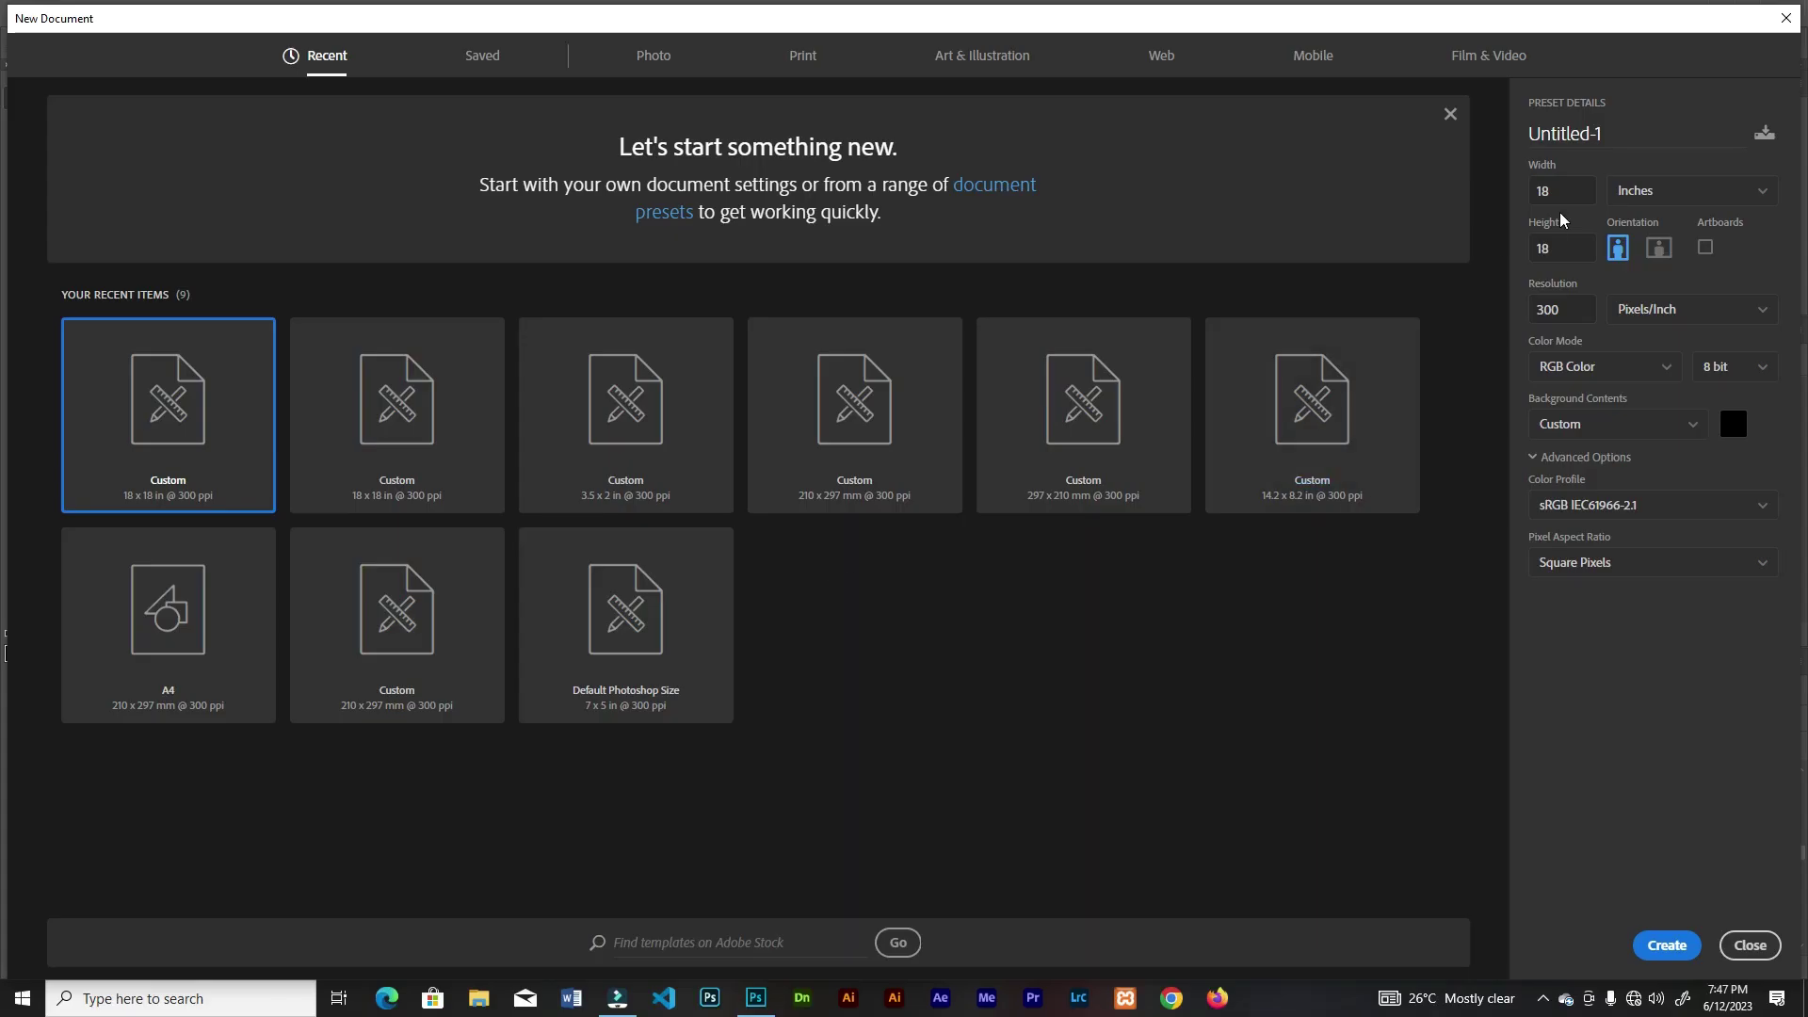
- Create an 18 x 18 inch document at 300 pixels/inch in 8-bit RGB with a black background
{"action": "left_click", "coordinate": [1554, 191]}
{"action": "left_click", "coordinate": [1554, 246]}
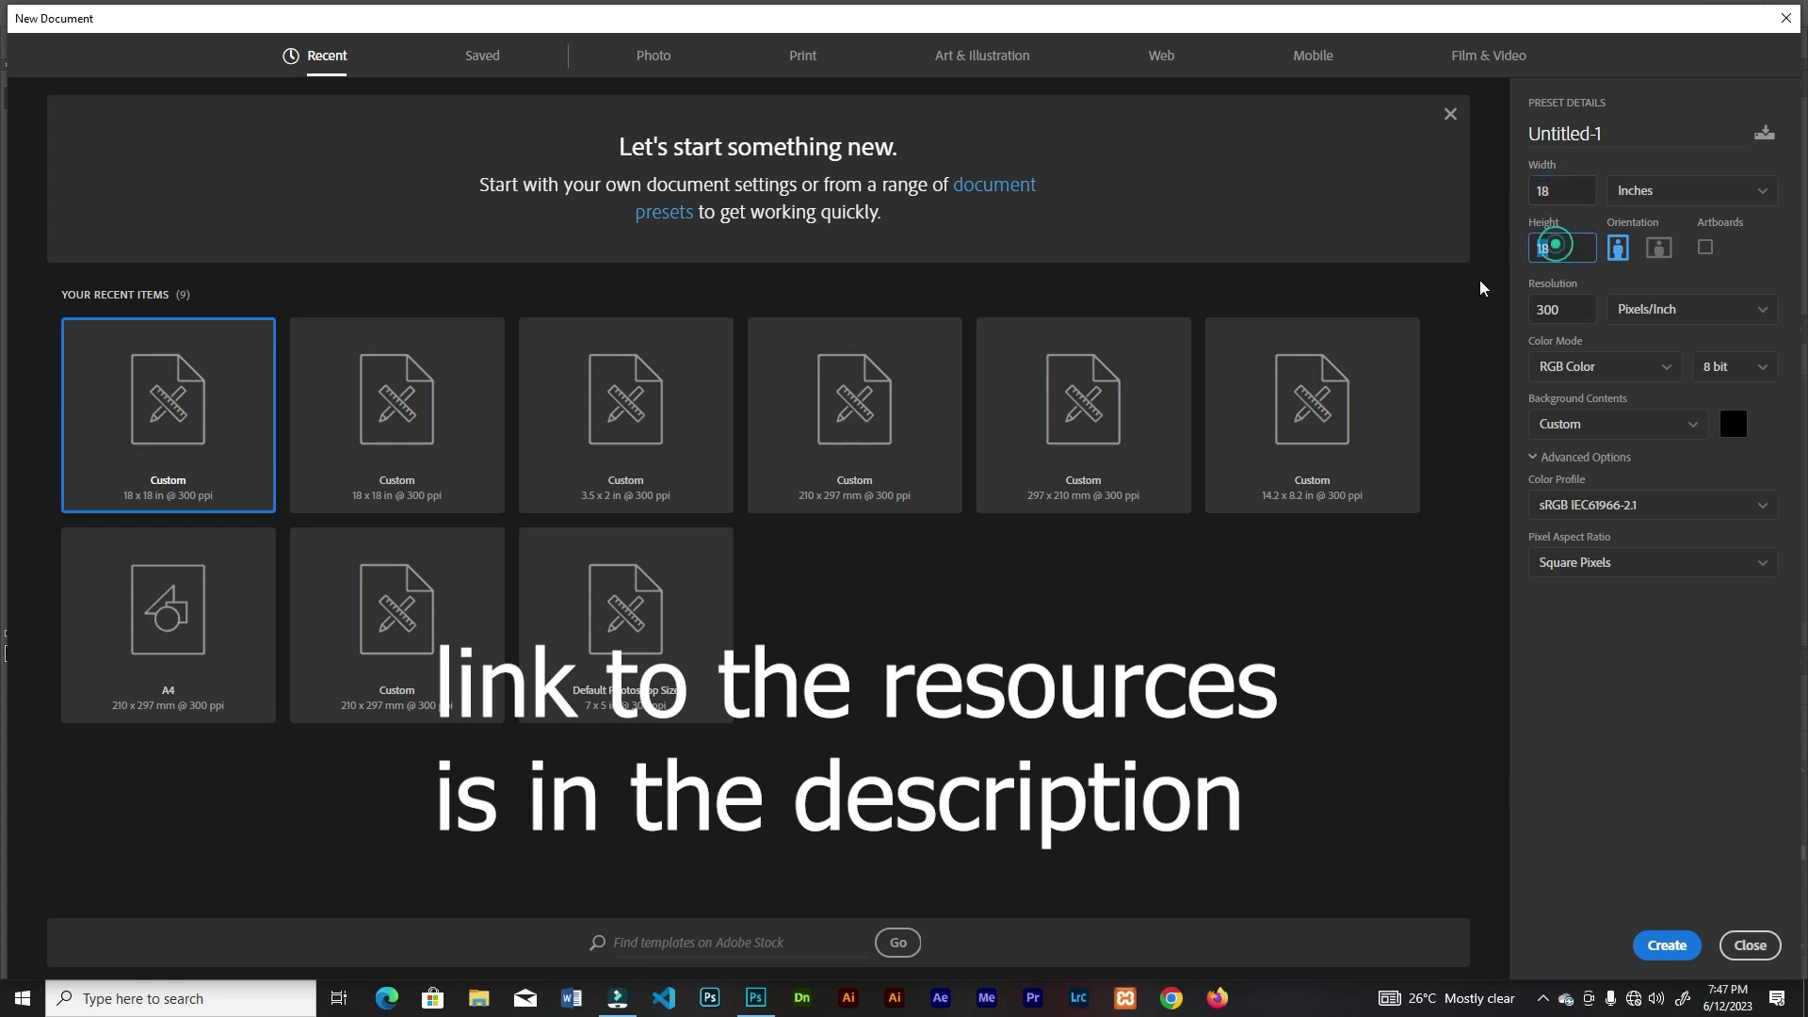
{"action": "left_click", "coordinate": [1664, 946]}
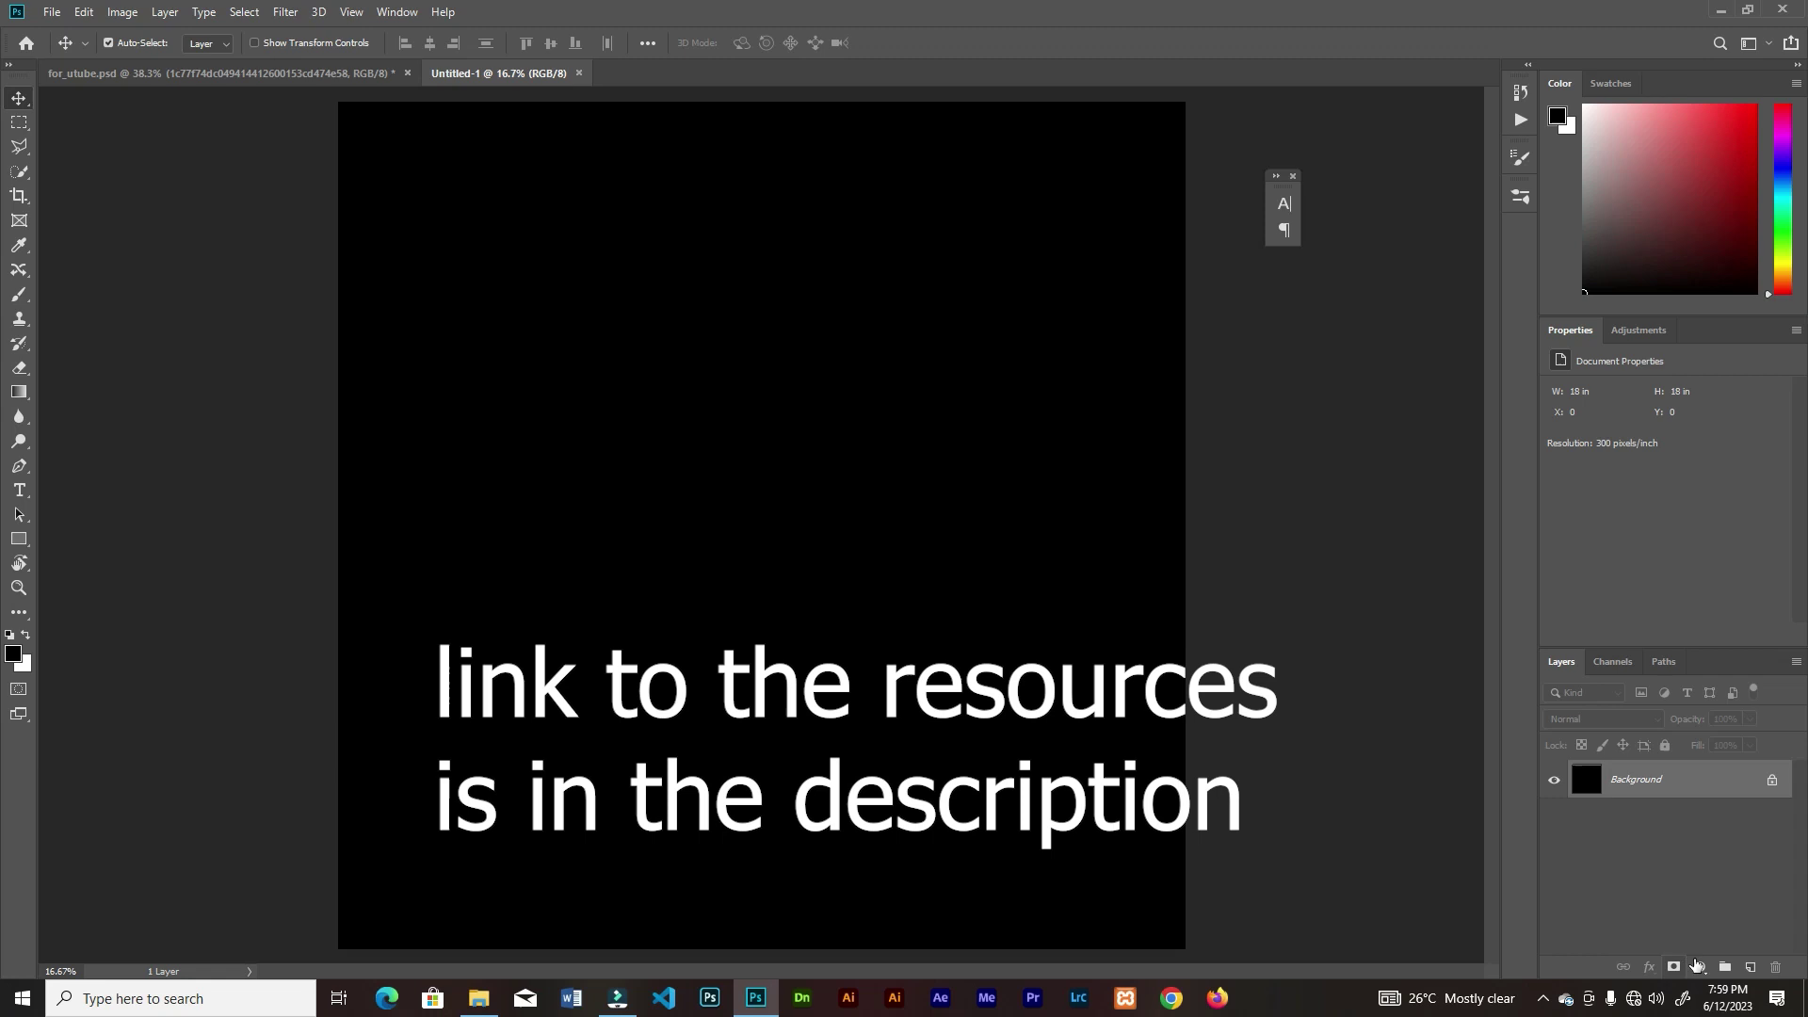
- Add a Gradient fill layer and base it on the Foreground to Background preset
{"action": "left_click", "coordinate": [1698, 967]}
{"action": "left_click", "coordinate": [1710, 652]}
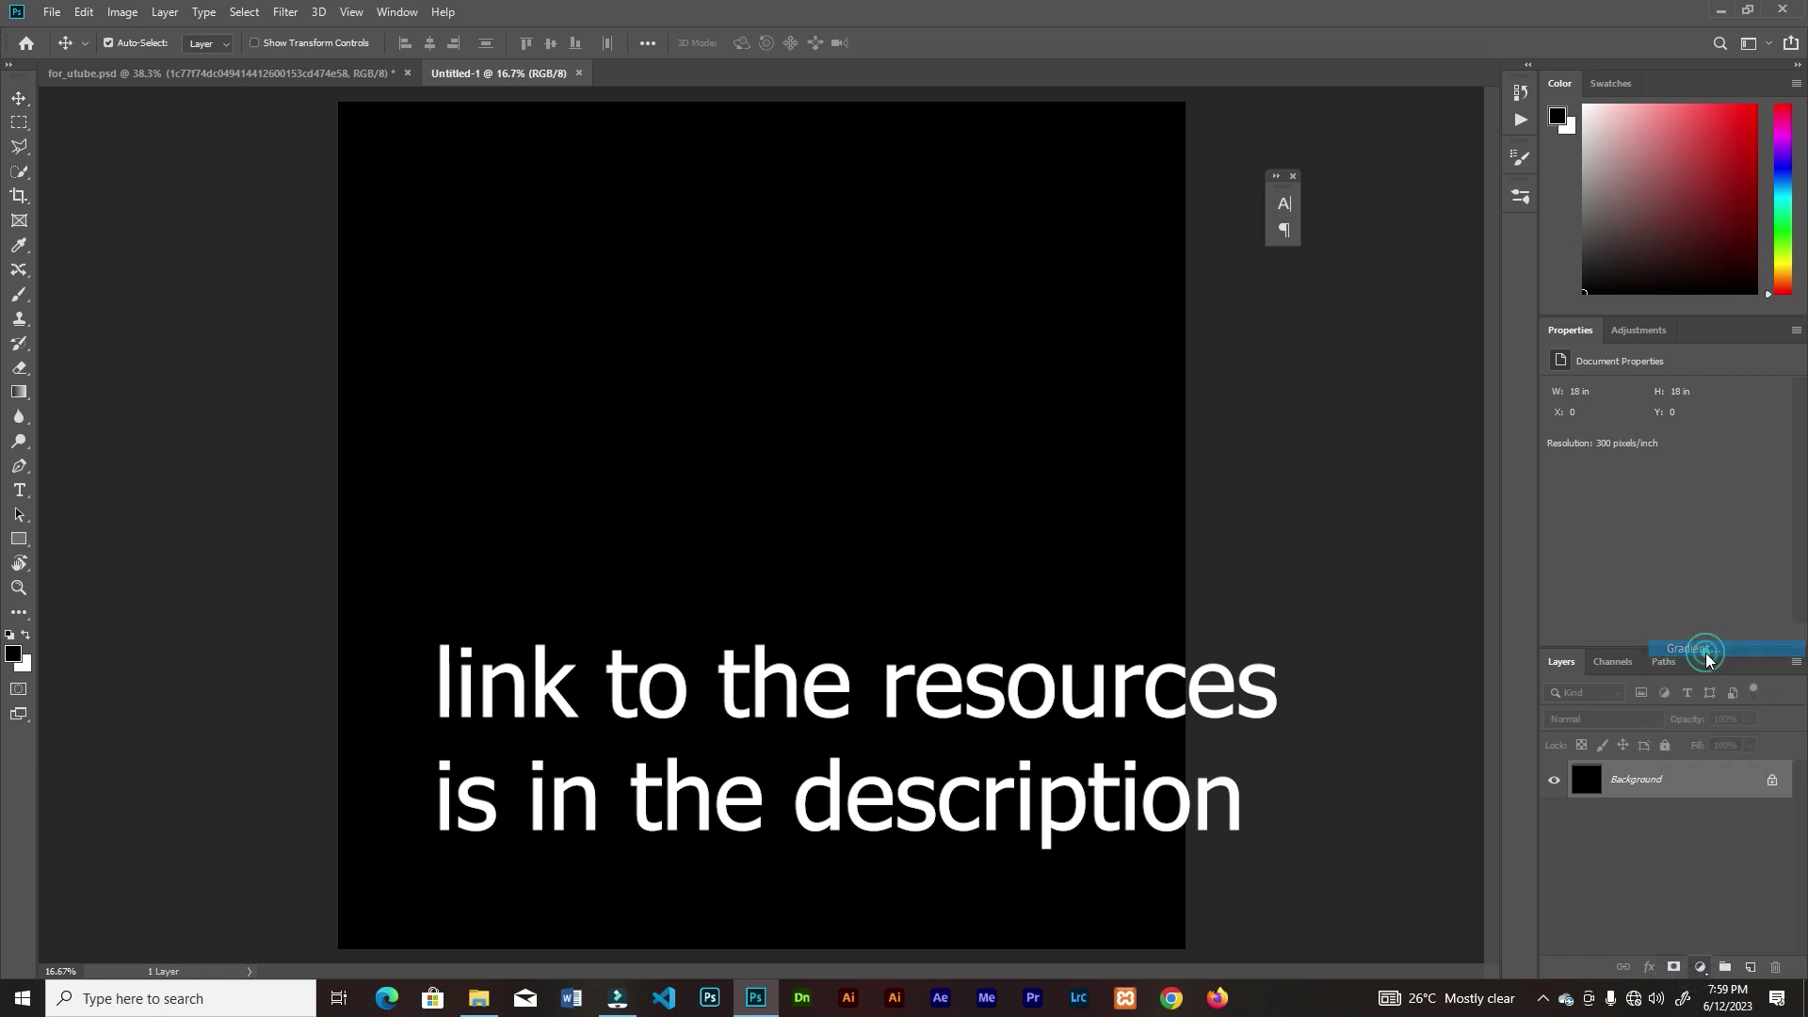
{"action": "left_click", "coordinate": [1158, 264]}
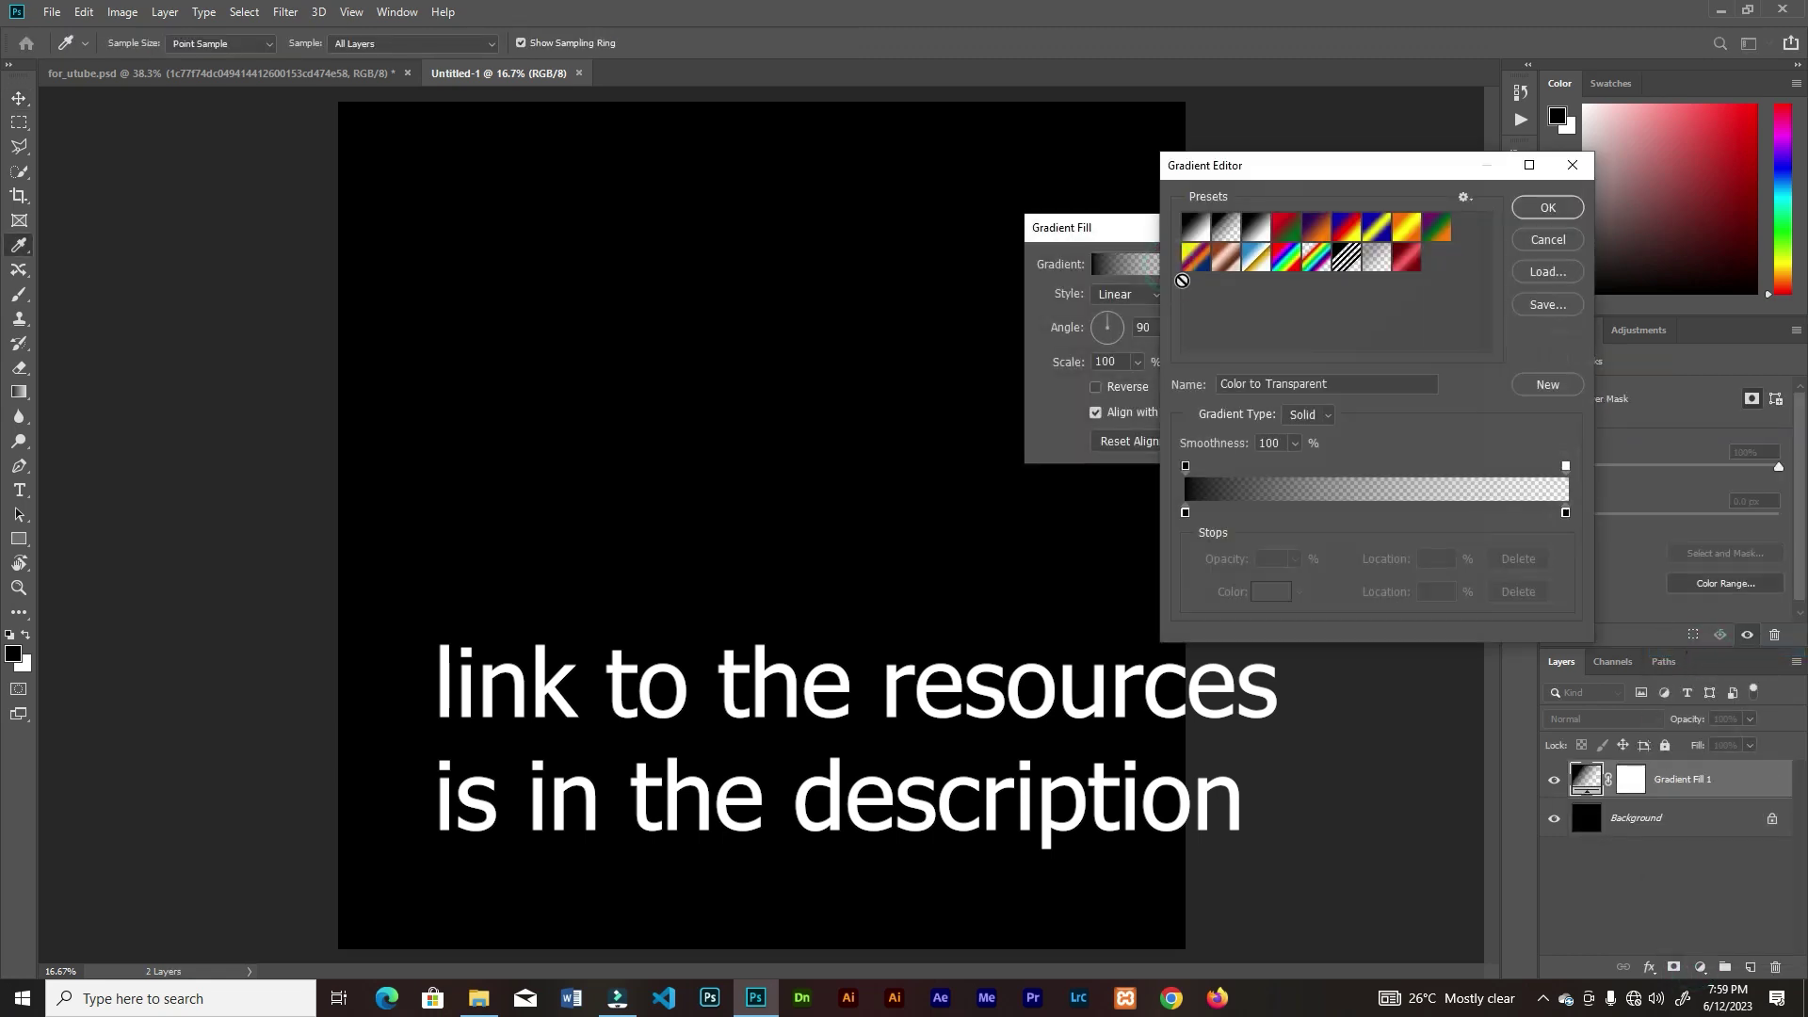
{"action": "left_click", "coordinate": [1203, 237]}
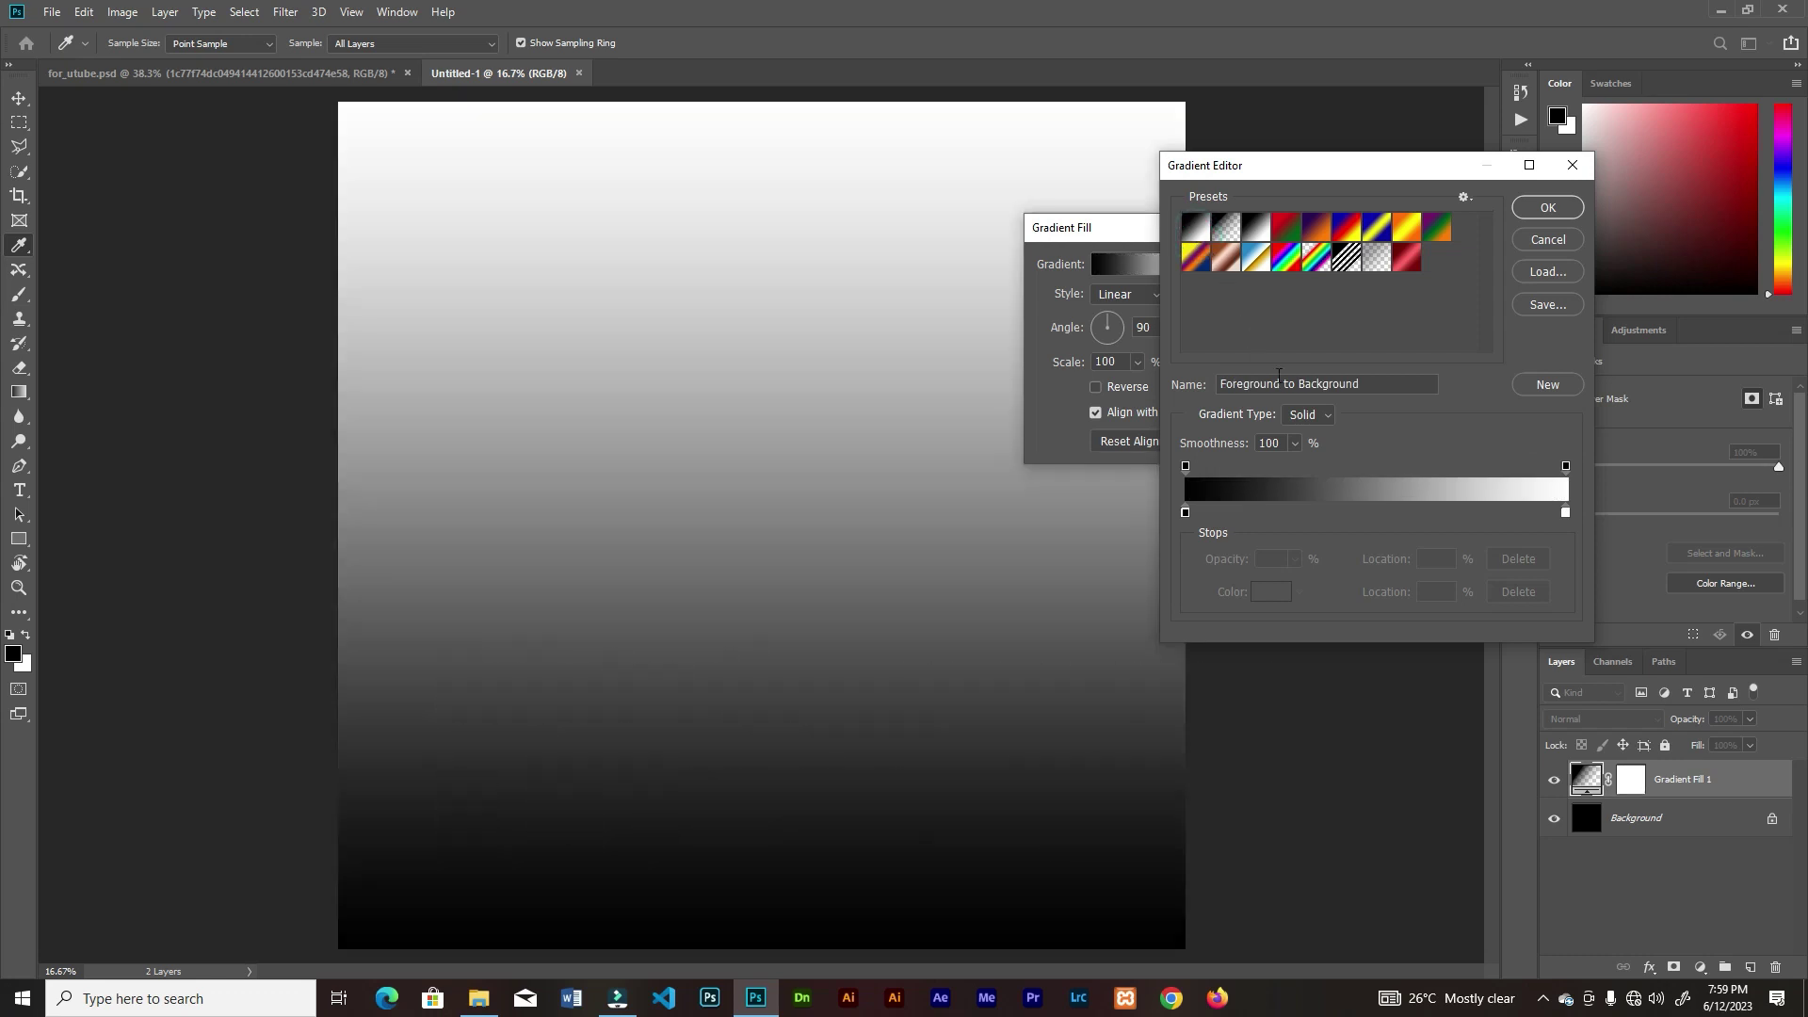
- Move the gradient's starting black color stop inward and set its color to #000034
{"action": "left_click_drag", "start_coordinate": [1186, 516], "coordinate": [1292, 516]}
{"action": "left_click", "coordinate": [1271, 591]}
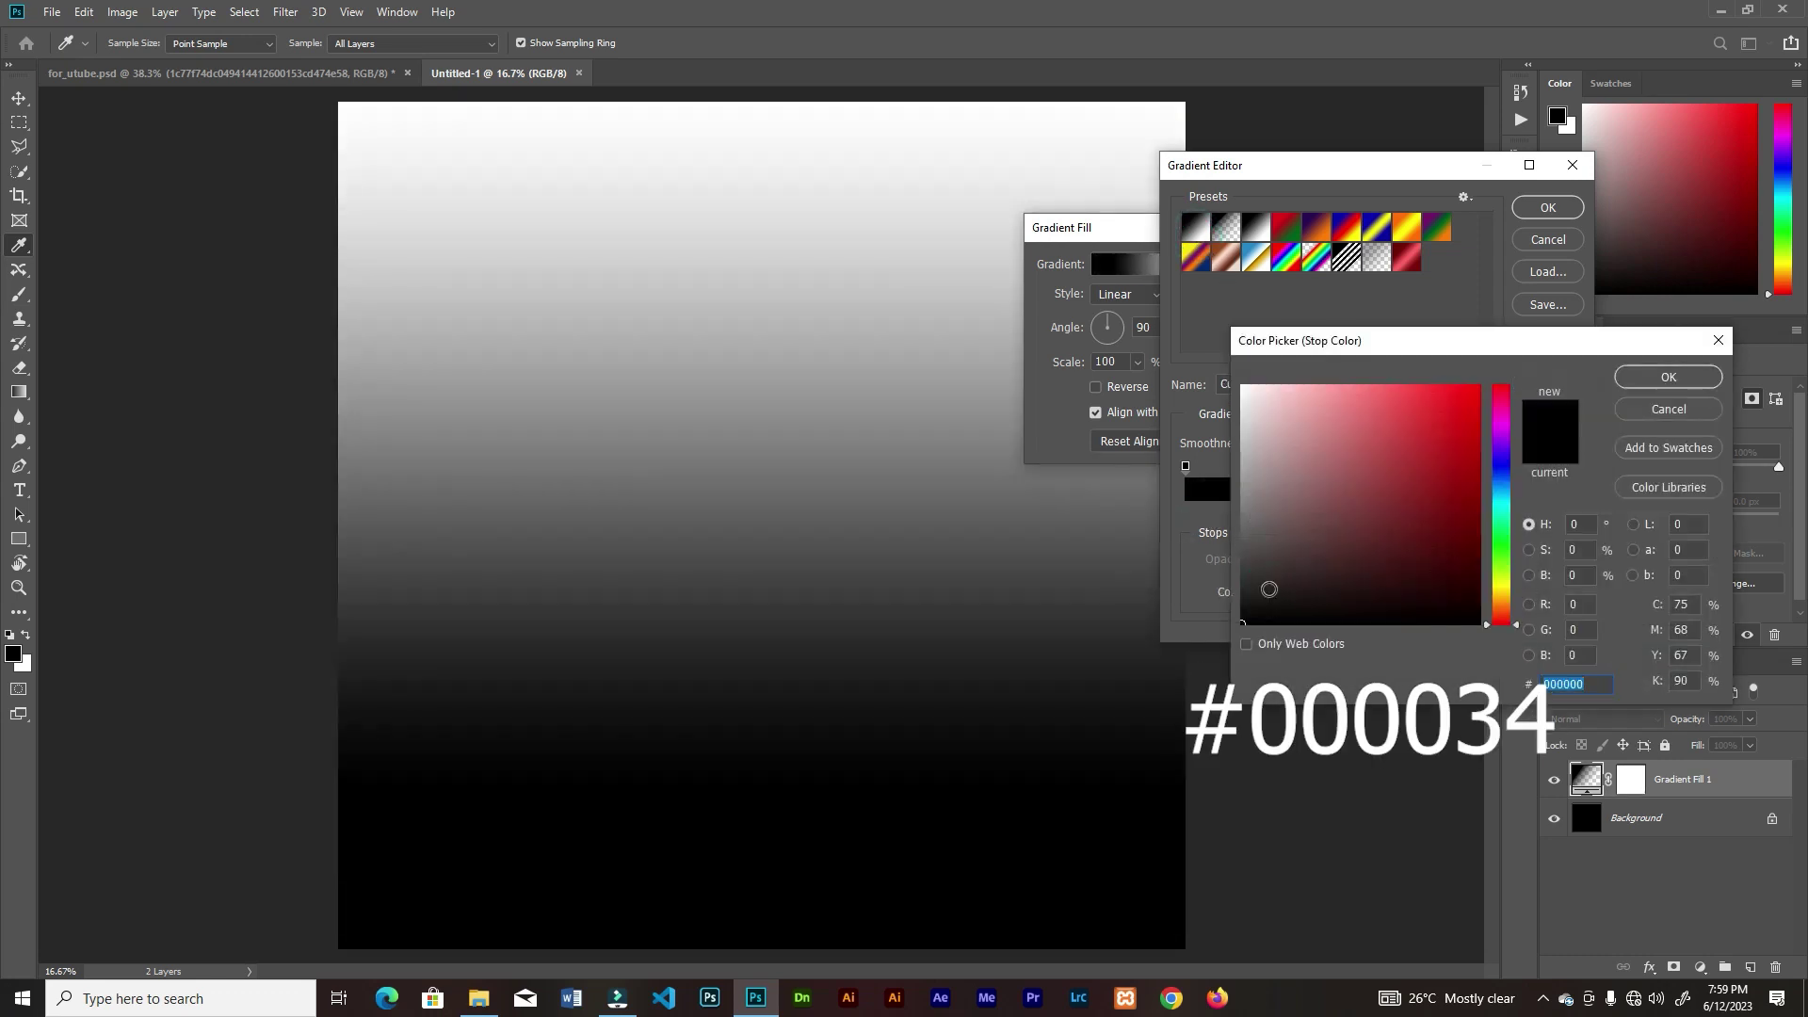
{"action": "type", "text": "000034"}
{"action": "key", "text": "Return"}
- Set the gradient's white end stop to red #df0f0f and apply the gradient fill
{"action": "left_click", "coordinate": [1566, 515]}
{"action": "left_click", "coordinate": [1271, 591]}
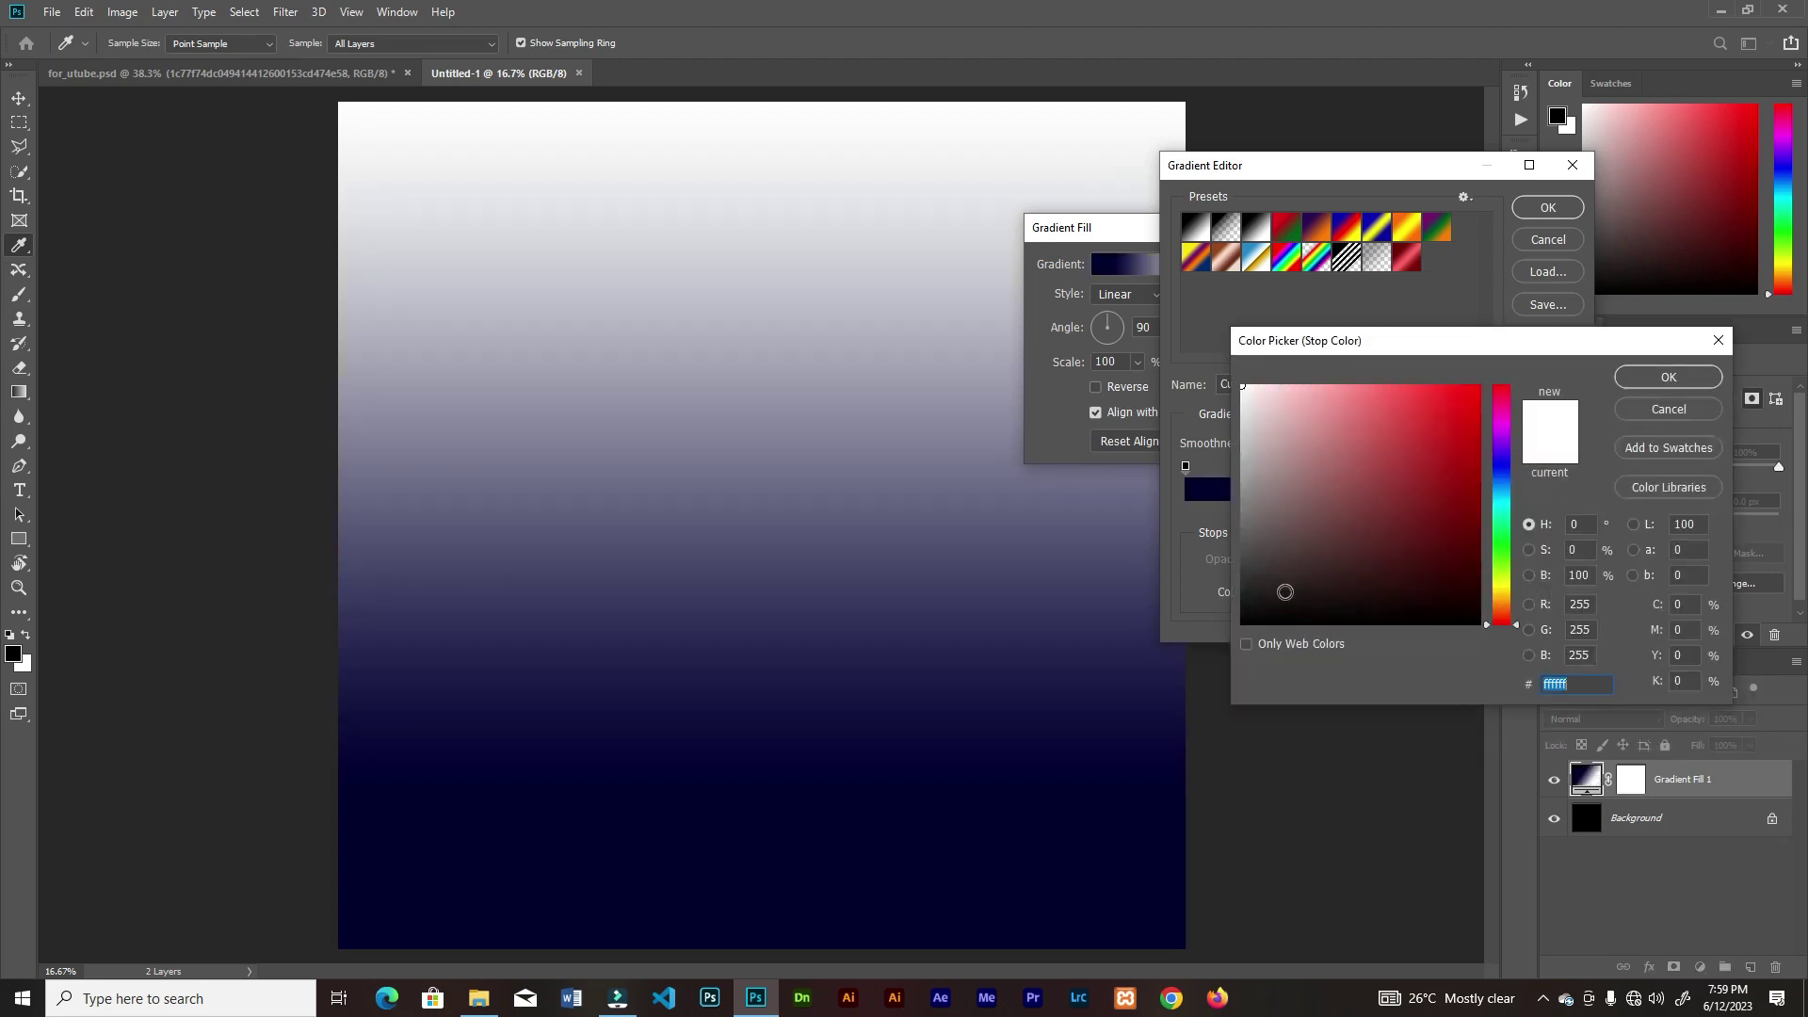
{"action": "type", "text": "df0f0f"}
{"action": "key", "text": "Return"}
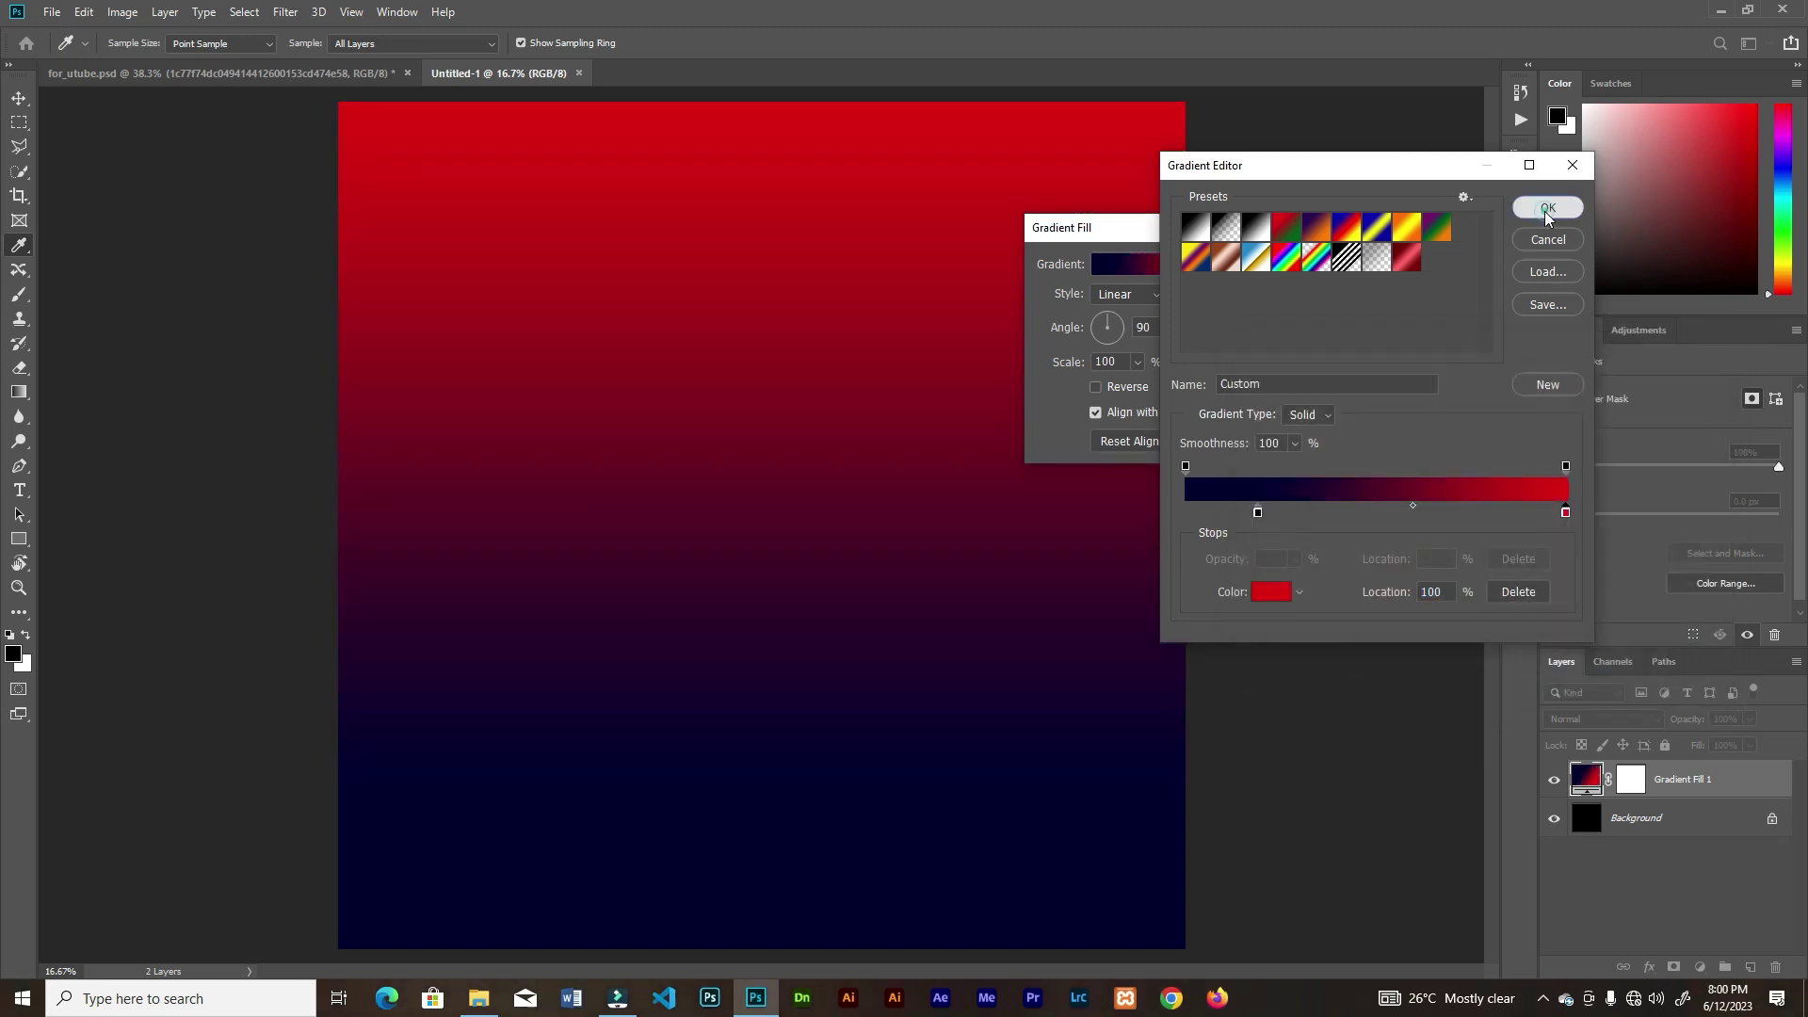
{"action": "left_click", "coordinate": [1544, 211]}
{"action": "left_click", "coordinate": [1282, 261]}
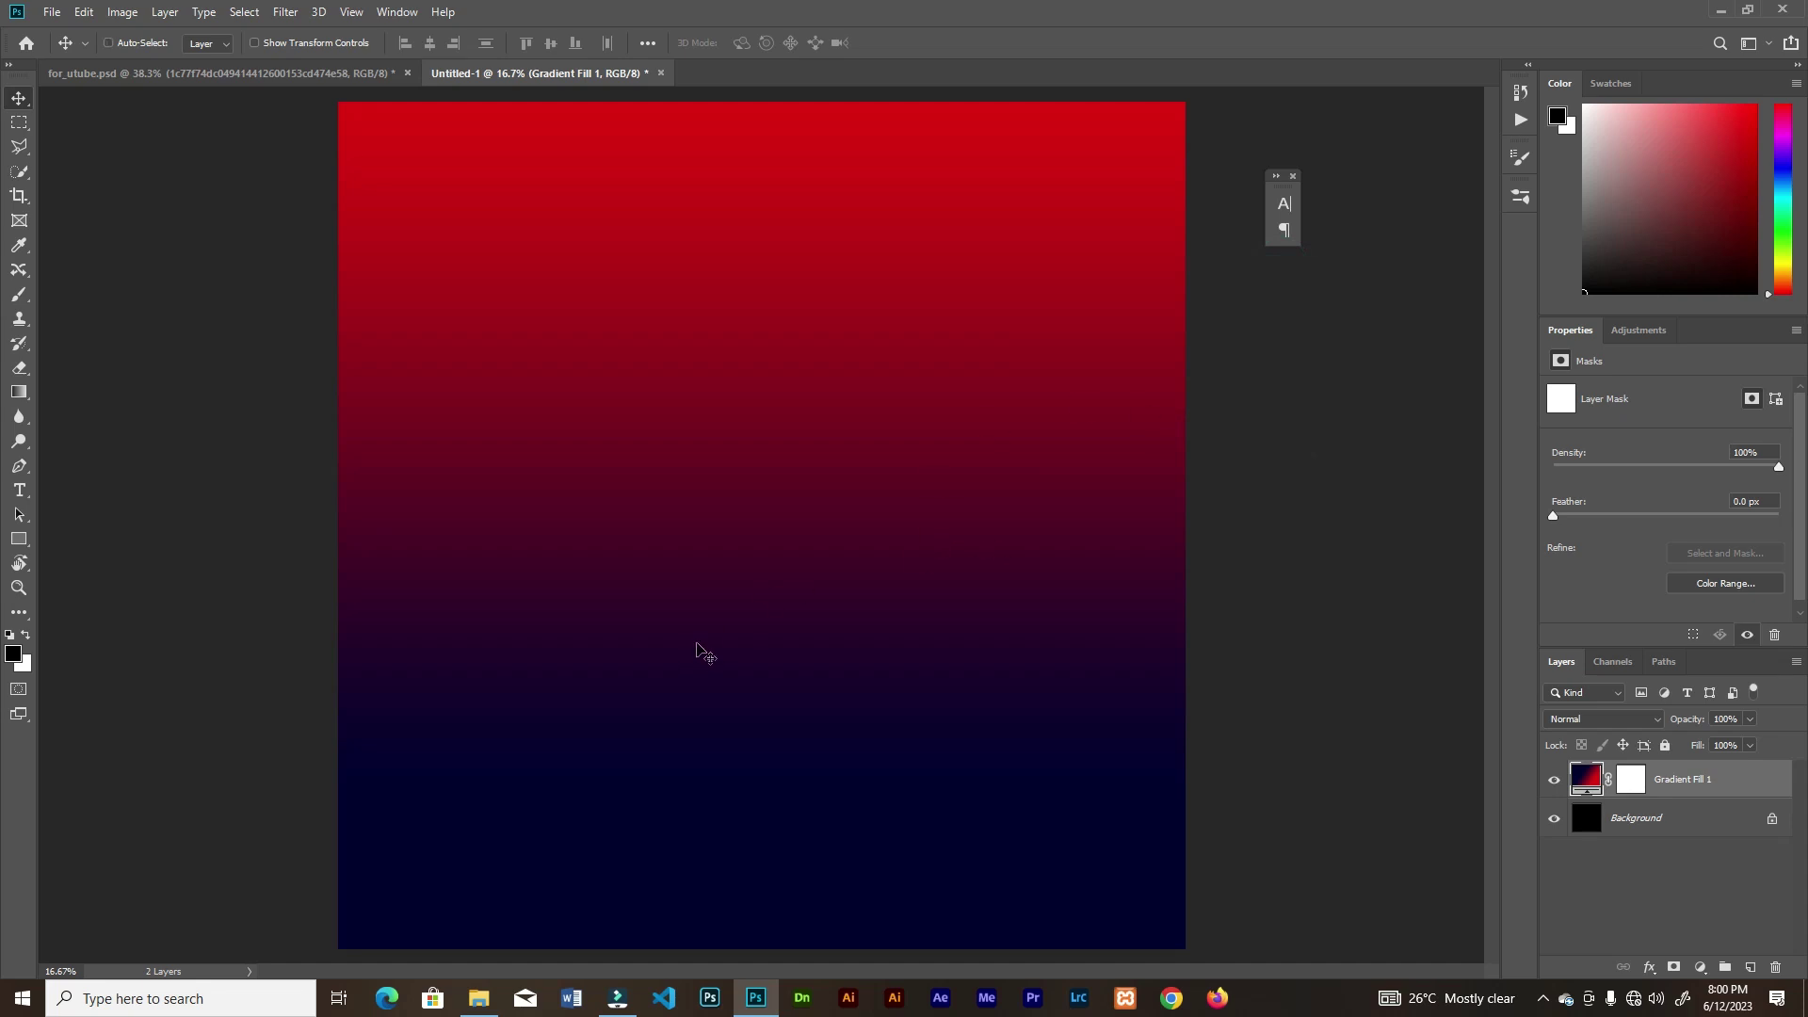
- Place the photo of the crowd with raised hands, scale it to about 195% and position it over the canvas's upper-left area
{"action": "left_click", "coordinate": [478, 998]}
{"action": "left_click_drag", "start_coordinate": [211, 149], "coordinate": [766, 625]}
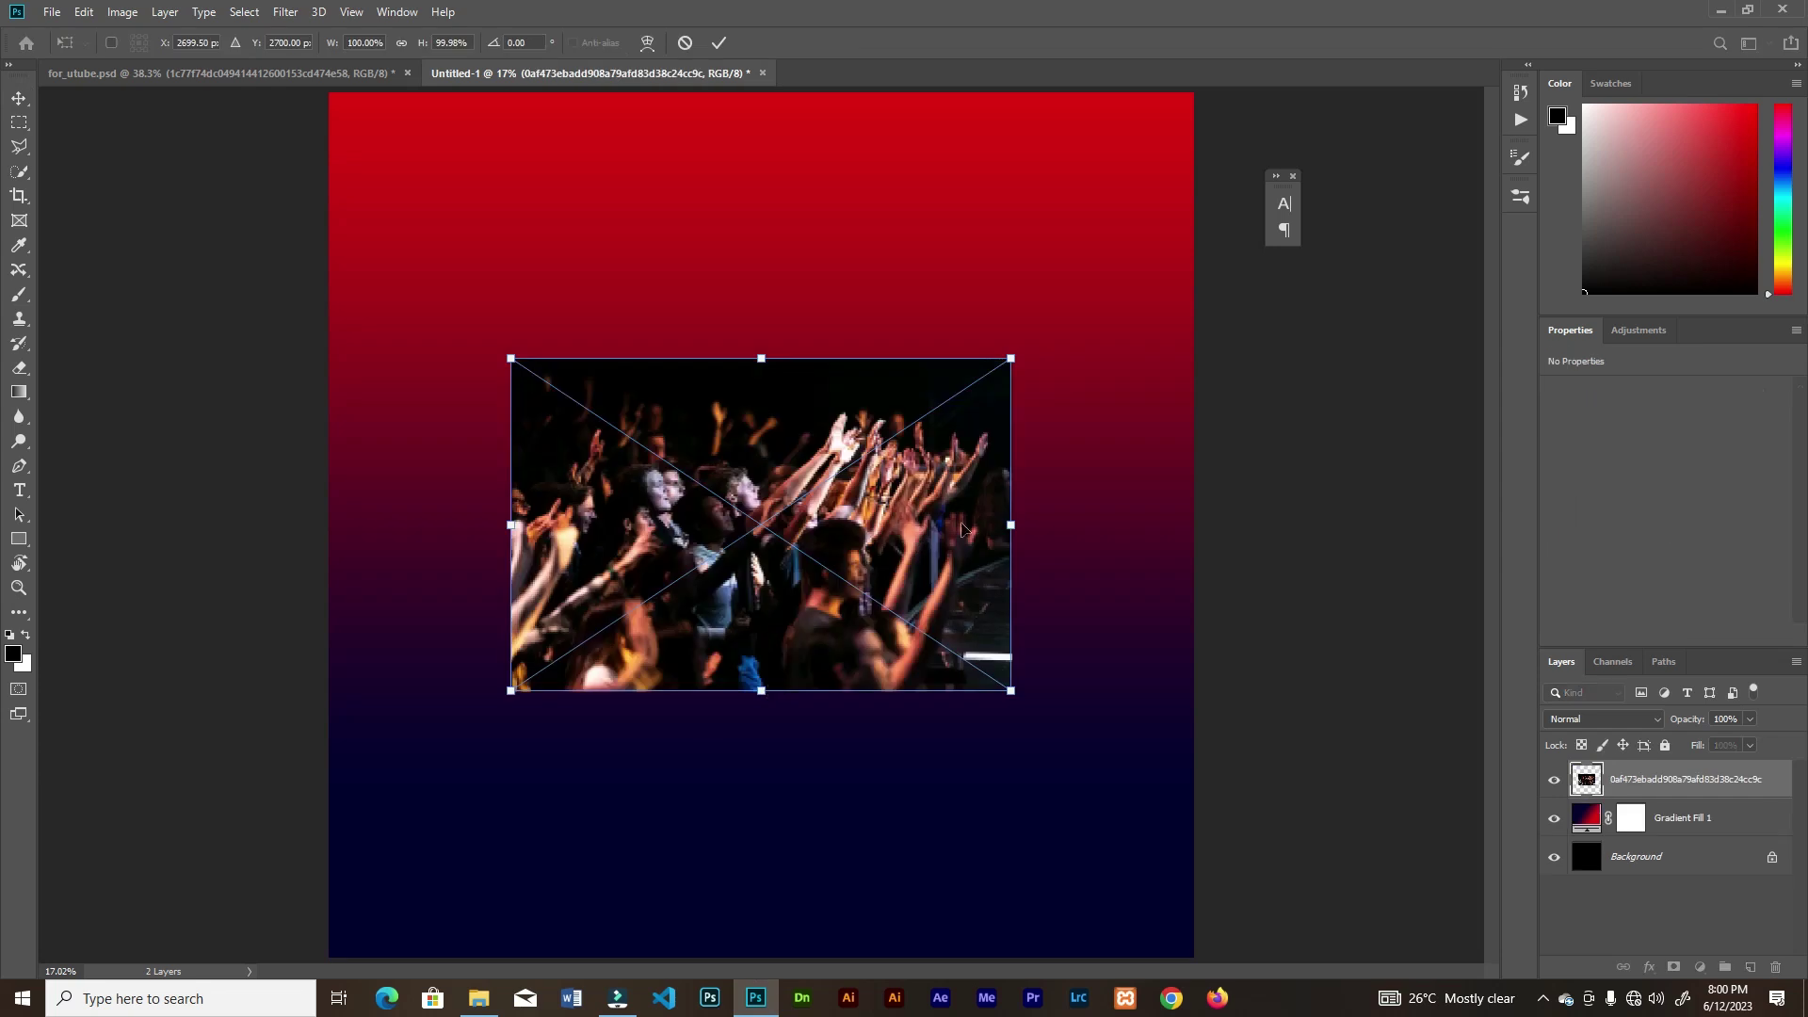
{"action": "left_click_drag", "start_coordinate": [1020, 359], "coordinate": [1149, 263]}
{"action": "left_click_drag", "start_coordinate": [852, 508], "coordinate": [587, 271]}
{"action": "left_click_drag", "start_coordinate": [883, 561], "coordinate": [956, 620]}
{"action": "left_click_drag", "start_coordinate": [834, 430], "coordinate": [815, 446]}
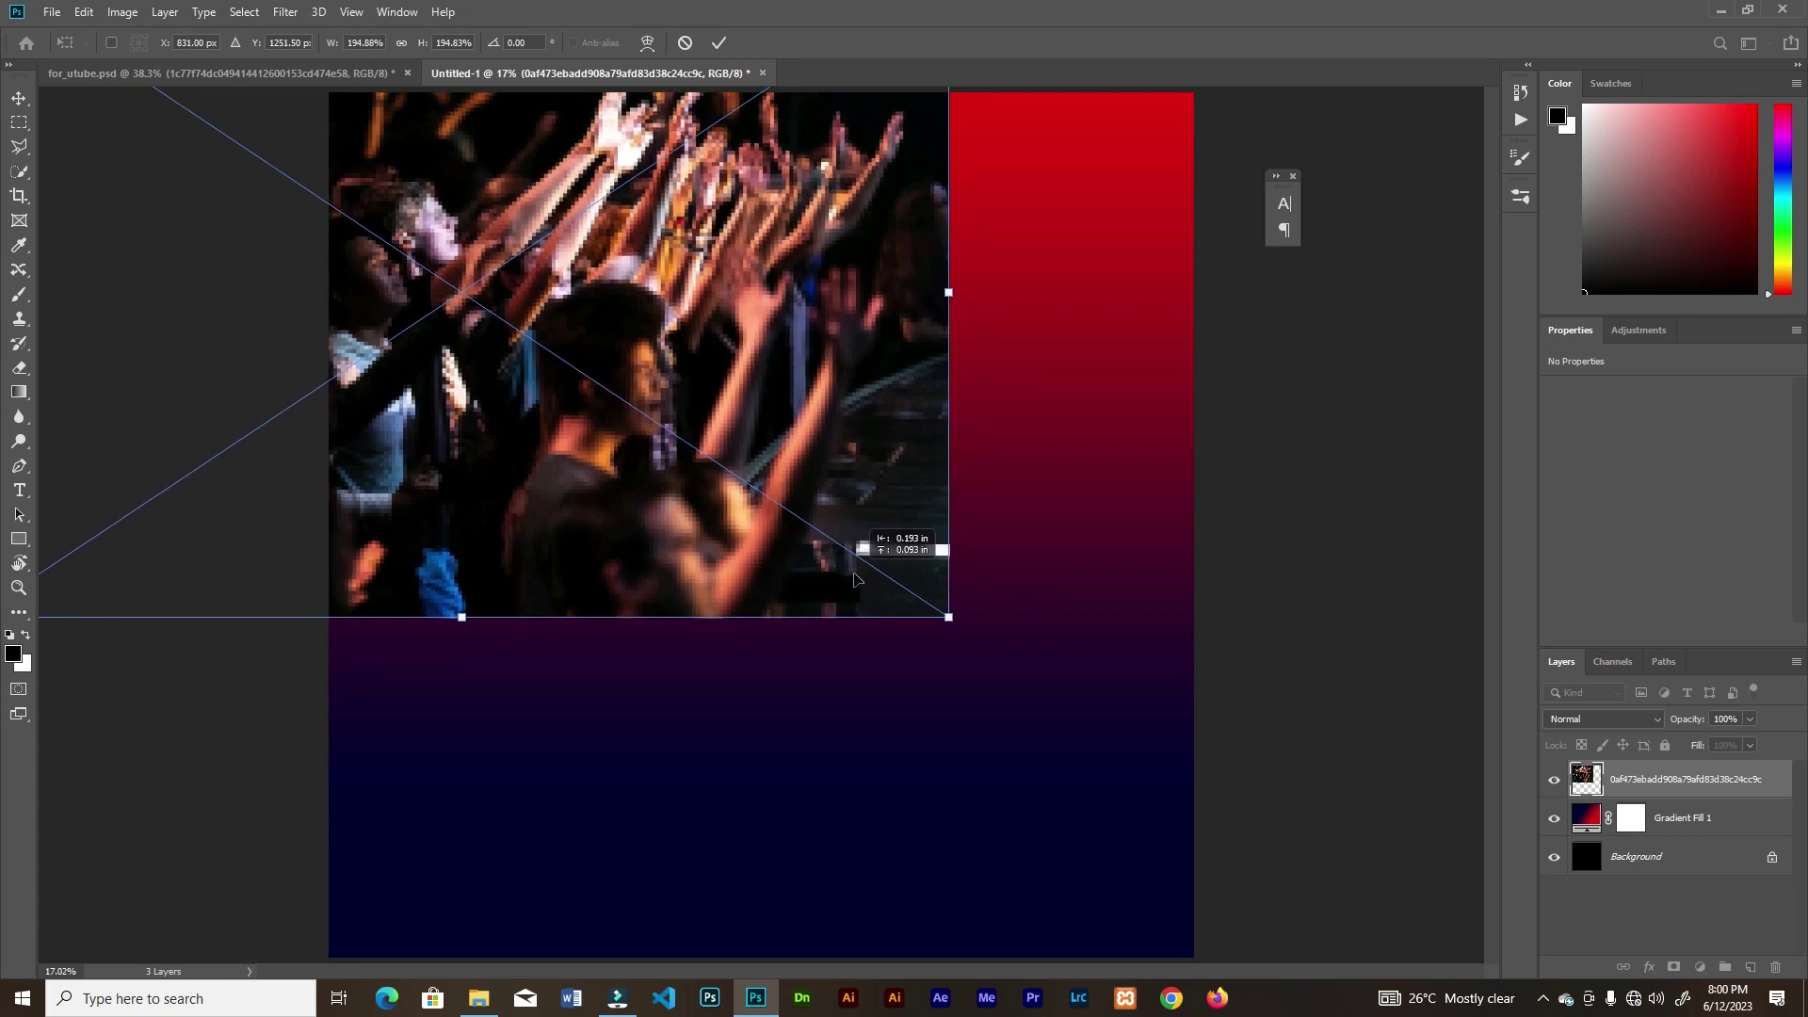
{"action": "left_click", "coordinate": [718, 43]}
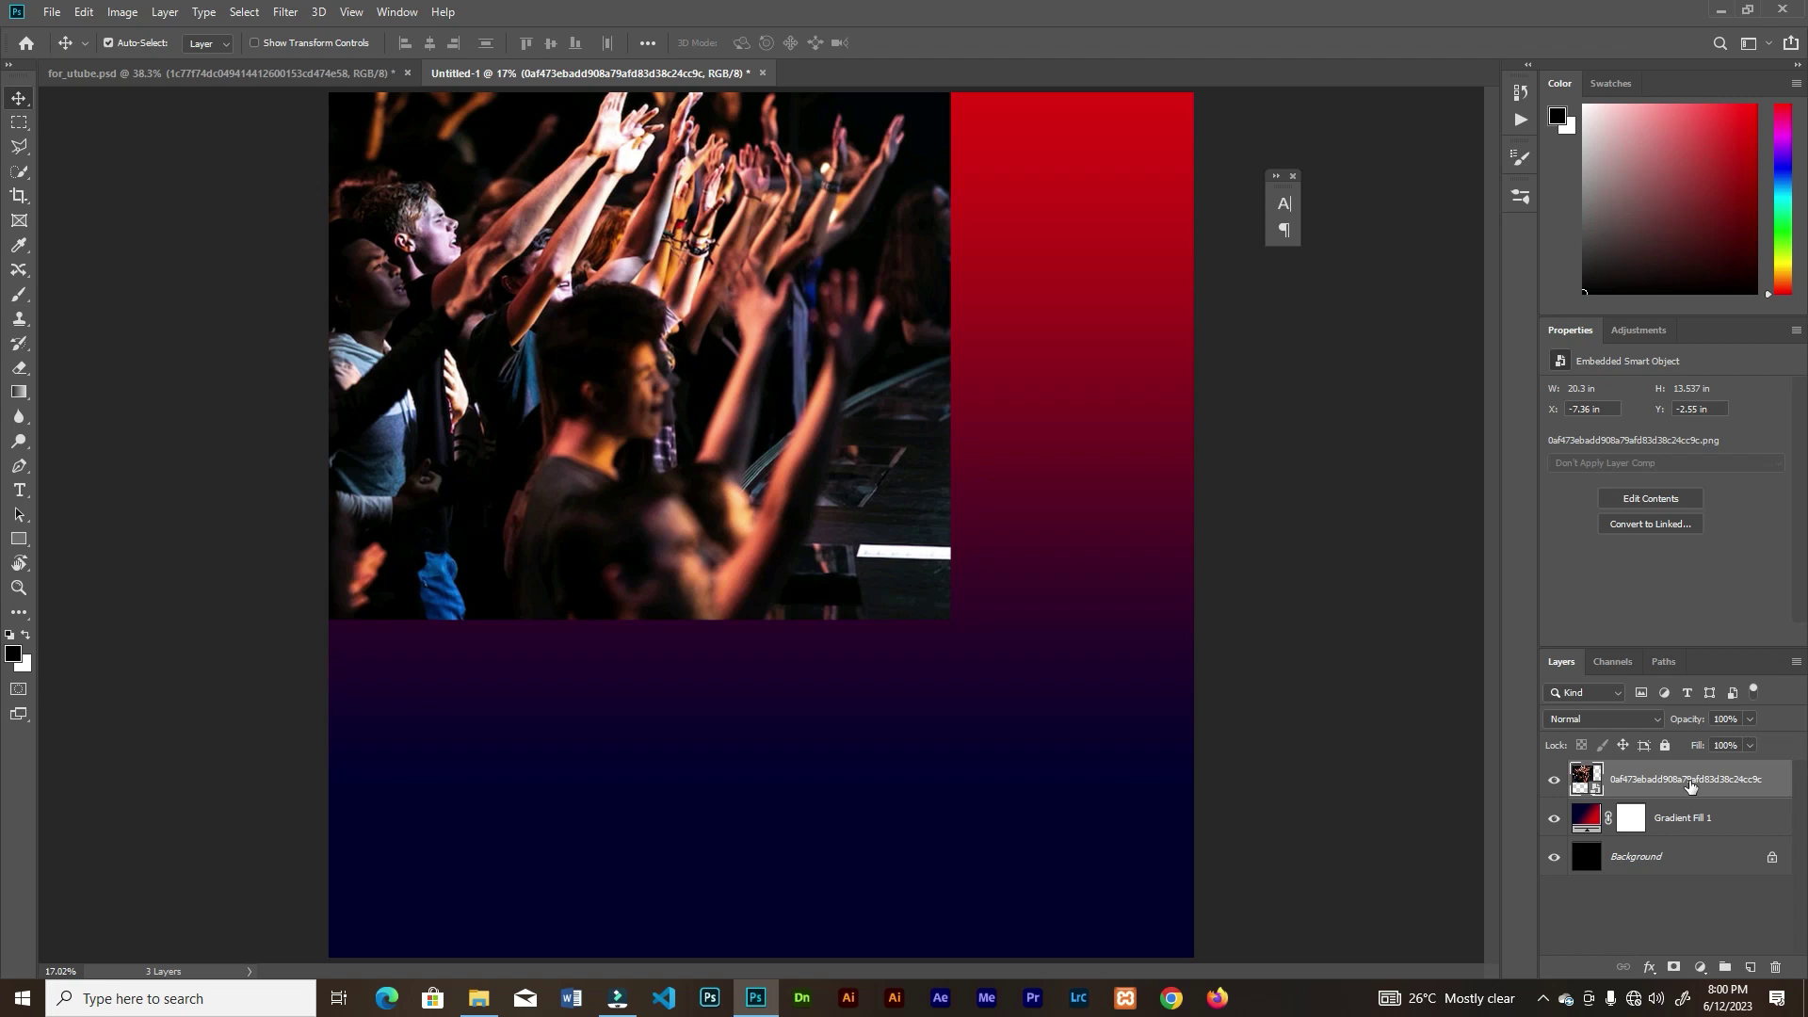
- Set the crowd photo layer's blend mode to Lighten and its opacity to 68%
{"action": "left_click", "coordinate": [1610, 722]}
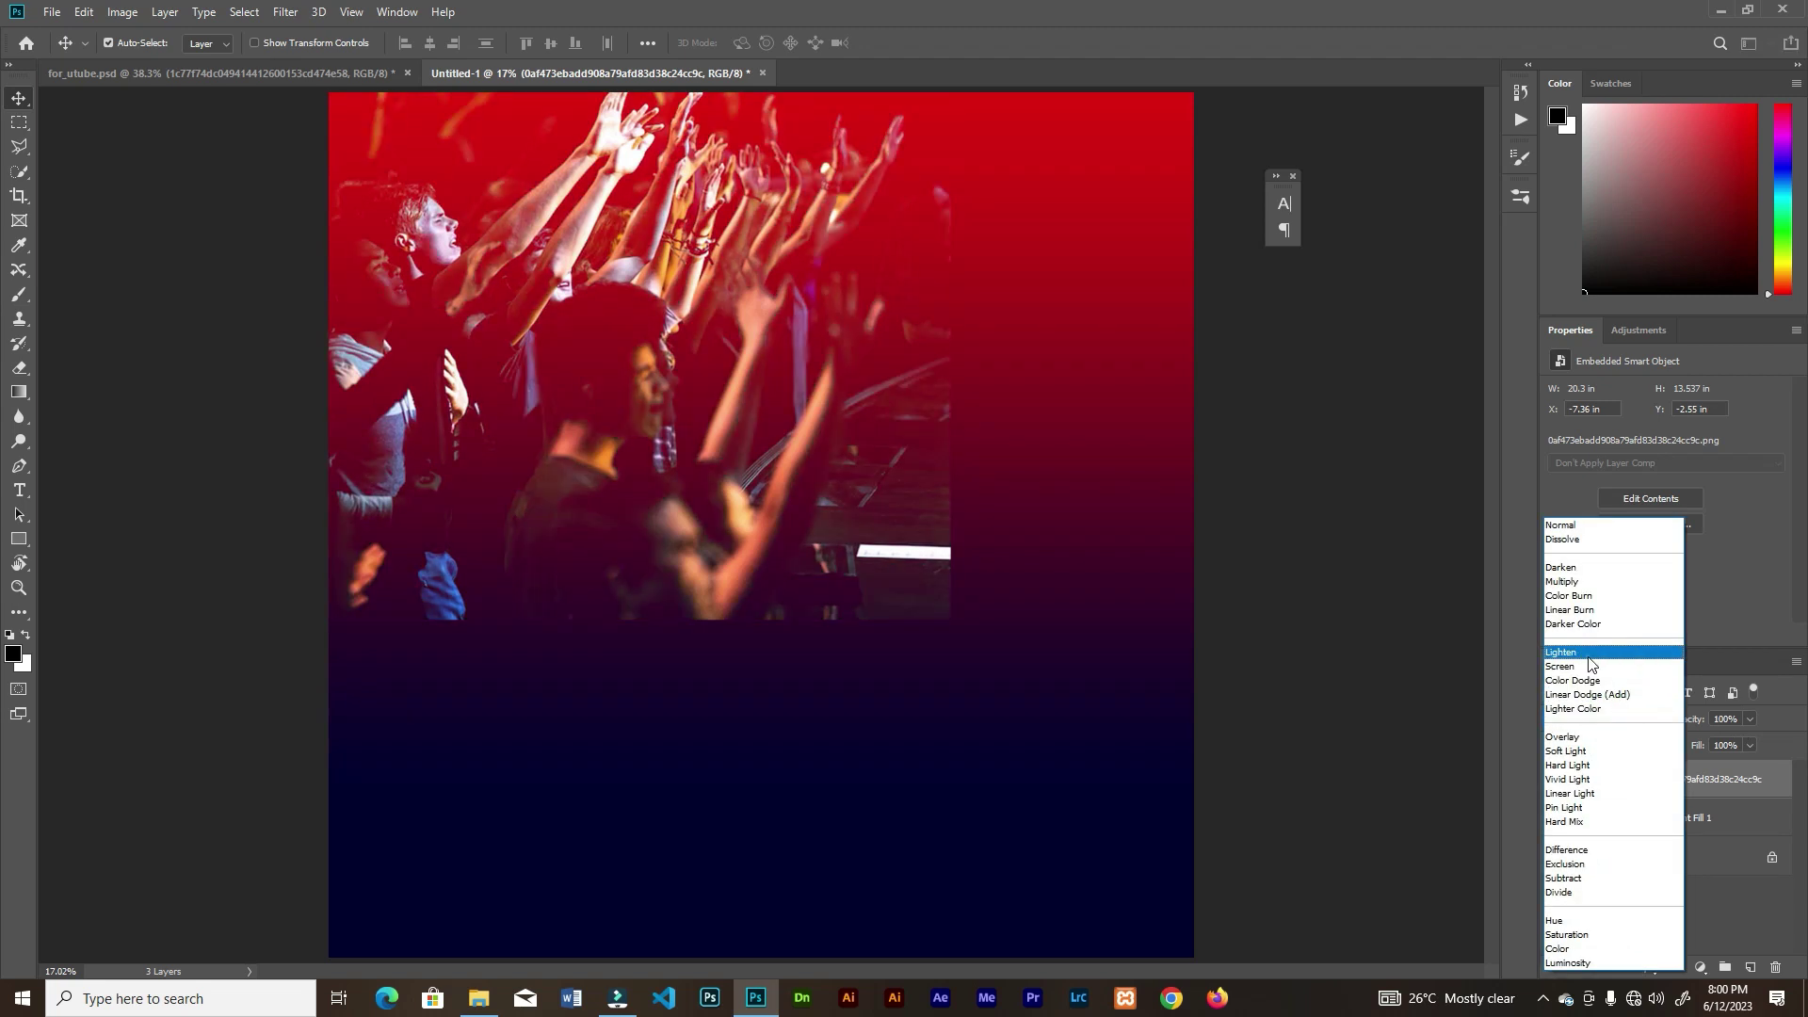
{"action": "left_click", "coordinate": [1601, 659]}
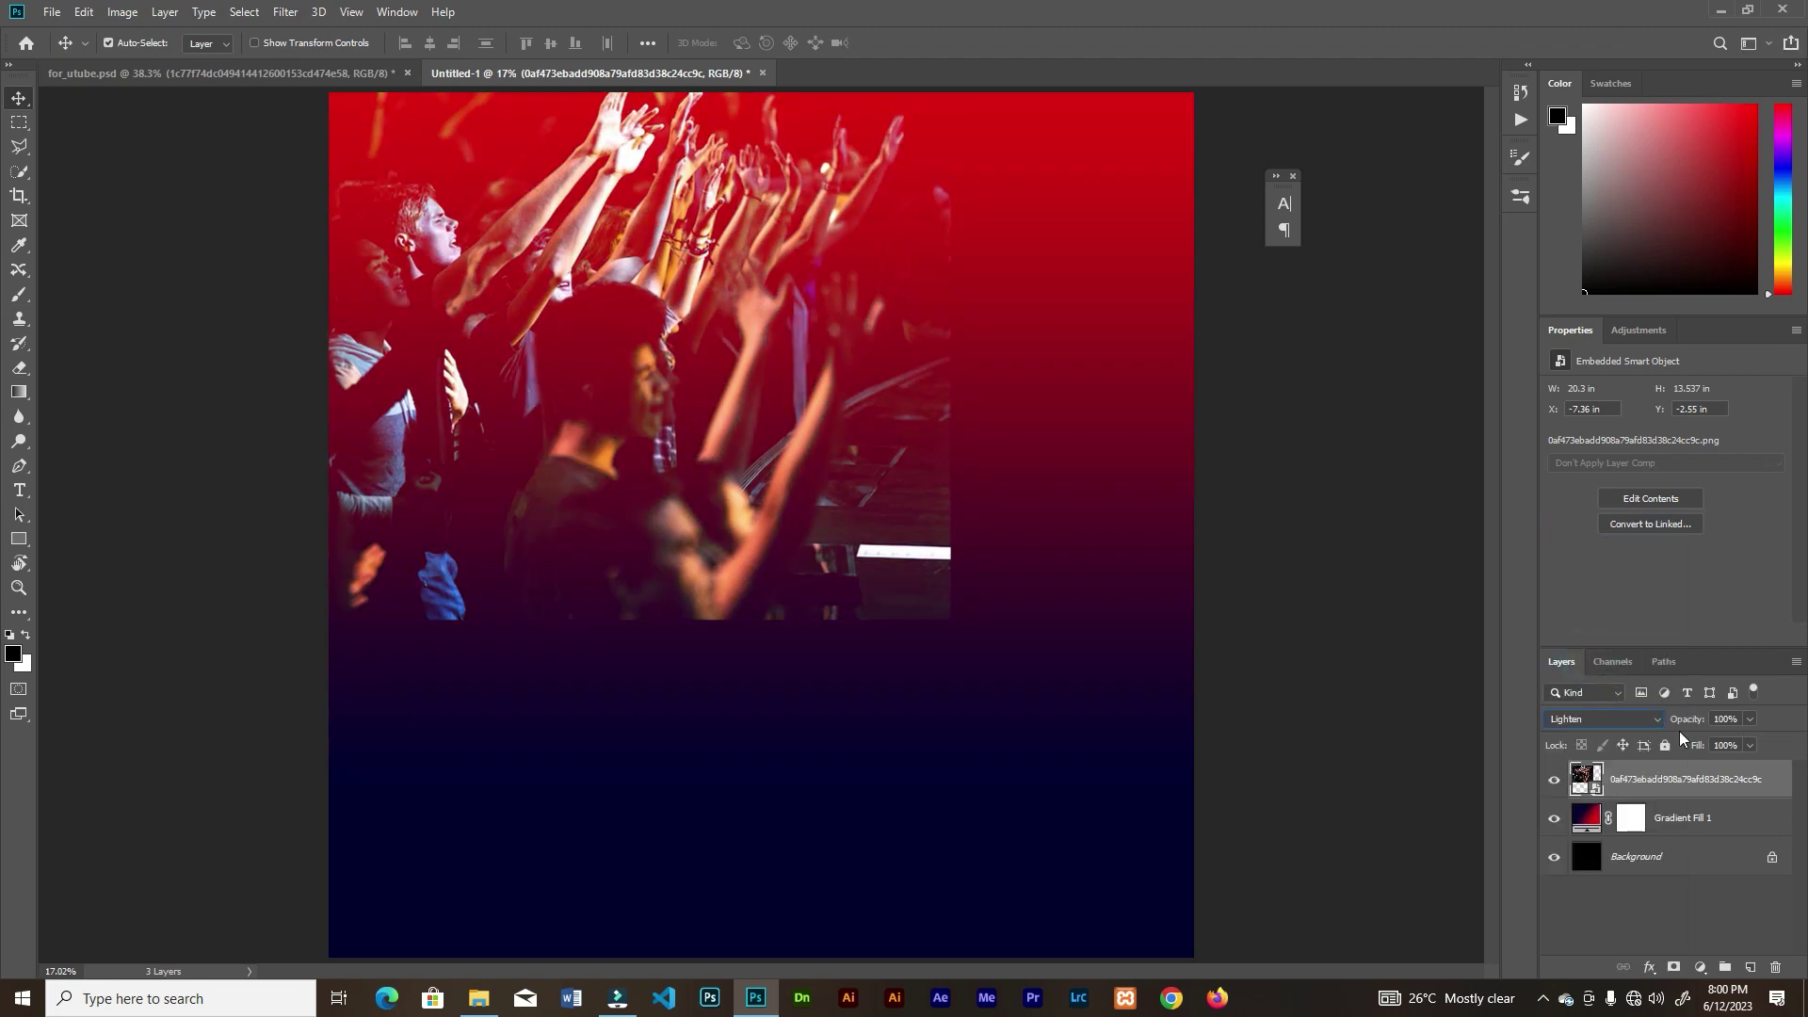
{"action": "left_click", "coordinate": [1749, 721]}
{"action": "left_click_drag", "start_coordinate": [1748, 743], "coordinate": [1723, 738]}
{"action": "left_click", "coordinate": [1789, 746]}
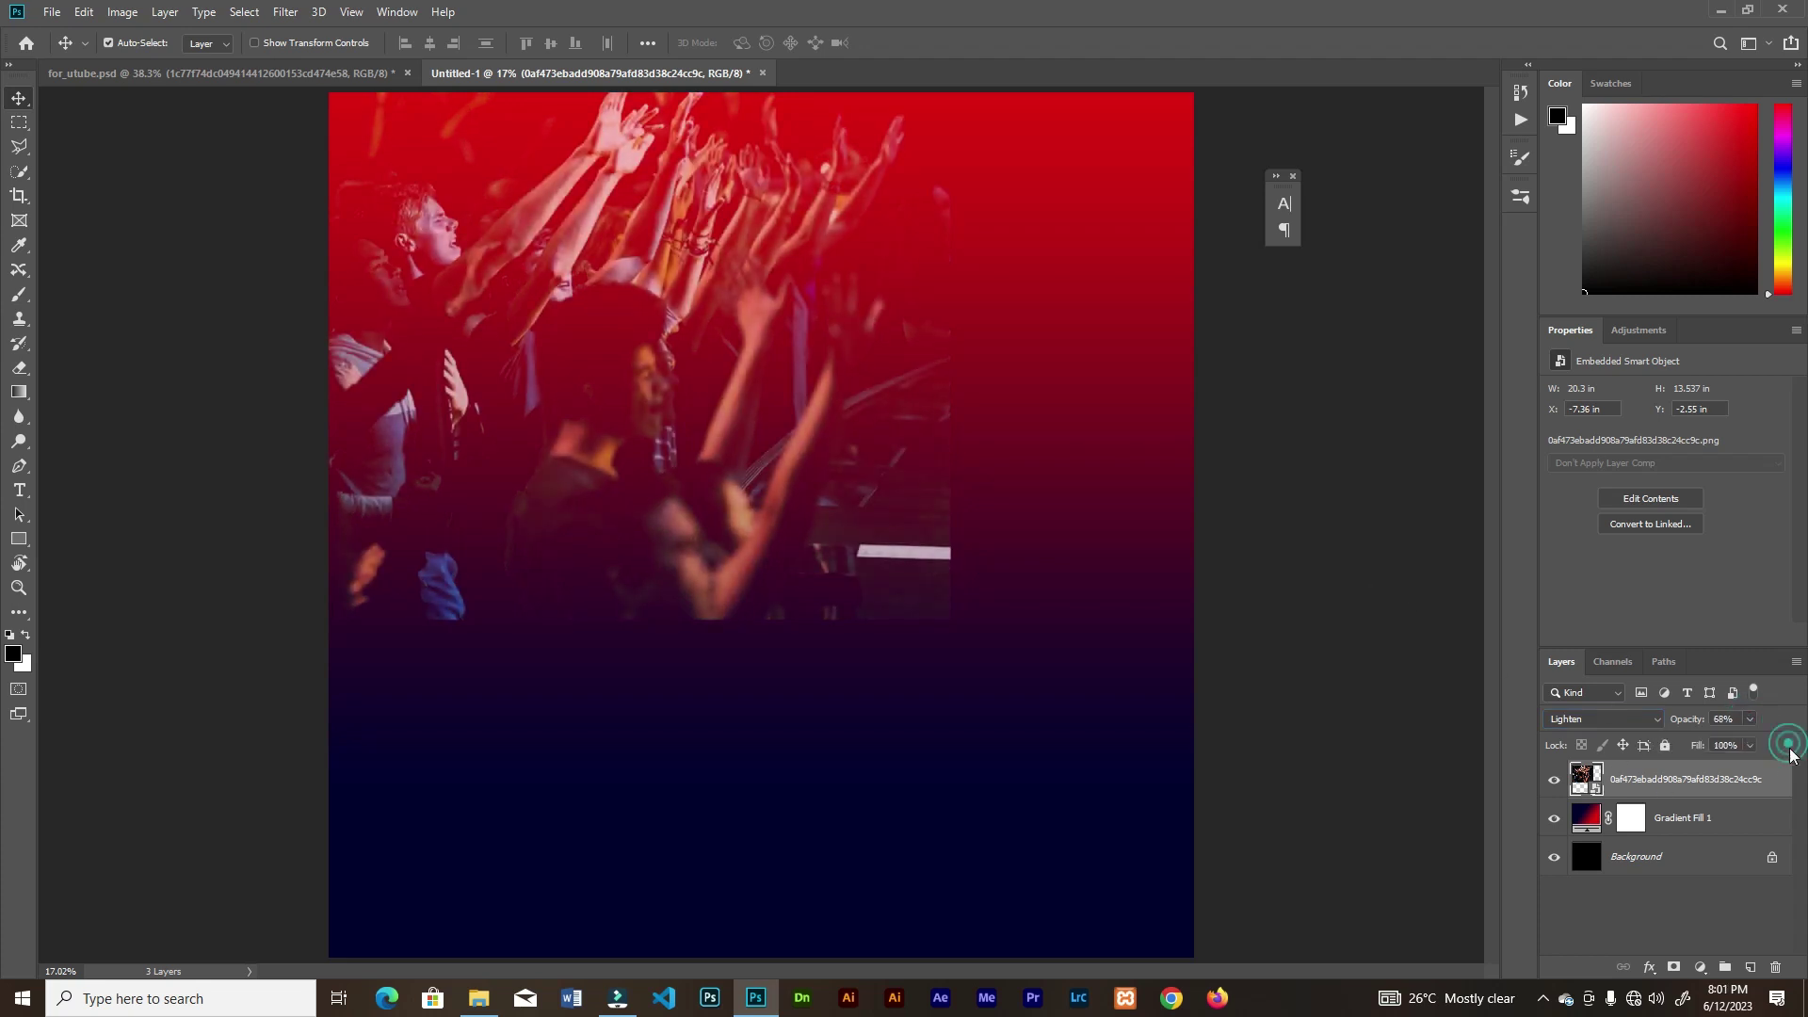
- Apply a Gaussian Blur with a 6.6 pixel radius to the crowd photo
{"action": "left_click", "coordinate": [286, 15]}
{"action": "left_click", "coordinate": [311, 225]}
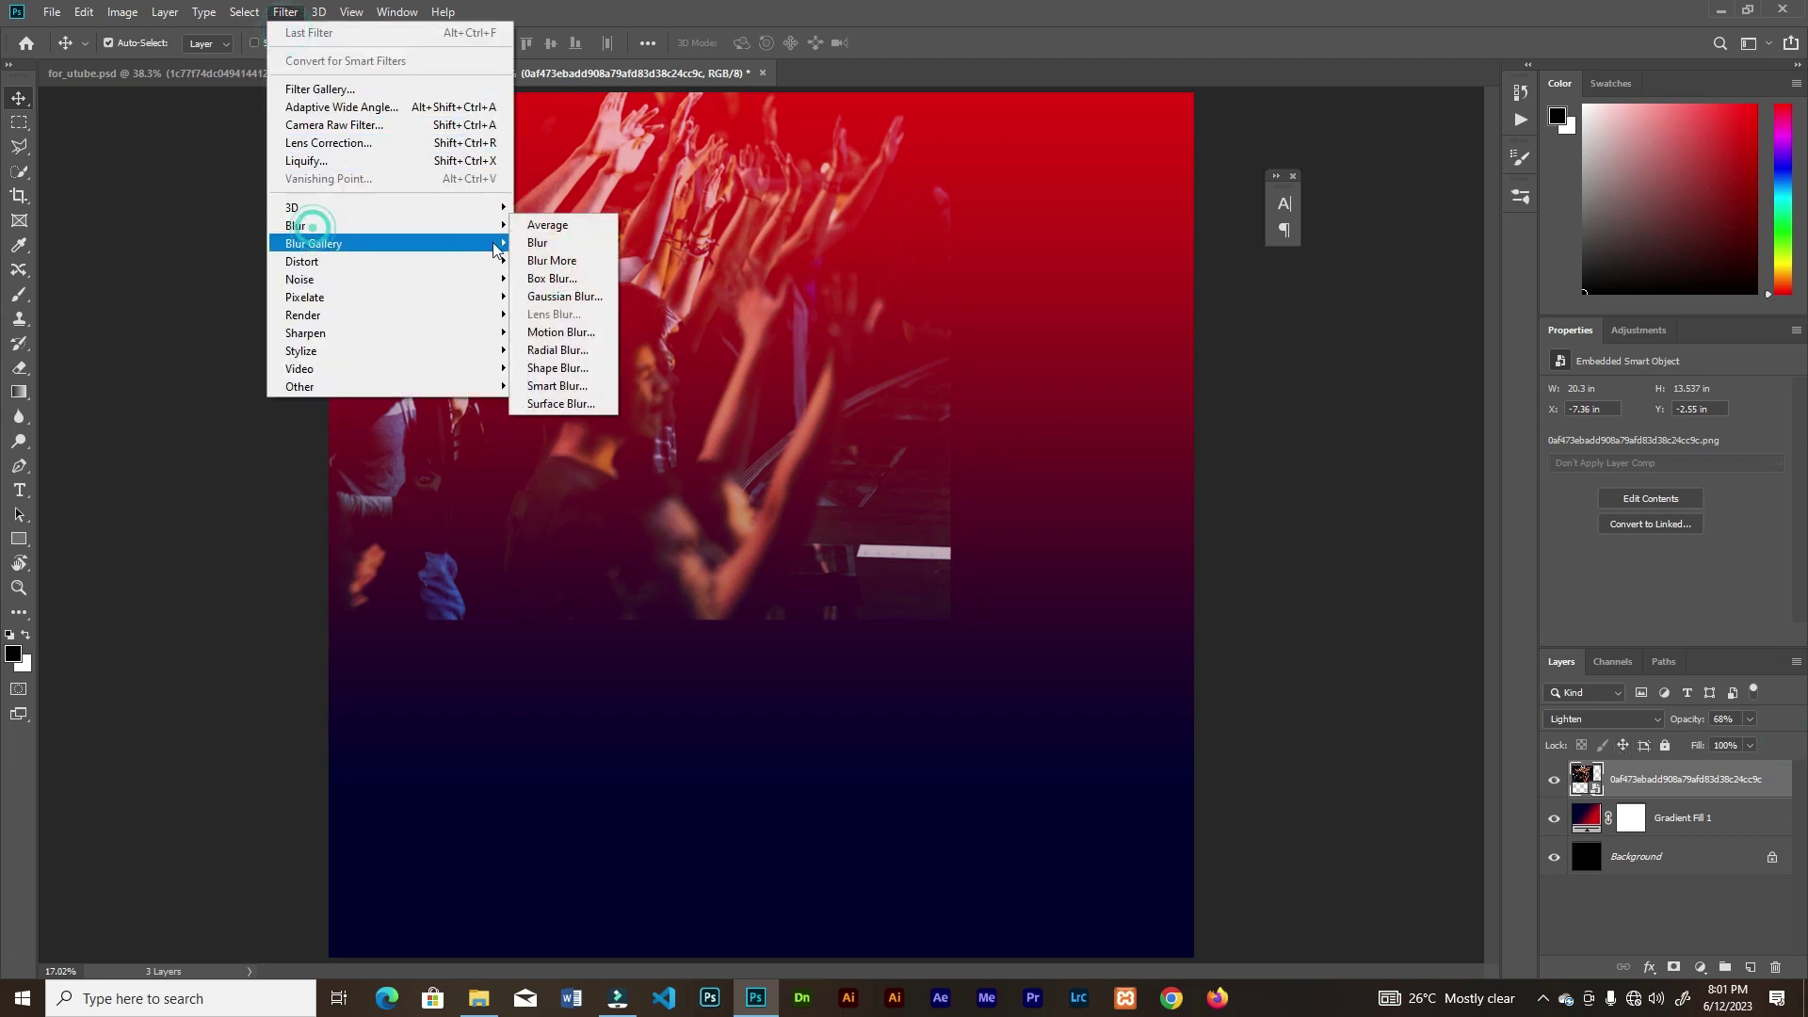
{"action": "left_click", "coordinate": [565, 295]}
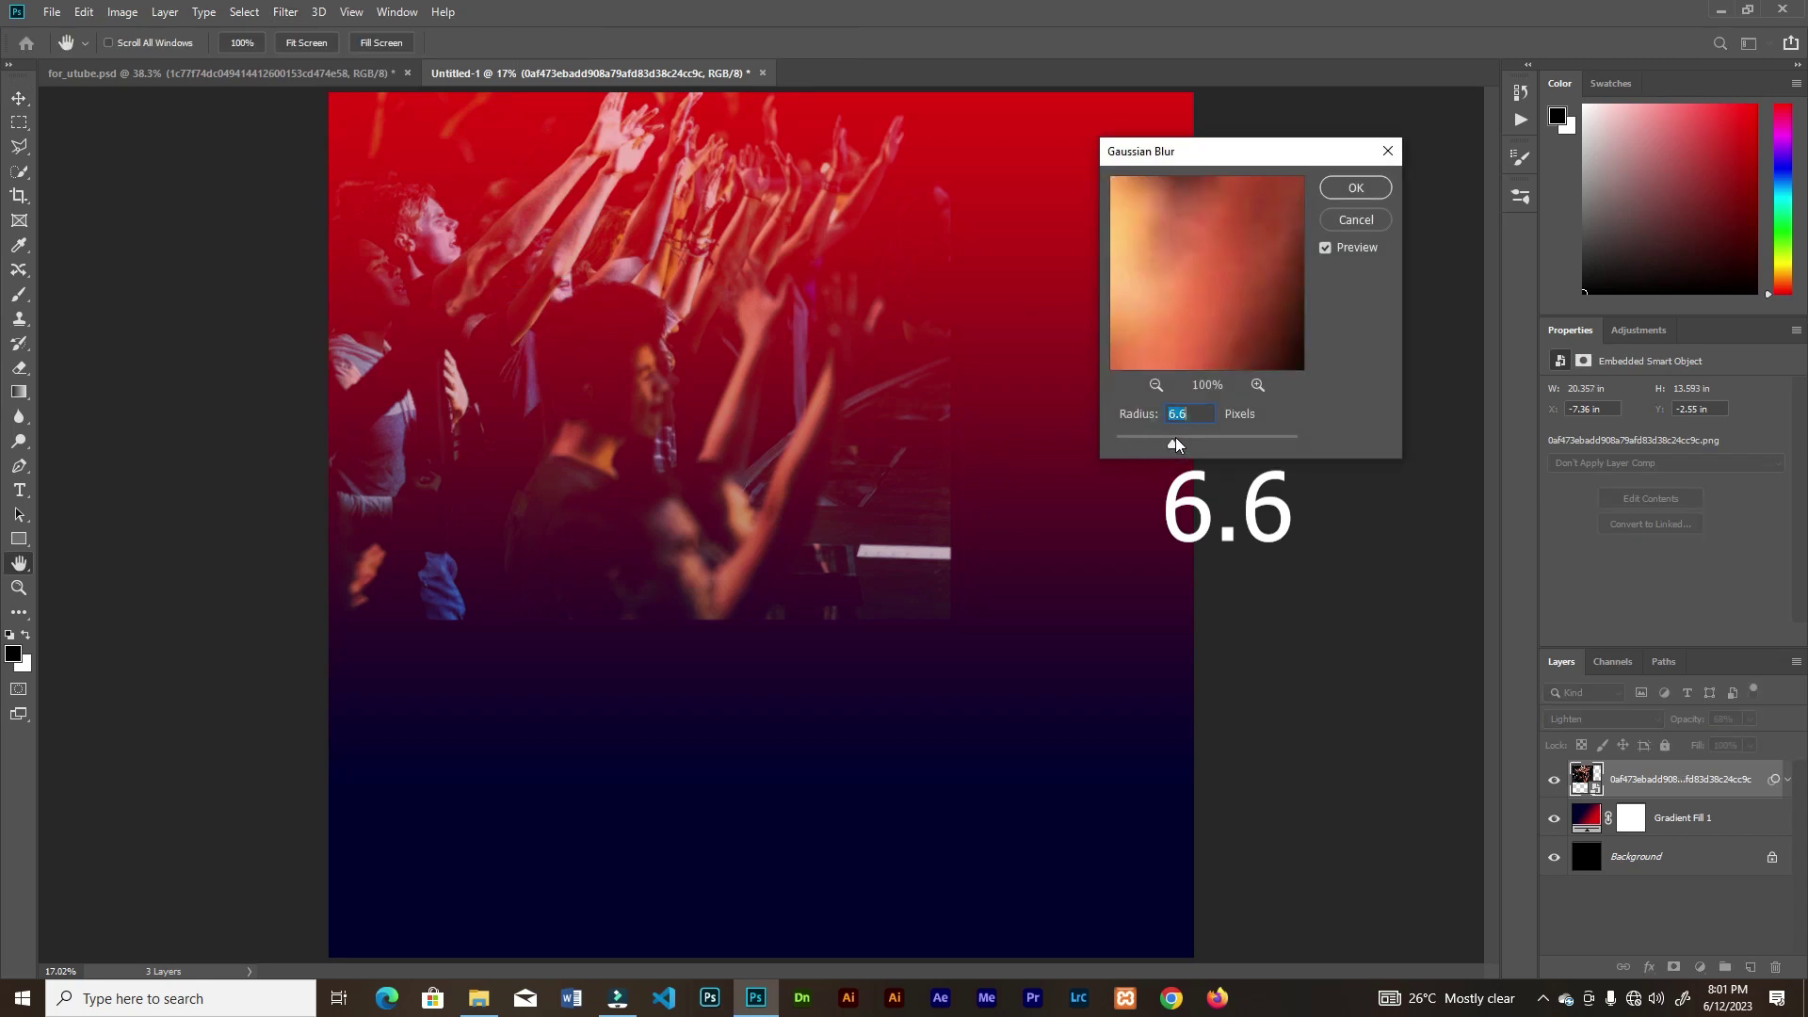
{"action": "left_click", "coordinate": [1354, 188]}
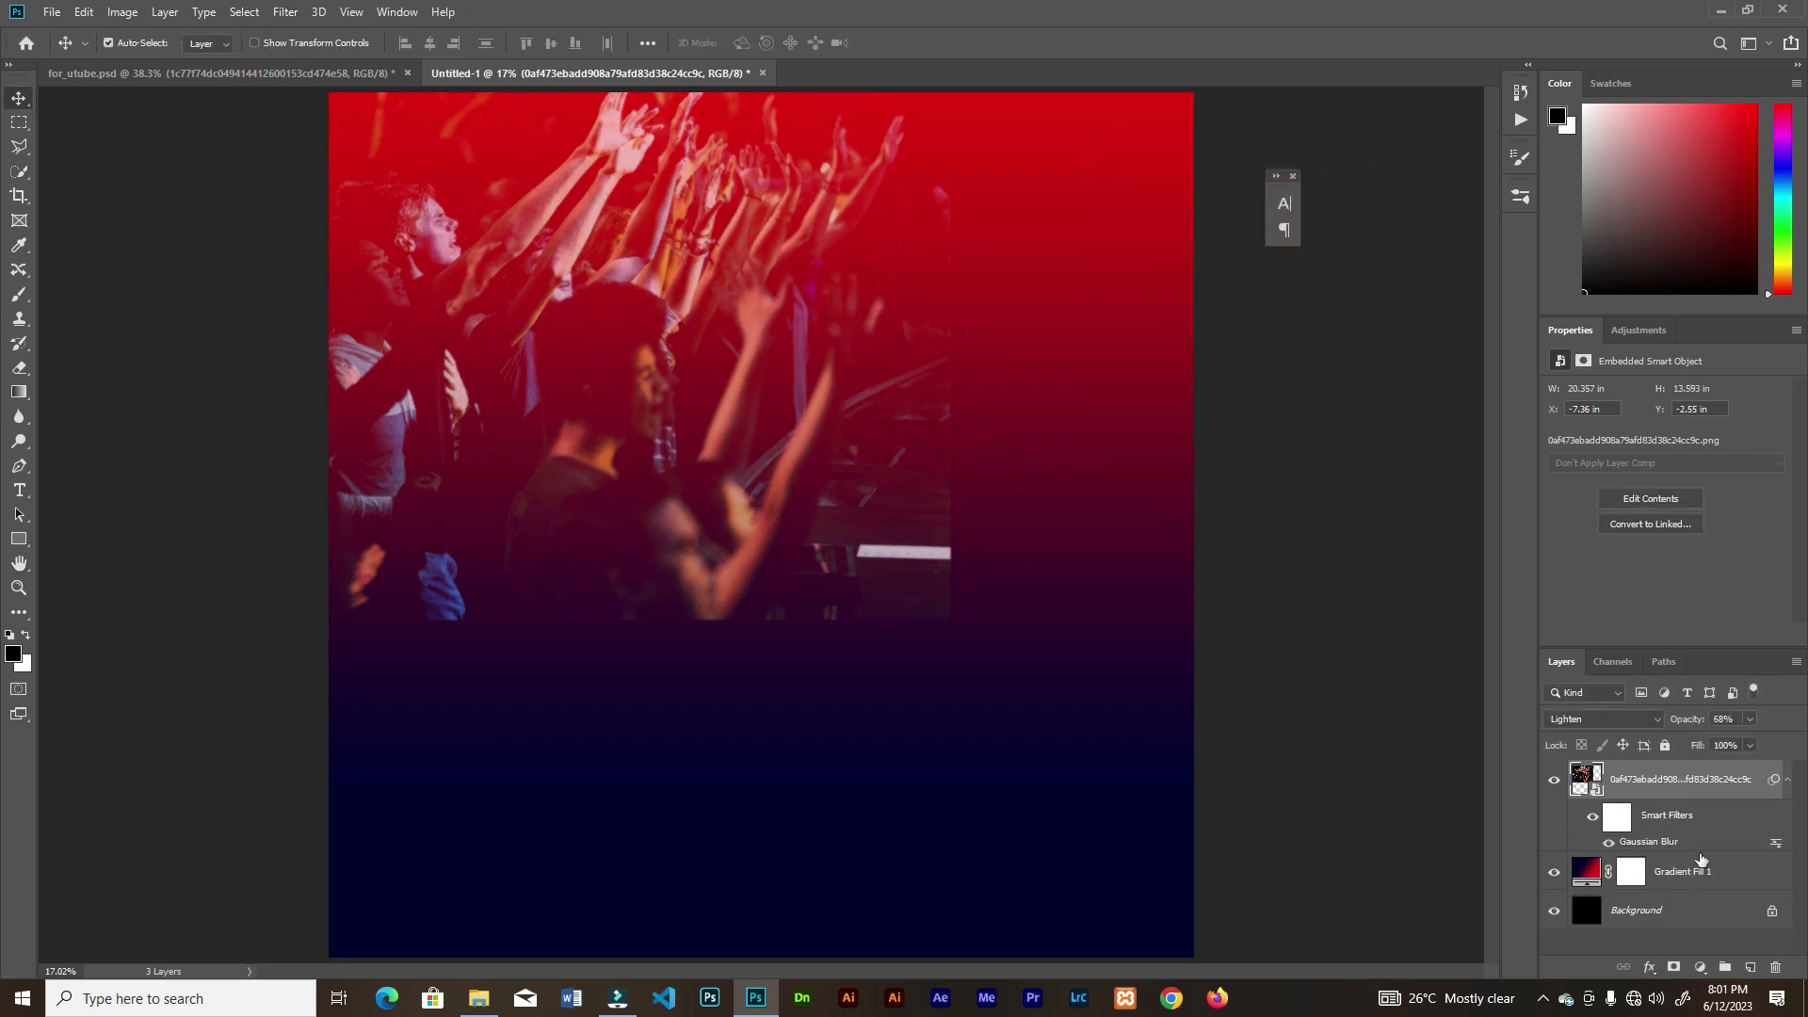
- Add a layer mask to the crowd photo and fade its right and bottom edges with a soft black 1400-pixel brush
{"action": "left_click", "coordinate": [1674, 968]}
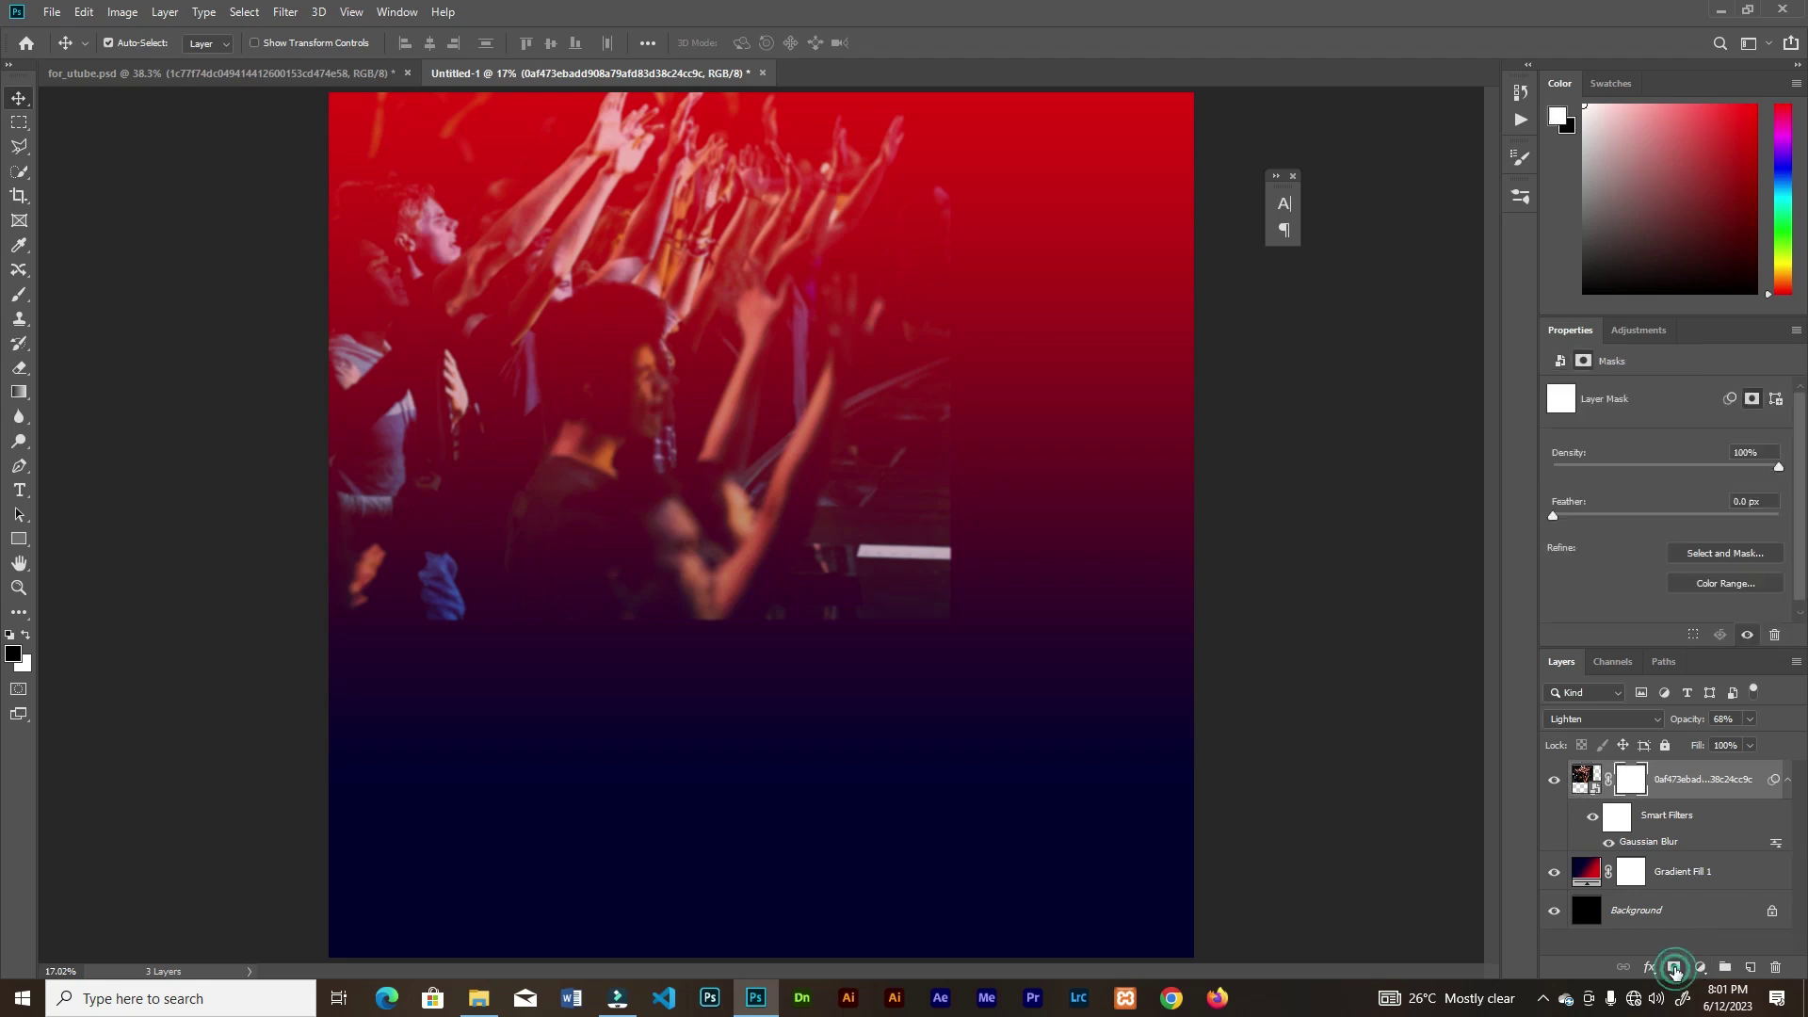
{"action": "key", "text": "b"}
{"action": "key", "text": "bracketright"}
{"action": "key", "text": "bracketright"}
{"action": "key", "text": "bracketright"}
{"action": "key", "text": "bracketright"}
{"action": "key", "text": "bracketright"}
{"action": "key", "text": "bracketright"}
{"action": "key", "text": "bracketright"}
{"action": "key", "text": "bracketright"}
{"action": "left_click", "coordinate": [25, 635]}
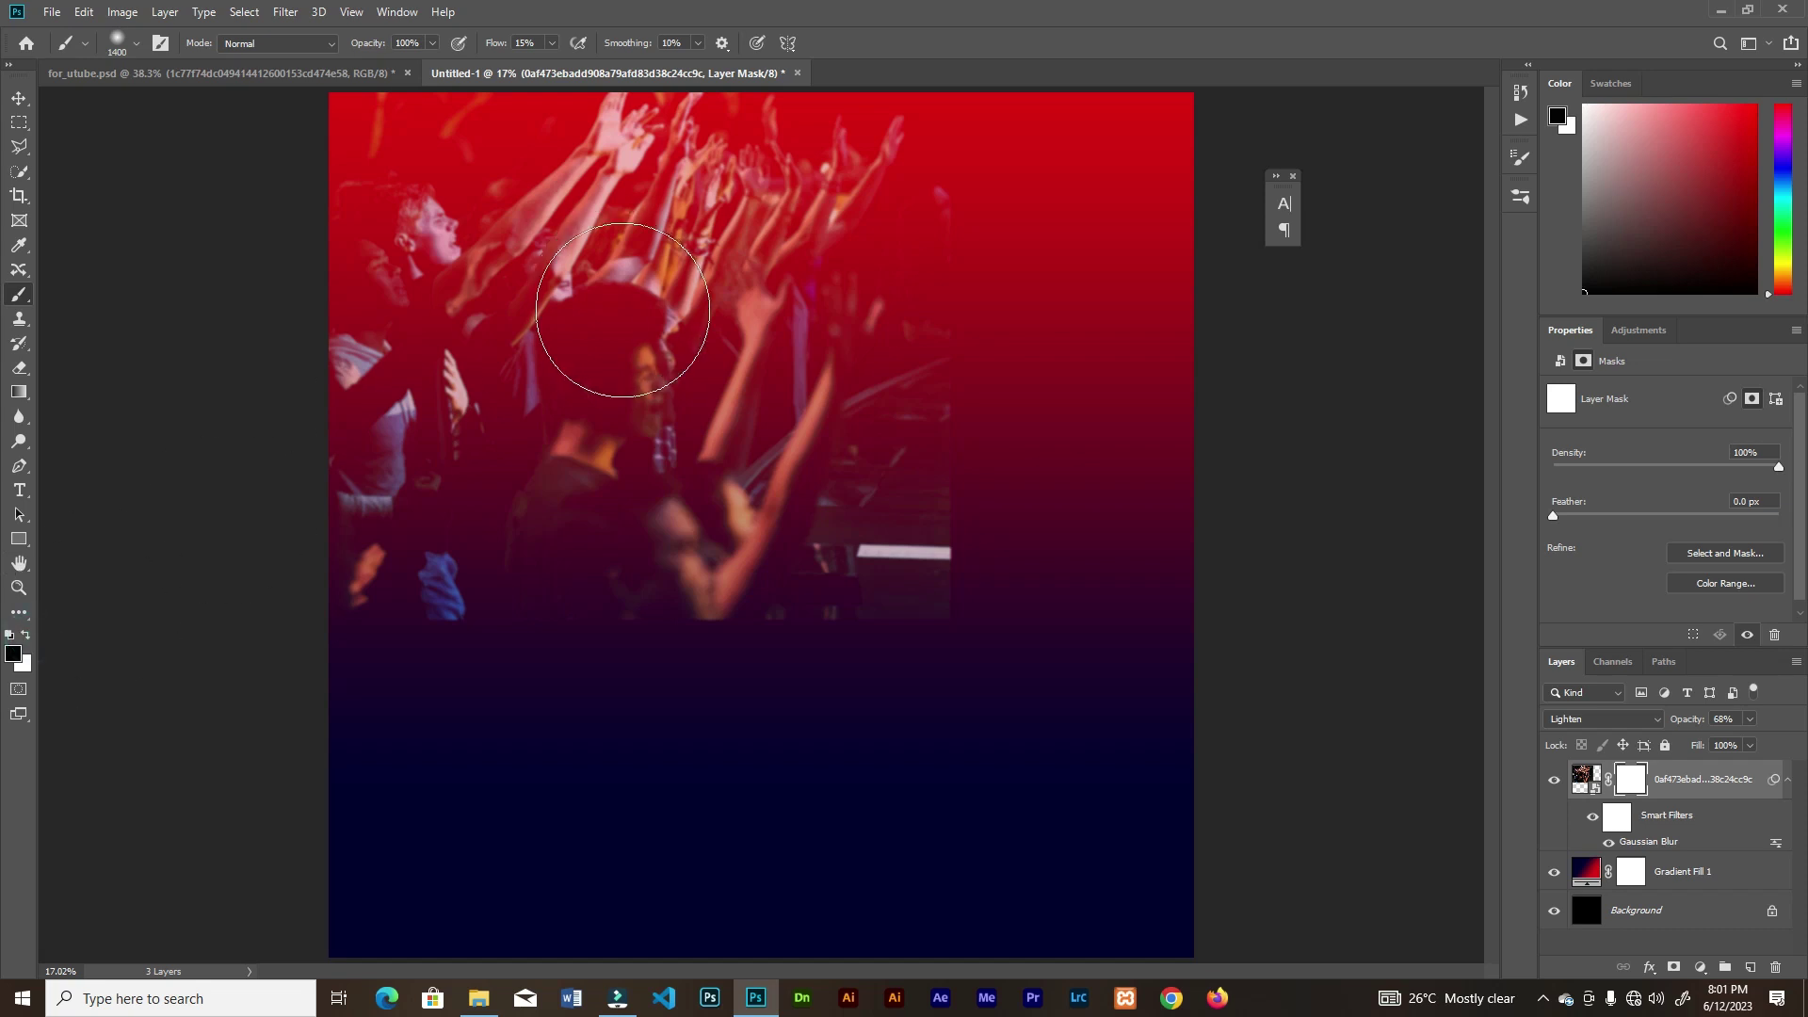
{"action": "mouse_move", "coordinate": [944, 364]}
{"action": "left_mouse_down"}
{"action": "mouse_move", "coordinate": [856, 654]}
{"action": "mouse_move", "coordinate": [819, 630]}
{"action": "mouse_move", "coordinate": [876, 480]}
{"action": "mouse_move", "coordinate": [880, 383]}
{"action": "mouse_move", "coordinate": [758, 675]}
{"action": "mouse_move", "coordinate": [900, 491]}
{"action": "mouse_move", "coordinate": [847, 302]}
{"action": "mouse_move", "coordinate": [589, 649]}
{"action": "mouse_move", "coordinate": [952, 496]}
{"action": "left_mouse_up"}
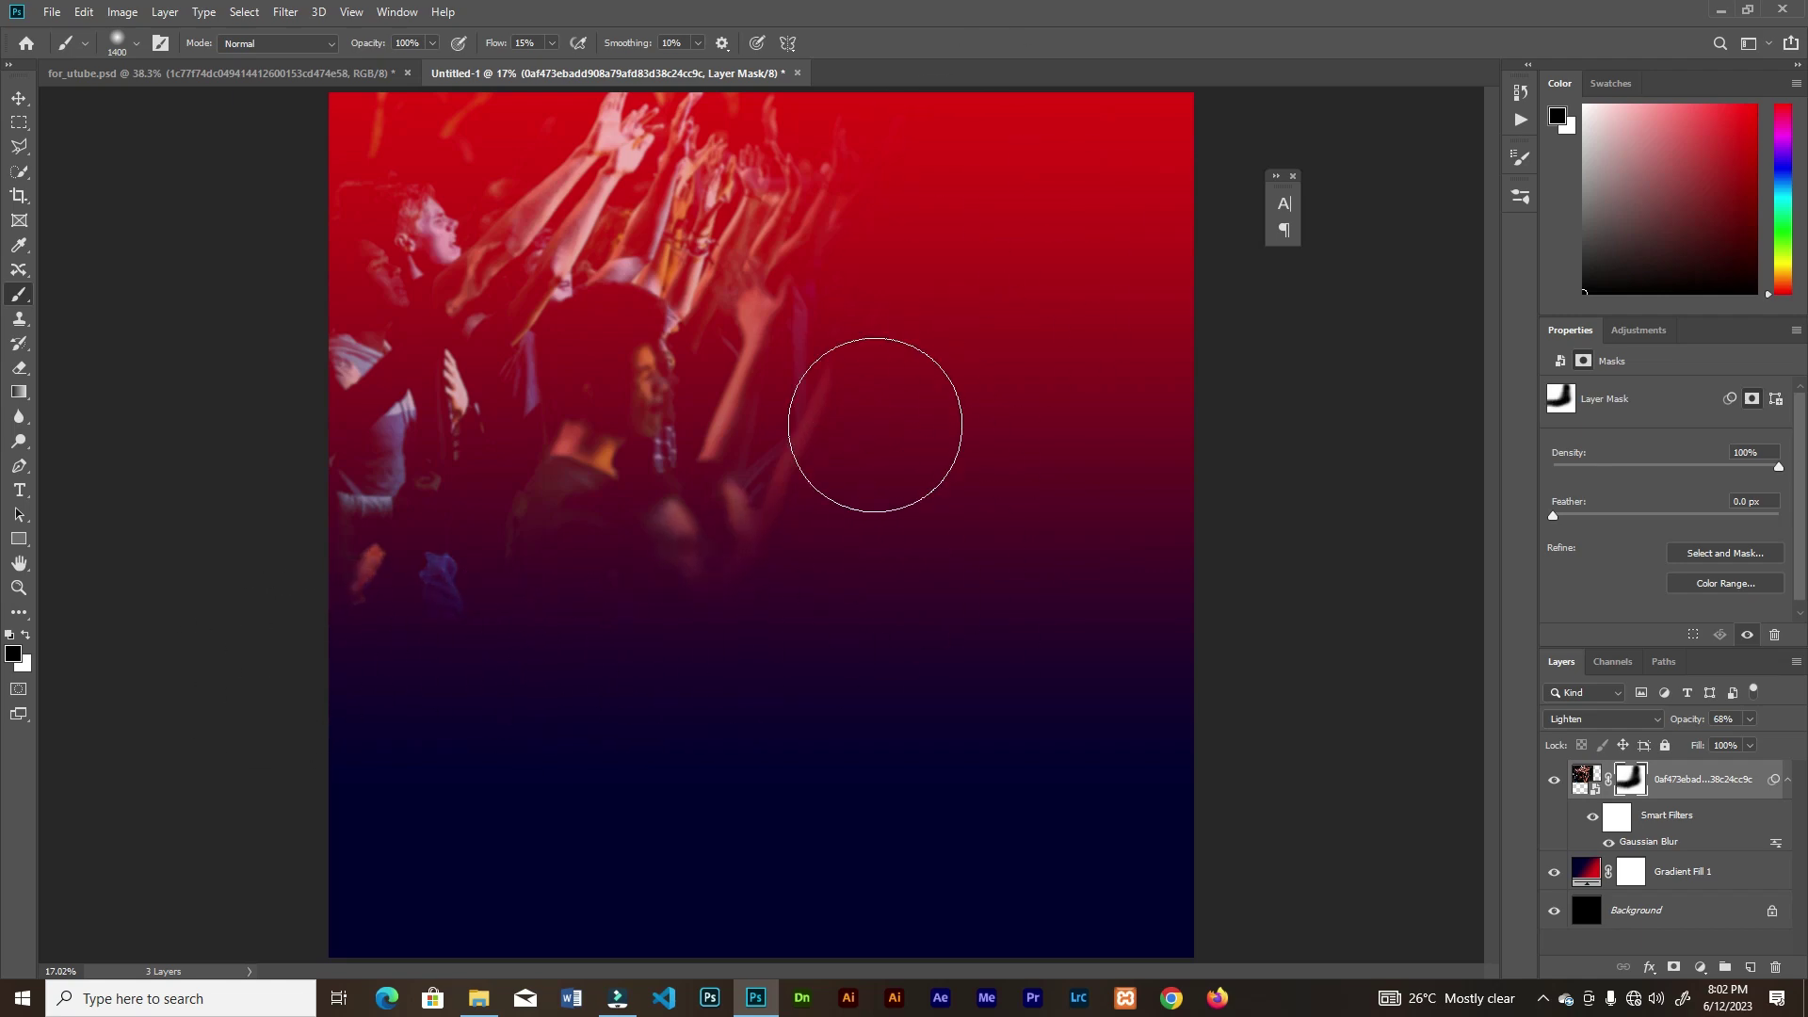
- Place the photo of the worshipping woman in black, enlarge it to about 141% and flip it horizontally
{"action": "left_click", "coordinate": [478, 997]}
{"action": "left_click_drag", "start_coordinate": [315, 141], "coordinate": [758, 848]}
{"action": "left_click_drag", "start_coordinate": [944, 250], "coordinate": [1019, 137]}
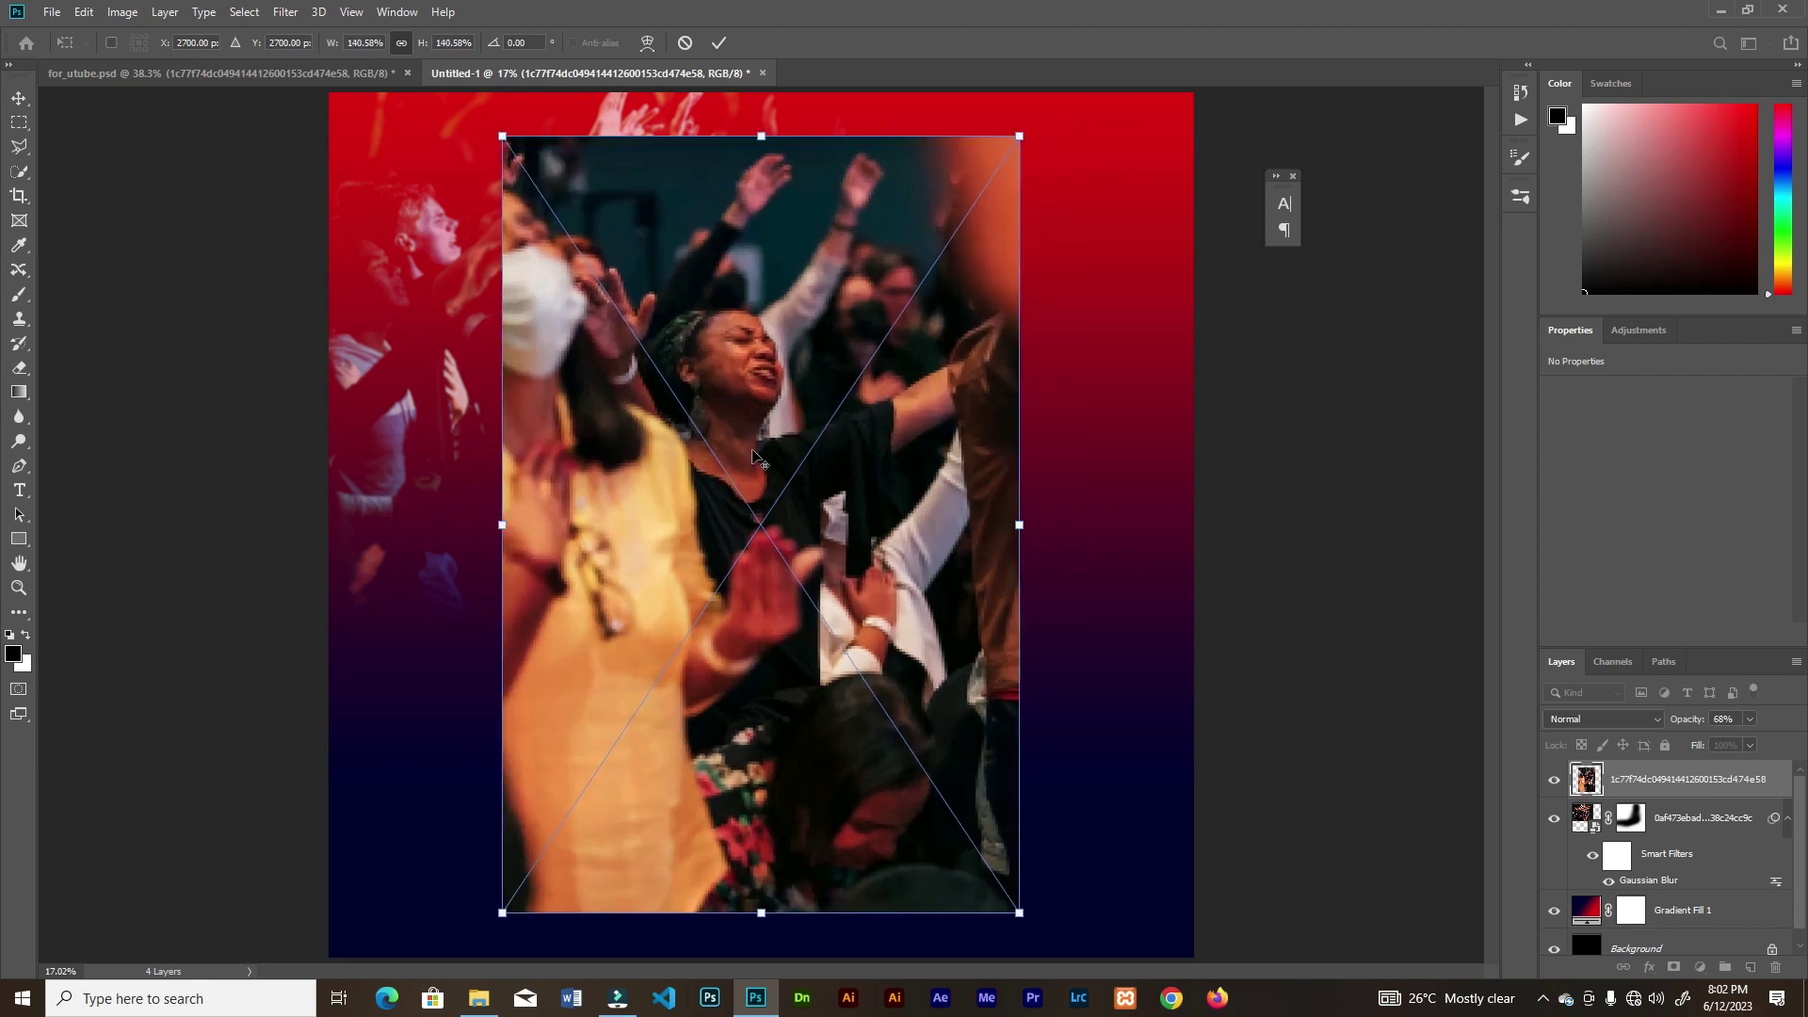
{"action": "right_click", "coordinate": [834, 405]}
{"action": "left_click", "coordinate": [891, 619]}
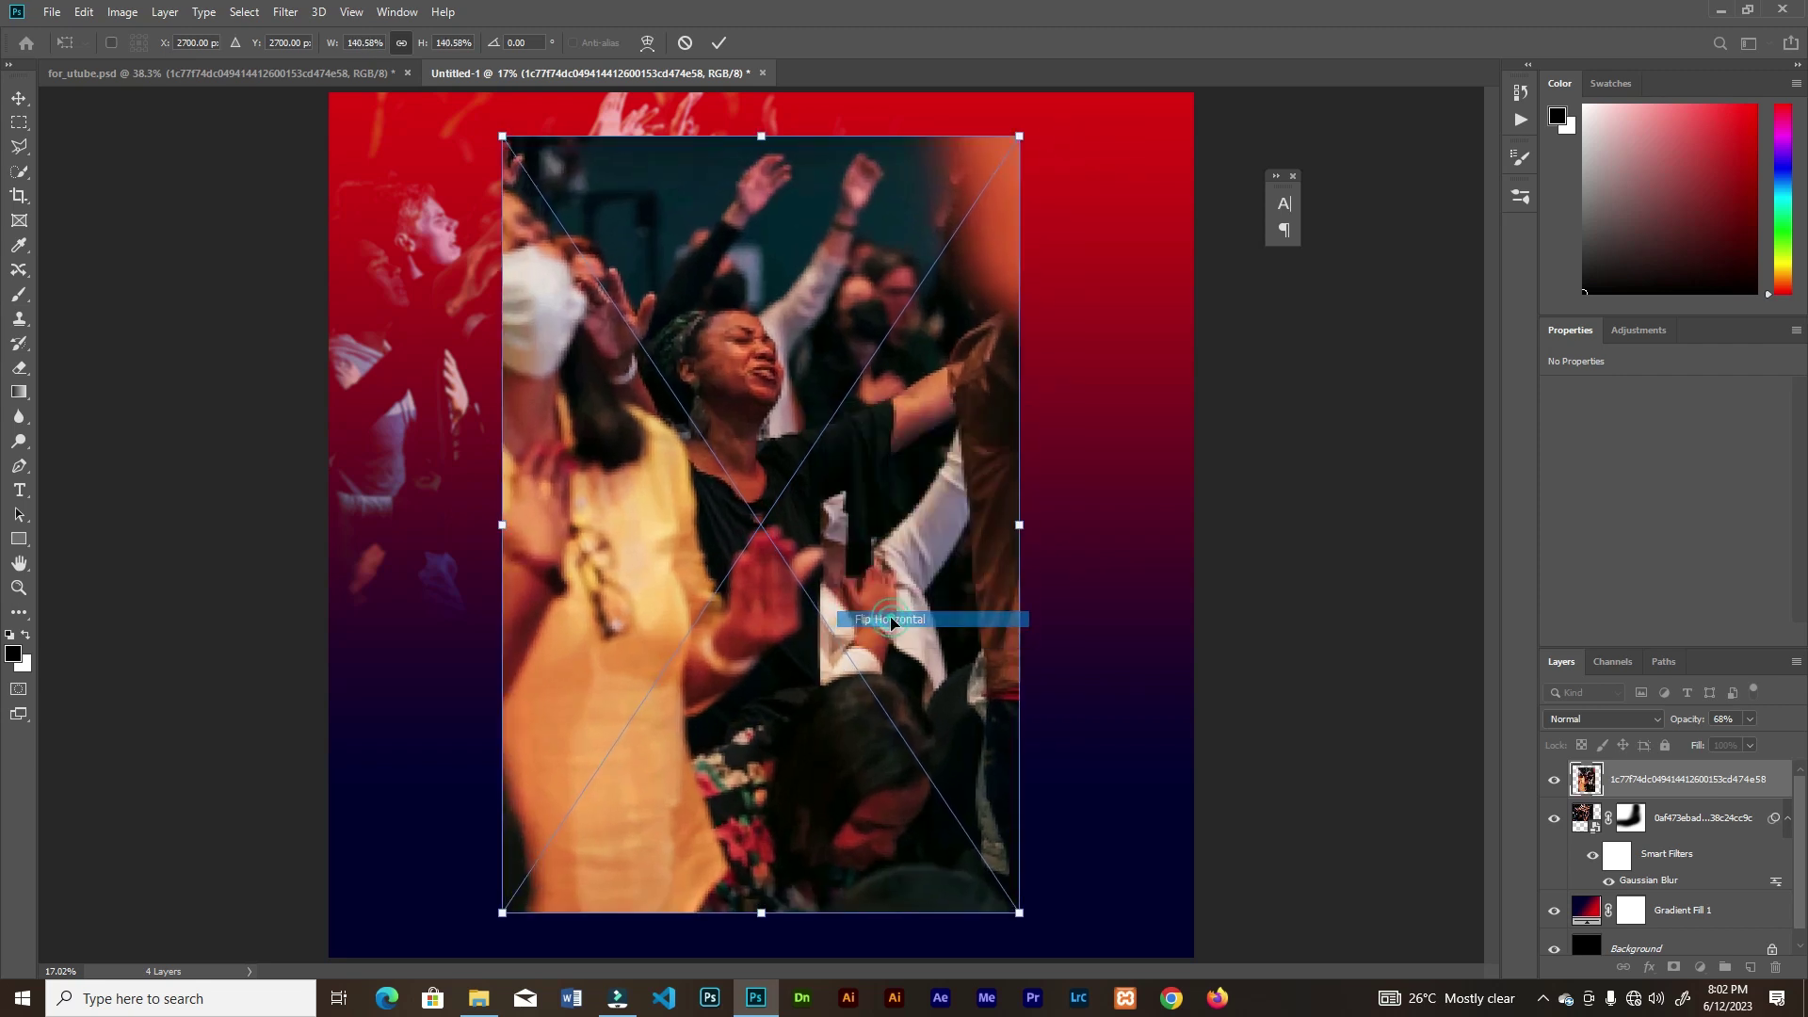
- Scale the woman's photo to about 178% and position it over the right side of the canvas
{"action": "left_click_drag", "start_coordinate": [770, 702], "coordinate": [918, 626]}
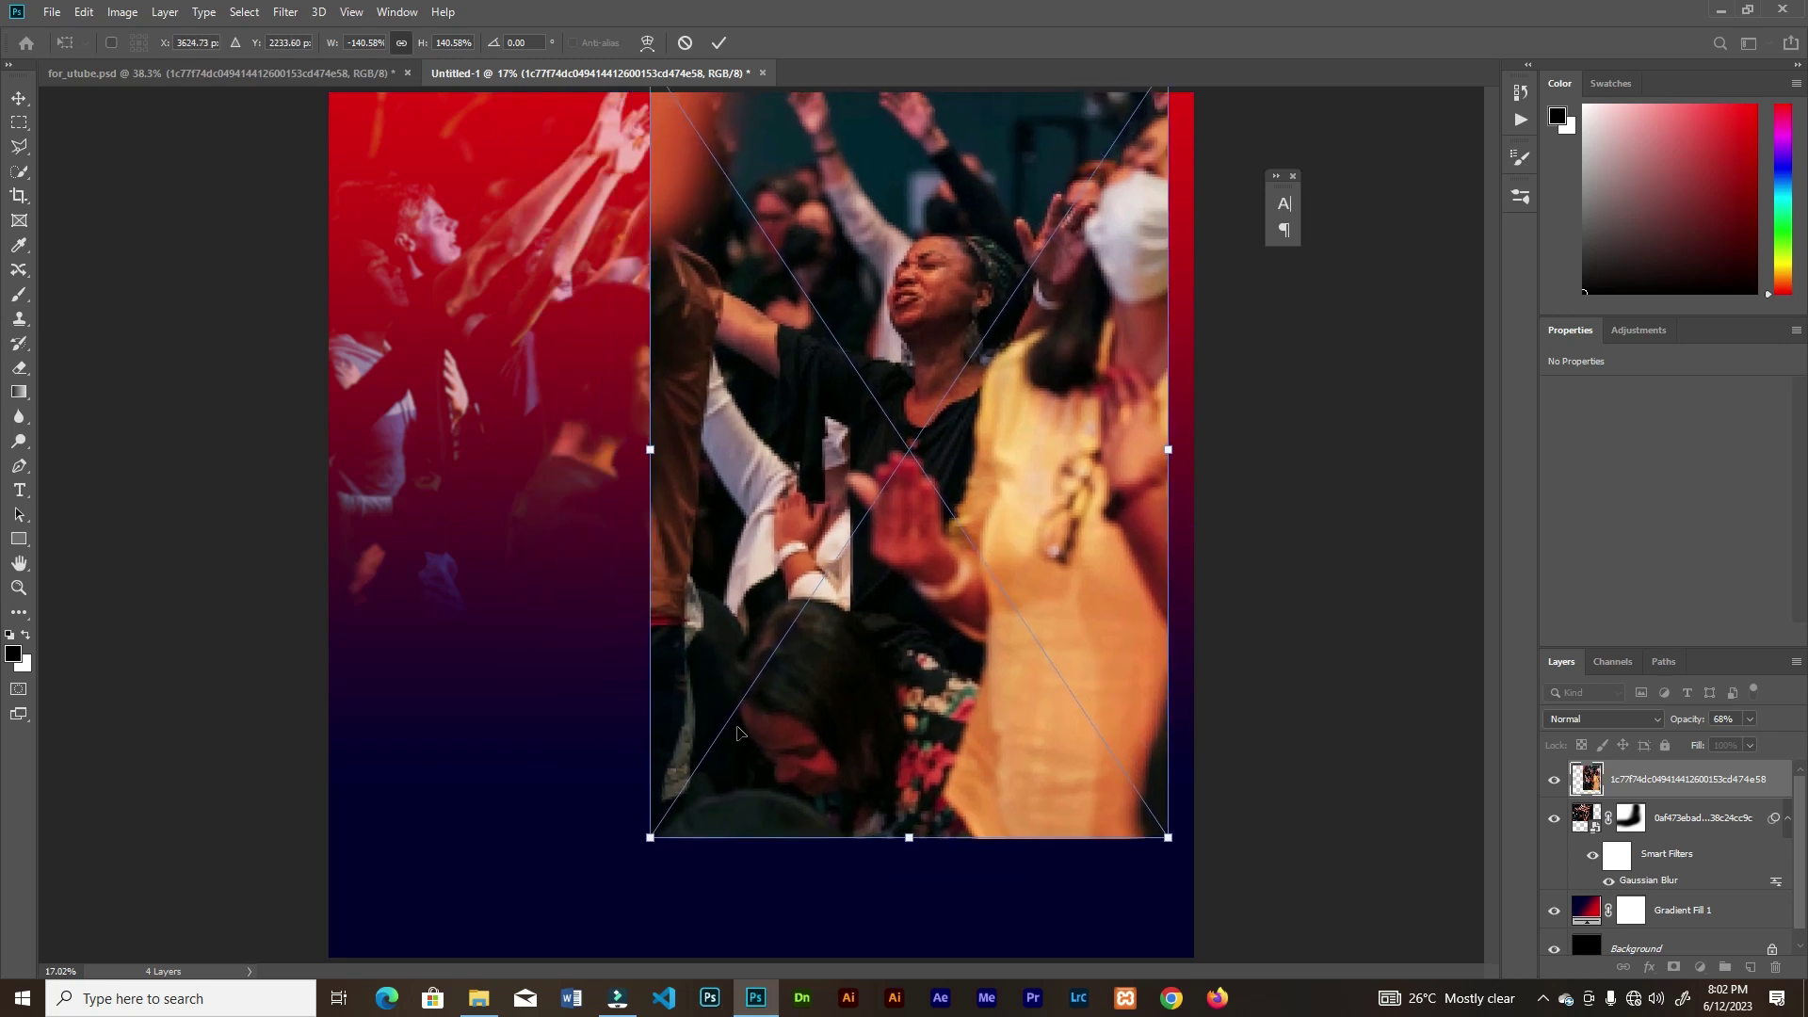
{"action": "left_click_drag", "start_coordinate": [1169, 841], "coordinate": [1234, 940]}
{"action": "left_click_drag", "start_coordinate": [817, 499], "coordinate": [840, 499]}
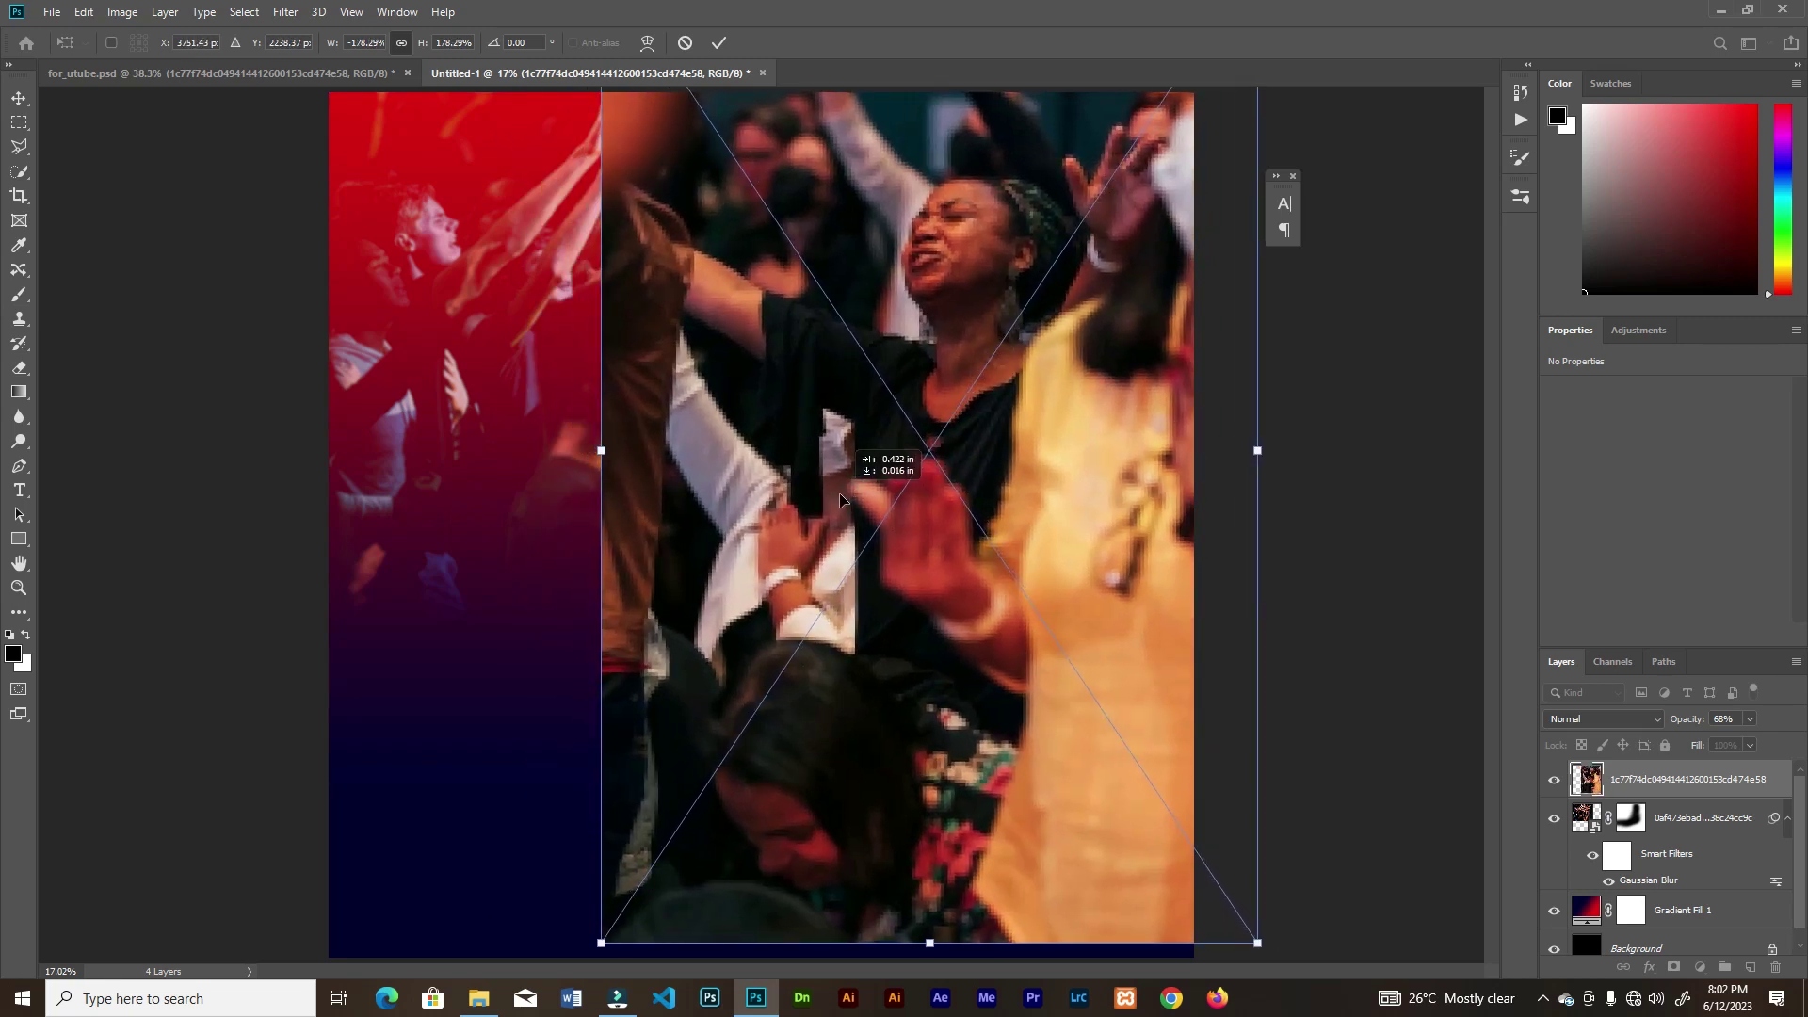
{"action": "left_click", "coordinate": [719, 43]}
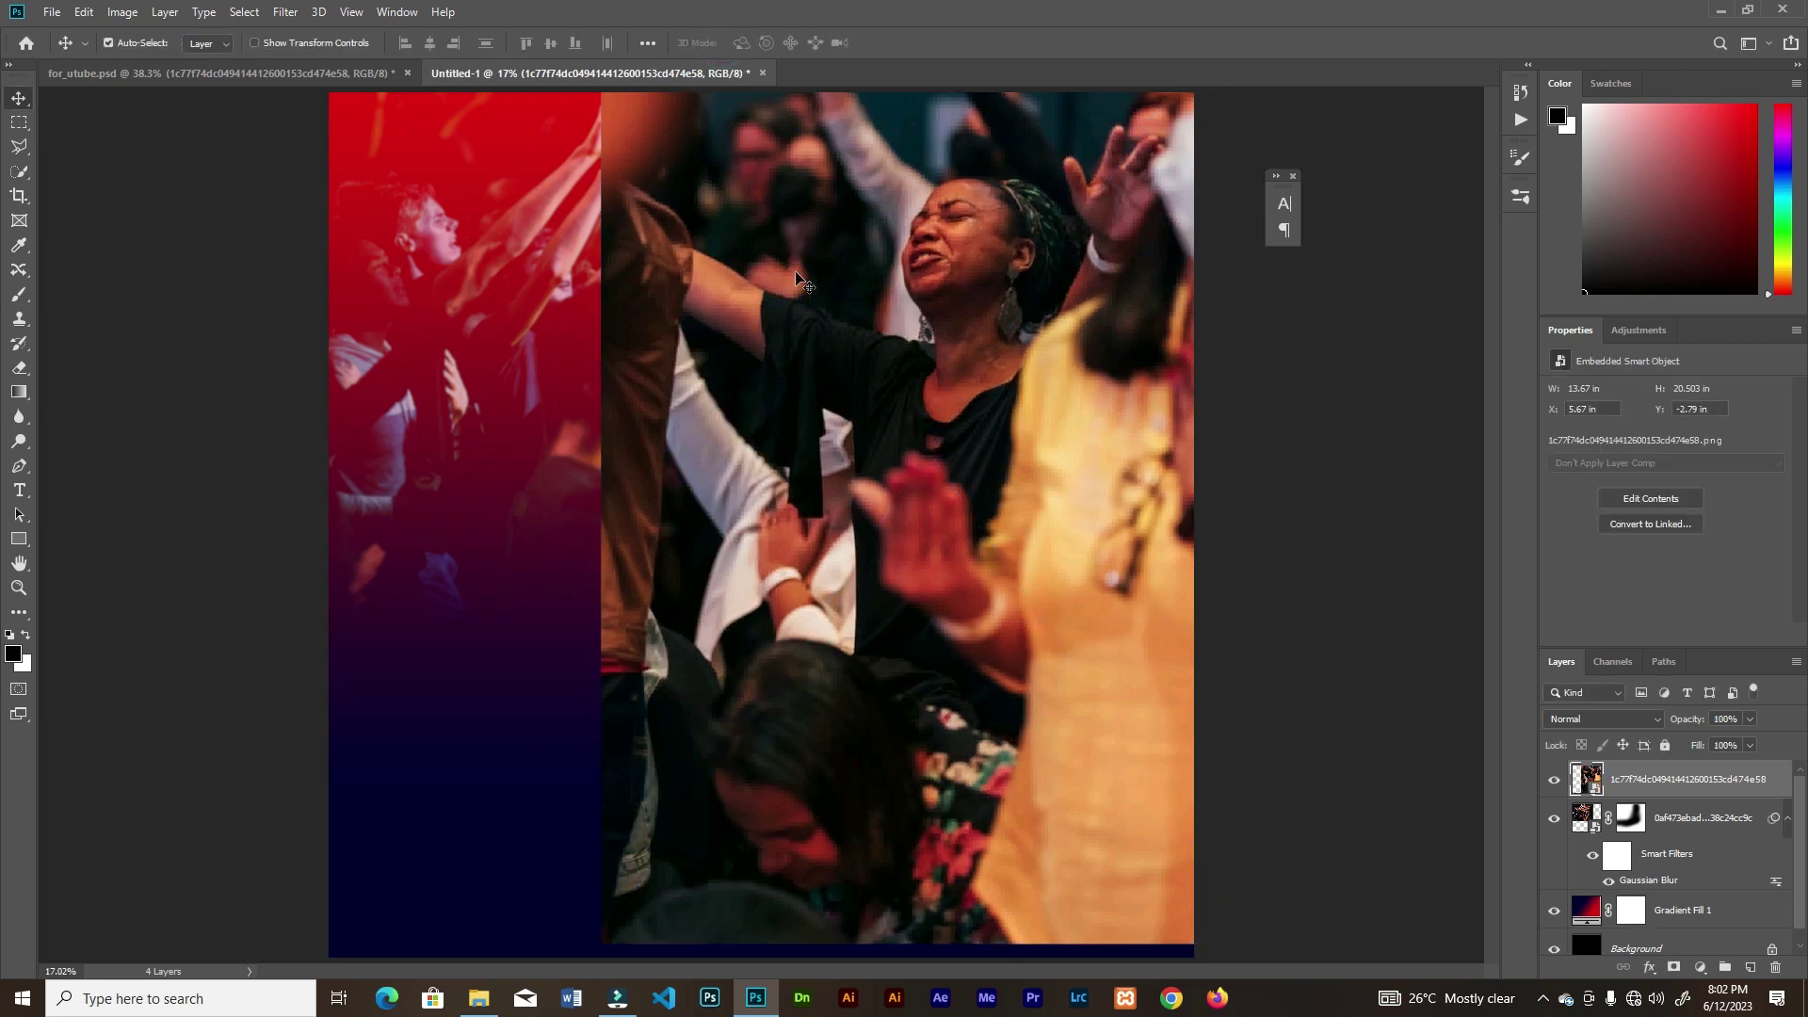
- Set the woman's photo layer to Soft Light blending and add a layer mask to it
{"action": "left_click", "coordinate": [1644, 721]}
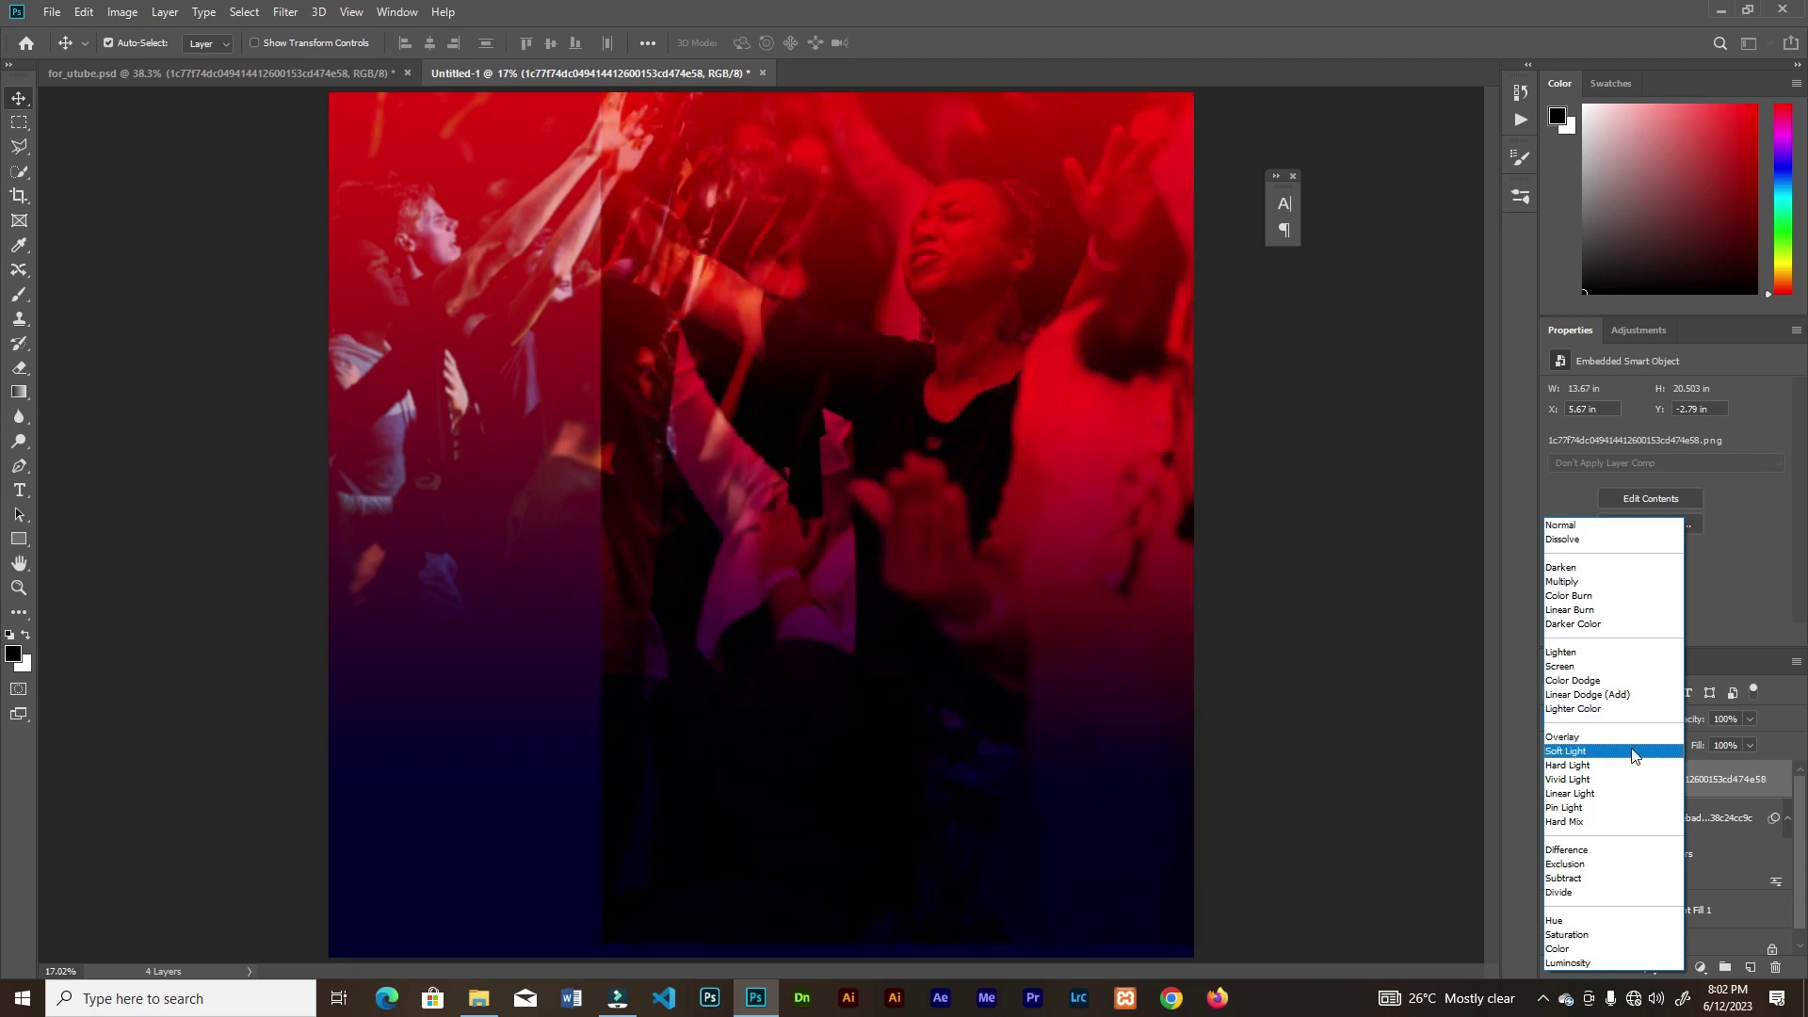
{"action": "left_click", "coordinate": [1626, 749]}
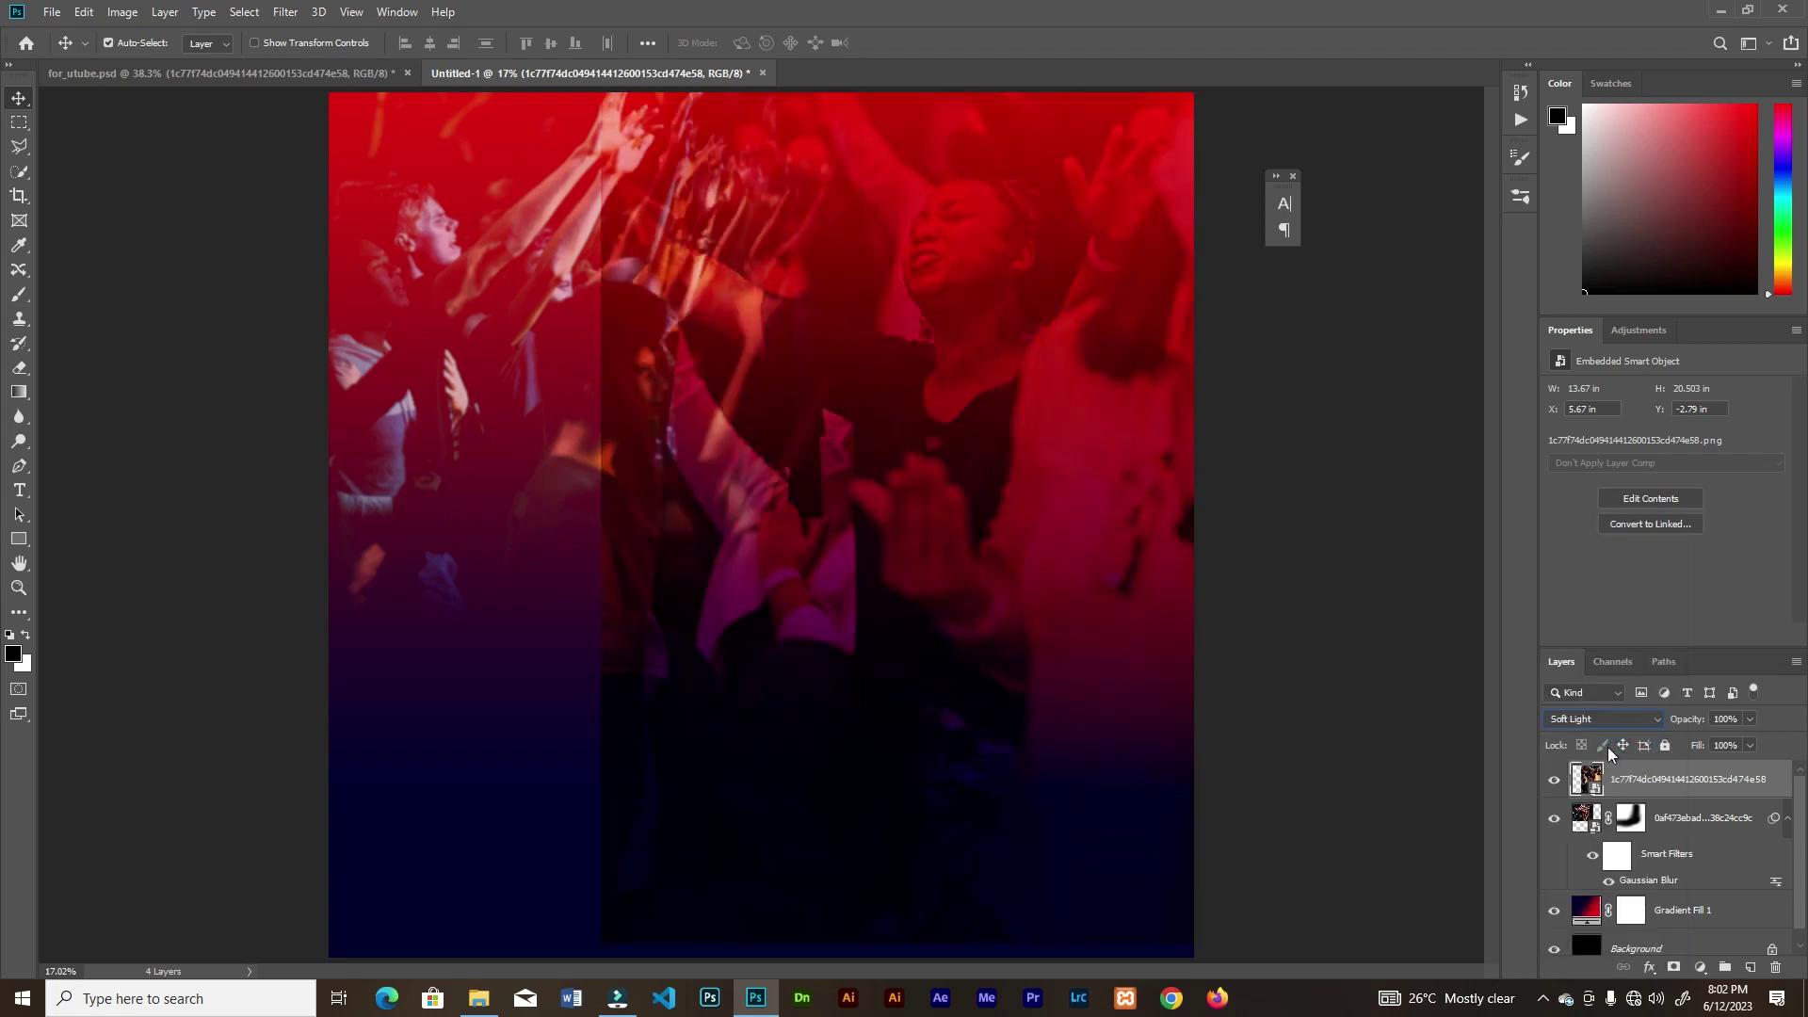
{"action": "left_click", "coordinate": [1672, 969]}
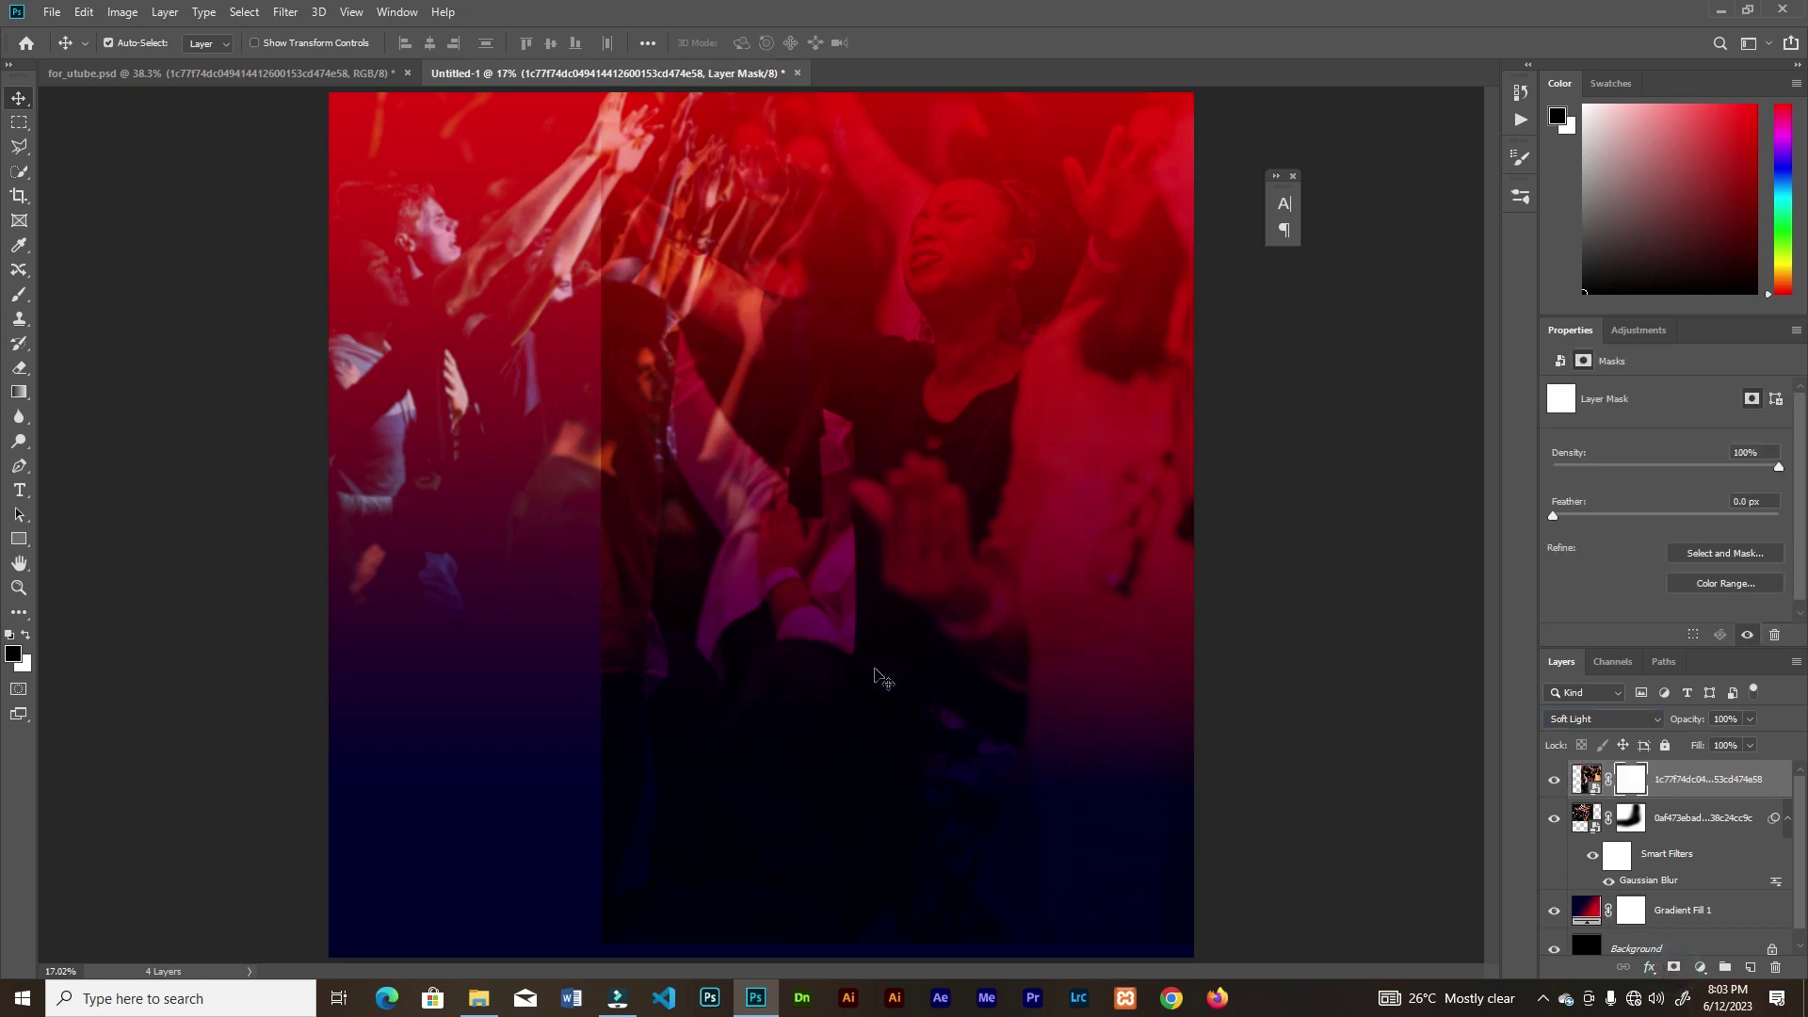
- Paint black on the woman's photo mask to fade its left side and lower part into the background
{"action": "key", "text": "b"}
{"action": "mouse_move", "coordinate": [605, 322]}
{"action": "left_mouse_down"}
{"action": "mouse_move", "coordinate": [701, 205]}
{"action": "mouse_move", "coordinate": [658, 476]}
{"action": "mouse_move", "coordinate": [798, 730]}
{"action": "mouse_move", "coordinate": [966, 712]}
{"action": "mouse_move", "coordinate": [750, 822]}
{"action": "mouse_move", "coordinate": [581, 716]}
{"action": "mouse_move", "coordinate": [632, 932]}
{"action": "mouse_move", "coordinate": [662, 888]}
{"action": "mouse_move", "coordinate": [1188, 894]}
{"action": "mouse_move", "coordinate": [1004, 924]}
{"action": "mouse_move", "coordinate": [1260, 687]}
{"action": "mouse_move", "coordinate": [1060, 782]}
{"action": "mouse_move", "coordinate": [1217, 584]}
{"action": "mouse_move", "coordinate": [860, 642]}
{"action": "mouse_move", "coordinate": [733, 857]}
{"action": "mouse_move", "coordinate": [808, 790]}
{"action": "left_mouse_up"}
{"action": "left_click_drag", "start_coordinate": [606, 329], "coordinate": [619, 399]}
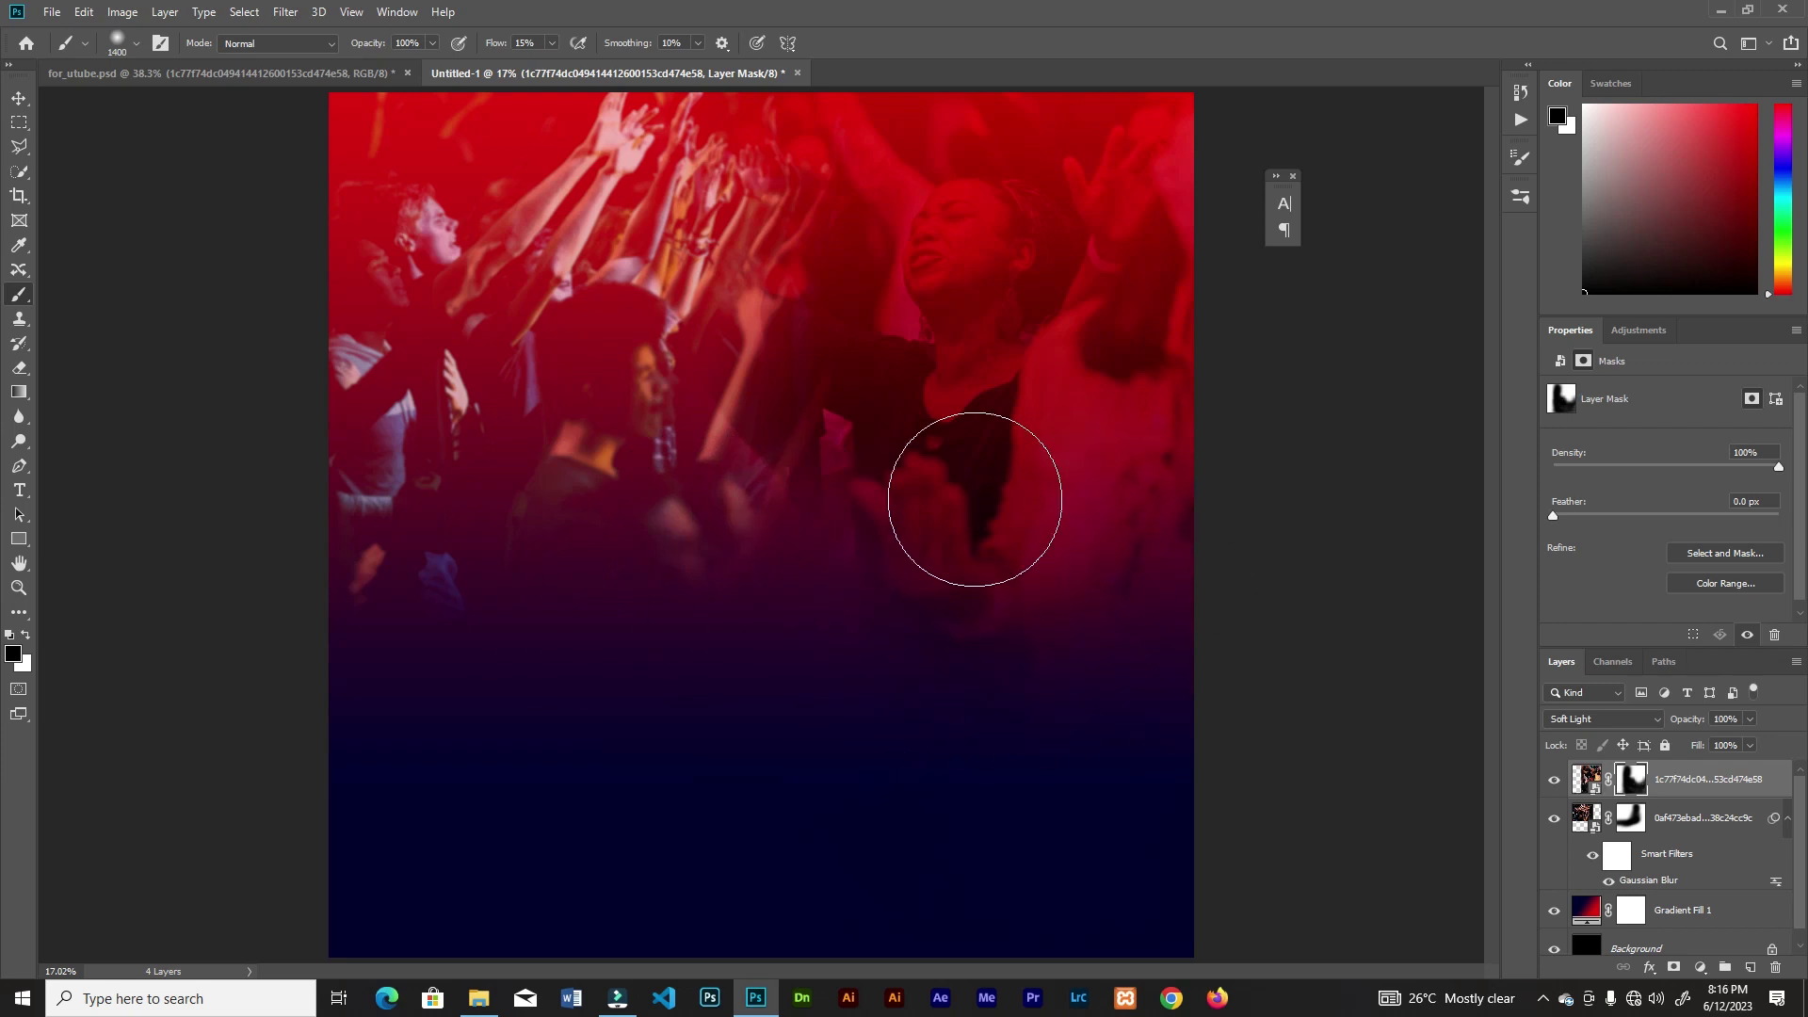
{"action": "mouse_move", "coordinate": [974, 499]}
{"action": "left_mouse_down"}
{"action": "mouse_move", "coordinate": [911, 505]}
{"action": "mouse_move", "coordinate": [692, 693]}
{"action": "mouse_move", "coordinate": [793, 577]}
{"action": "mouse_move", "coordinate": [912, 531]}
{"action": "left_mouse_up"}
{"action": "key", "text": "v"}
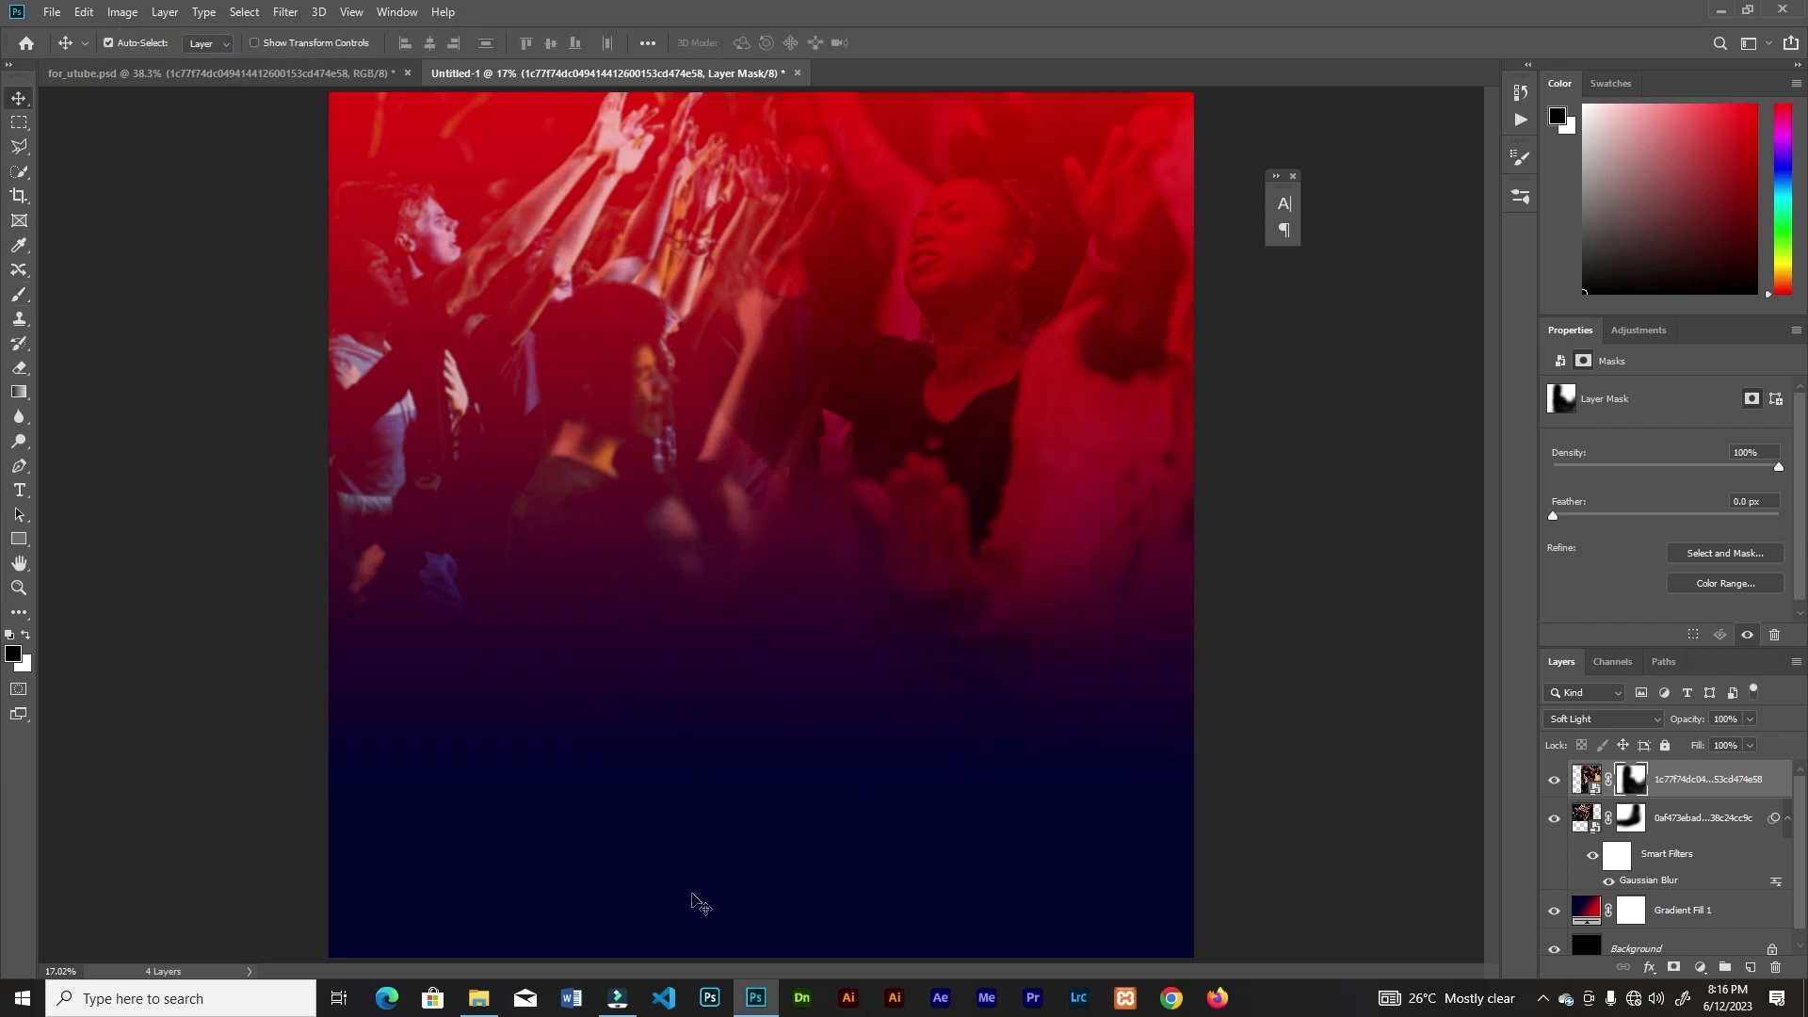
- Place the cutout of the man in the blue suit and flip it horizontally
{"action": "left_click", "coordinate": [480, 1000]}
{"action": "left_click_drag", "start_coordinate": [417, 141], "coordinate": [961, 414]}
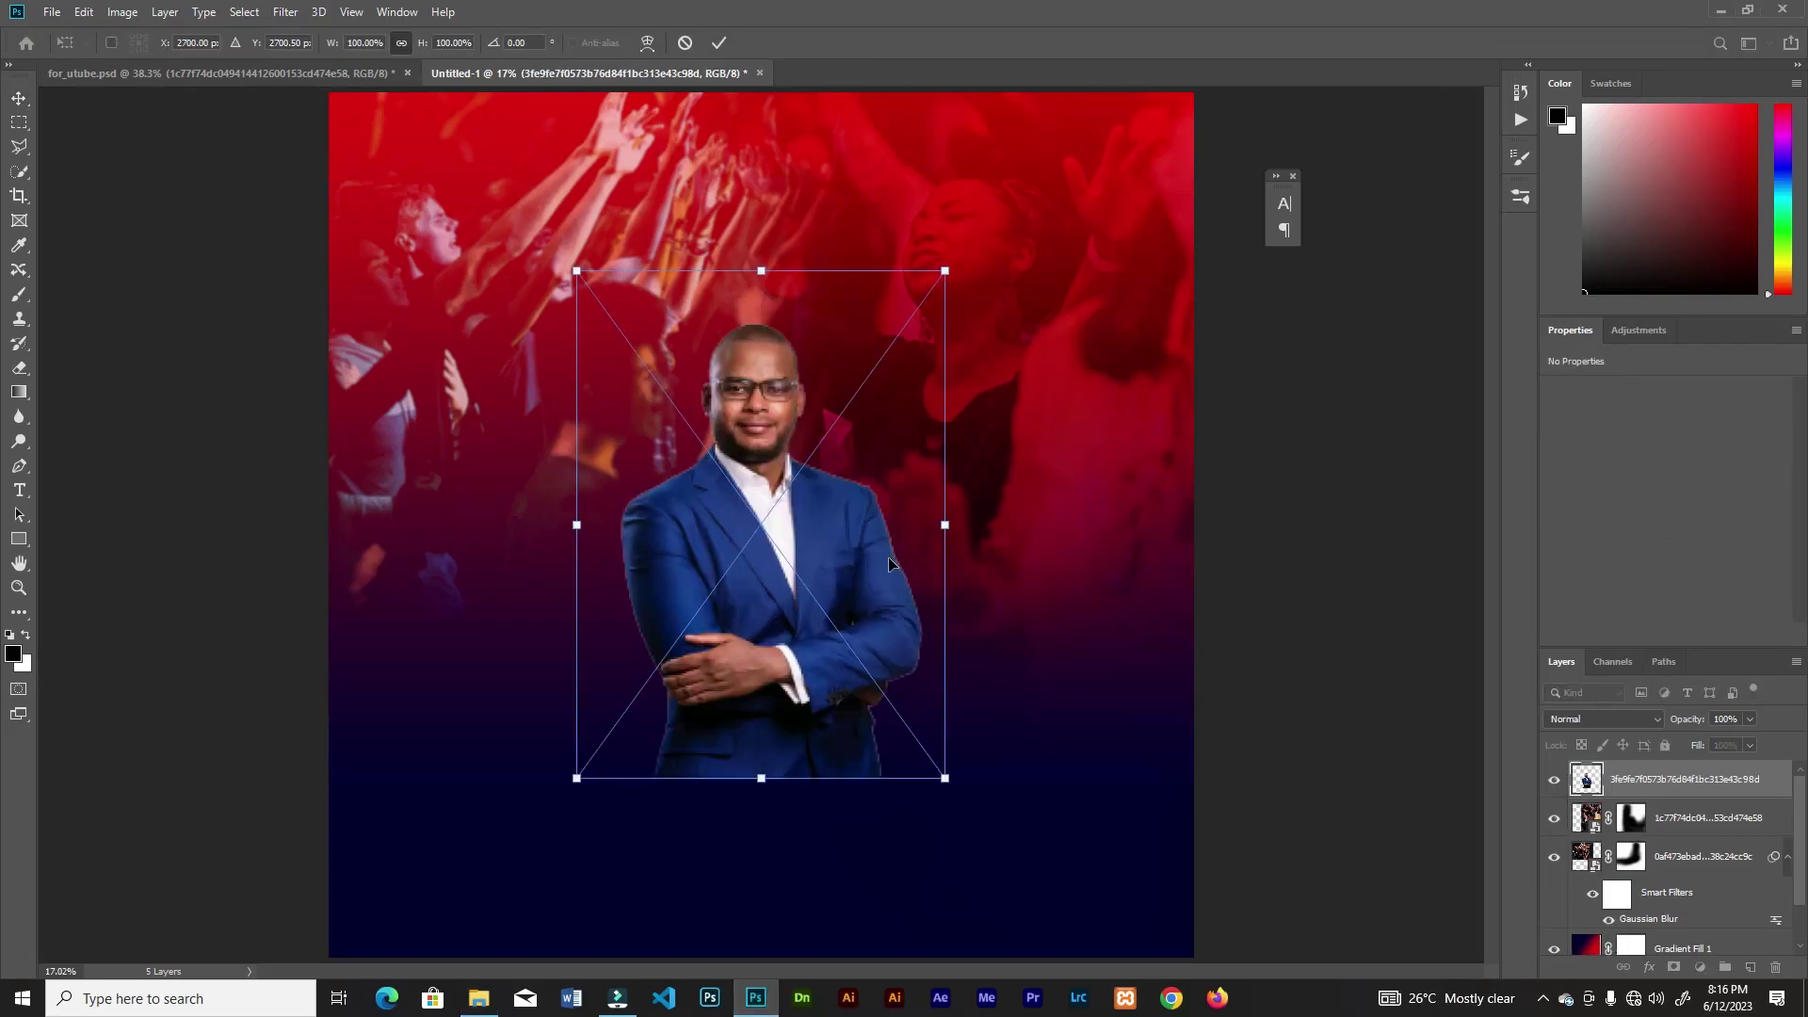
{"action": "right_click", "coordinate": [894, 568]}
{"action": "left_click", "coordinate": [942, 774]}
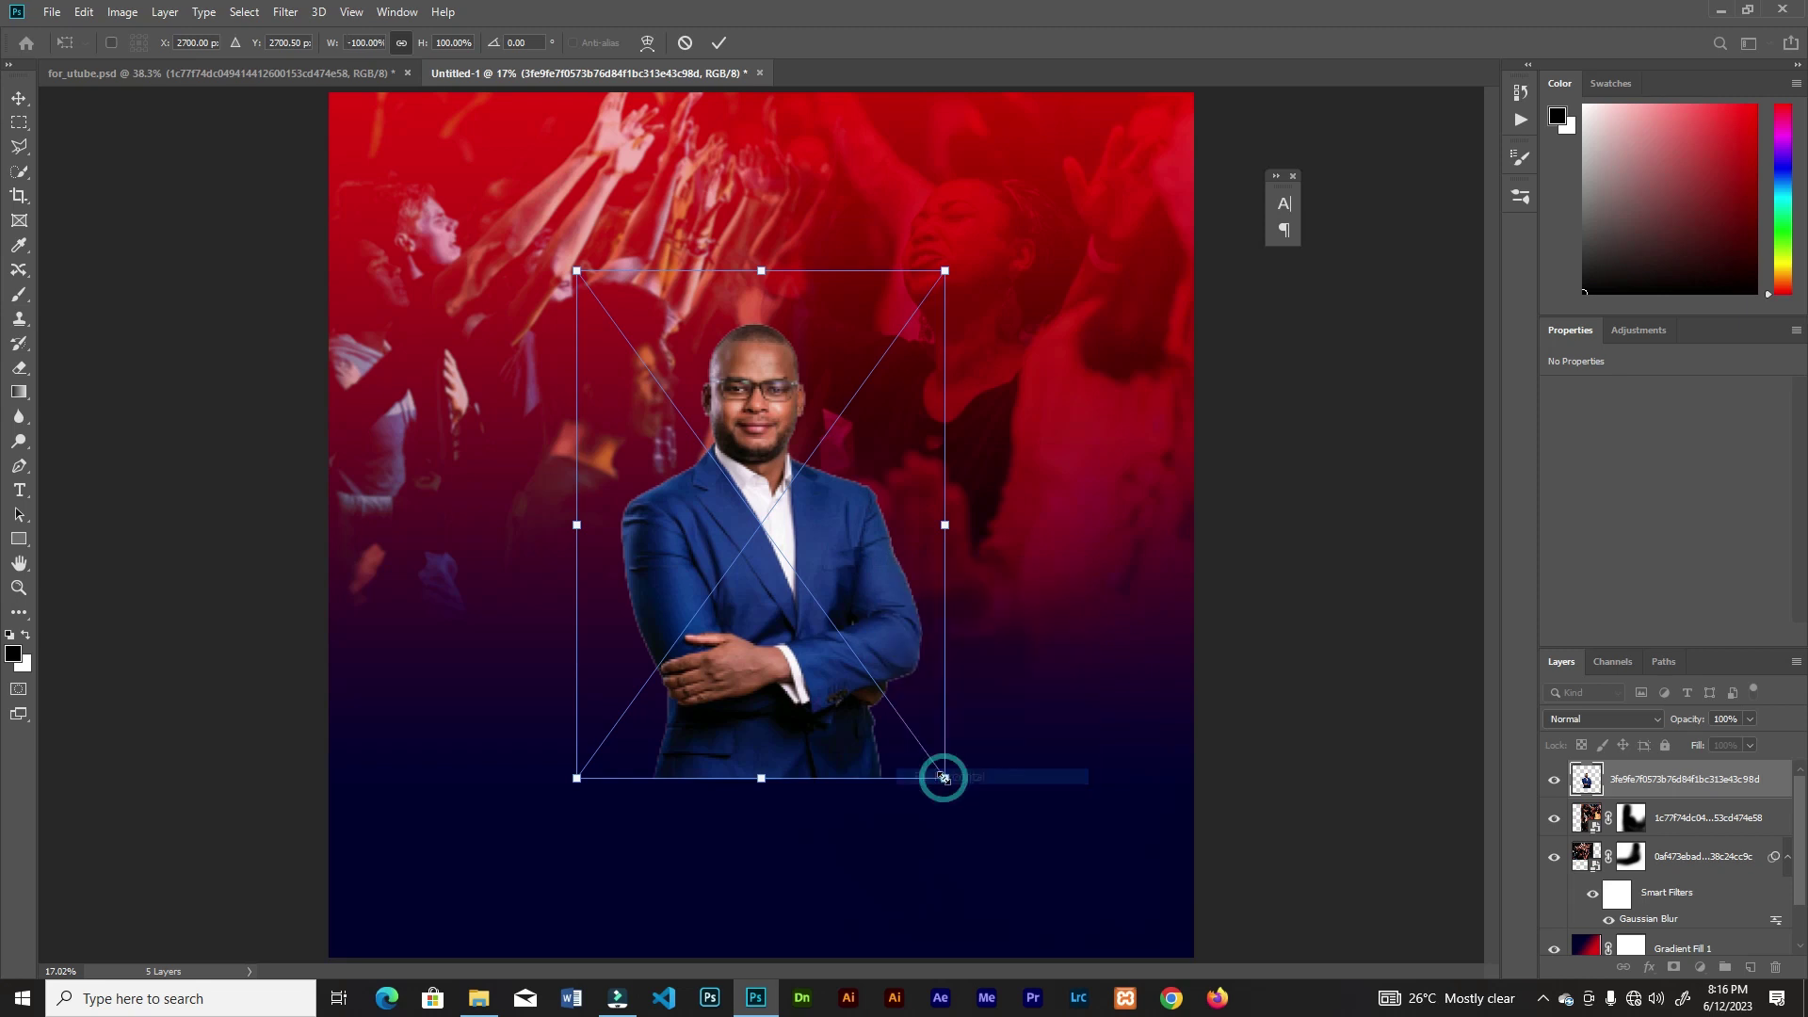
- Enlarge the man's cutout to about 7.6 x 11.5 in and position it against the canvas's right edge
{"action": "left_click_drag", "start_coordinate": [945, 272], "coordinate": [1019, 189]}
{"action": "left_click_drag", "start_coordinate": [788, 381], "coordinate": [1059, 404]}
{"action": "left_click_drag", "start_coordinate": [788, 209], "coordinate": [817, 231]}
{"action": "left_click_drag", "start_coordinate": [1030, 427], "coordinate": [1039, 419]}
{"action": "left_click_drag", "start_coordinate": [809, 227], "coordinate": [816, 232]}
{"action": "left_click_drag", "start_coordinate": [1071, 399], "coordinate": [1074, 395]}
{"action": "key", "text": "Return"}
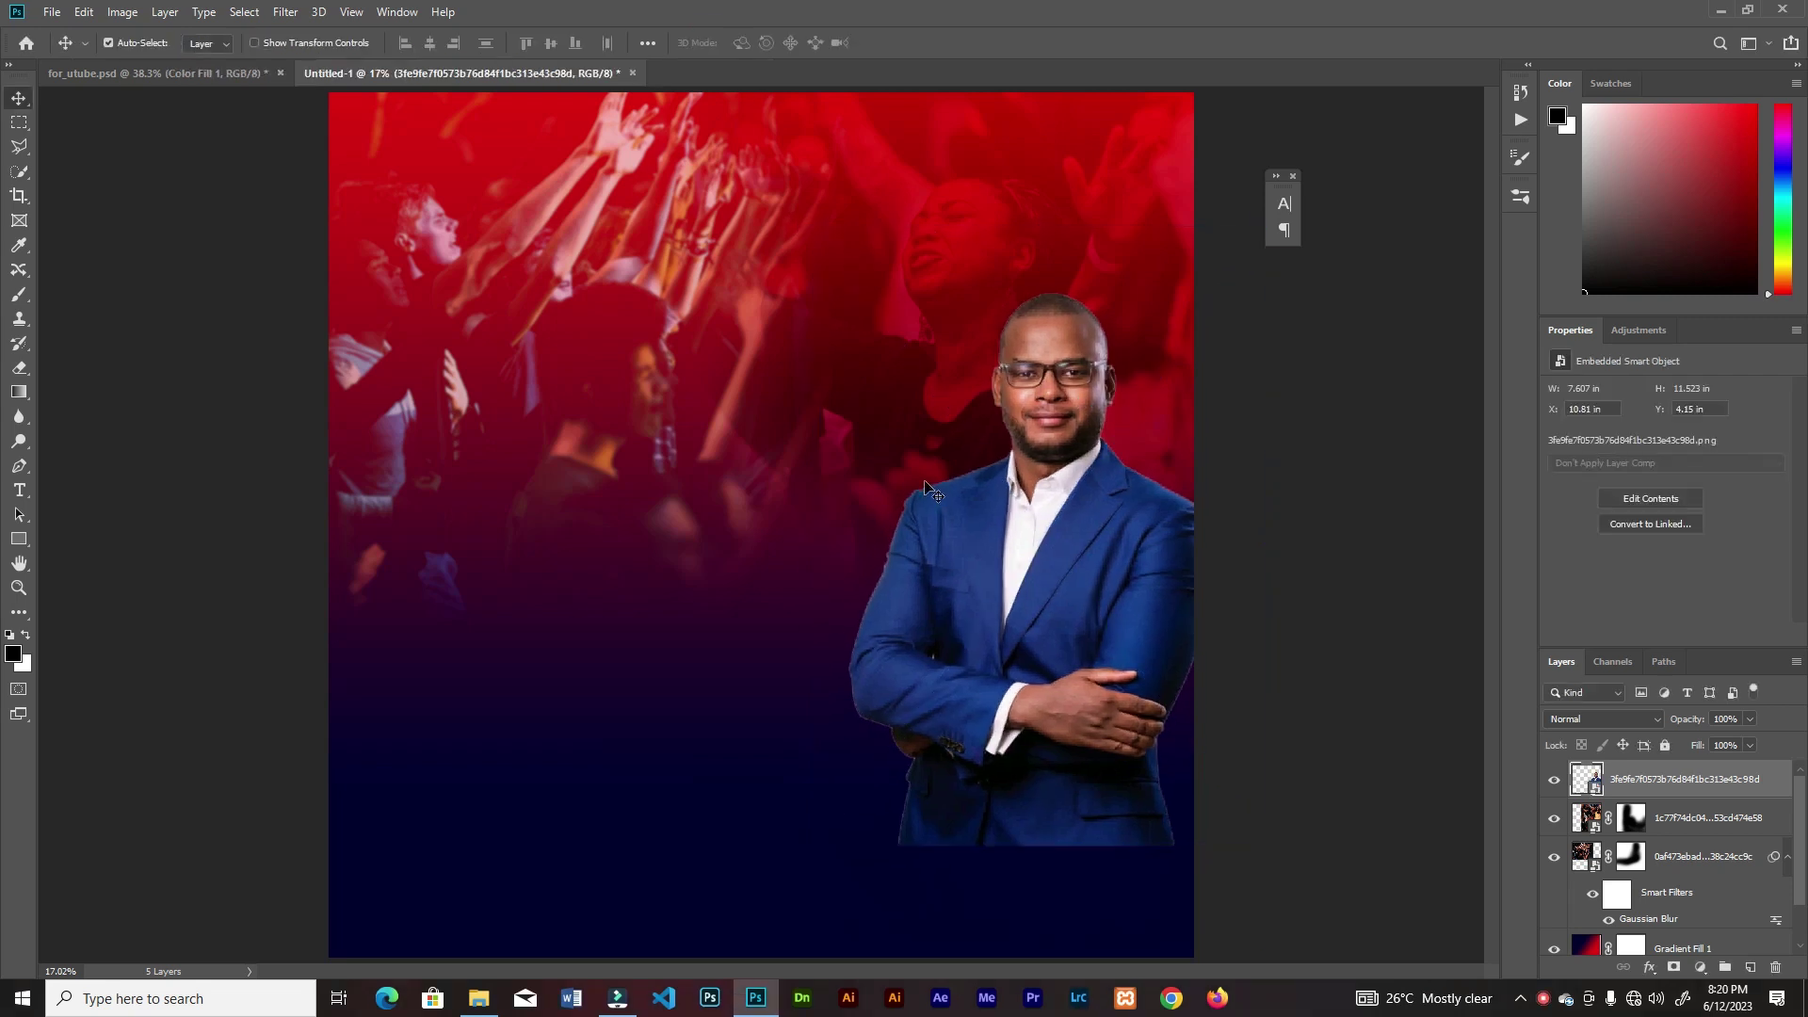
- Add a black solid color fill layer directly beneath the man's cutout and set its opacity to 28%
{"action": "left_click", "coordinate": [1772, 819]}
{"action": "left_click", "coordinate": [1704, 969]}
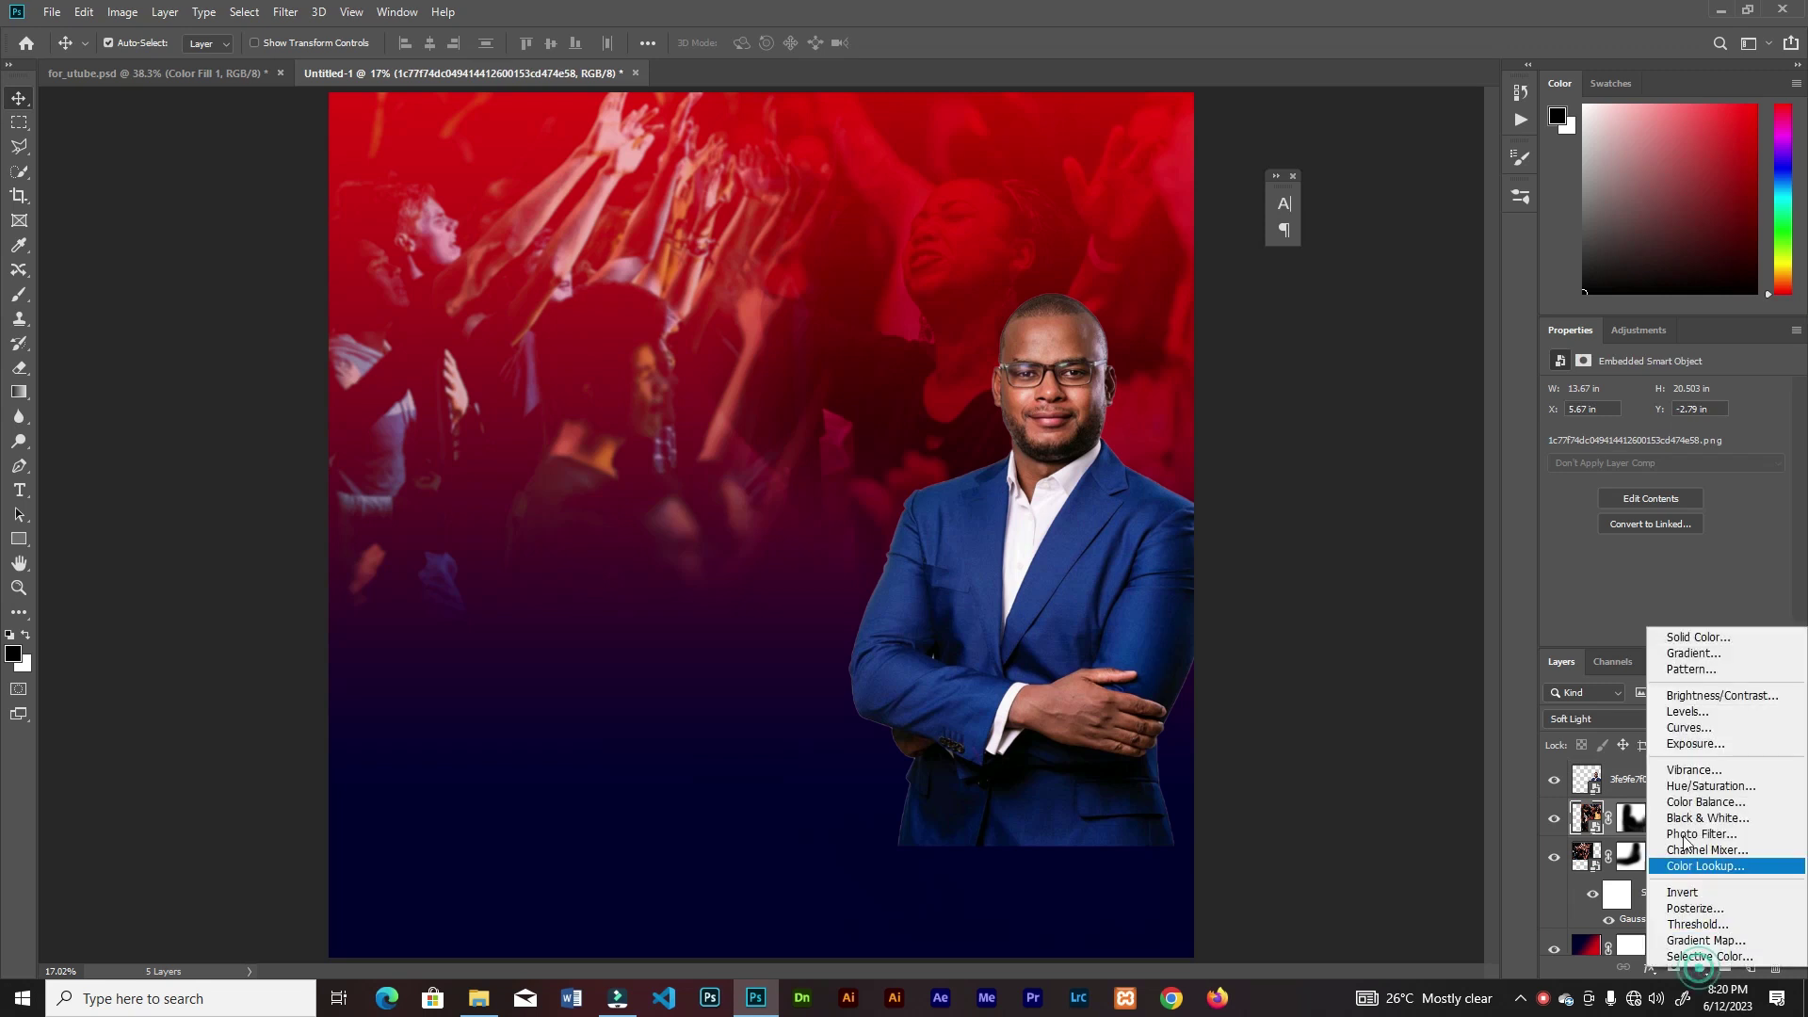
{"action": "left_click", "coordinate": [1686, 638]}
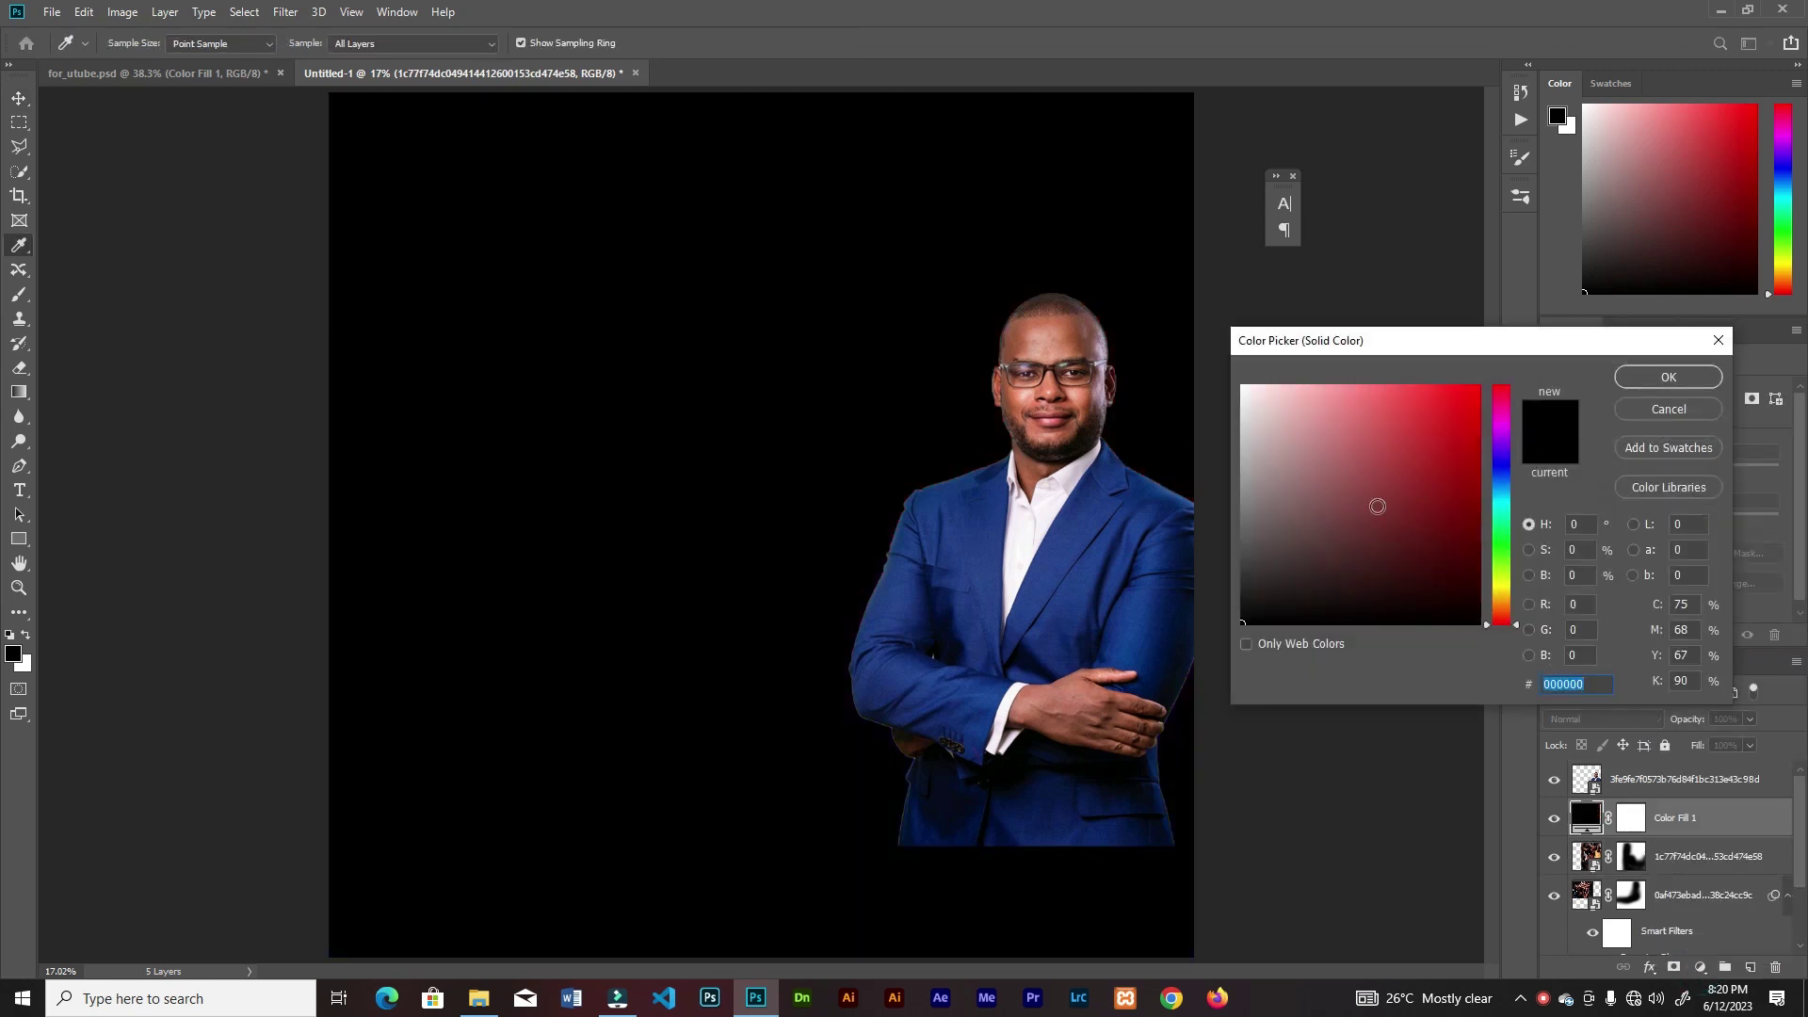
{"action": "left_click", "coordinate": [1667, 377]}
{"action": "left_click", "coordinate": [1749, 721]}
{"action": "left_click", "coordinate": [1694, 742]}
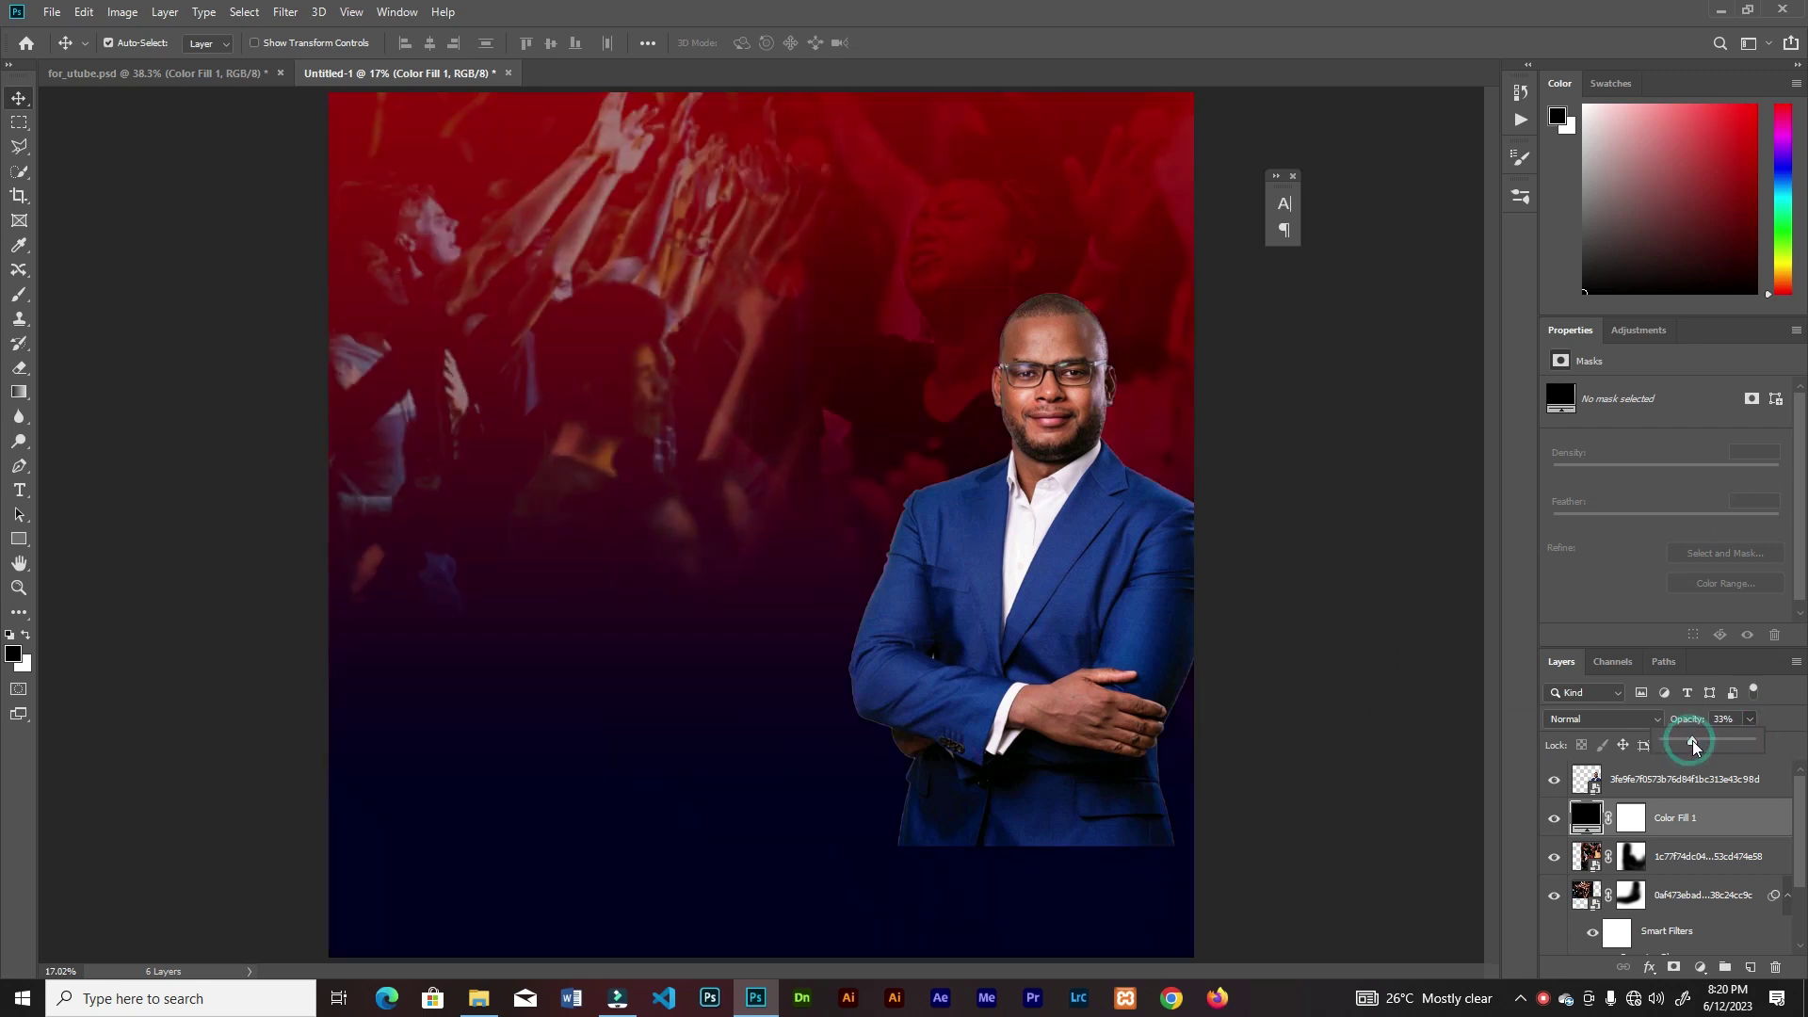
{"action": "left_click_drag", "start_coordinate": [1687, 742], "coordinate": [1685, 742]}
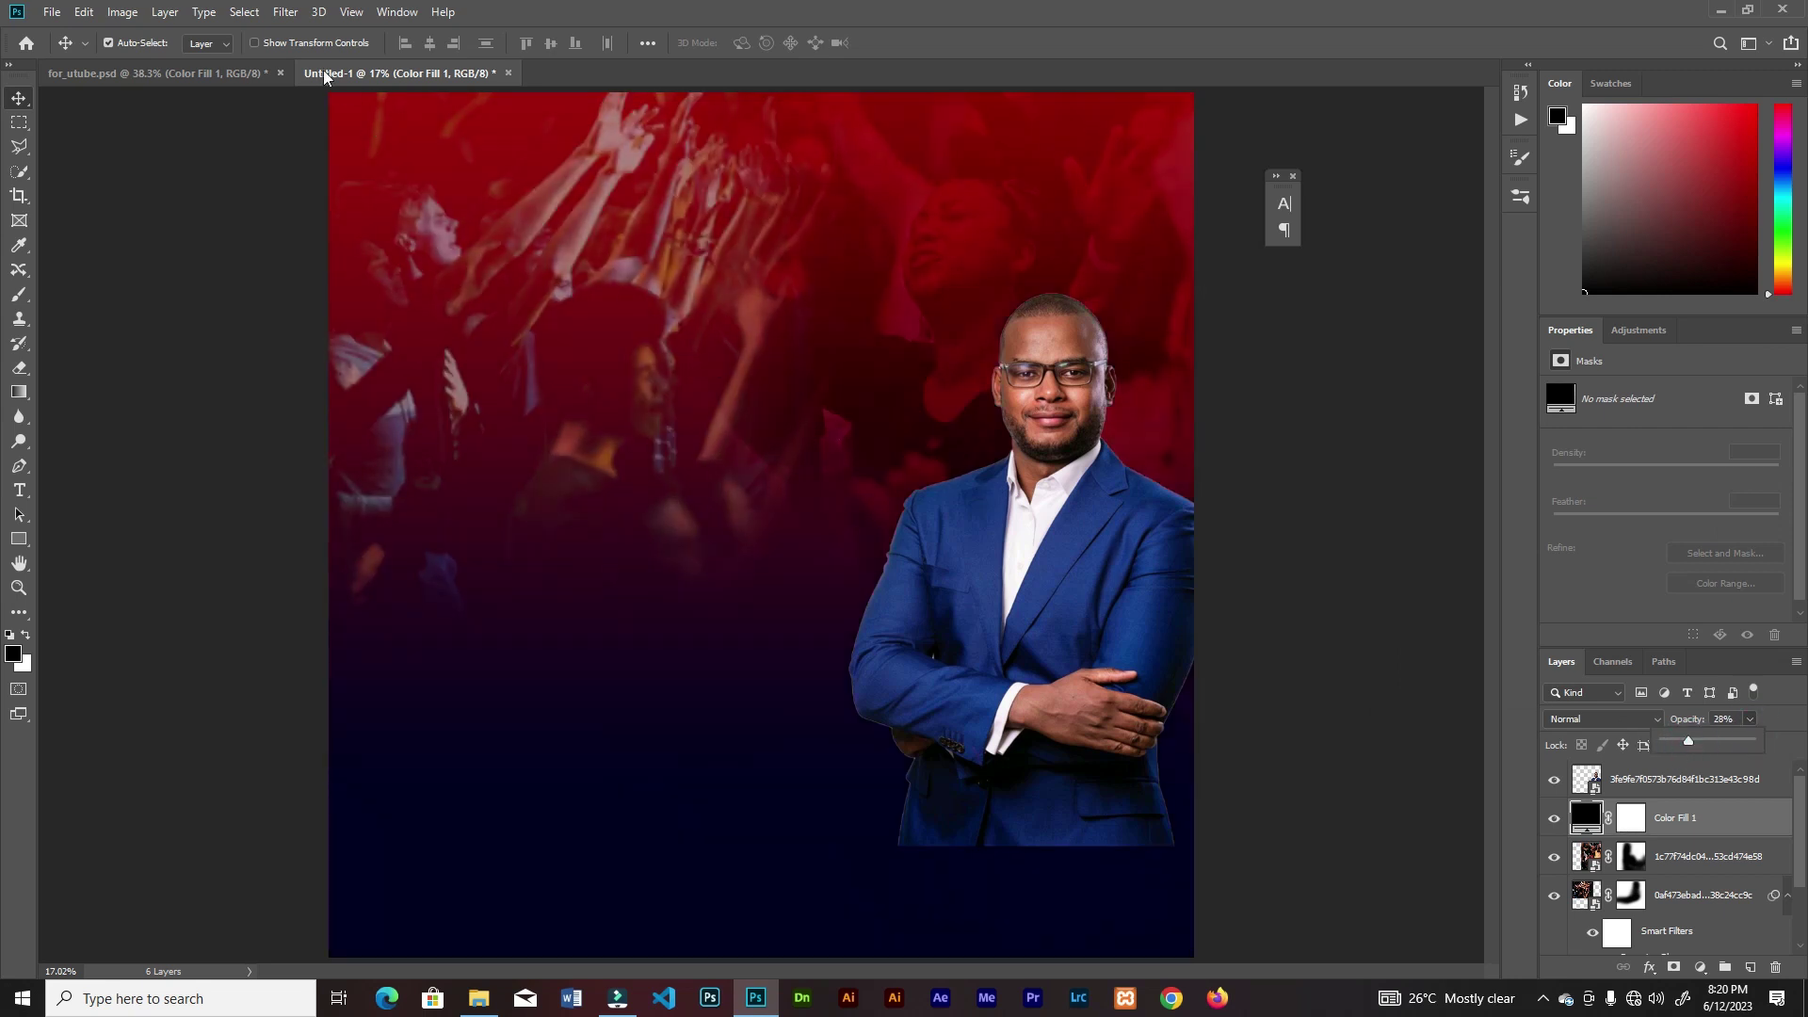
- Convert the black fill layer to a smart object and apply 12.5% uniform Add Noise to it
{"action": "left_click", "coordinate": [295, 16]}
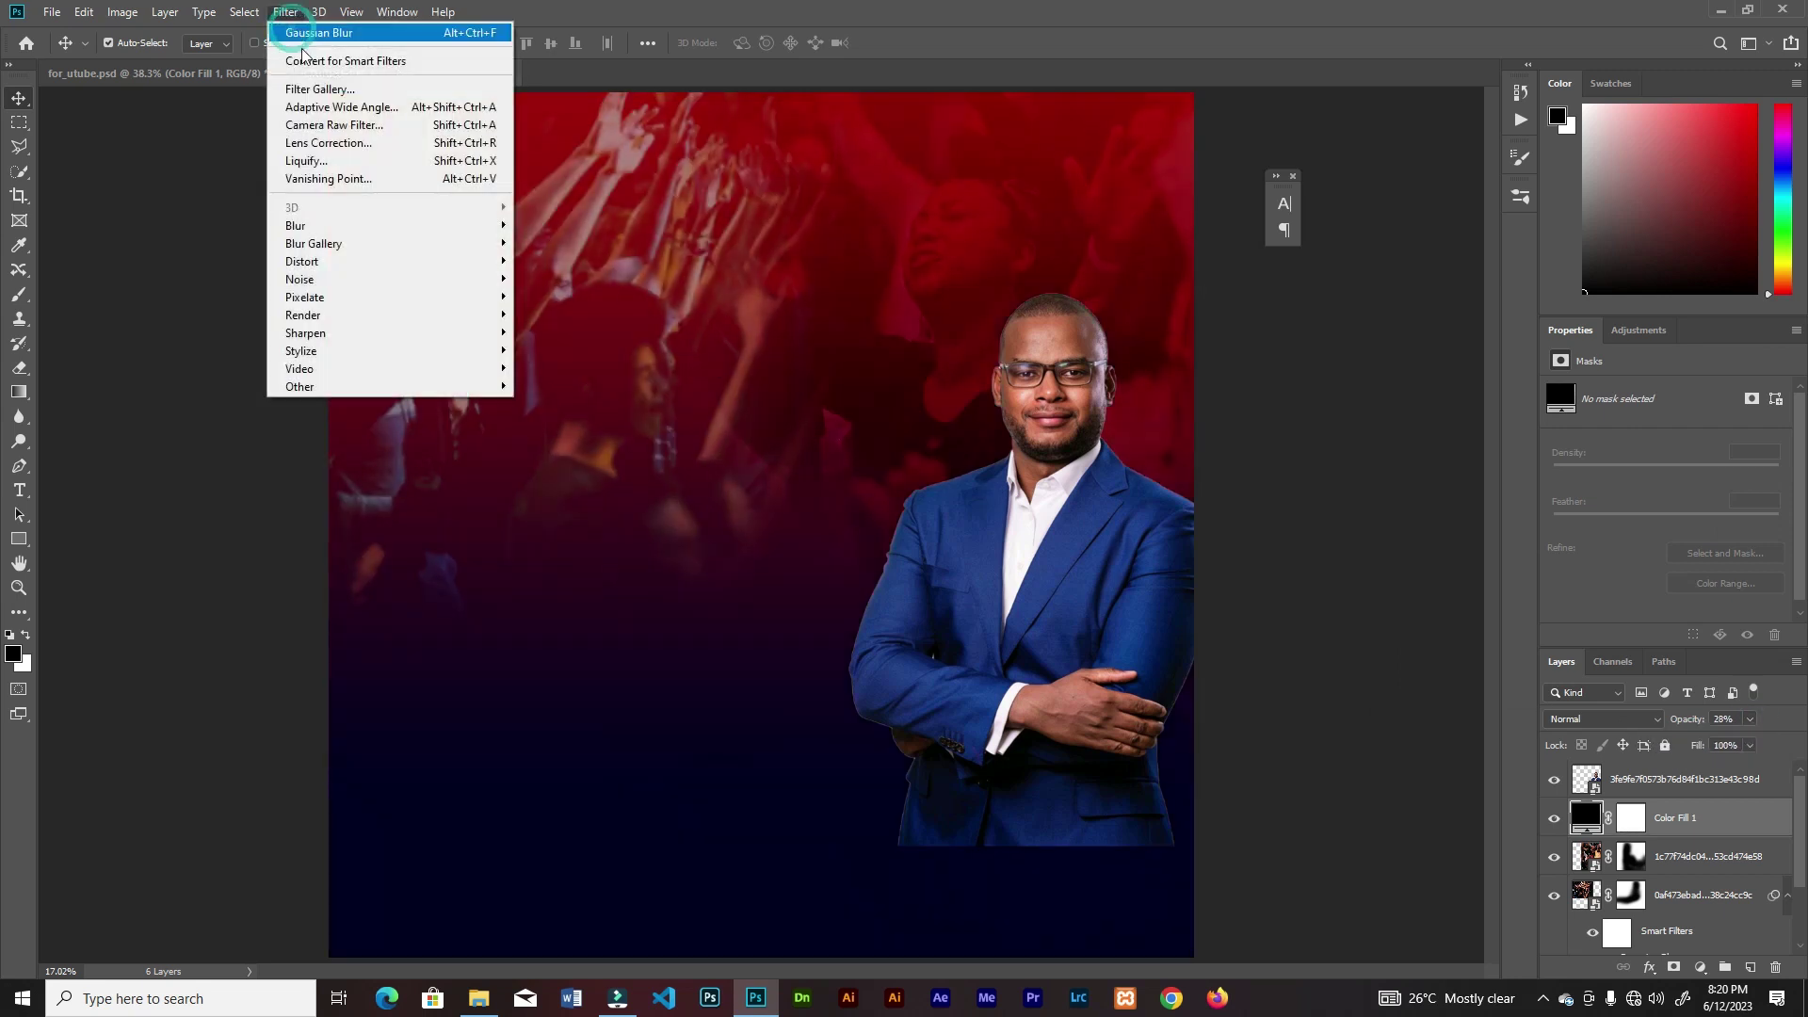
{"action": "left_click", "coordinate": [337, 280]}
{"action": "left_click", "coordinate": [556, 278]}
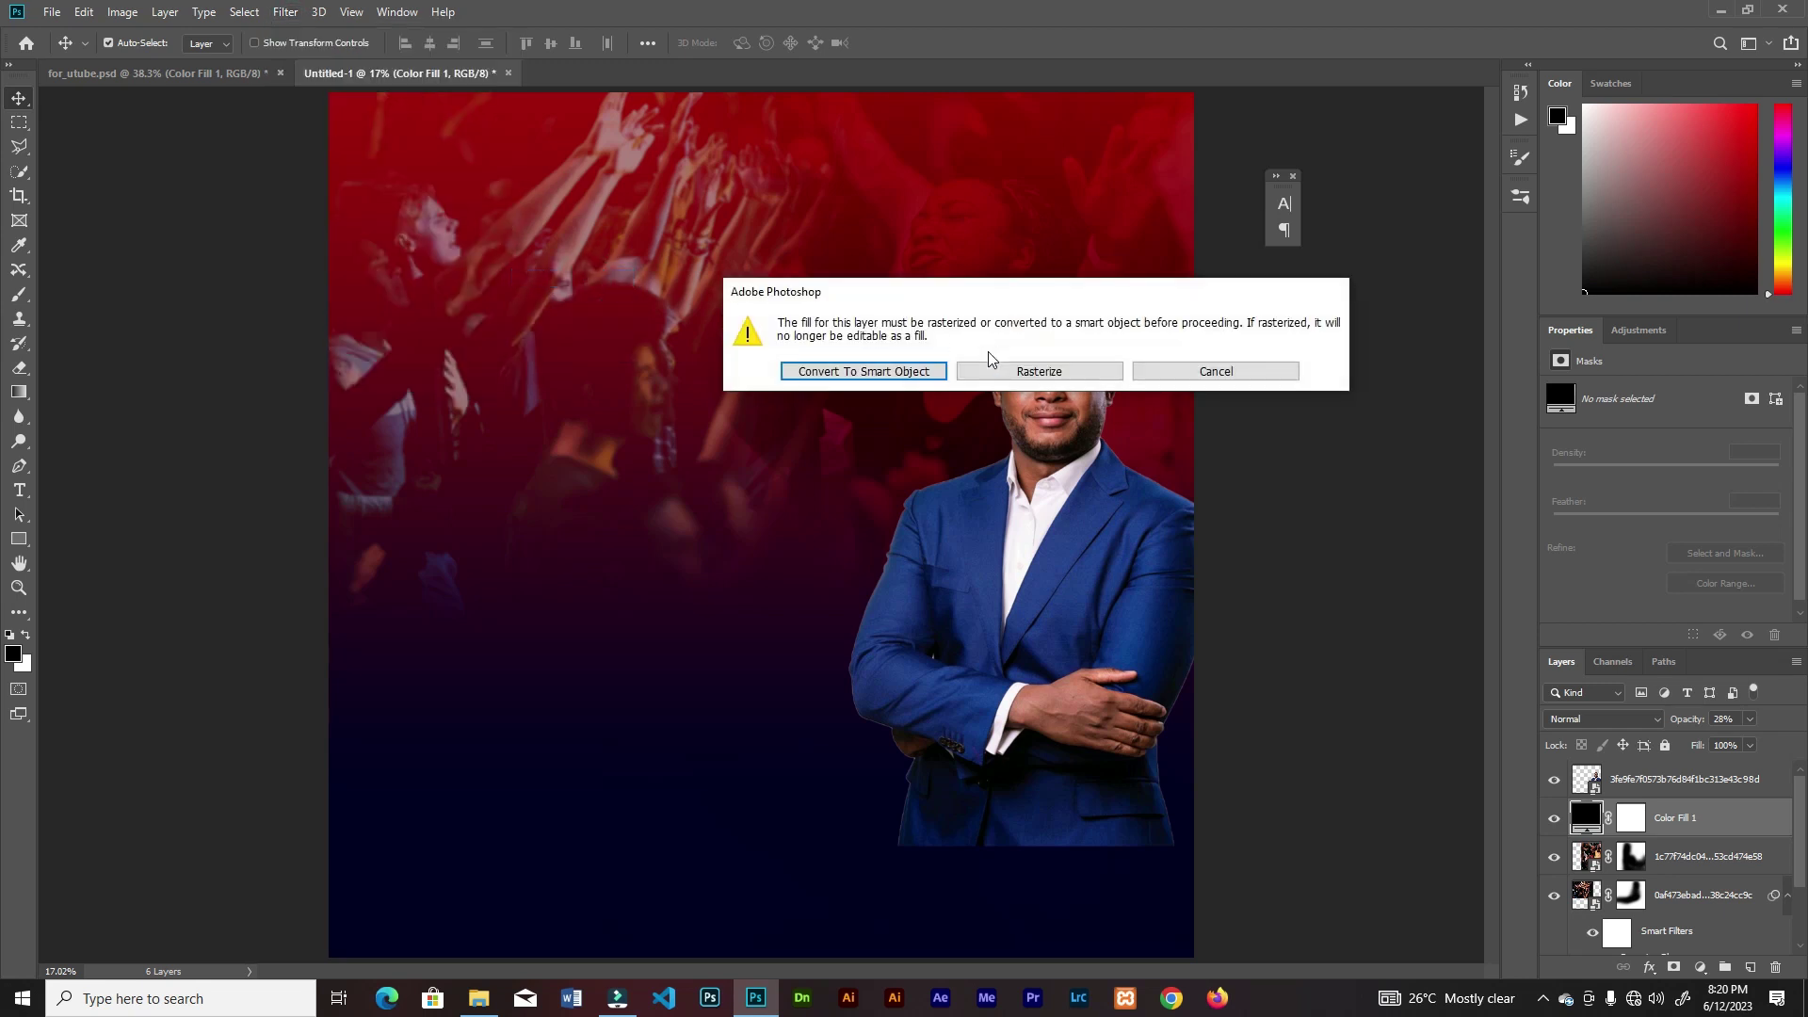
{"action": "left_click", "coordinate": [942, 372]}
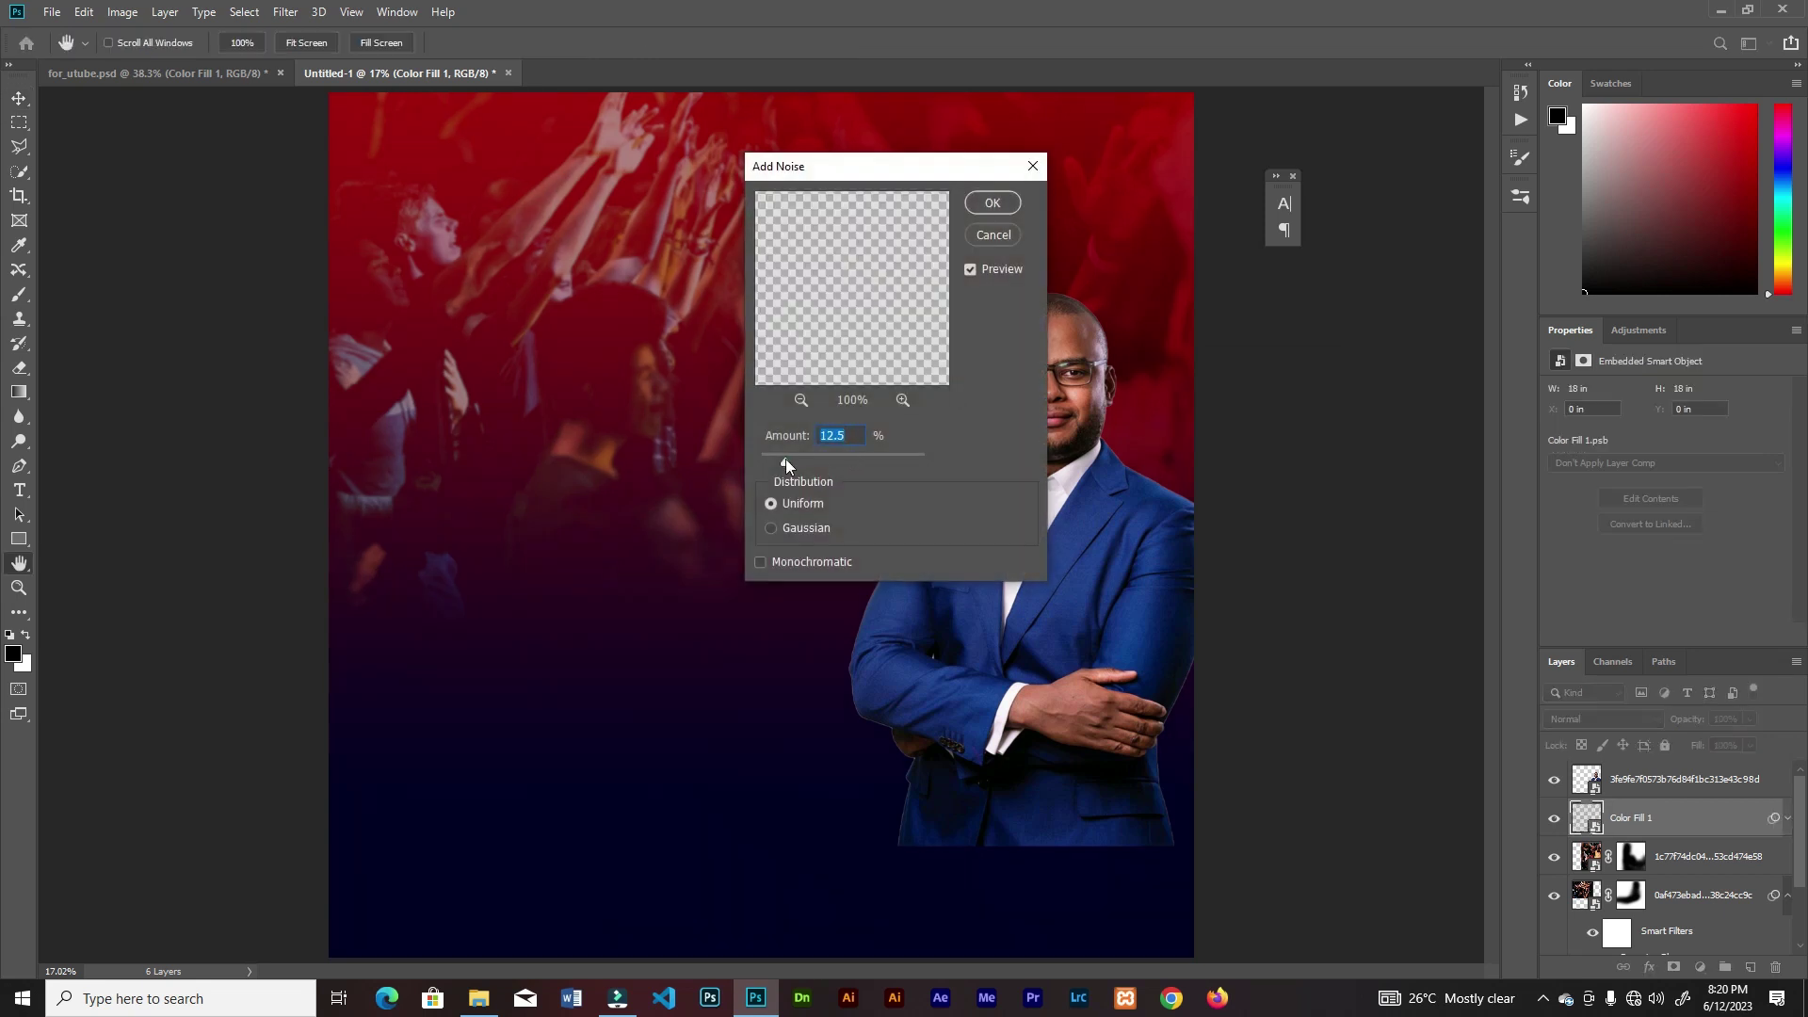
{"action": "left_click", "coordinate": [984, 204]}
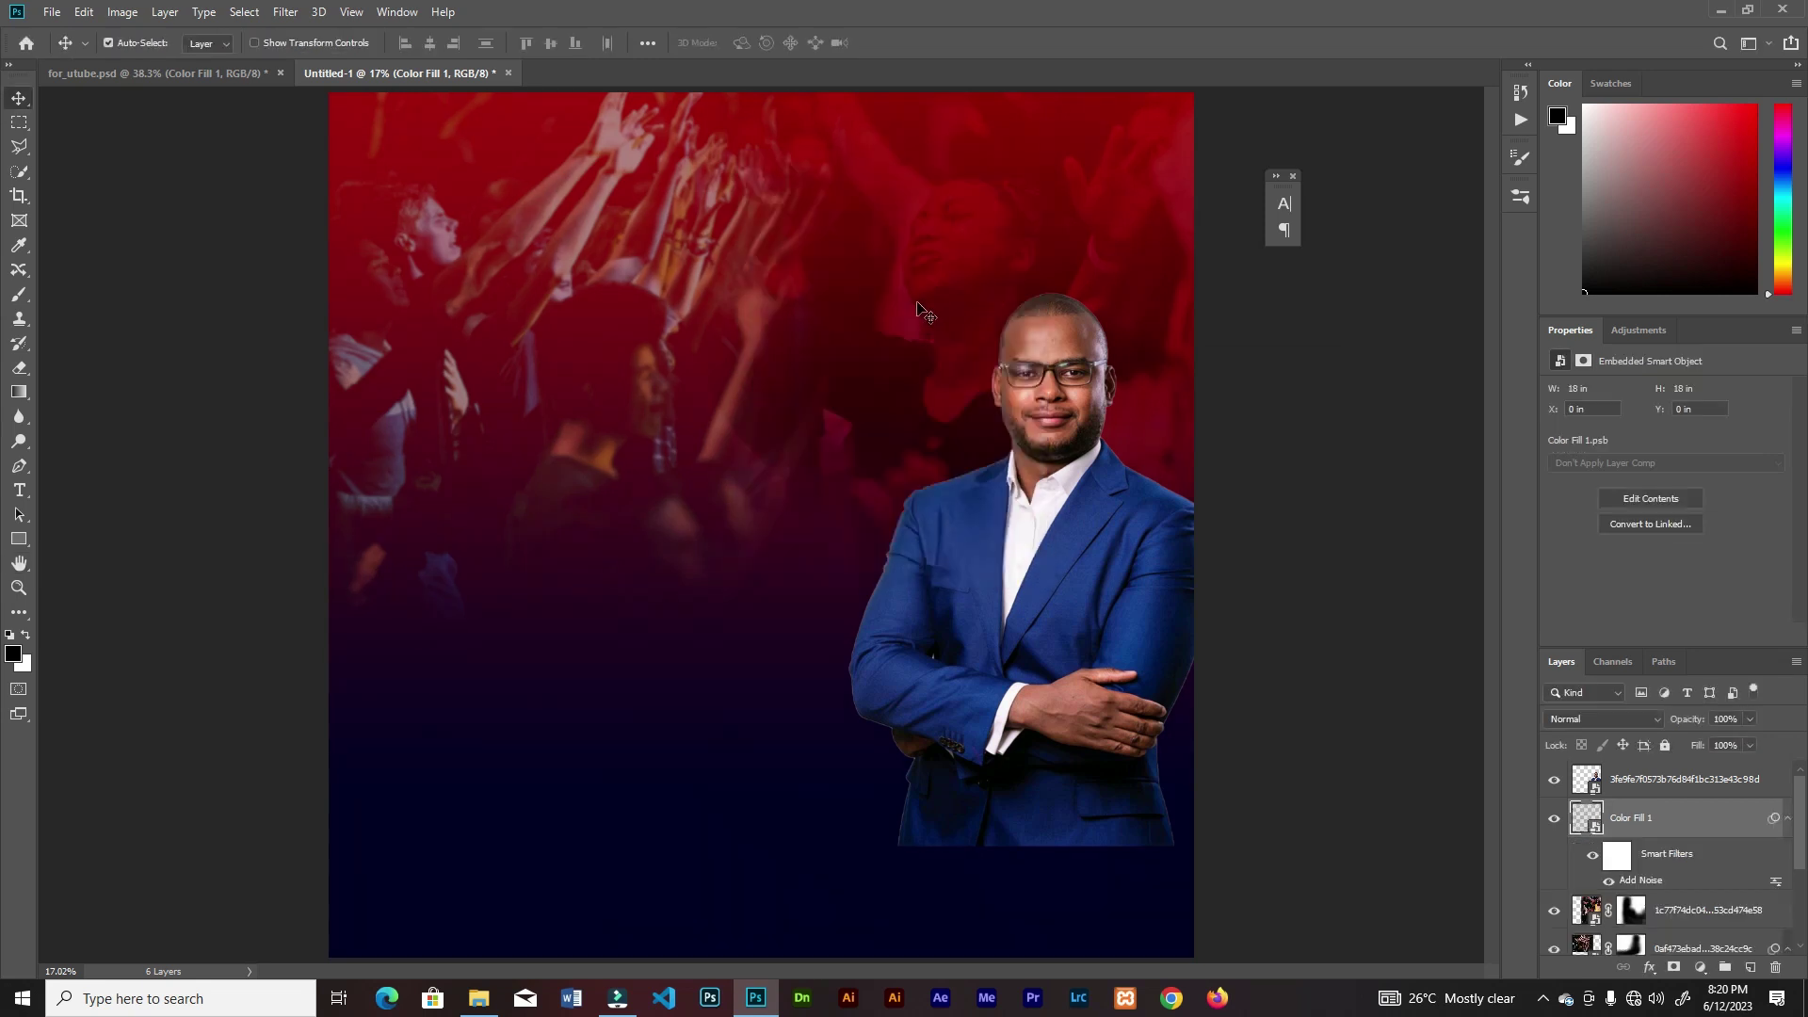
- Add the white text "VICTORY" in 72 pt Nickodemus-Extremus over the worship photo
{"action": "left_click", "coordinate": [19, 489]}
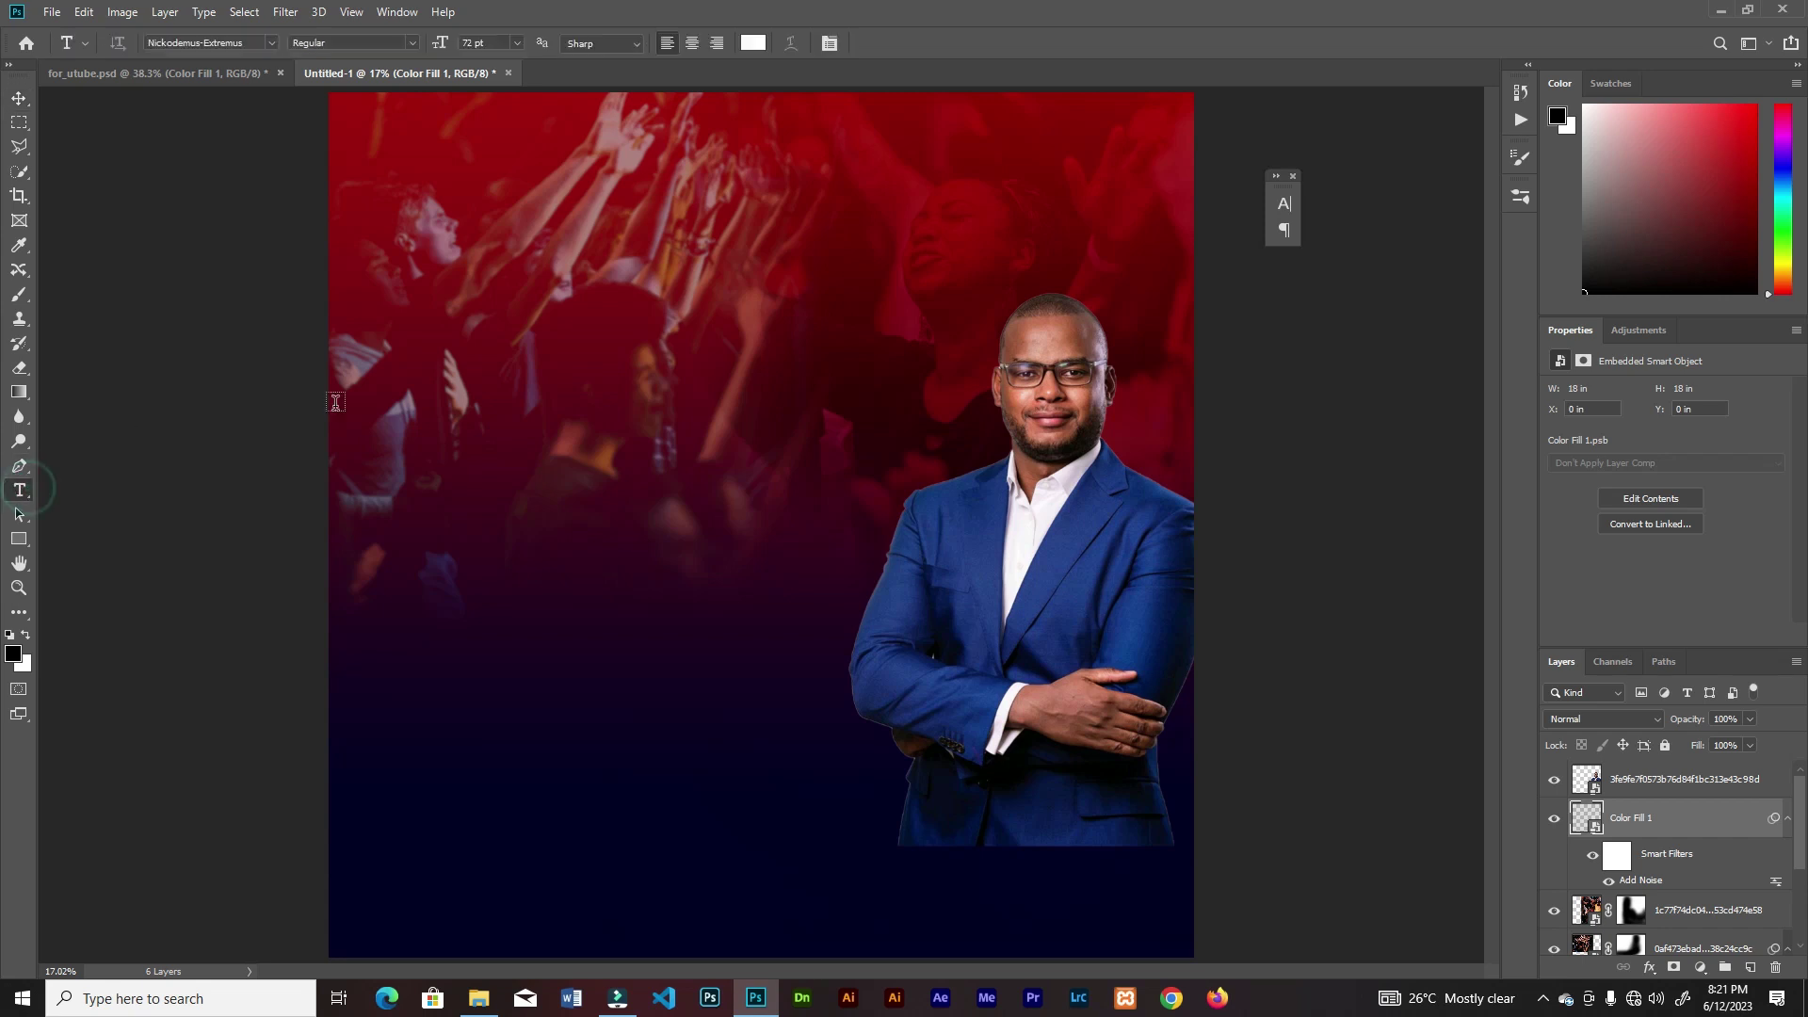
{"action": "left_click", "coordinate": [584, 415]}
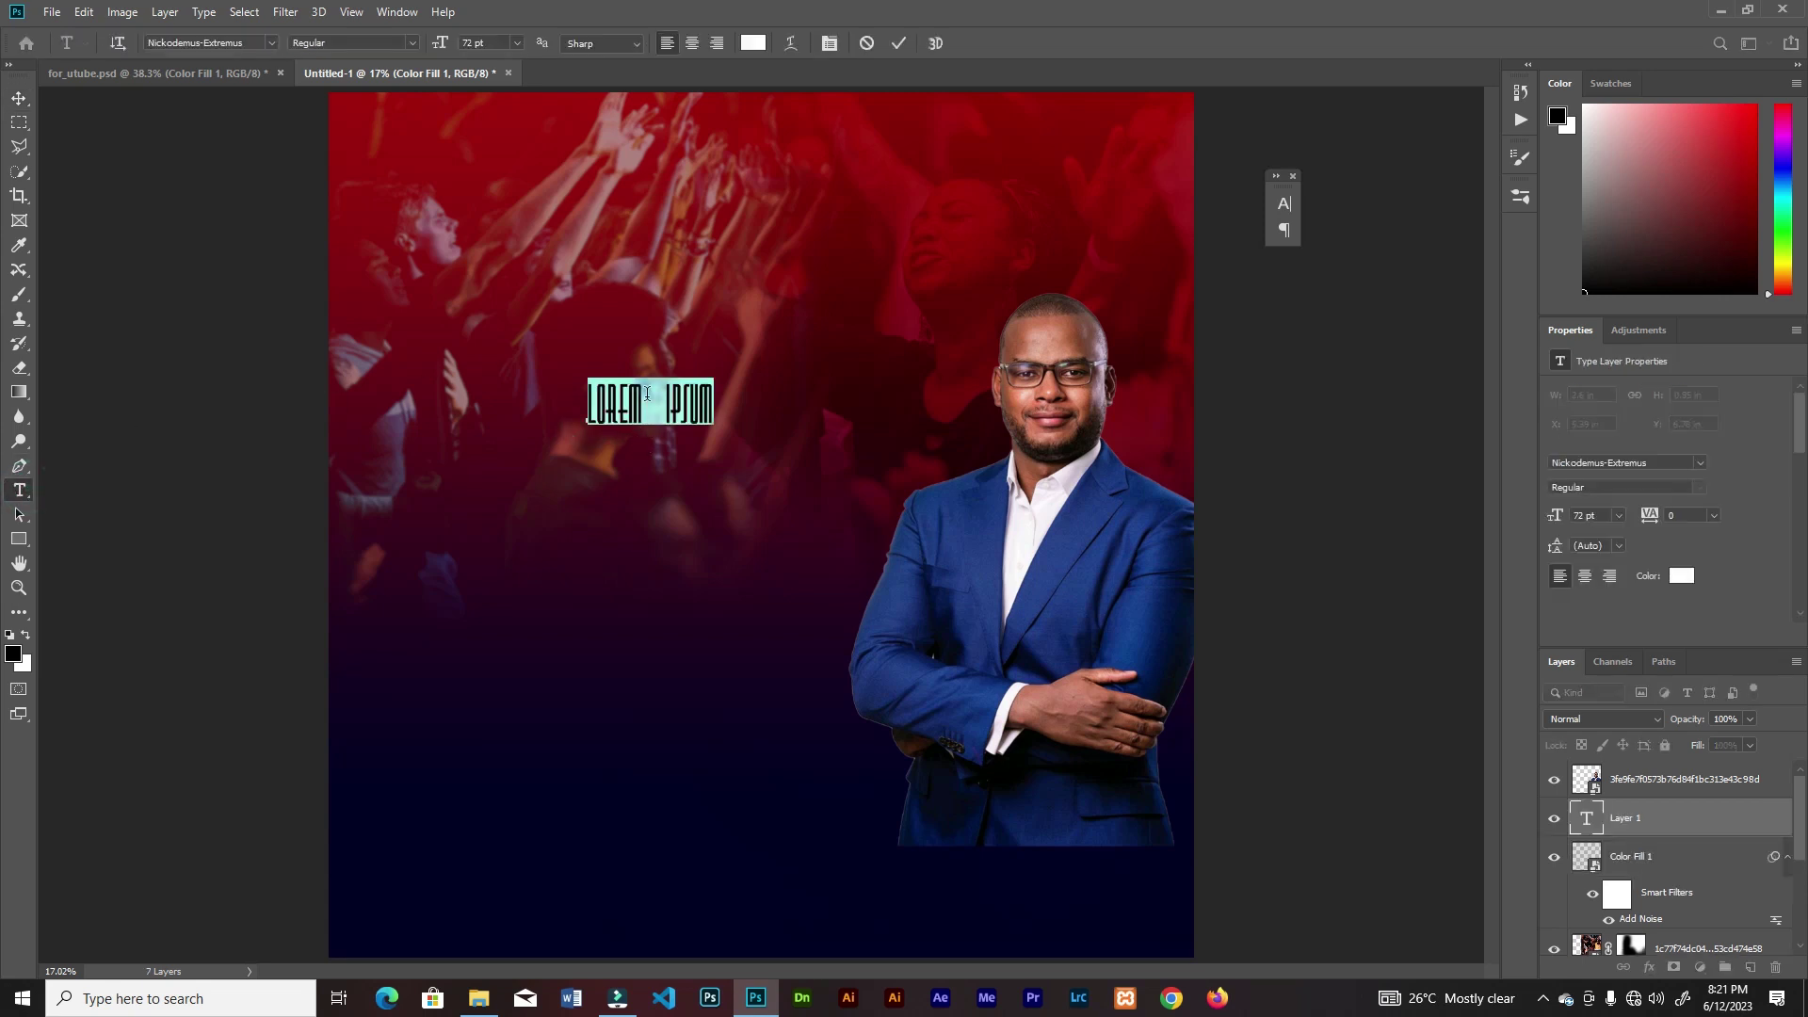
{"action": "type", "text": "VICTORY"}
{"action": "key", "text": "ctrl+Return"}
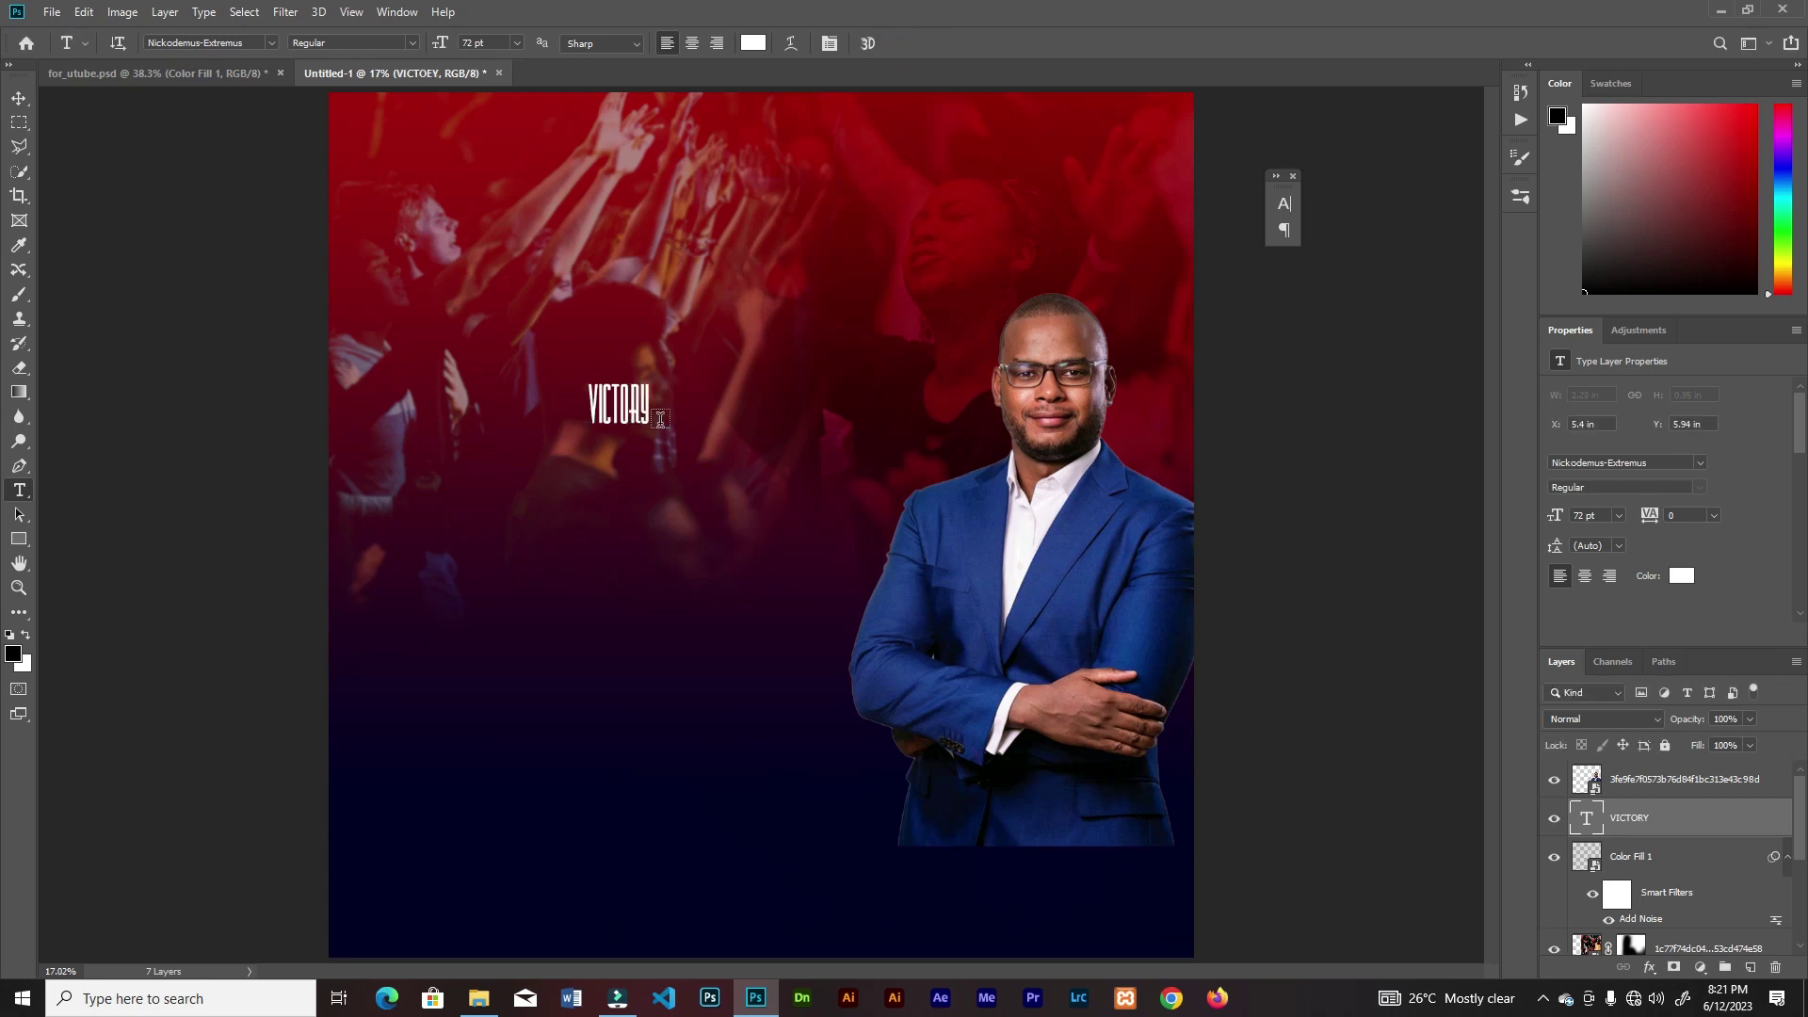
- Enlarge the VICTORY text to about 348 pt and place it near the canvas's left edge, level with the man's head
{"action": "key", "text": "ctrl+t"}
{"action": "left_click_drag", "start_coordinate": [649, 378], "coordinate": [772, 284]}
{"action": "left_click_drag", "start_coordinate": [708, 400], "coordinate": [603, 389]}
{"action": "left_click_drag", "start_coordinate": [670, 274], "coordinate": [656, 281]}
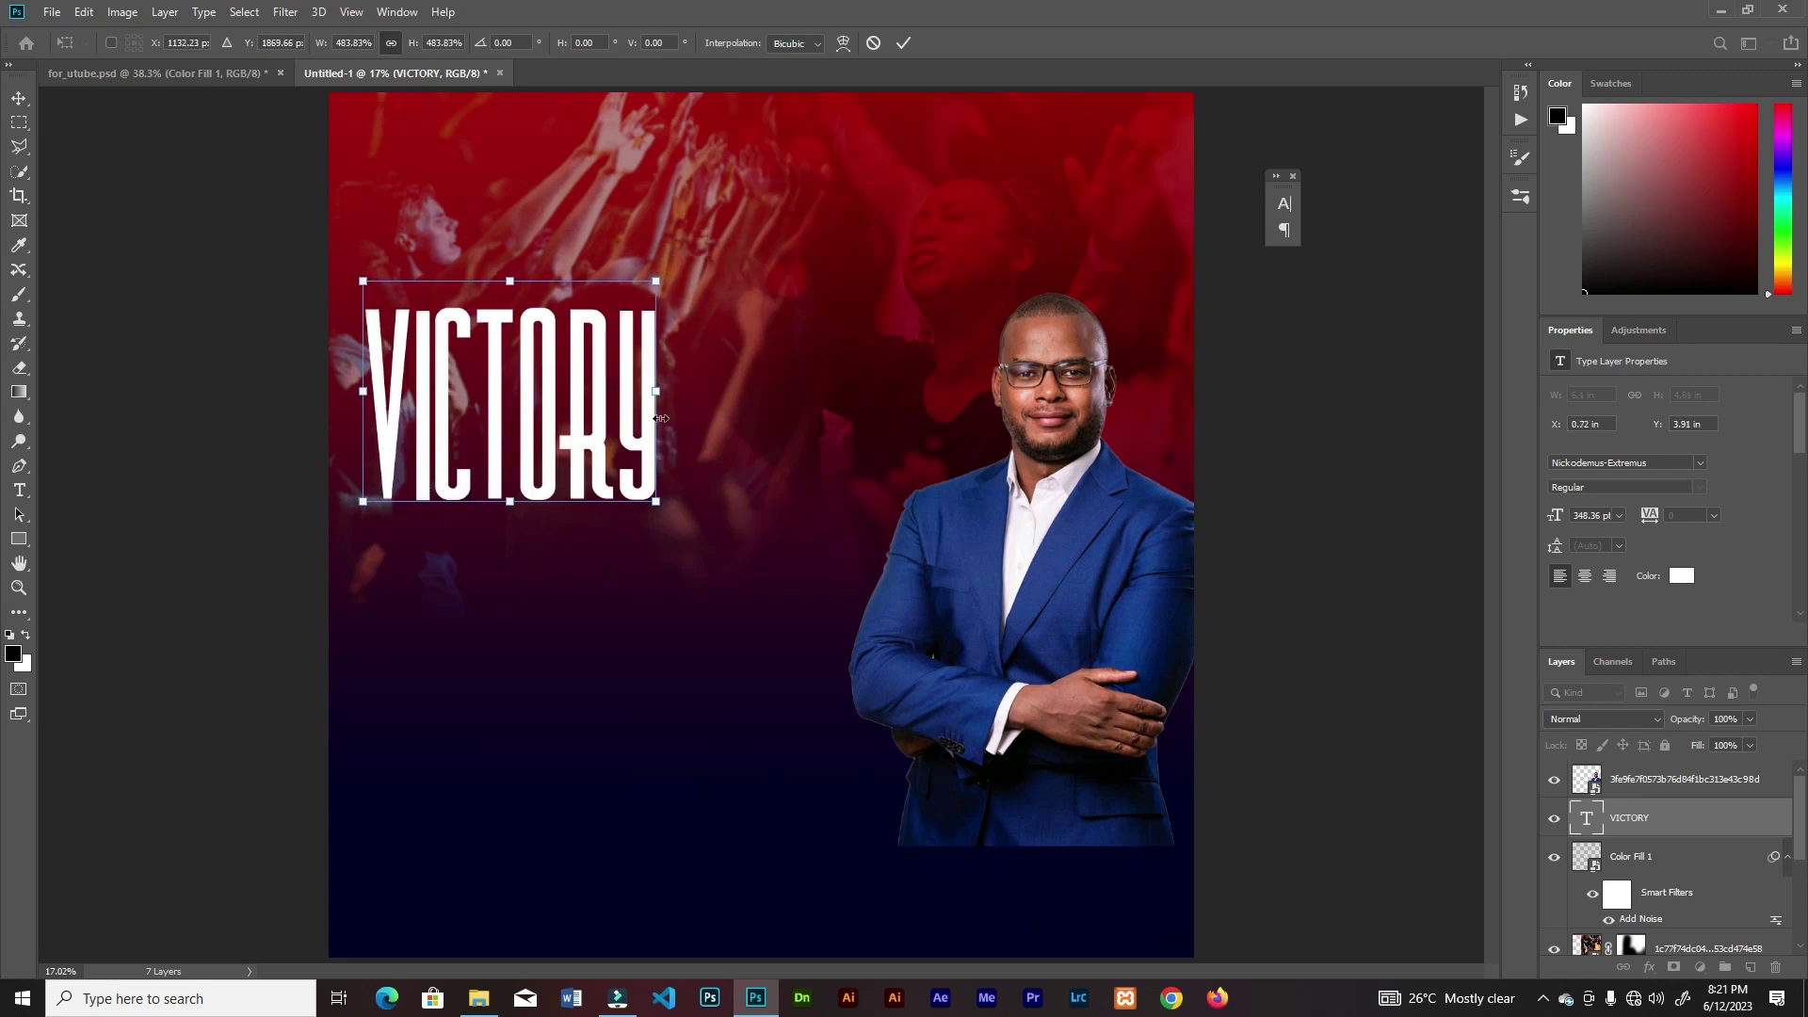
{"action": "key", "text": "Return"}
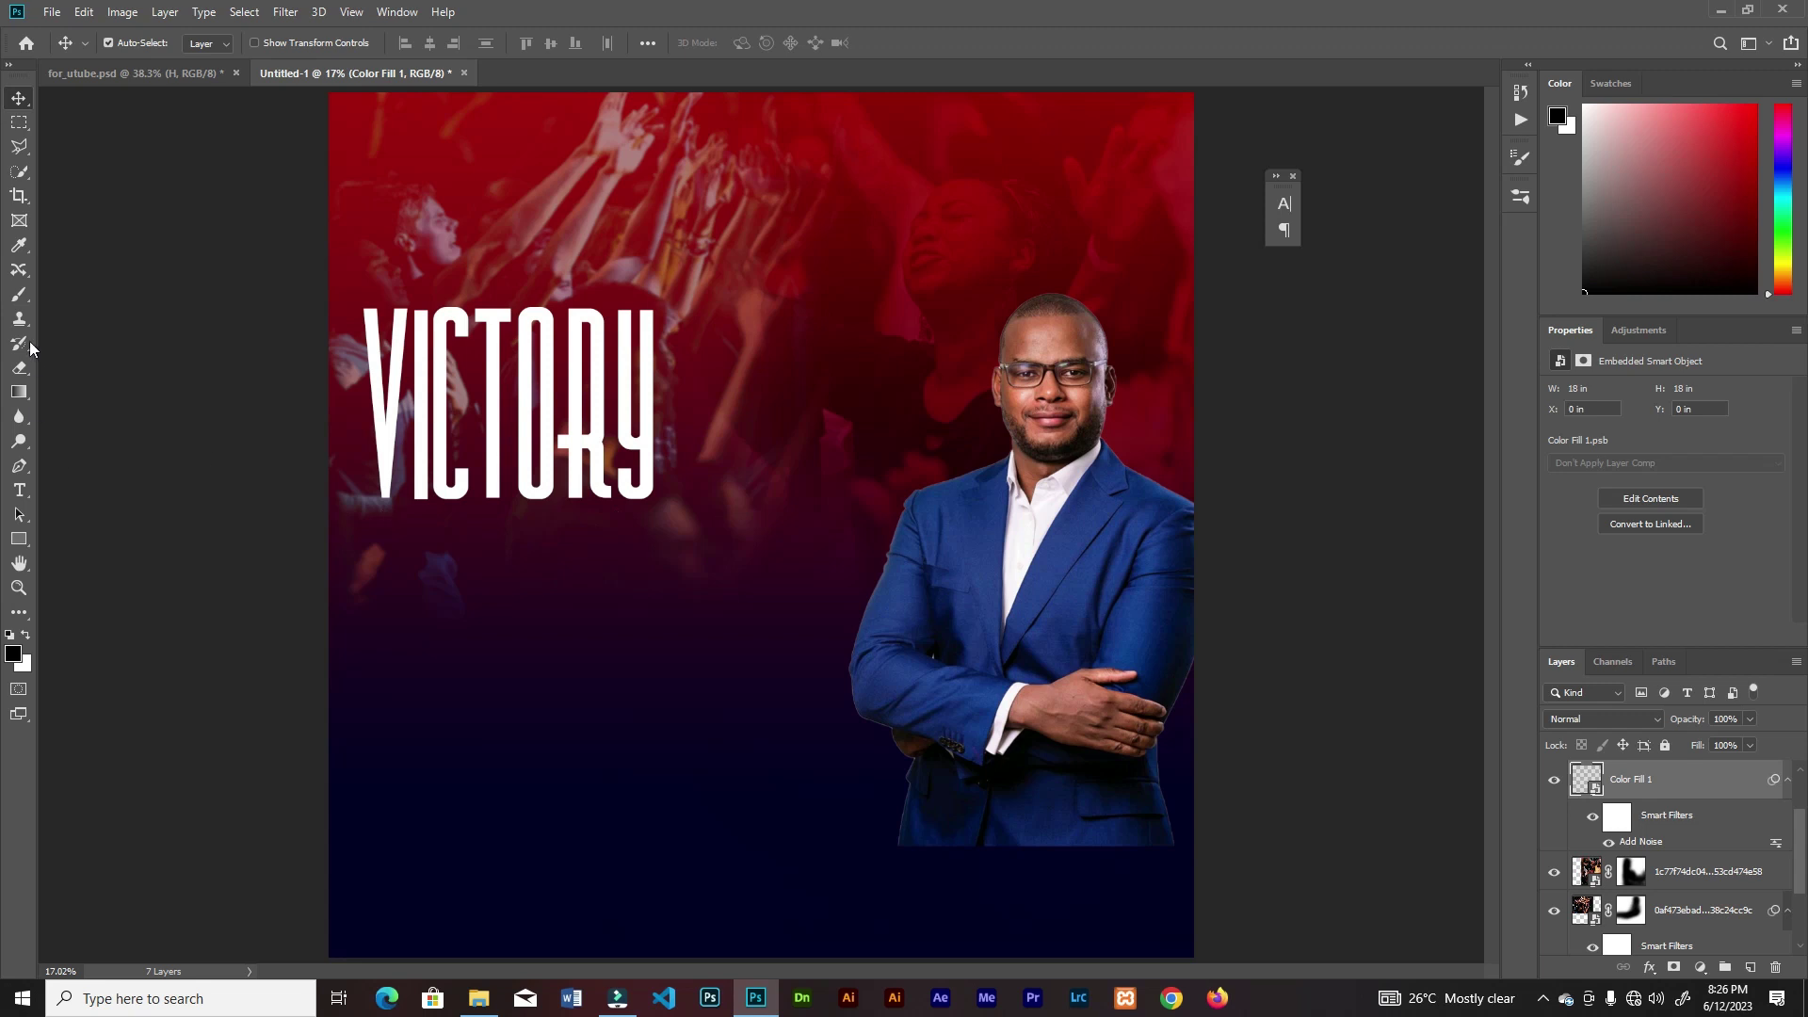
- Add a yellow letter "C" in Akira Expanded Super Bold, about 195 pt, beneath the left end of VICTORY
{"action": "left_click", "coordinate": [18, 490]}
{"action": "left_click", "coordinate": [671, 572]}
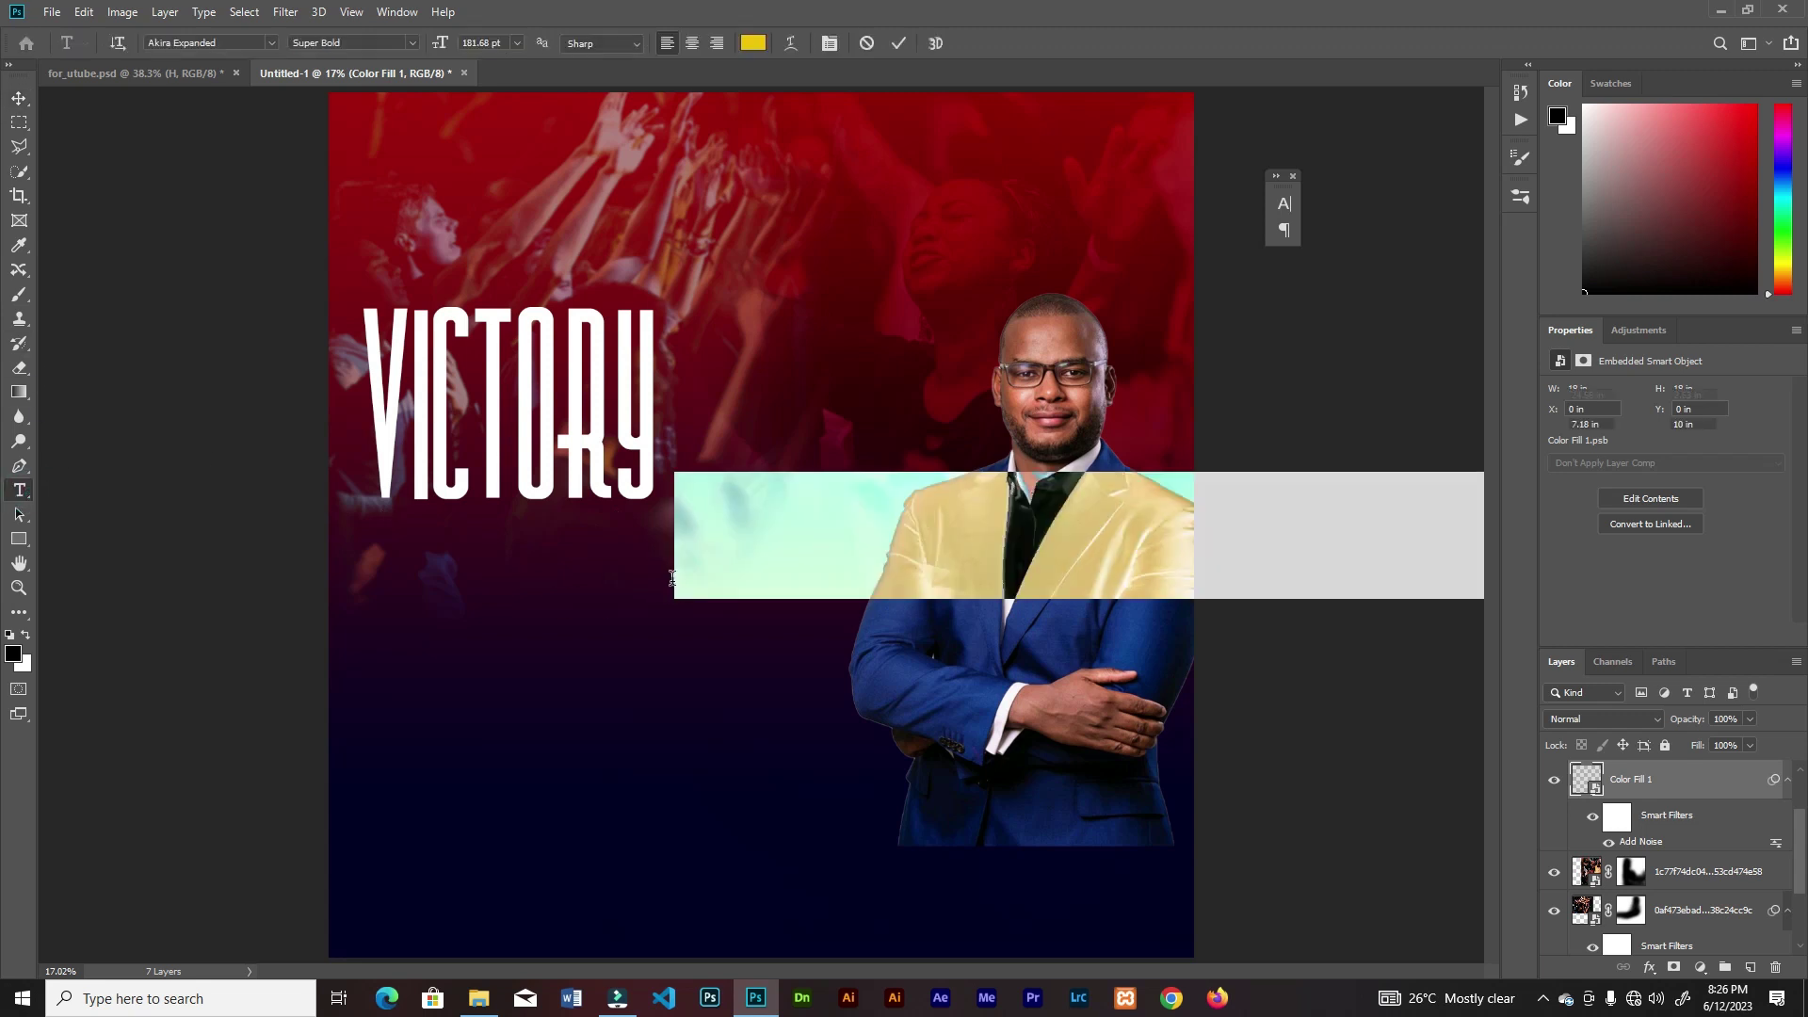
{"action": "type", "text": "C"}
{"action": "left_click", "coordinate": [899, 42]}
{"action": "key", "text": "v"}
{"action": "left_click_drag", "start_coordinate": [768, 514], "coordinate": [480, 481]}
{"action": "key", "text": "ctrl+t"}
{"action": "left_click_drag", "start_coordinate": [451, 571], "coordinate": [456, 571]}
{"action": "key", "text": "Return"}
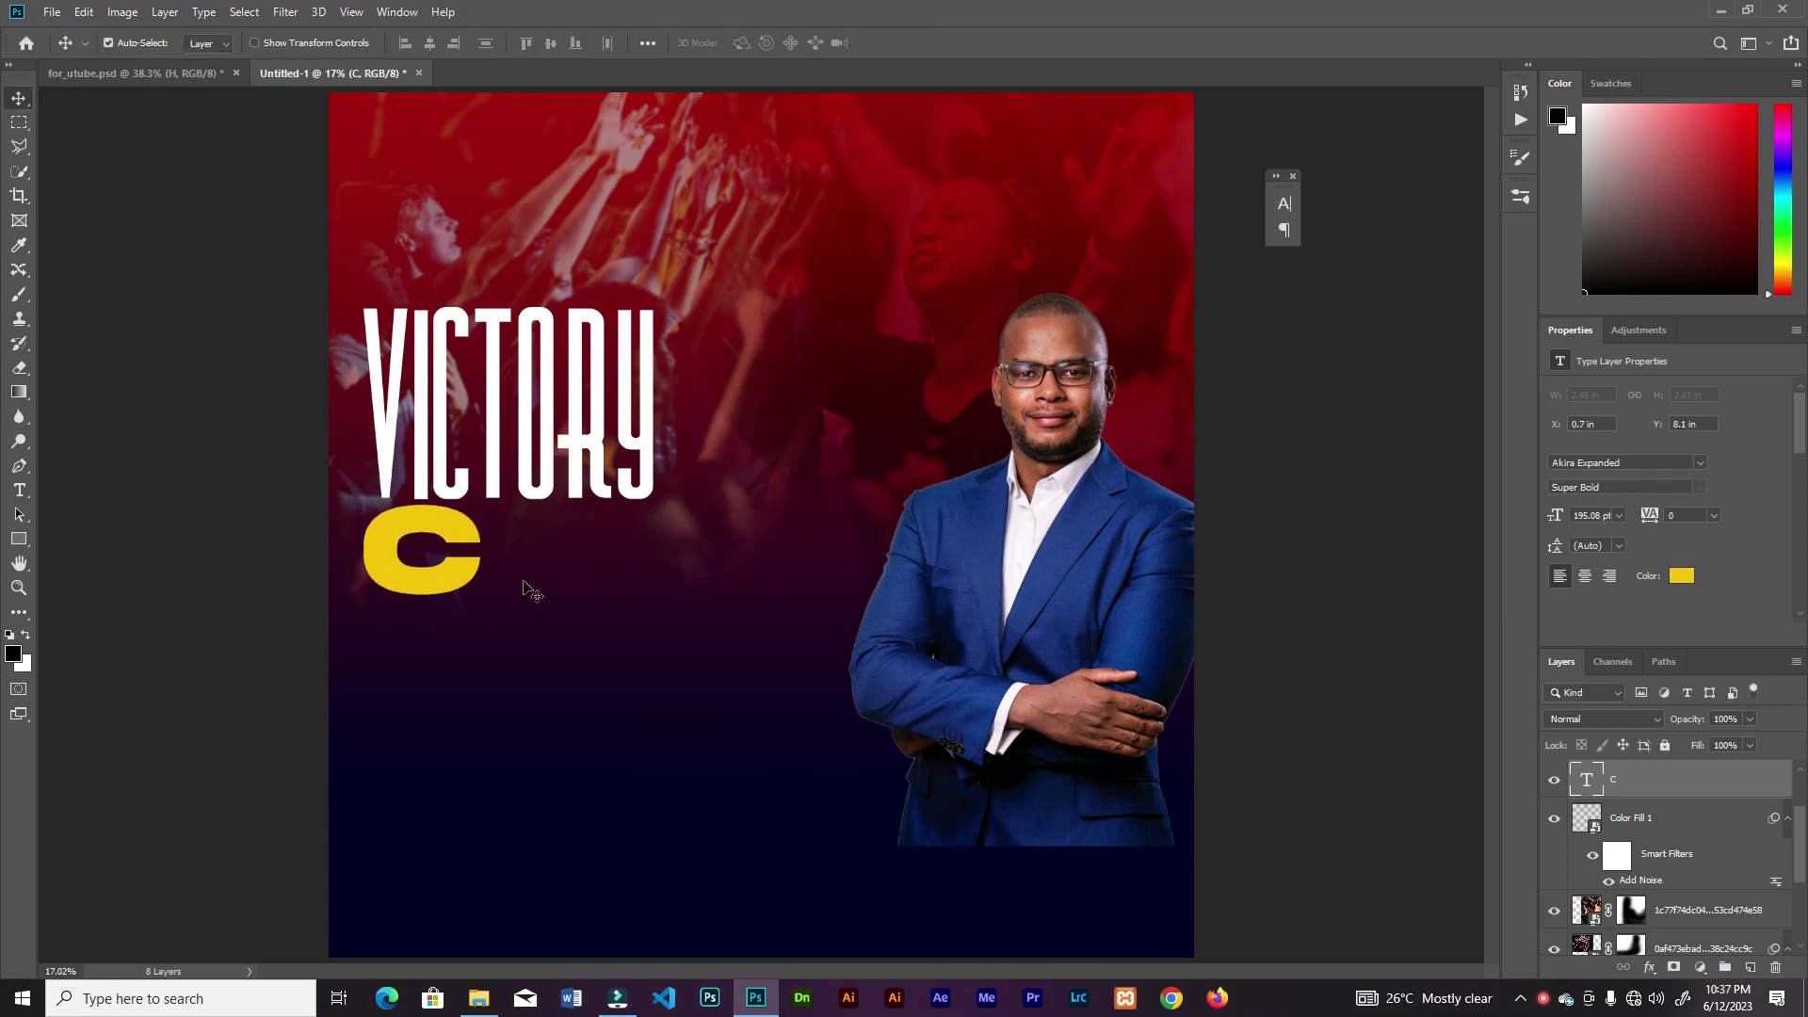
- Duplicate the C so the copy overlaps on its right, place it behind the original and change it to "H"
{"action": "left_click_drag", "start_coordinate": [468, 533], "coordinate": [543, 525]}
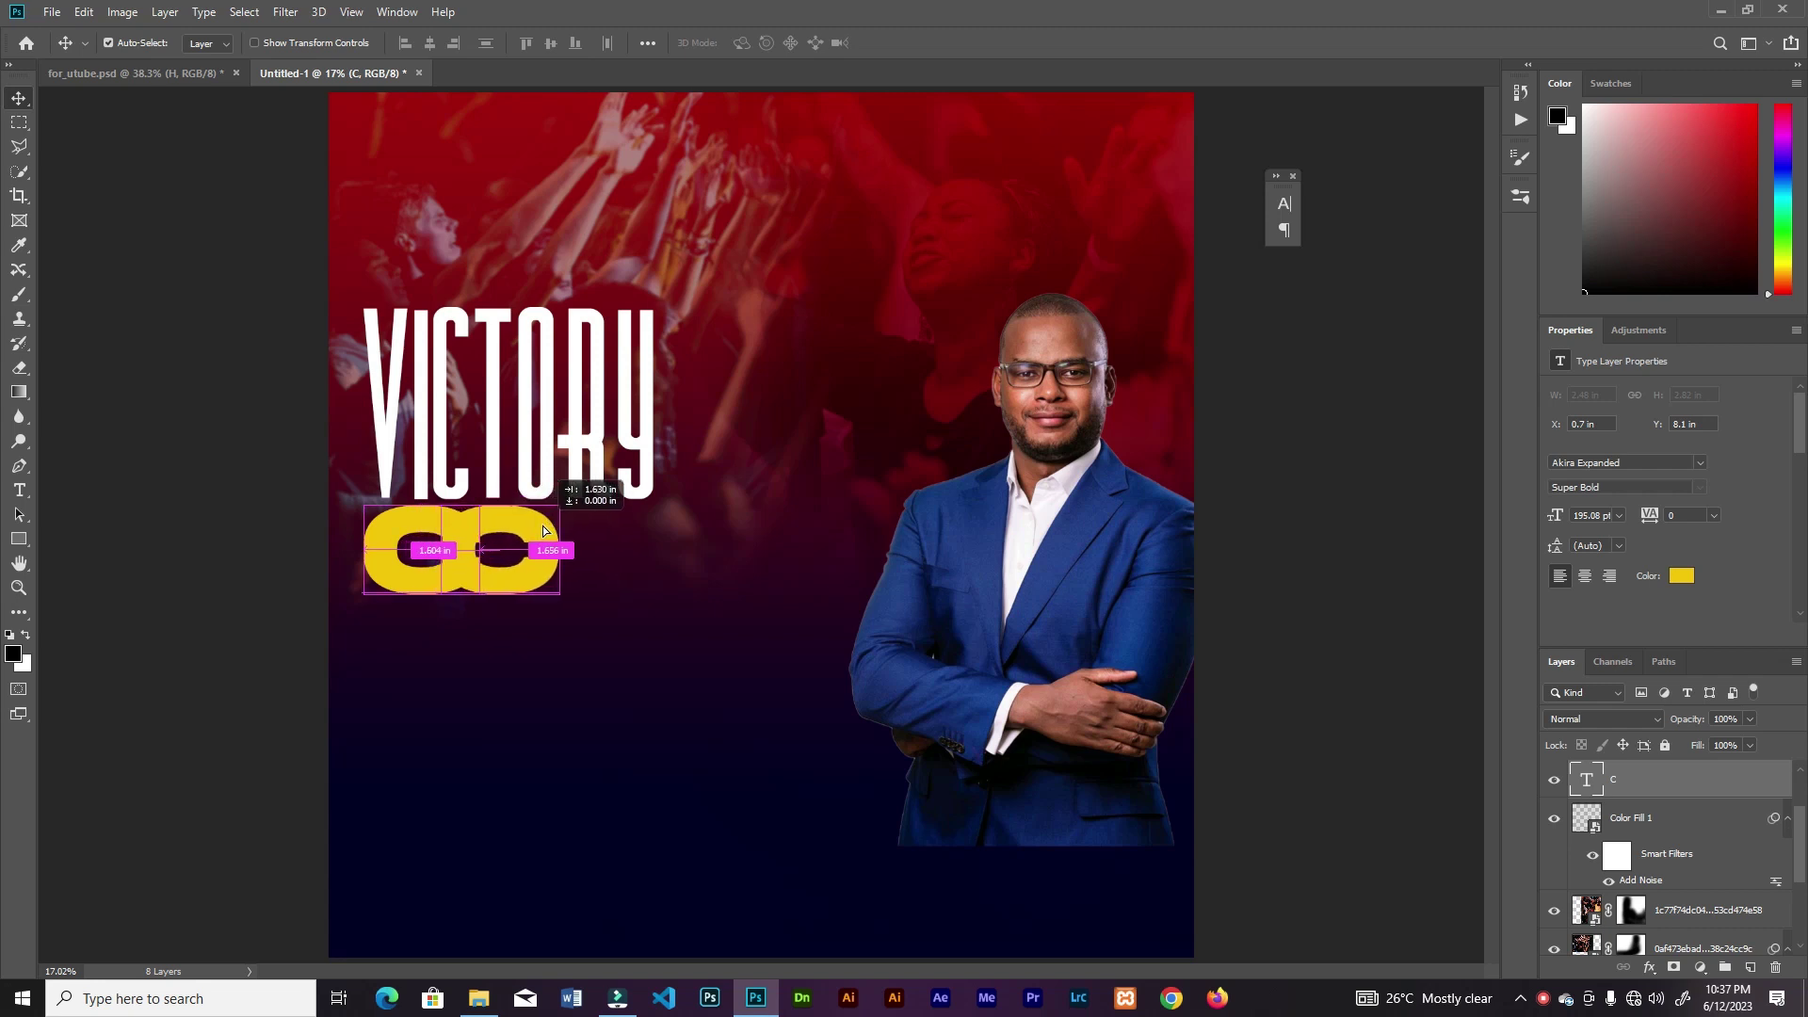
{"action": "left_click_drag", "start_coordinate": [1676, 788], "coordinate": [1677, 861]}
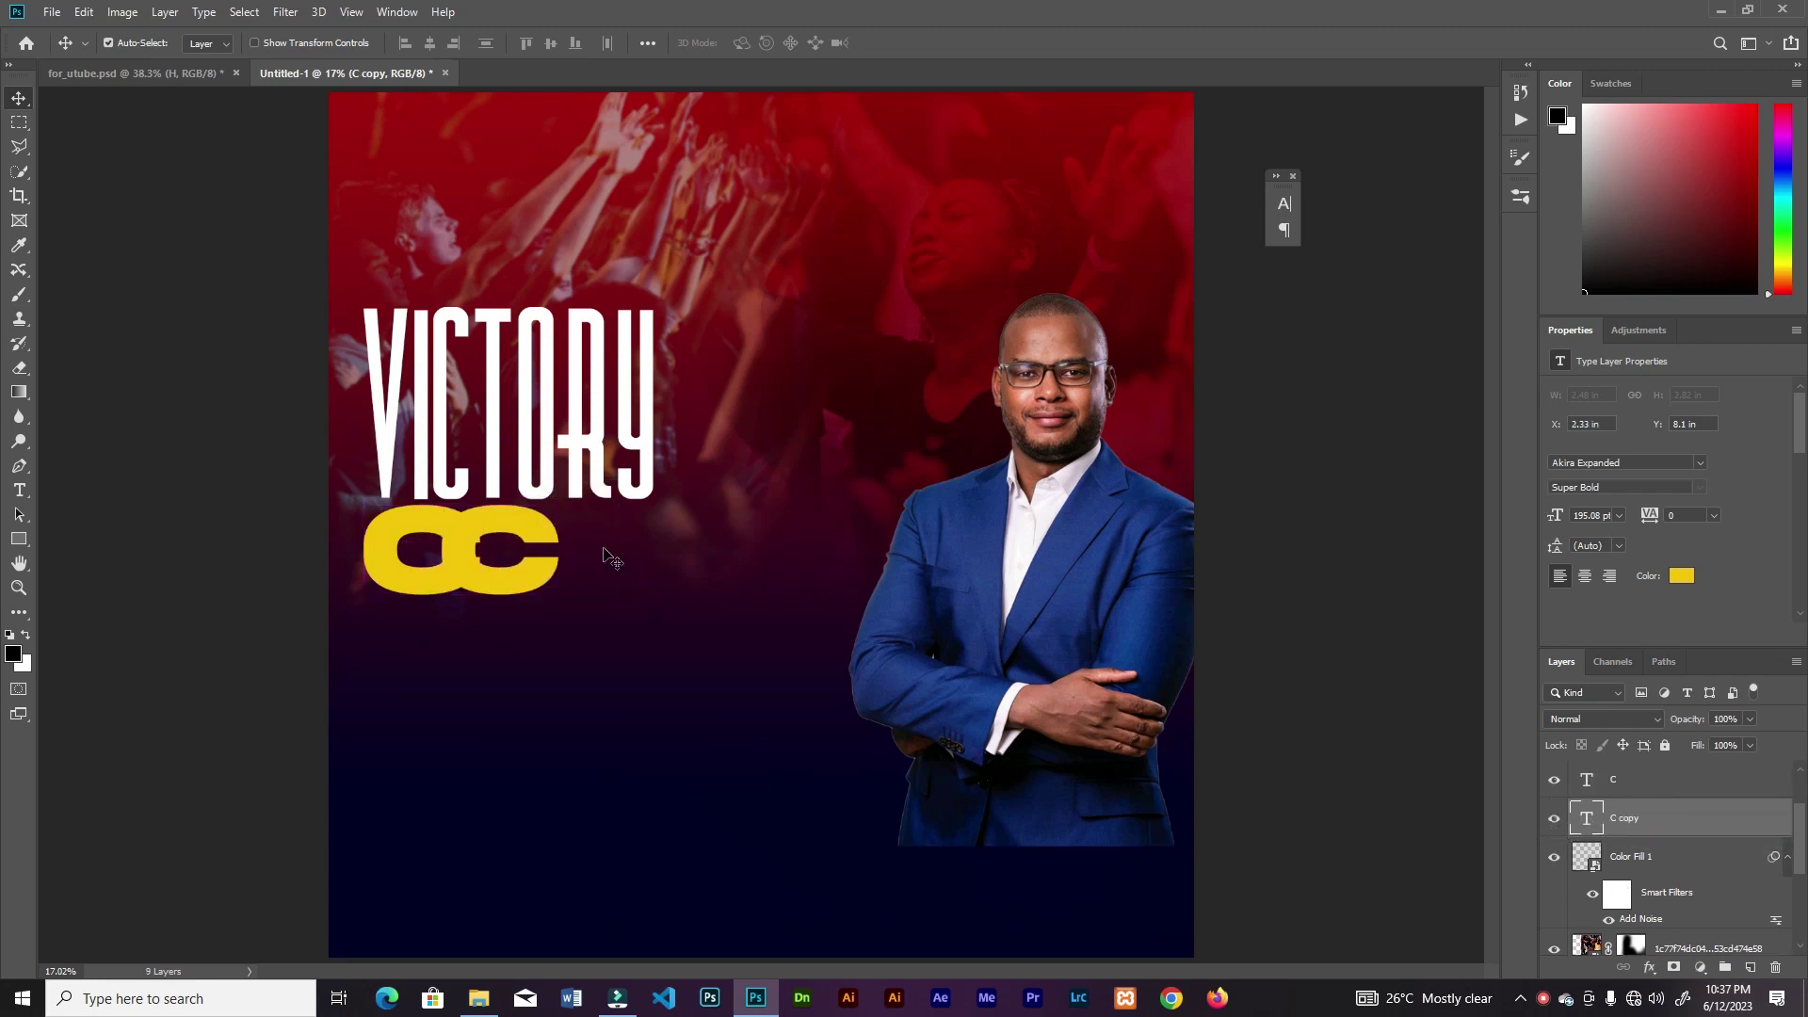
{"action": "key", "text": "t"}
{"action": "left_click", "coordinate": [556, 549]}
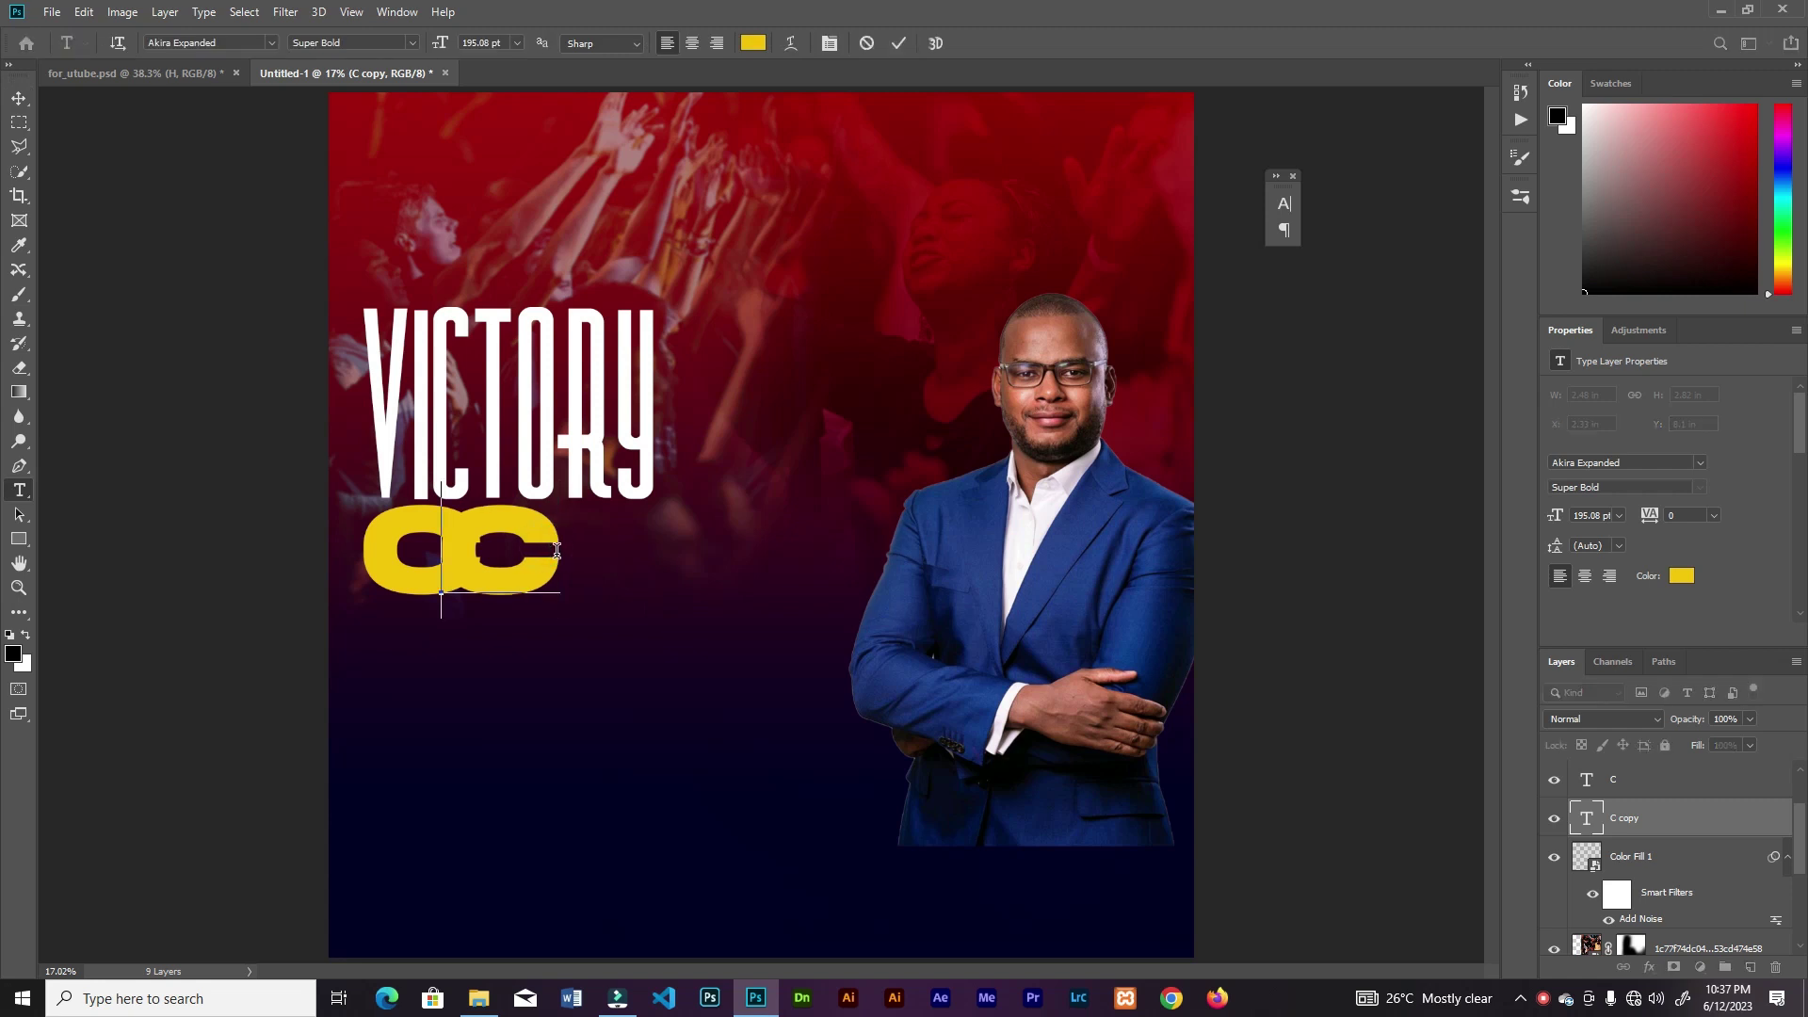
{"action": "key", "text": "BackSpace"}
{"action": "type", "text": "H"}
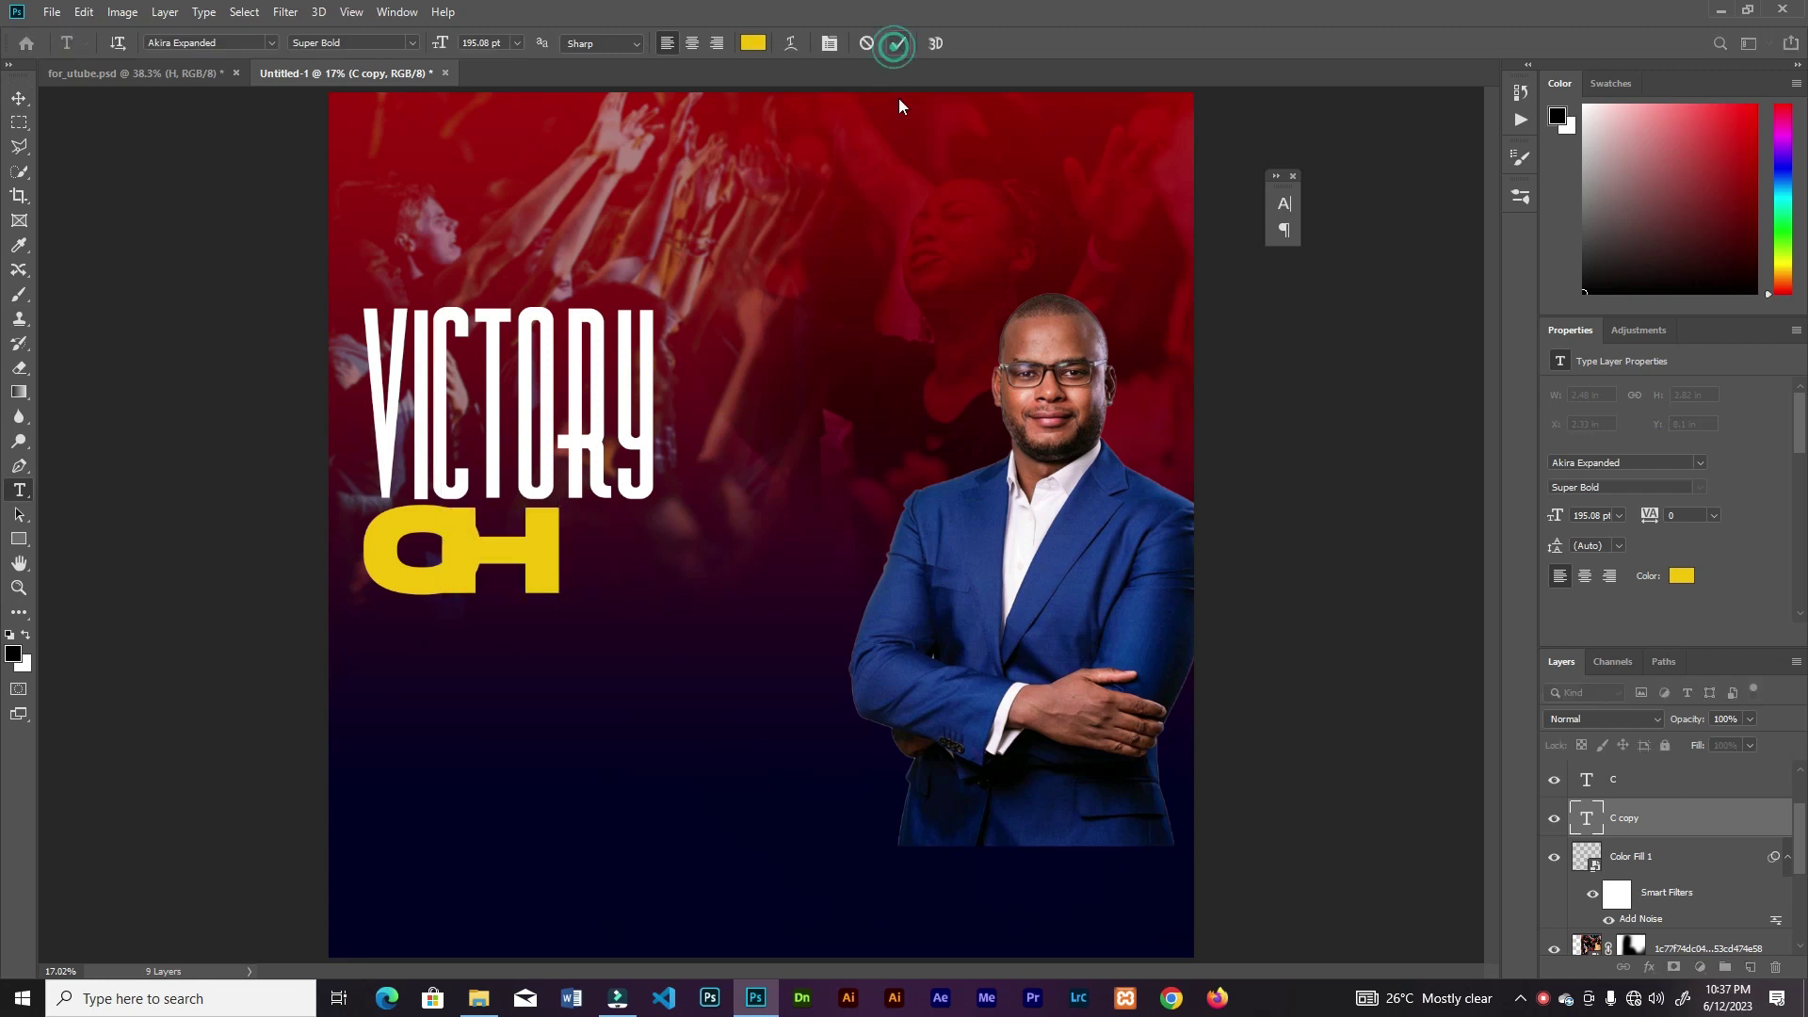
- Add a linear Gradient Overlay to the H with an angle of 0 degrees
{"action": "double_click", "coordinate": [1700, 820]}
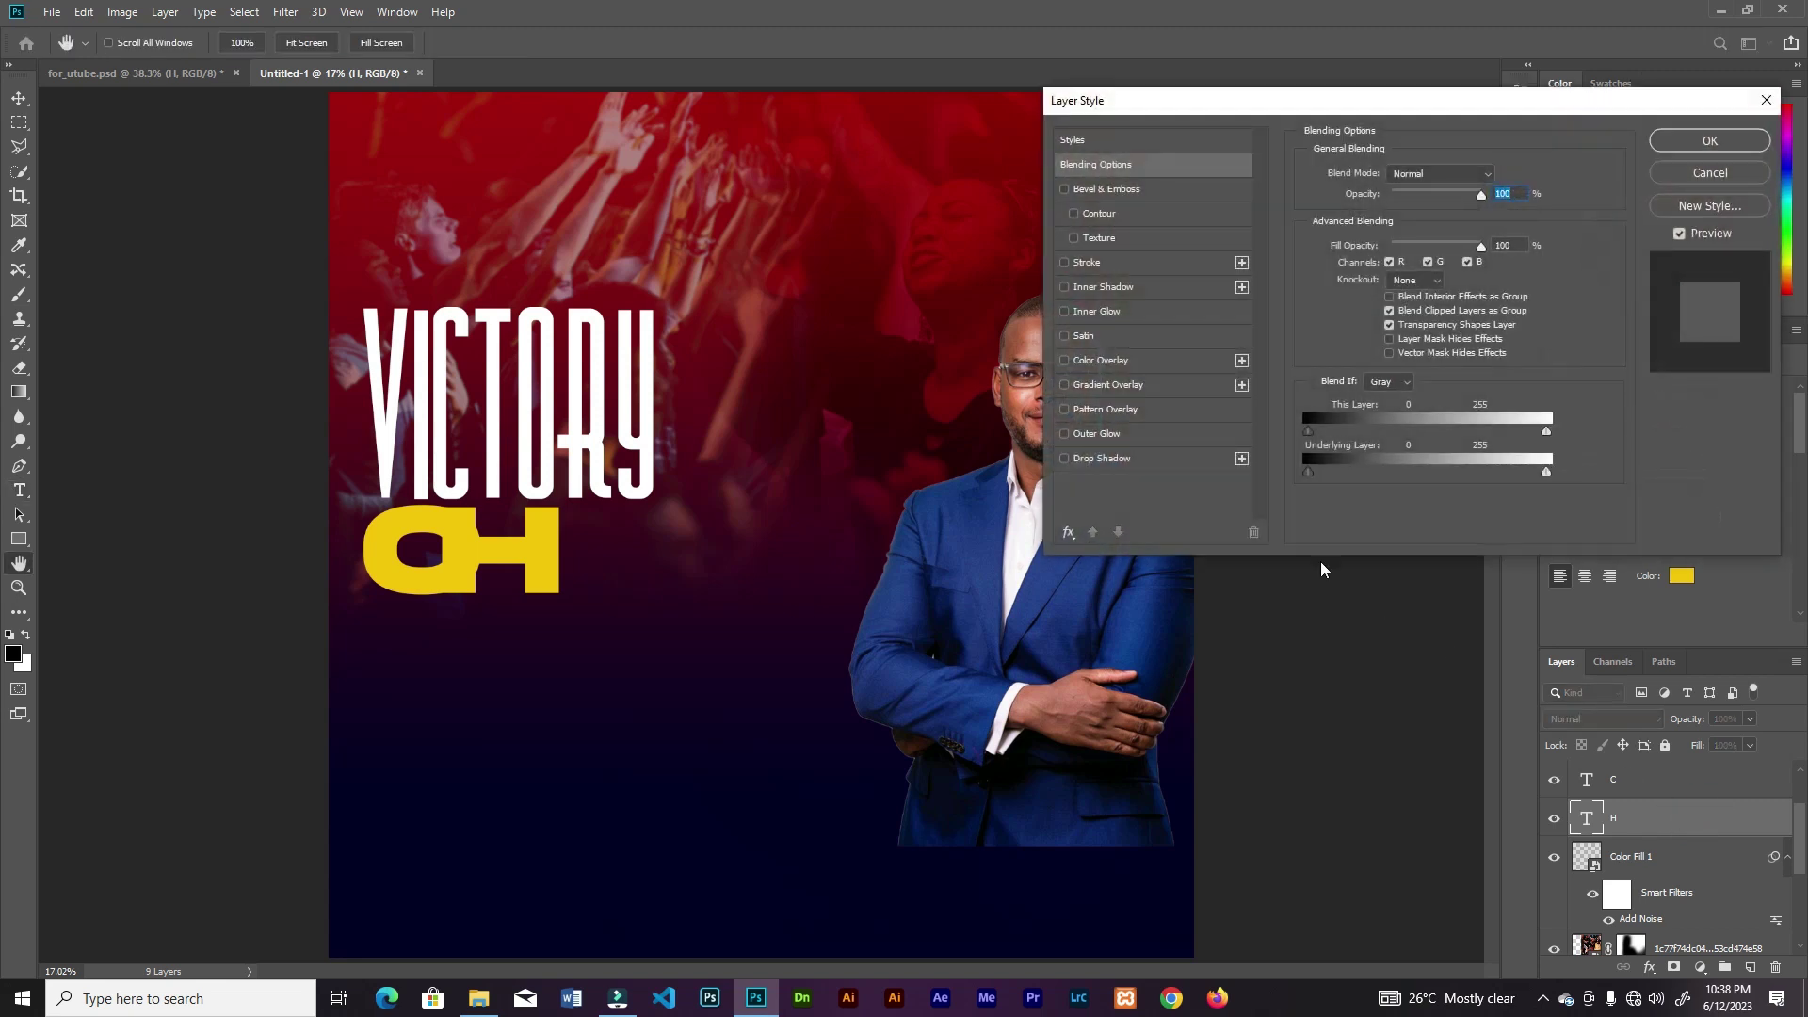
{"action": "left_click", "coordinate": [1116, 386]}
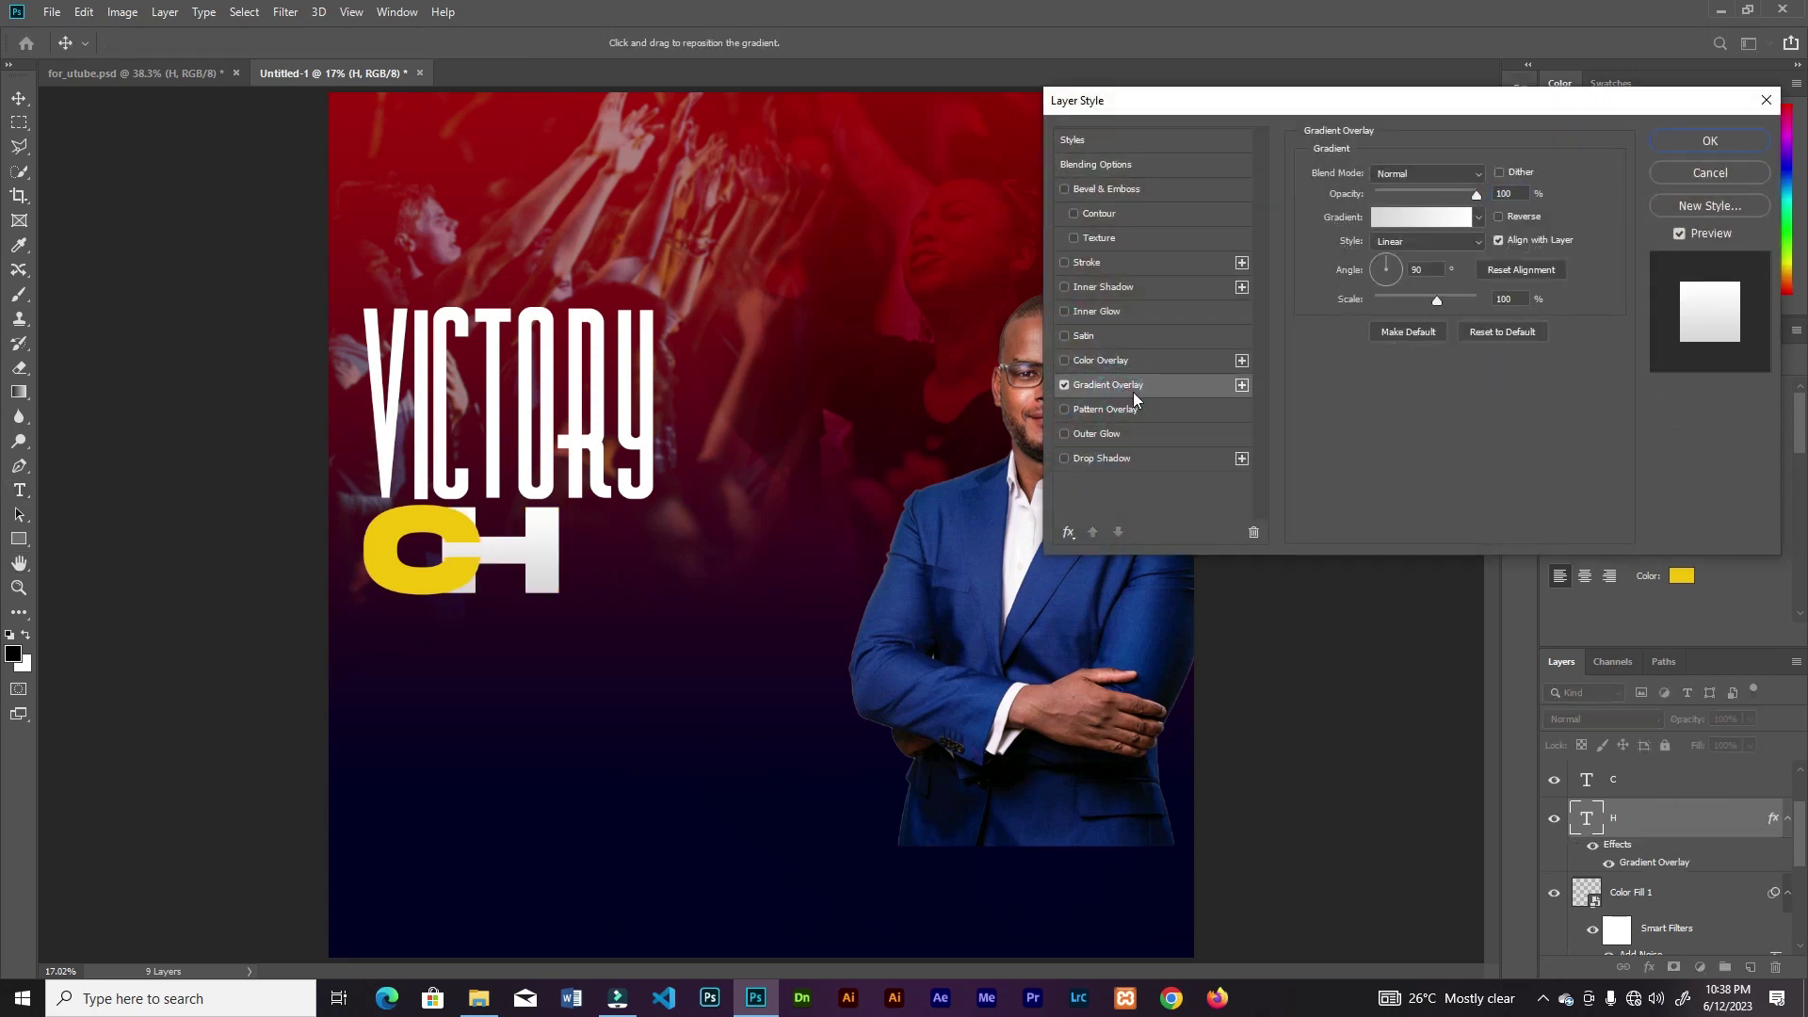
{"action": "left_click_drag", "start_coordinate": [1424, 270], "coordinate": [1397, 299]}
{"action": "type", "text": "0"}
- Color the H's gradient from dark gold 826800 on the left to the yellow f4c300 on the right
{"action": "left_click", "coordinate": [1432, 222]}
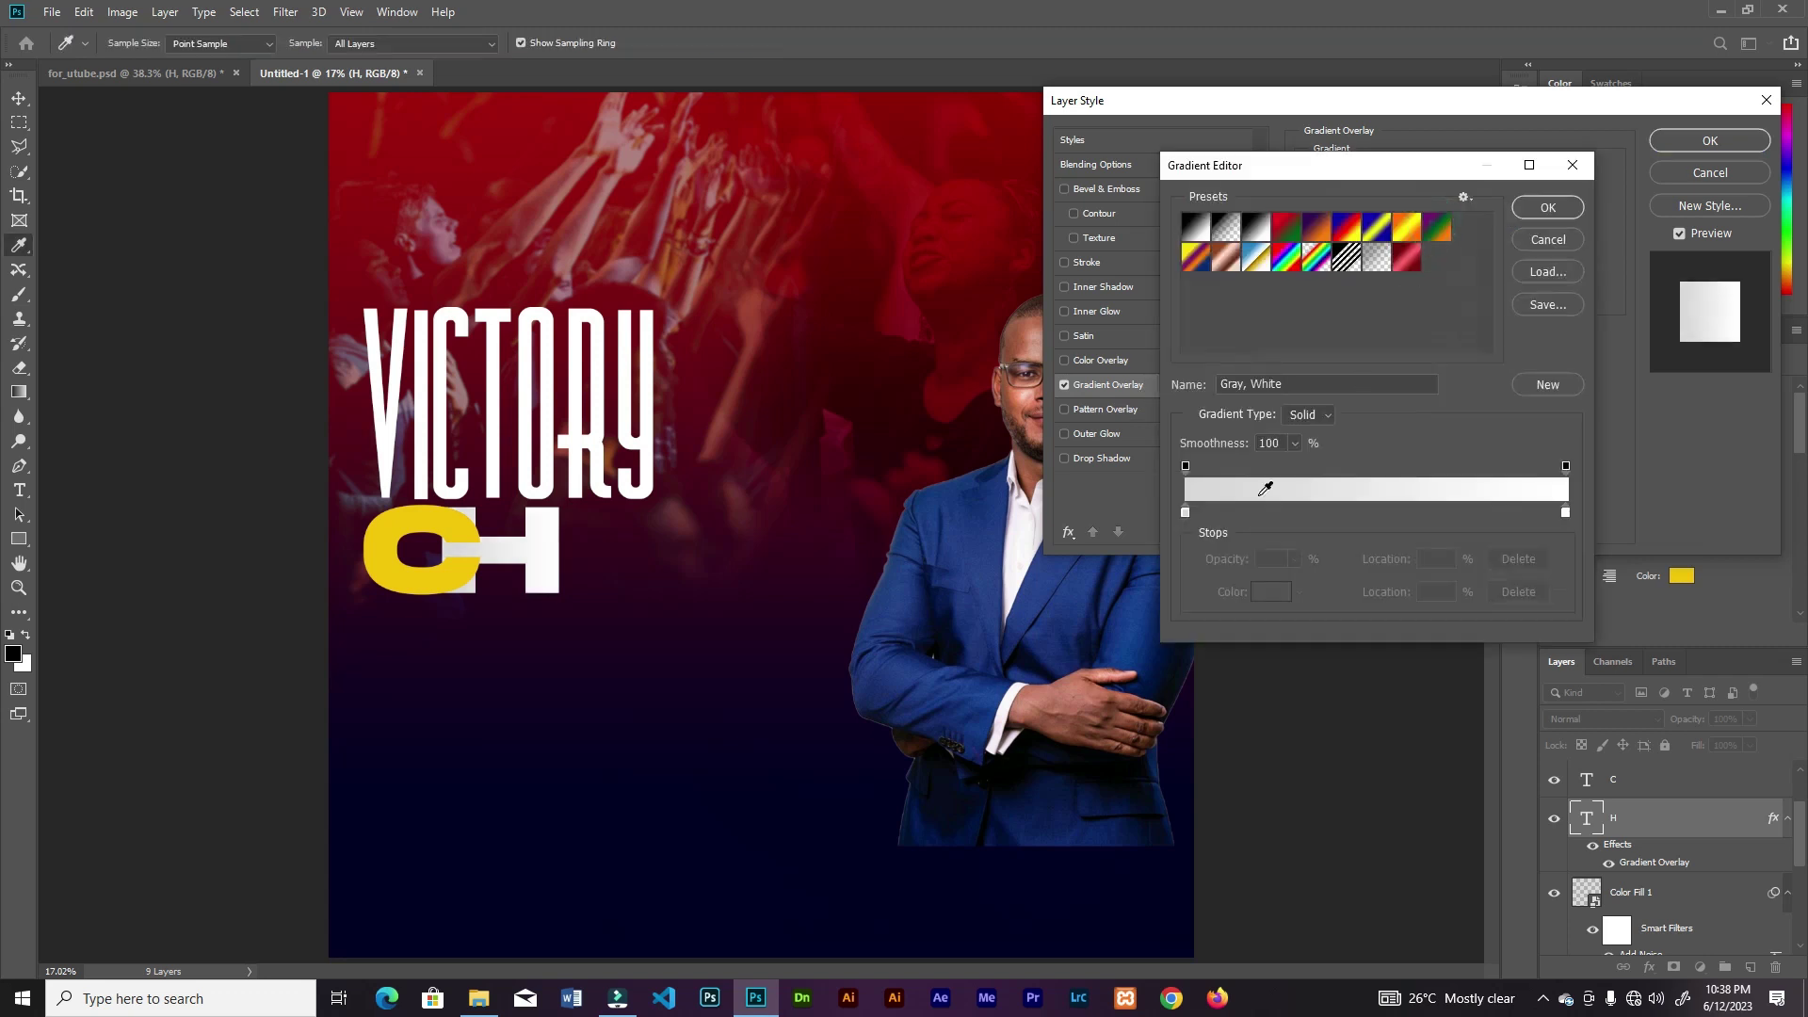
{"action": "left_click", "coordinate": [1185, 513]}
{"action": "left_click", "coordinate": [400, 525]}
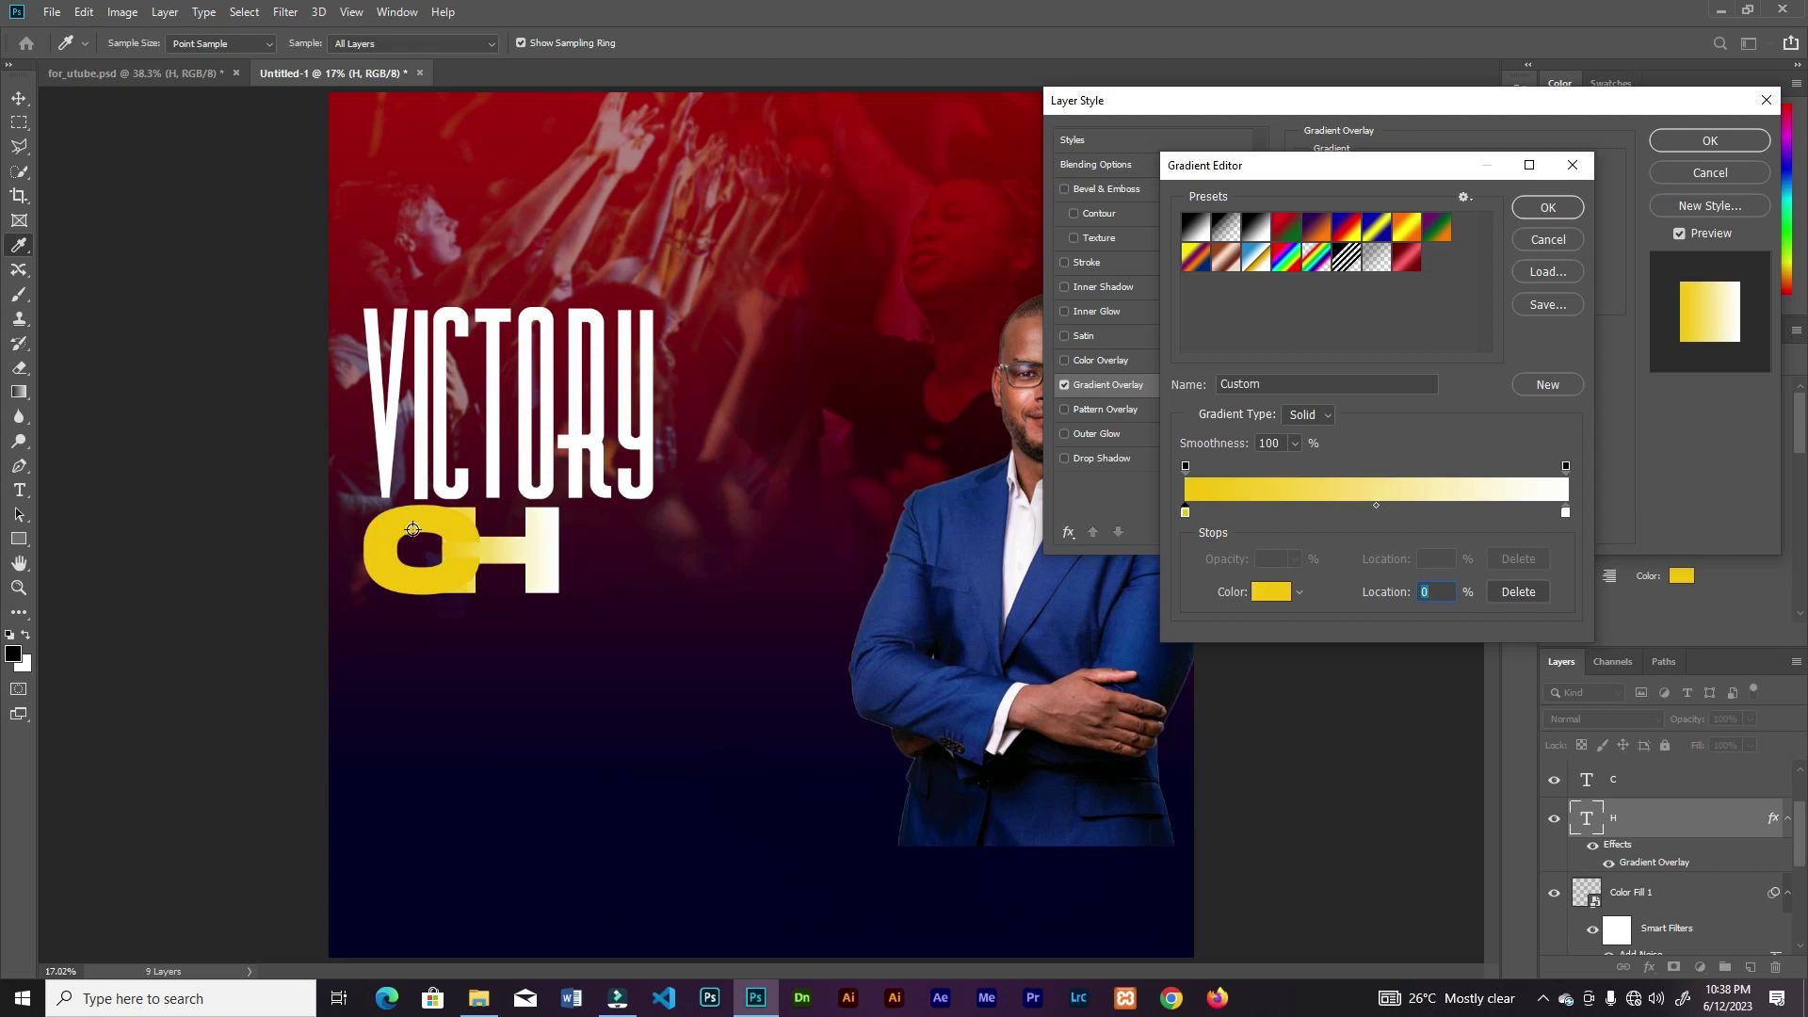
{"action": "left_click", "coordinate": [1270, 592]}
{"action": "left_click", "coordinate": [1479, 503]}
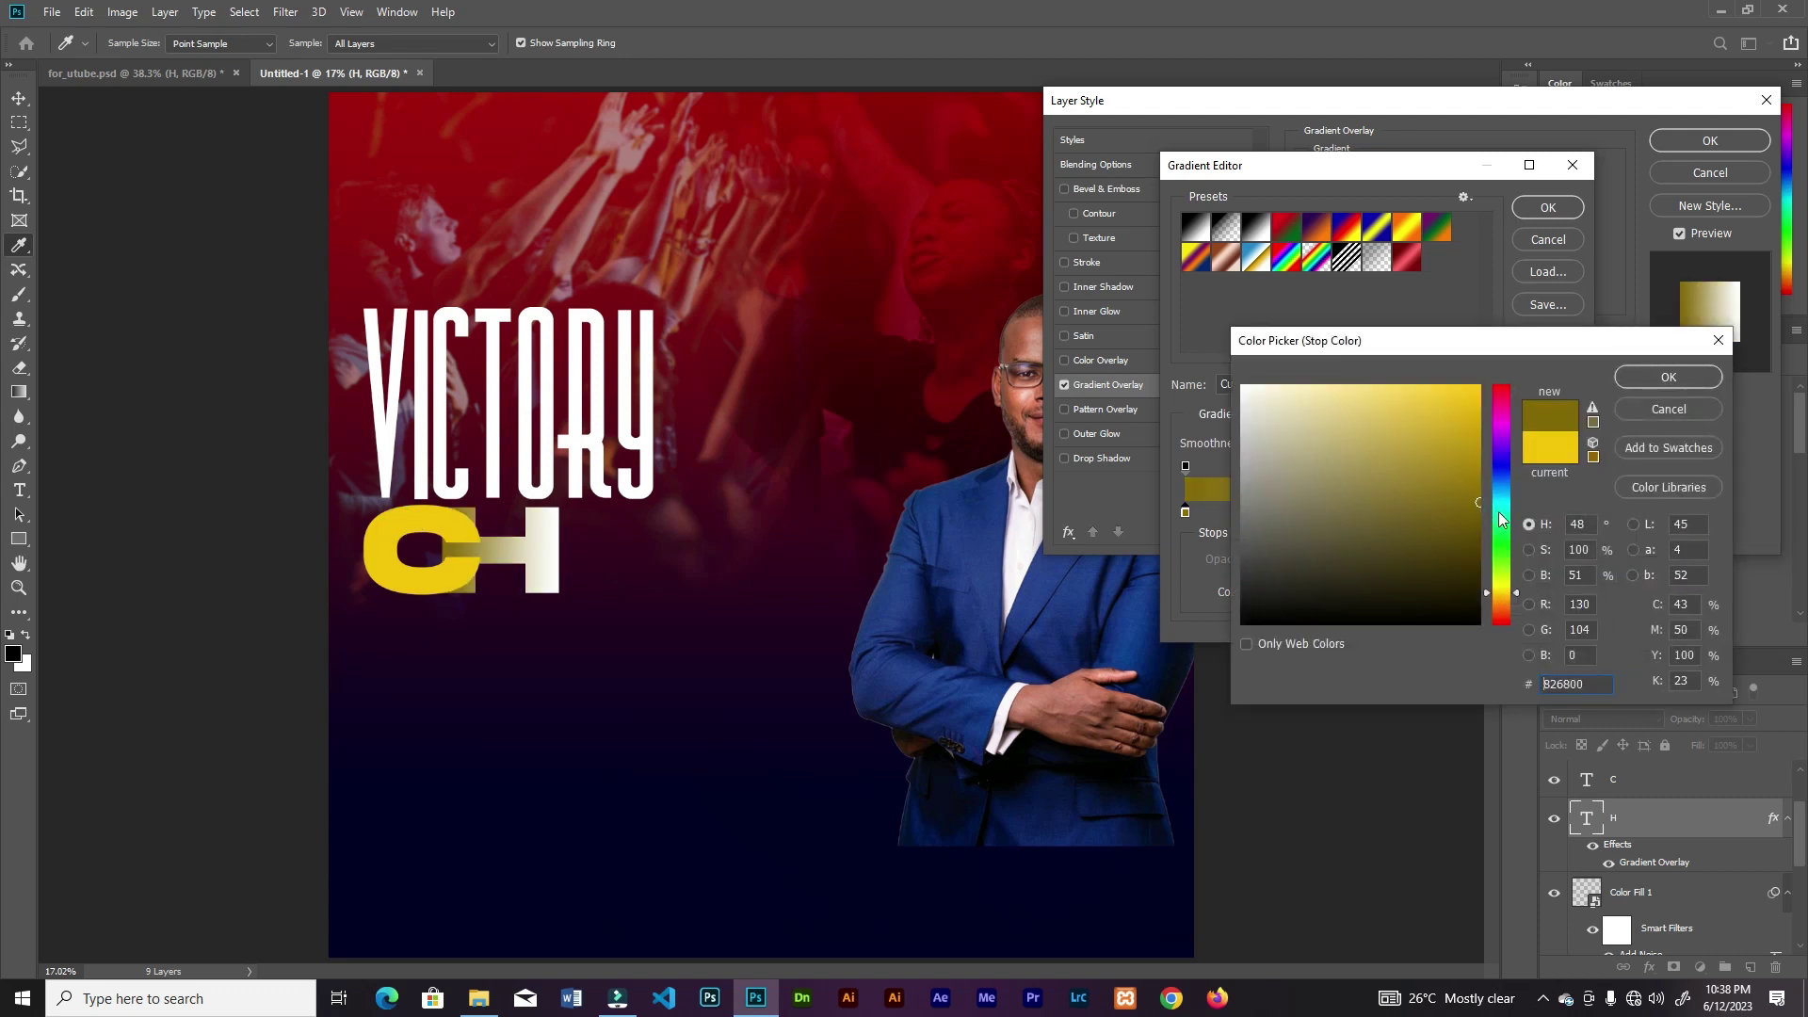
{"action": "left_click", "coordinate": [1661, 376]}
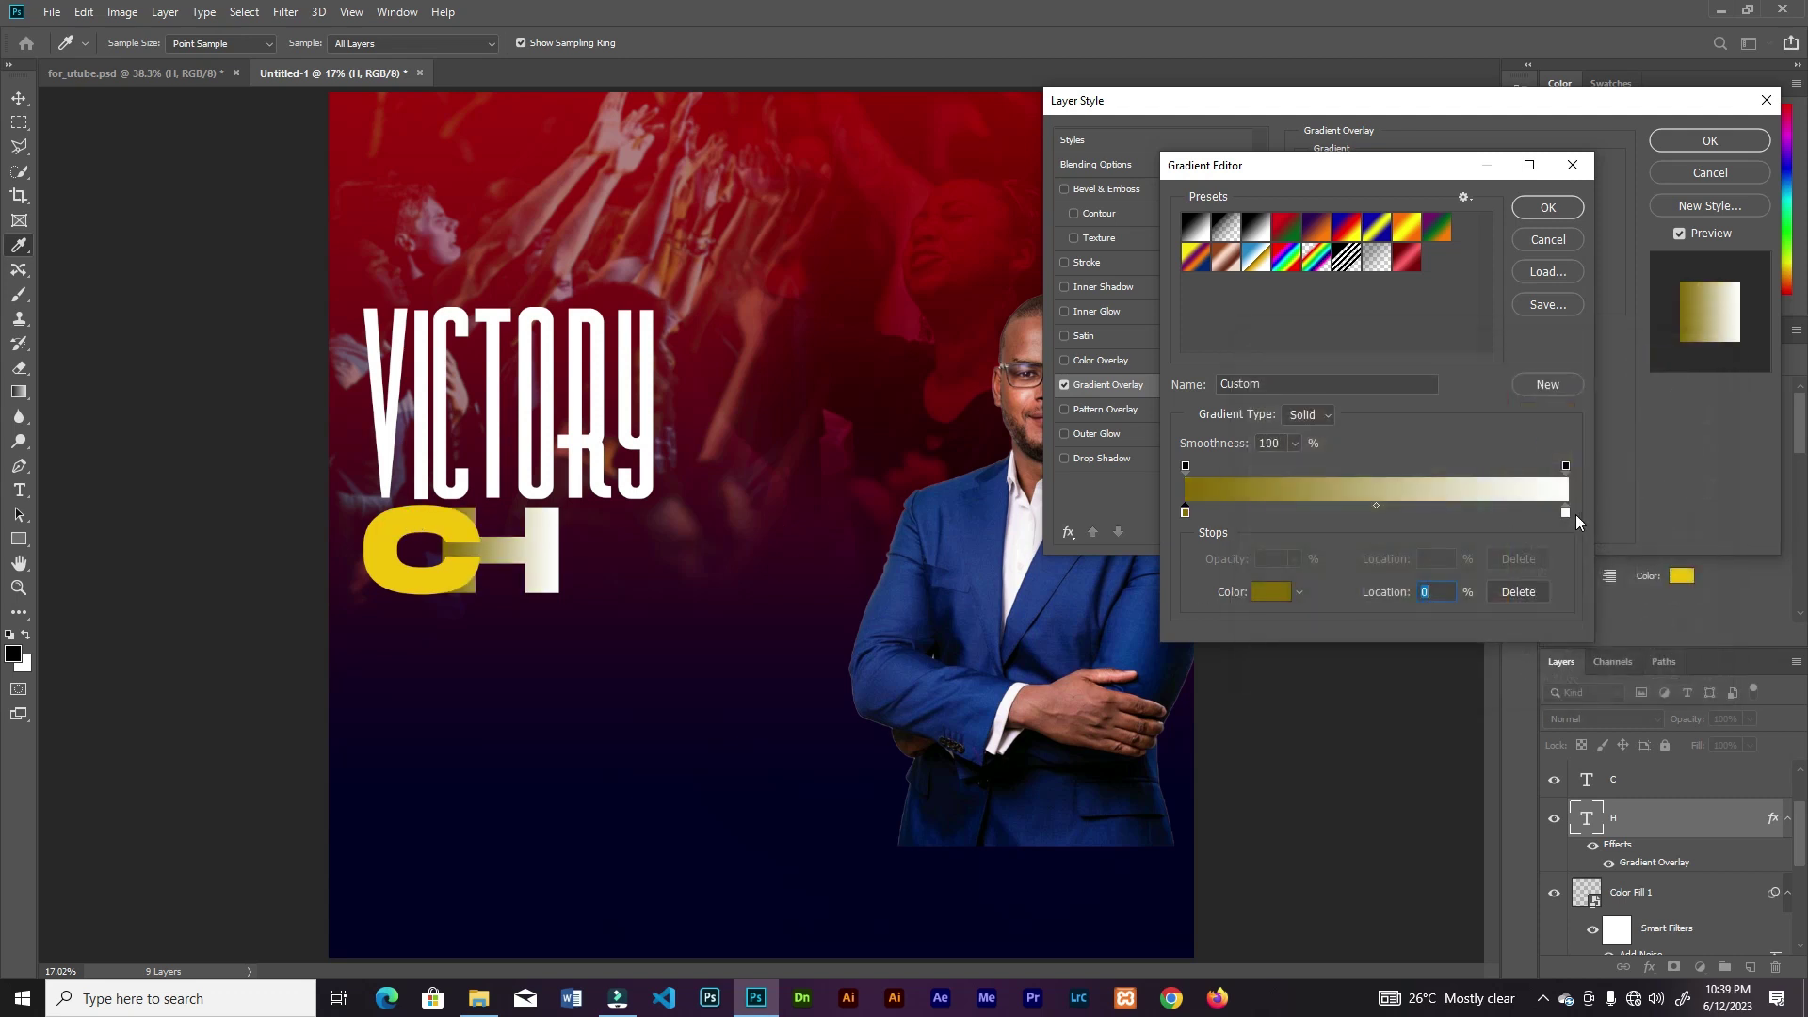
{"action": "left_click", "coordinate": [1270, 592]}
{"action": "left_click", "coordinate": [379, 535]}
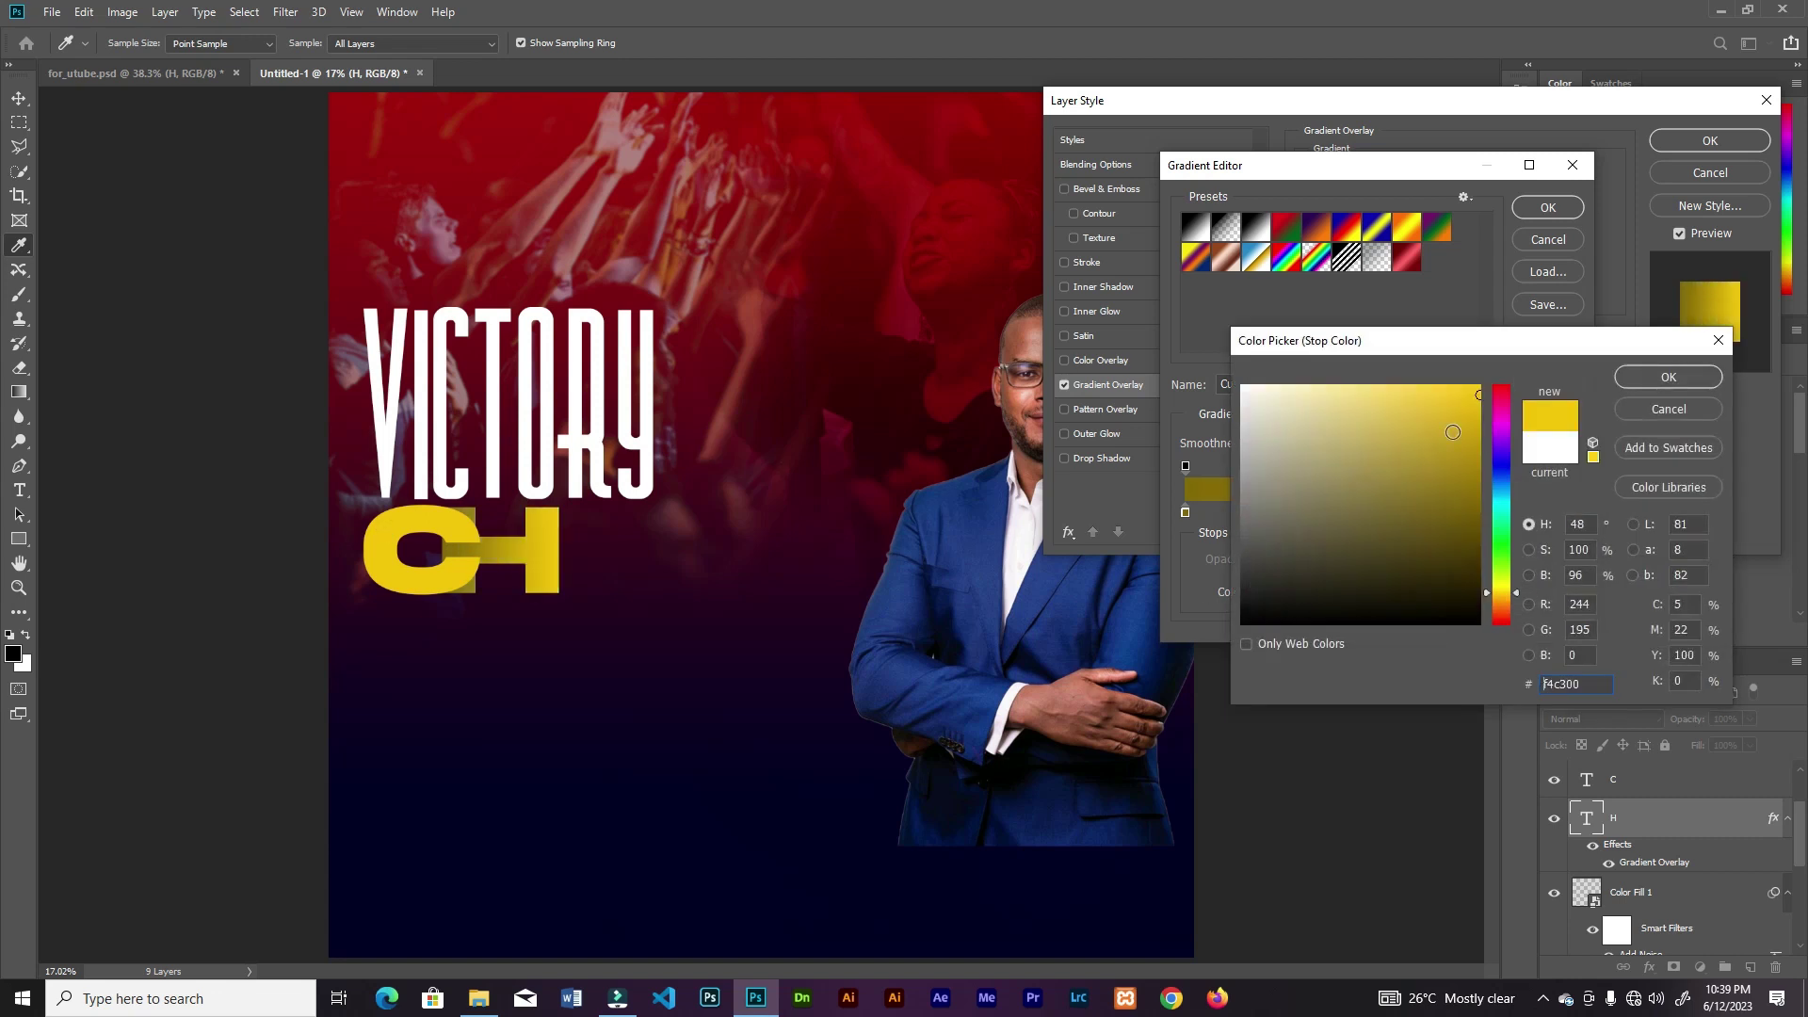
{"action": "left_click", "coordinate": [1651, 377]}
- Add a yellow stop in the gradient's right part, set the midpoint before it to 52% and apply the overlay
{"action": "left_click_drag", "start_coordinate": [1379, 513], "coordinate": [1366, 509]}
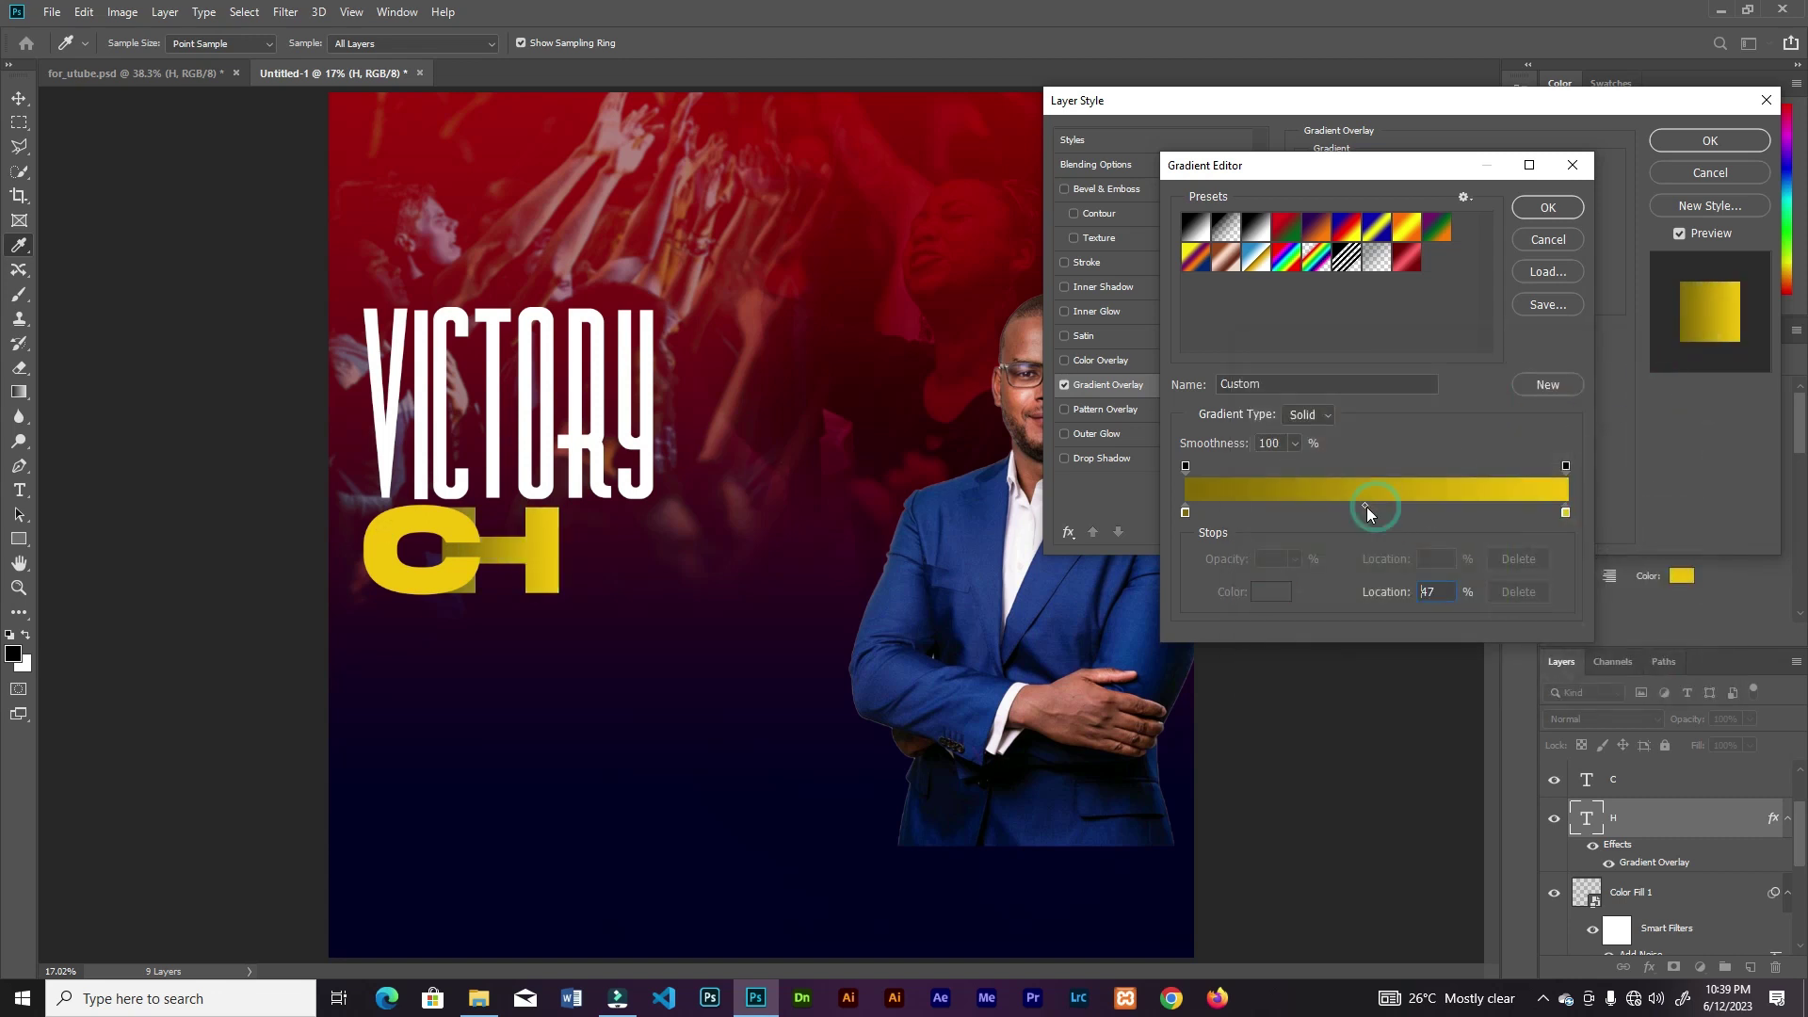
{"action": "mouse_move", "coordinate": [1565, 514]}
{"action": "left_mouse_down"}
{"action": "mouse_move", "coordinate": [1469, 513]}
{"action": "mouse_move", "coordinate": [1566, 513]}
{"action": "left_mouse_up"}
{"action": "left_click", "coordinate": [1185, 512]}
{"action": "left_click_drag", "start_coordinate": [1305, 507], "coordinate": [1333, 513]}
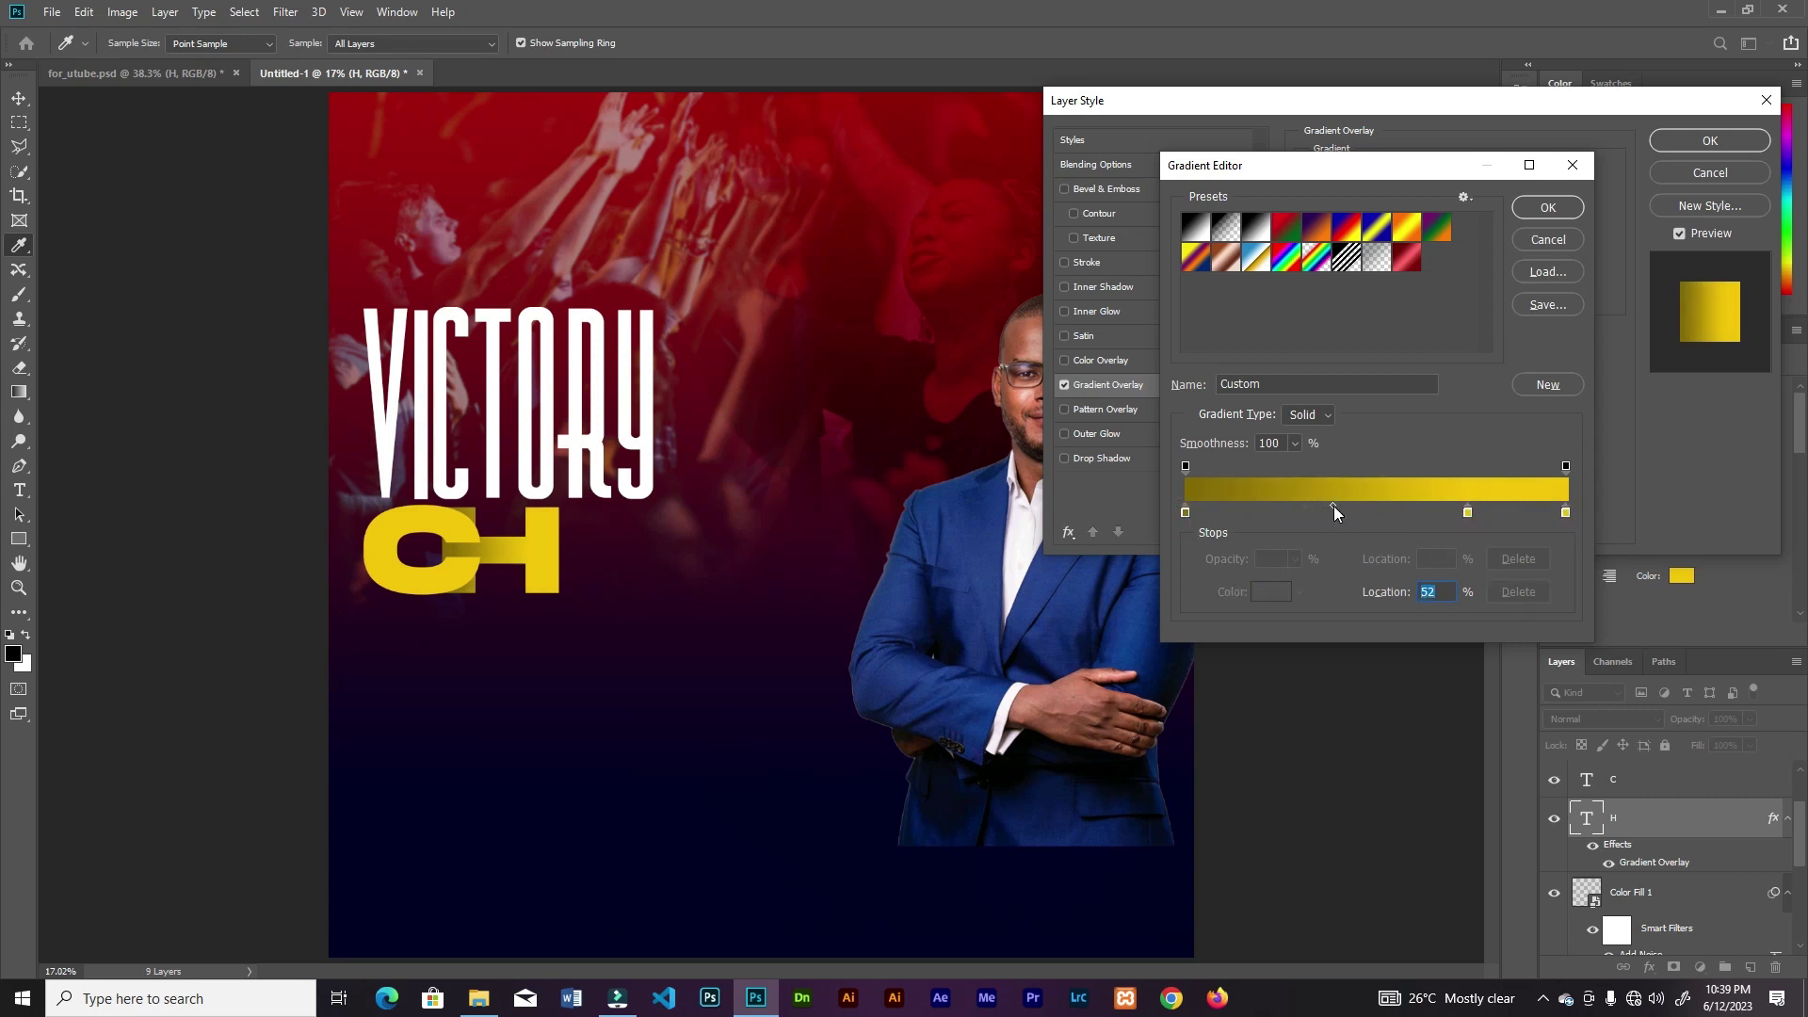
{"action": "left_click", "coordinate": [1547, 208]}
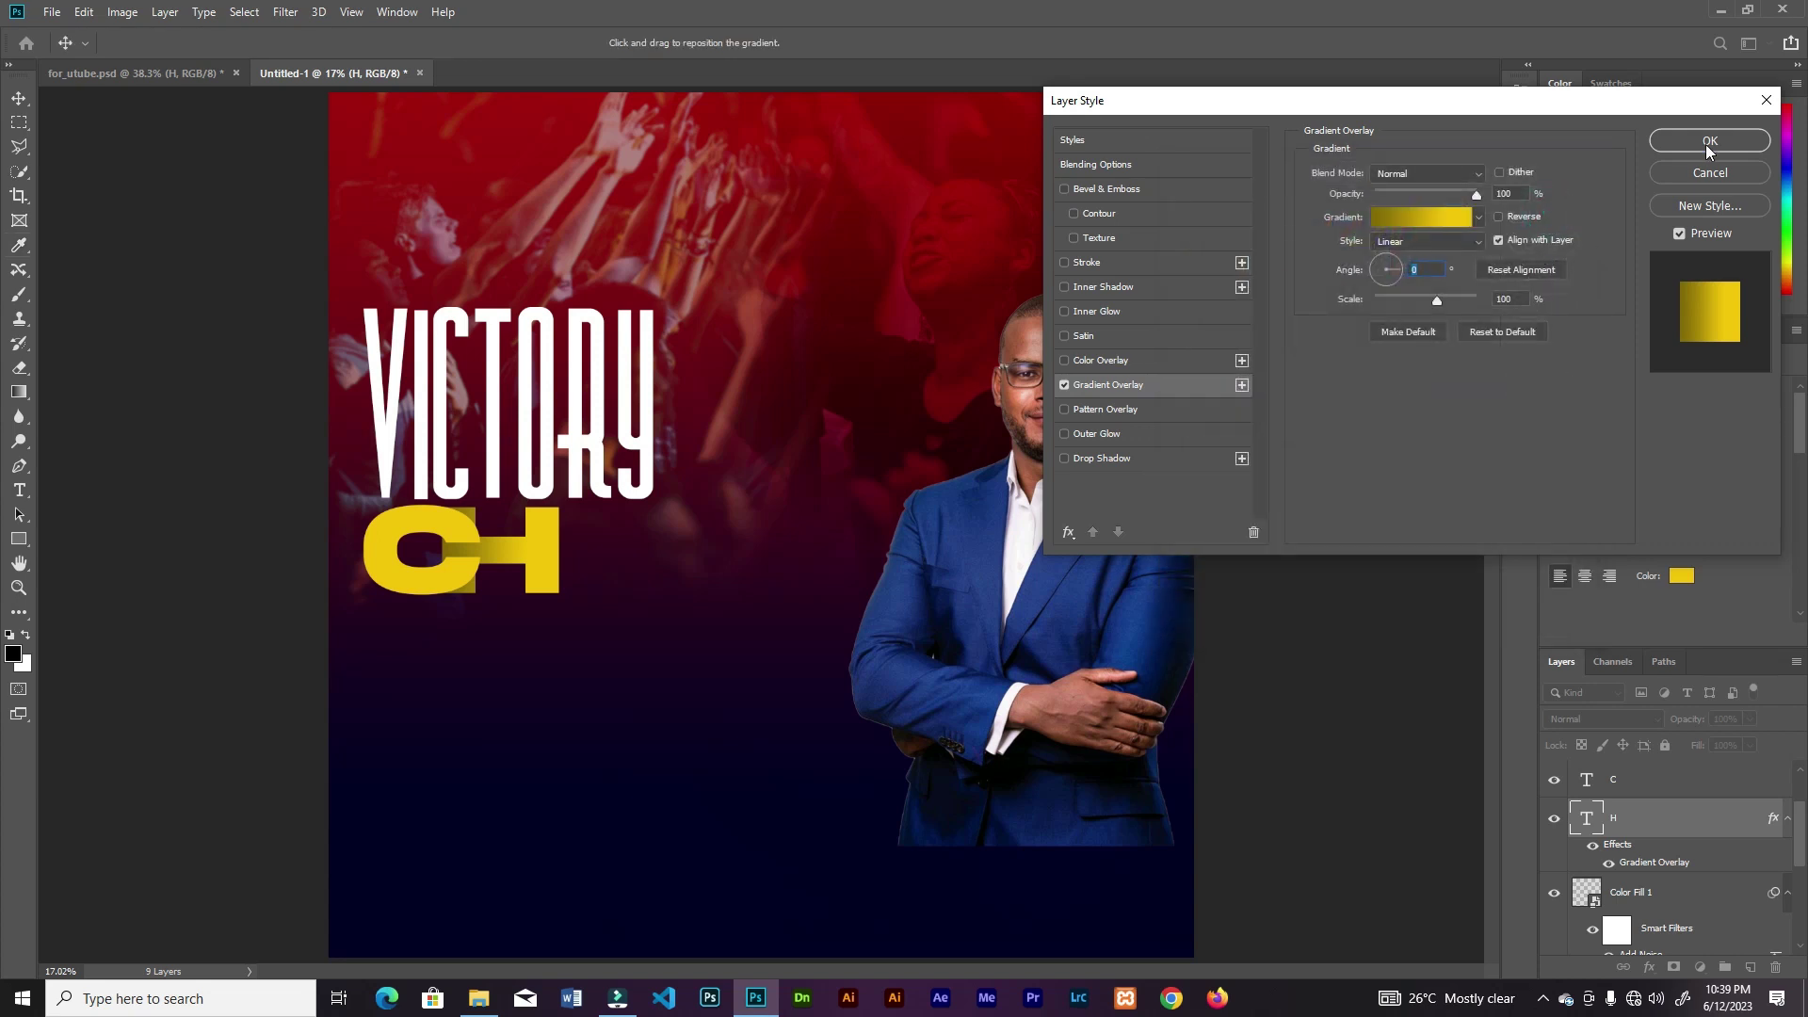
{"action": "left_click", "coordinate": [1707, 143]}
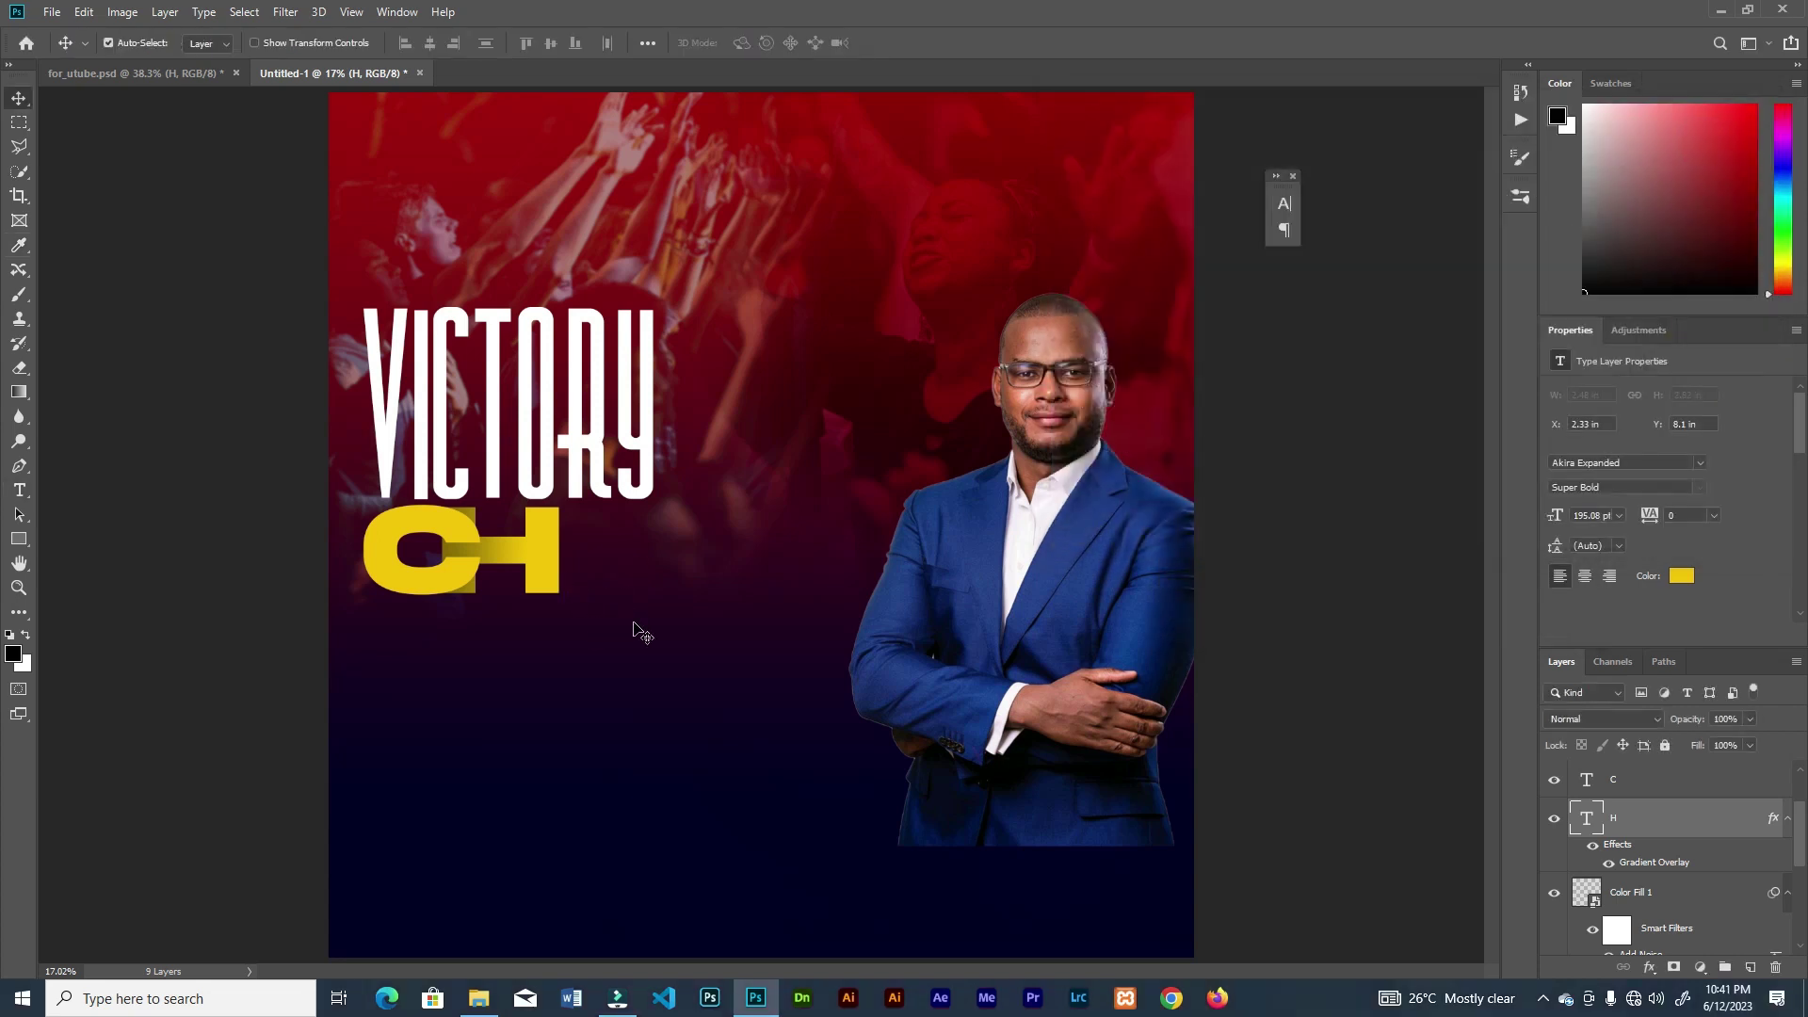
- Duplicate the H to the right, move the copy behind it and change the letter to "A"
{"action": "left_click_drag", "start_coordinate": [544, 574], "coordinate": [662, 595]}
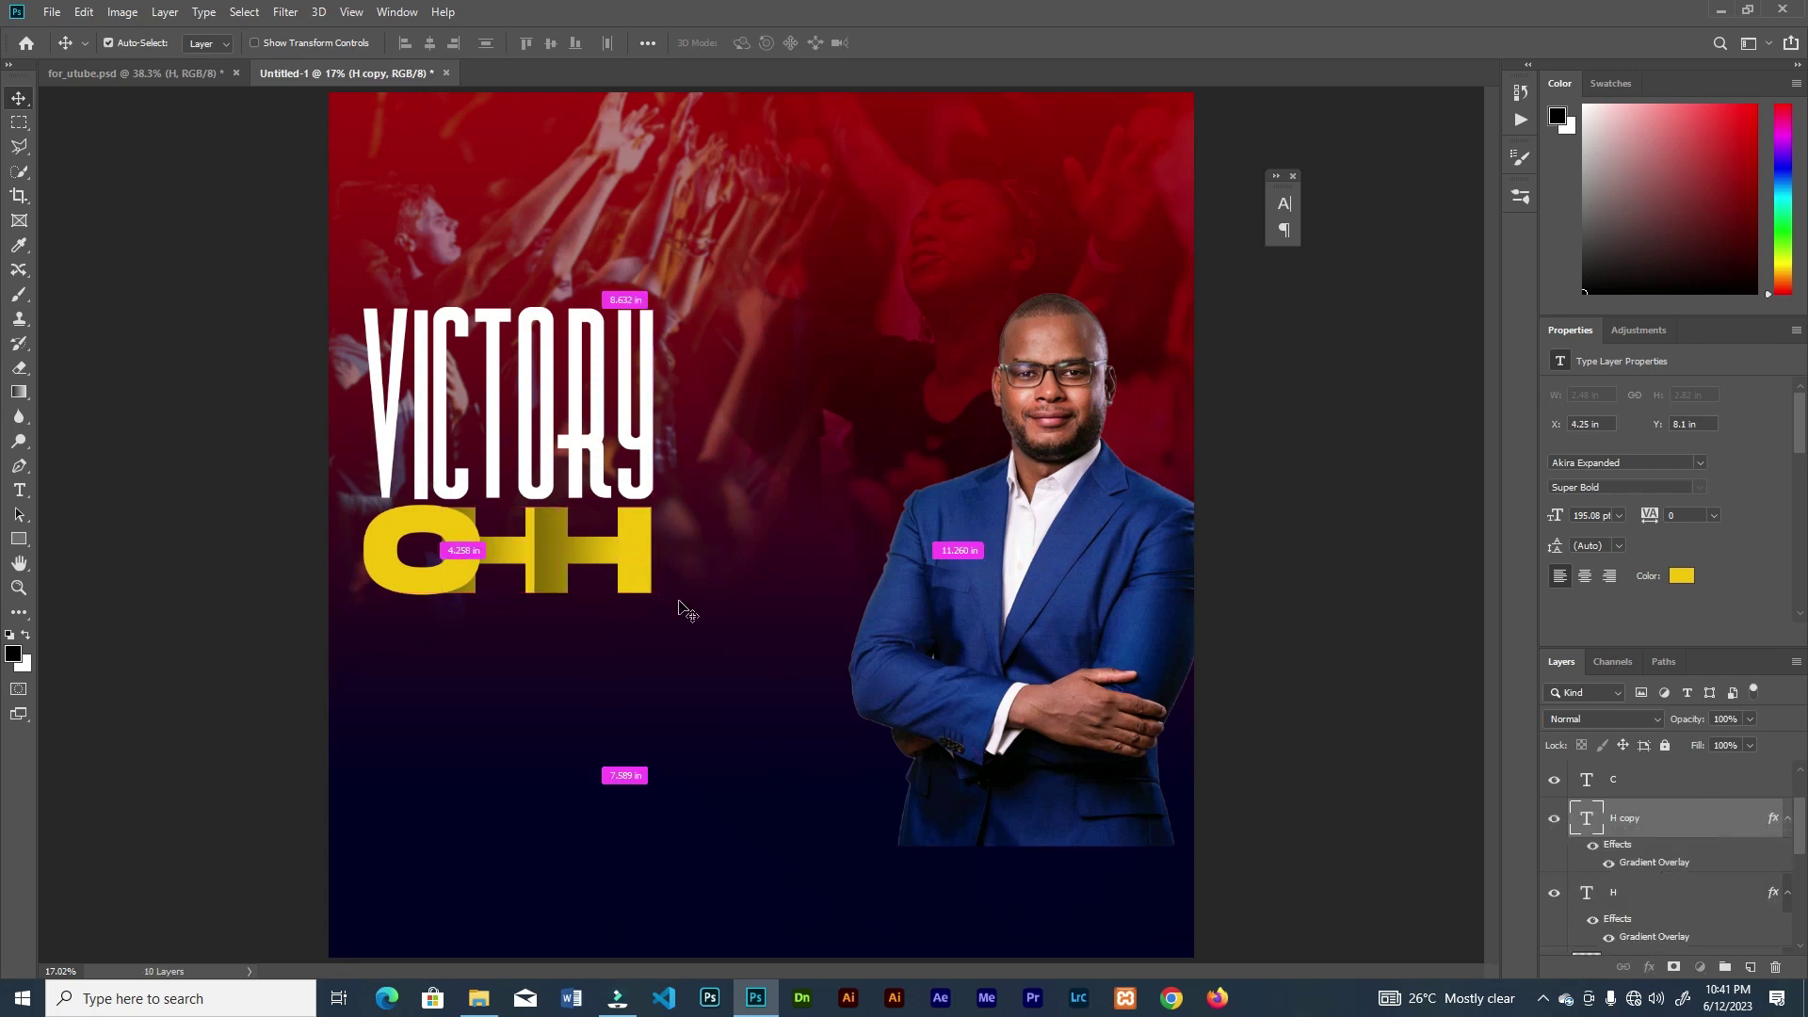
{"action": "key", "text": "ctrl+bracketleft"}
{"action": "double_click", "coordinate": [635, 573]}
{"action": "key", "text": "BackSpace"}
{"action": "type", "text": "A"}
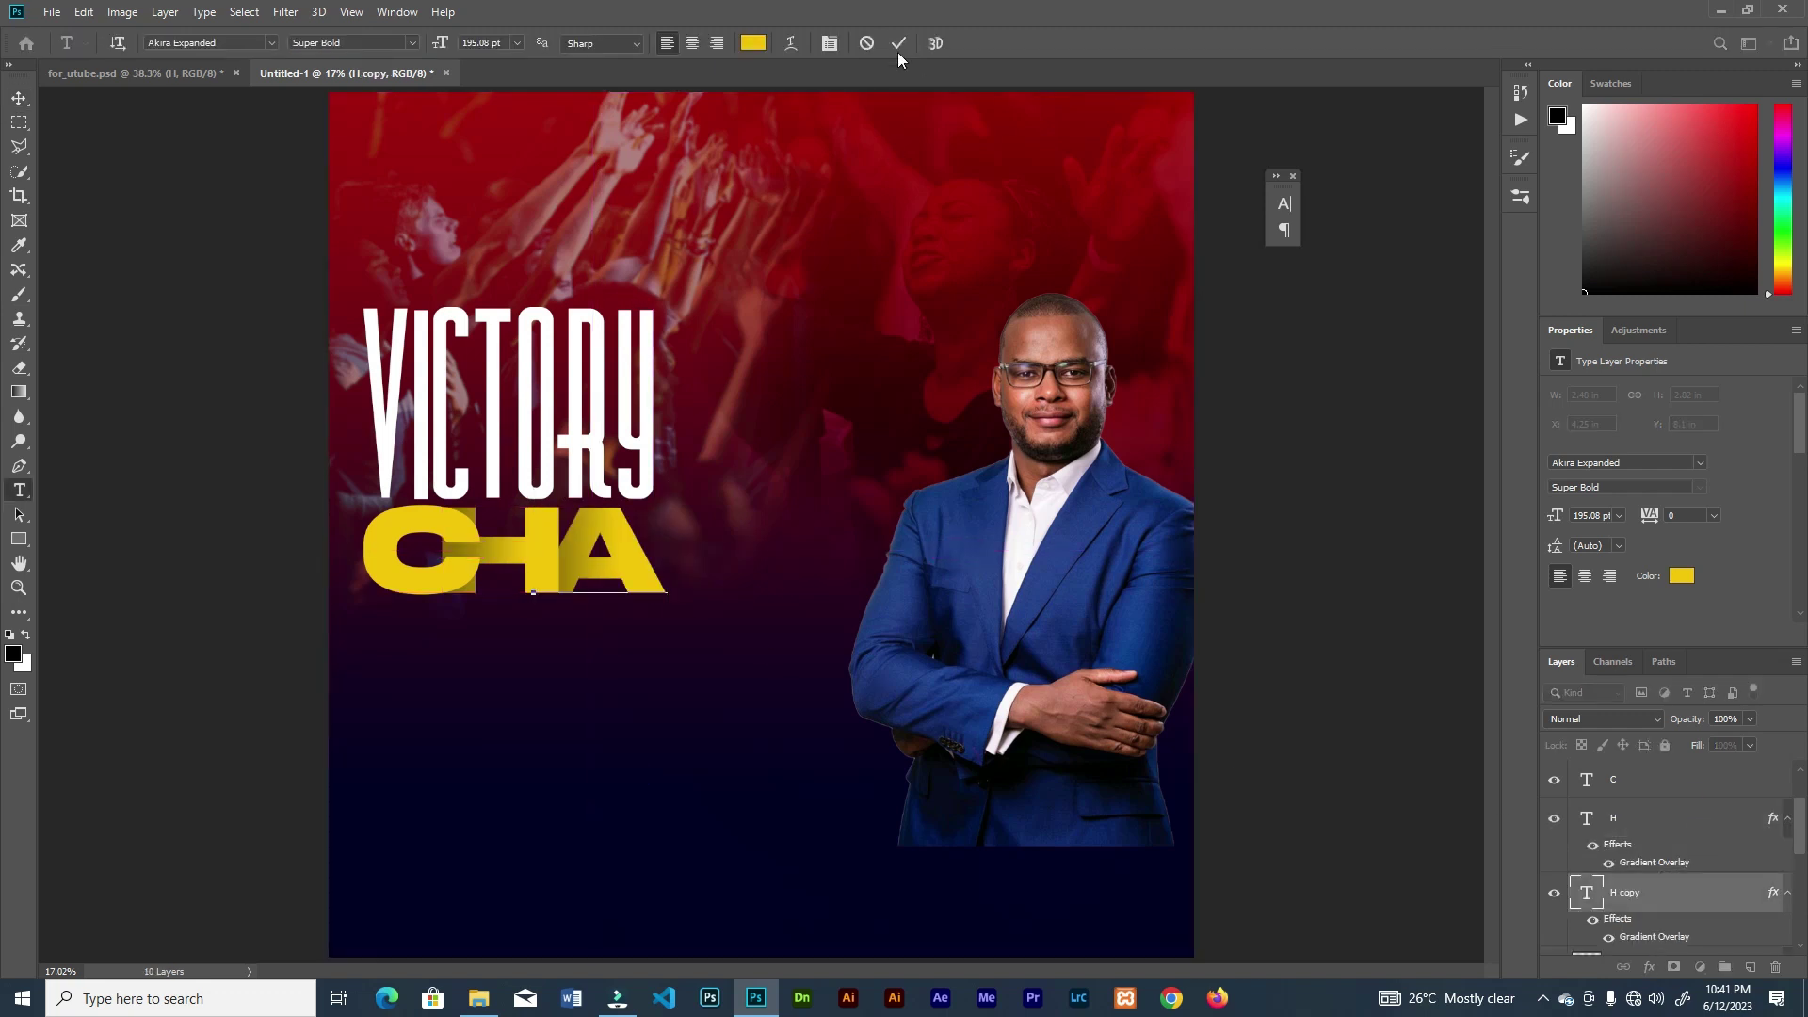
{"action": "left_click", "coordinate": [898, 45]}
- Duplicate the A twice to the right and change the copies to "N" and "T" to complete the word CHANT
{"action": "left_click_drag", "start_coordinate": [644, 578], "coordinate": [840, 569]}
{"action": "double_click", "coordinate": [744, 569]}
{"action": "type", "text": "N"}
{"action": "left_click", "coordinate": [897, 47]}
{"action": "double_click", "coordinate": [840, 568]}
{"action": "key", "text": "BackSpace"}
{"action": "type", "text": "T"}
{"action": "left_click", "coordinate": [899, 44]}
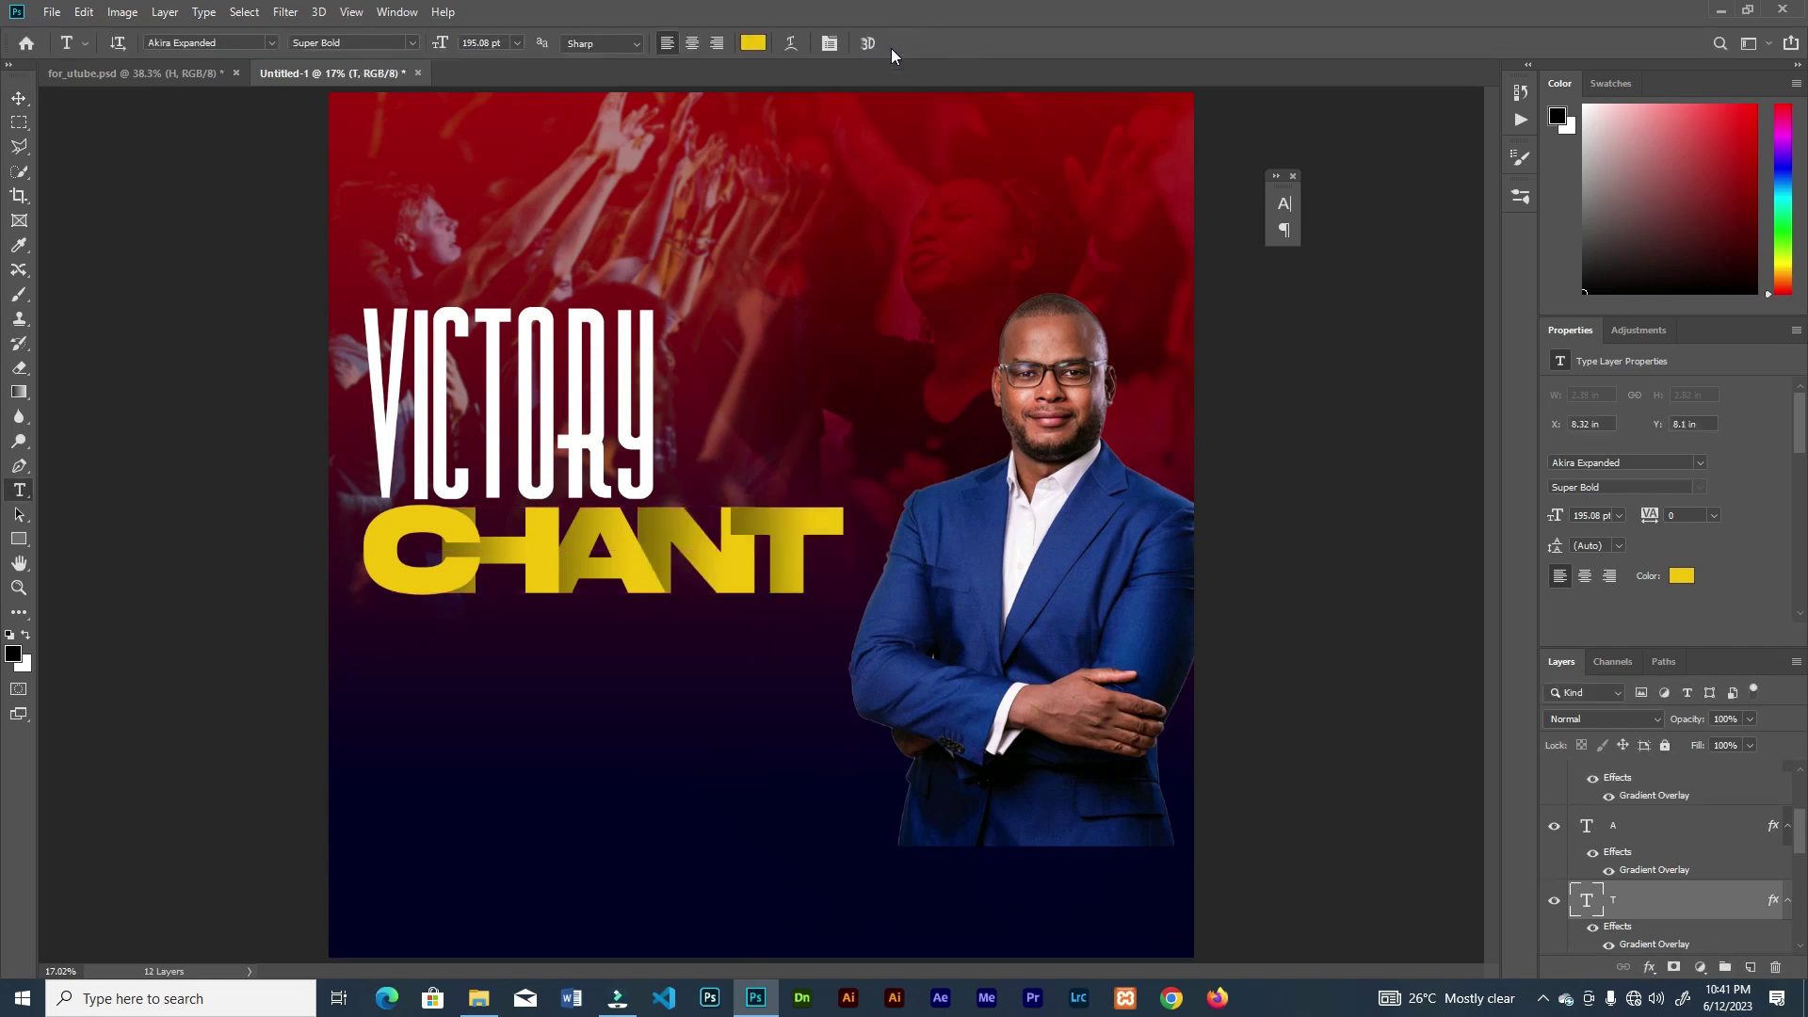
- Shift the T, N, A and H slightly right so the overlapping letters of CHANT are spaced more widely
{"action": "key", "text": "v"}
{"action": "left_click_drag", "start_coordinate": [790, 539], "coordinate": [816, 540]}
{"action": "left_click_drag", "start_coordinate": [726, 557], "coordinate": [744, 557]}
{"action": "left_click_drag", "start_coordinate": [636, 567], "coordinate": [660, 567]}
{"action": "left_click_drag", "start_coordinate": [529, 571], "coordinate": [564, 565]}
- Add the text "2" above CHANT, just to the right of VICTORY
{"action": "left_click", "coordinate": [643, 541]}
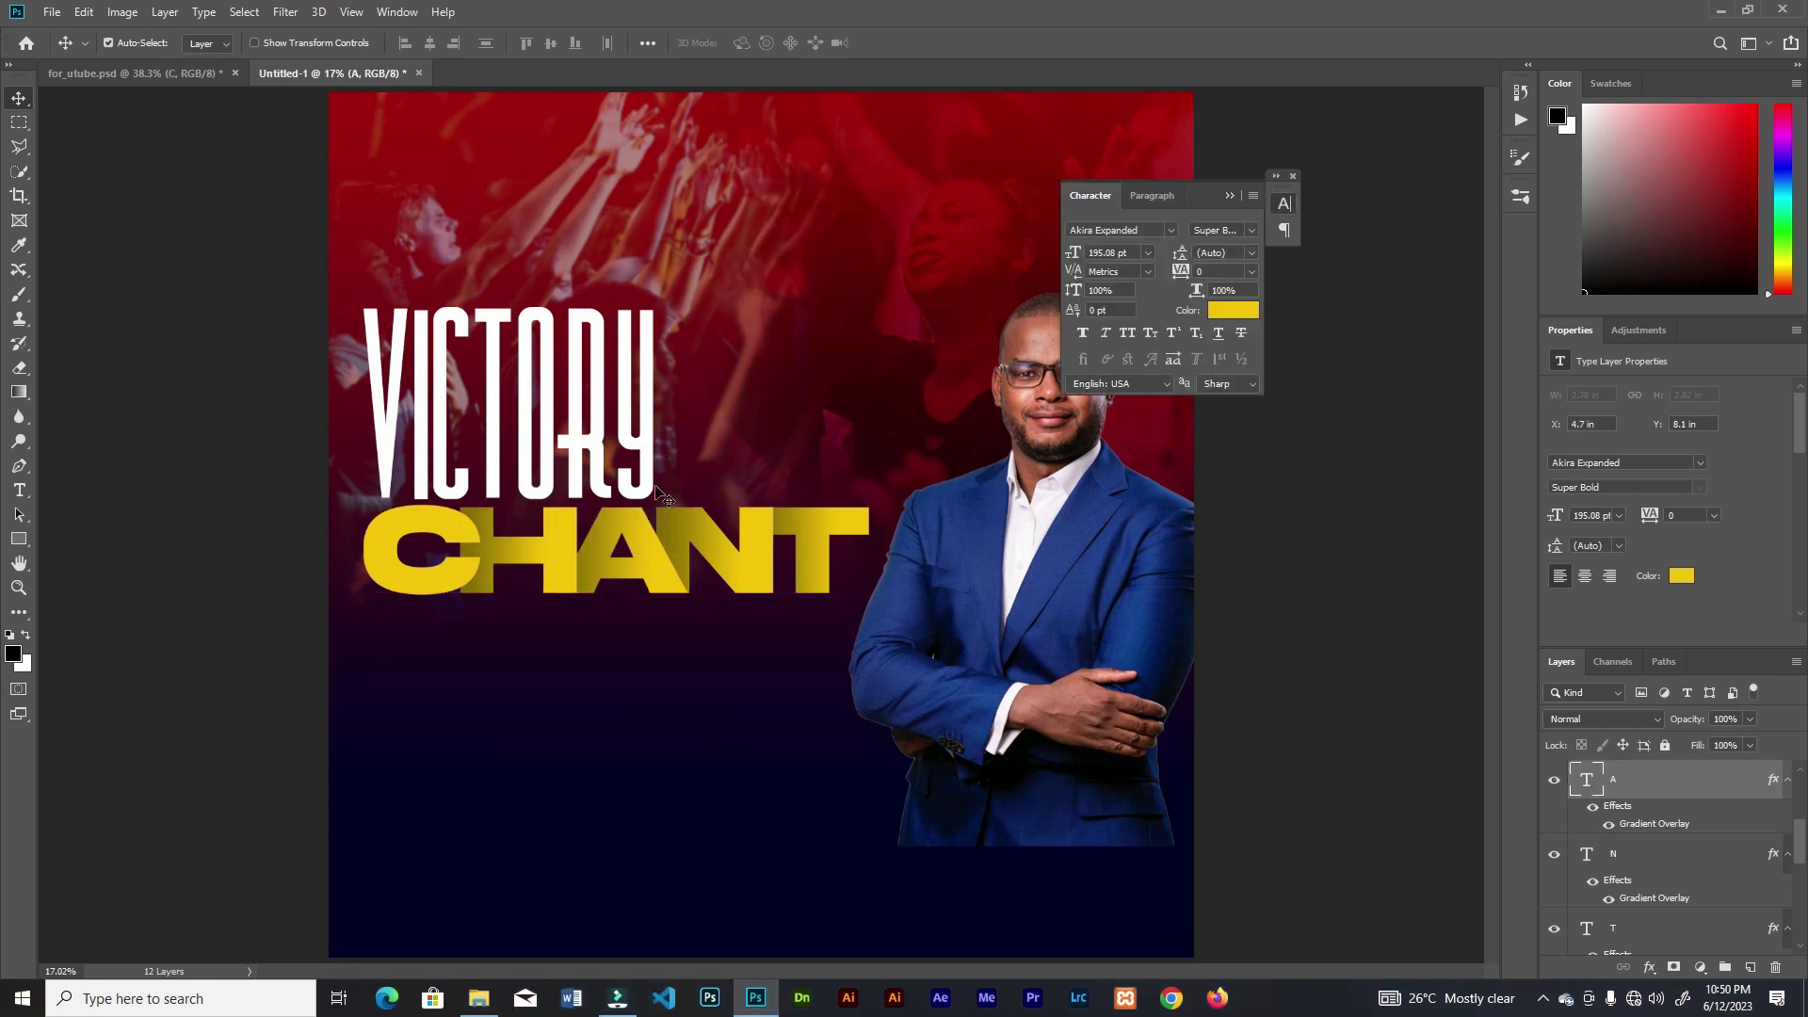
{"action": "key", "text": "t"}
{"action": "left_click", "coordinate": [721, 389]}
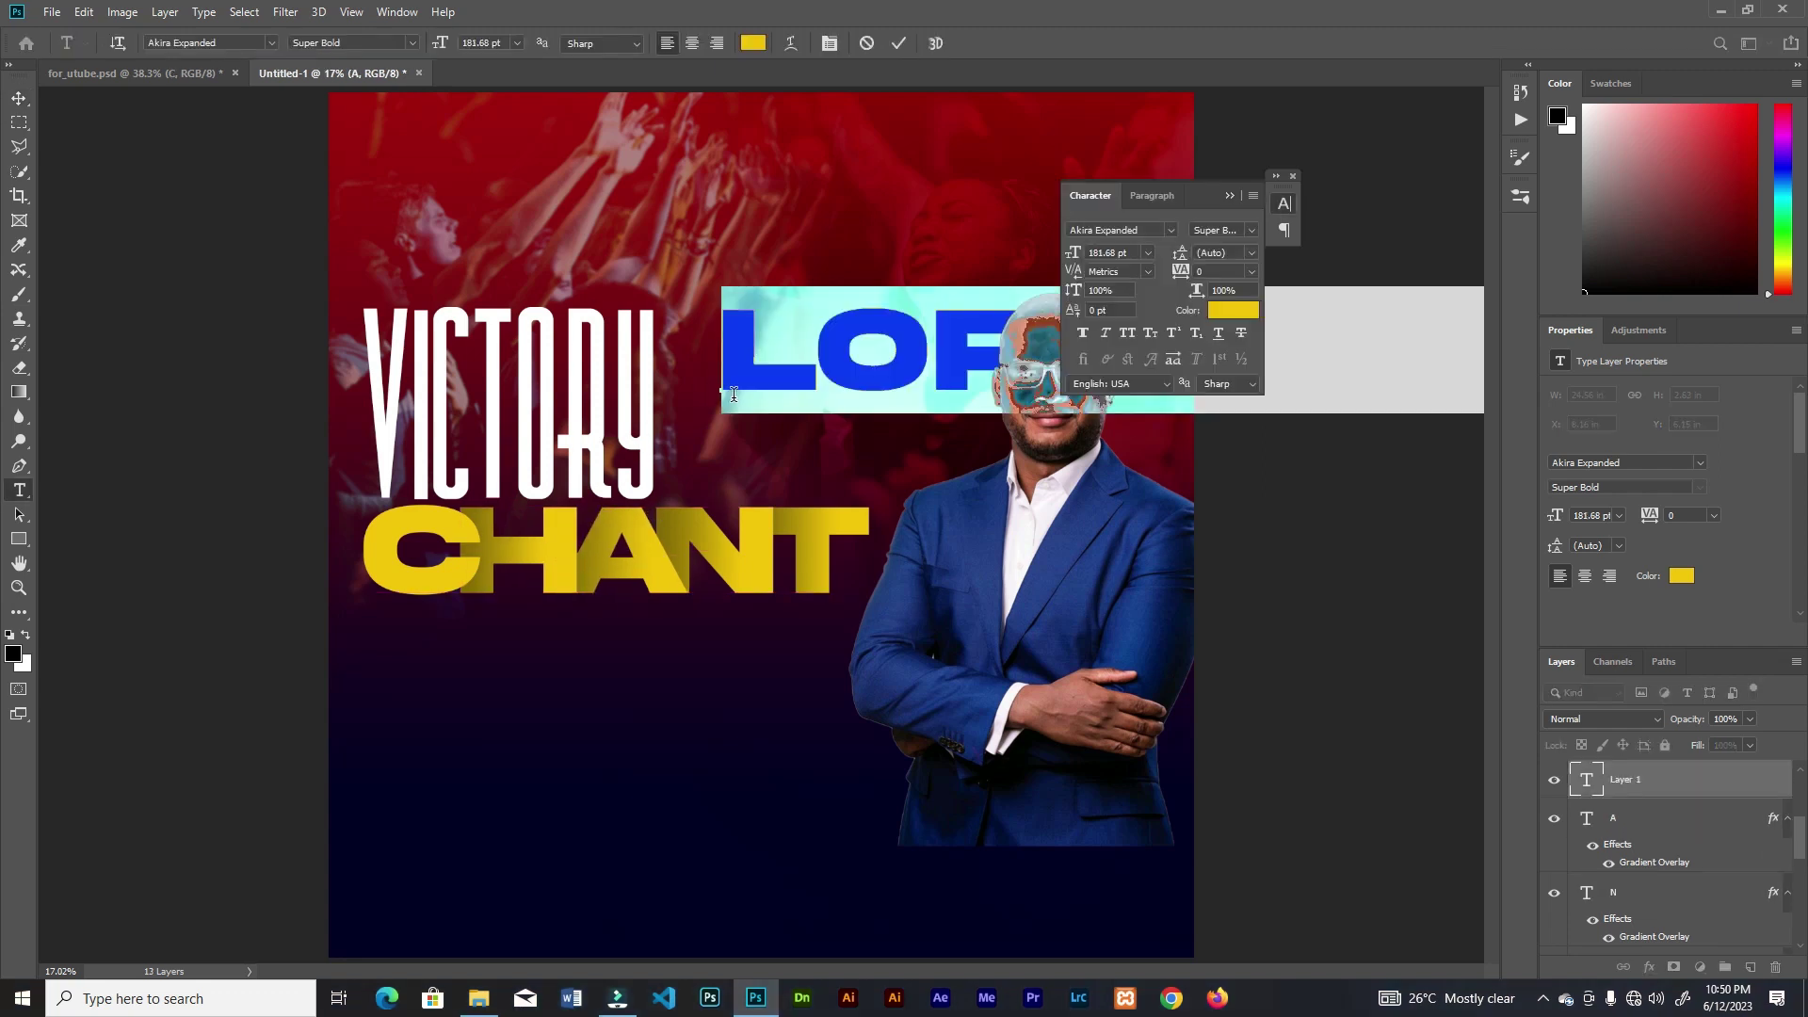
{"action": "type", "text": "2"}
{"action": "key", "text": "ctrl+Return"}
{"action": "key", "text": "v"}
{"action": "left_click_drag", "start_coordinate": [796, 386], "coordinate": [1064, 309]}
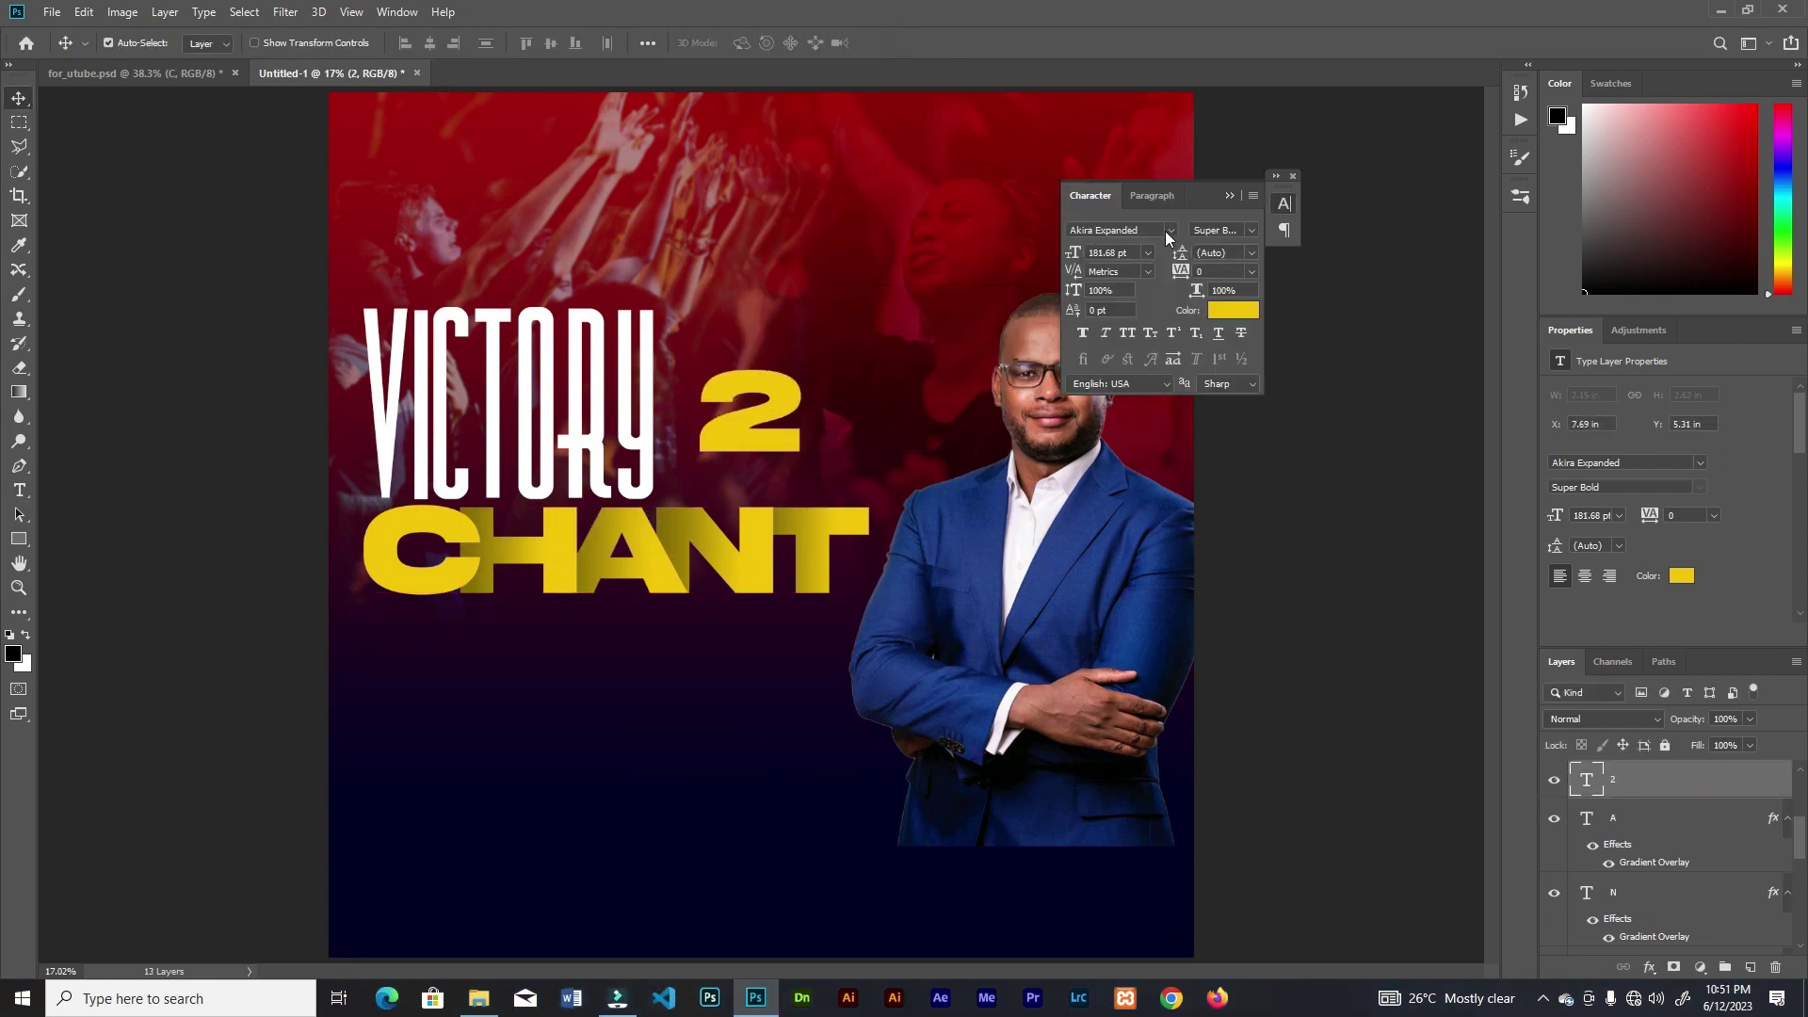
- Set the 2 in Britannic Bold and enlarge it to about 393 pt to match the height of VICTORY
{"action": "left_click", "coordinate": [1170, 231]}
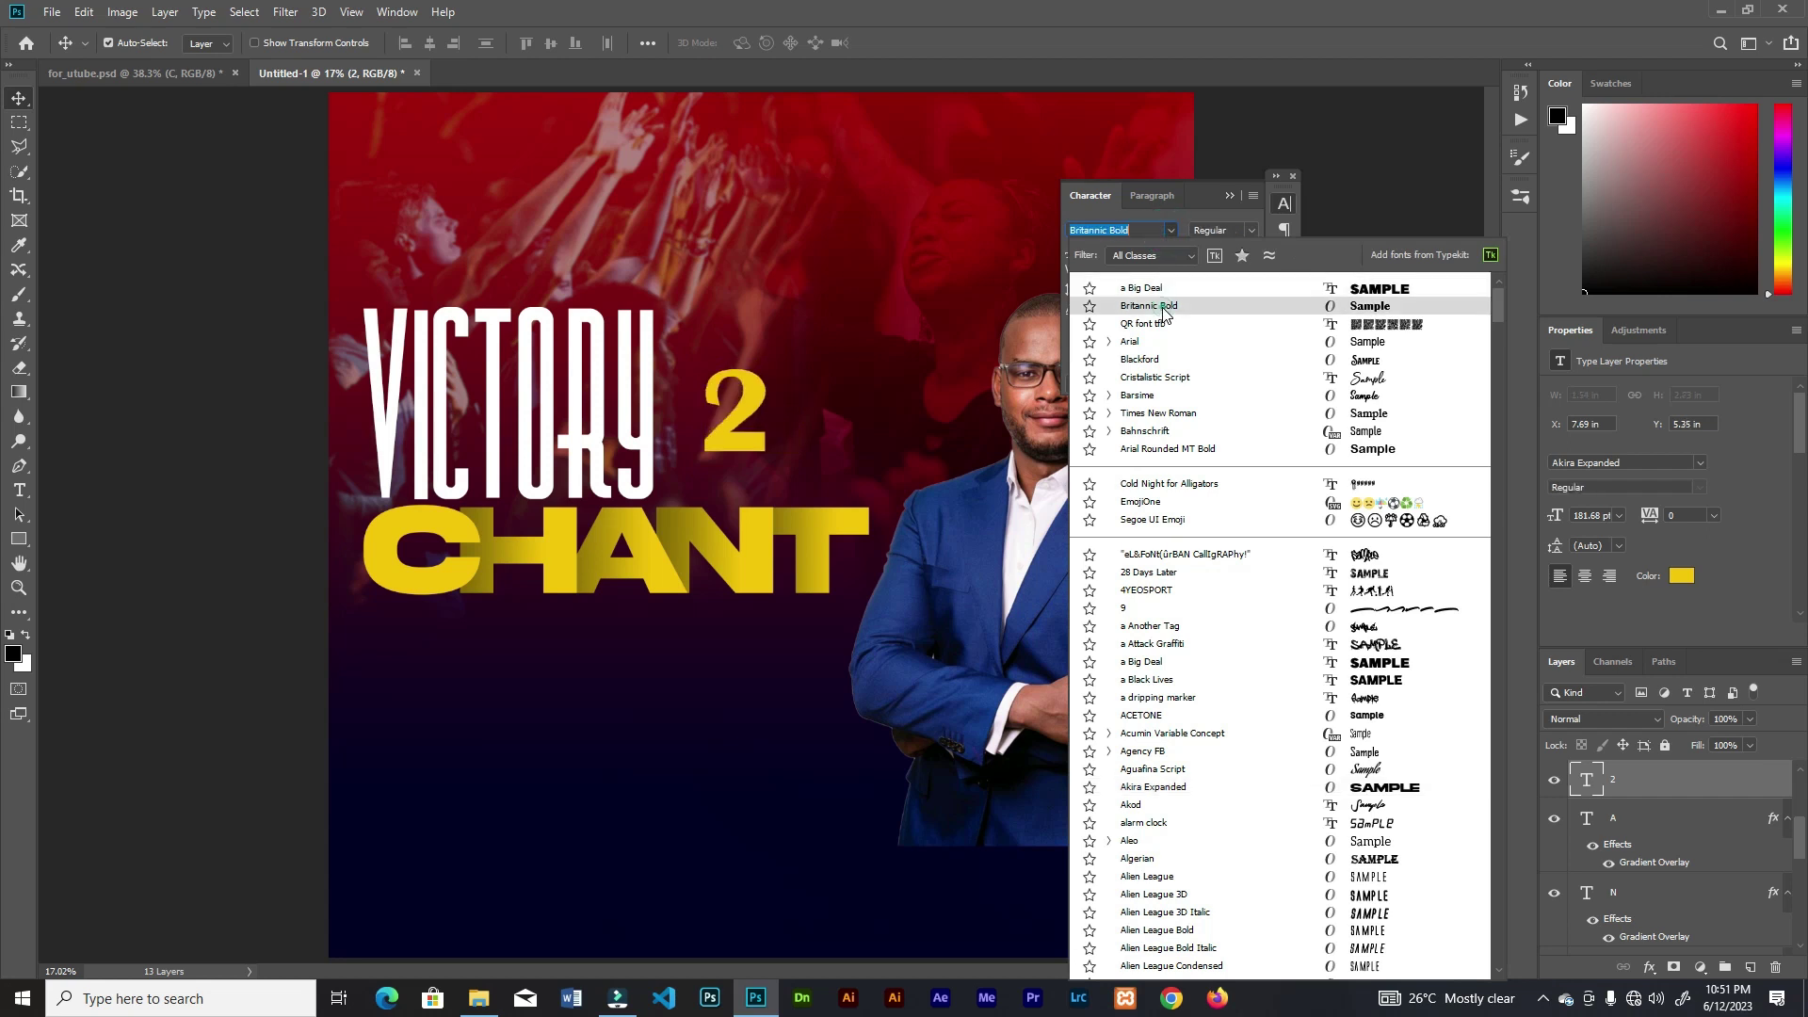
{"action": "left_click", "coordinate": [1163, 314]}
{"action": "key", "text": "ctrl+t"}
{"action": "left_click_drag", "start_coordinate": [767, 350], "coordinate": [829, 270]}
{"action": "left_click", "coordinate": [902, 42]}
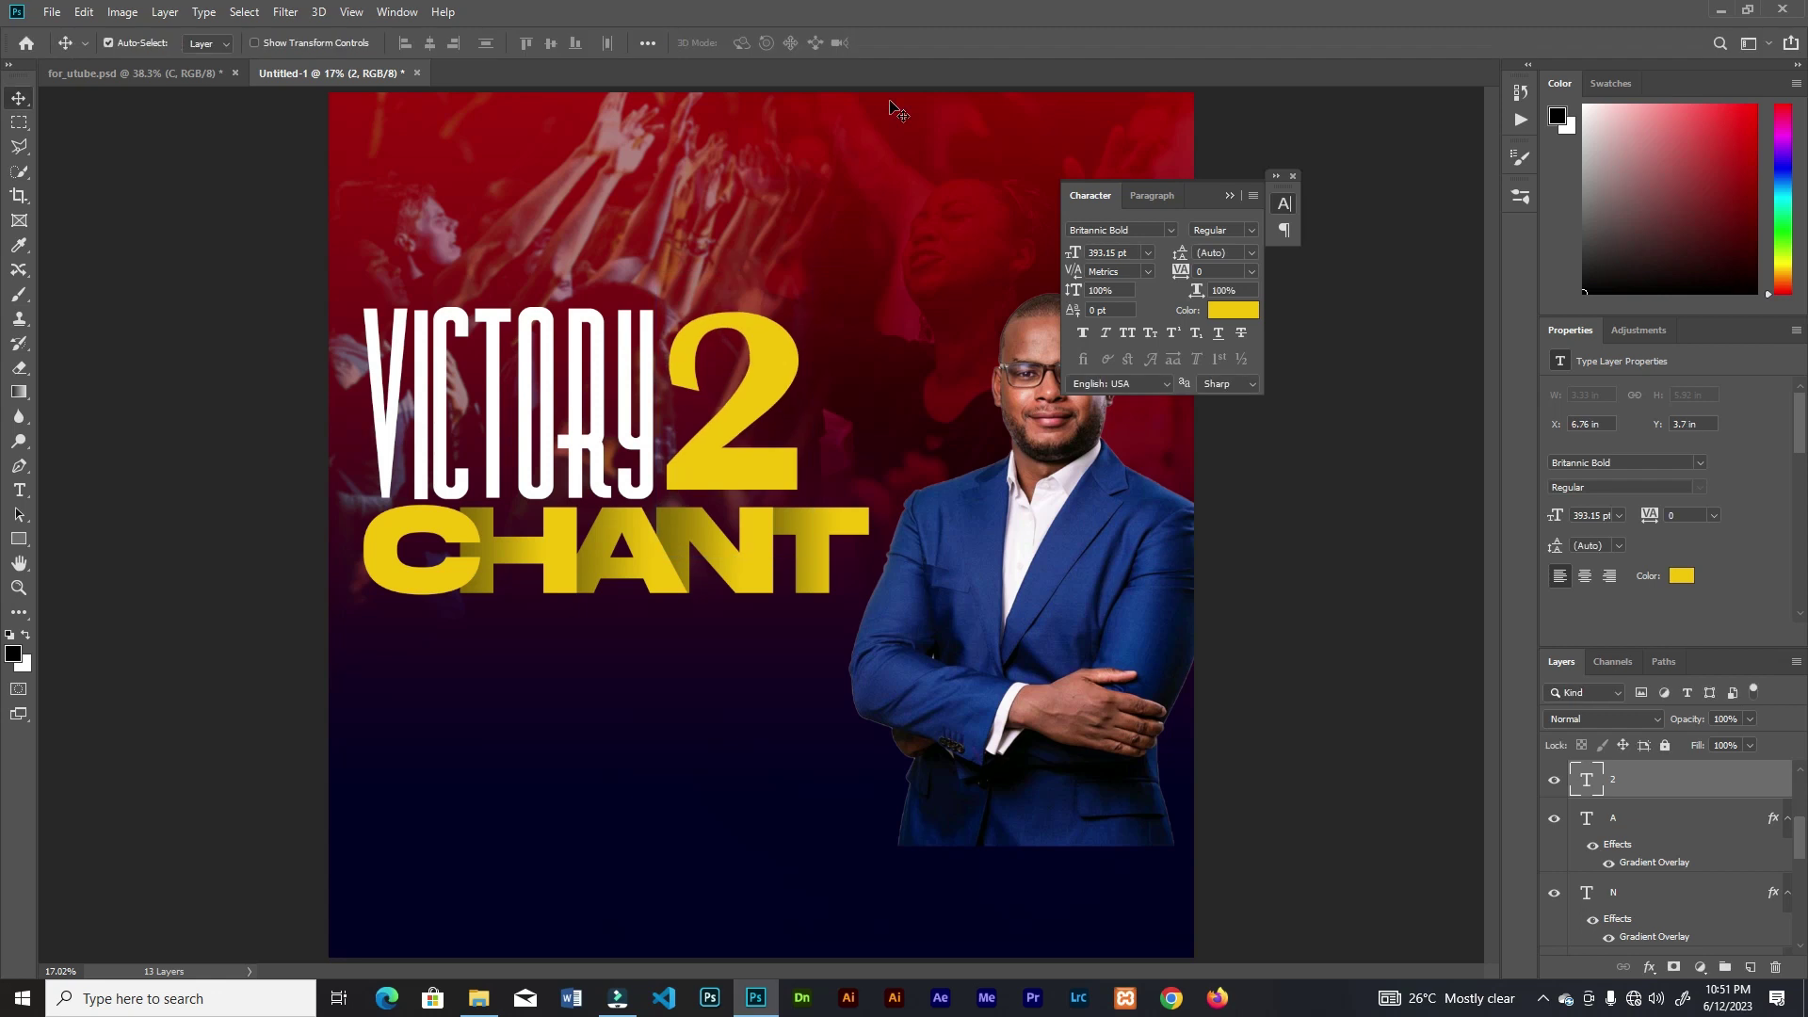
- Add the text "0" to the right of the 2 and set it in the a Big Deal font
{"action": "key", "text": "t"}
{"action": "left_click", "coordinate": [836, 350]}
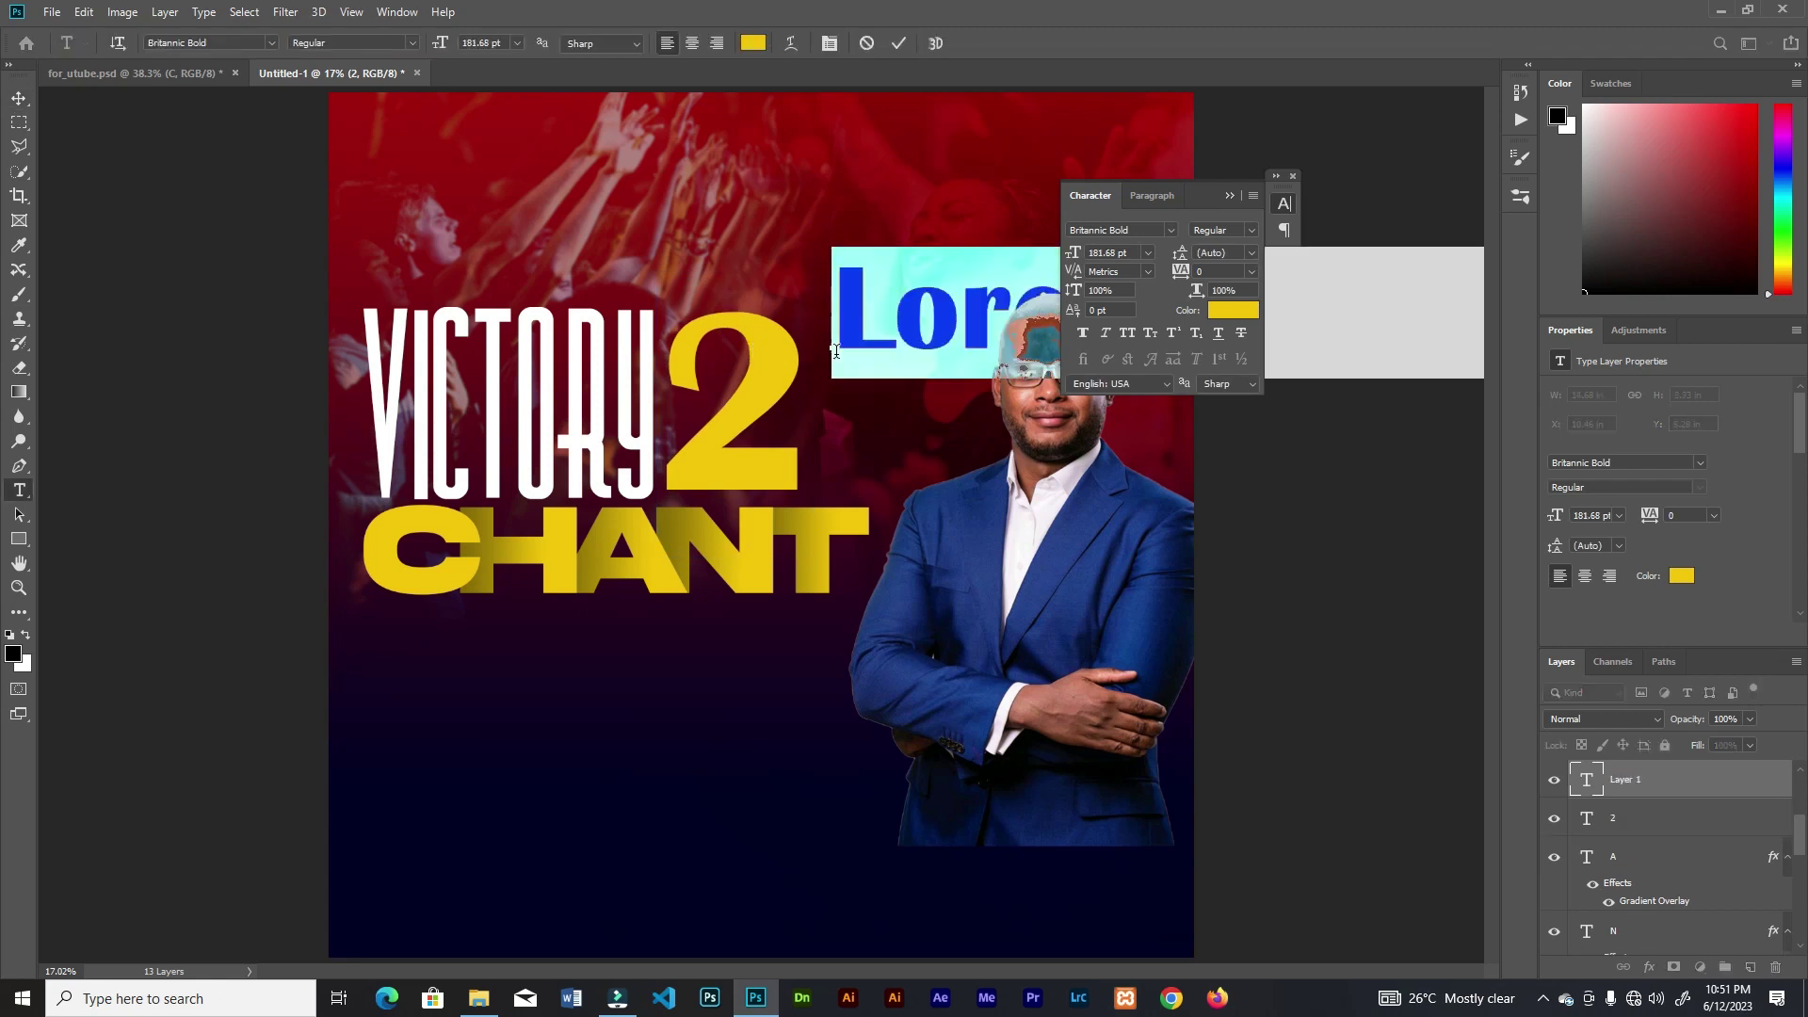
{"action": "type", "text": "0v"}
{"action": "left_click_drag", "start_coordinate": [888, 305], "coordinate": [869, 356]}
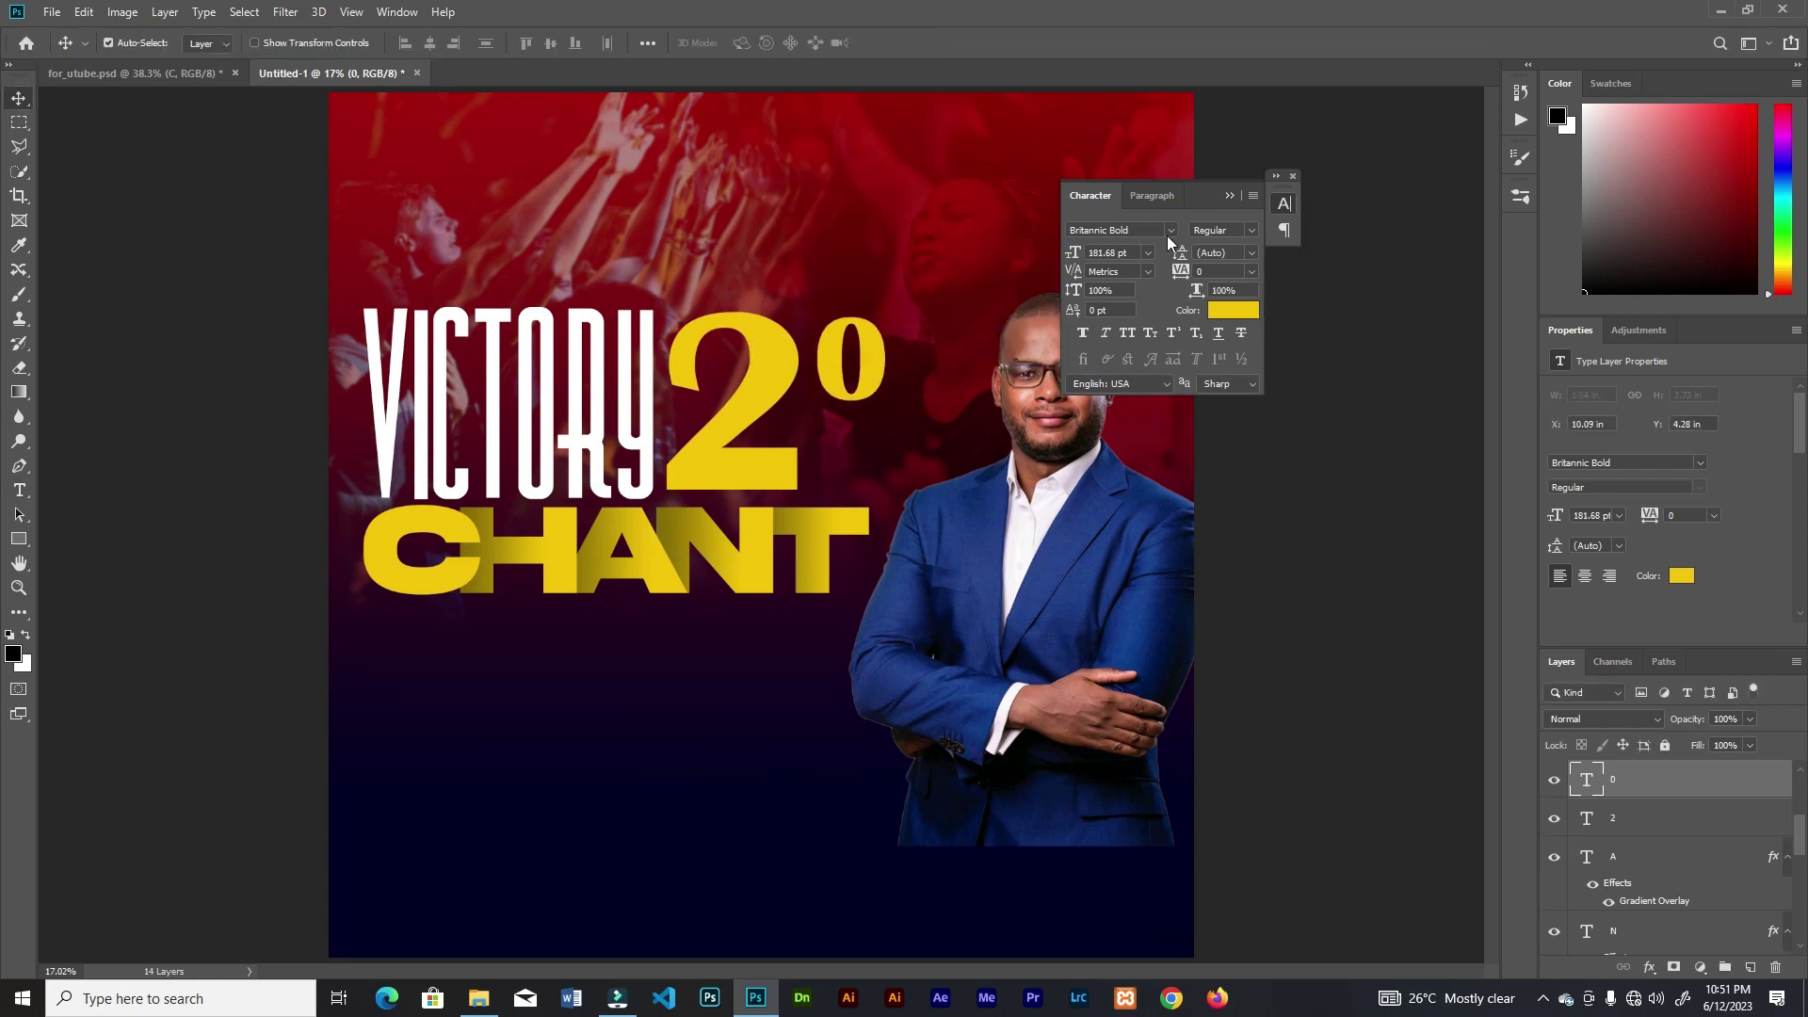
{"action": "left_click", "coordinate": [1169, 233]}
{"action": "left_click", "coordinate": [1145, 306]}
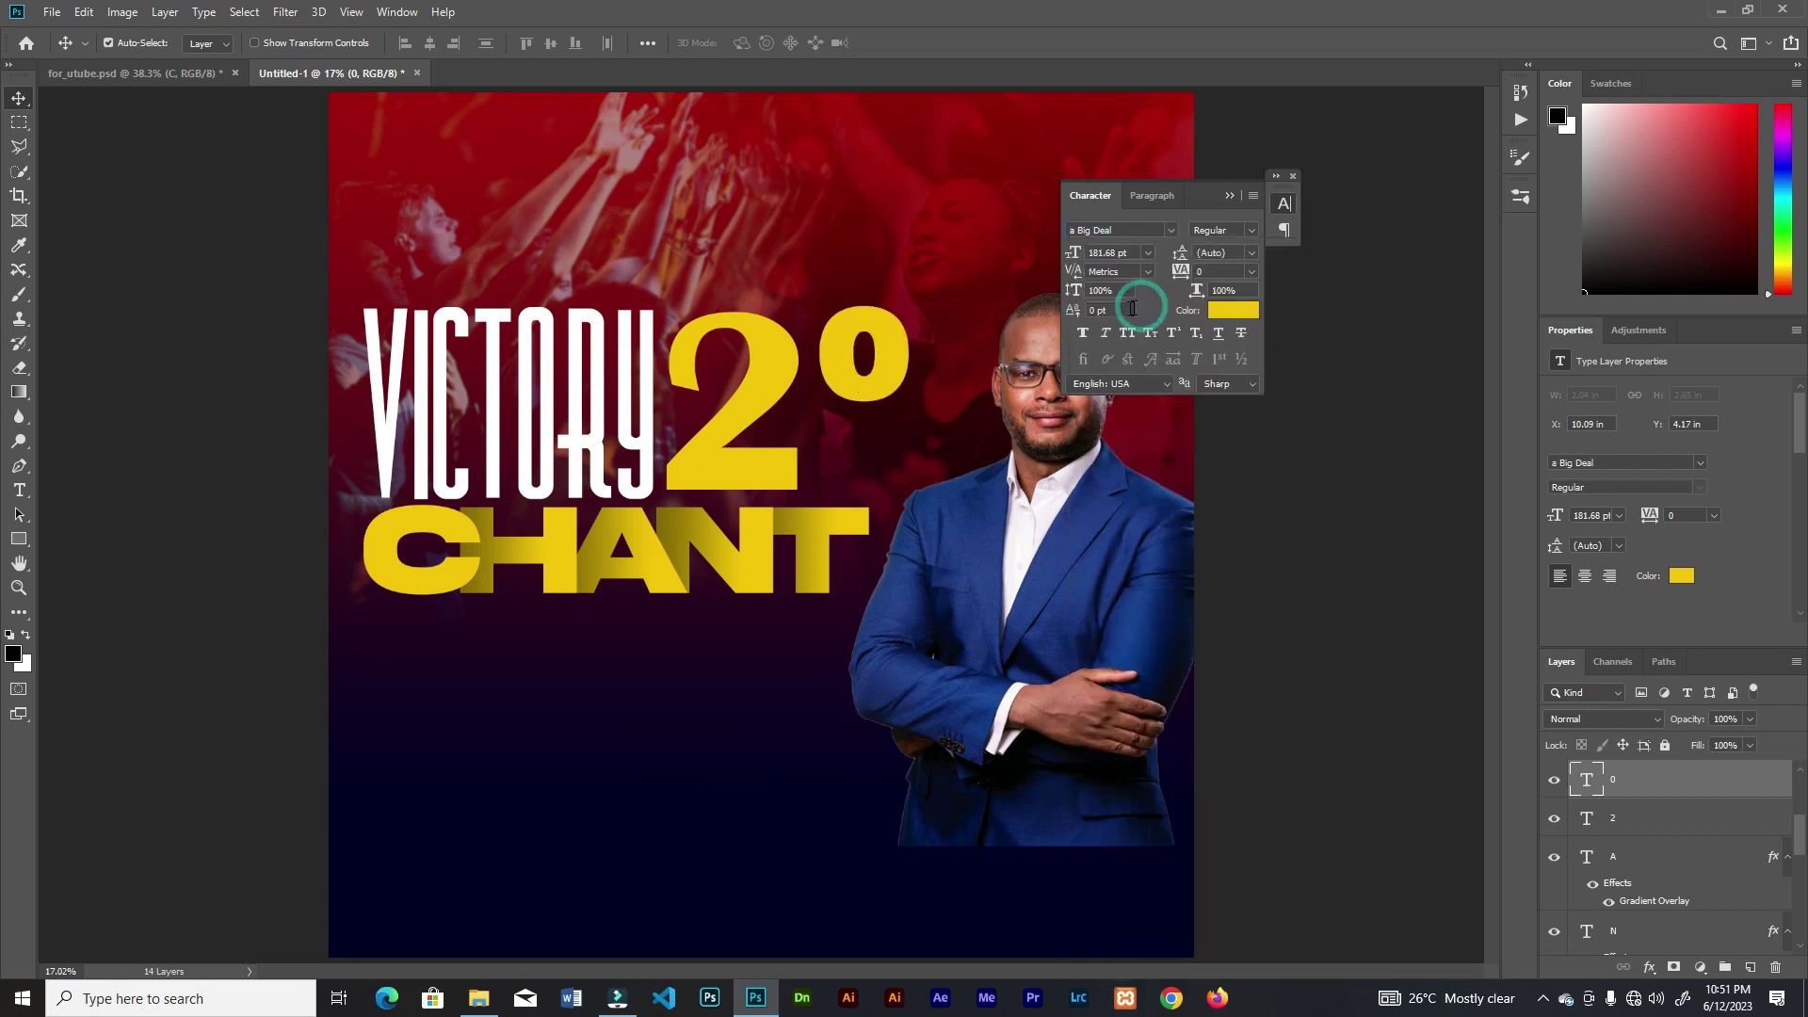
- Scale the 0 down to about 161.55 pt and place it against the upper right of the 2
{"action": "left_click_drag", "start_coordinate": [885, 350], "coordinate": [896, 297]}
{"action": "key", "text": "ctrl+t"}
{"action": "key", "text": "Left"}
{"action": "key", "text": "Left"}
{"action": "key", "text": "Left"}
{"action": "key", "text": "Down"}
{"action": "key", "text": "Right"}
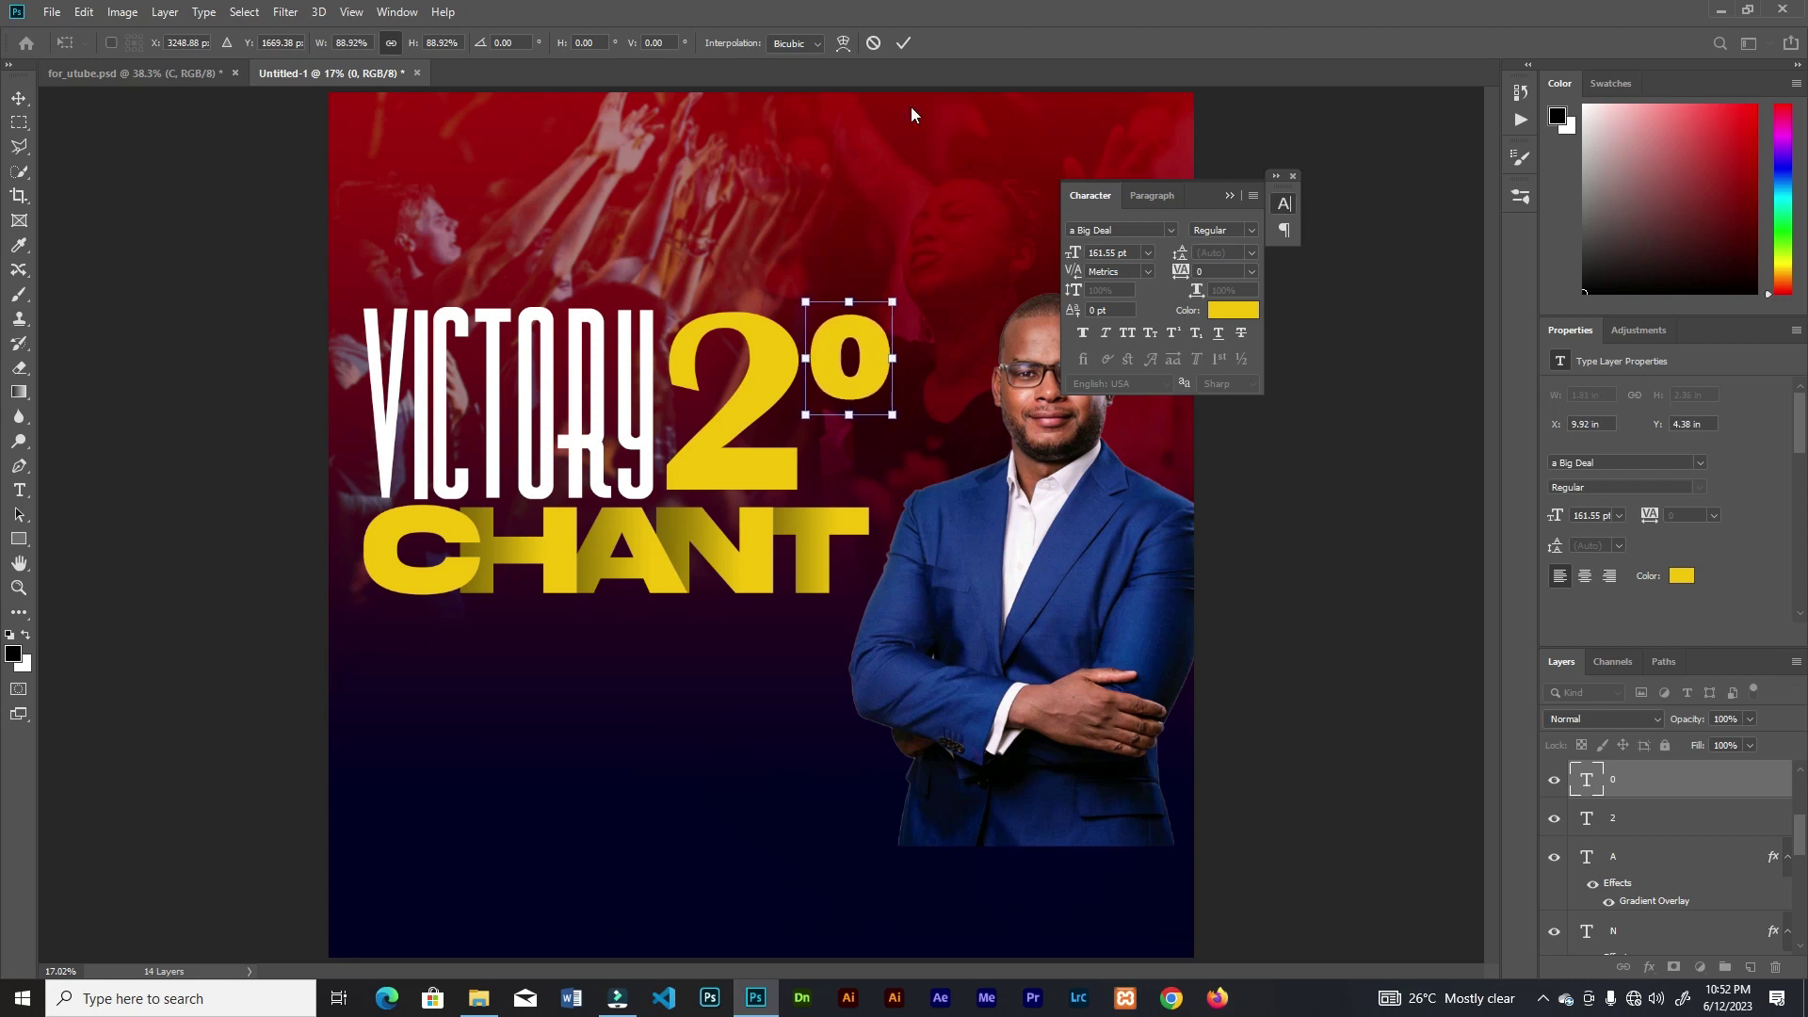
{"action": "left_click", "coordinate": [903, 43]}
- Change the 0's text color to white (ffffff)
{"action": "left_click", "coordinate": [1236, 319]}
{"action": "left_click", "coordinate": [1283, 415]}
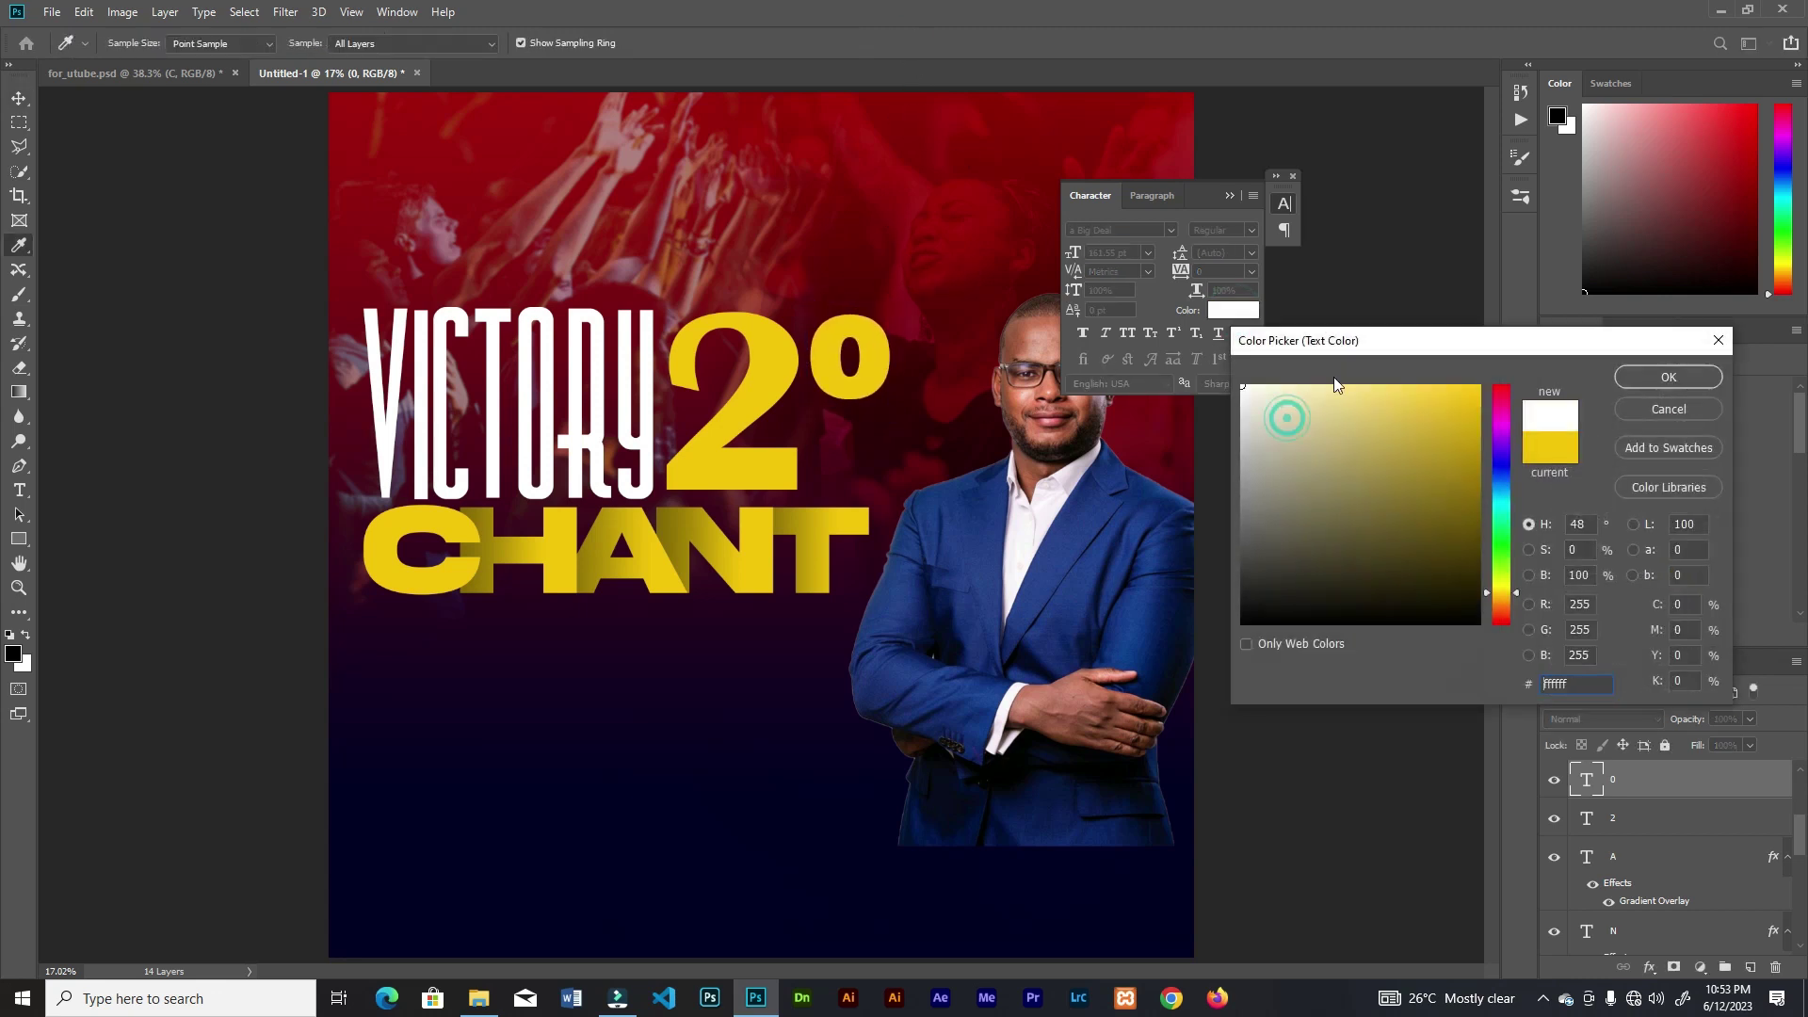
{"action": "left_click", "coordinate": [1667, 376]}
- Duplicate the 0 directly below itself and change the copy to "3"
{"action": "left_click_drag", "start_coordinate": [874, 372], "coordinate": [875, 471]}
{"action": "key", "text": "t"}
{"action": "double_click", "coordinate": [875, 452]}
{"action": "type", "text": "3"}
{"action": "key", "text": "ctrl+Return"}
{"action": "key", "text": "v"}
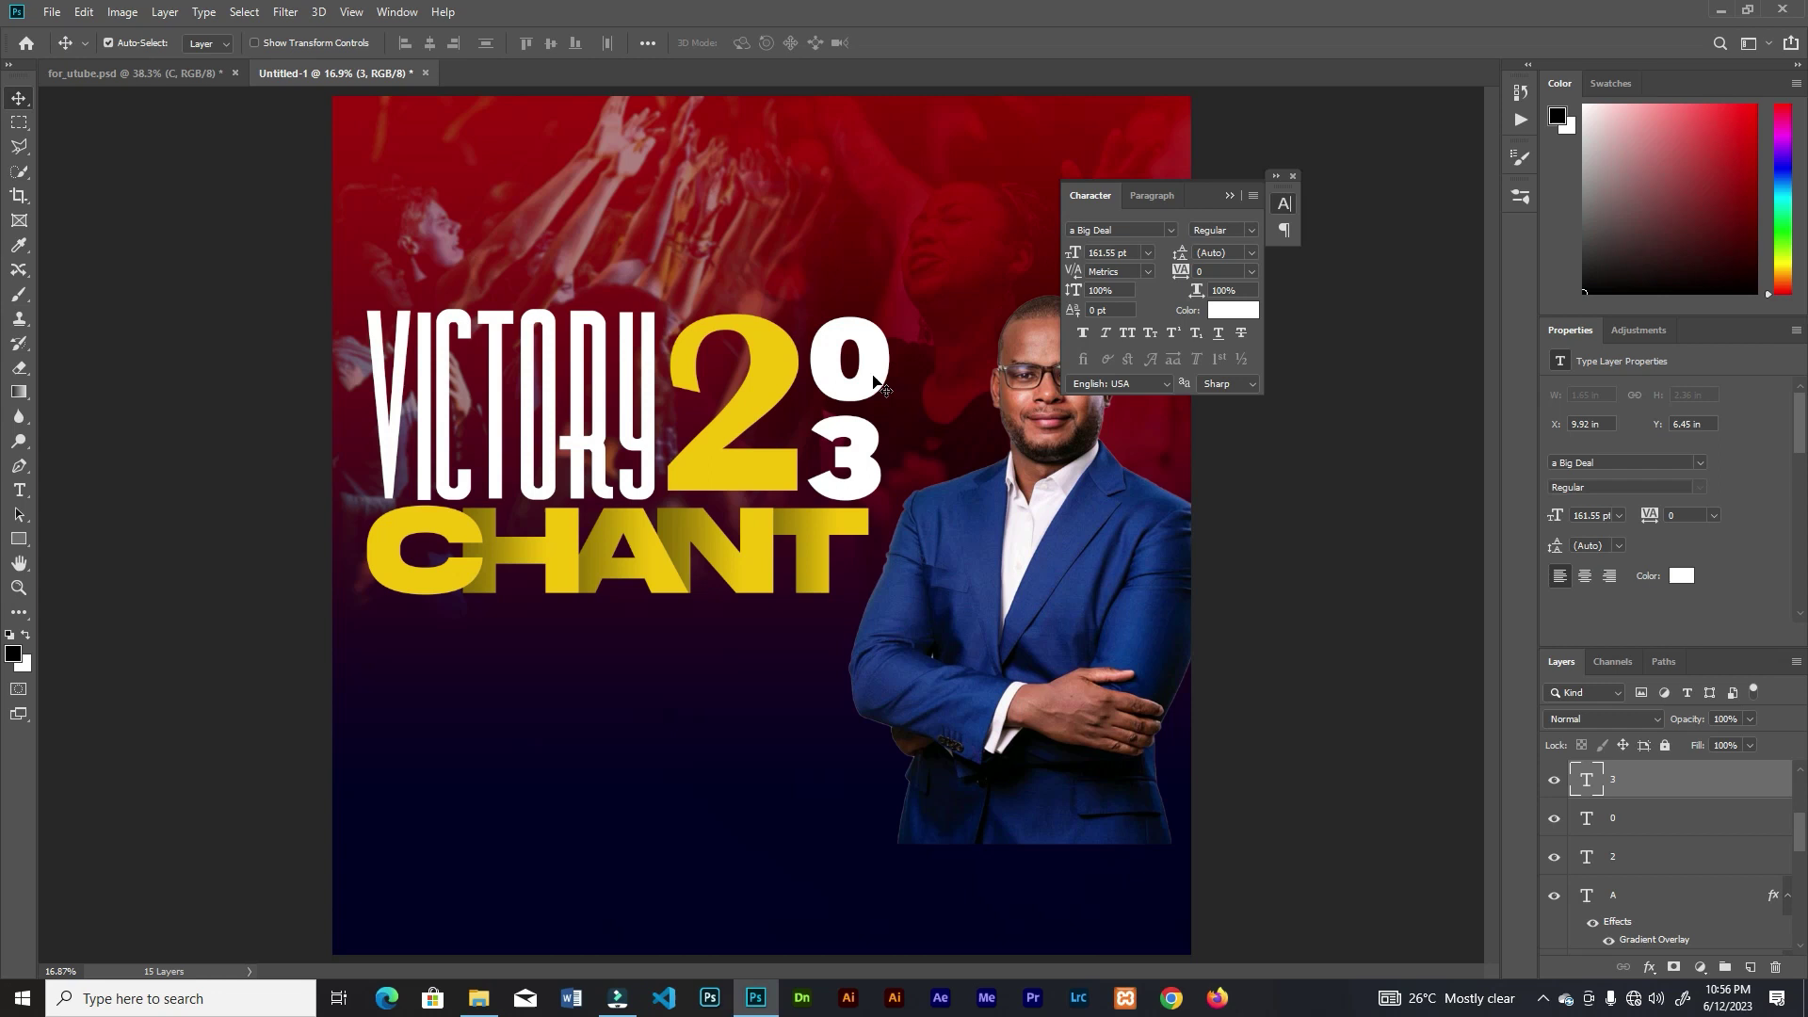
- Draw a rectangle about 332 × 123 px bridging the foot of the 2 and the 3
{"action": "key", "text": "ctrl+plus"}
{"action": "key", "text": "ctrl+plus"}
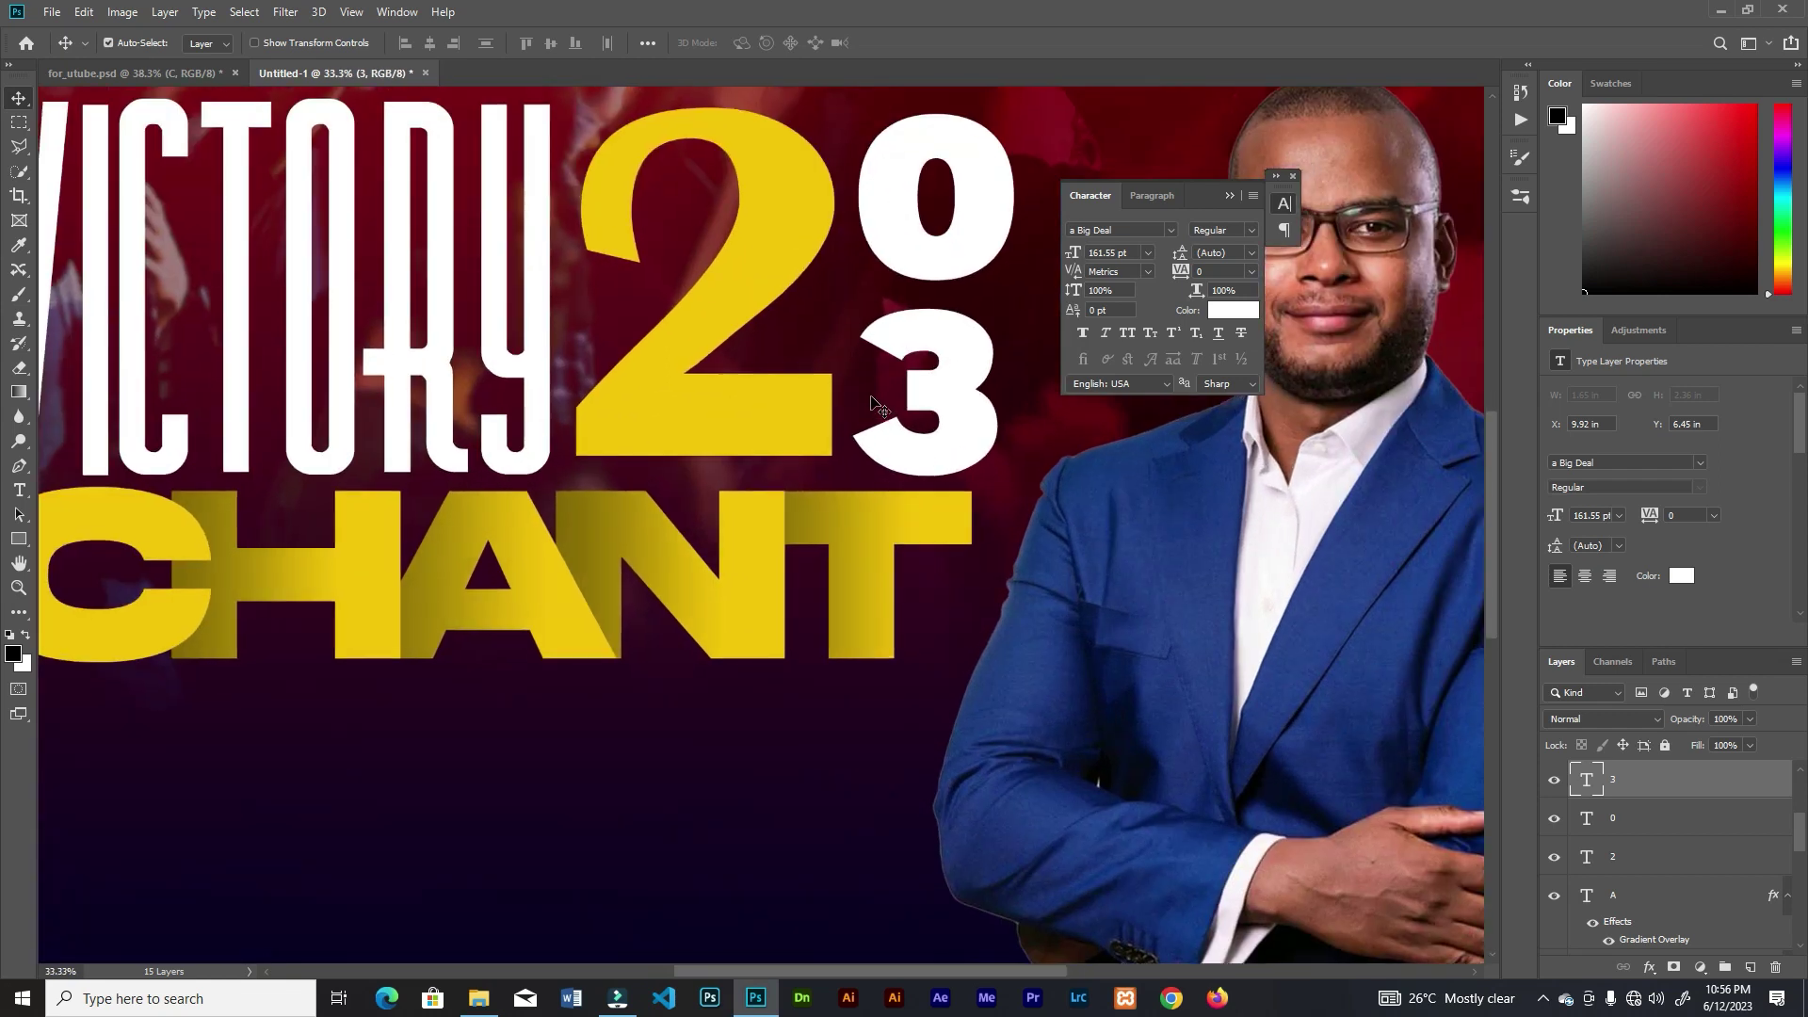
{"action": "left_click_drag", "start_coordinate": [838, 459], "coordinate": [767, 606]}
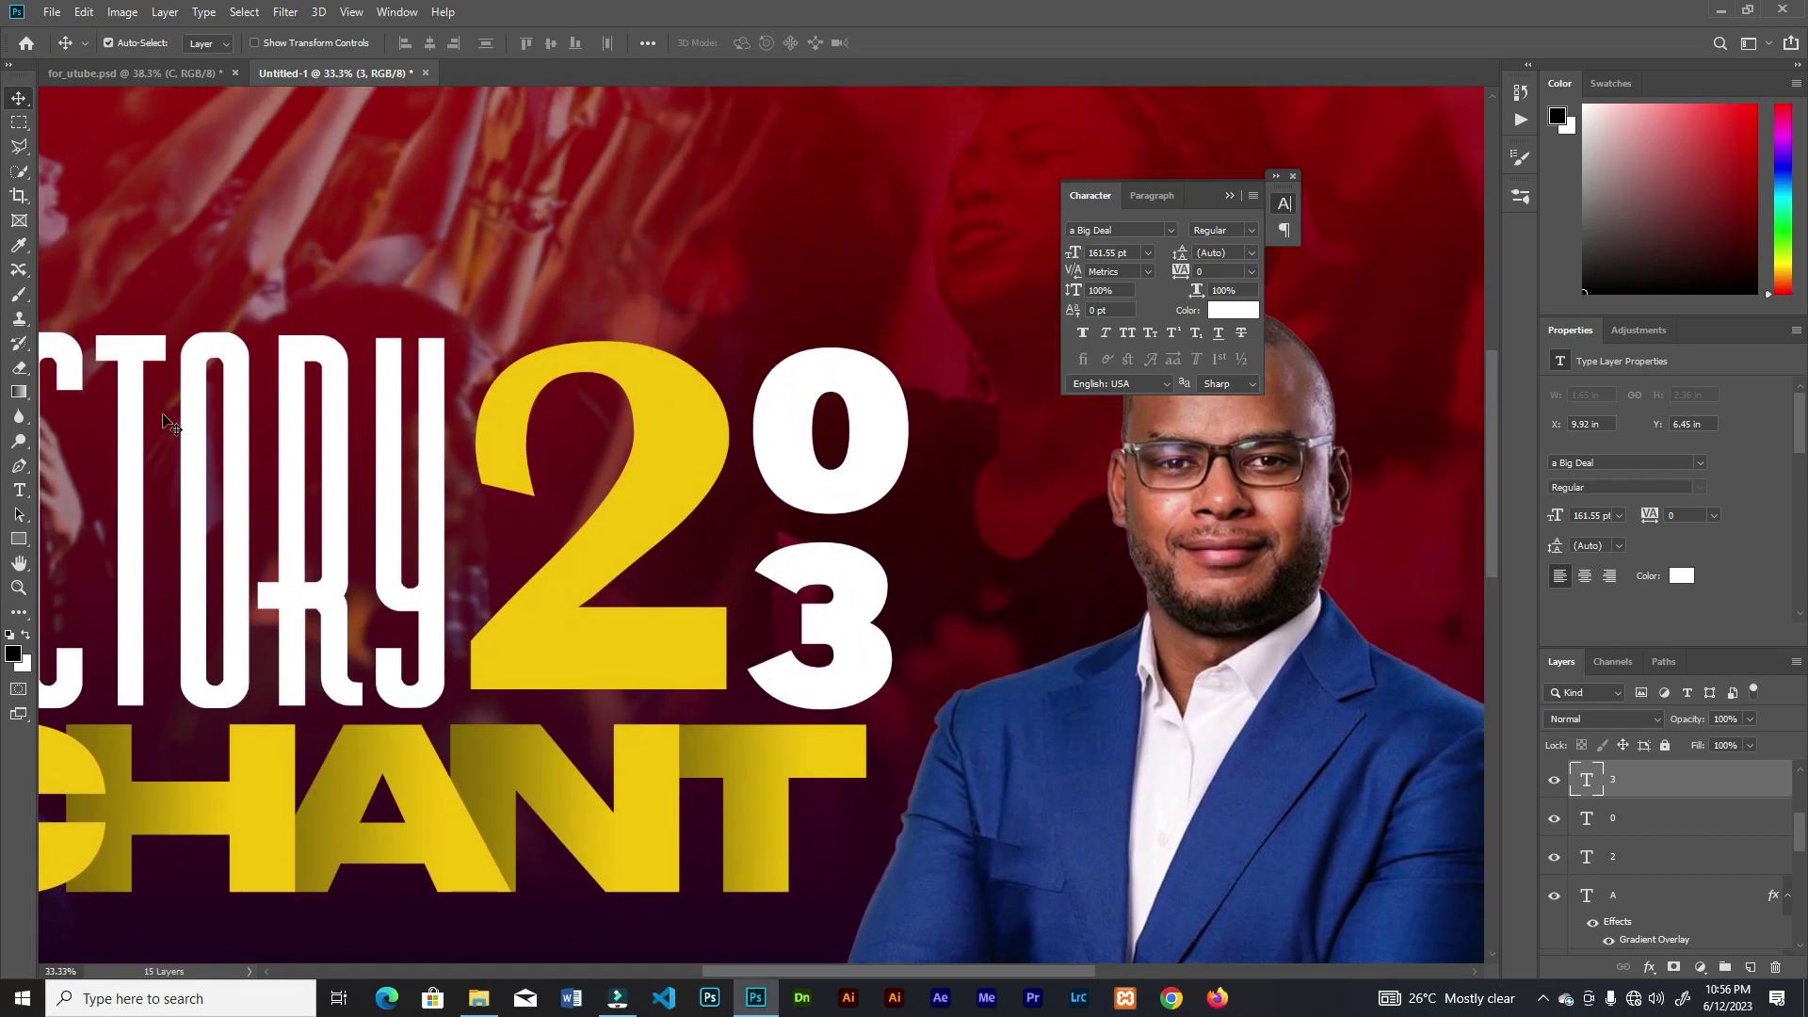
{"action": "left_click", "coordinate": [25, 539]}
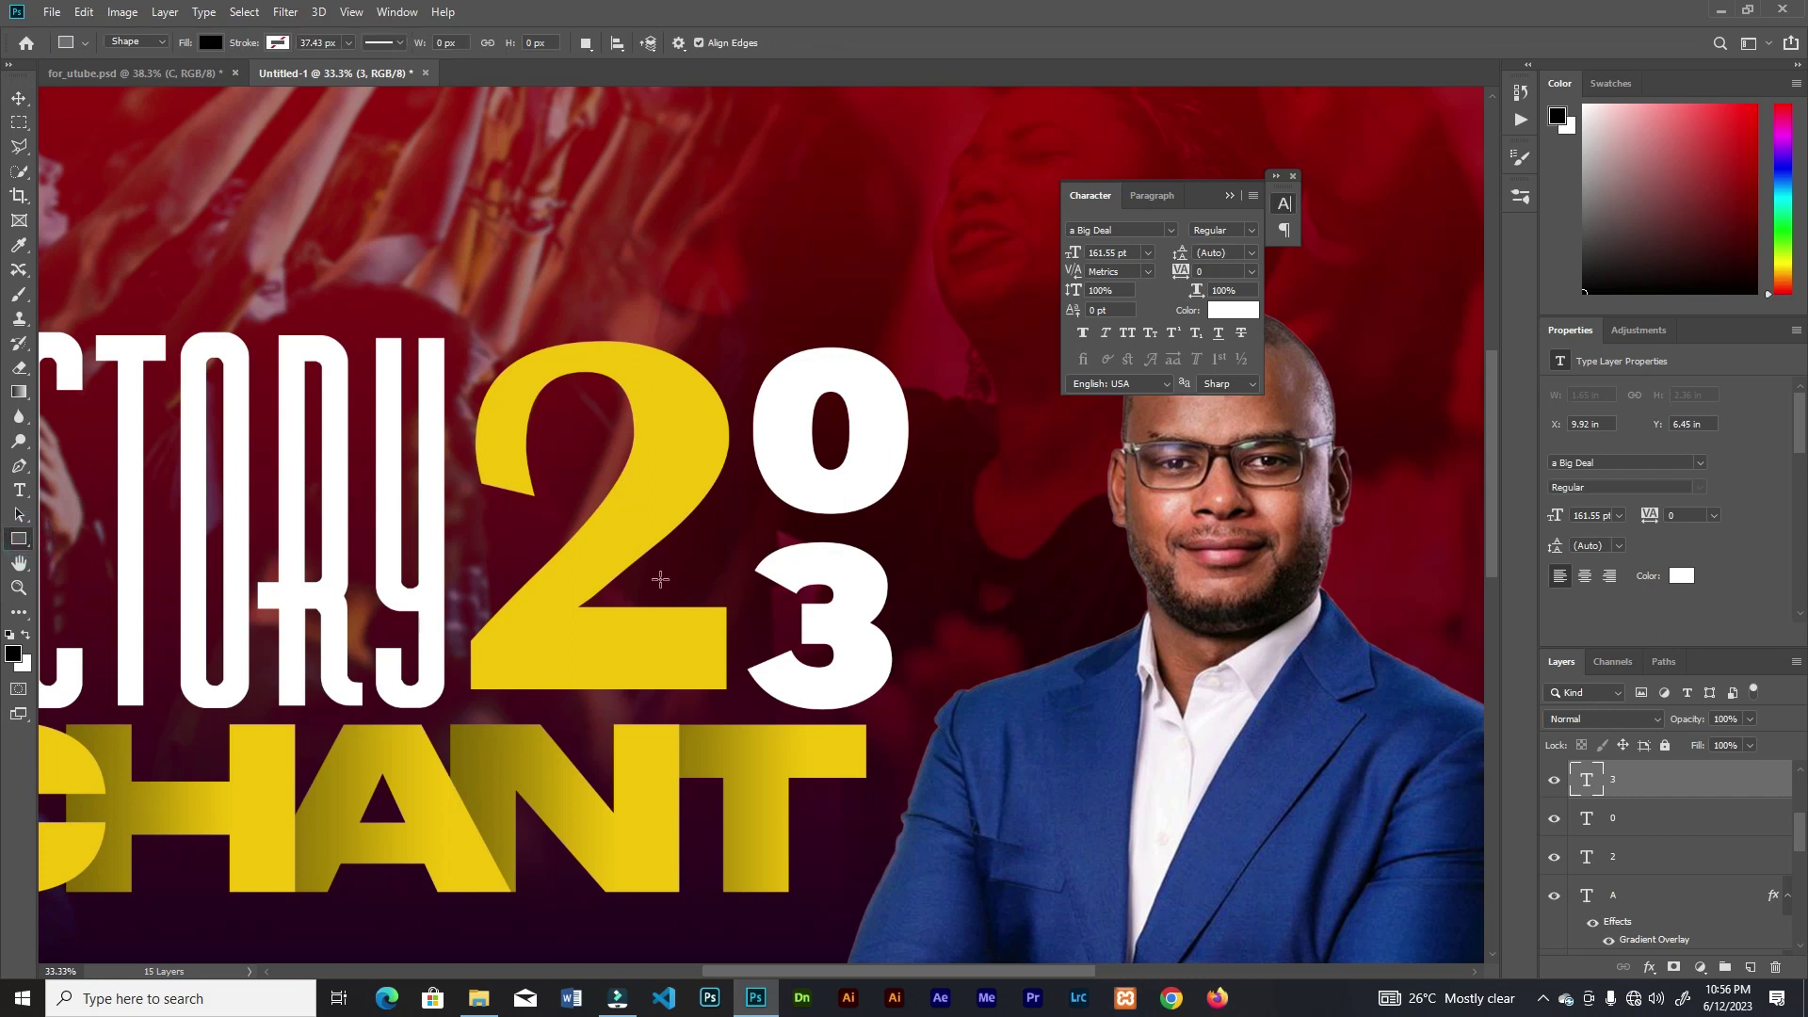
{"action": "left_click_drag", "start_coordinate": [789, 653], "coordinate": [687, 690]}
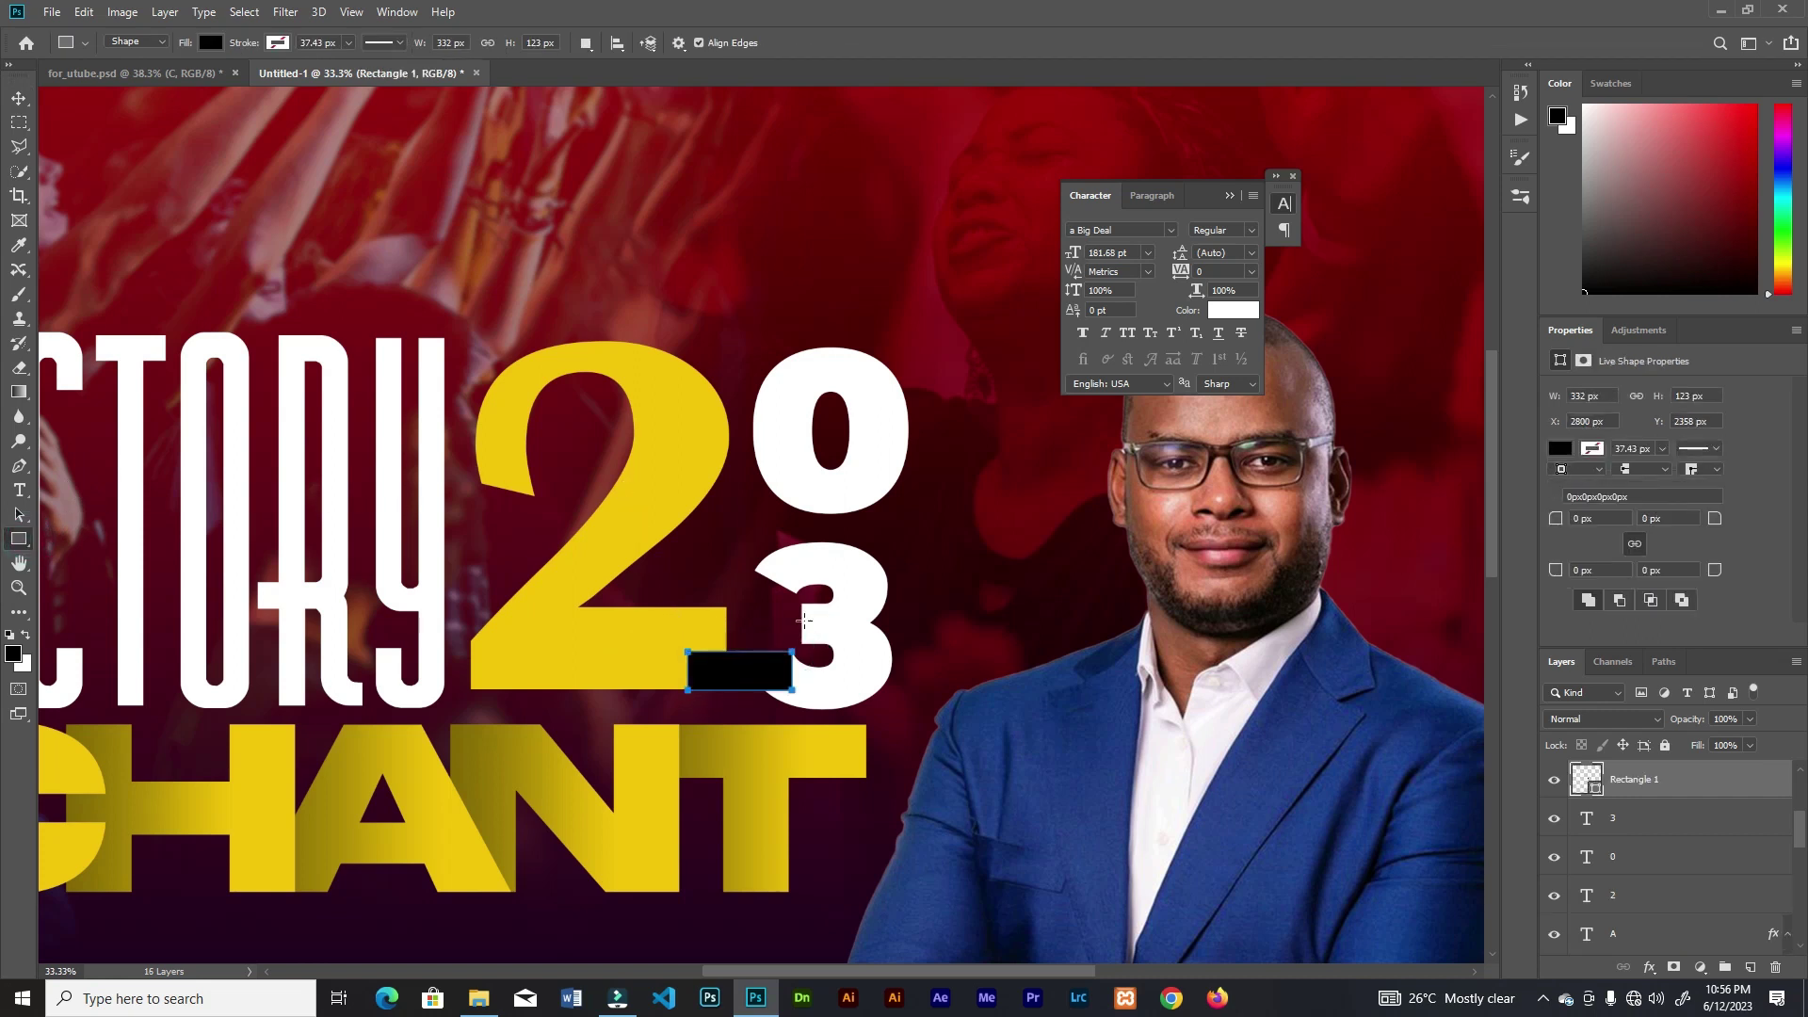
- Nudge the rectangle up 4 px so its lower edge lines up with the base of the 2
{"action": "key", "text": "ctrl+plus"}
{"action": "key", "text": "v"}
{"action": "key", "text": "Up"}
{"action": "key", "text": "Up"}
{"action": "key", "text": "Up"}
{"action": "key", "text": "Up"}
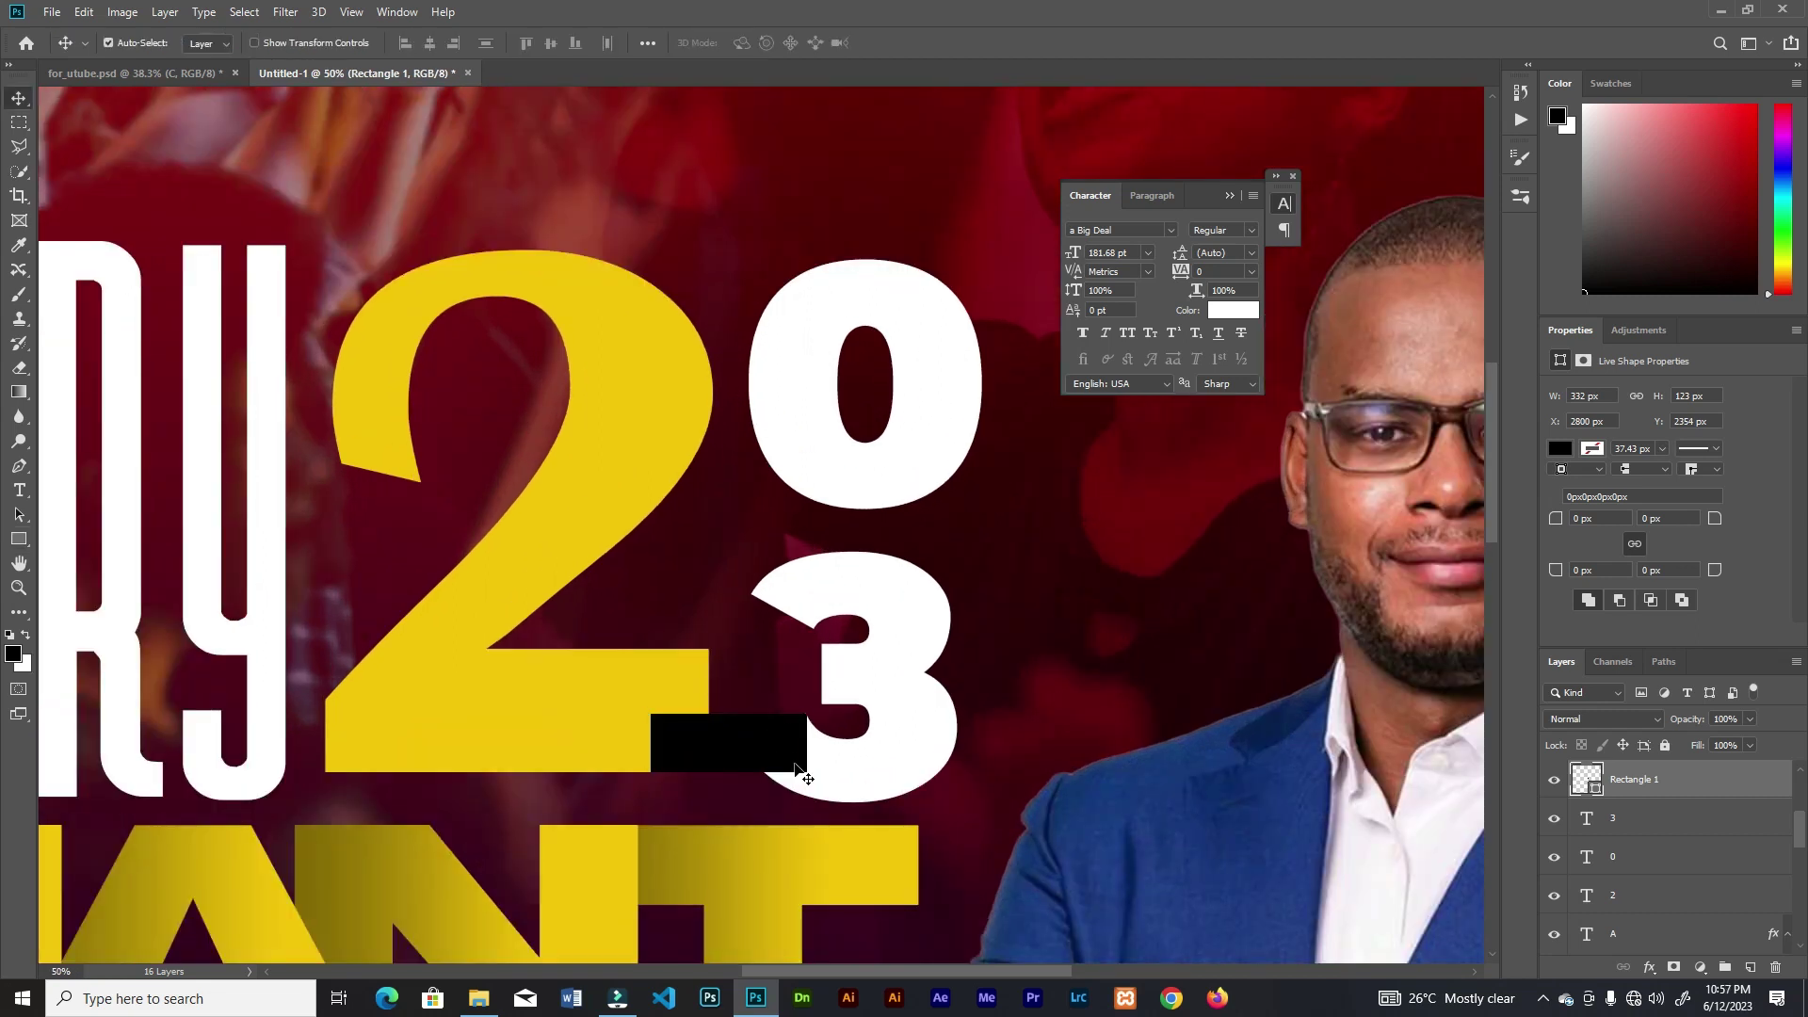
- Fill the rectangle with a linear gradient at an angle of 0°
{"action": "left_click", "coordinate": [1560, 450]}
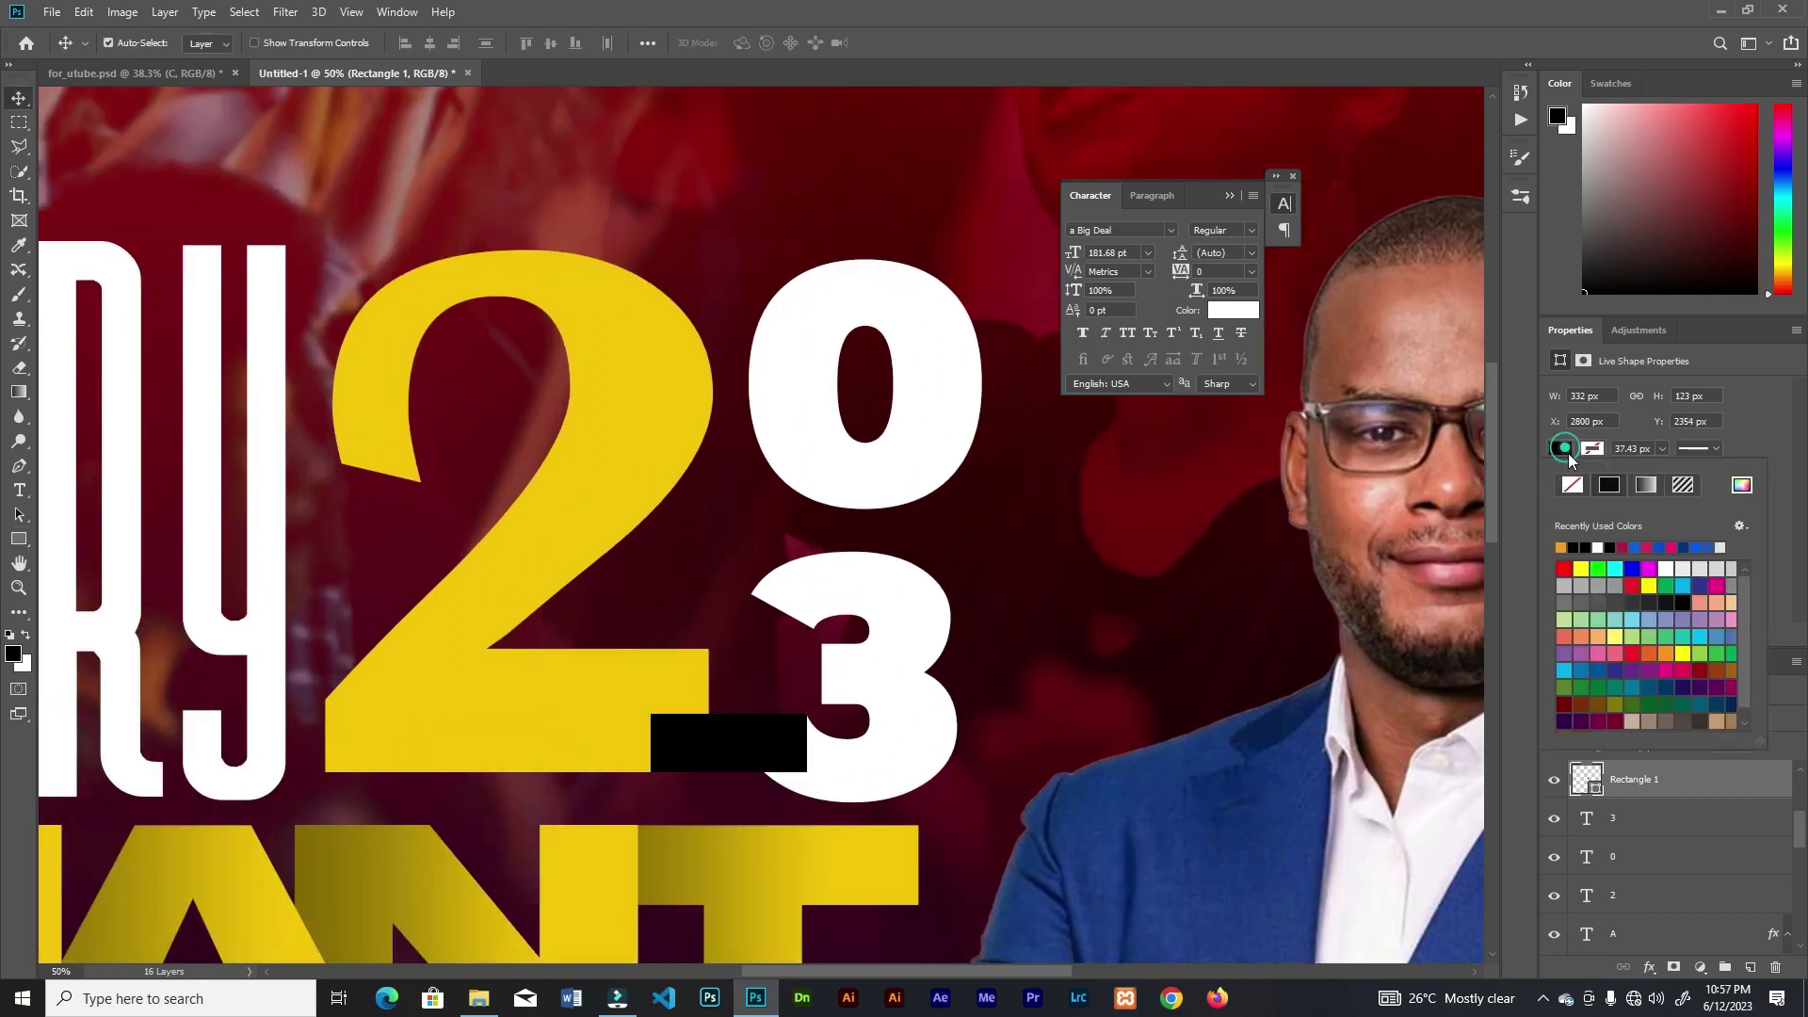
{"action": "left_click", "coordinate": [1643, 487]}
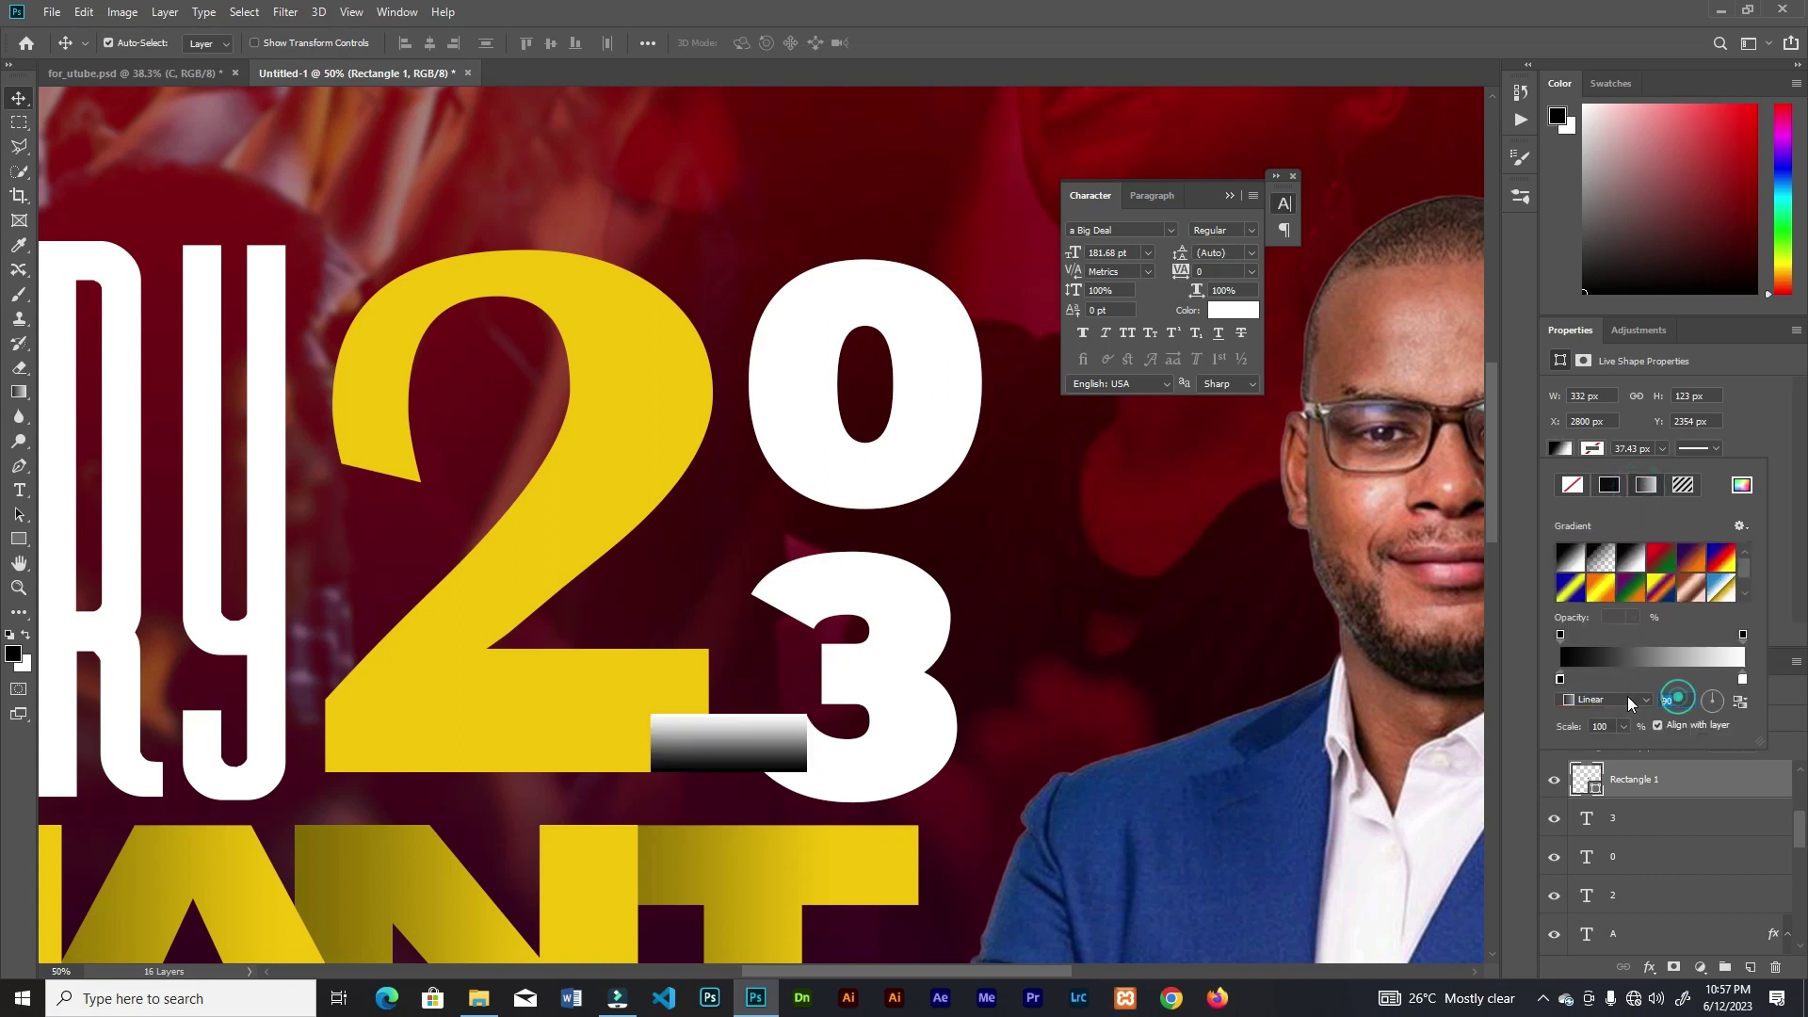
{"action": "type", "text": "0"}
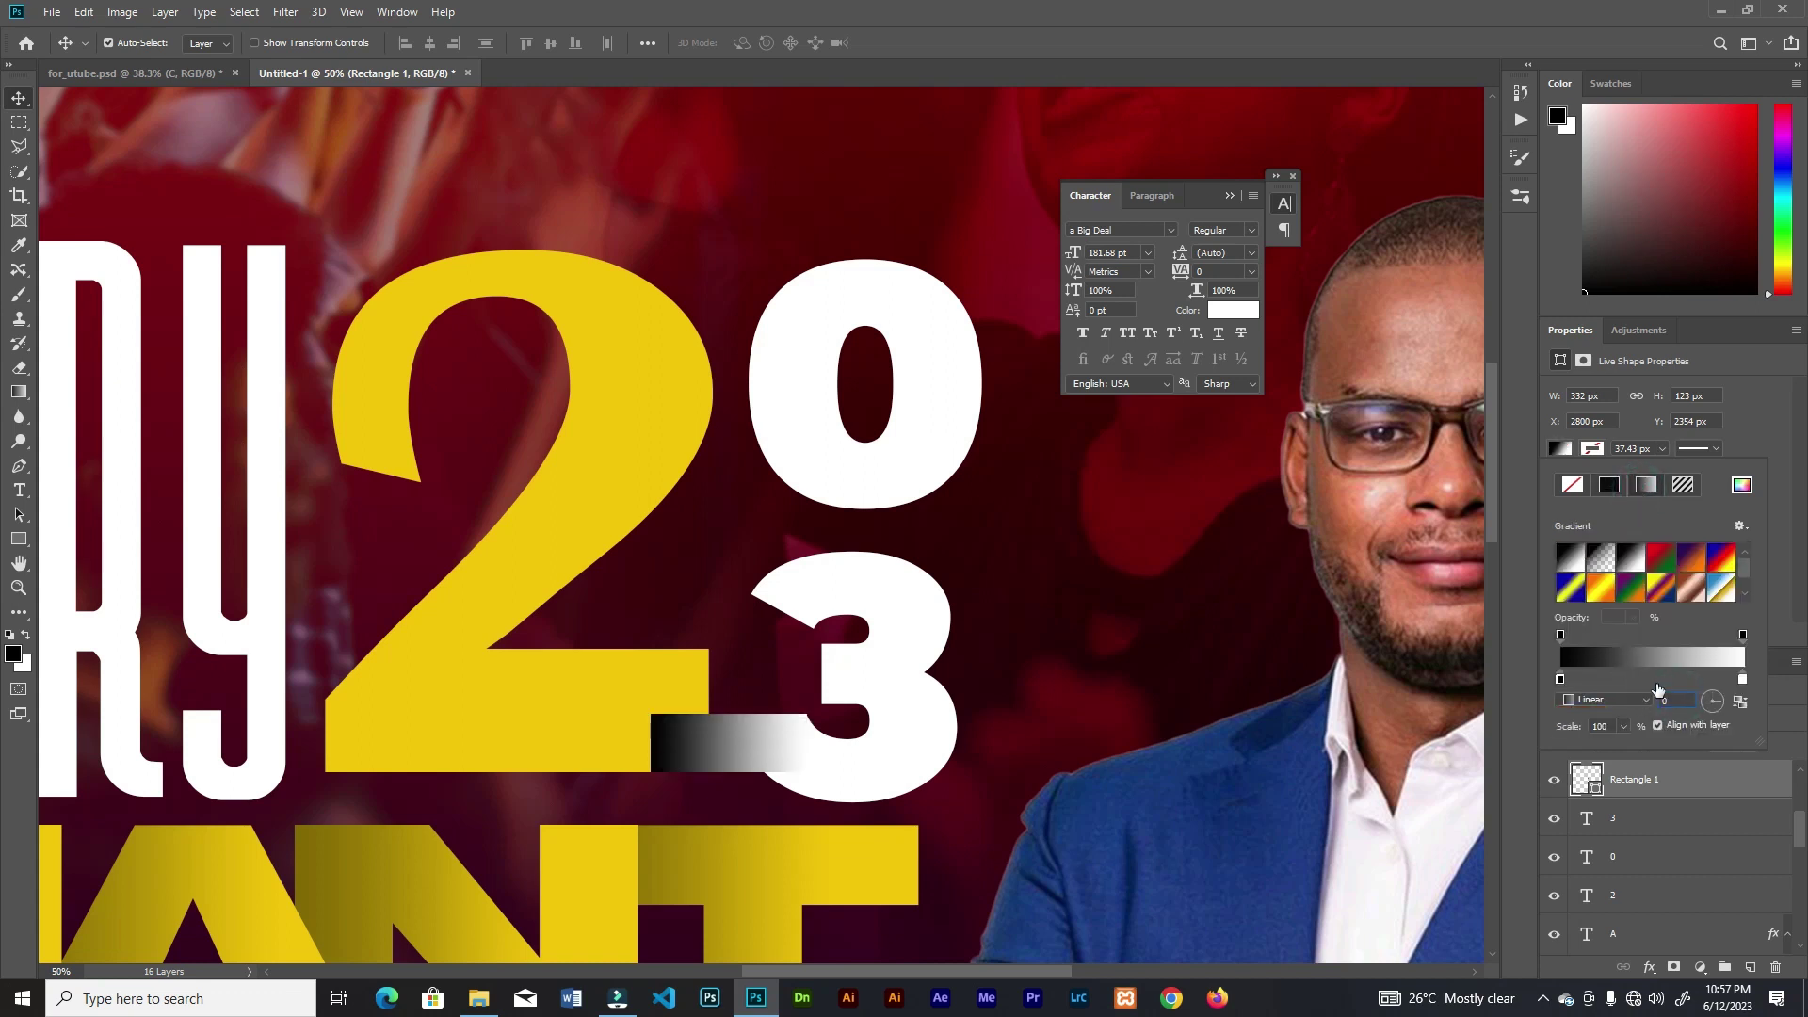
{"action": "key", "text": "Return"}
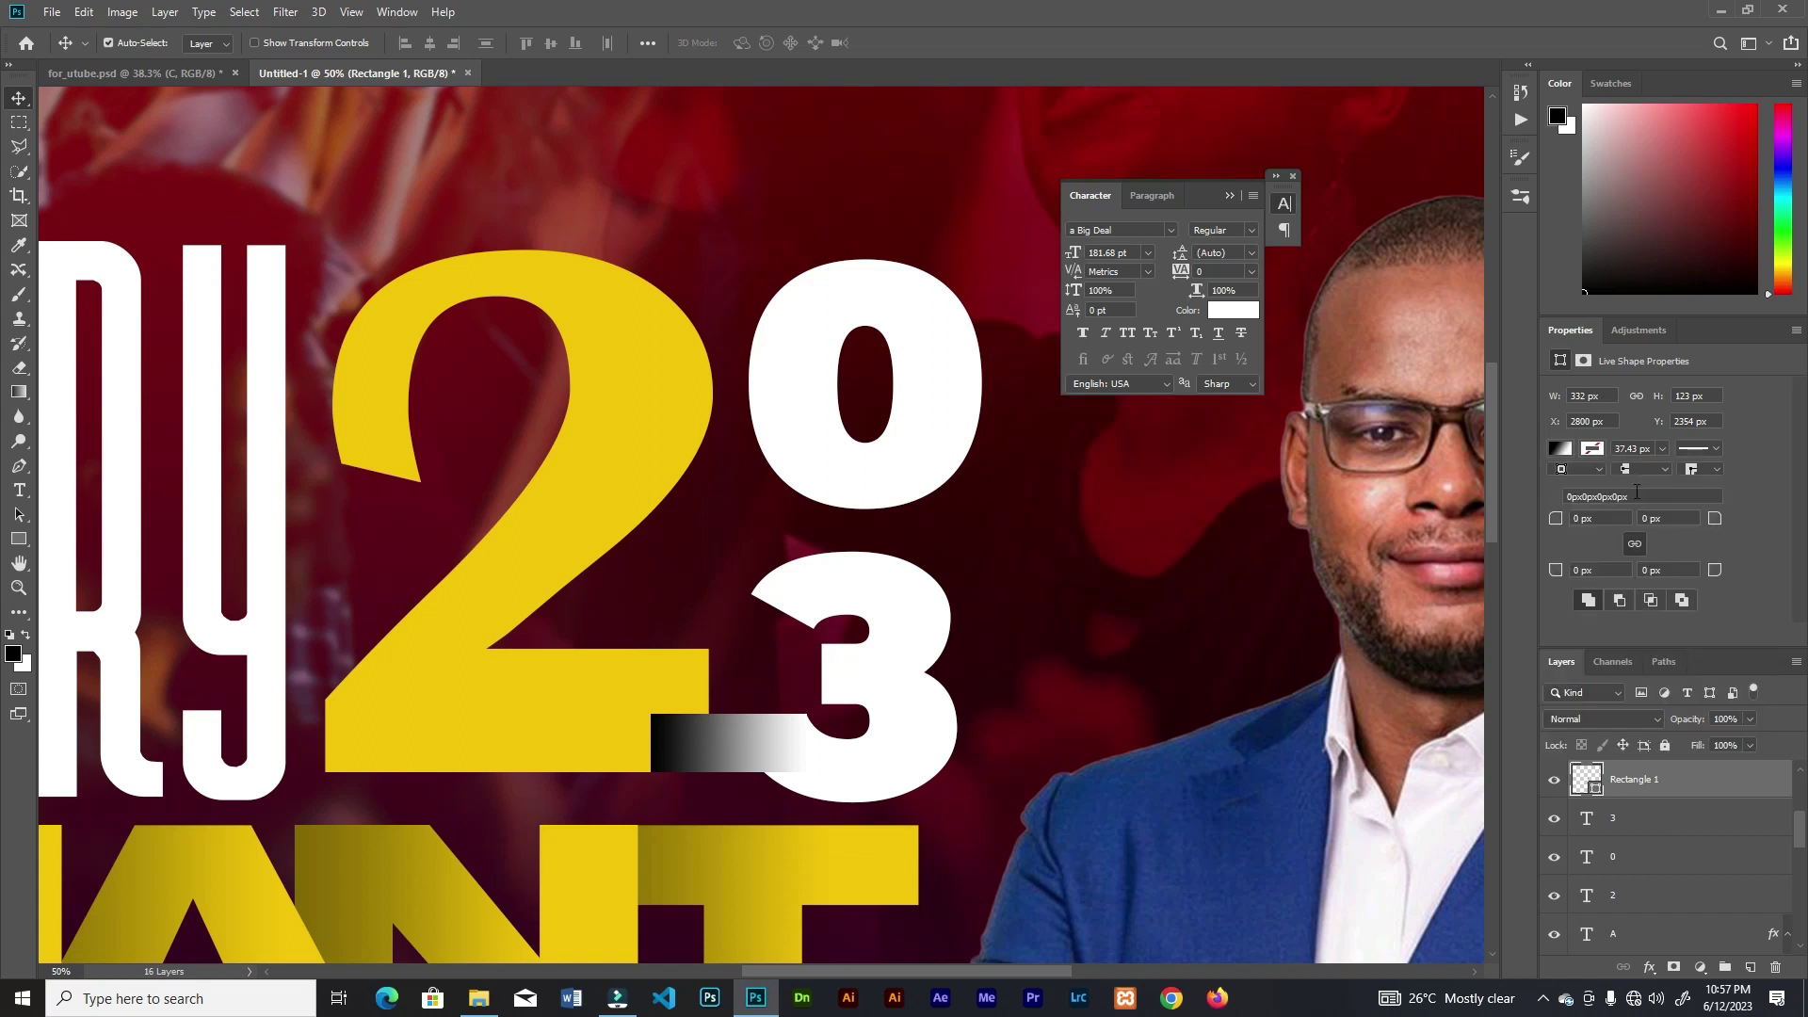
- Set the gradient's black stop to the yellow sampled from the 2 (f4c300)
{"action": "left_click", "coordinate": [1561, 450]}
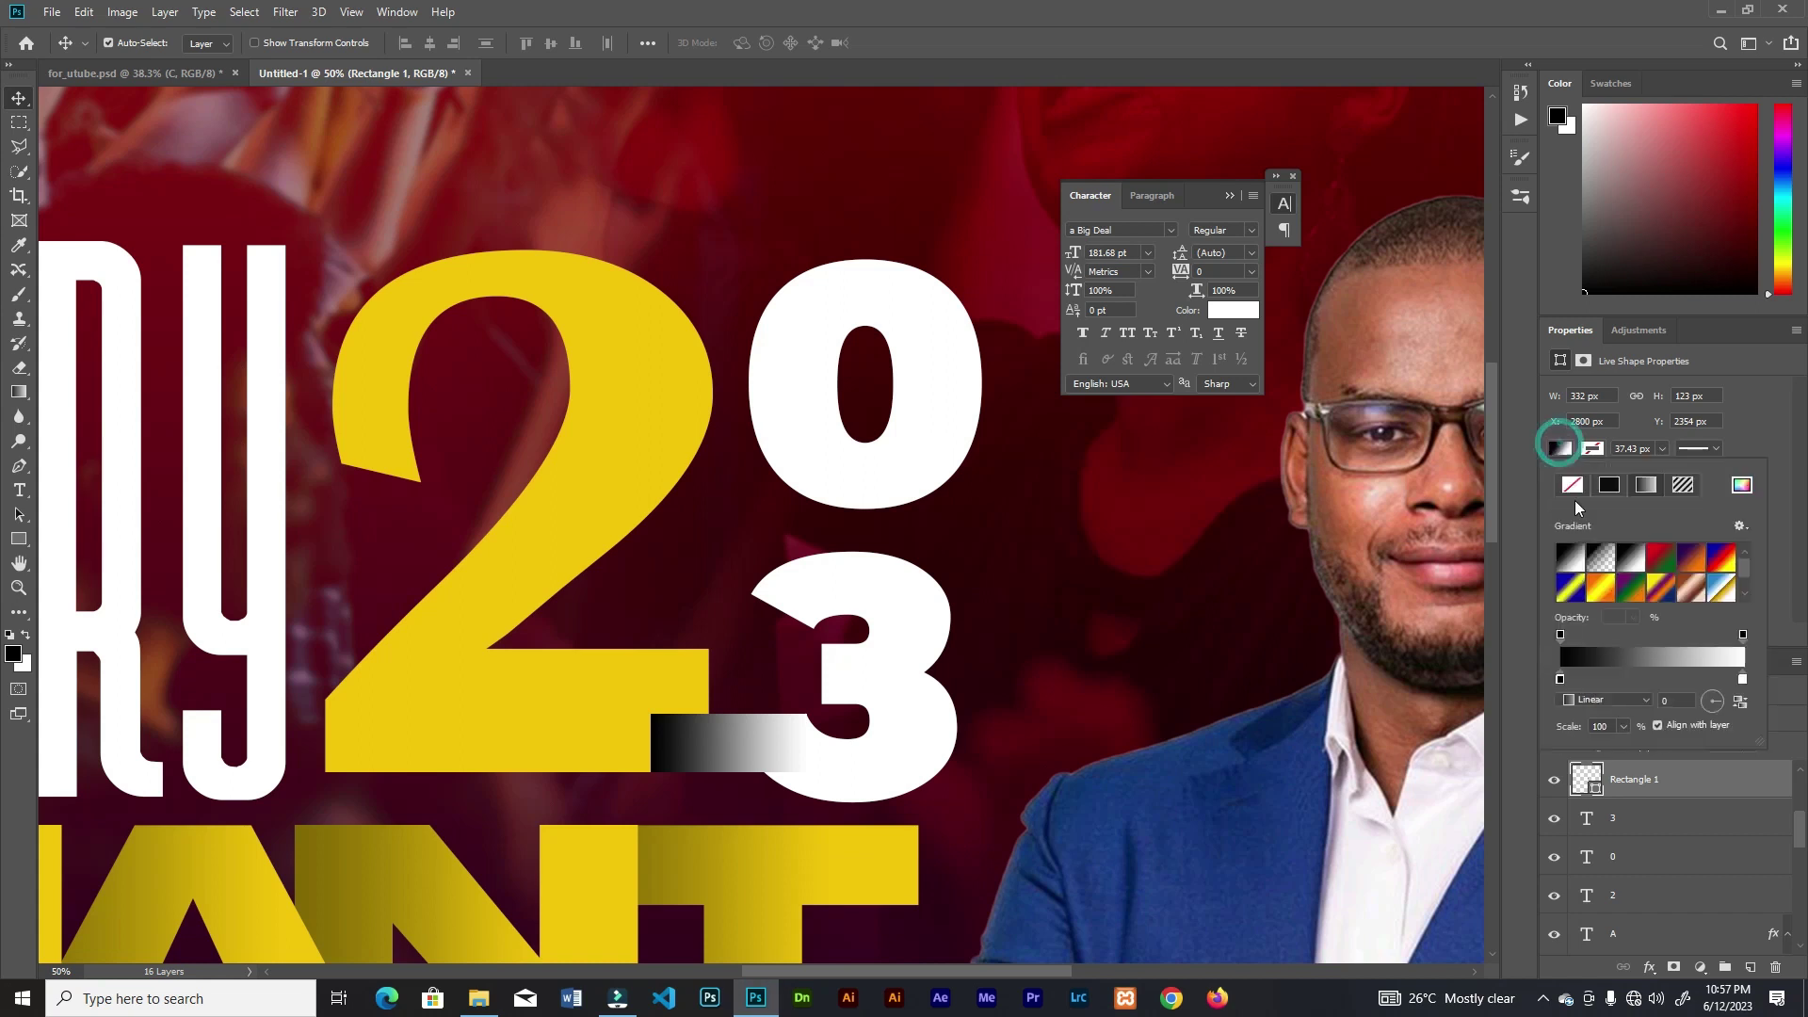
{"action": "left_click", "coordinate": [1671, 659]}
{"action": "left_click", "coordinate": [1185, 513]}
{"action": "left_click", "coordinate": [1270, 593]}
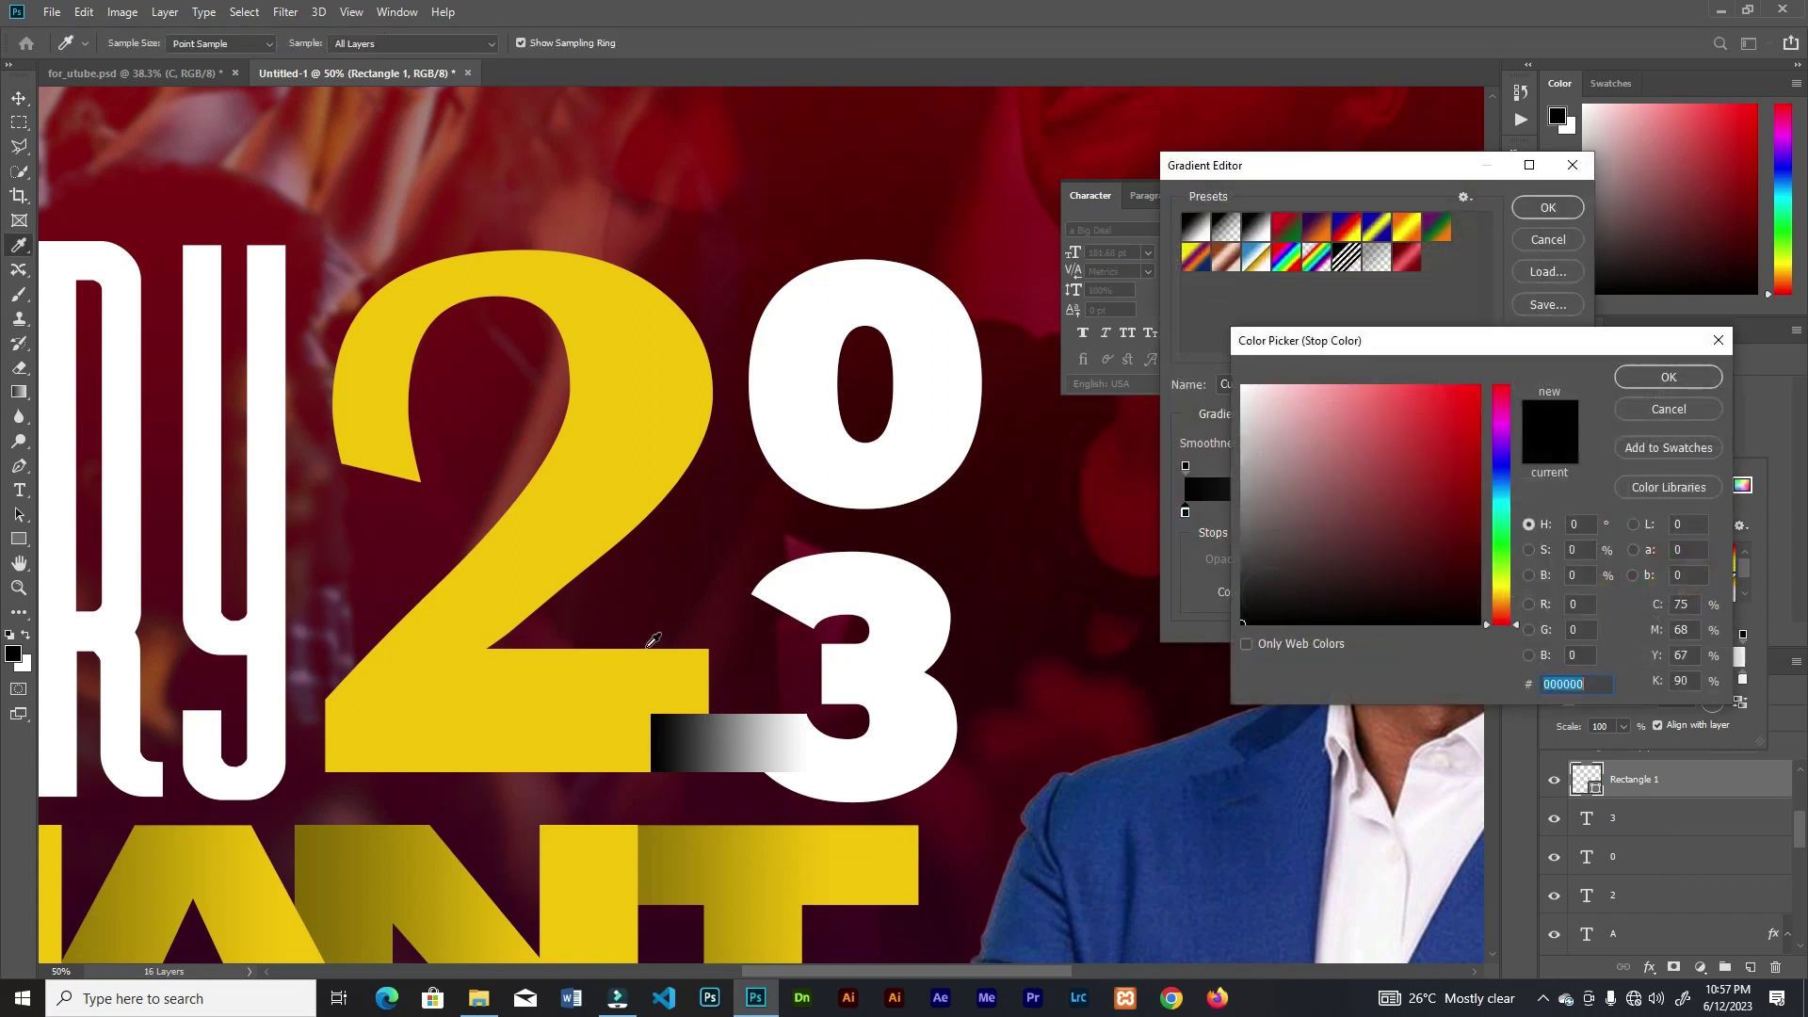
{"action": "left_click", "coordinate": [577, 701]}
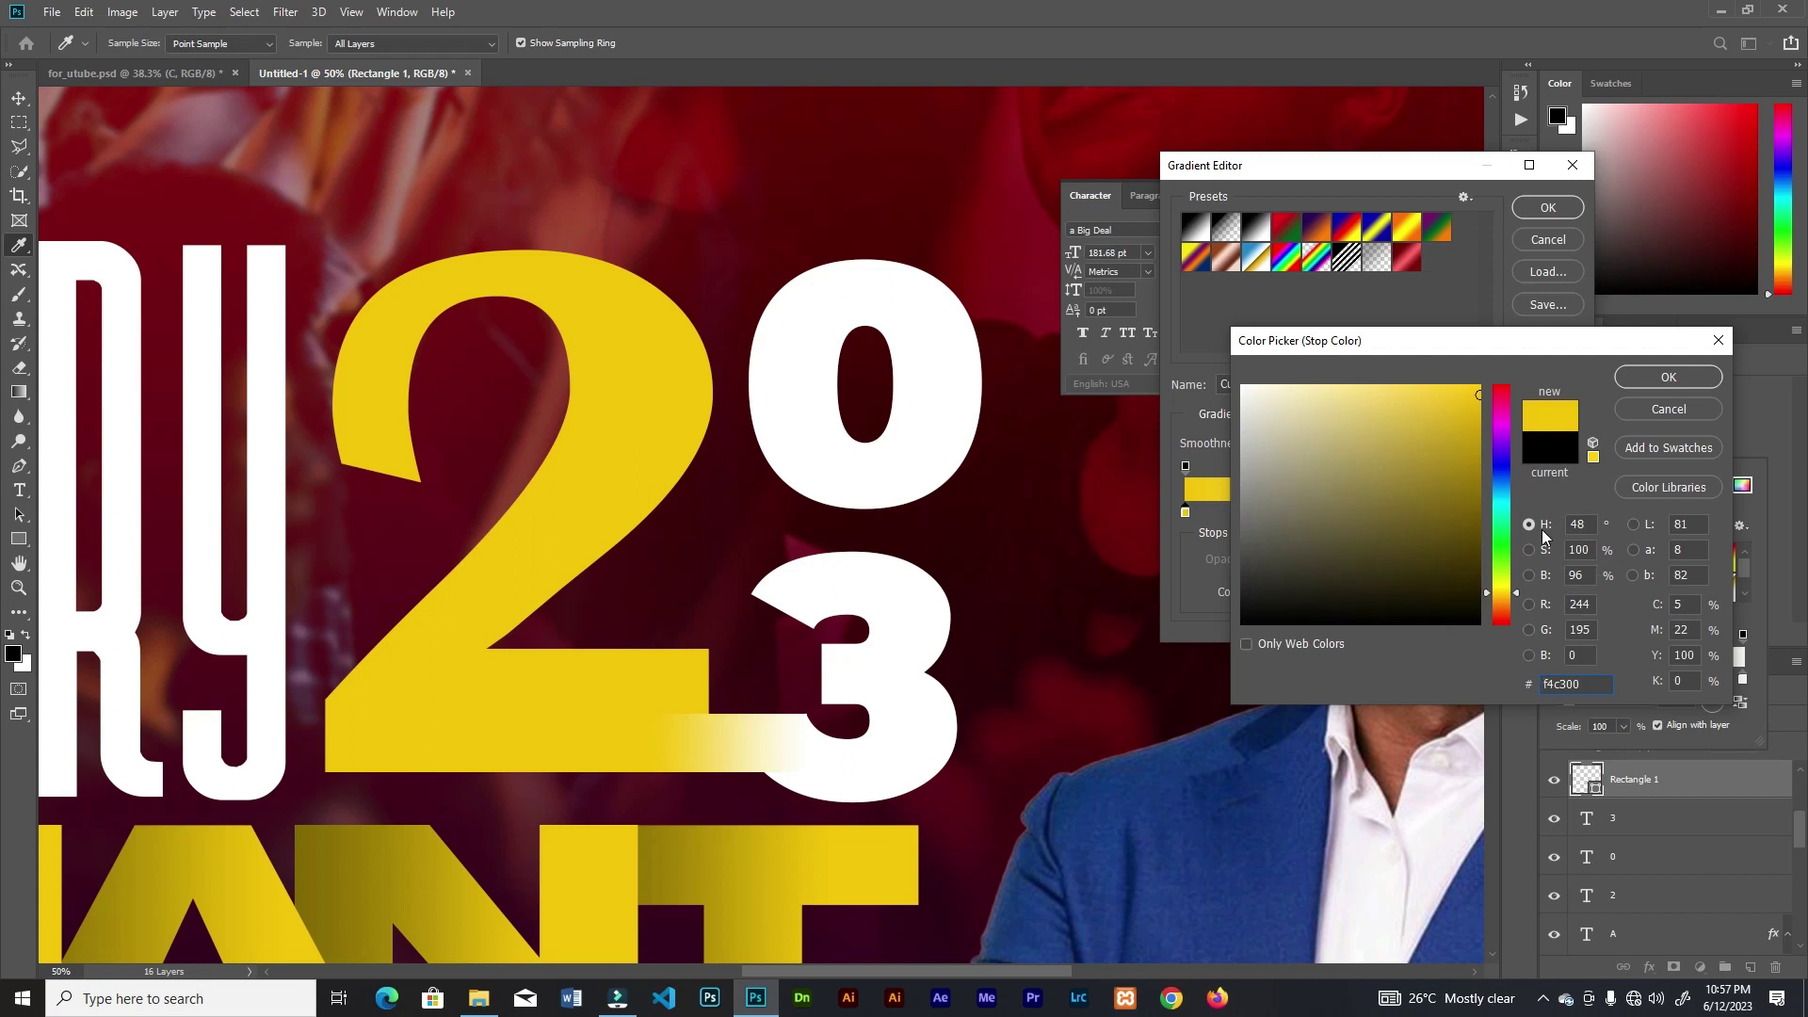
{"action": "left_click", "coordinate": [1666, 379]}
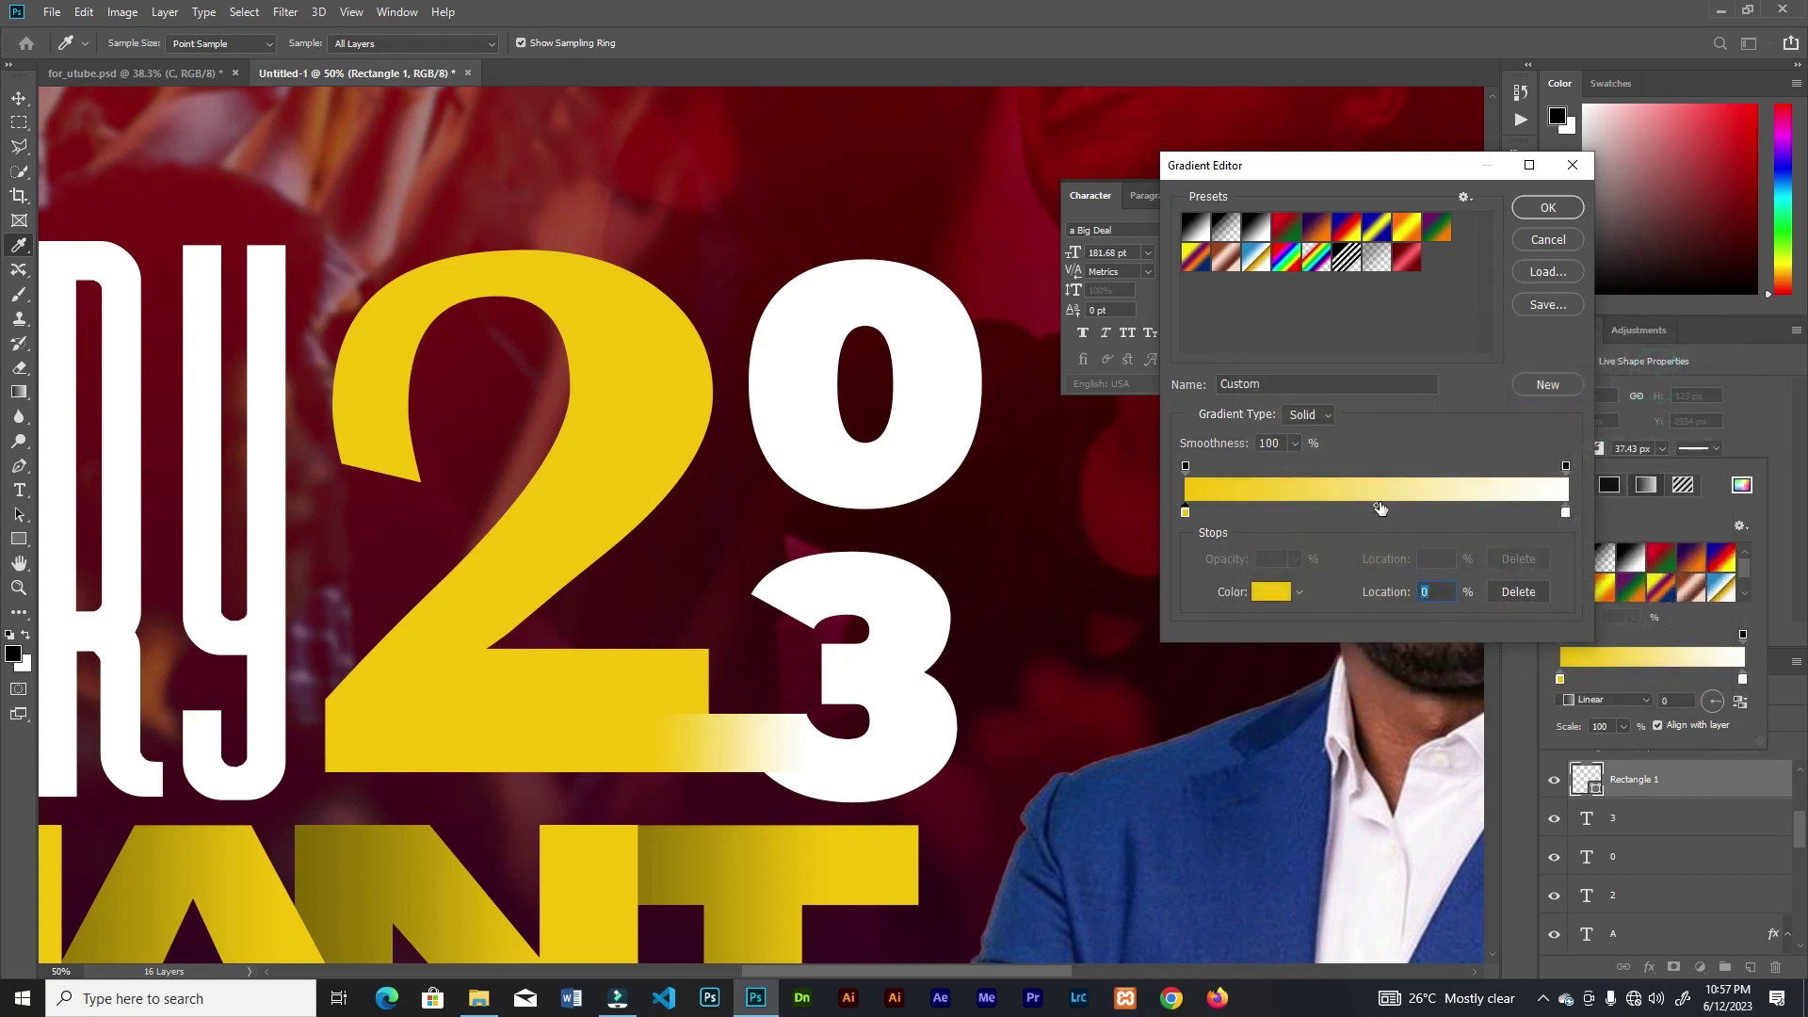
- Move the gradient's yellow and white stops inward, shift the midpoint toward white and apply the gradient
{"action": "left_click_drag", "start_coordinate": [1567, 519], "coordinate": [1522, 516]}
{"action": "left_click_drag", "start_coordinate": [1353, 507], "coordinate": [1370, 509]}
{"action": "left_click_drag", "start_coordinate": [1527, 521], "coordinate": [1513, 514]}
{"action": "left_click_drag", "start_coordinate": [1370, 508], "coordinate": [1407, 523]}
{"action": "left_click_drag", "start_coordinate": [1185, 512], "coordinate": [1238, 512]}
{"action": "left_click", "coordinate": [1547, 207]}
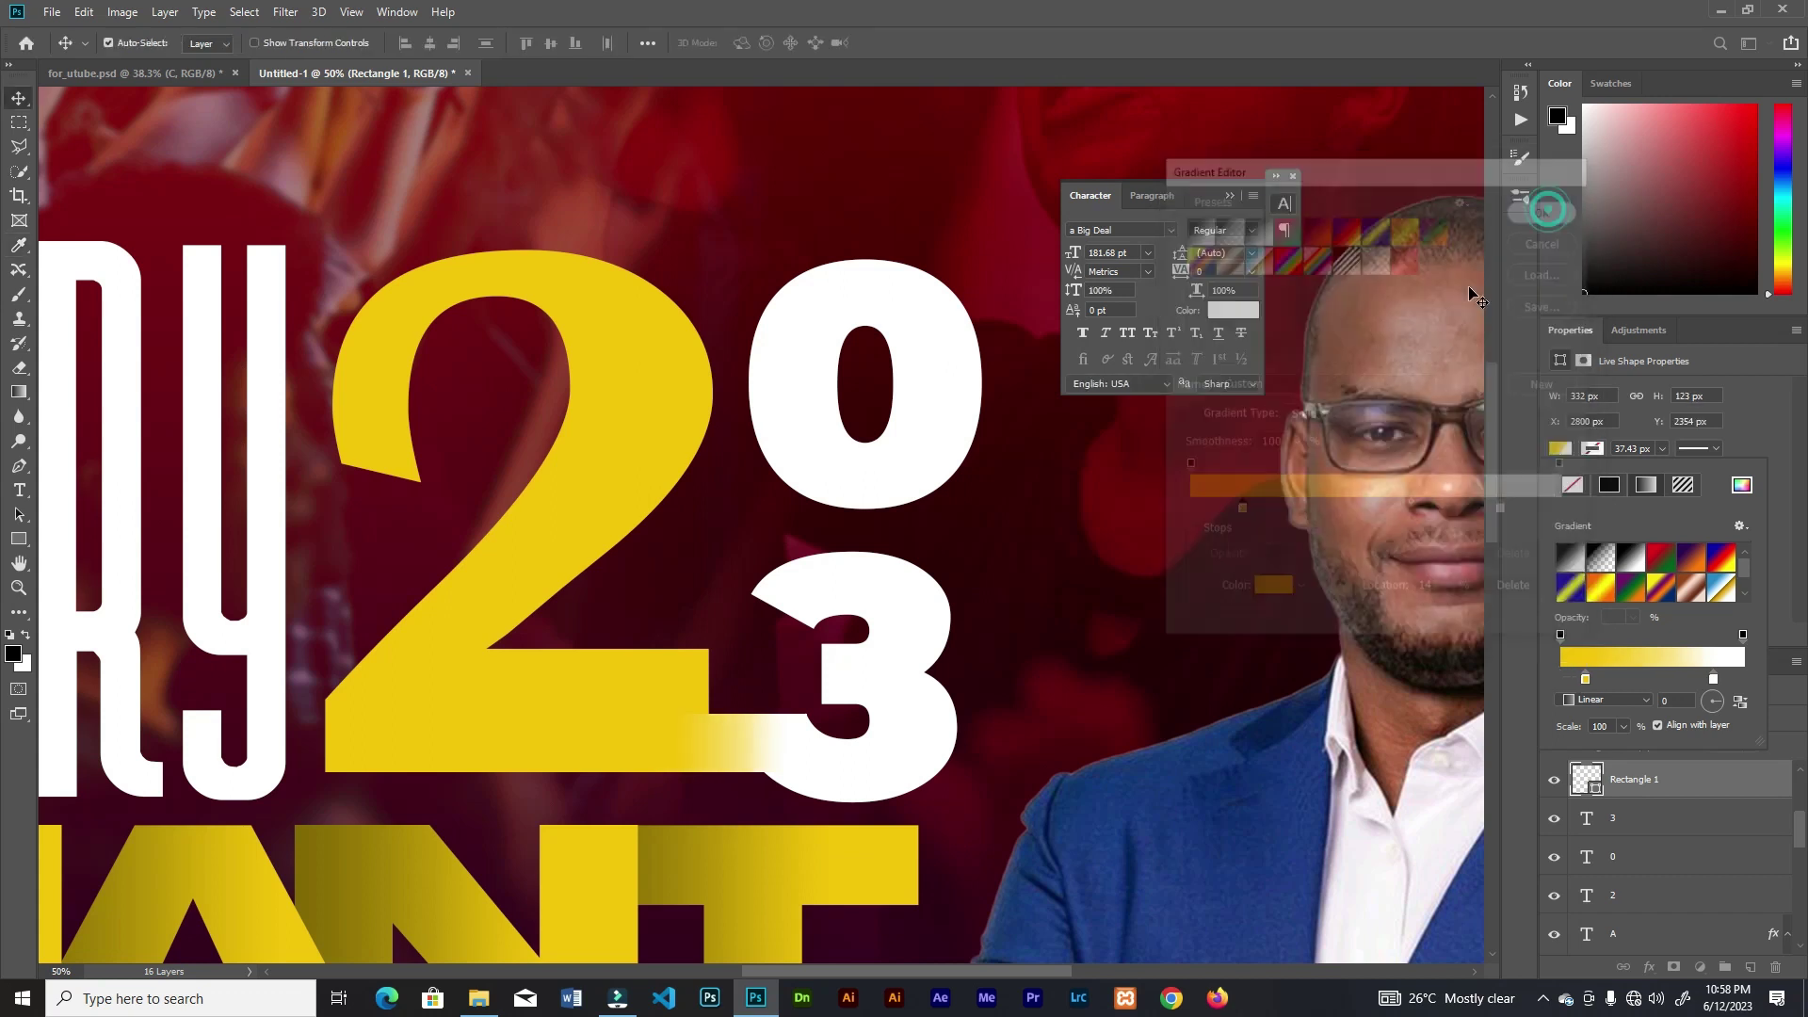
- Duplicate the bar up between the 2 and the 0 and rework its gradient with yellow stops at 0% and 21% and two white stops
{"action": "left_click_drag", "start_coordinate": [767, 744], "coordinate": [753, 396]}
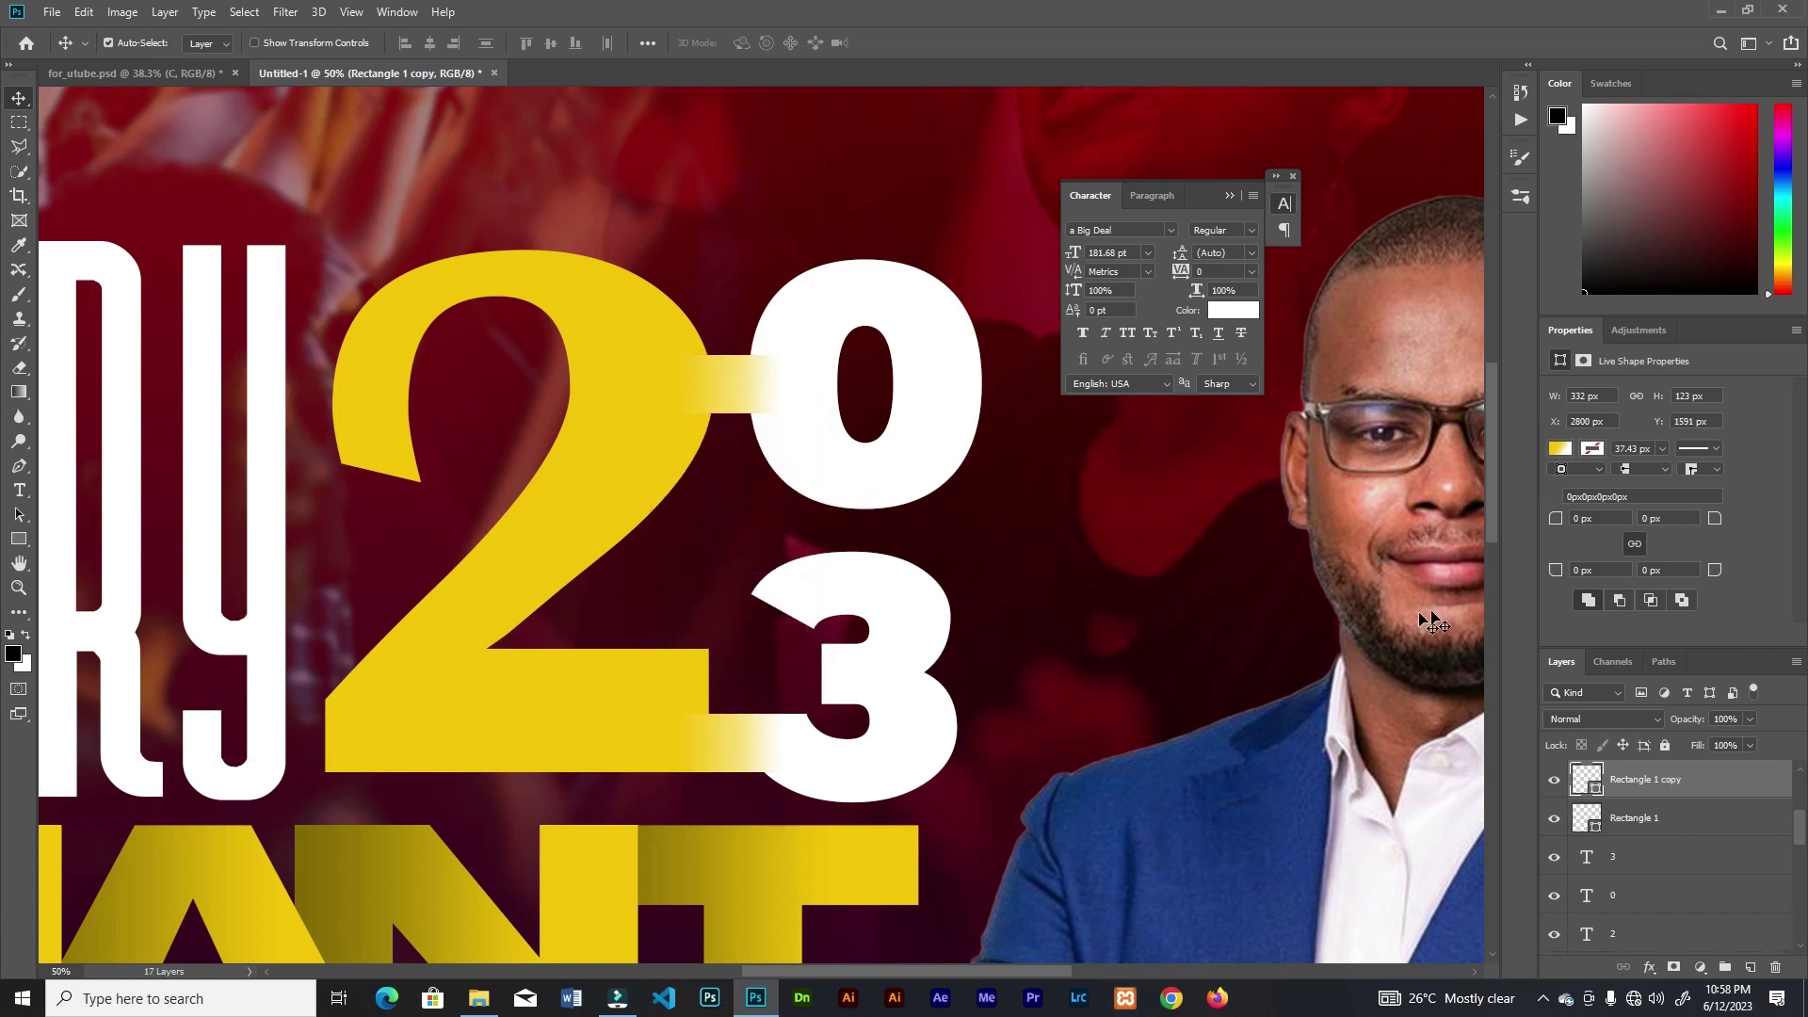
{"action": "left_click", "coordinate": [1559, 449]}
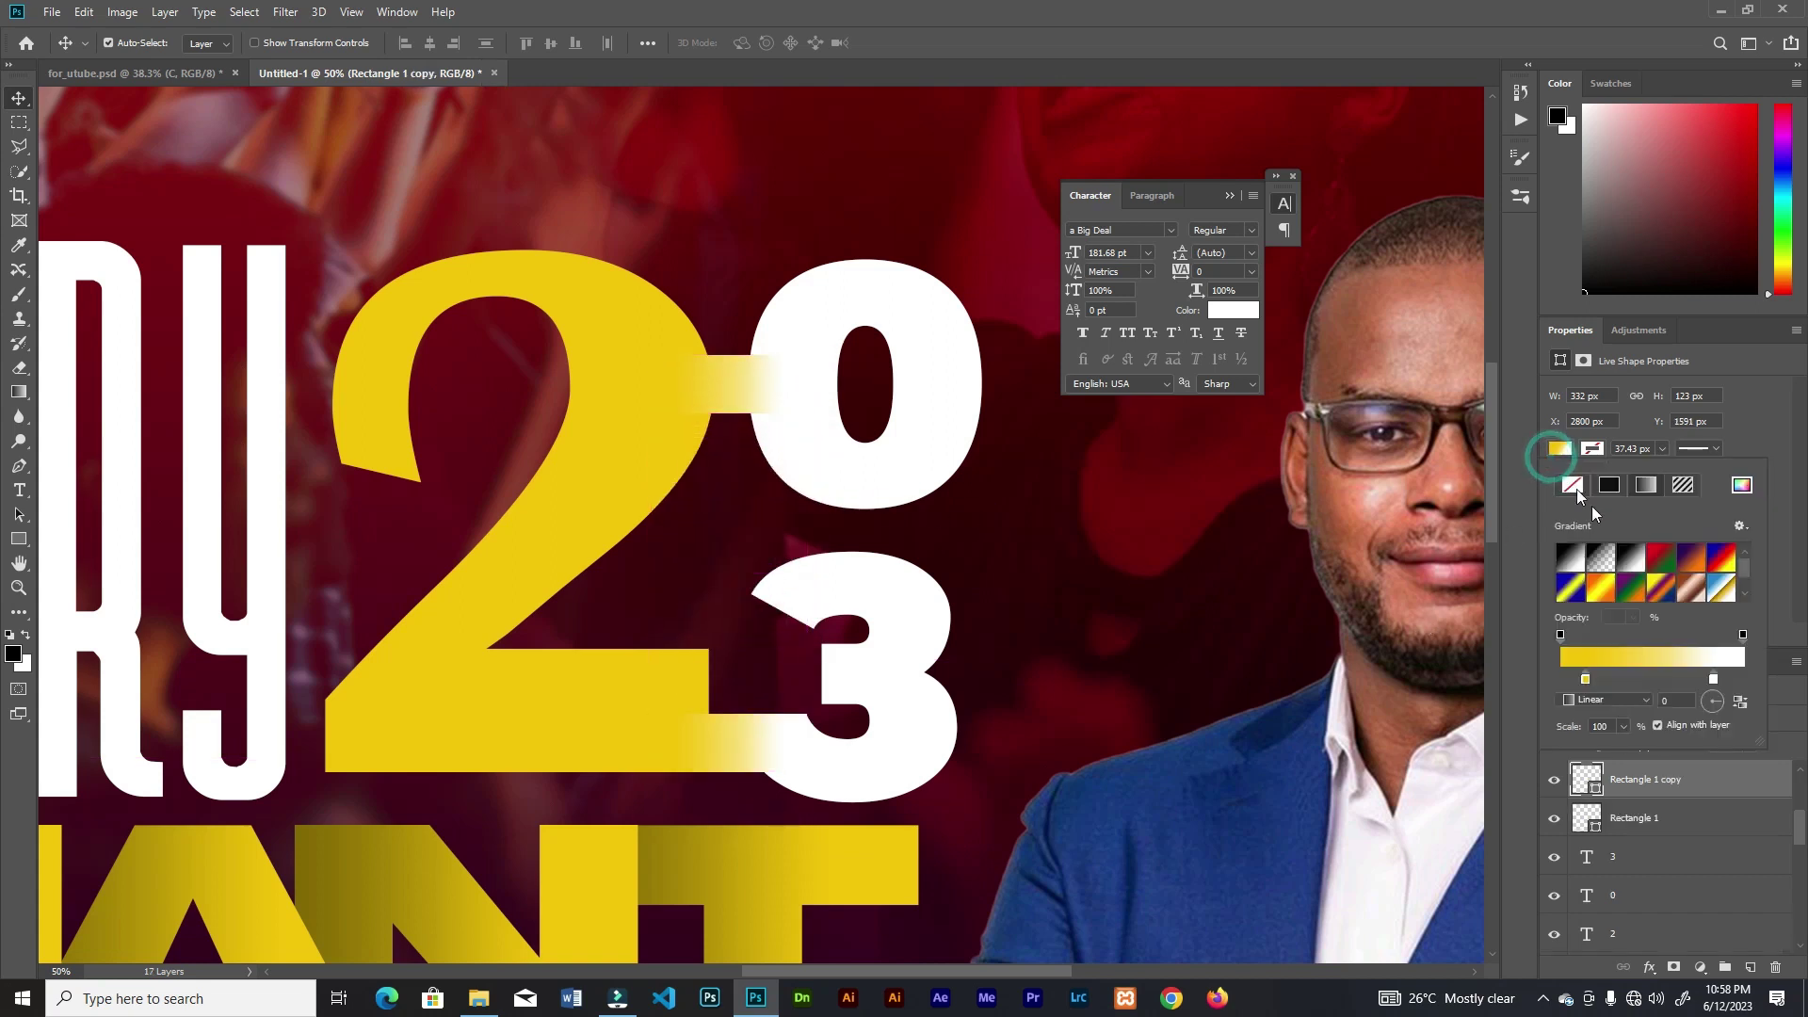
{"action": "left_click", "coordinate": [1632, 659]}
{"action": "left_click_drag", "start_coordinate": [1238, 513], "coordinate": [1185, 513]}
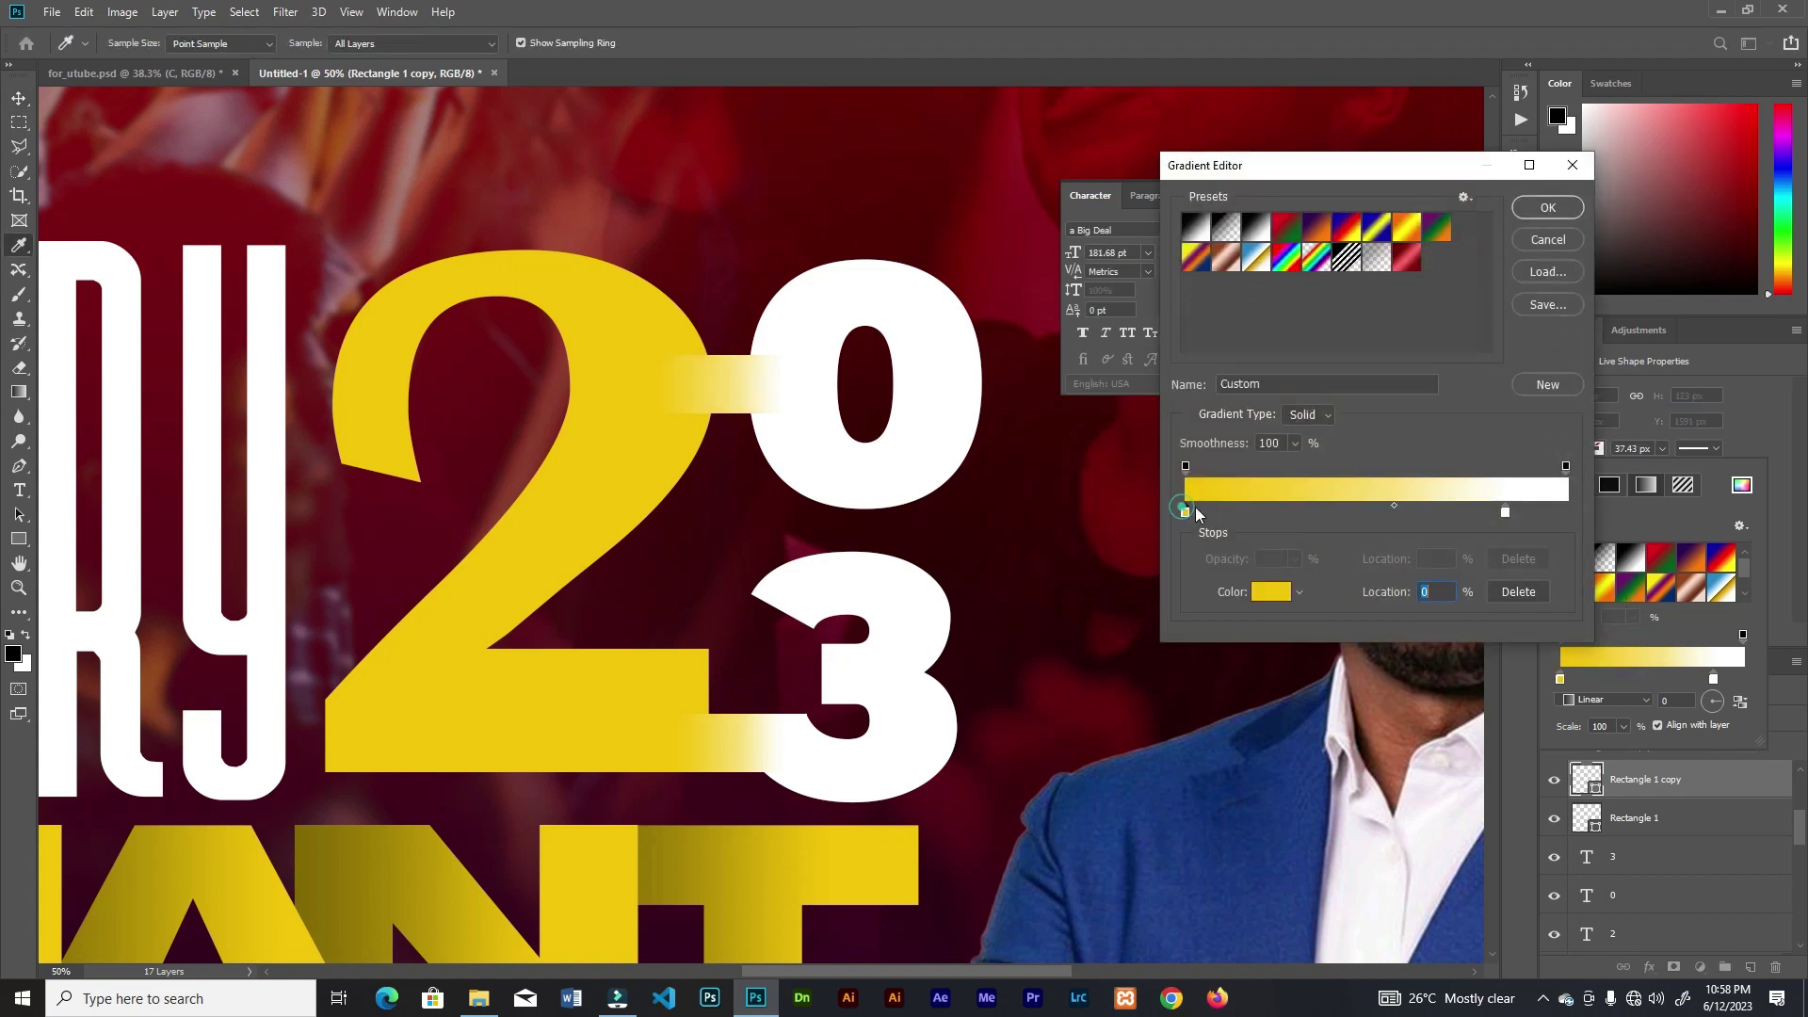
{"action": "left_click_drag", "start_coordinate": [1414, 505], "coordinate": [1375, 507]}
{"action": "left_click_drag", "start_coordinate": [1504, 513], "coordinate": [1564, 513]}
{"action": "left_click_drag", "start_coordinate": [1401, 505], "coordinate": [1357, 505]}
{"action": "left_click_drag", "start_coordinate": [1565, 513], "coordinate": [1465, 513]}
{"action": "mouse_move", "coordinate": [1243, 512]}
{"action": "left_mouse_down"}
{"action": "mouse_move", "coordinate": [1185, 513]}
{"action": "mouse_move", "coordinate": [1262, 534]}
{"action": "left_mouse_up"}
{"action": "left_click", "coordinate": [1247, 513]}
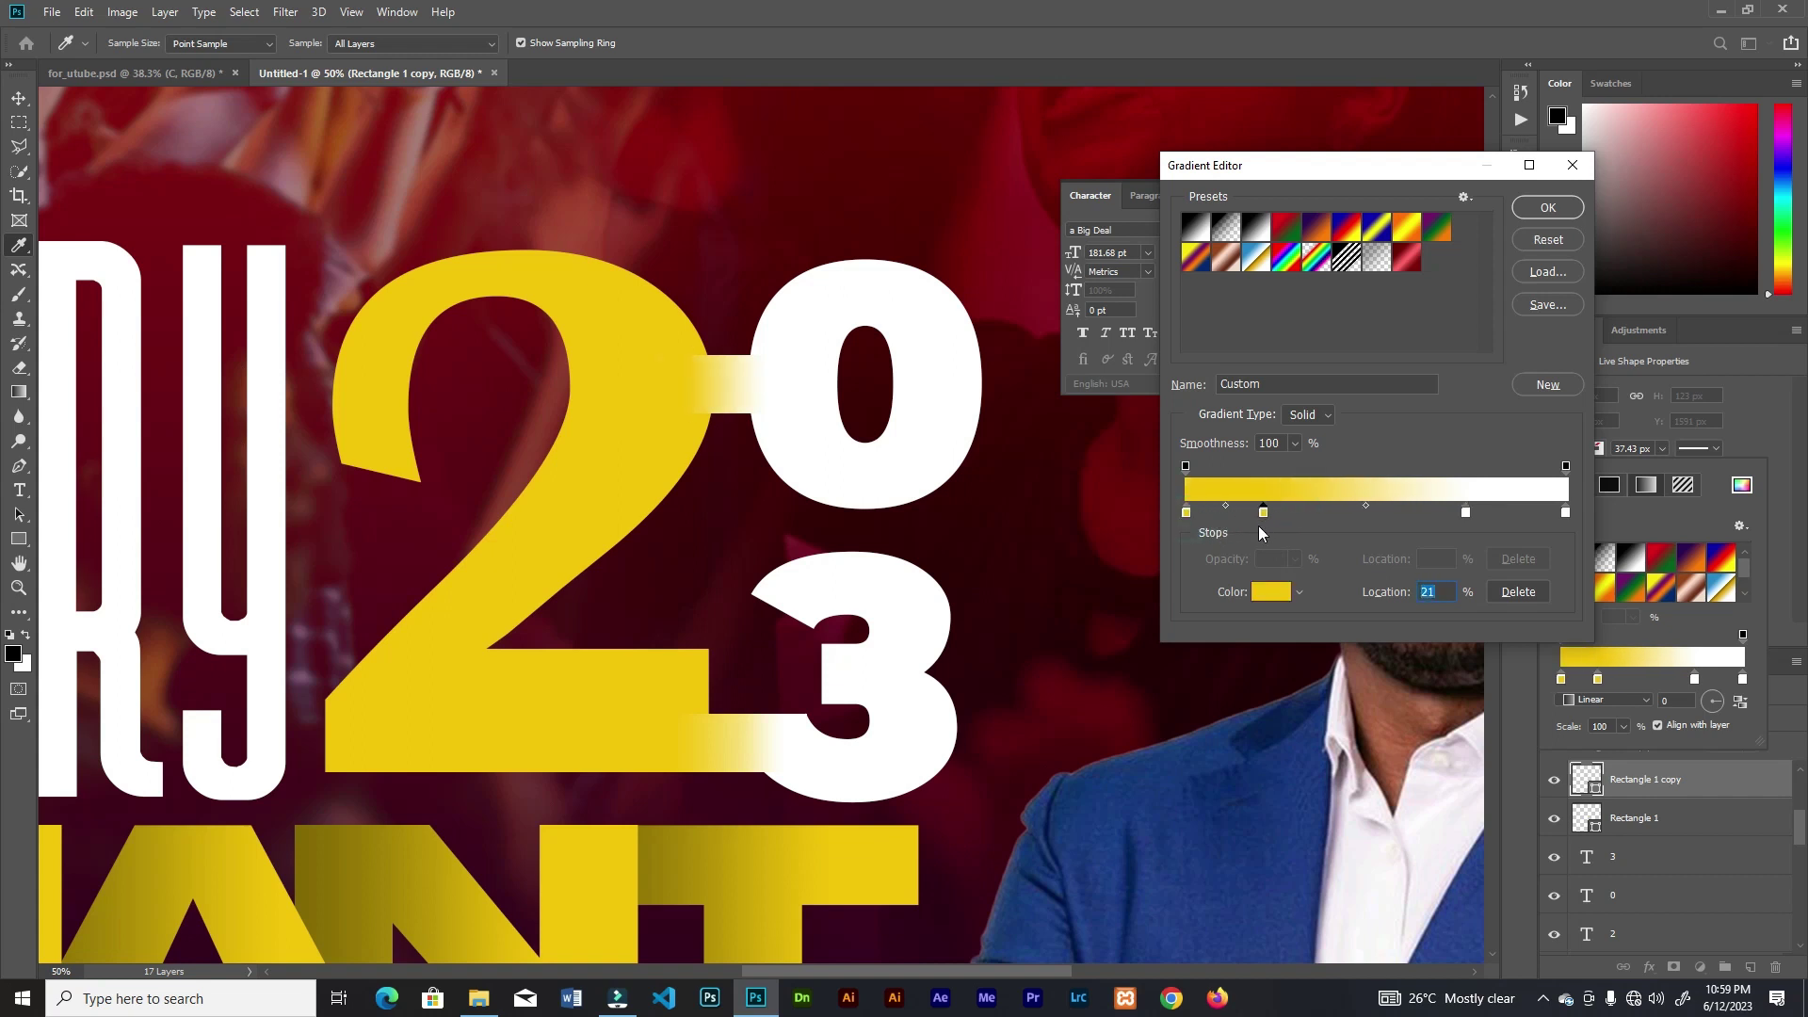
{"action": "left_click", "coordinate": [1548, 208]}
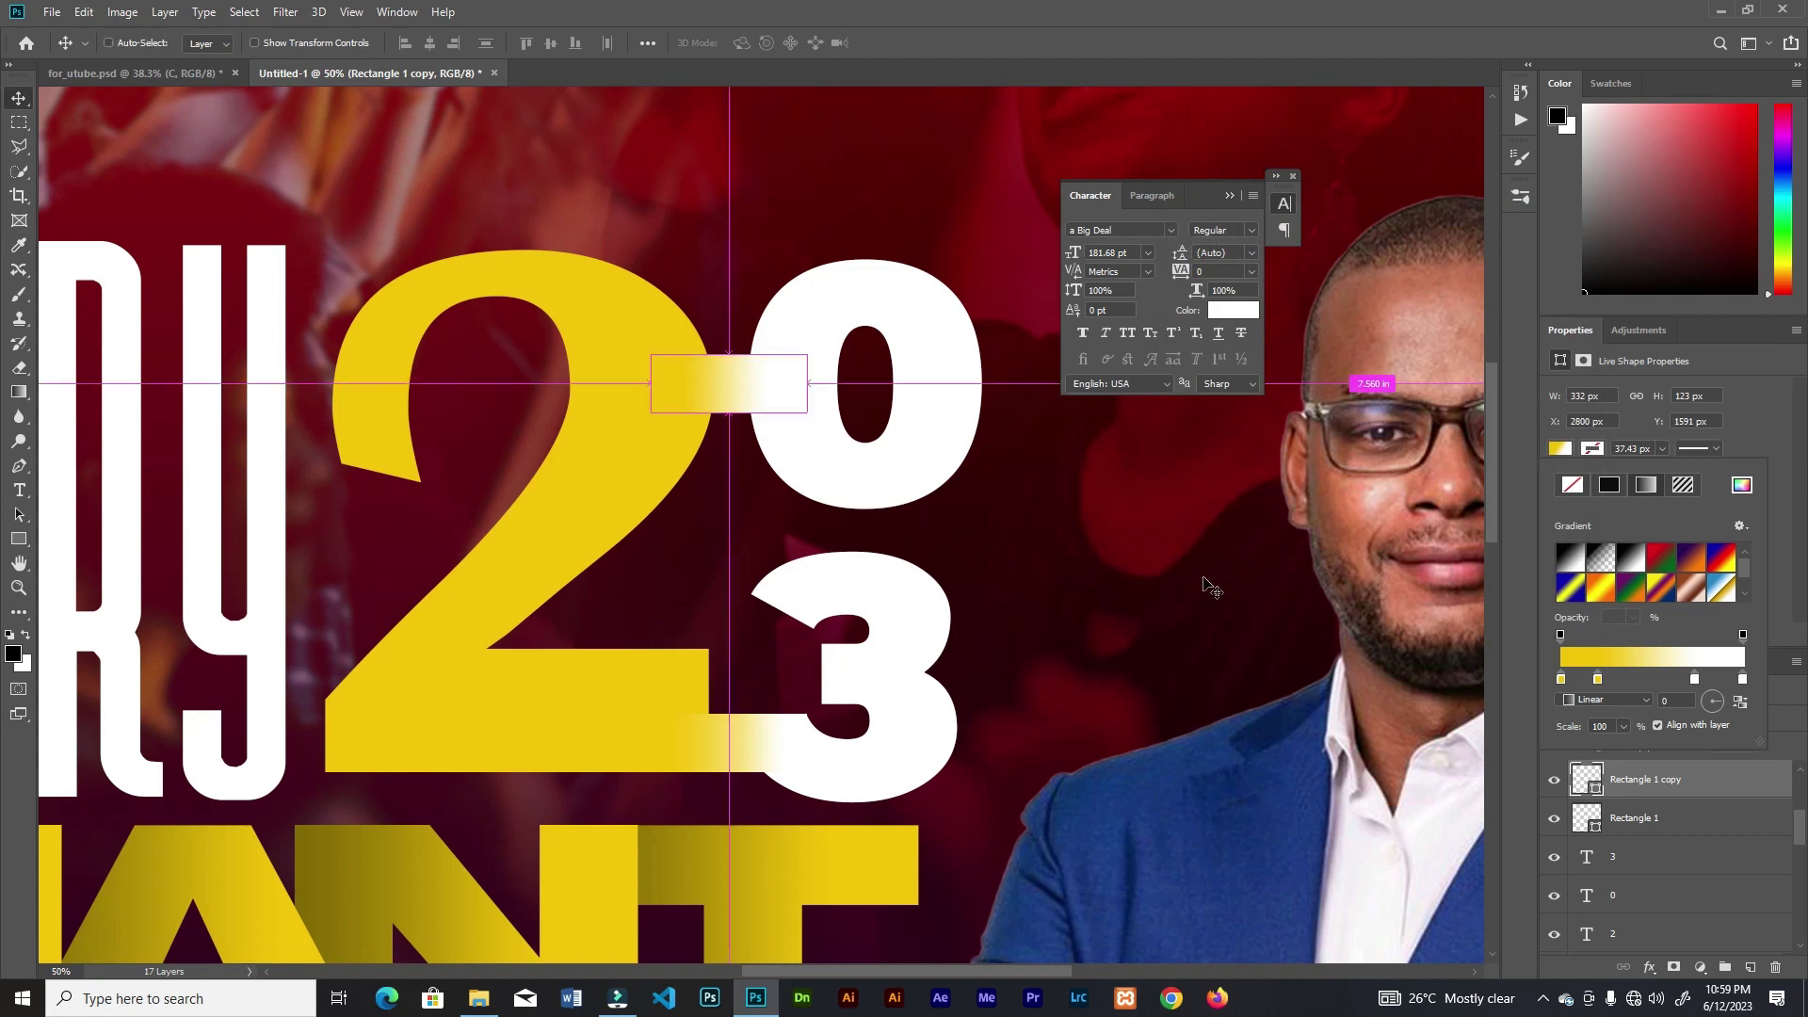
- Duplicate the upper bar, rotate the copy to vertical and place it between the 0 and the 3
{"action": "left_click_drag", "start_coordinate": [713, 384], "coordinate": [829, 519]}
{"action": "key", "text": "ctrl+t"}
{"action": "left_click_drag", "start_coordinate": [939, 556], "coordinate": [881, 418]}
{"action": "left_click_drag", "start_coordinate": [851, 507], "coordinate": [865, 517]}
{"action": "left_click", "coordinate": [903, 44]}
- Change the vertical bar's fill to solid white so it joins the 0 and the 3
{"action": "left_click", "coordinate": [1563, 451]}
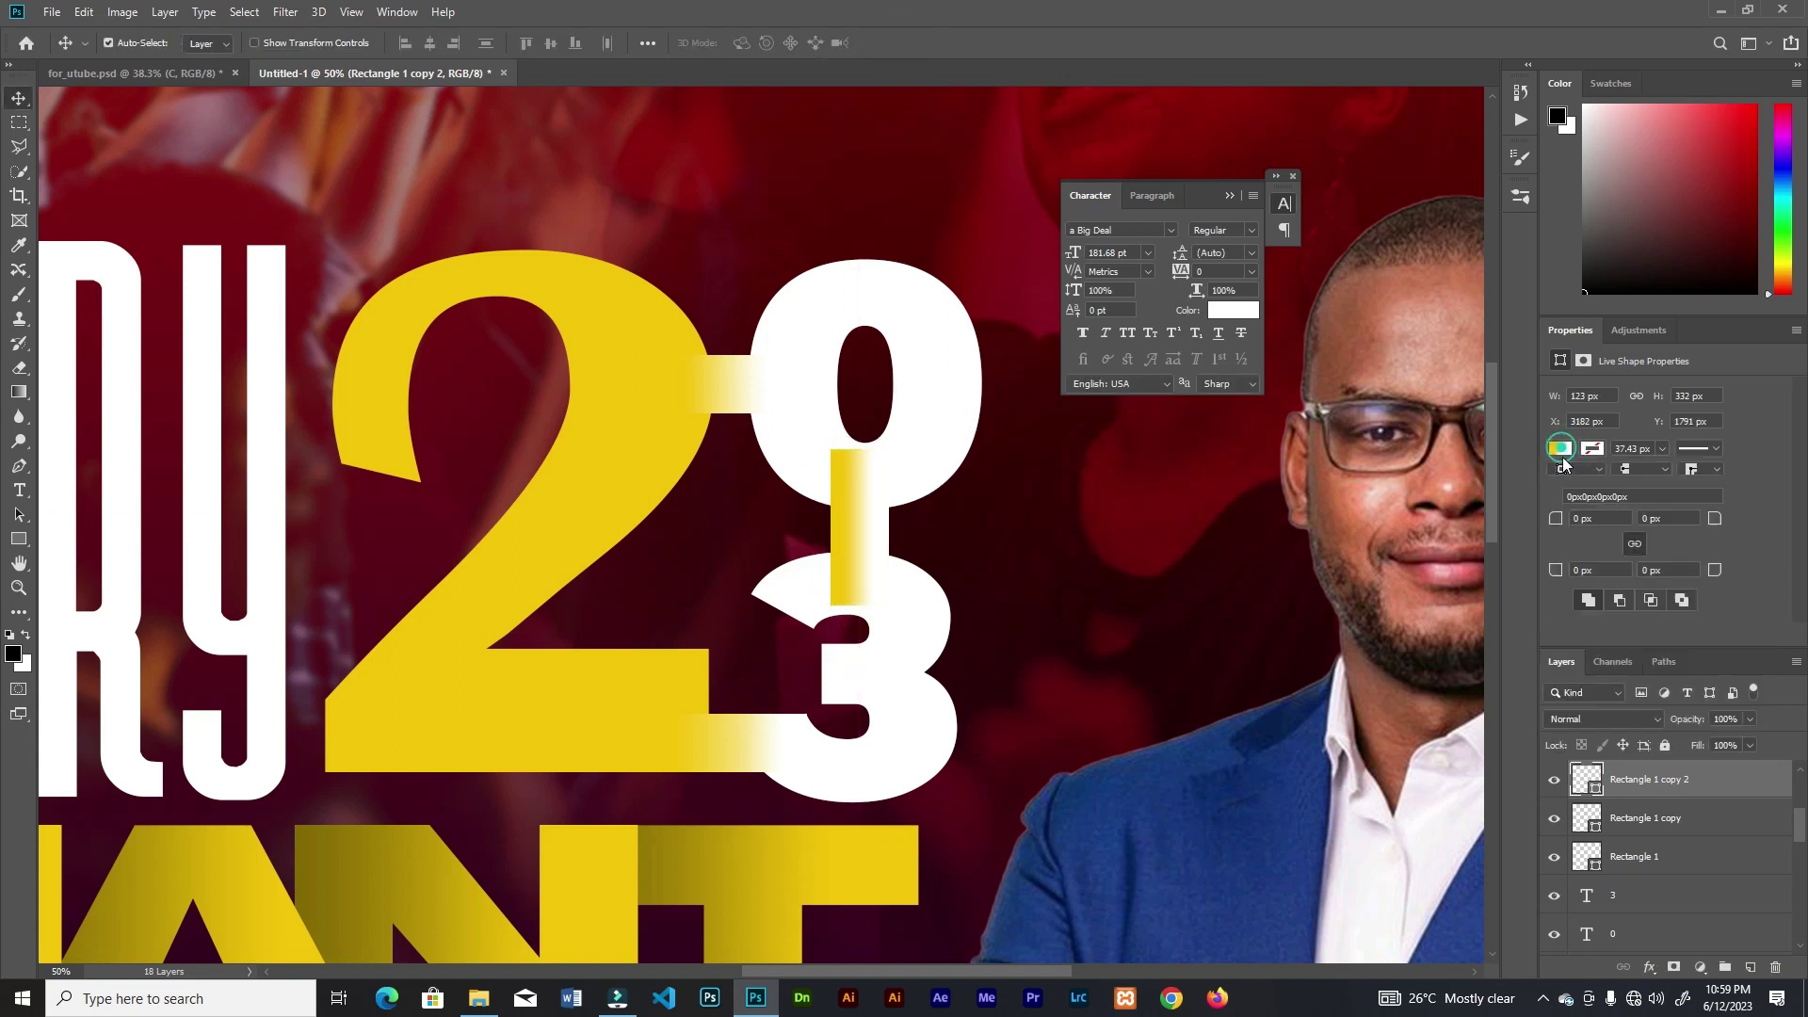
{"action": "left_click", "coordinate": [1577, 492]}
{"action": "left_click", "coordinate": [1597, 548]}
{"action": "left_click", "coordinate": [22, 100]}
{"action": "key", "text": "ctrl+0"}
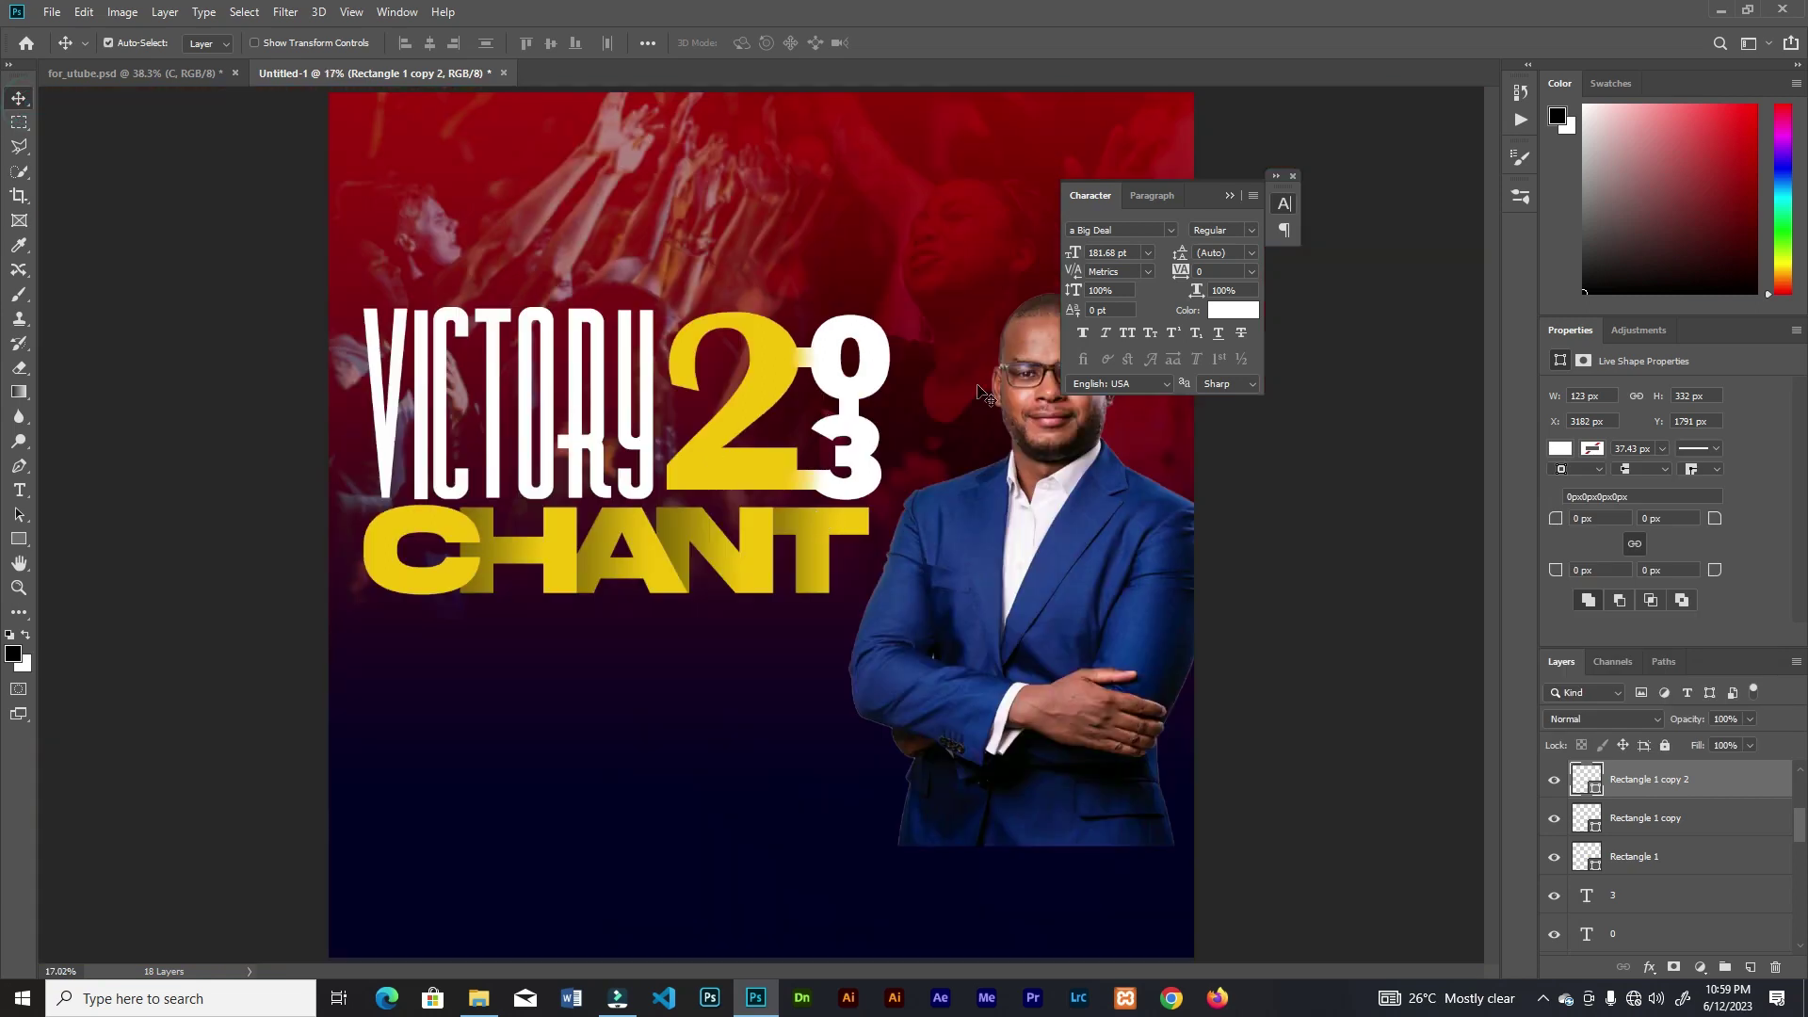
{"action": "left_click", "coordinate": [1229, 195]}
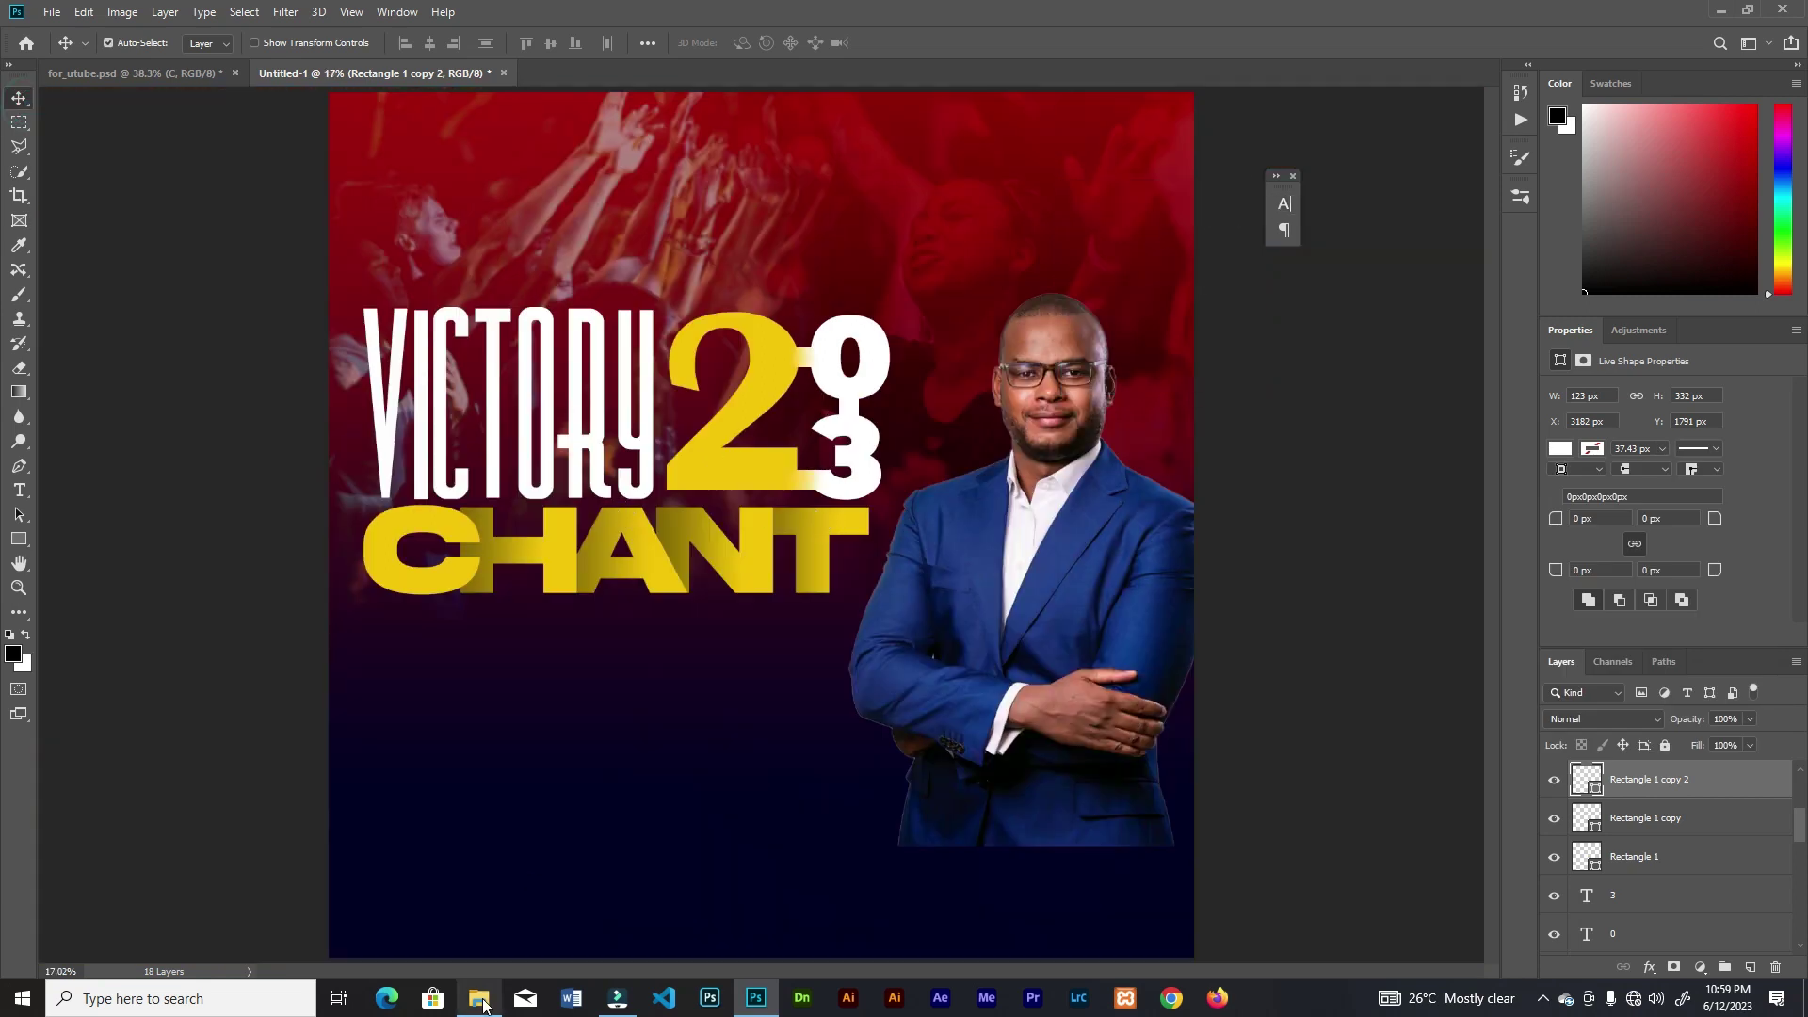
- Place the glowing light-ring image from File Explorer around the man's head and move its layer below the title text, above Color Fill 1
{"action": "left_click", "coordinate": [478, 998]}
{"action": "left_click_drag", "start_coordinate": [519, 142], "coordinate": [1046, 398]}
{"action": "left_click_drag", "start_coordinate": [800, 490], "coordinate": [1142, 390]}
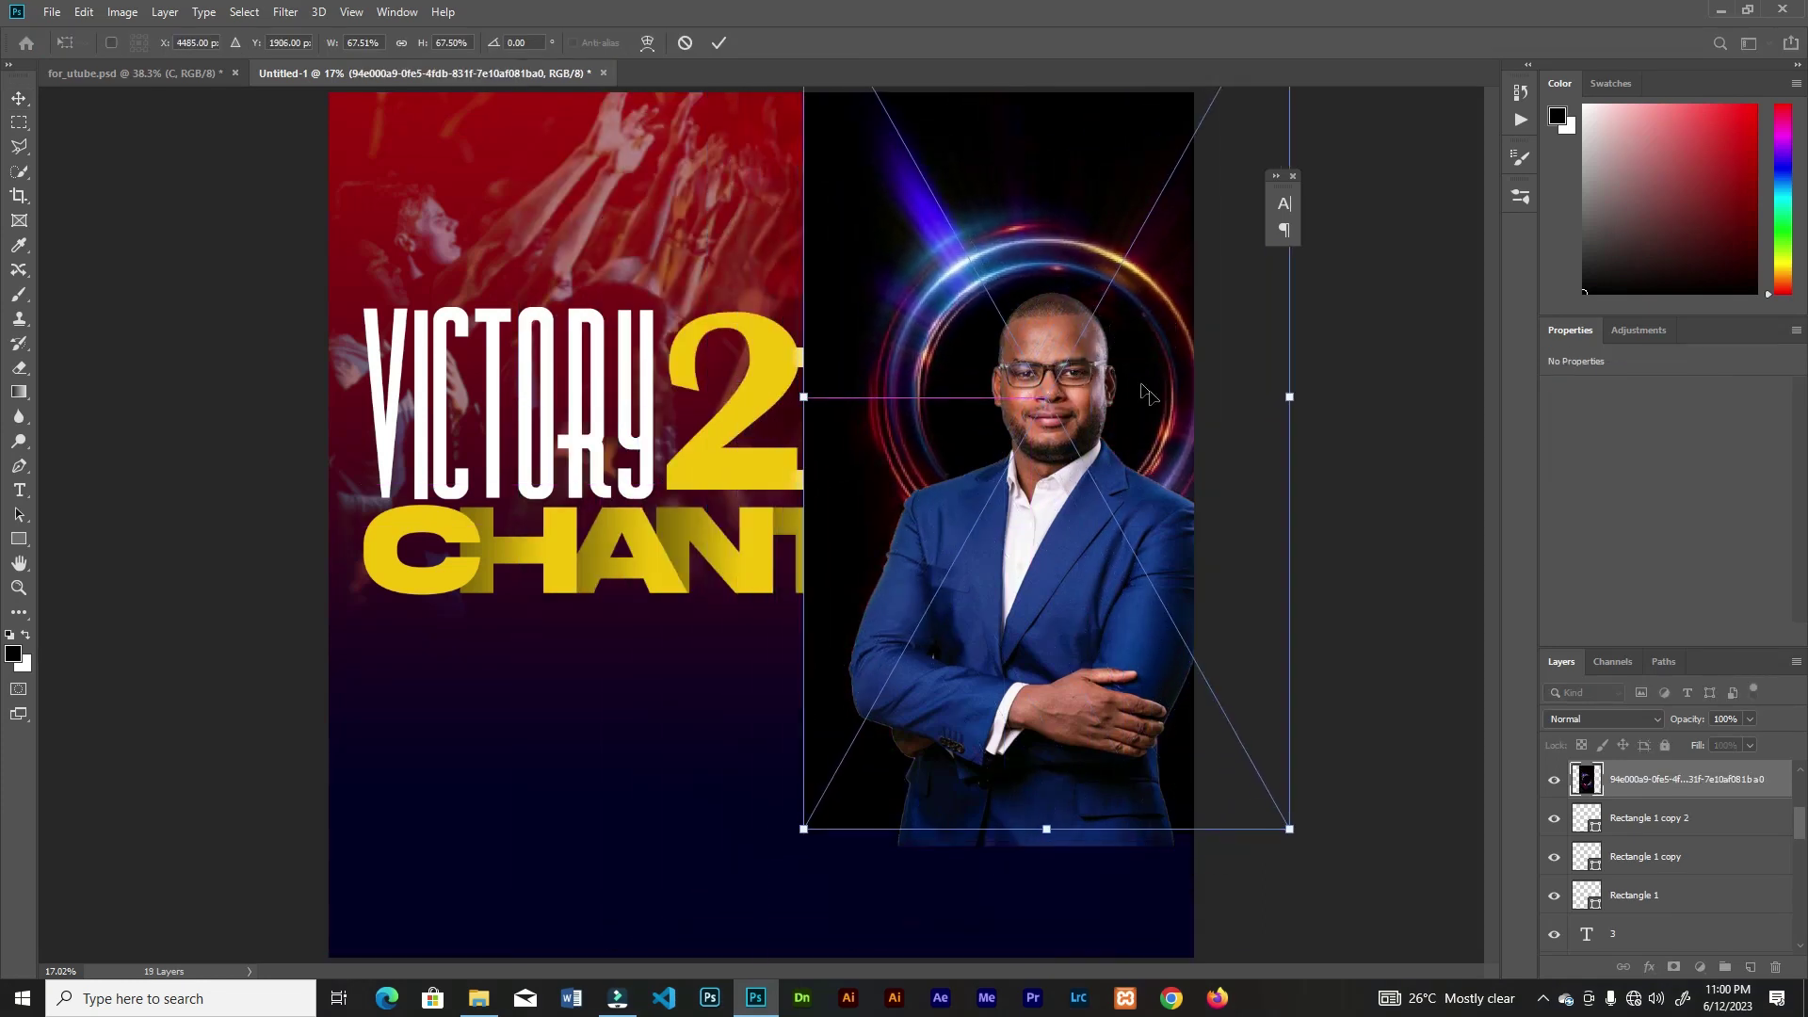
{"action": "left_click", "coordinate": [719, 43]}
{"action": "left_click_drag", "start_coordinate": [1748, 782], "coordinate": [1709, 875]}
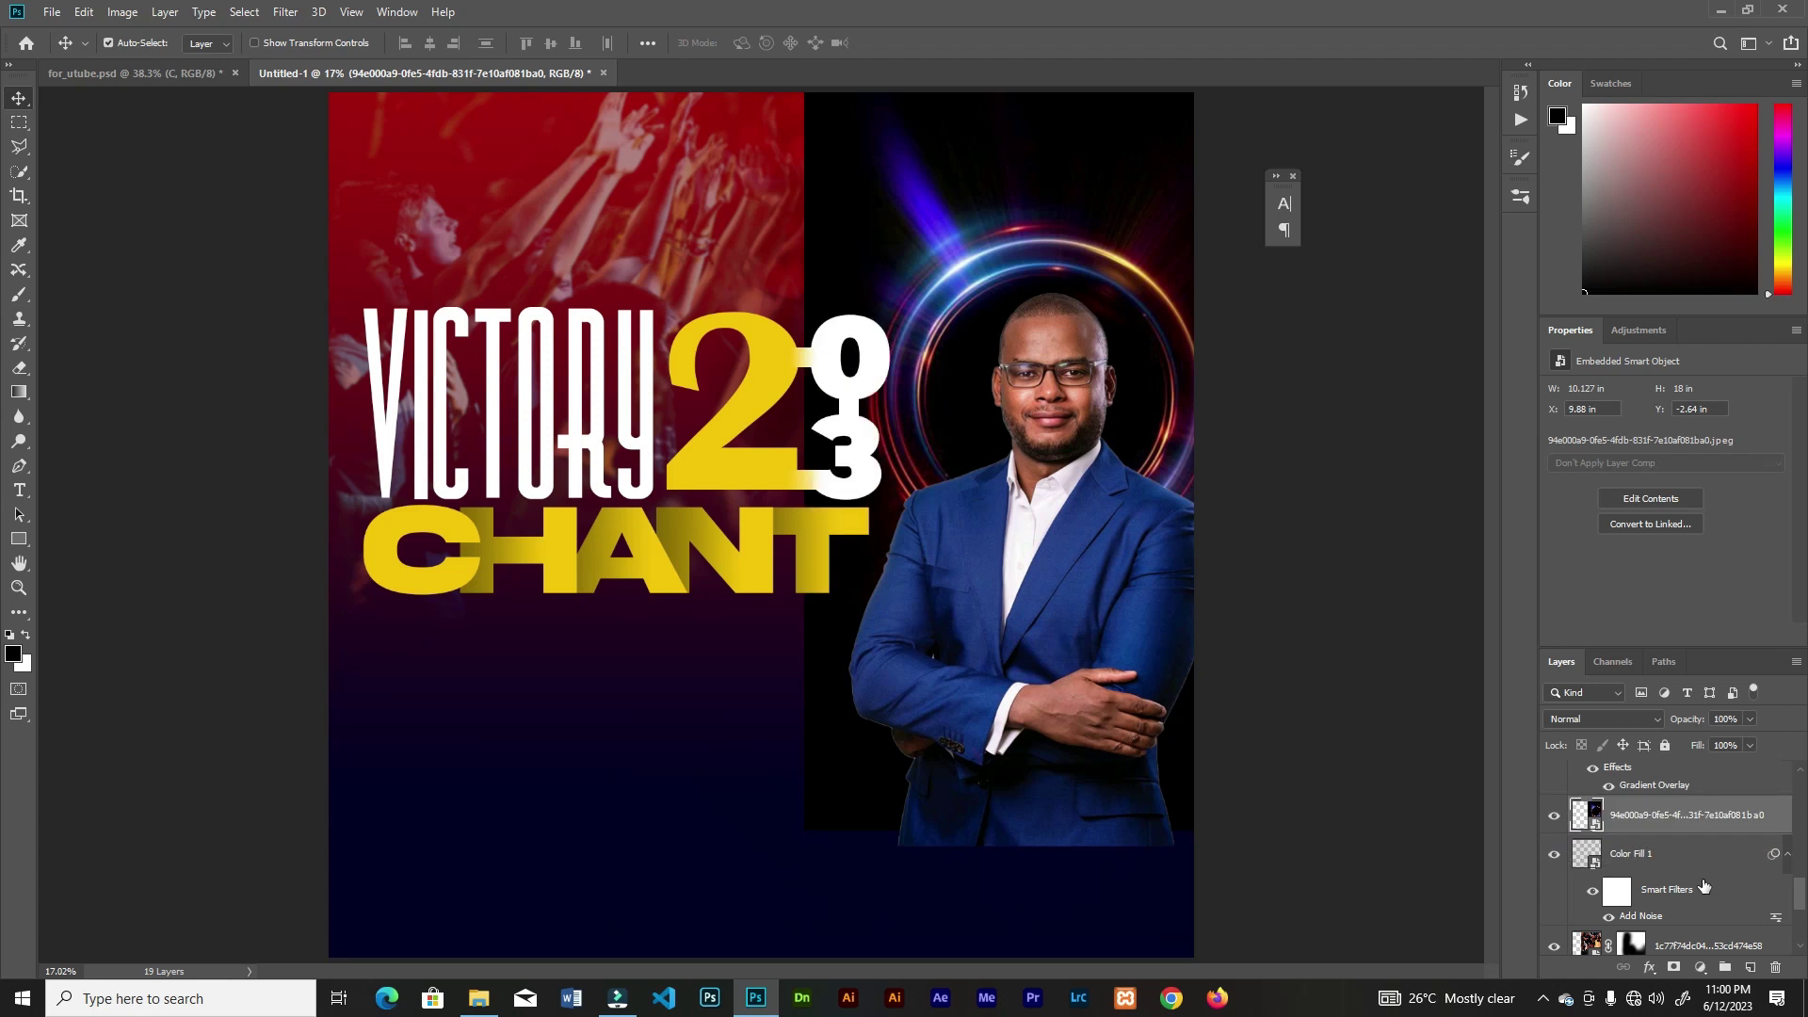
- Set the light ring's blend mode to Linear Dodge (Add) and flip the ring horizontally
{"action": "left_click", "coordinate": [1613, 721]}
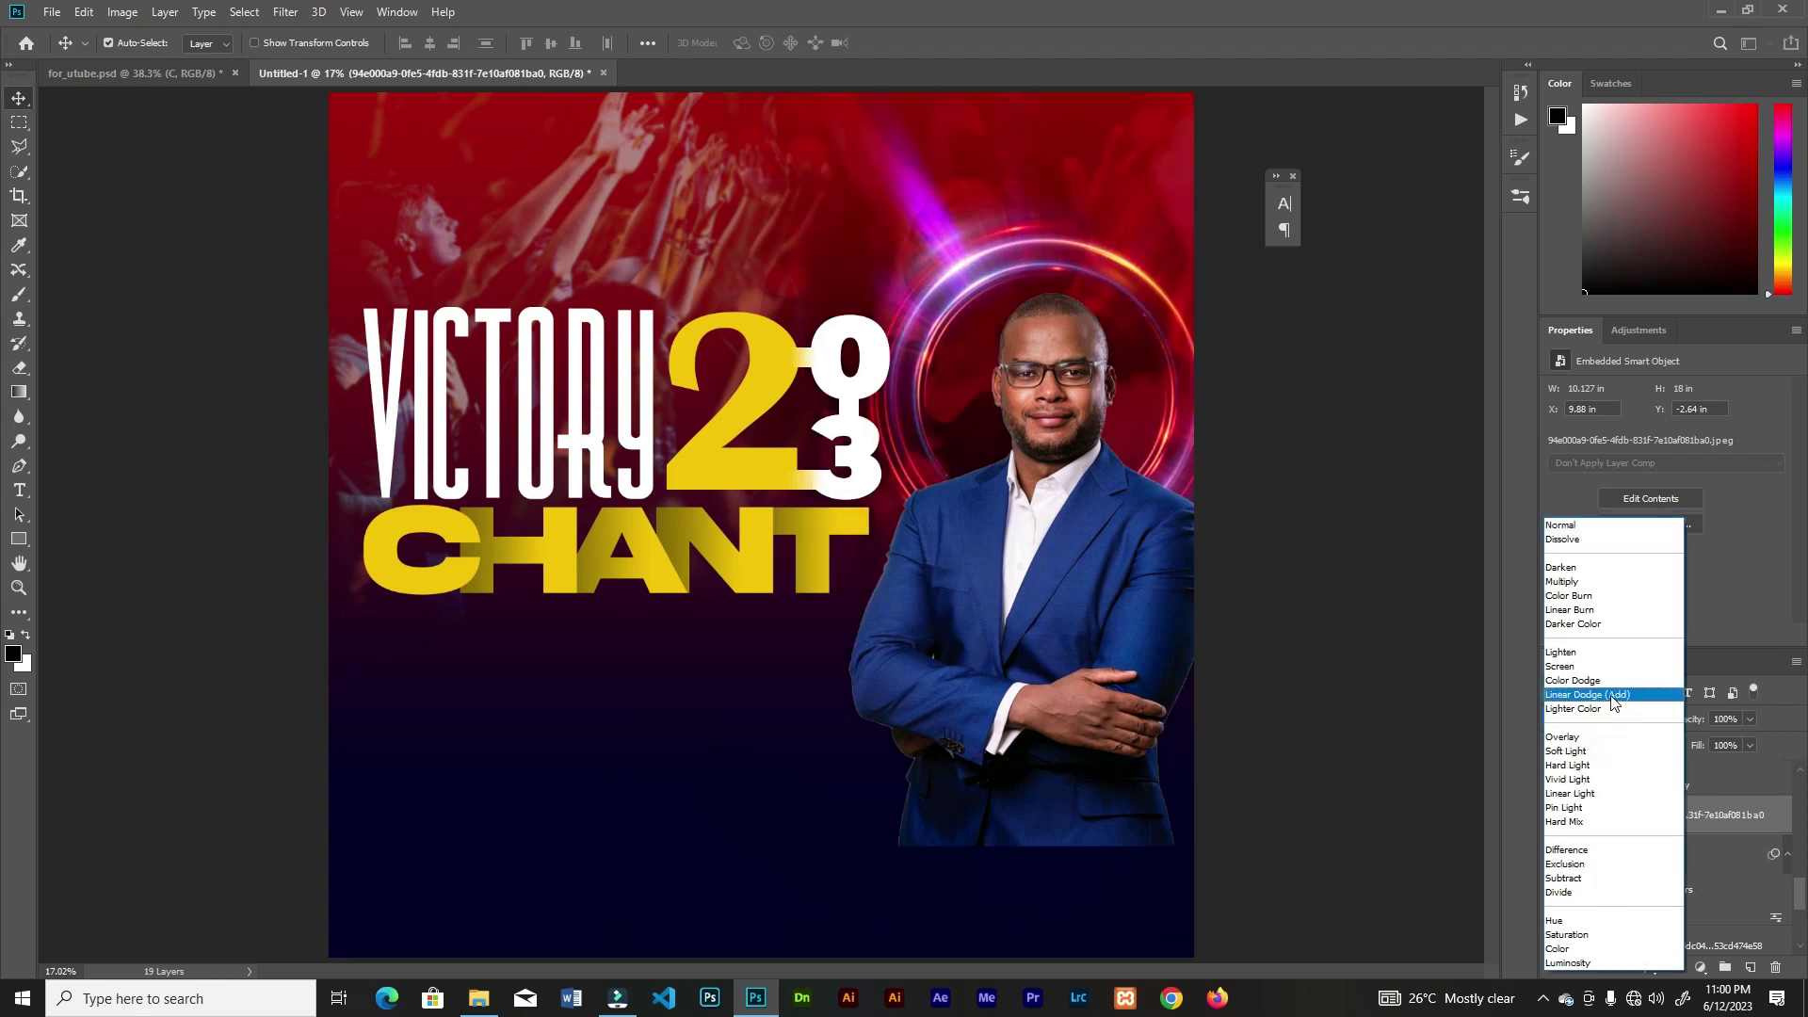
{"action": "left_click", "coordinate": [1613, 696]}
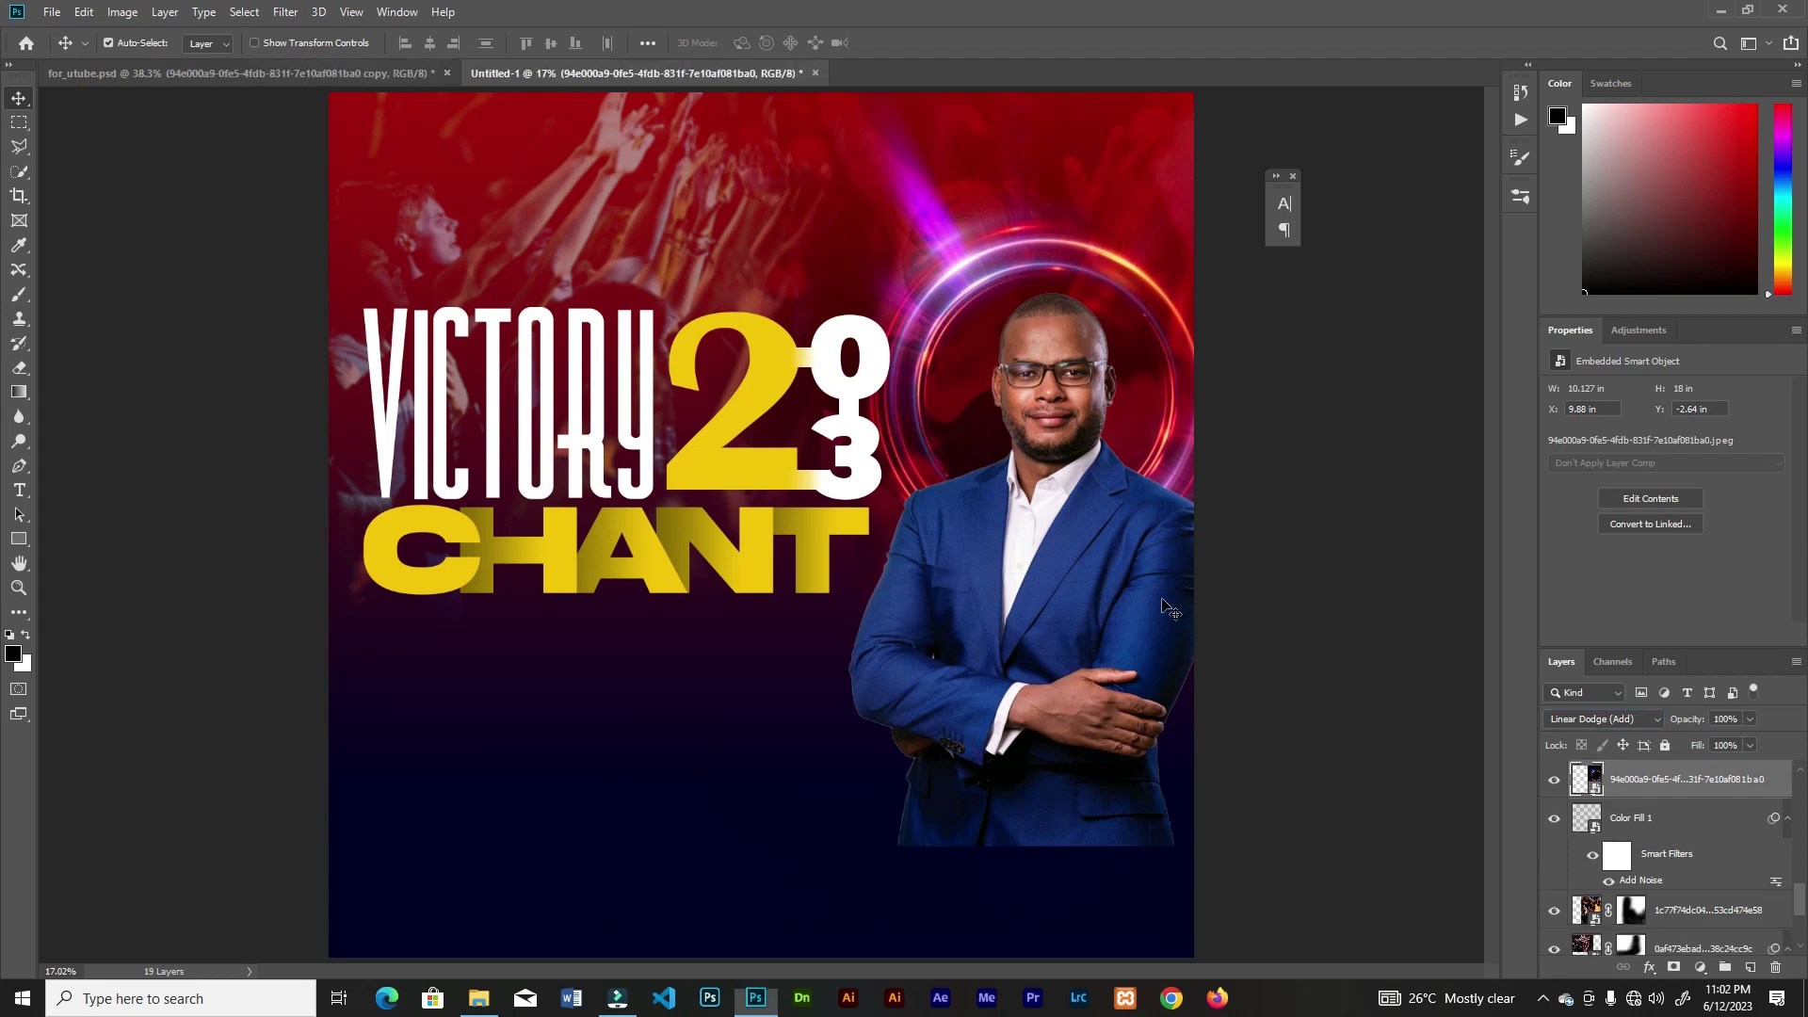
{"action": "key", "text": "ctrl+t"}
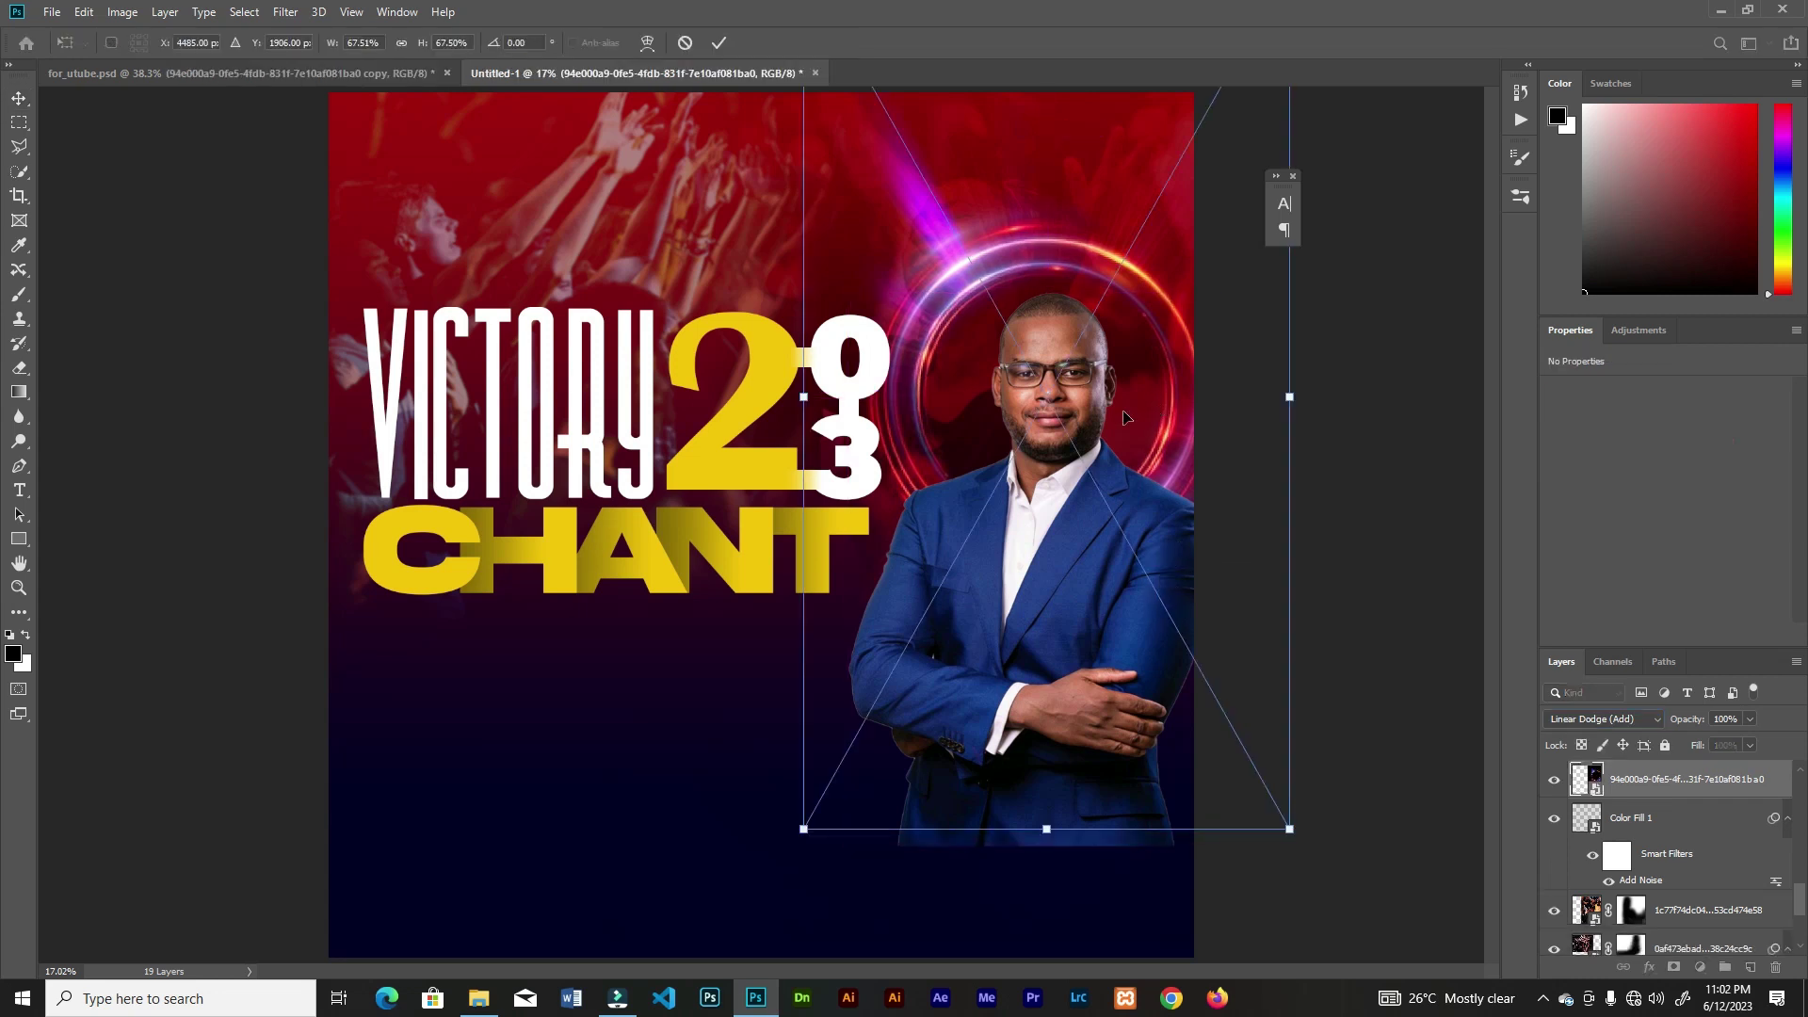
{"action": "right_click", "coordinate": [1124, 412]}
{"action": "left_click", "coordinate": [1182, 632]}
- Scale the flipped light ring down to about 59% and centre it around the man's head
{"action": "left_click_drag", "start_coordinate": [1289, 829], "coordinate": [1274, 800]}
{"action": "left_click_drag", "start_coordinate": [1065, 418], "coordinate": [1075, 418]}
{"action": "left_click_drag", "start_coordinate": [1282, 799], "coordinate": [1271, 776]}
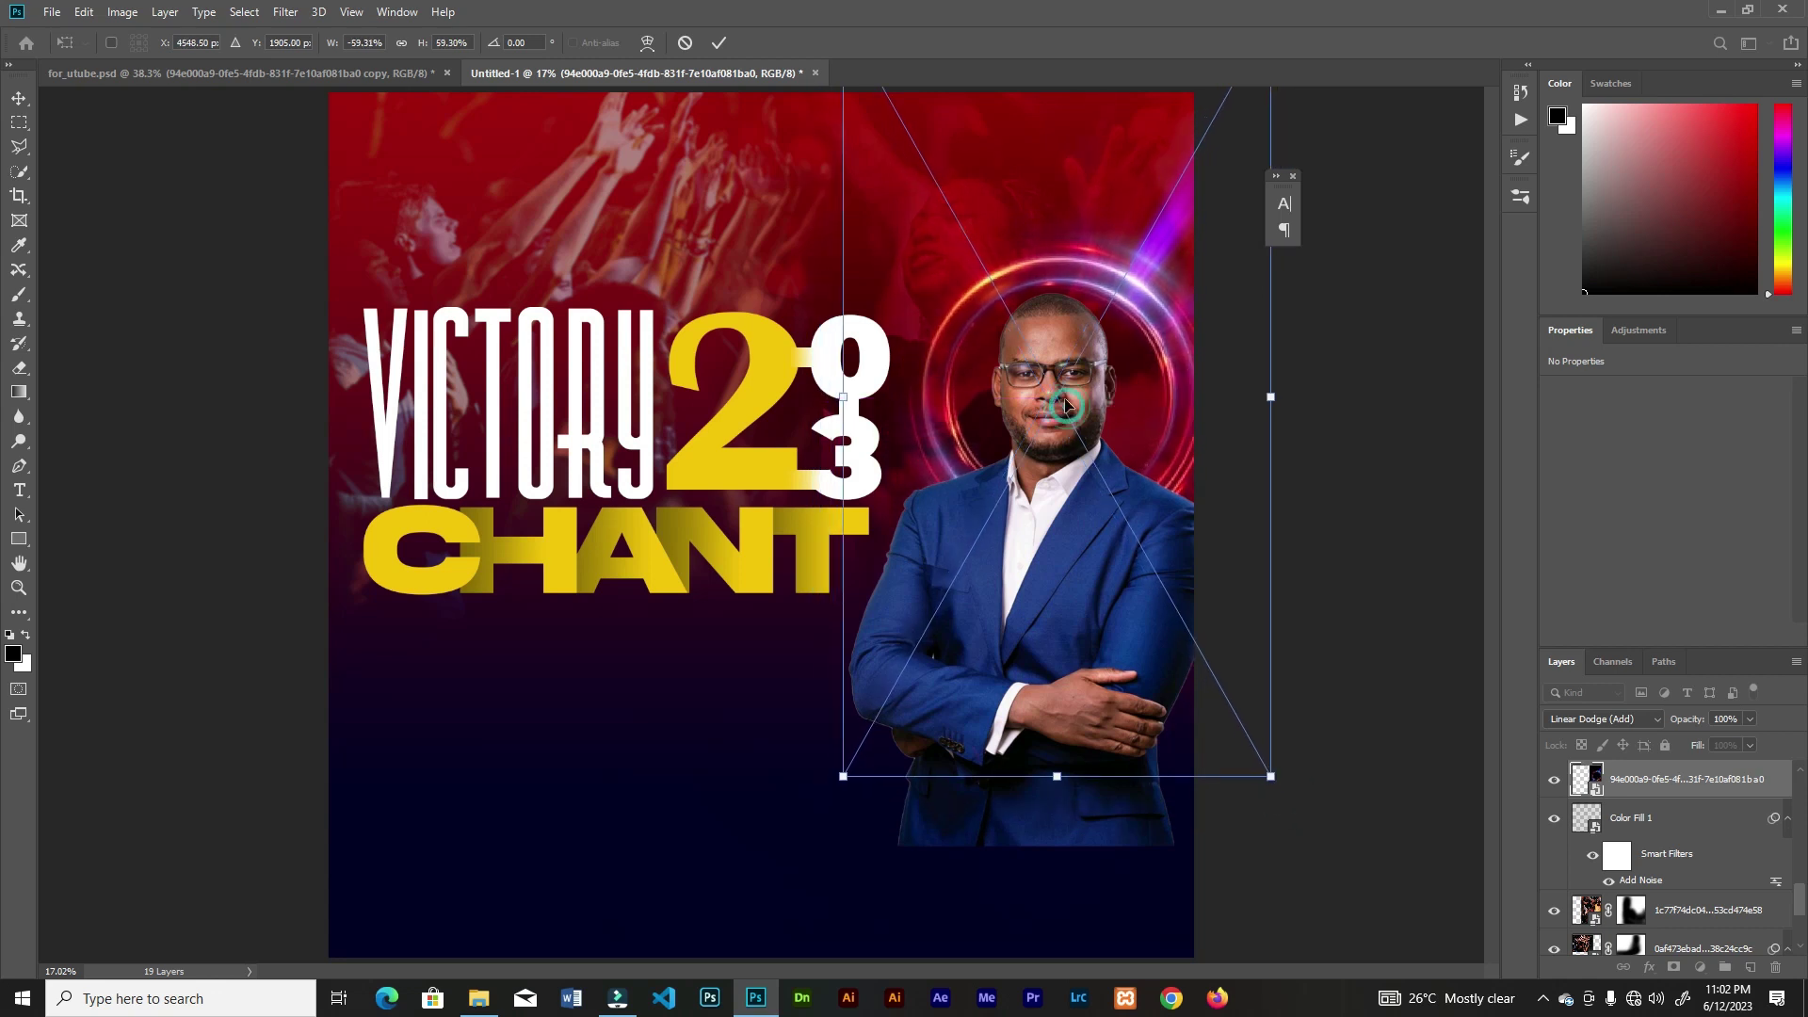
{"action": "left_click_drag", "start_coordinate": [1068, 406], "coordinate": [1062, 388]}
{"action": "left_click", "coordinate": [718, 44]}
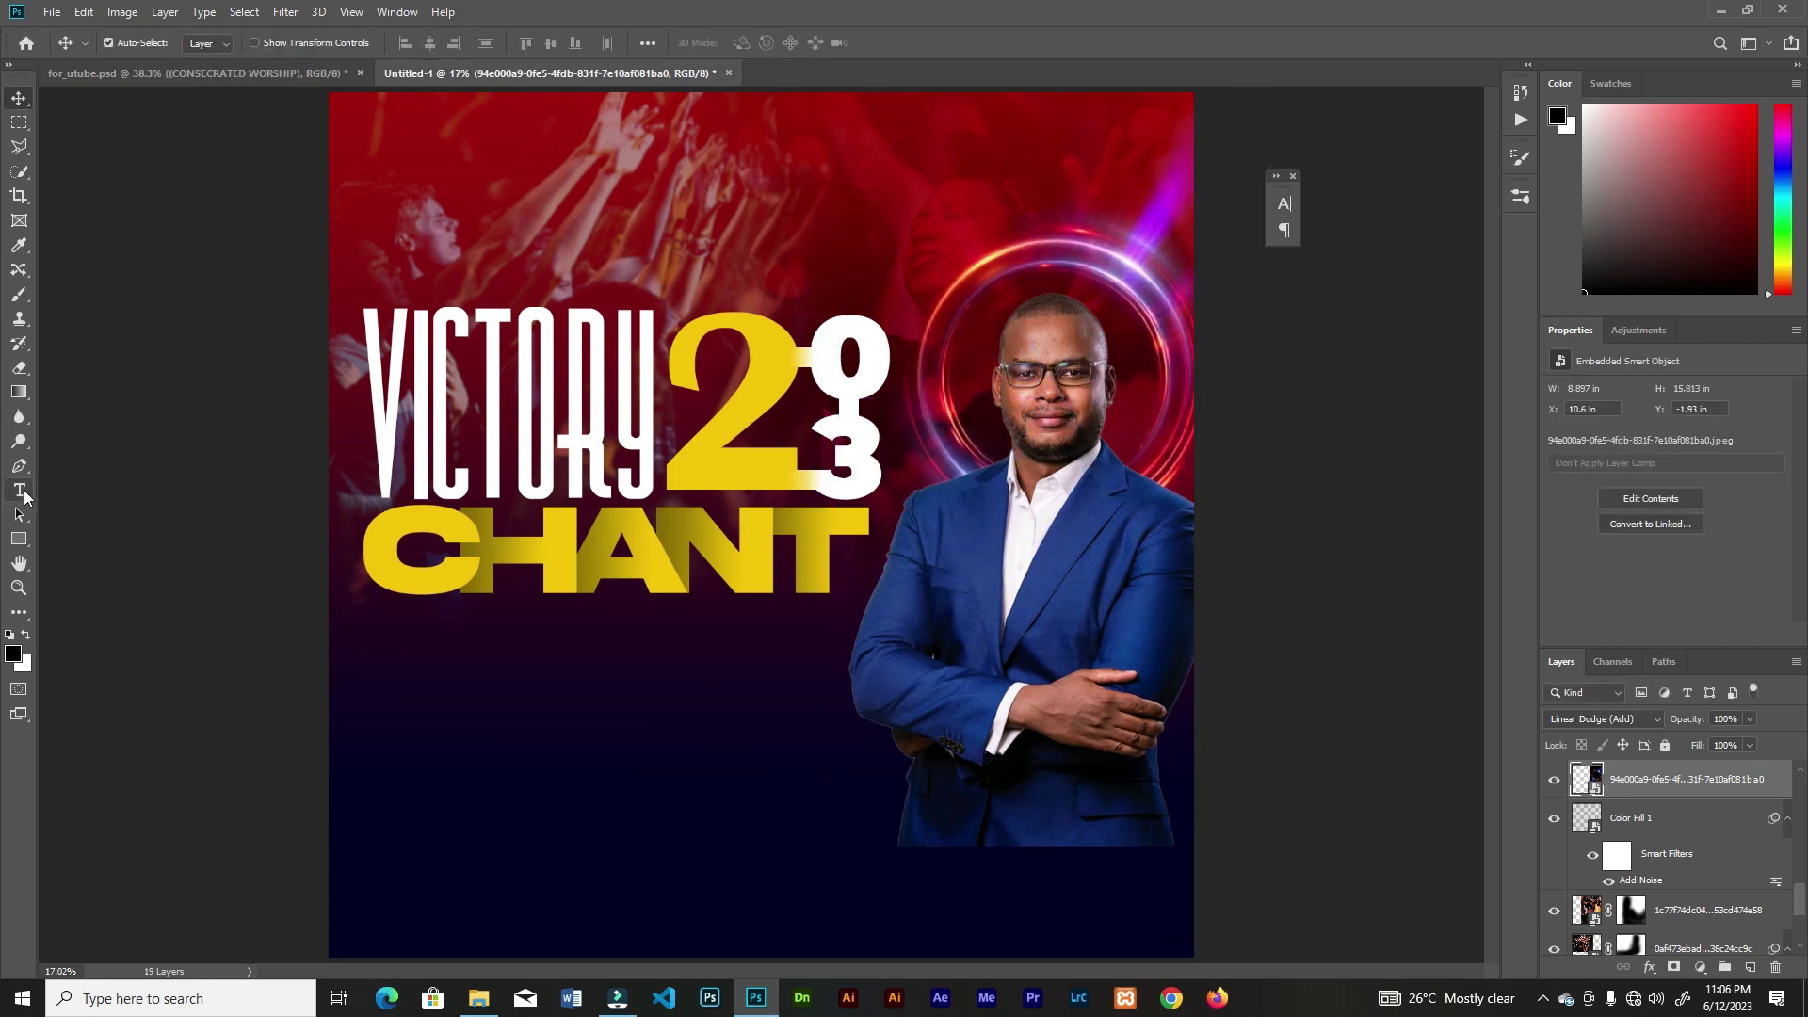
- Add a text layer reading "consecrated worship" in Bahnschrift Bold Condensed just below CHANT
{"action": "left_click", "coordinate": [21, 492]}
{"action": "left_click", "coordinate": [463, 631]}
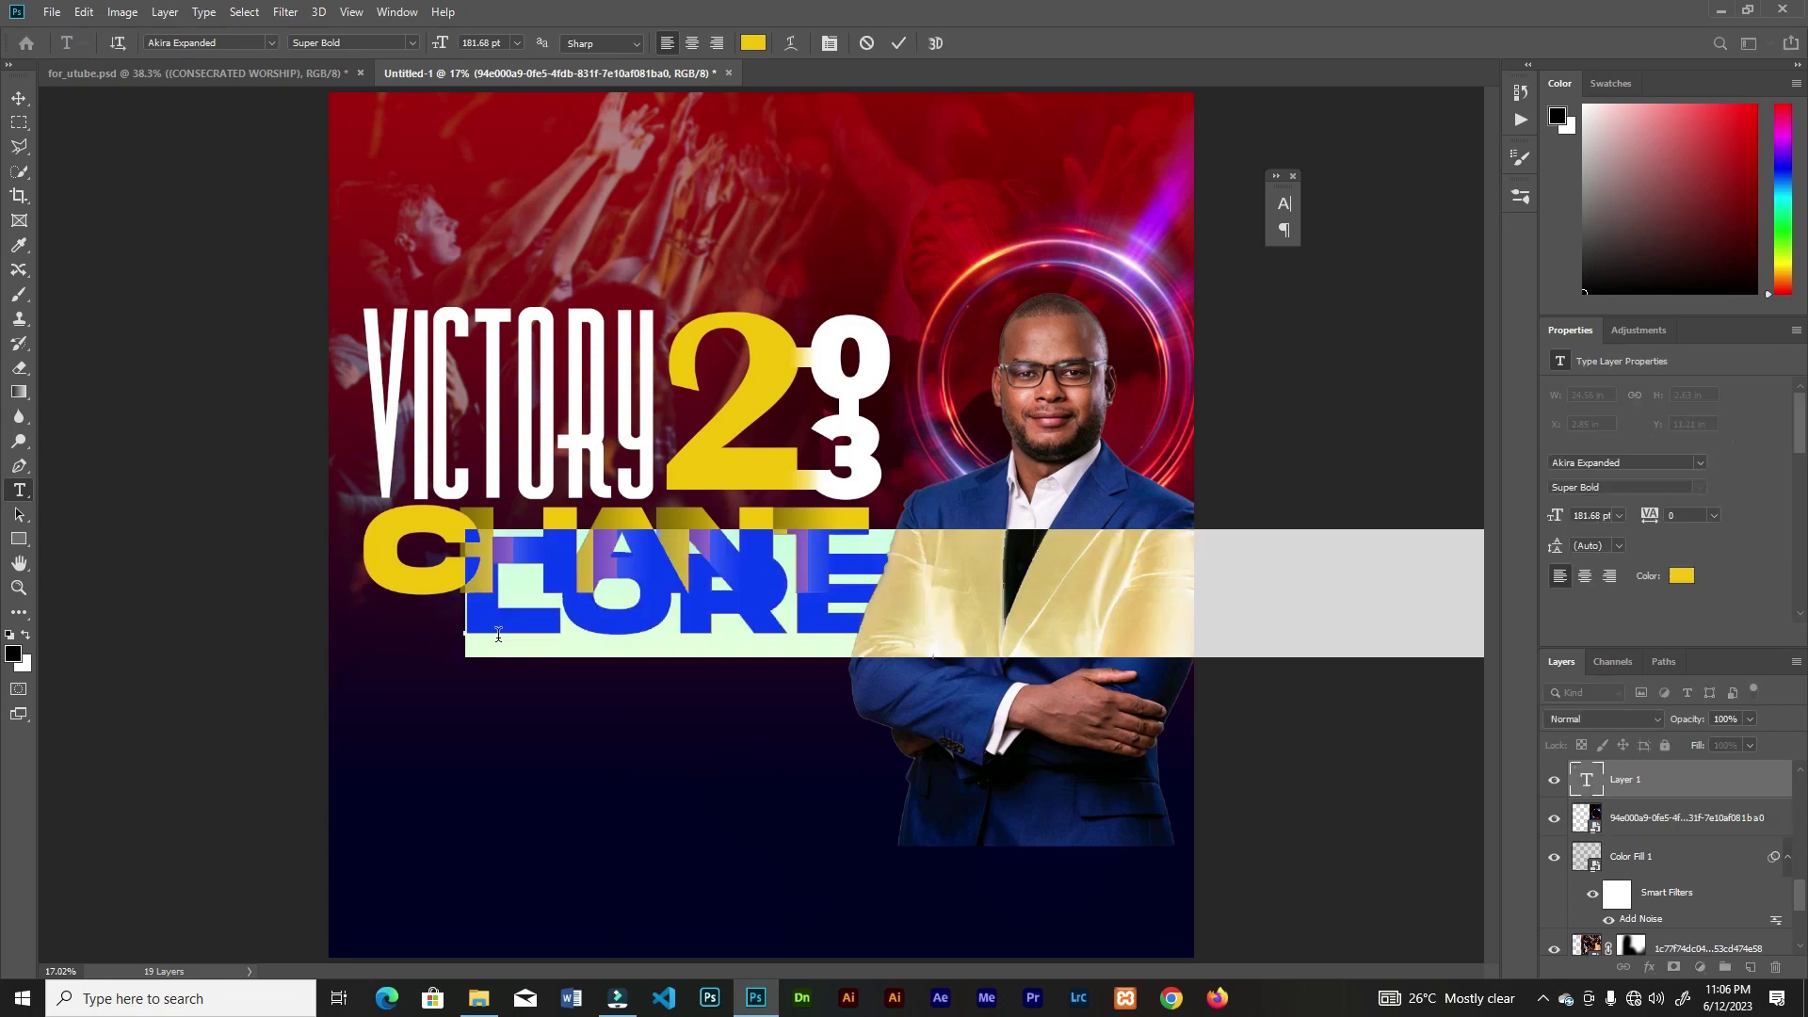
{"action": "left_click", "coordinate": [271, 44]}
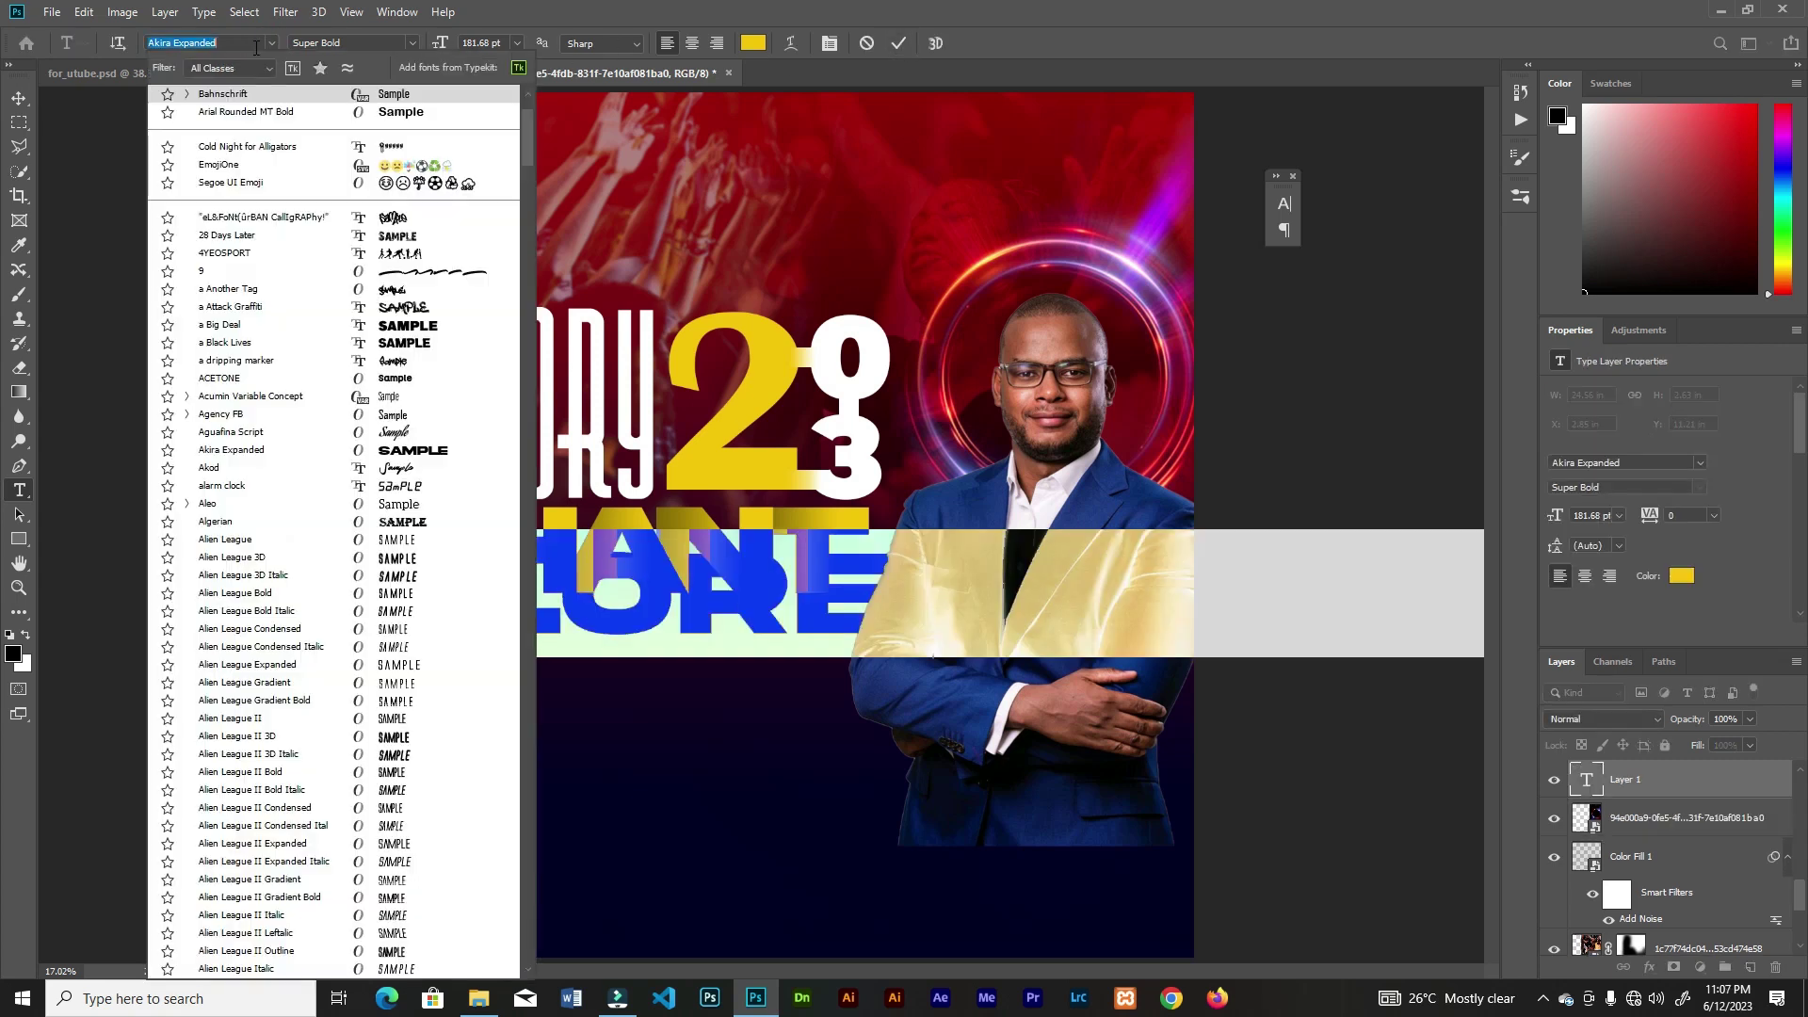
{"action": "left_click", "coordinate": [243, 98]}
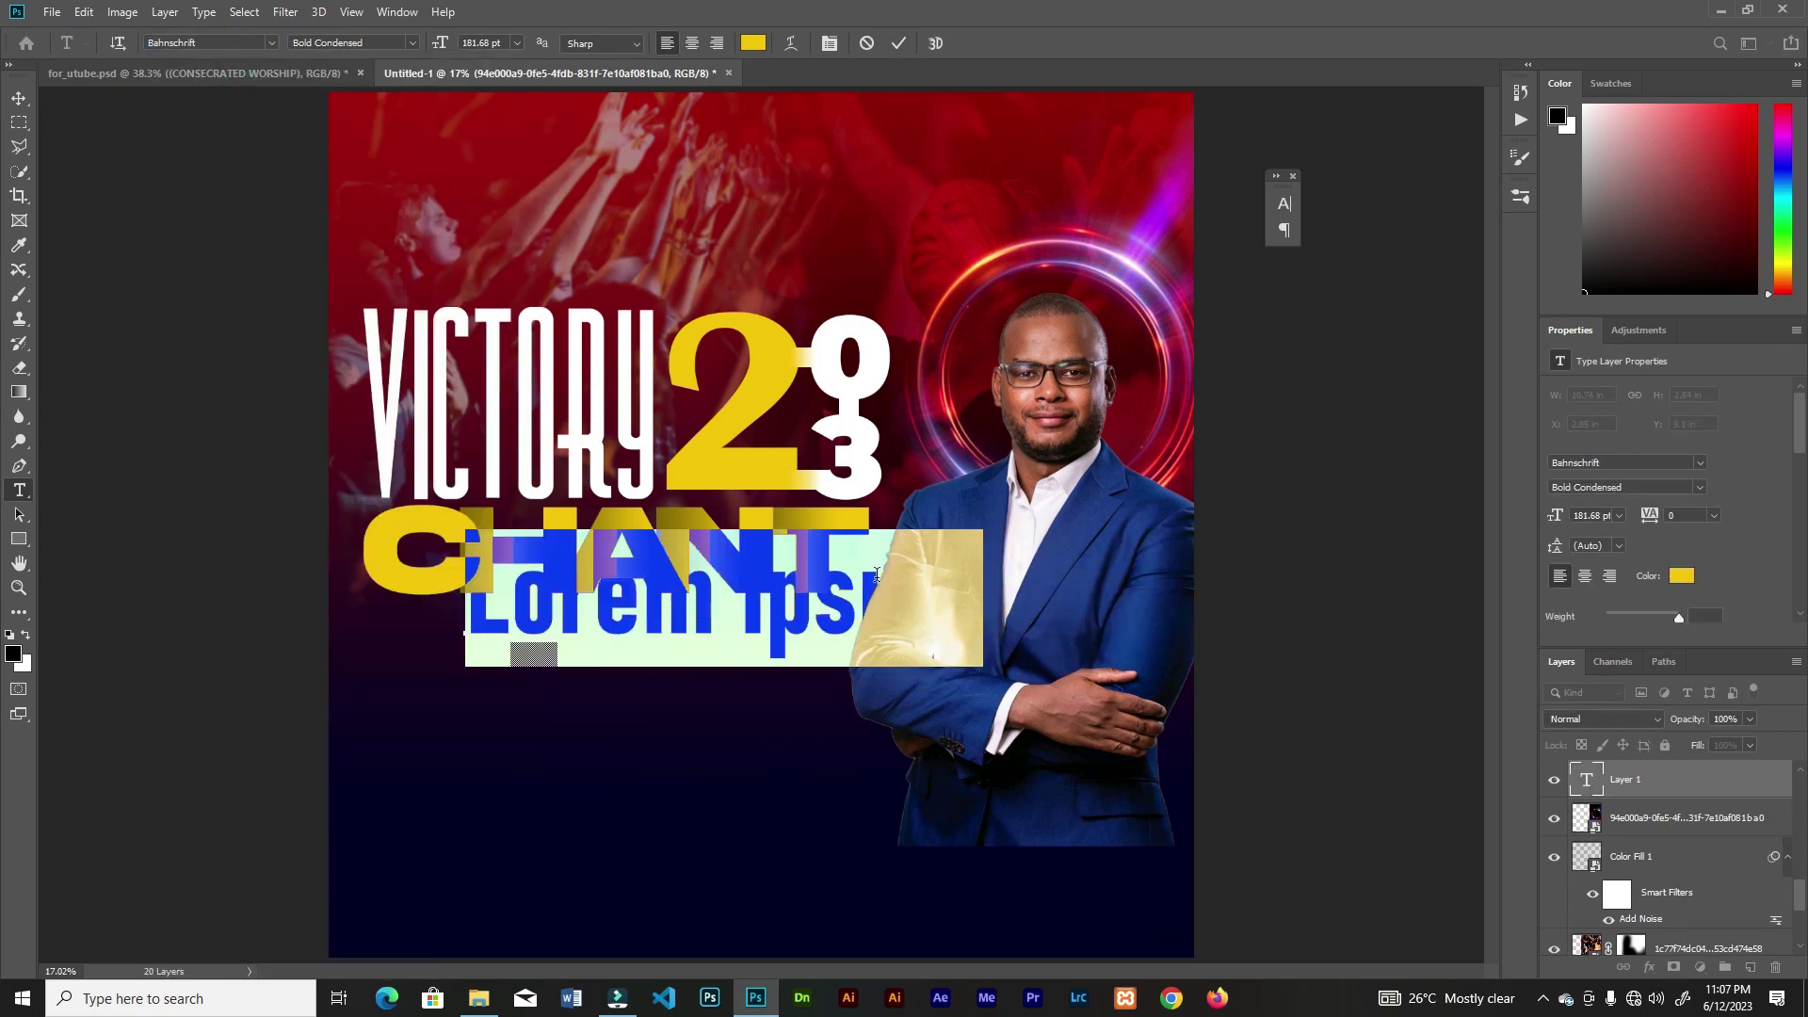
{"action": "type", "text": "consecrated worshi"}
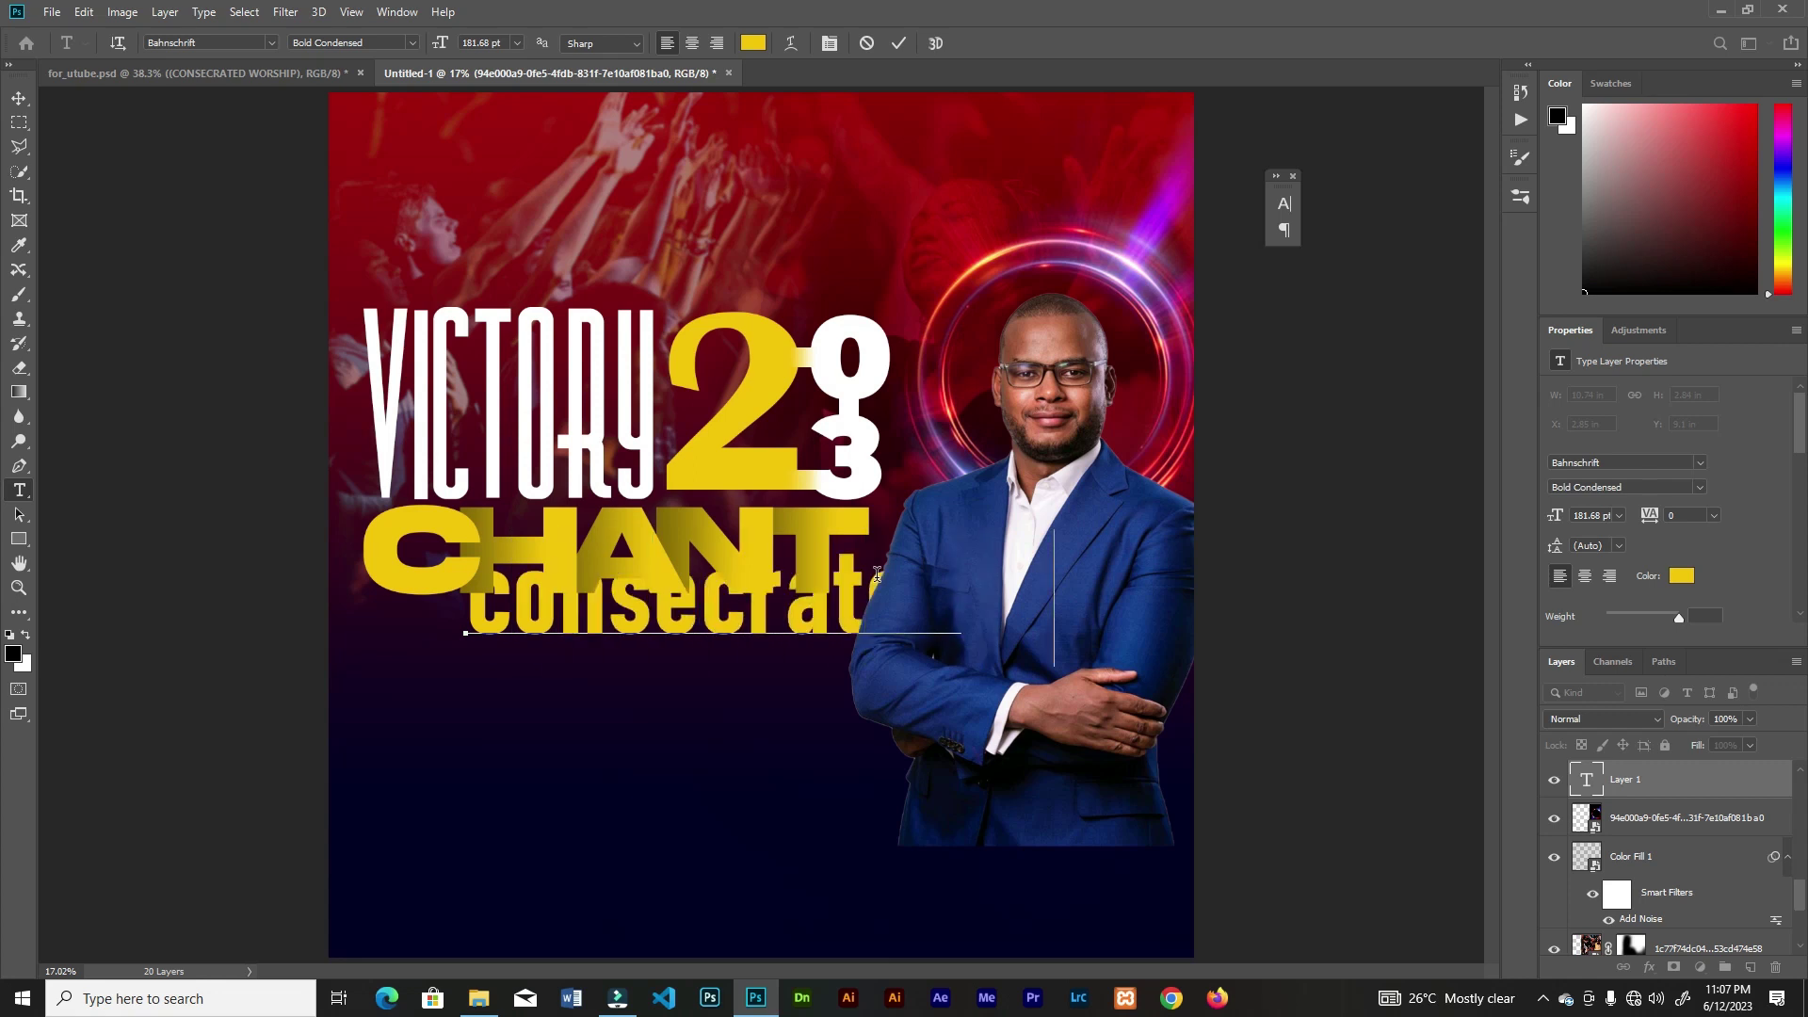
{"action": "type", "text": "p"}
{"action": "left_click", "coordinate": [899, 44]}
- Change the "consecrated worship" text colour to white
{"action": "left_click", "coordinate": [1283, 204]}
{"action": "left_click", "coordinate": [1233, 310]}
{"action": "left_click", "coordinate": [1244, 385]}
{"action": "left_click", "coordinate": [1667, 377]}
- Shrink the "consecrated worship" line, position it under CHANT and set it in all caps
{"action": "key", "text": "ctrl+t"}
{"action": "left_click_drag", "start_coordinate": [1303, 529], "coordinate": [1115, 585]}
{"action": "left_click_drag", "start_coordinate": [851, 588], "coordinate": [580, 621]}
{"action": "left_click_drag", "start_coordinate": [851, 593], "coordinate": [828, 626]}
{"action": "key", "text": "Return"}
{"action": "left_click", "coordinate": [1128, 333]}
- Enclose the consecrated worship line in parentheses and resize it to about 91 pt to fit under CHANT
{"action": "key", "text": "t"}
{"action": "left_click", "coordinate": [393, 629]}
{"action": "type", "text": "("}
{"action": "key", "text": "End"}
{"action": "type", "text": ")"}
{"action": "key", "text": "ctrl+Return"}
{"action": "key", "text": "ctrl+t"}
{"action": "left_click_drag", "start_coordinate": [875, 595], "coordinate": [805, 634]}
{"action": "key", "text": "Return"}
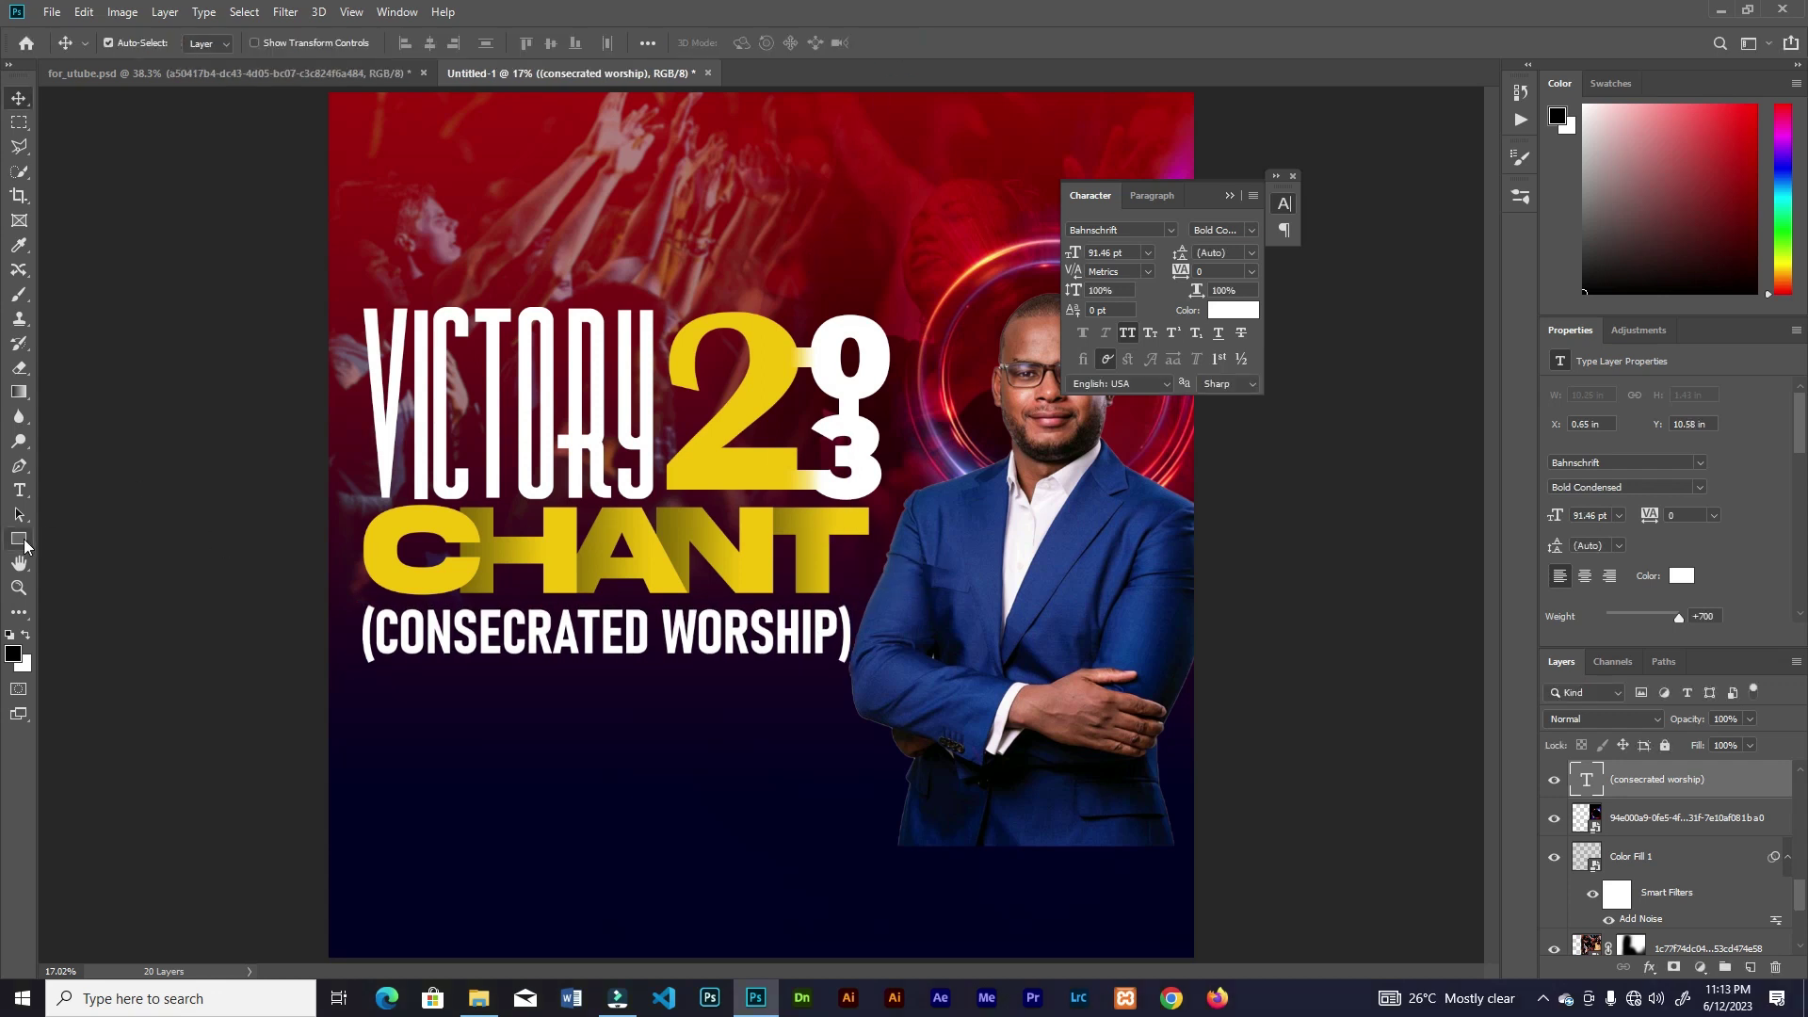
- Draw a black rectangular bar about 2617 px wide and 214 px high below the (CONSECRATED WORSHIP) line
{"action": "left_click", "coordinate": [19, 541]}
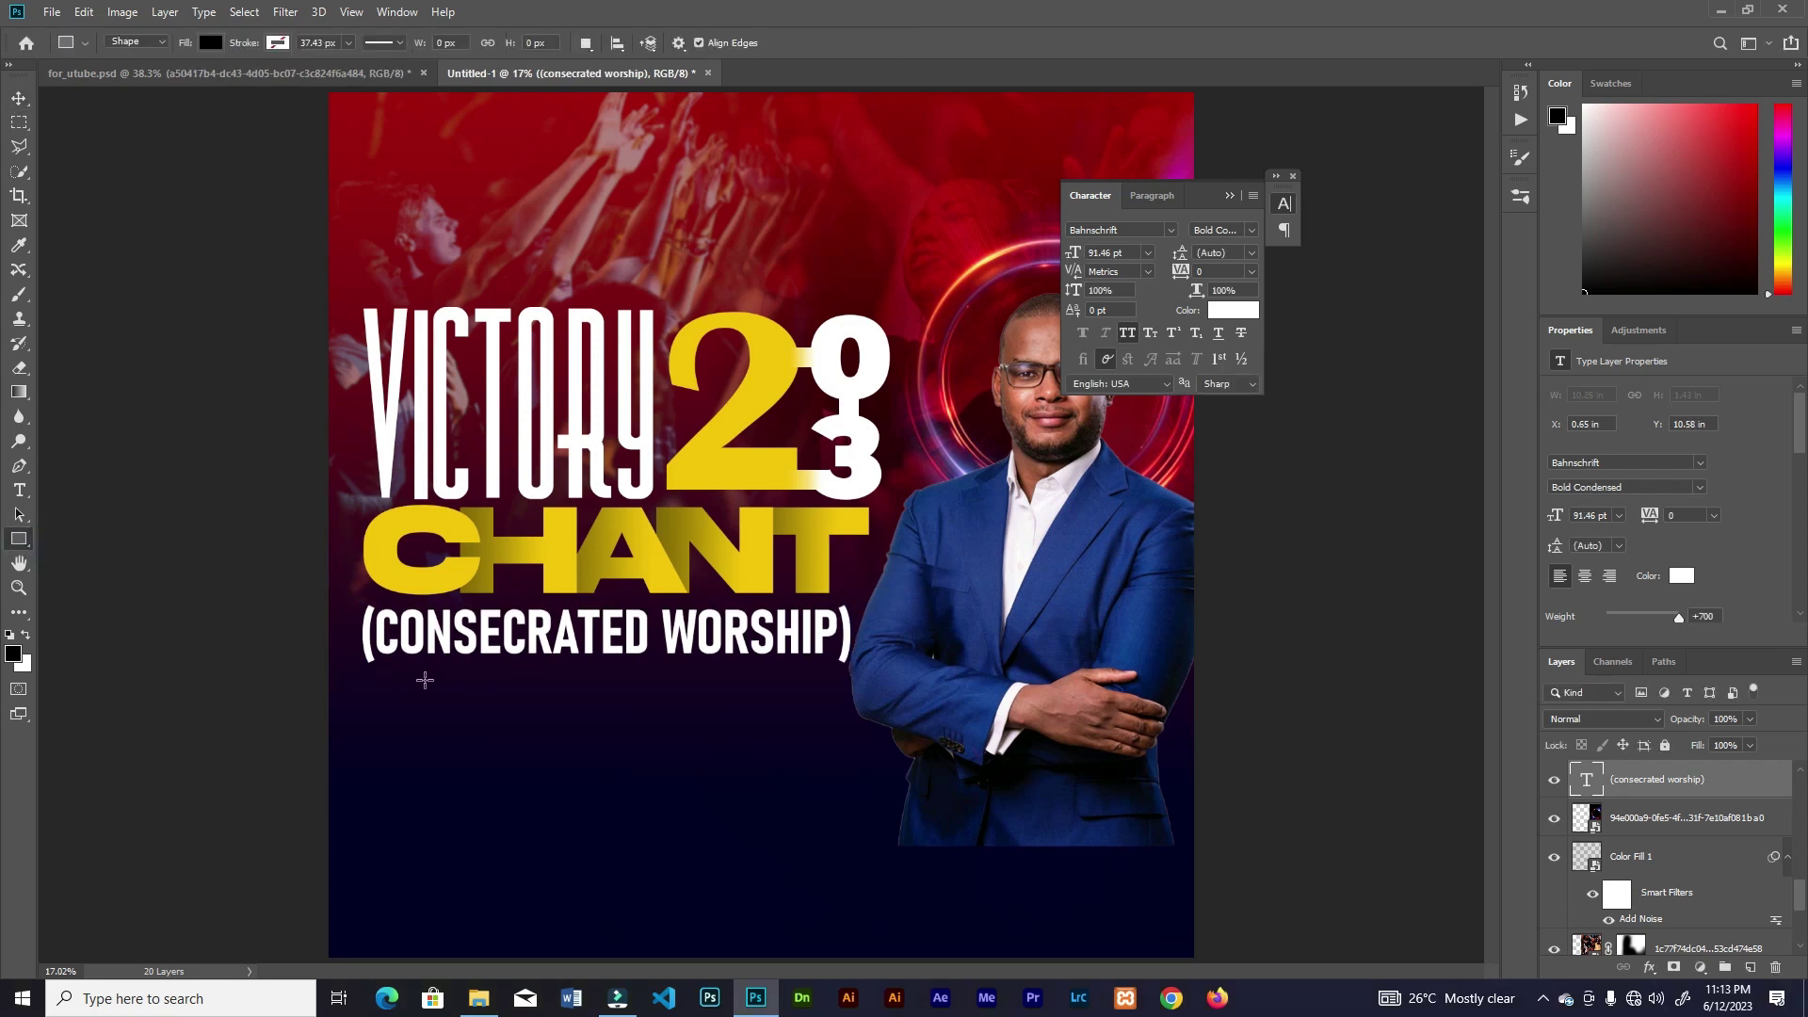
{"action": "left_click_drag", "start_coordinate": [421, 675], "coordinate": [839, 706]}
{"action": "scroll", "coordinate": [701, 659], "scroll_direction": "up", "scroll_amount": 2}
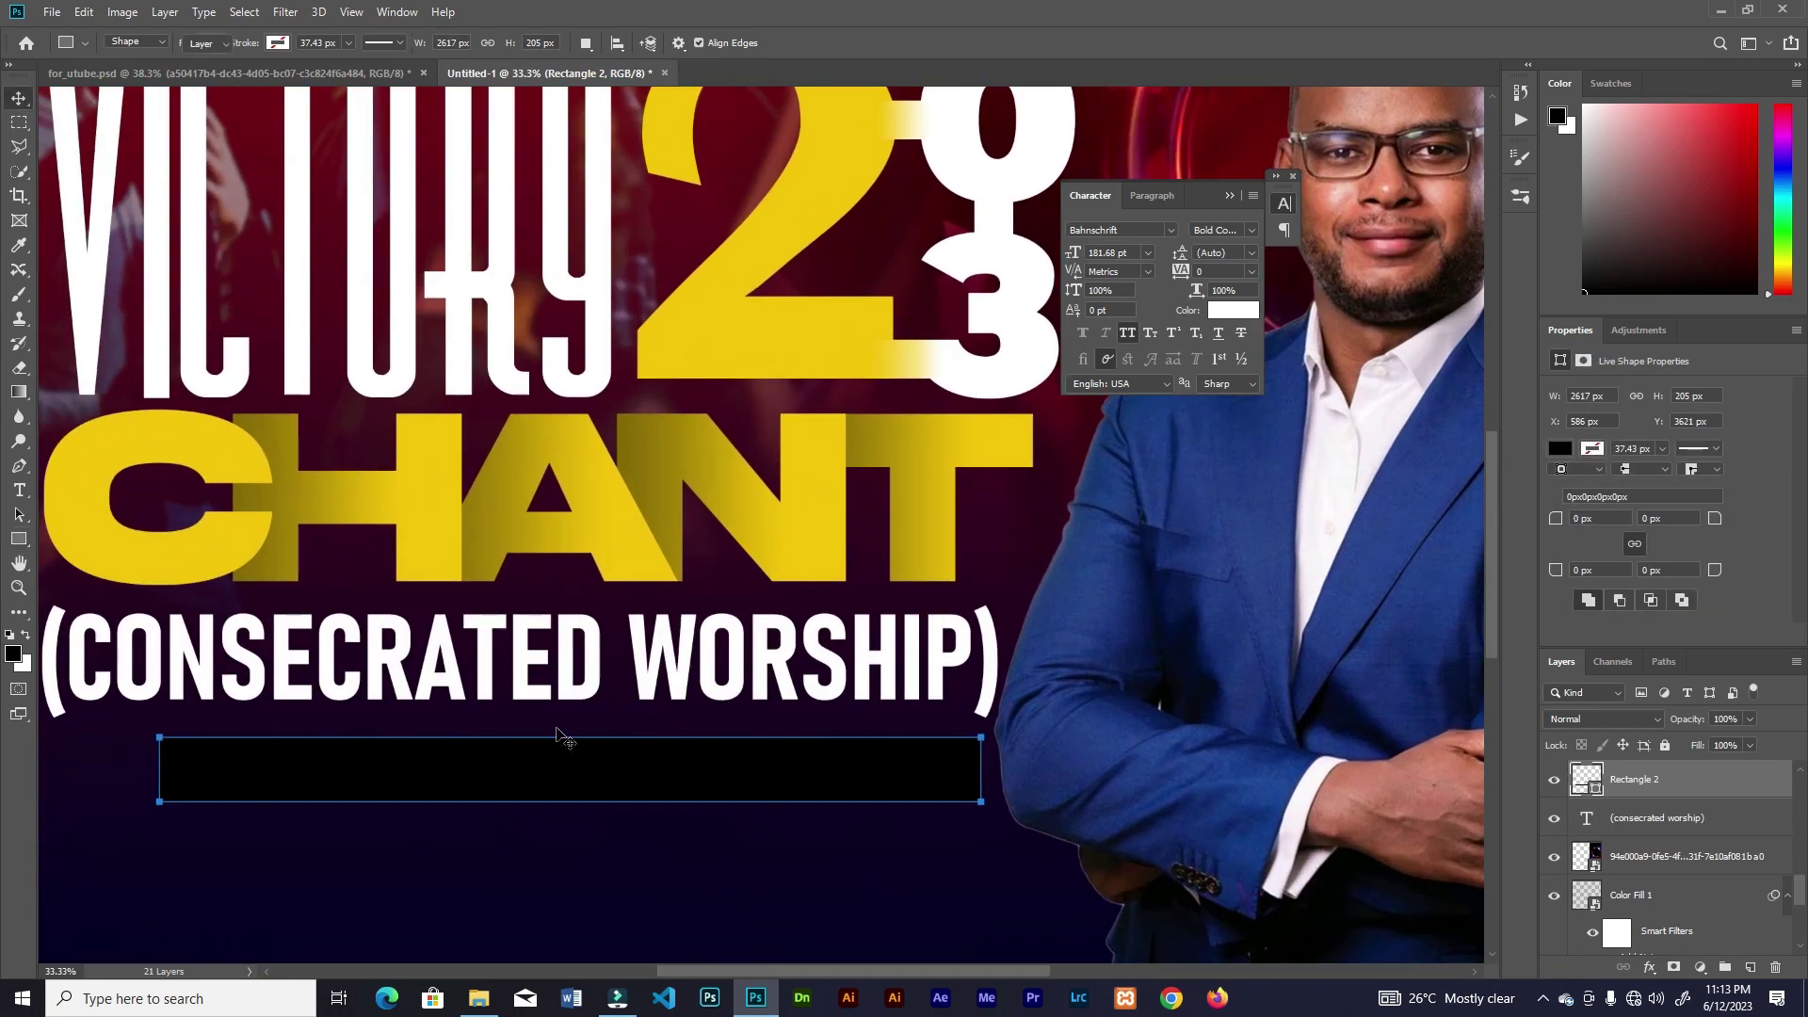
{"action": "key", "text": "ctrl+t"}
{"action": "left_click_drag", "start_coordinate": [570, 737], "coordinate": [575, 733]}
{"action": "left_click", "coordinate": [903, 42]}
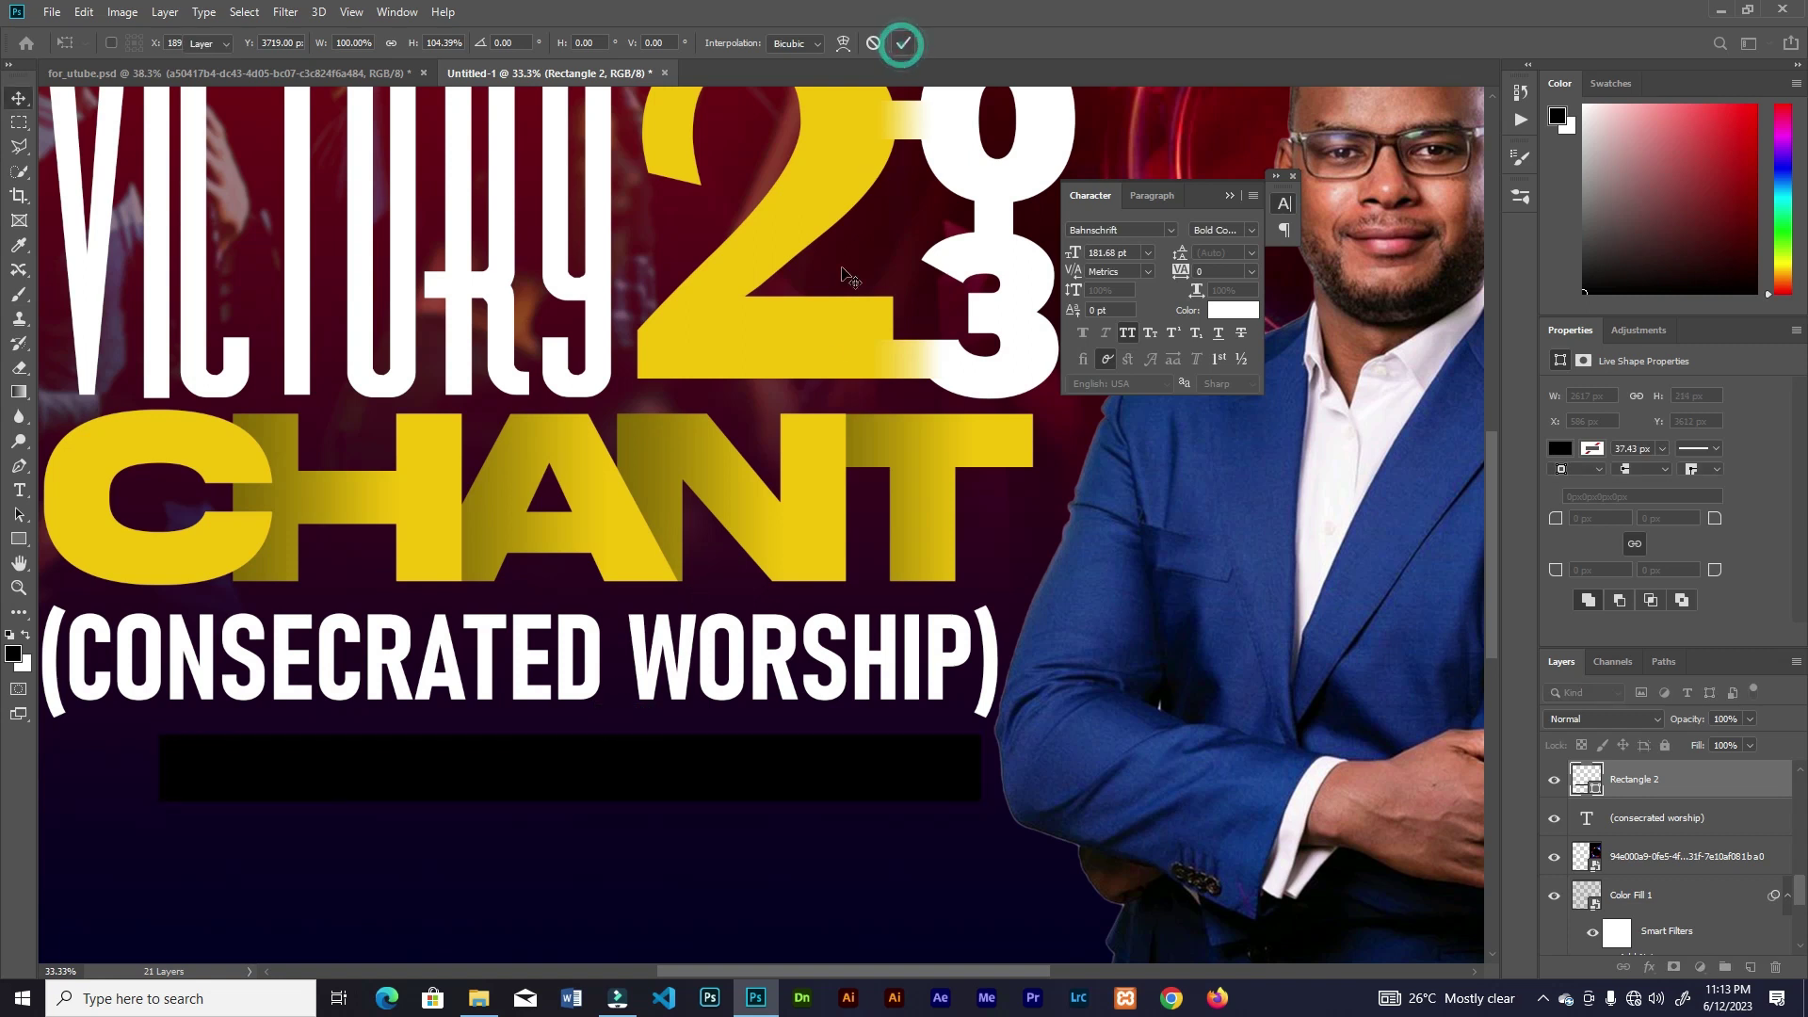
- Change the bar's fill to a linear black-to-white gradient at a 0° angle
{"action": "left_click", "coordinate": [1561, 449]}
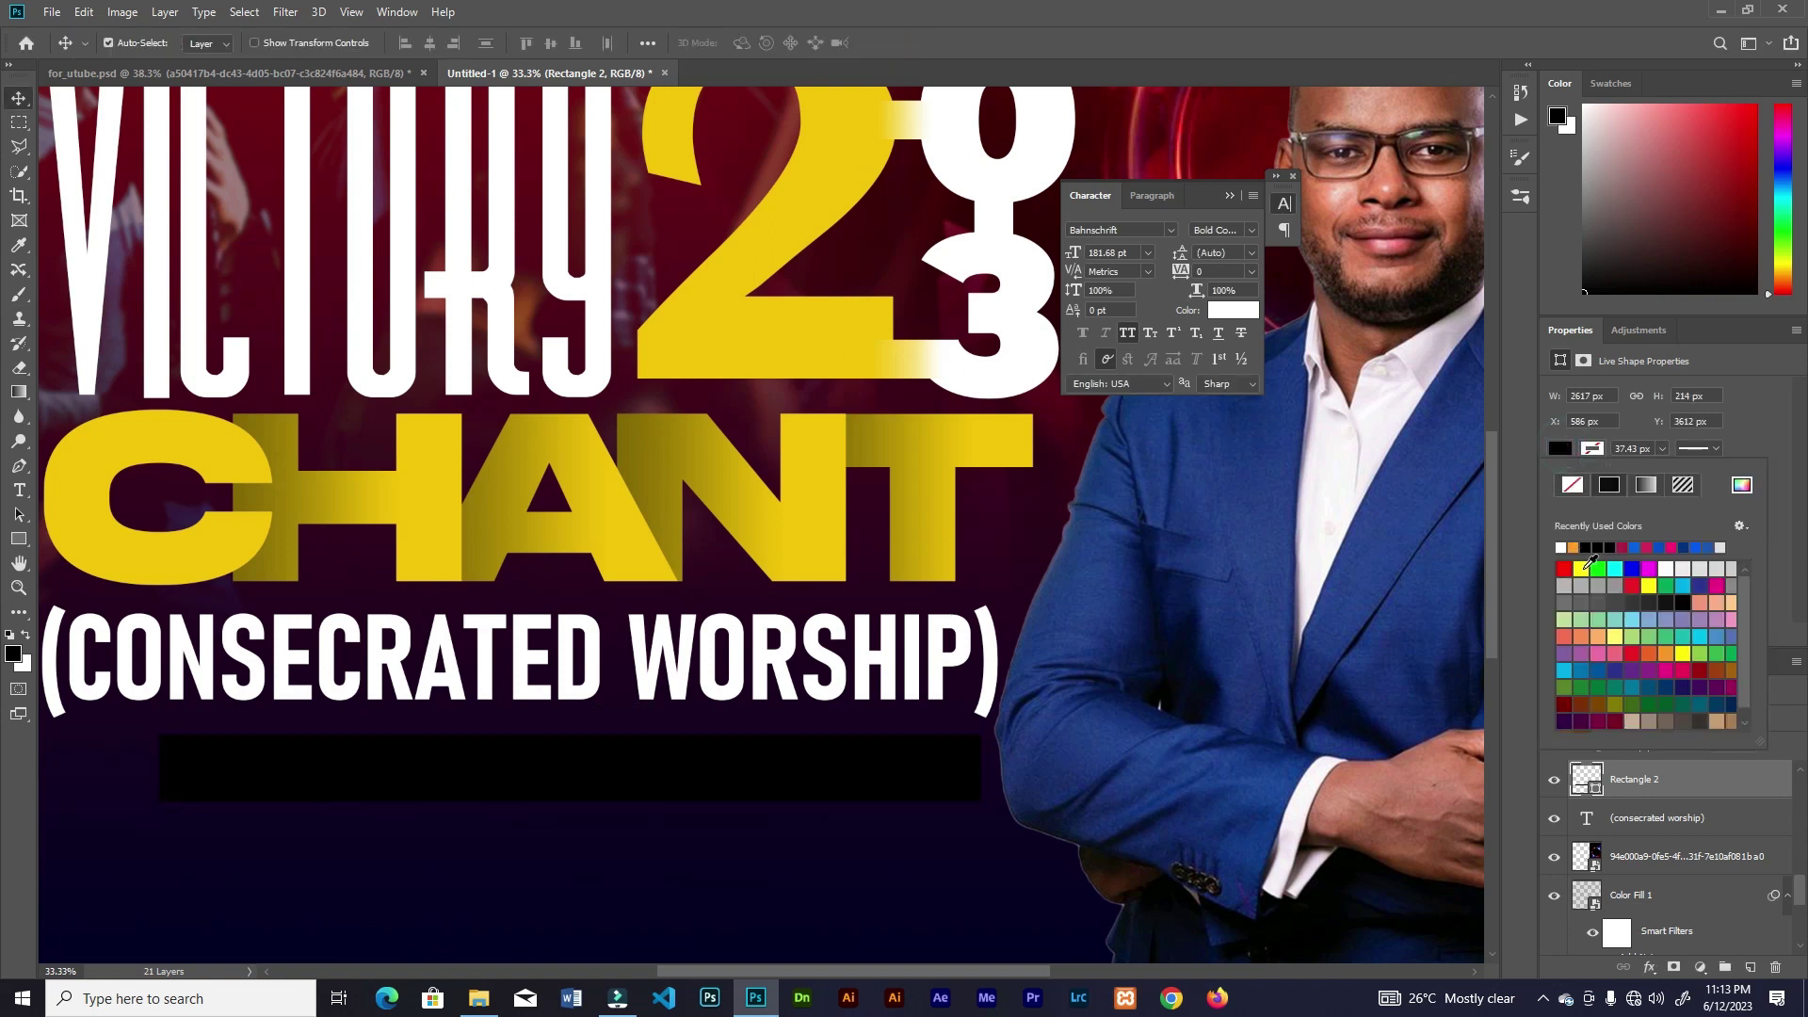
{"action": "left_click", "coordinate": [1646, 485]}
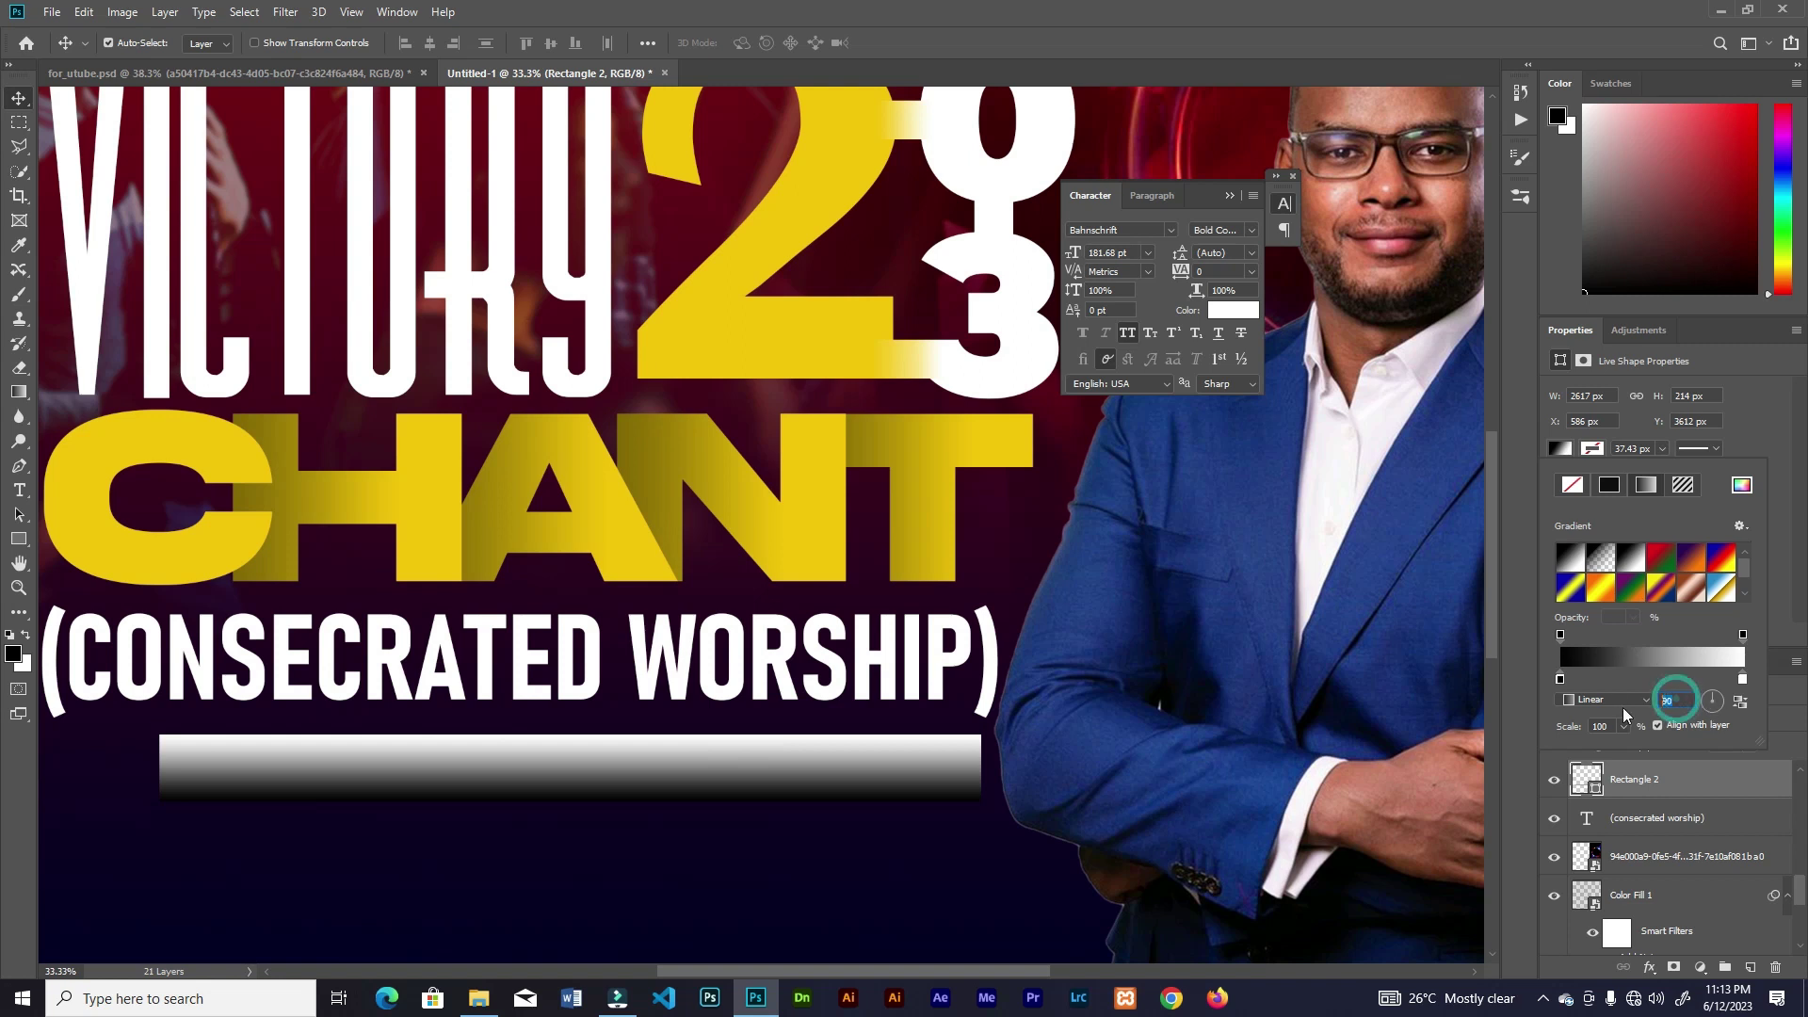
{"action": "key", "text": "Return"}
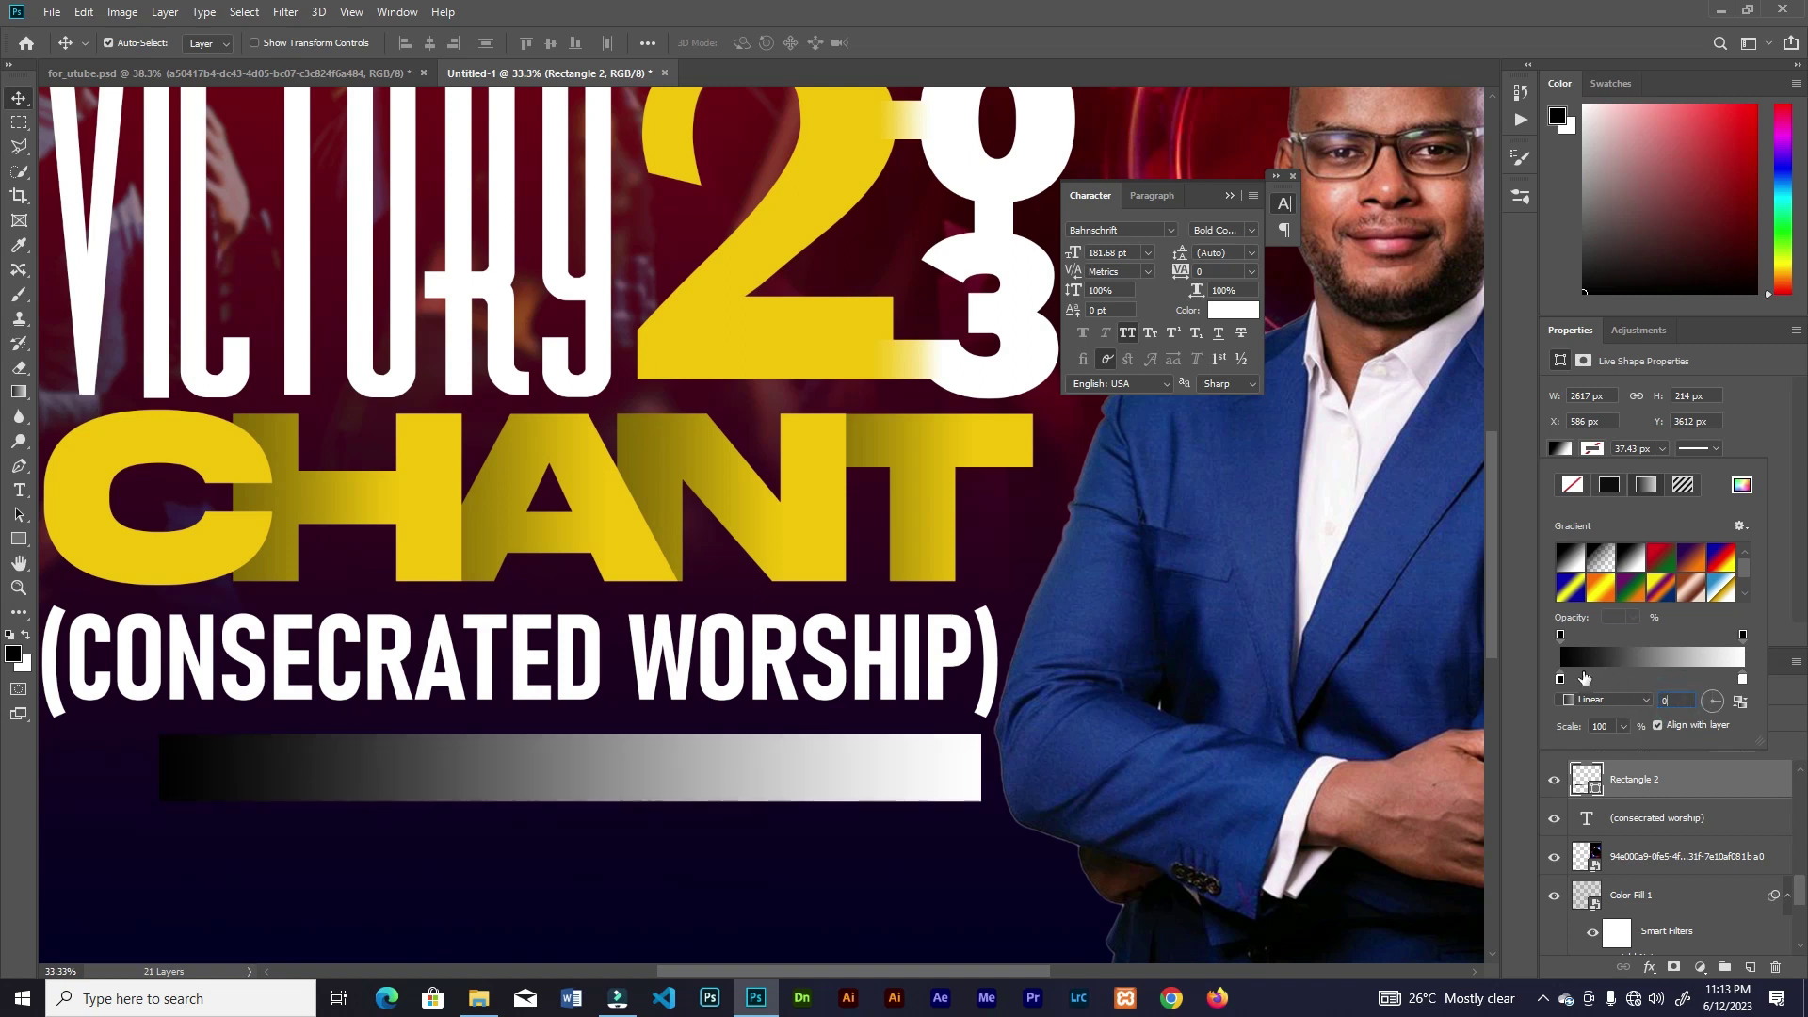
- Set the starting colour stop of the bar's gradient to #0b0e42
{"action": "left_click", "coordinate": [1603, 663]}
{"action": "left_click", "coordinate": [1186, 514]}
{"action": "left_click", "coordinate": [1259, 600]}
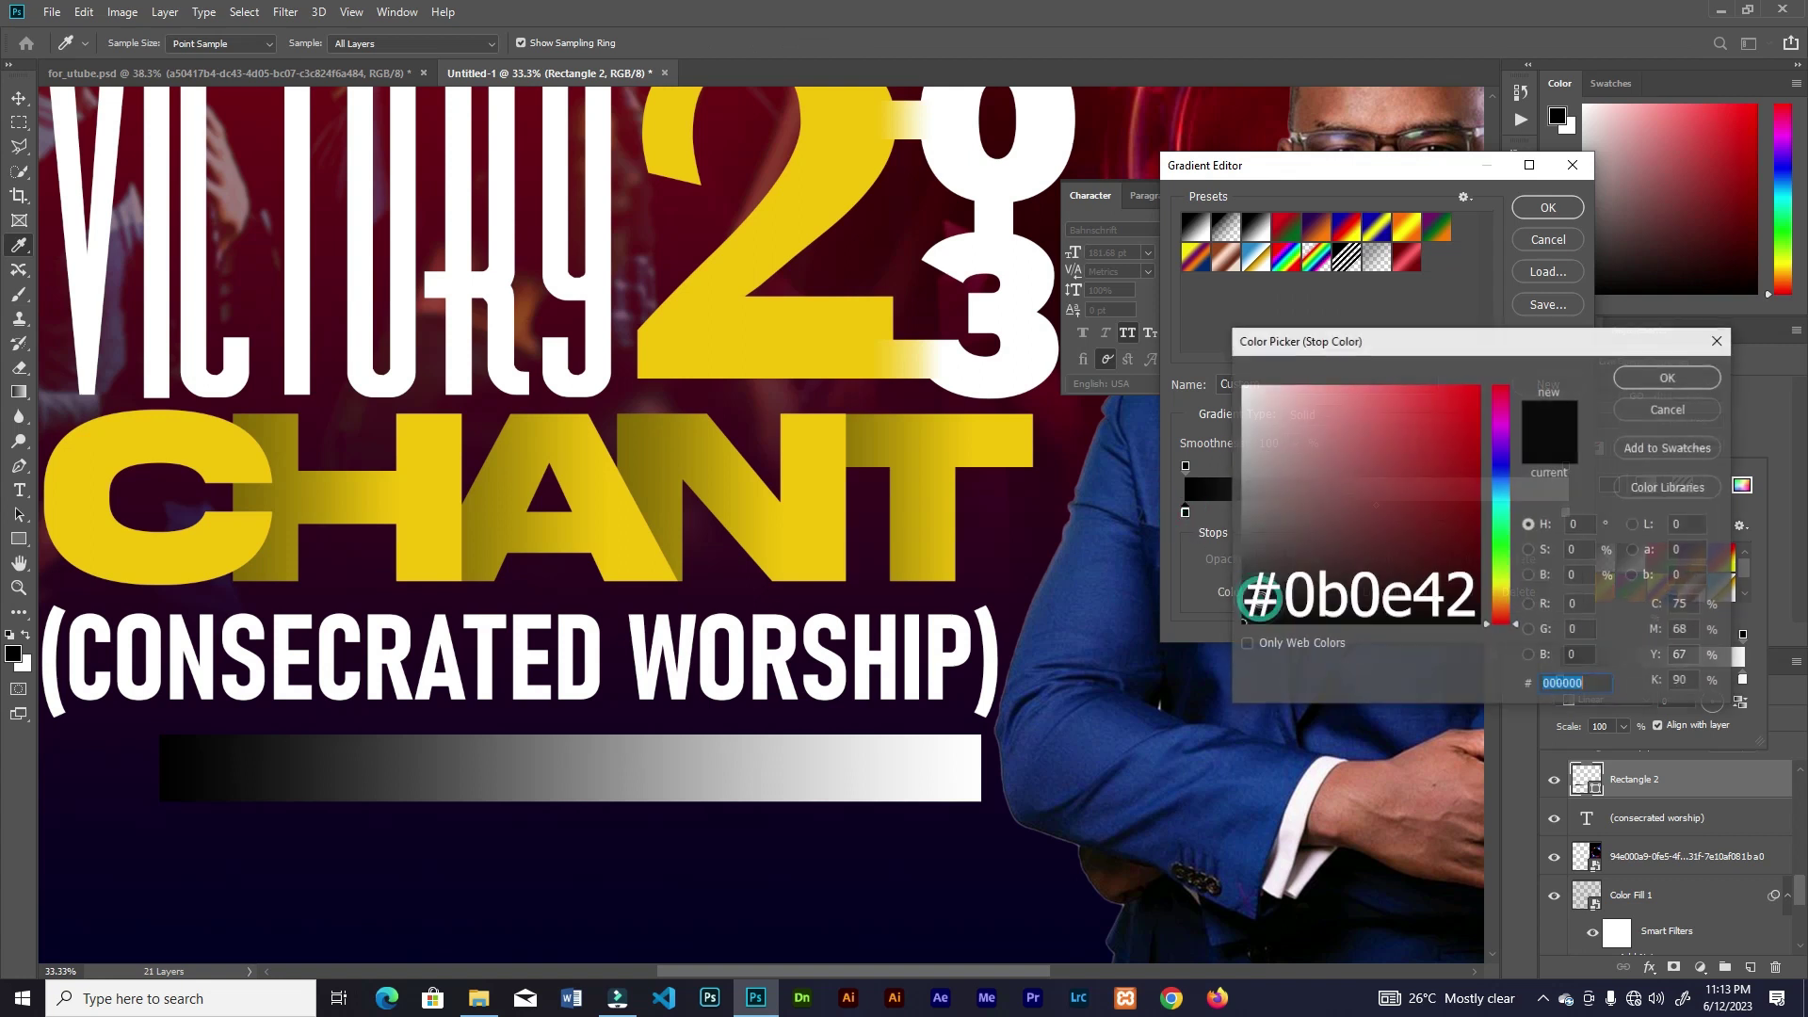
{"action": "type", "text": "0b0e4"}
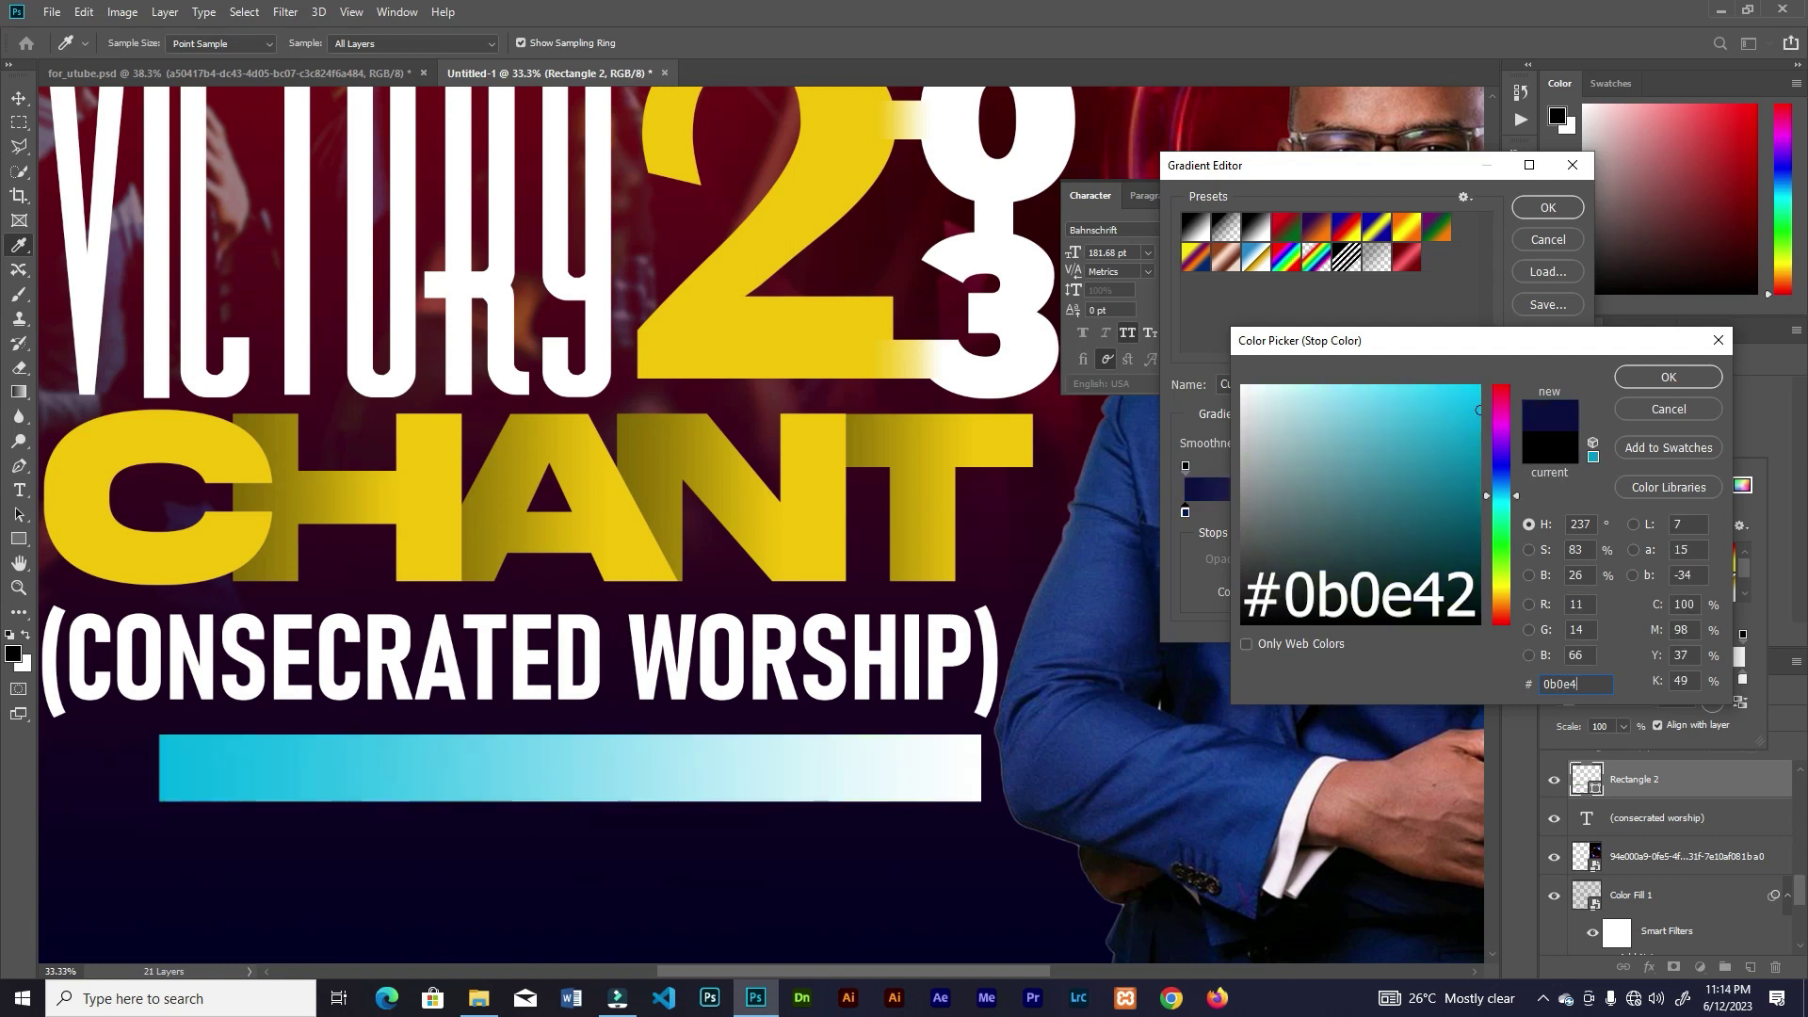
{"action": "type", "text": "2"}
{"action": "left_click", "coordinate": [1667, 376]}
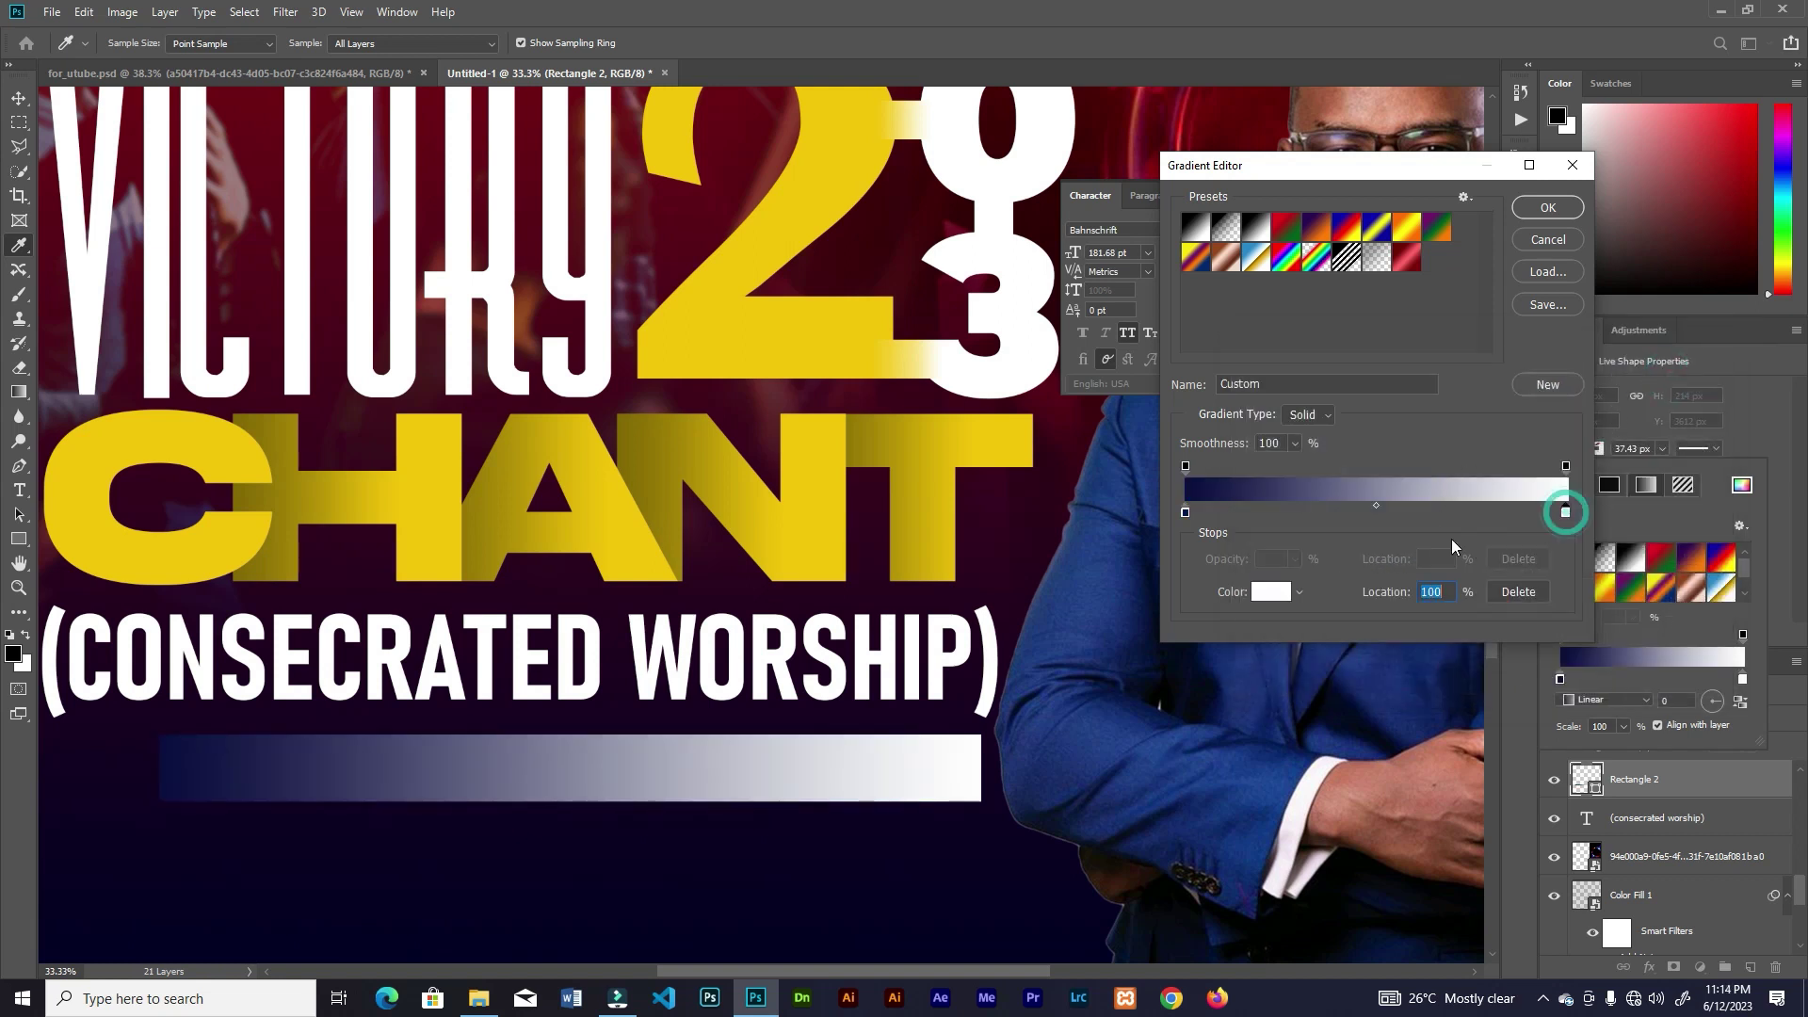
- Set the end colour stop of the bar's gradient to #ee0b26 and apply the gradient
{"action": "left_click", "coordinate": [1282, 593]}
{"action": "type", "text": "e"}
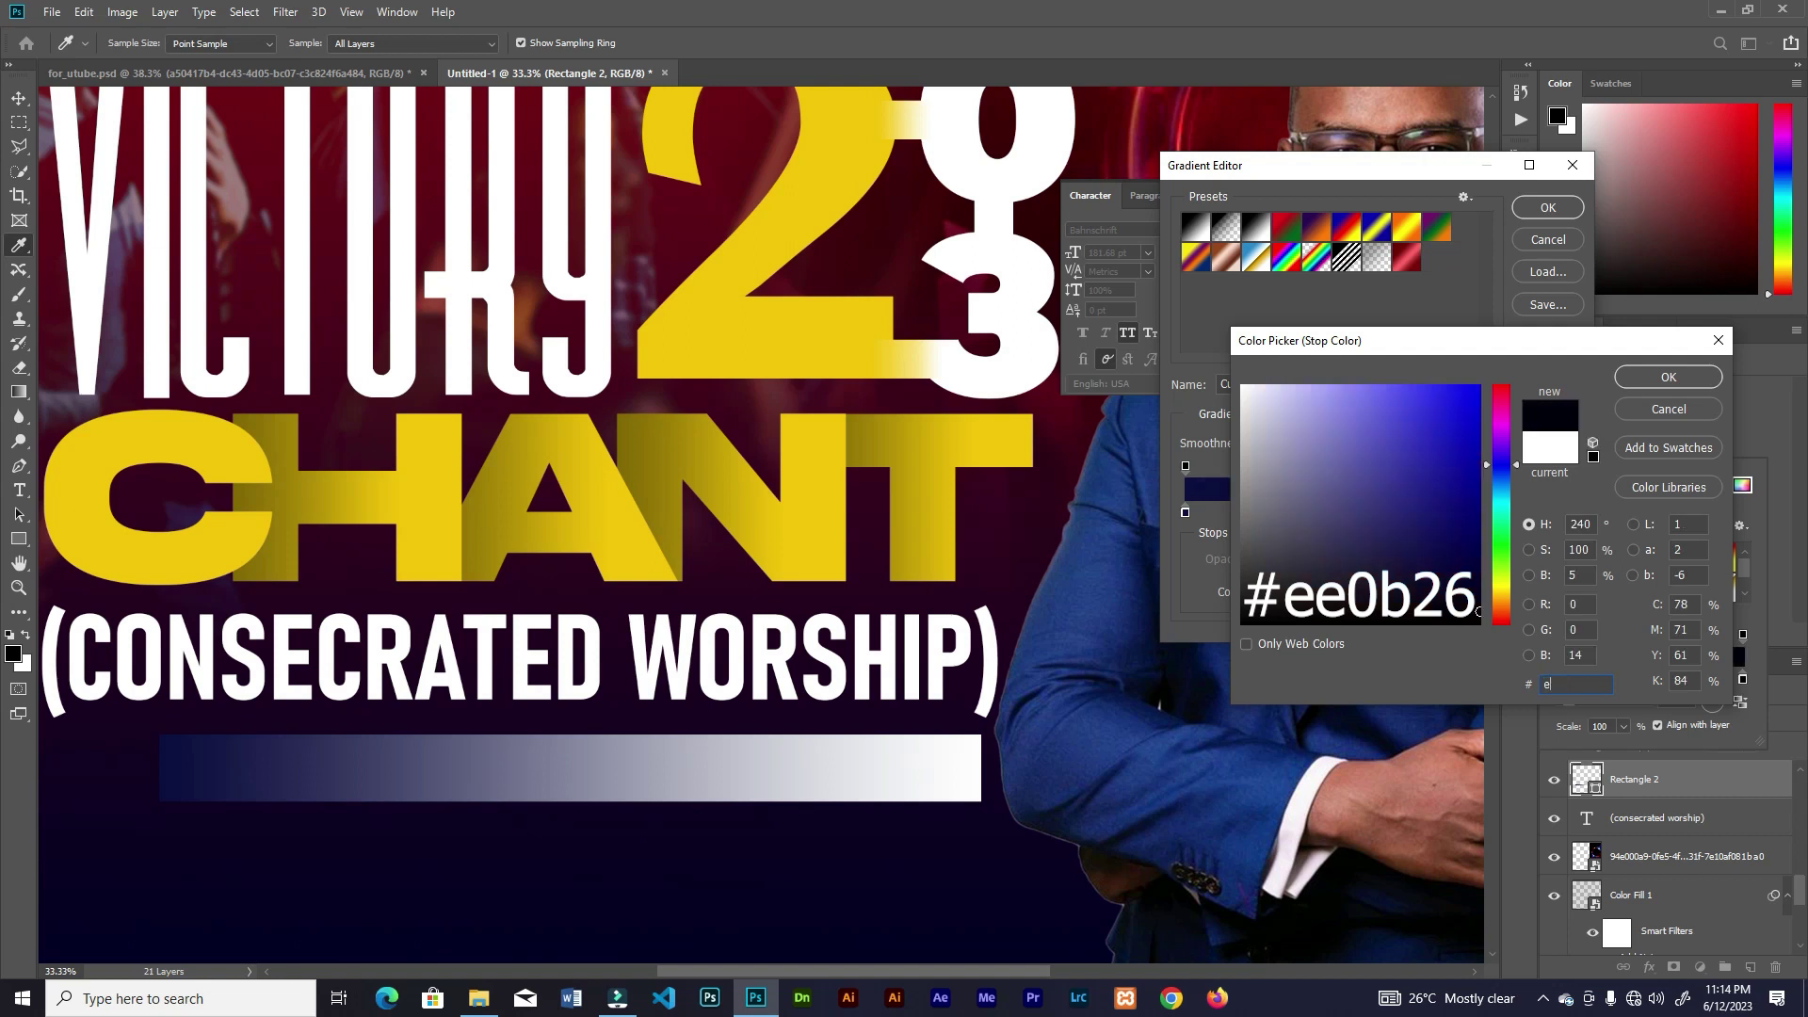
{"action": "type", "text": "e0b26"}
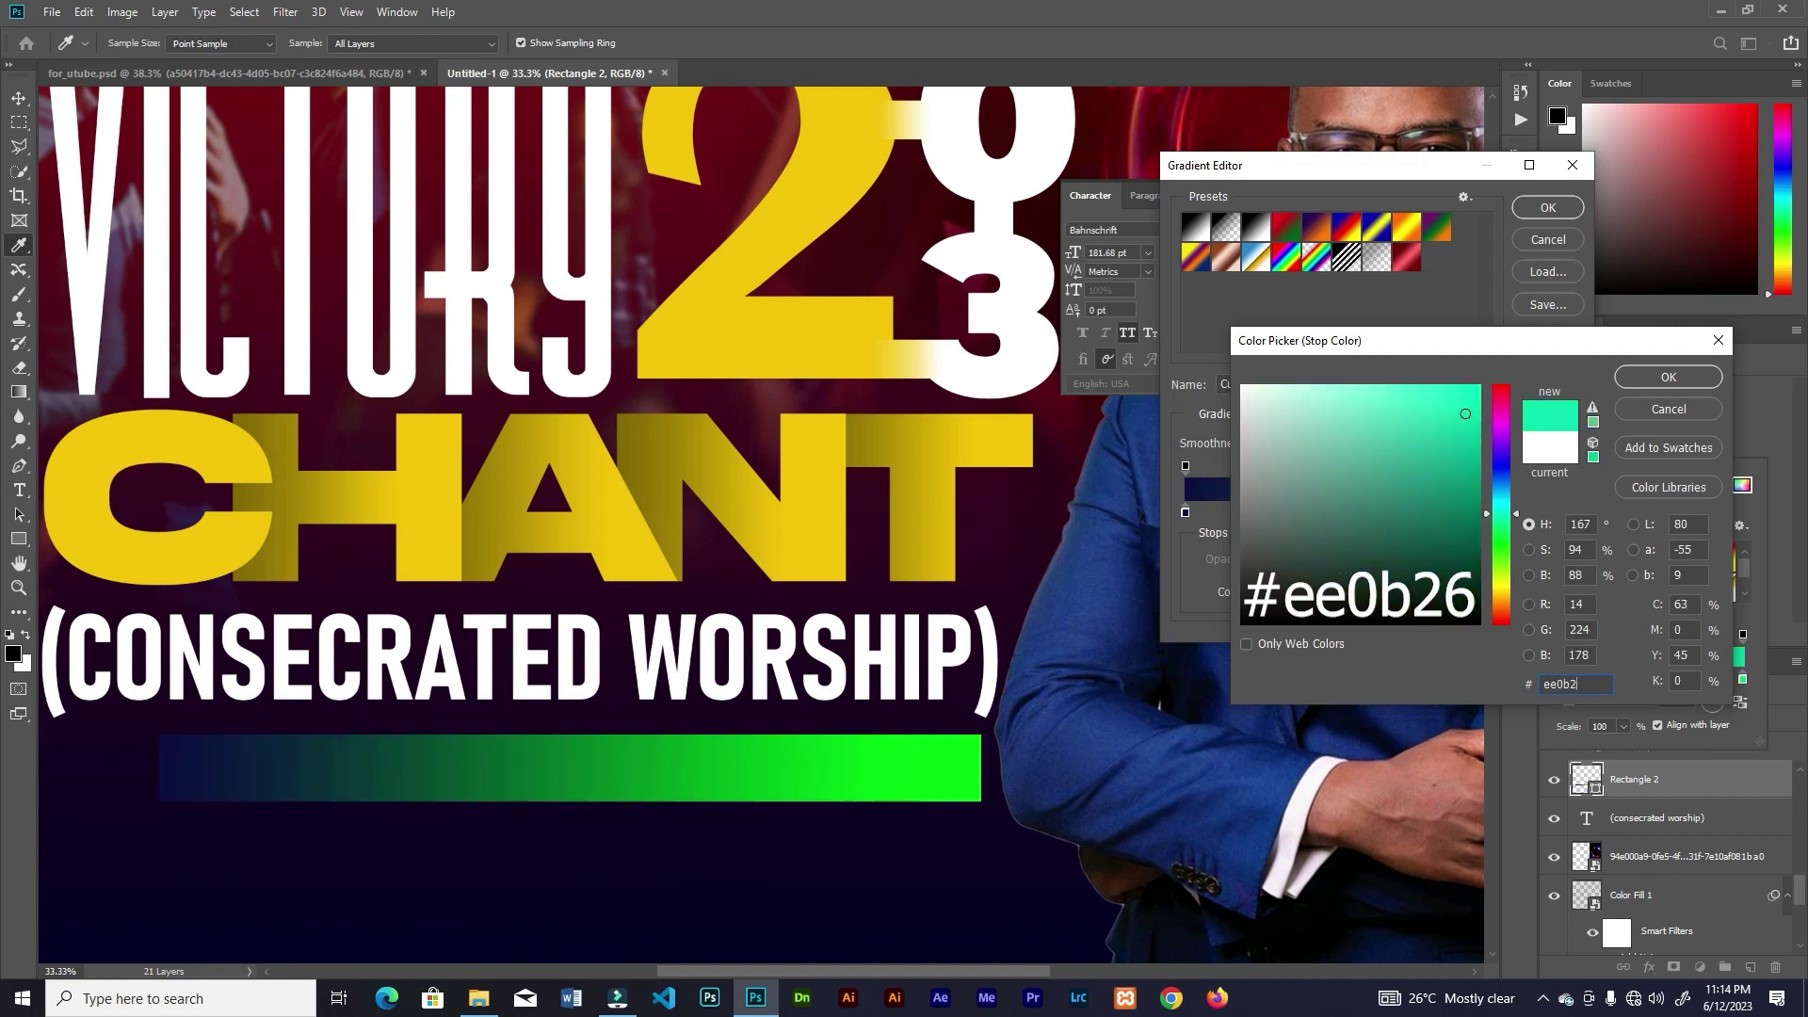
{"action": "left_click", "coordinate": [1667, 376]}
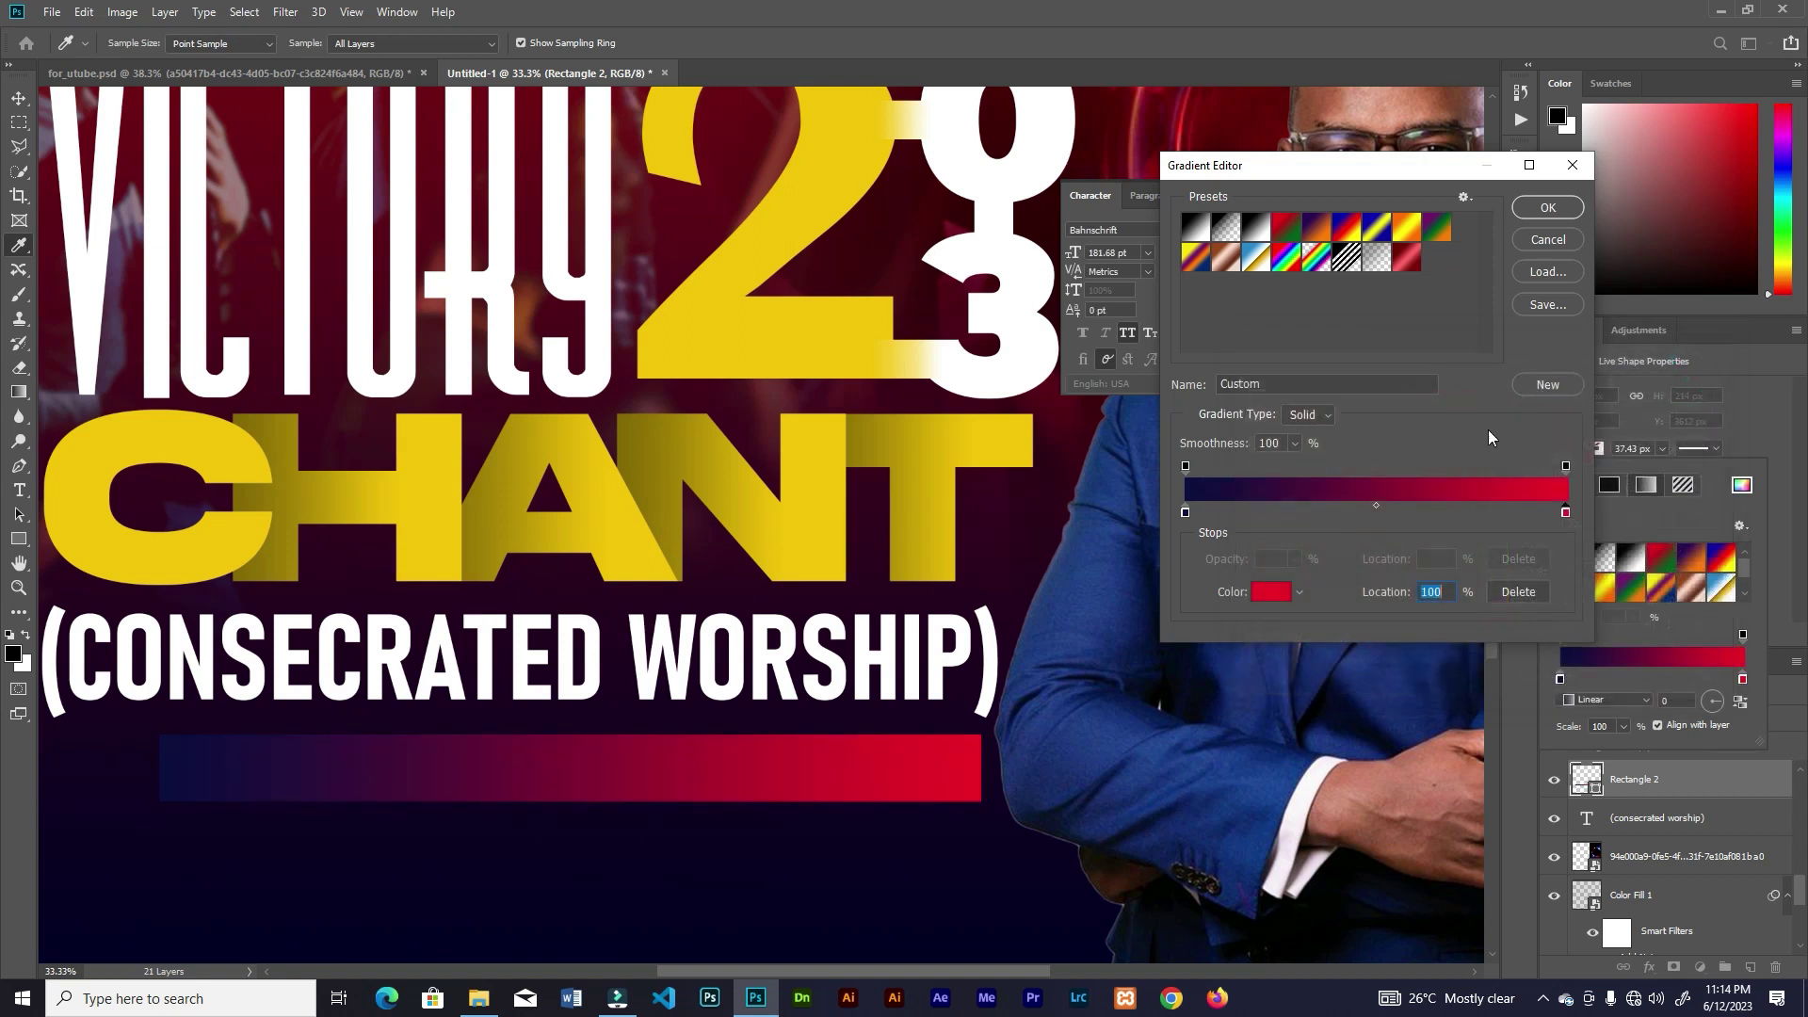
{"action": "left_click", "coordinate": [1548, 208]}
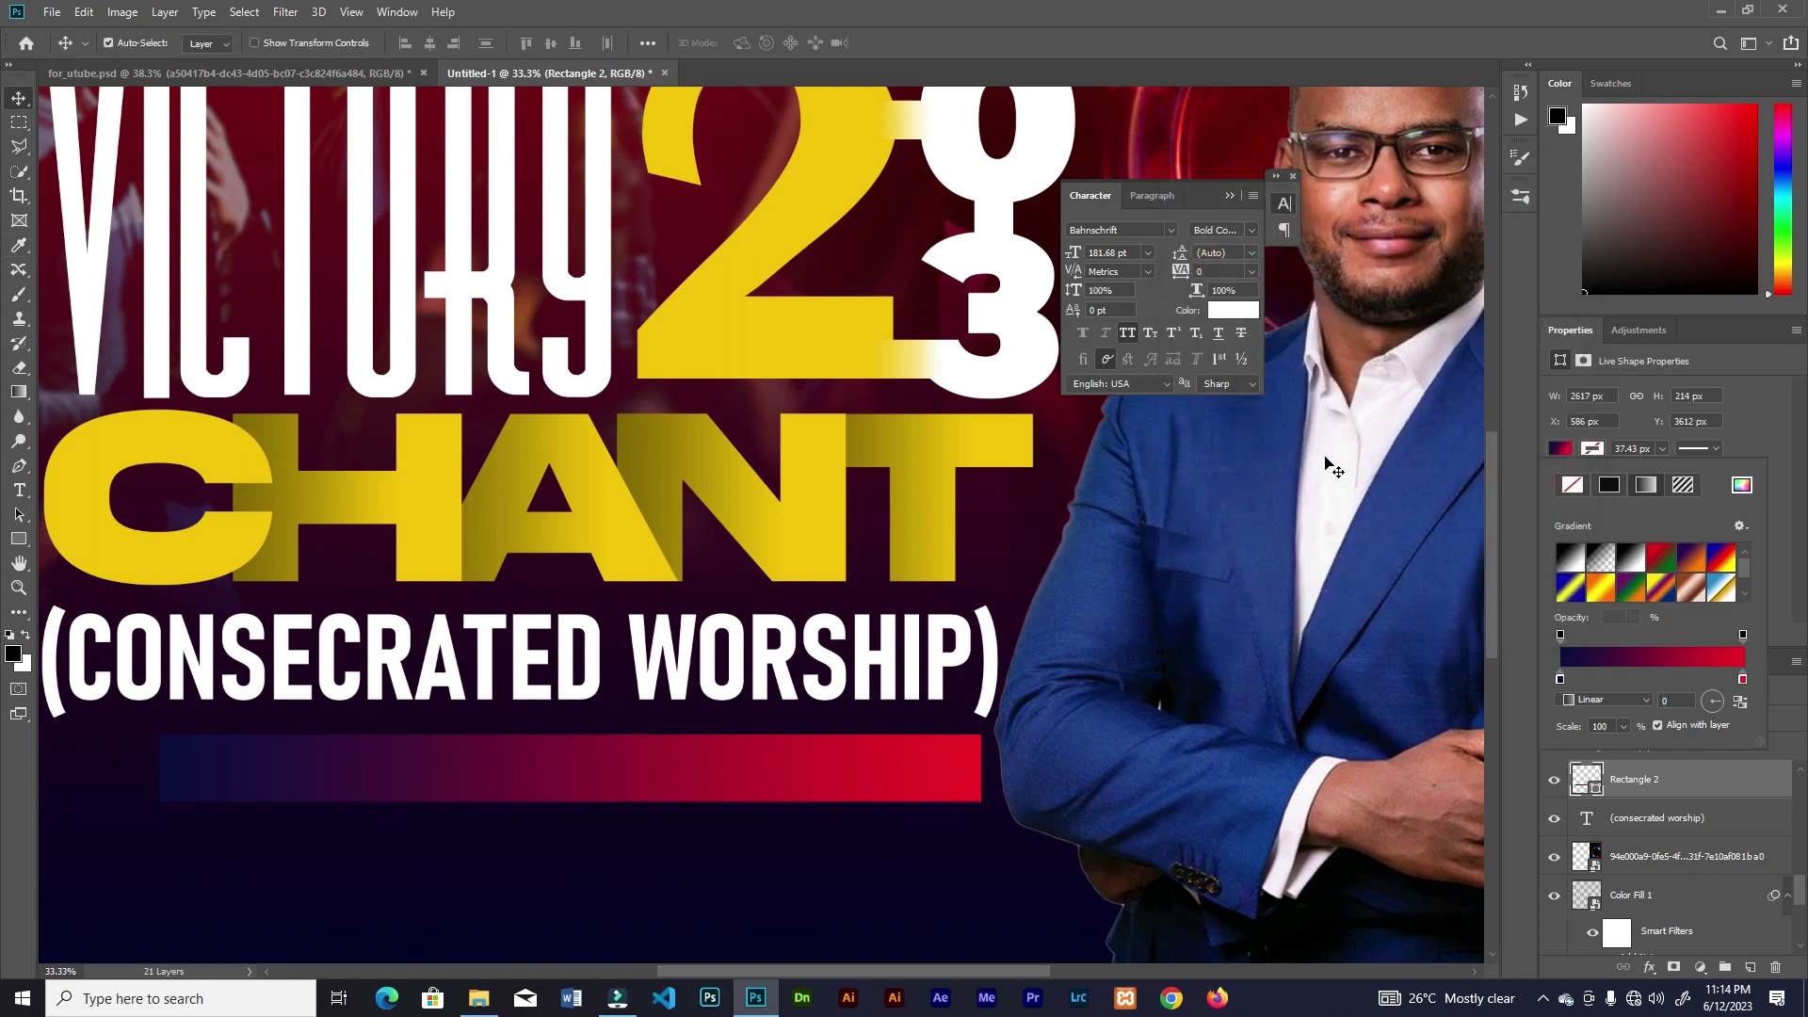
- Add a white 24 pt text line below the bar reading "lord you are the HIKANOTO (source) of my everything"
{"action": "scroll", "coordinate": [499, 848], "scroll_direction": "left", "scroll_amount": 3}
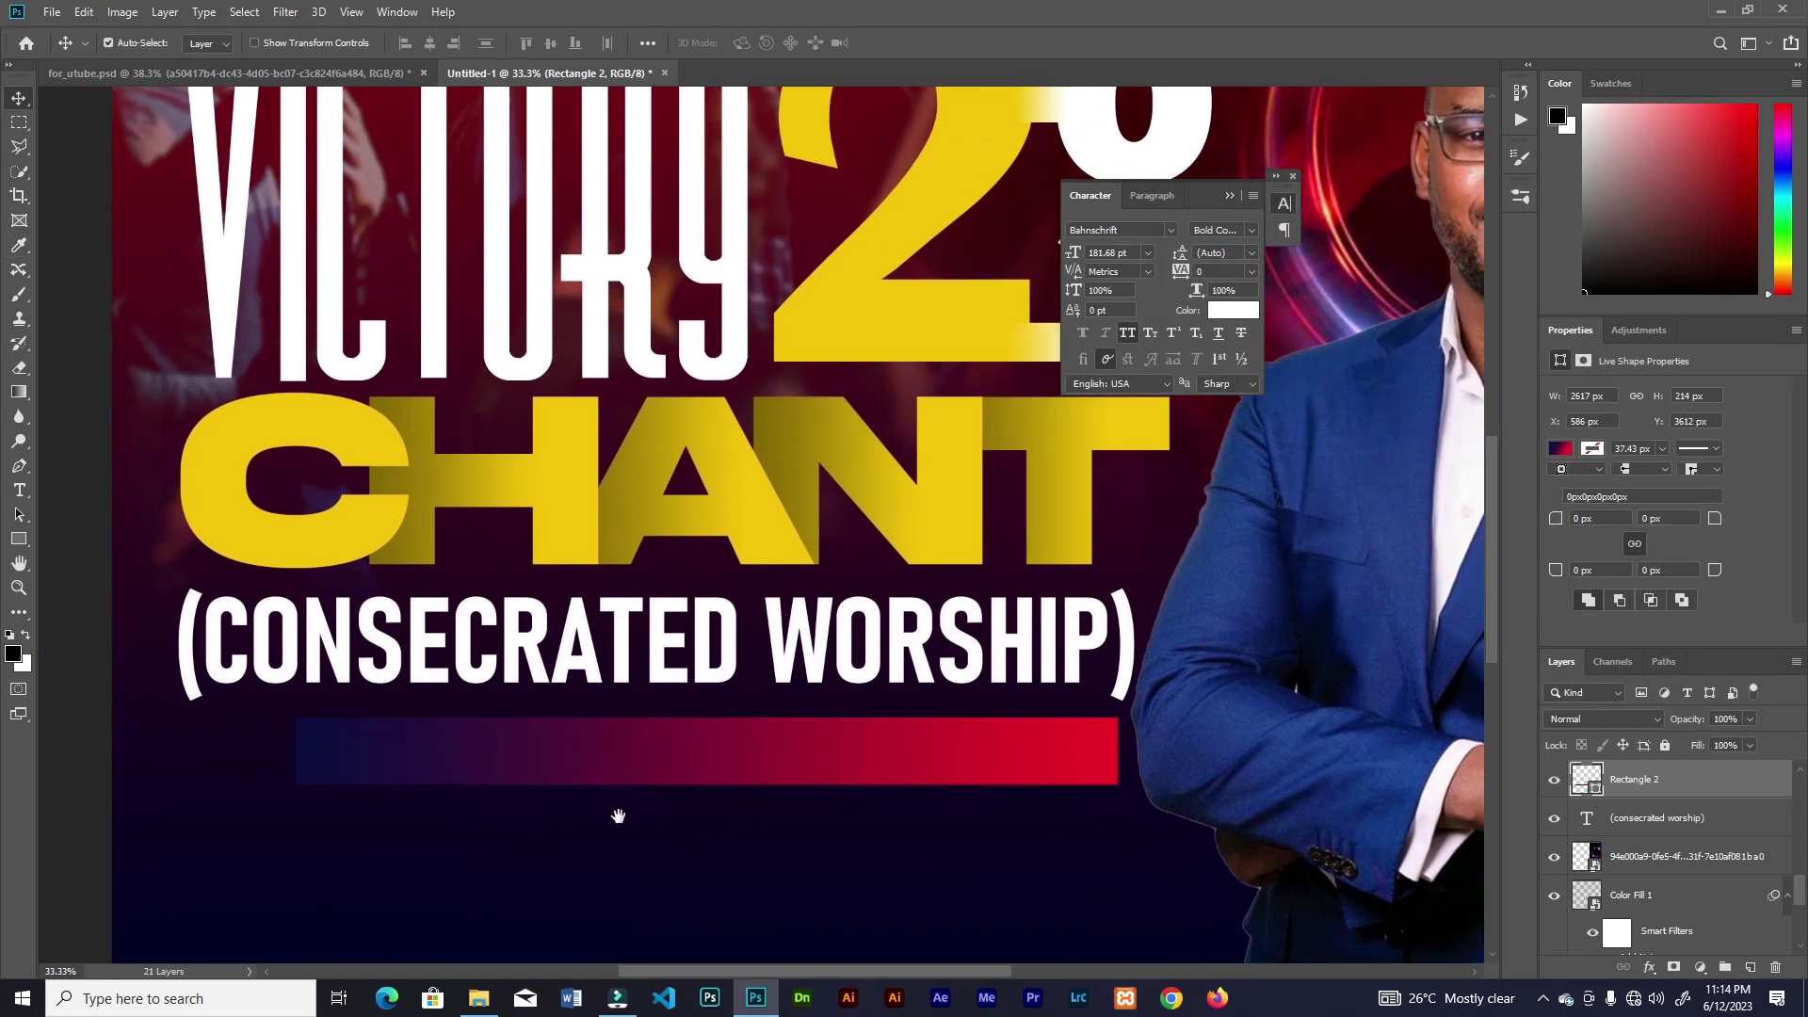
{"action": "key", "text": "t"}
{"action": "left_click", "coordinate": [486, 836]}
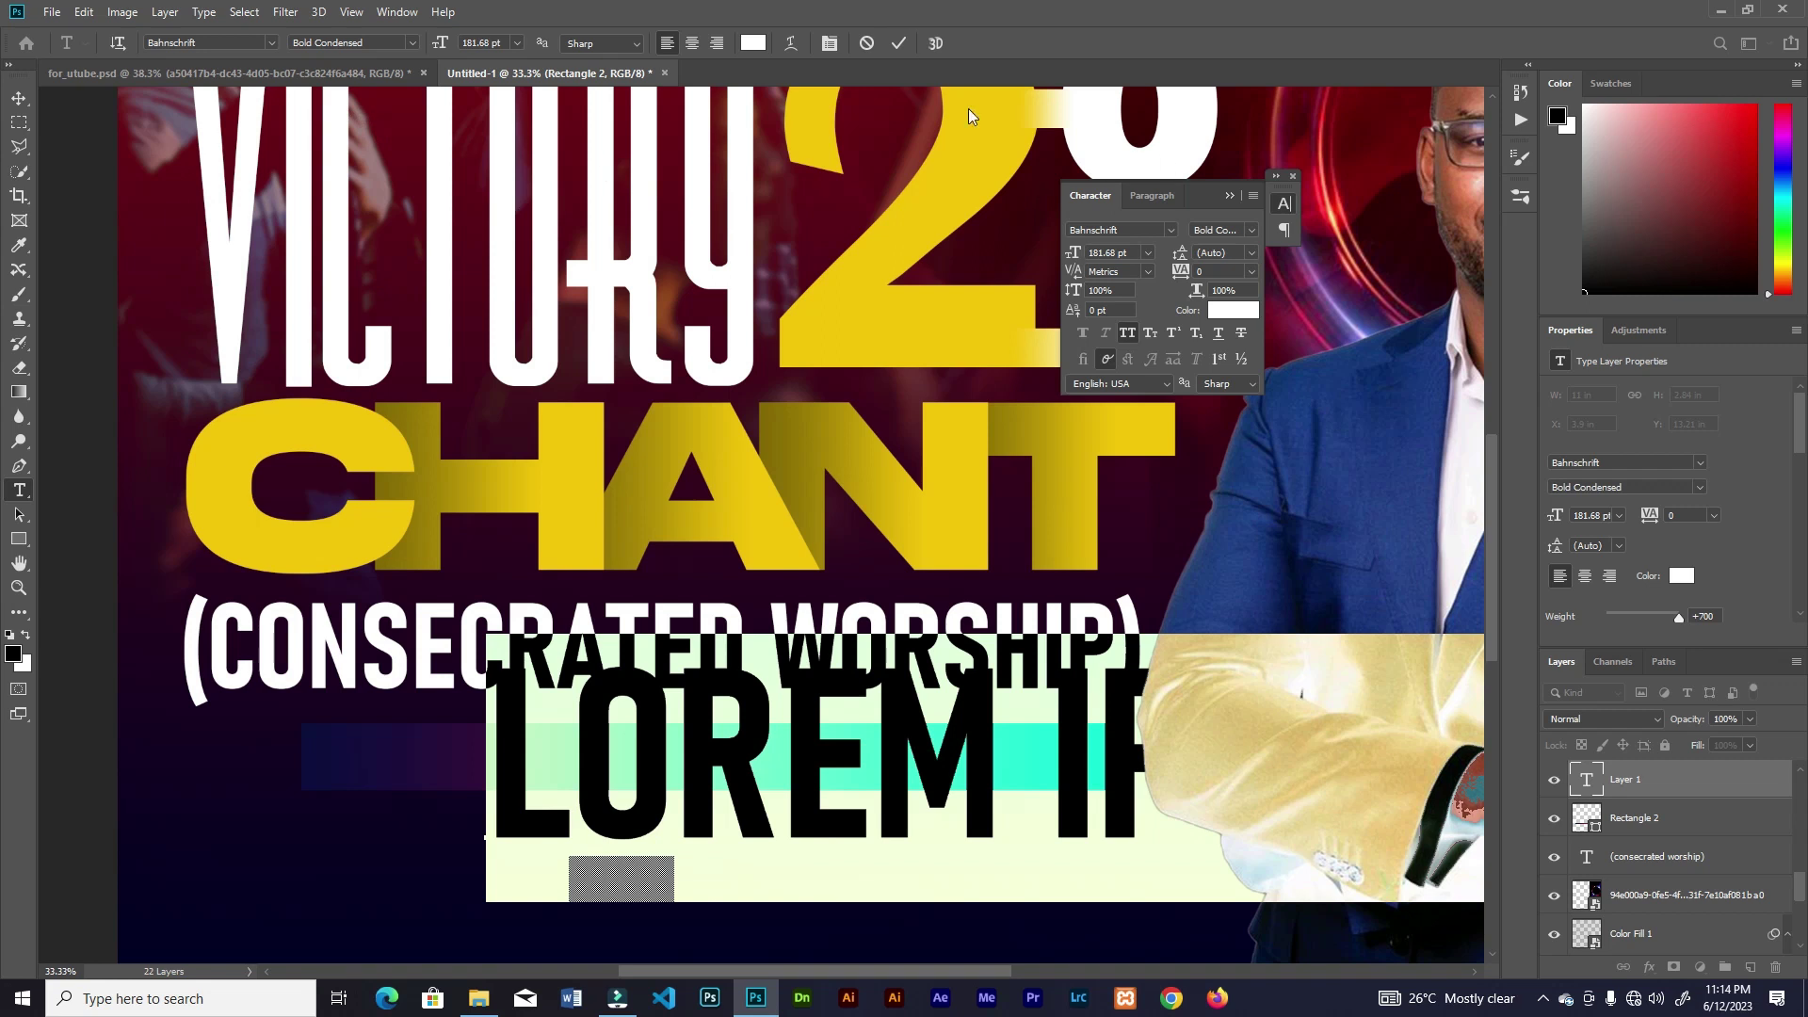
{"action": "left_click", "coordinate": [518, 44]}
{"action": "left_click", "coordinate": [499, 180]}
{"action": "left_click", "coordinate": [516, 44]}
{"action": "left_click", "coordinate": [505, 196]}
{"action": "left_click", "coordinate": [517, 43]}
{"action": "left_click", "coordinate": [497, 210]}
{"action": "type", "text": "LORD YOU ARE THE"}
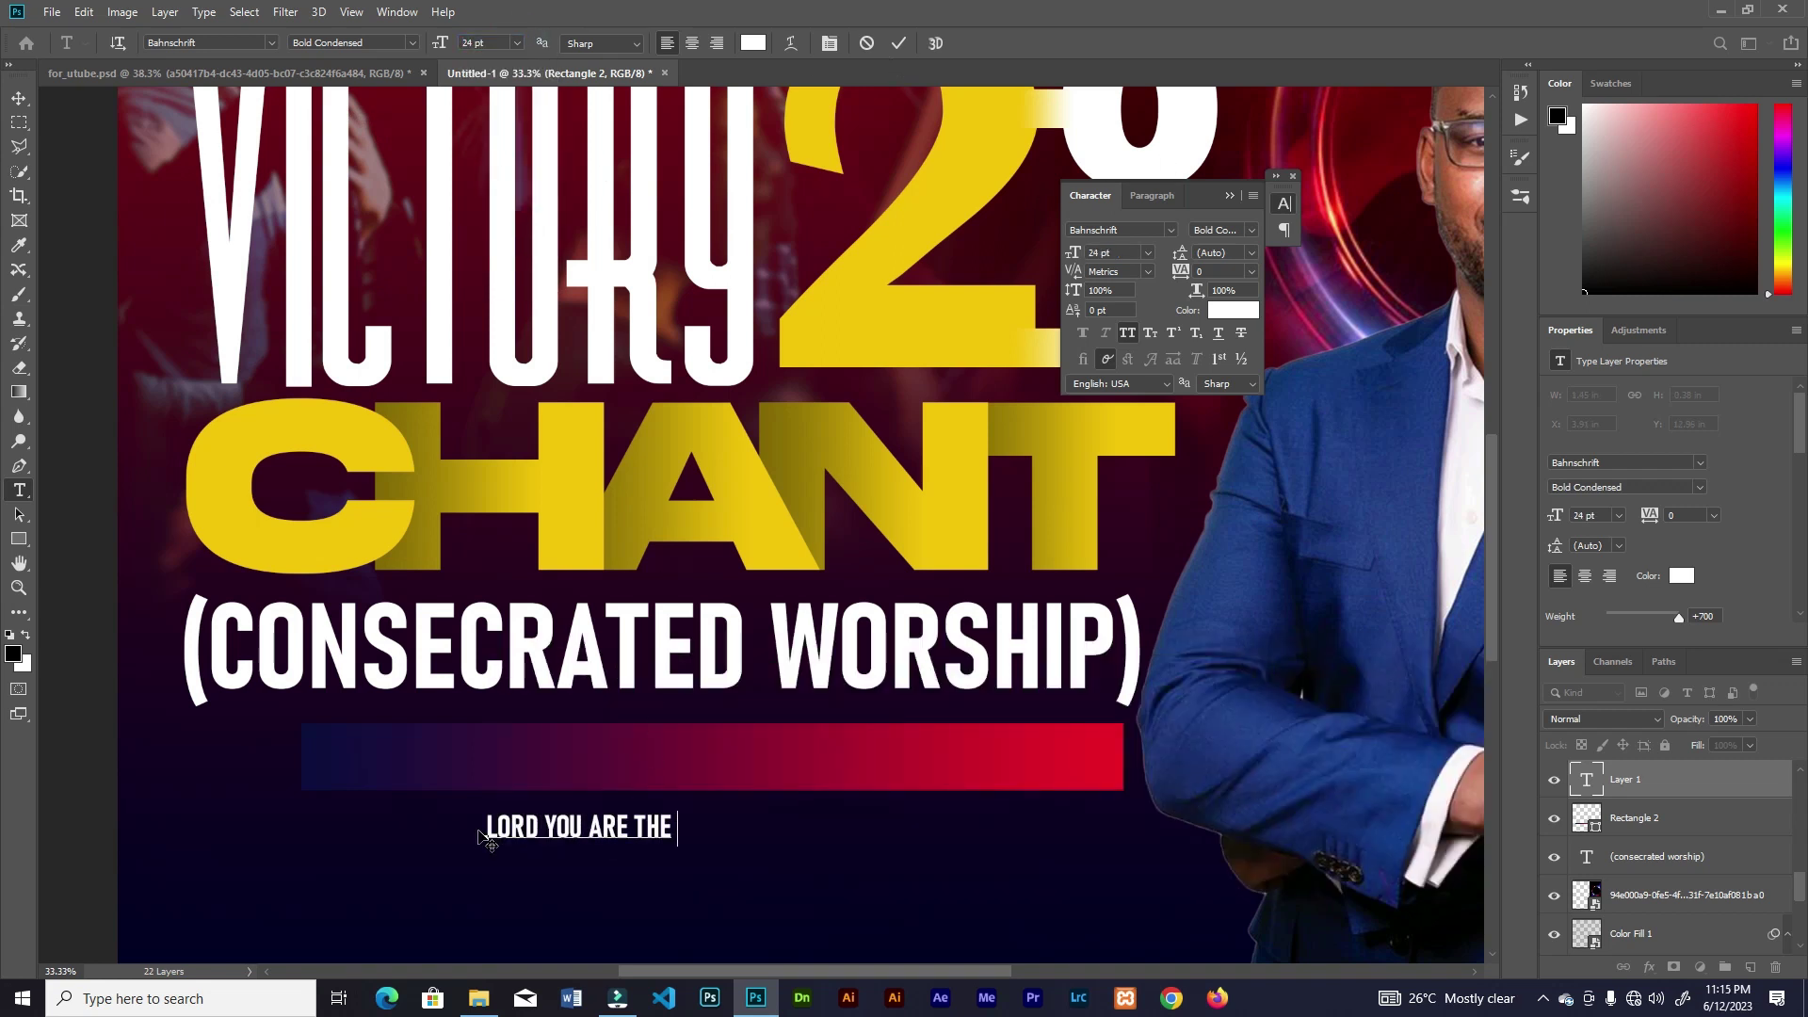
{"action": "type", "text": " HIKANOTO(SOURCE) OF MY EVERYTHI"}
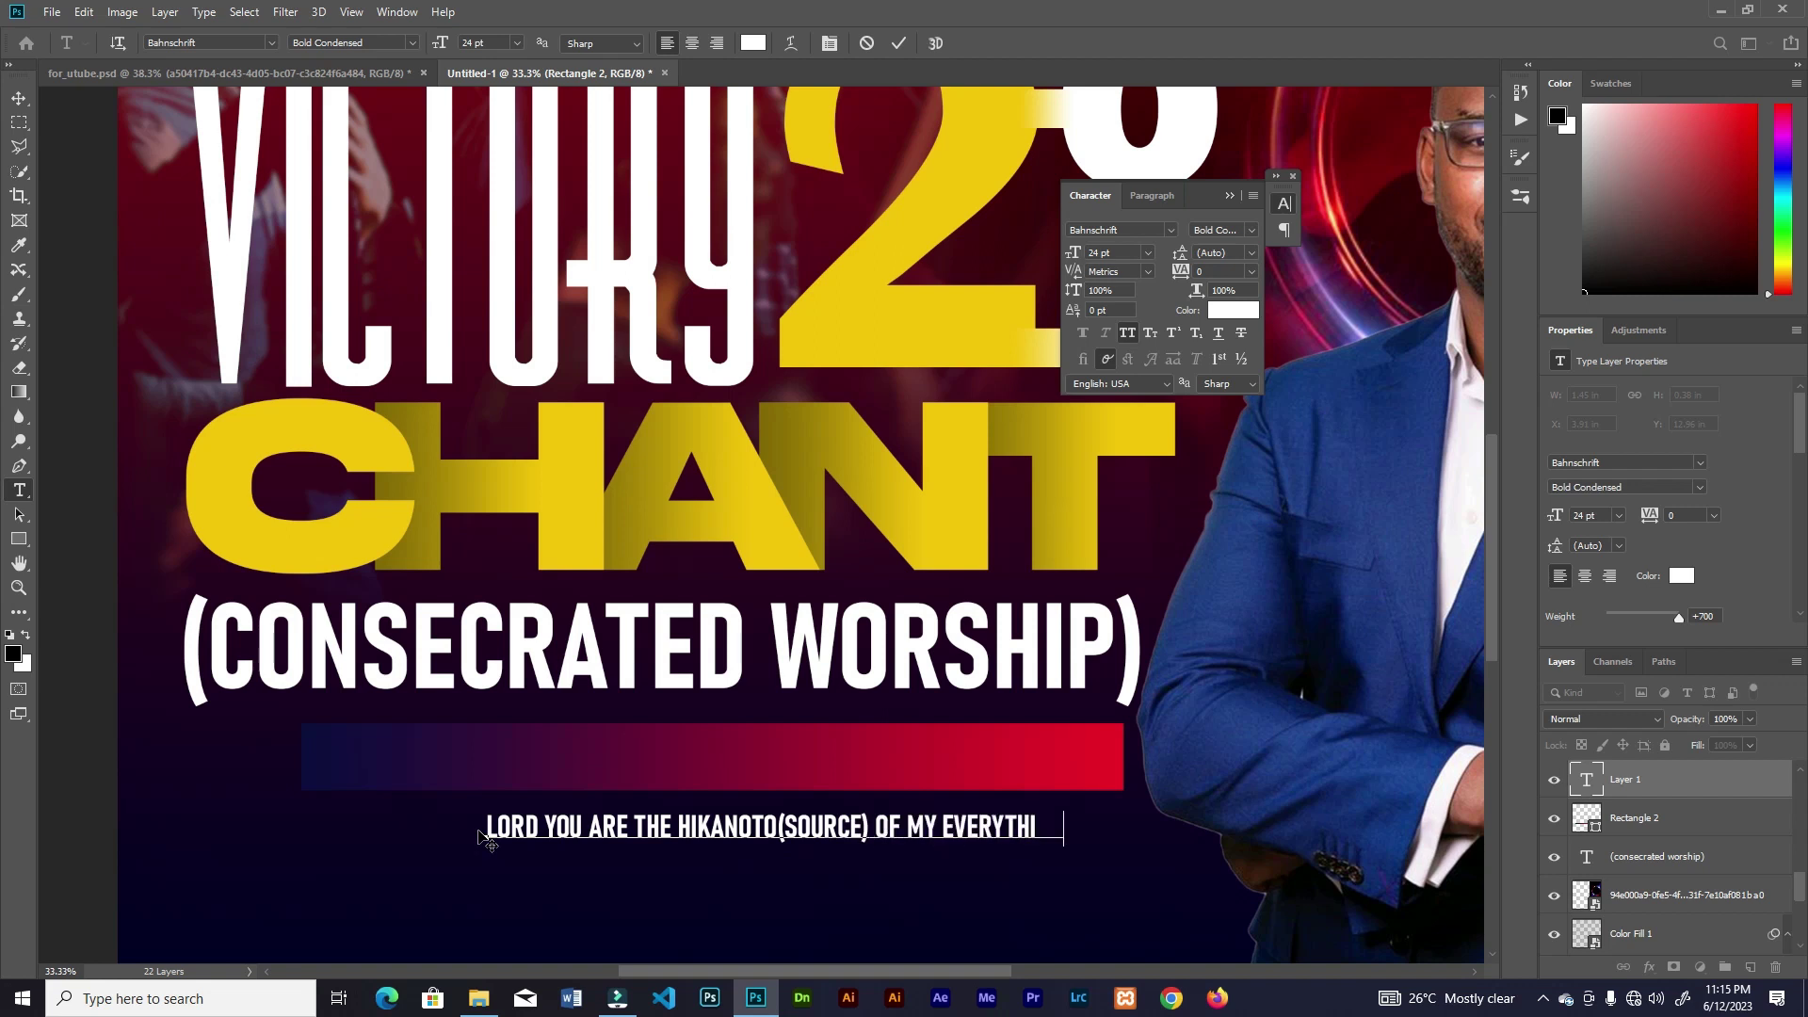
{"action": "left_click", "coordinate": [778, 827]}
{"action": "left_click", "coordinate": [898, 44]}
- Turn off All Caps for the tagline and capitalise its first word as "Lord"
{"action": "left_click", "coordinate": [1127, 333]}
{"action": "left_click", "coordinate": [492, 828]}
{"action": "type", "text": "L"}
{"action": "left_click", "coordinate": [898, 43]}
- Move the tagline onto the gradient bar and enlarge it to fill the bar
{"action": "left_click_drag", "start_coordinate": [846, 828], "coordinate": [814, 759]}
{"action": "key", "text": "ctrl+t"}
{"action": "left_click_drag", "start_coordinate": [998, 738], "coordinate": [1064, 694]}
{"action": "left_click_drag", "start_coordinate": [895, 762], "coordinate": [926, 762]}
{"action": "key", "text": "Return"}
- Correct HIKANOTO to "HIKANOTOS" in the tagline
{"action": "left_click", "coordinate": [761, 756]}
{"action": "type", "text": "s"}
{"action": "key", "text": "BackSpace"}
{"action": "type", "text": "S"}
{"action": "left_click", "coordinate": [898, 42]}
- Fine-tune the tagline's placement within the gradient bar below (CONSECRATED WORSHIP)
{"action": "key", "text": "v"}
{"action": "key", "text": "ctrl+0"}
{"action": "left_click_drag", "start_coordinate": [575, 698], "coordinate": [593, 697]}
{"action": "key", "text": "ctrl+t"}
{"action": "left_click_drag", "start_coordinate": [844, 689], "coordinate": [860, 688]}
{"action": "left_click", "coordinate": [788, 675], "text": "shift"}
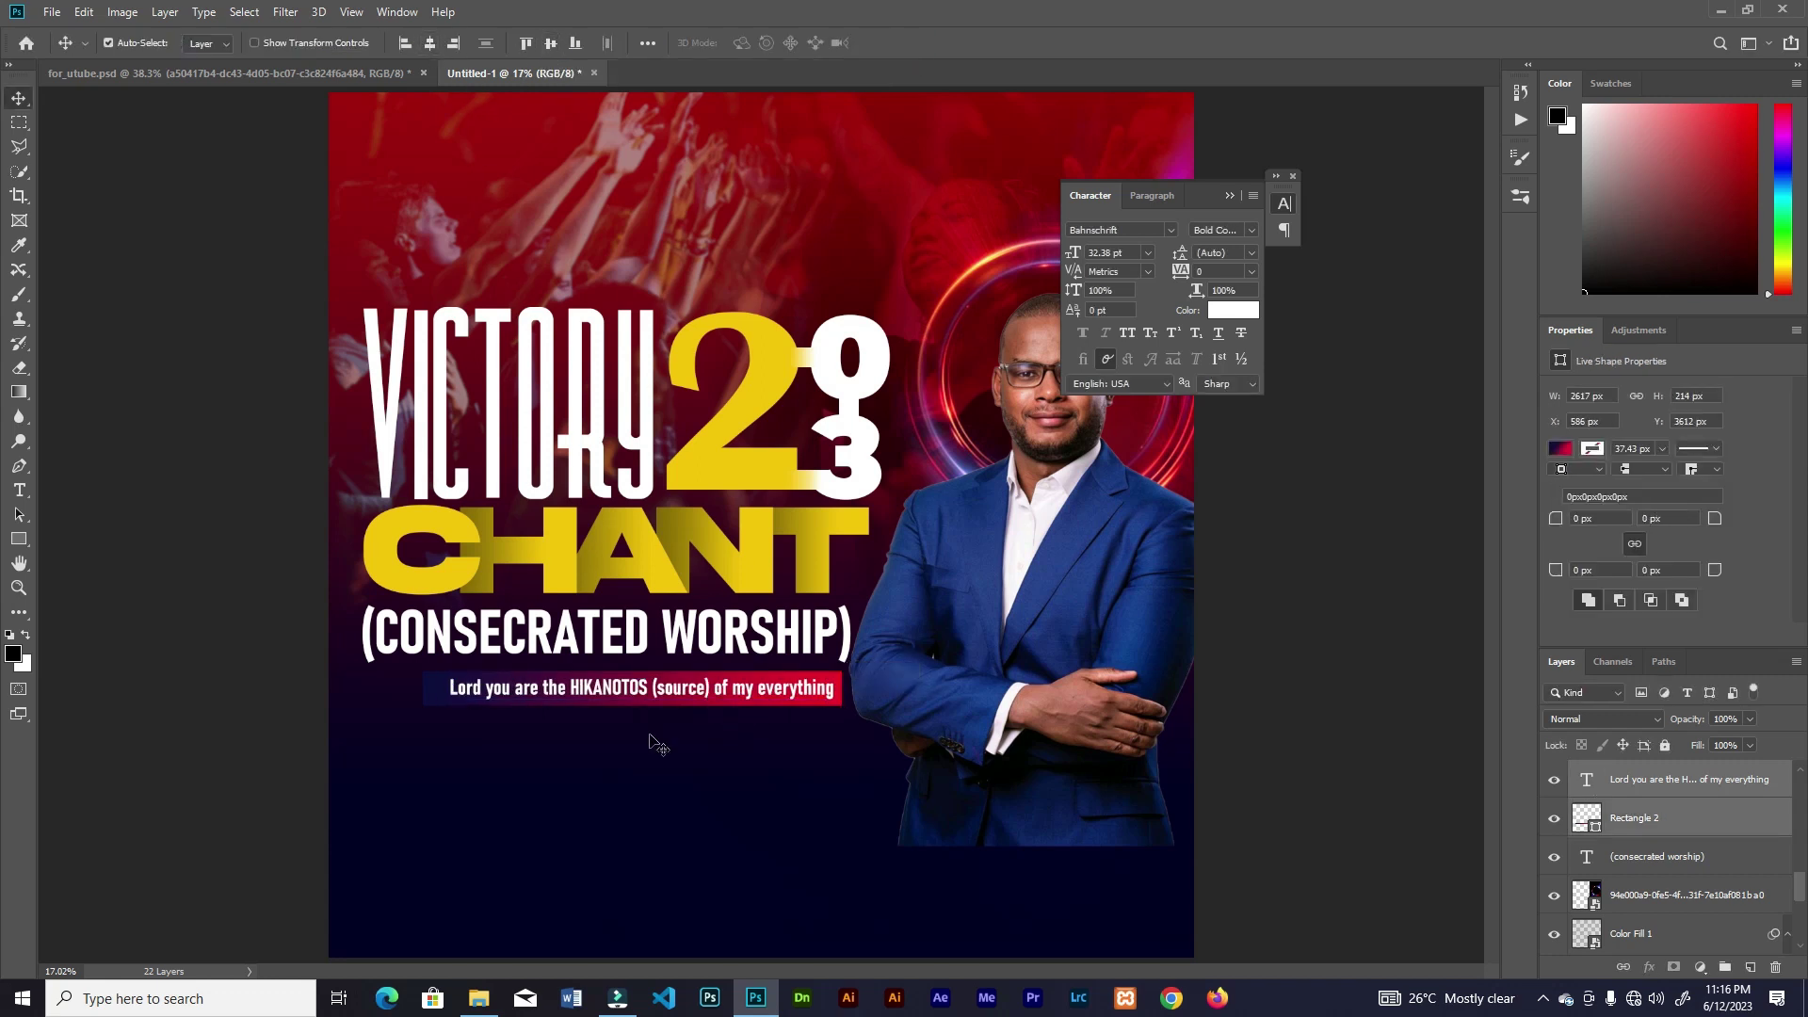
{"action": "left_click", "coordinate": [131, 520]}
- Draw a rounded rectangle about 420 × 301 px over the gradient bar's dark end and fill it with white
{"action": "left_click", "coordinate": [18, 539]}
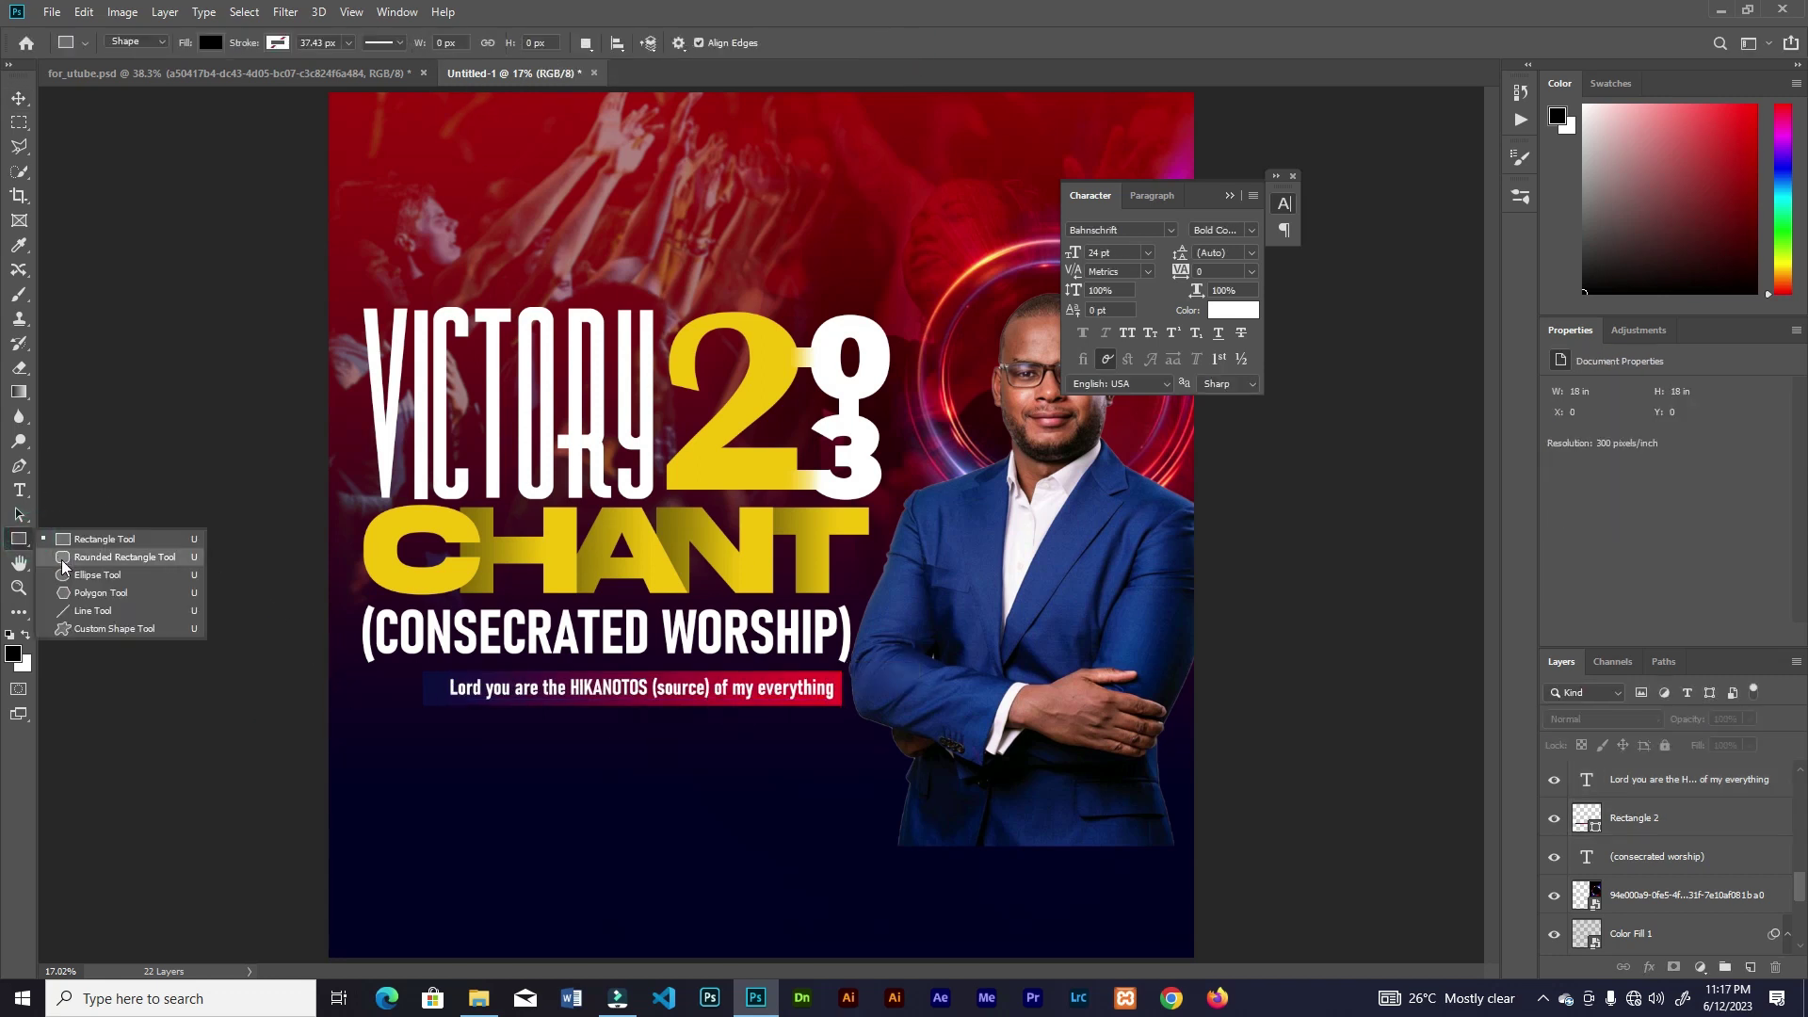
{"action": "left_click", "coordinate": [65, 558]}
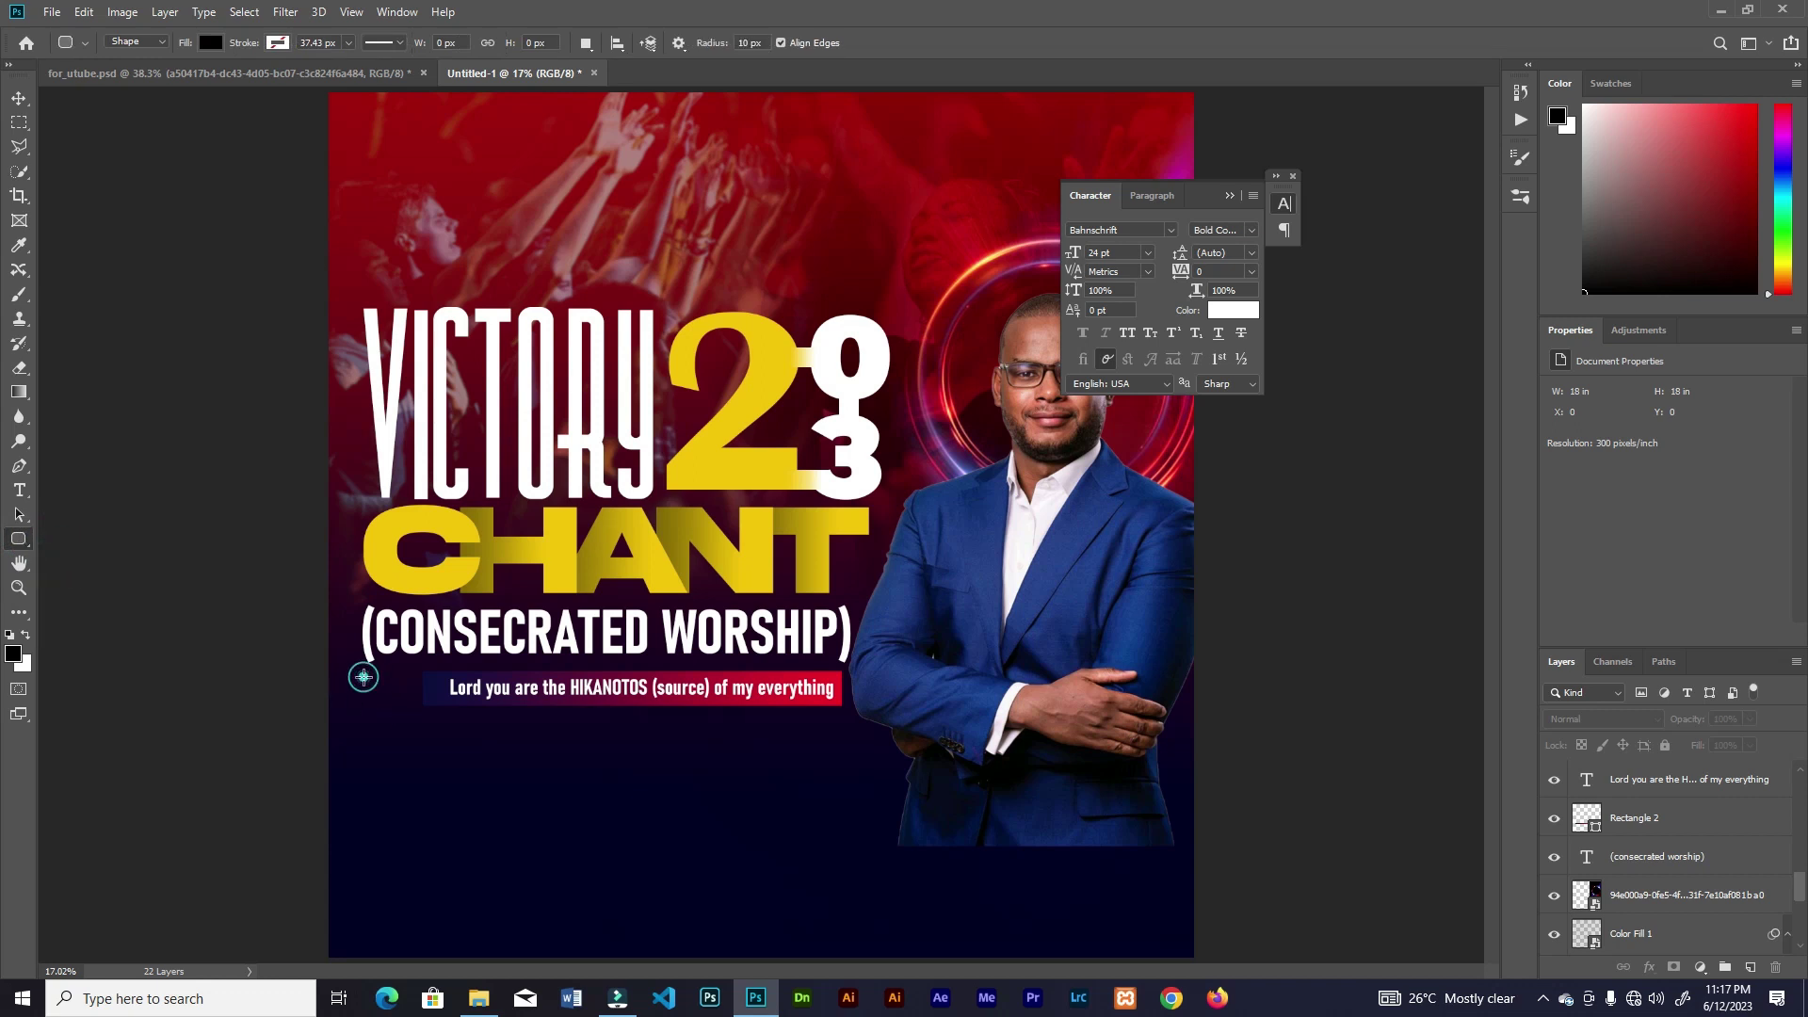
{"action": "left_click_drag", "start_coordinate": [368, 669], "coordinate": [430, 712]}
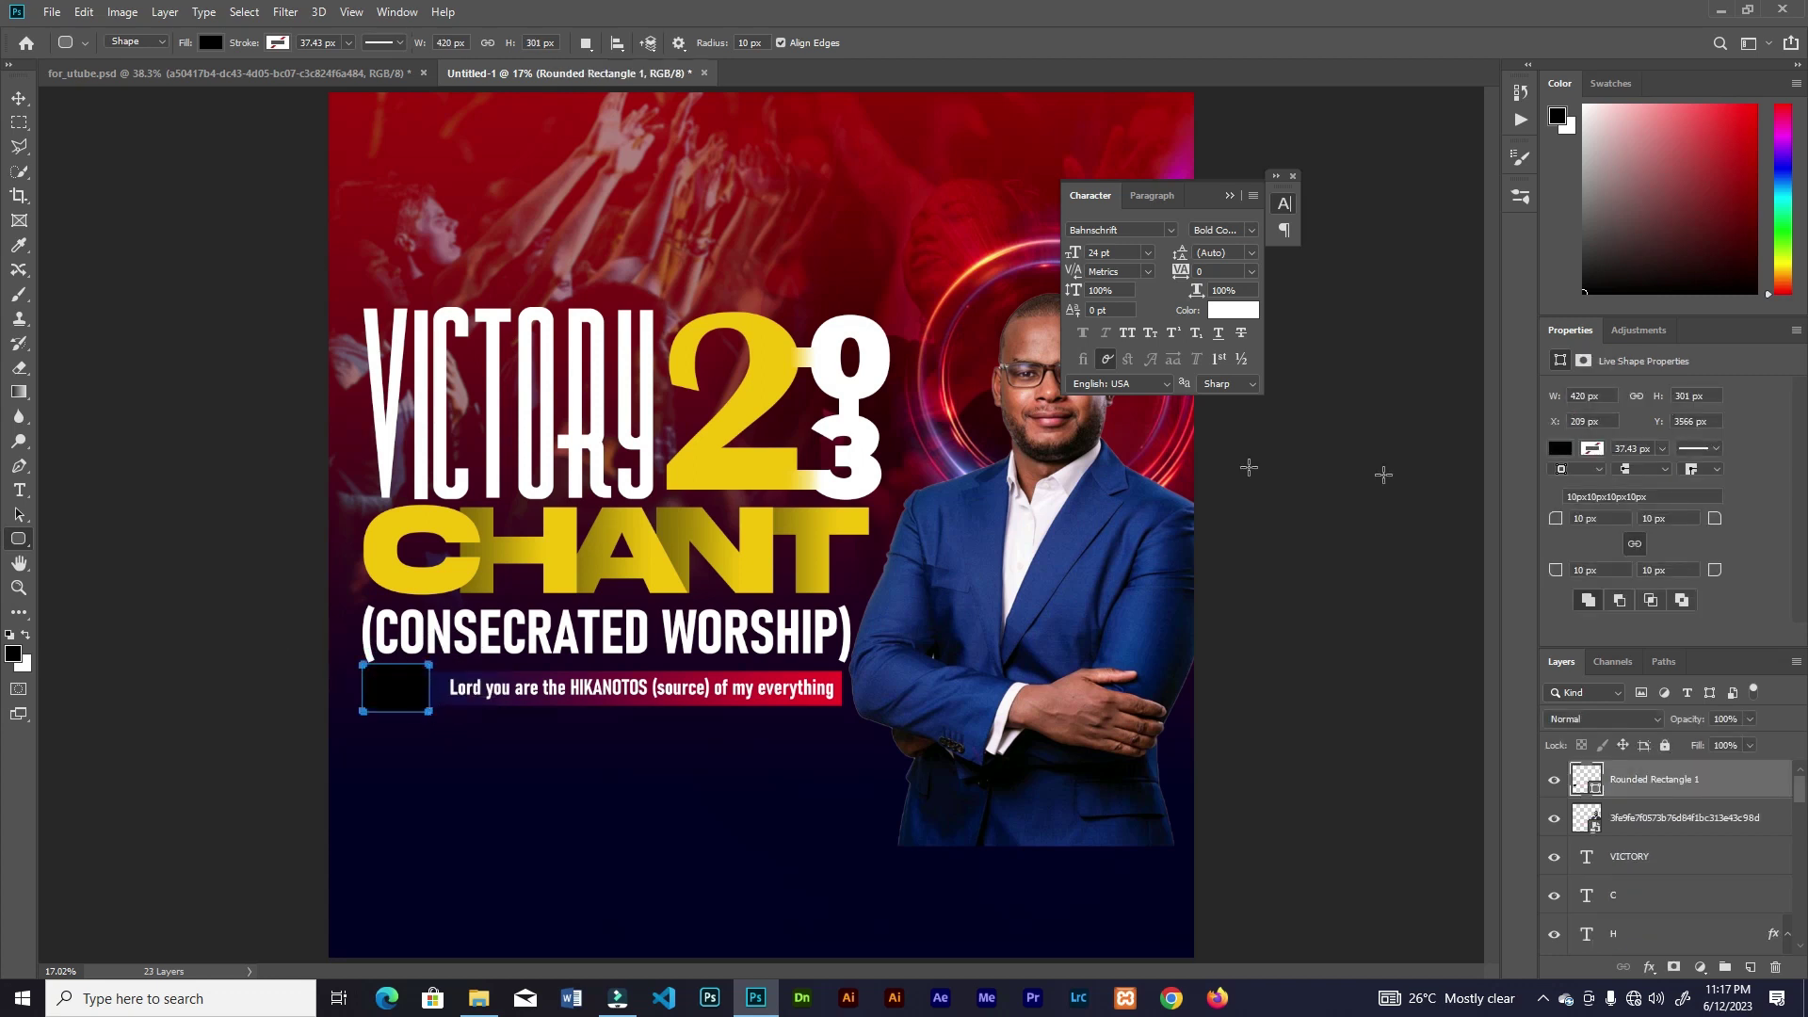
{"action": "left_click", "coordinate": [1563, 450]}
{"action": "left_click", "coordinate": [1562, 548]}
{"action": "left_click", "coordinate": [506, 671]}
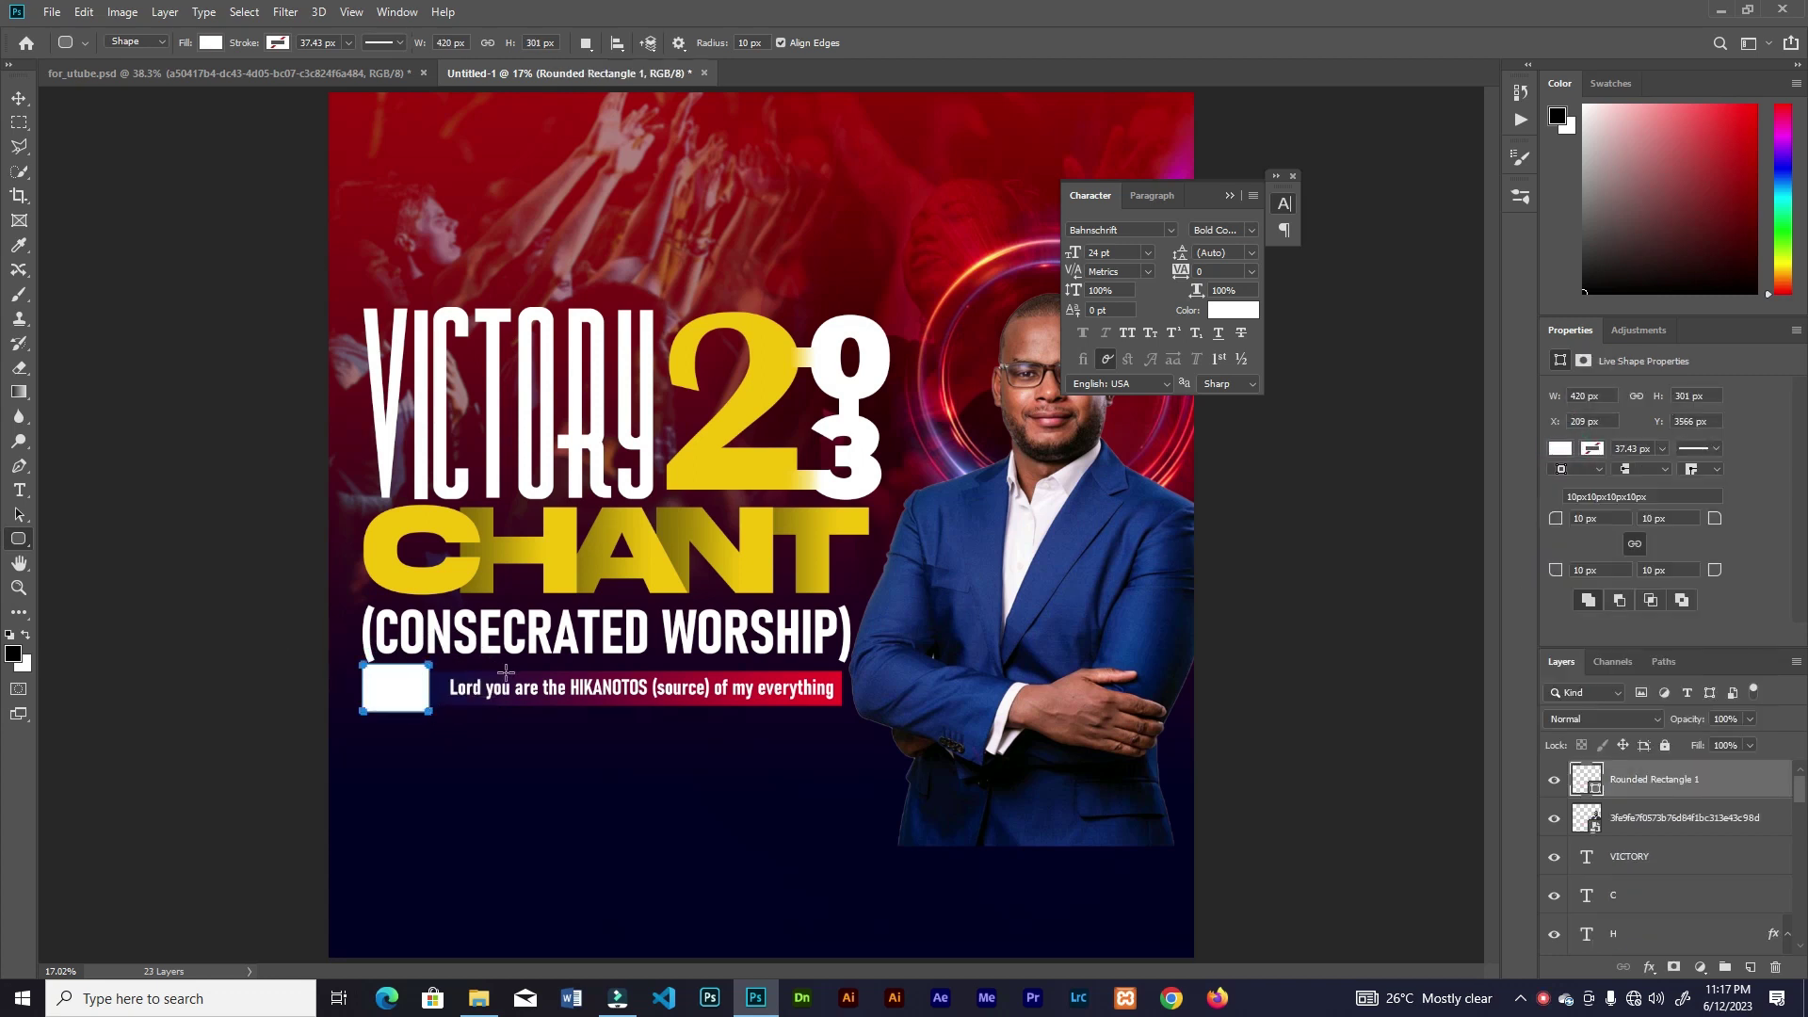
- Reduce the white rounded rectangle's height to about 87%
{"action": "key", "text": "ctrl+plus"}
{"action": "key", "text": "ctrl+plus"}
{"action": "key", "text": "ctrl+t"}
{"action": "left_click_drag", "start_coordinate": [457, 629], "coordinate": [458, 637]}
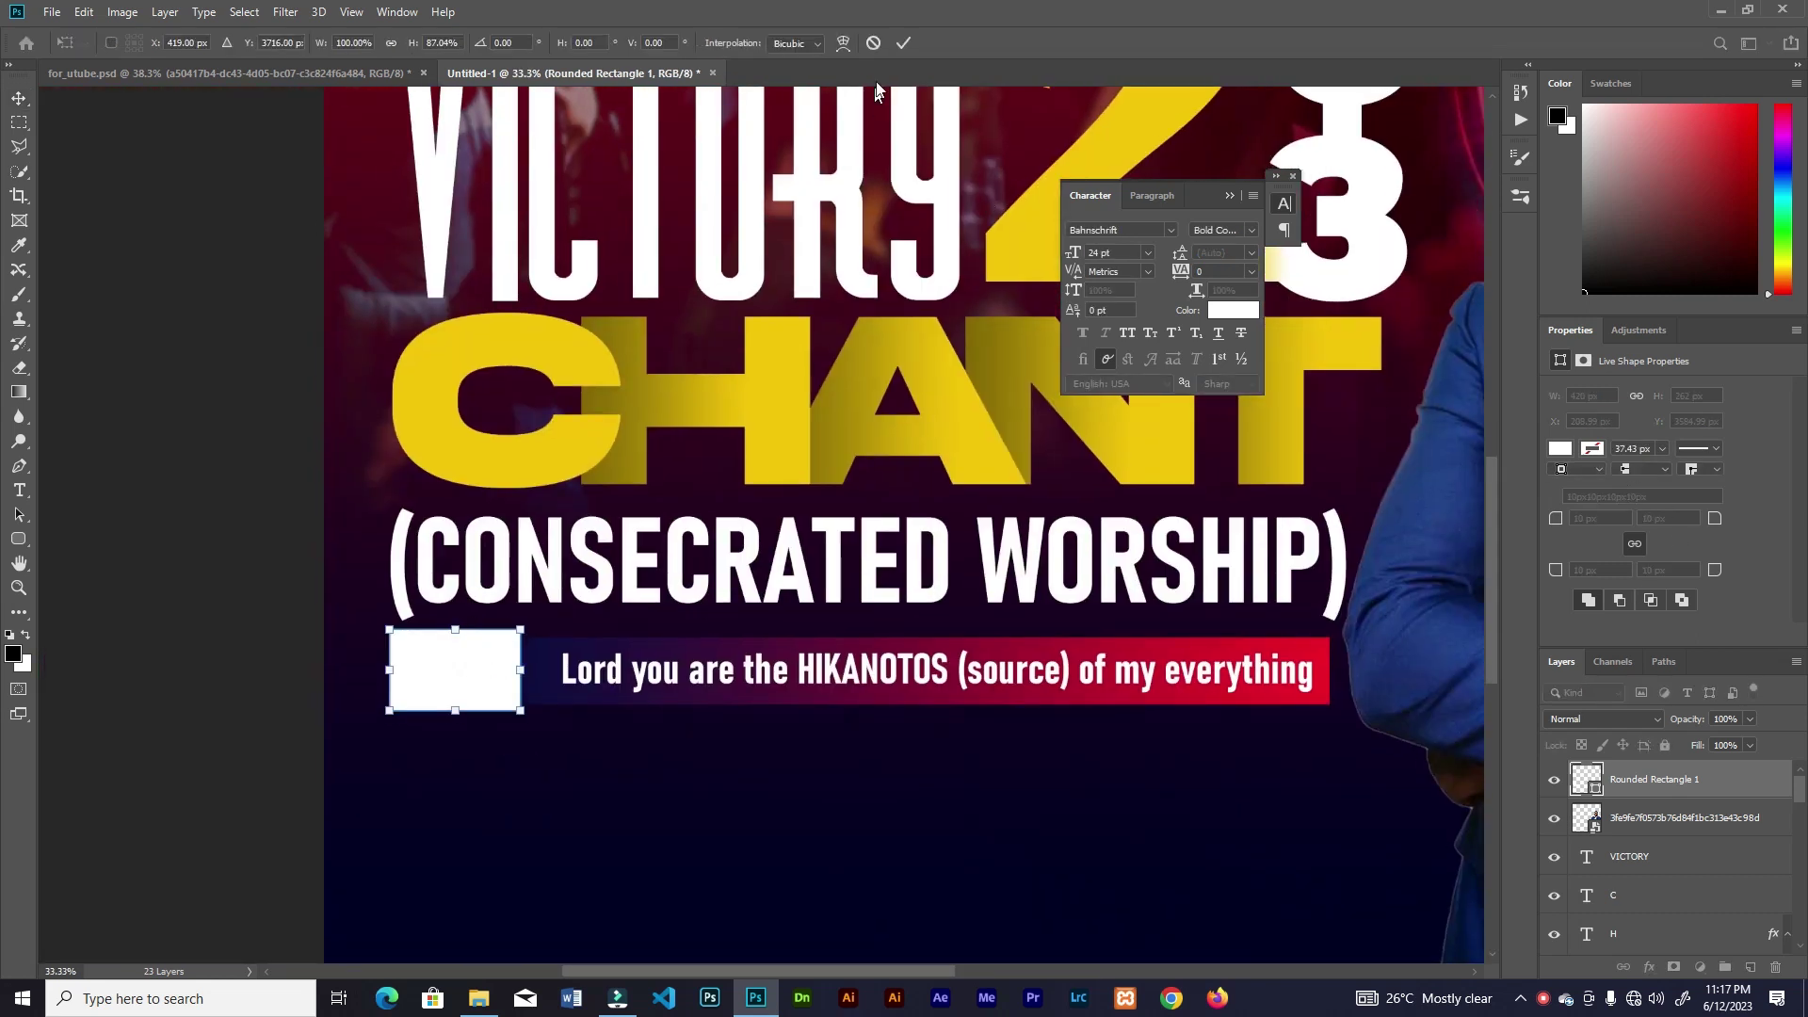
{"action": "left_click", "coordinate": [902, 44]}
- Increase the white shape's corner radius to a pill-like rounding and shift the tagline slightly closer to it
{"action": "mouse_move", "coordinate": [1715, 520]}
{"action": "left_mouse_down"}
{"action": "mouse_move", "coordinate": [1757, 539]}
{"action": "mouse_move", "coordinate": [1728, 520]}
{"action": "left_mouse_up"}
{"action": "left_click_drag", "start_coordinate": [810, 678], "coordinate": [794, 677]}
- Add the text "Dubbed" in Bahnschrift Bold Condensed, 24 pt, just below the tagline bar
{"action": "key", "text": "t"}
{"action": "left_click", "coordinate": [511, 754]}
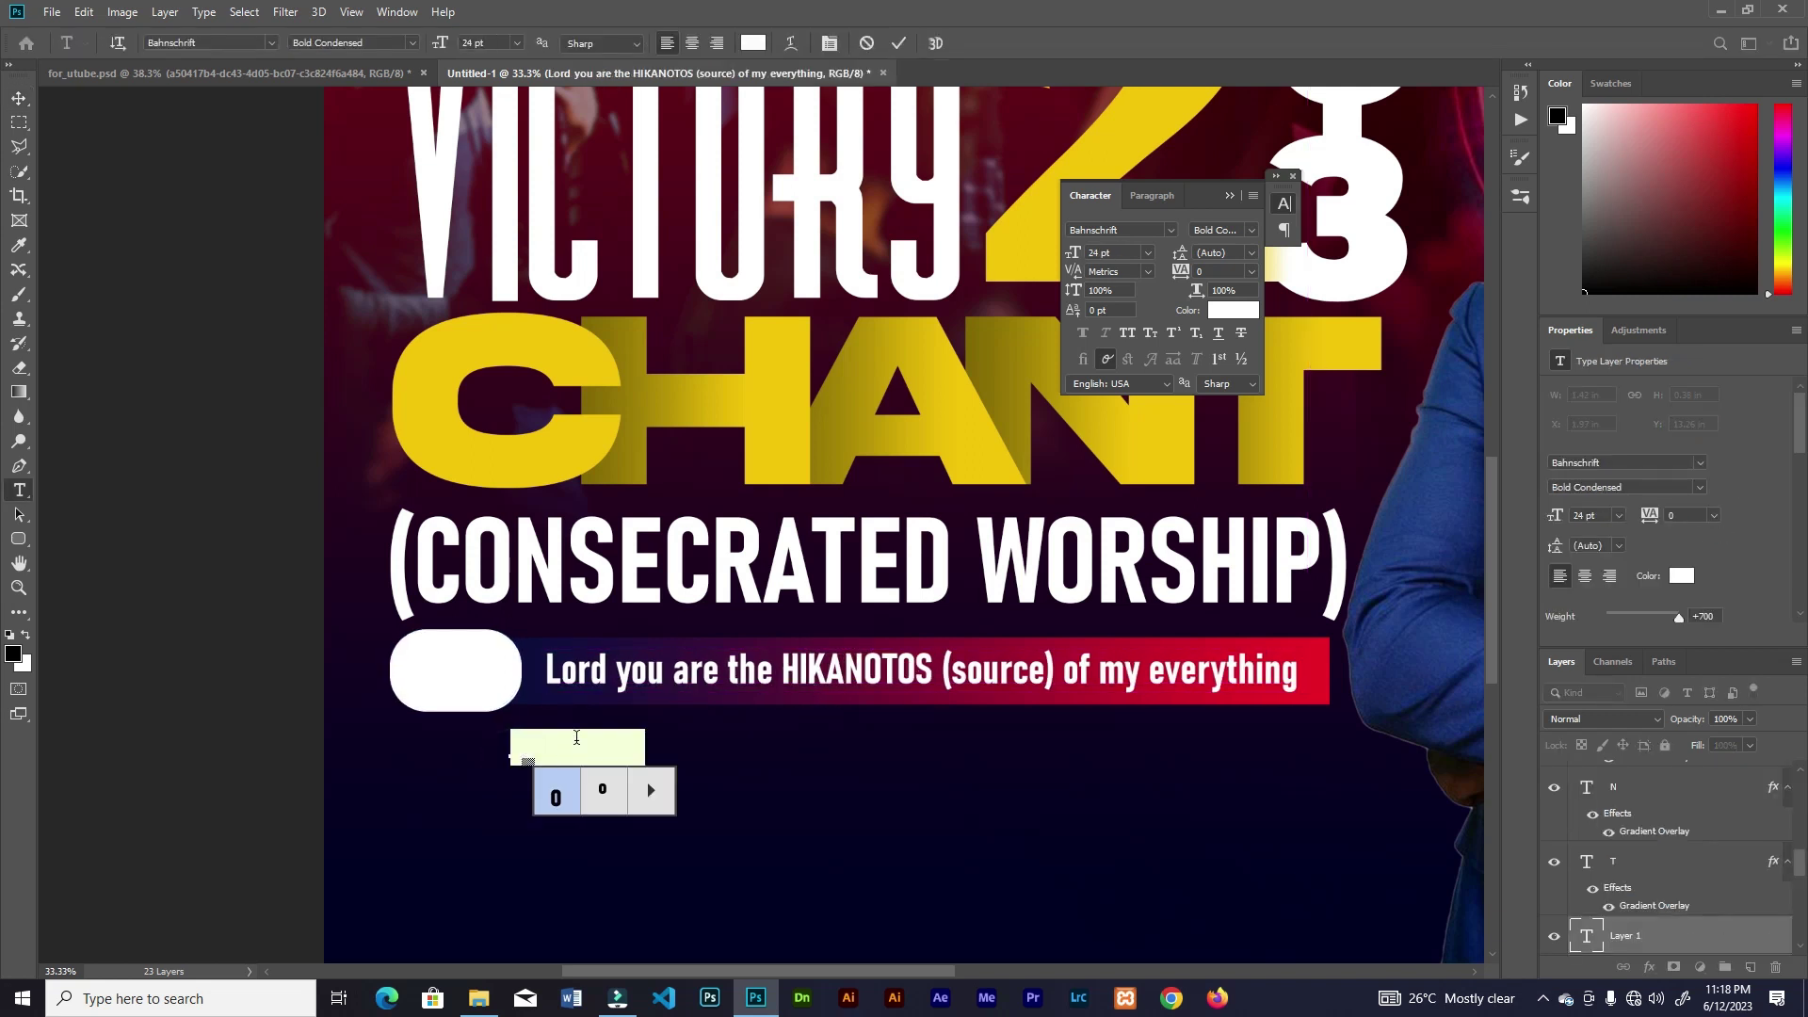
{"action": "type", "text": "Dubb"}
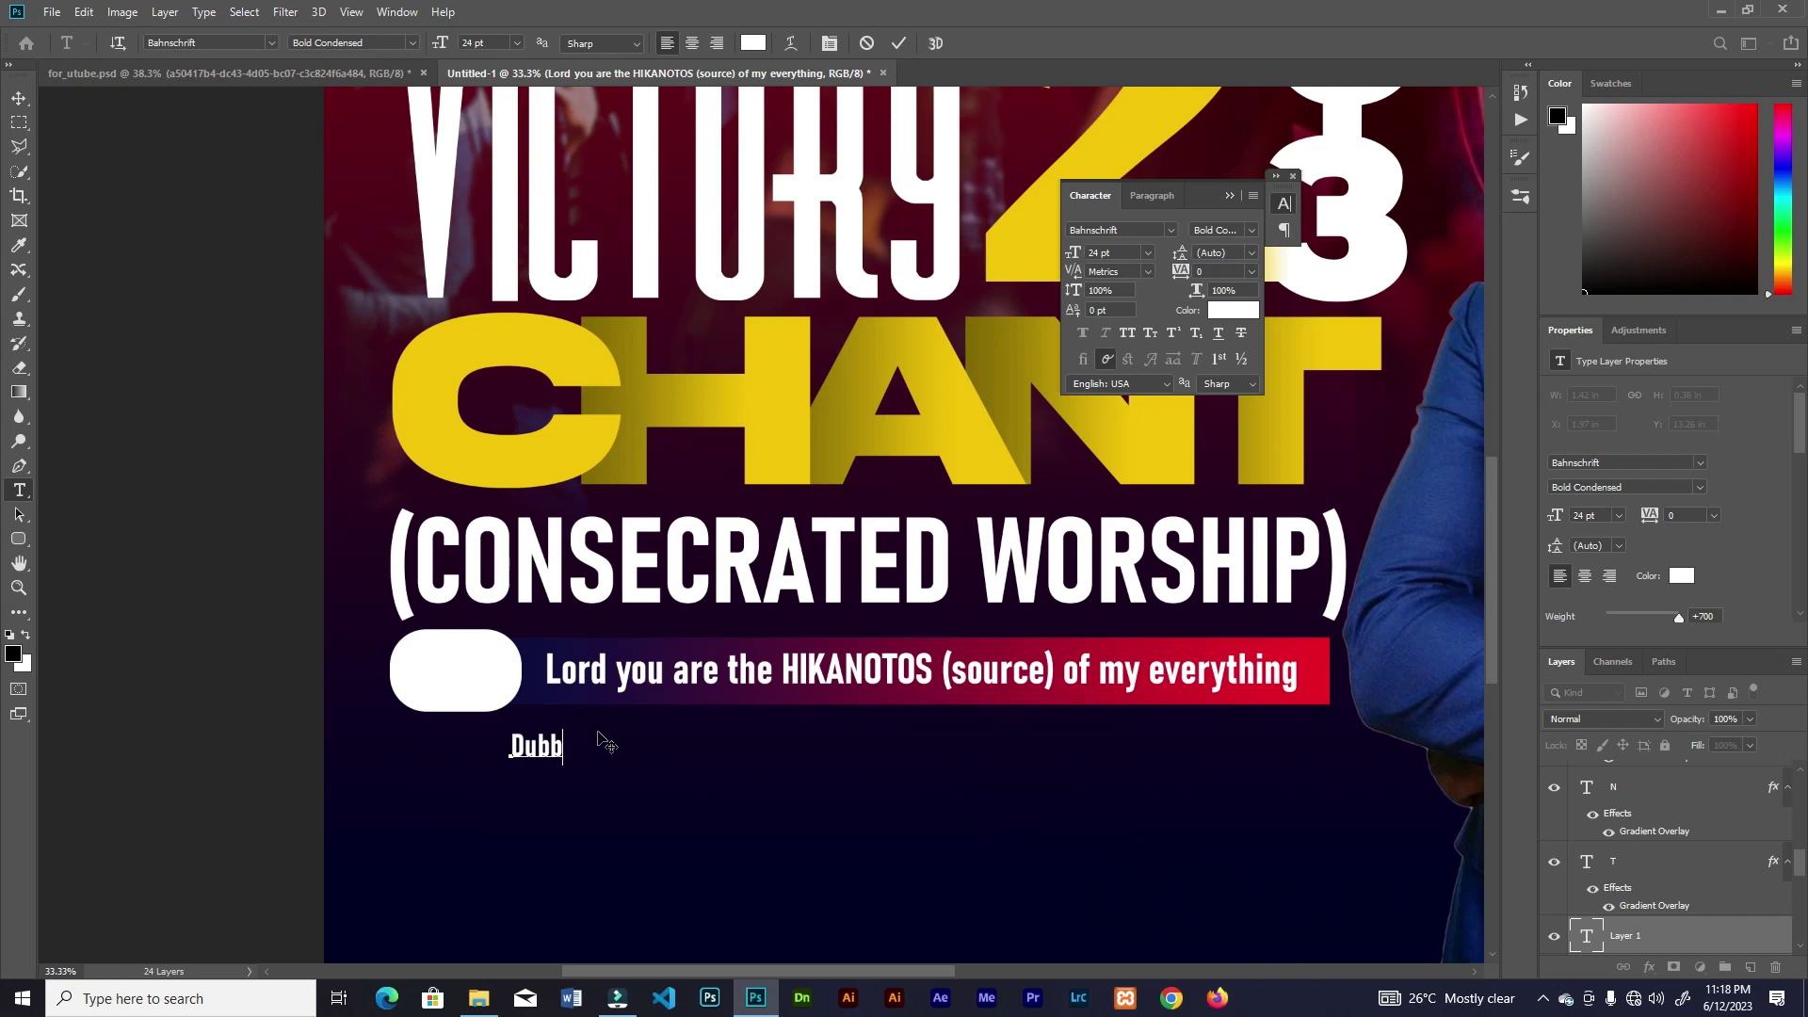
{"action": "left_click", "coordinate": [897, 45]}
- Move the "Dubbed" text onto the white pill and set its colour to black
{"action": "key", "text": "v"}
{"action": "left_click_drag", "start_coordinate": [563, 751], "coordinate": [470, 676]}
{"action": "left_click", "coordinate": [1241, 311]}
{"action": "left_click", "coordinate": [1244, 620]}
{"action": "left_click", "coordinate": [1666, 376]}
- Bring the "Dubbed" text layer forward above the white rounded rectangle
{"action": "key", "text": "ctrl+]"}
{"action": "key", "text": "ctrl+]"}
{"action": "key", "text": "ctrl+]"}
{"action": "key", "text": "ctrl+]"}
{"action": "key", "text": "ctrl+]"}
{"action": "key", "text": "ctrl+]"}
{"action": "key", "text": "ctrl+]"}
{"action": "key", "text": "ctrl+]"}
- Enlarge the "Dubbed" text to about 35.8 pt and fit it inside the white pill
{"action": "left_click_drag", "start_coordinate": [480, 663], "coordinate": [479, 676]}
{"action": "left_click_drag", "start_coordinate": [551, 749], "coordinate": [551, 748]}
{"action": "key", "text": "ctrl+t"}
{"action": "left_click_drag", "start_coordinate": [498, 655], "coordinate": [516, 645]}
{"action": "left_click", "coordinate": [903, 42]}
{"action": "key", "text": "alt+shift+bracketleft"}
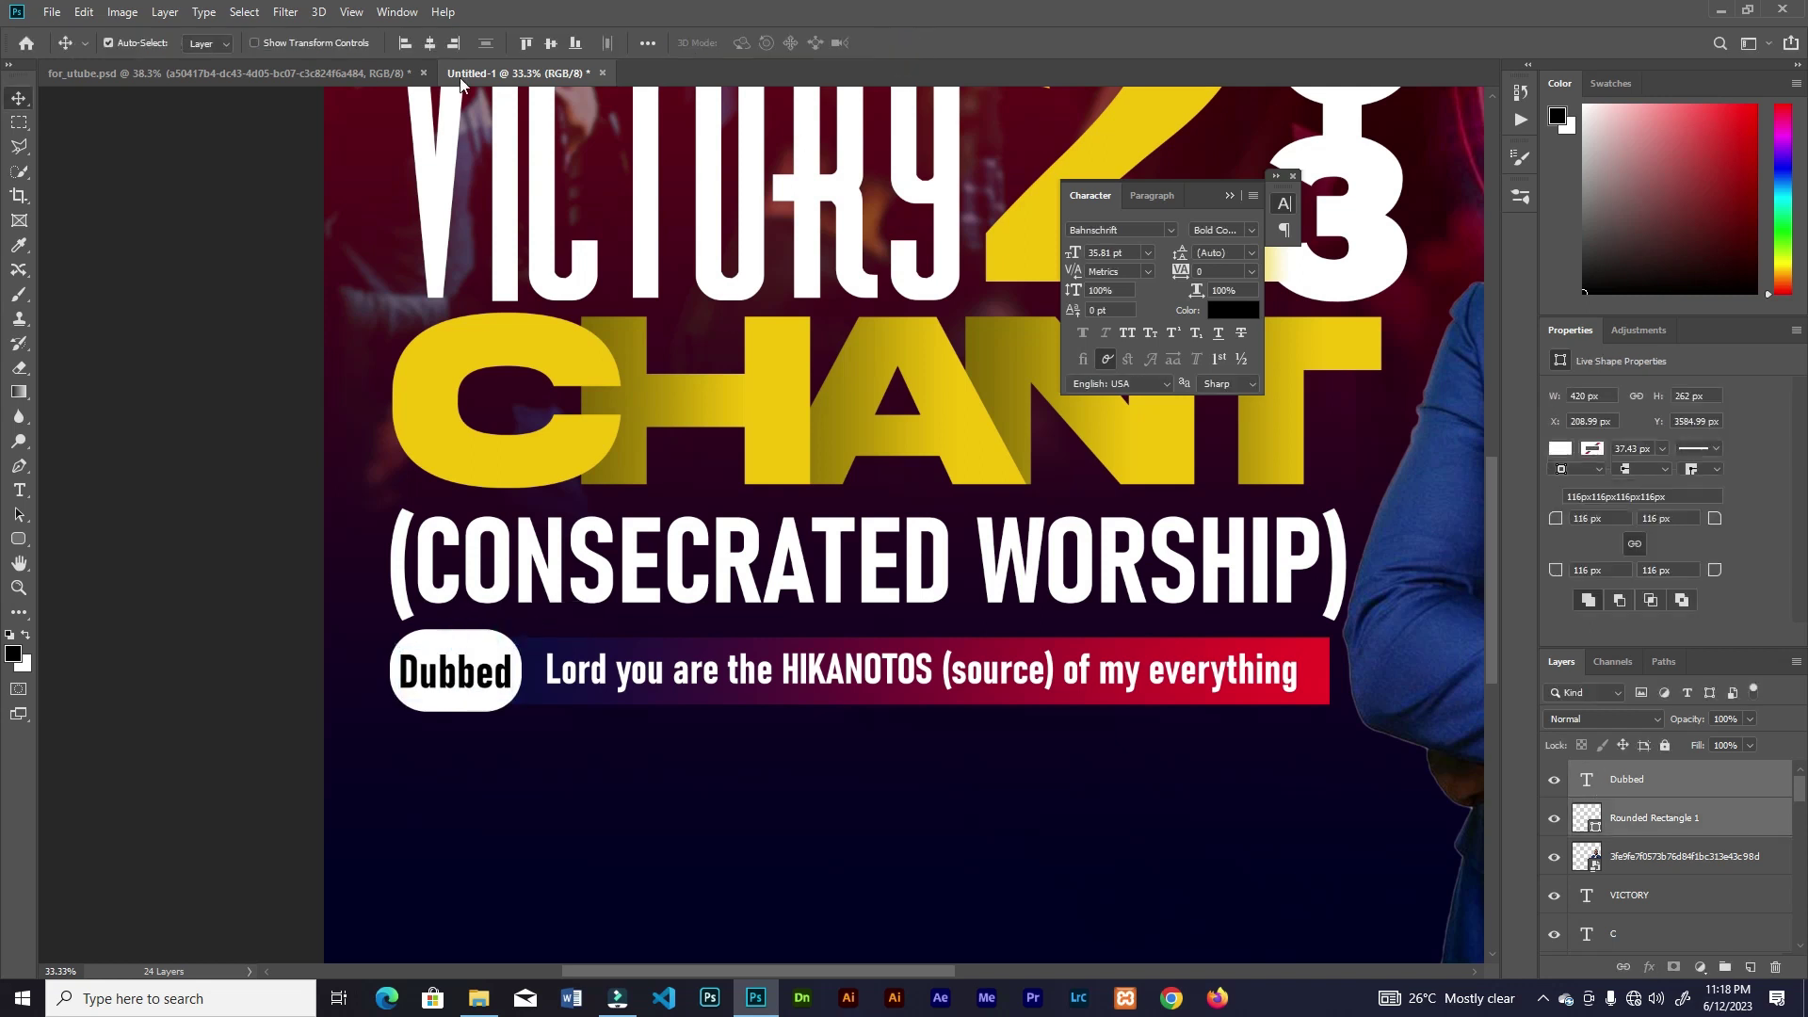
{"action": "key", "text": "ctrl+0"}
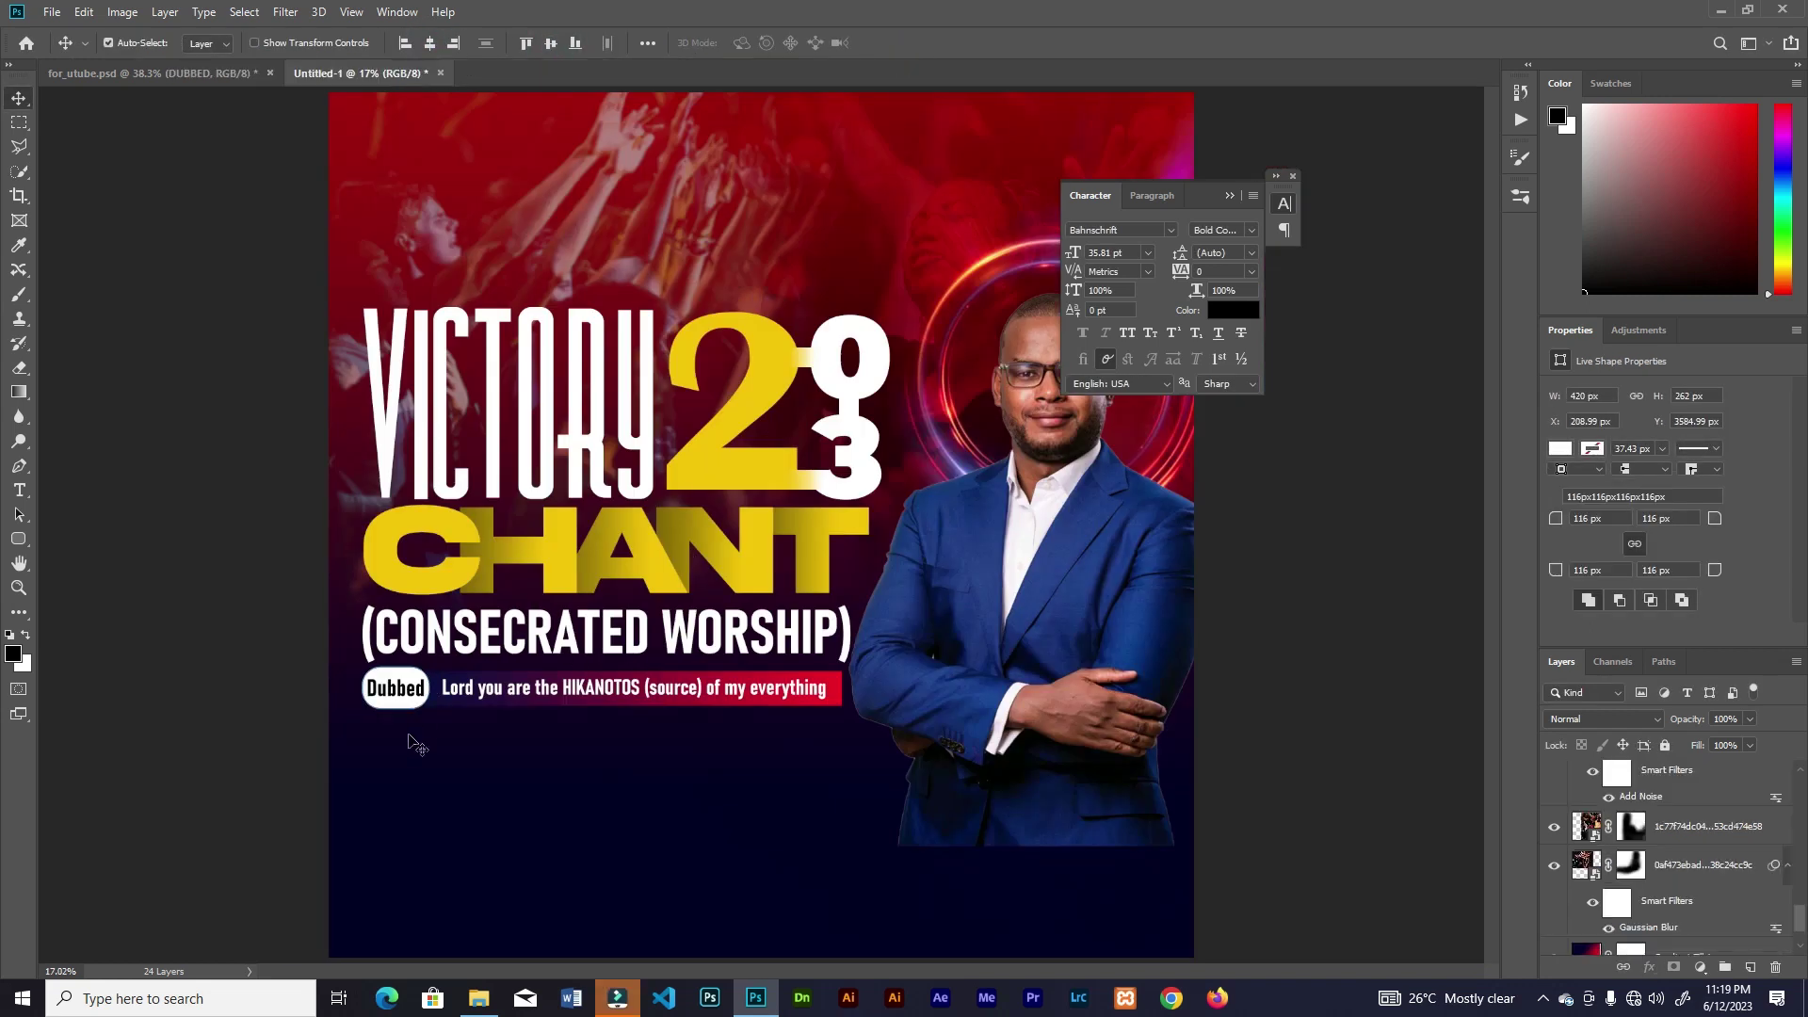
- Change the "Dubbed" text to Bold SemiCondensed and set it in all caps
{"action": "key", "text": "ctrl+plus"}
{"action": "key", "text": "ctrl+plus"}
{"action": "left_click_drag", "start_coordinate": [455, 743], "coordinate": [787, 552]}
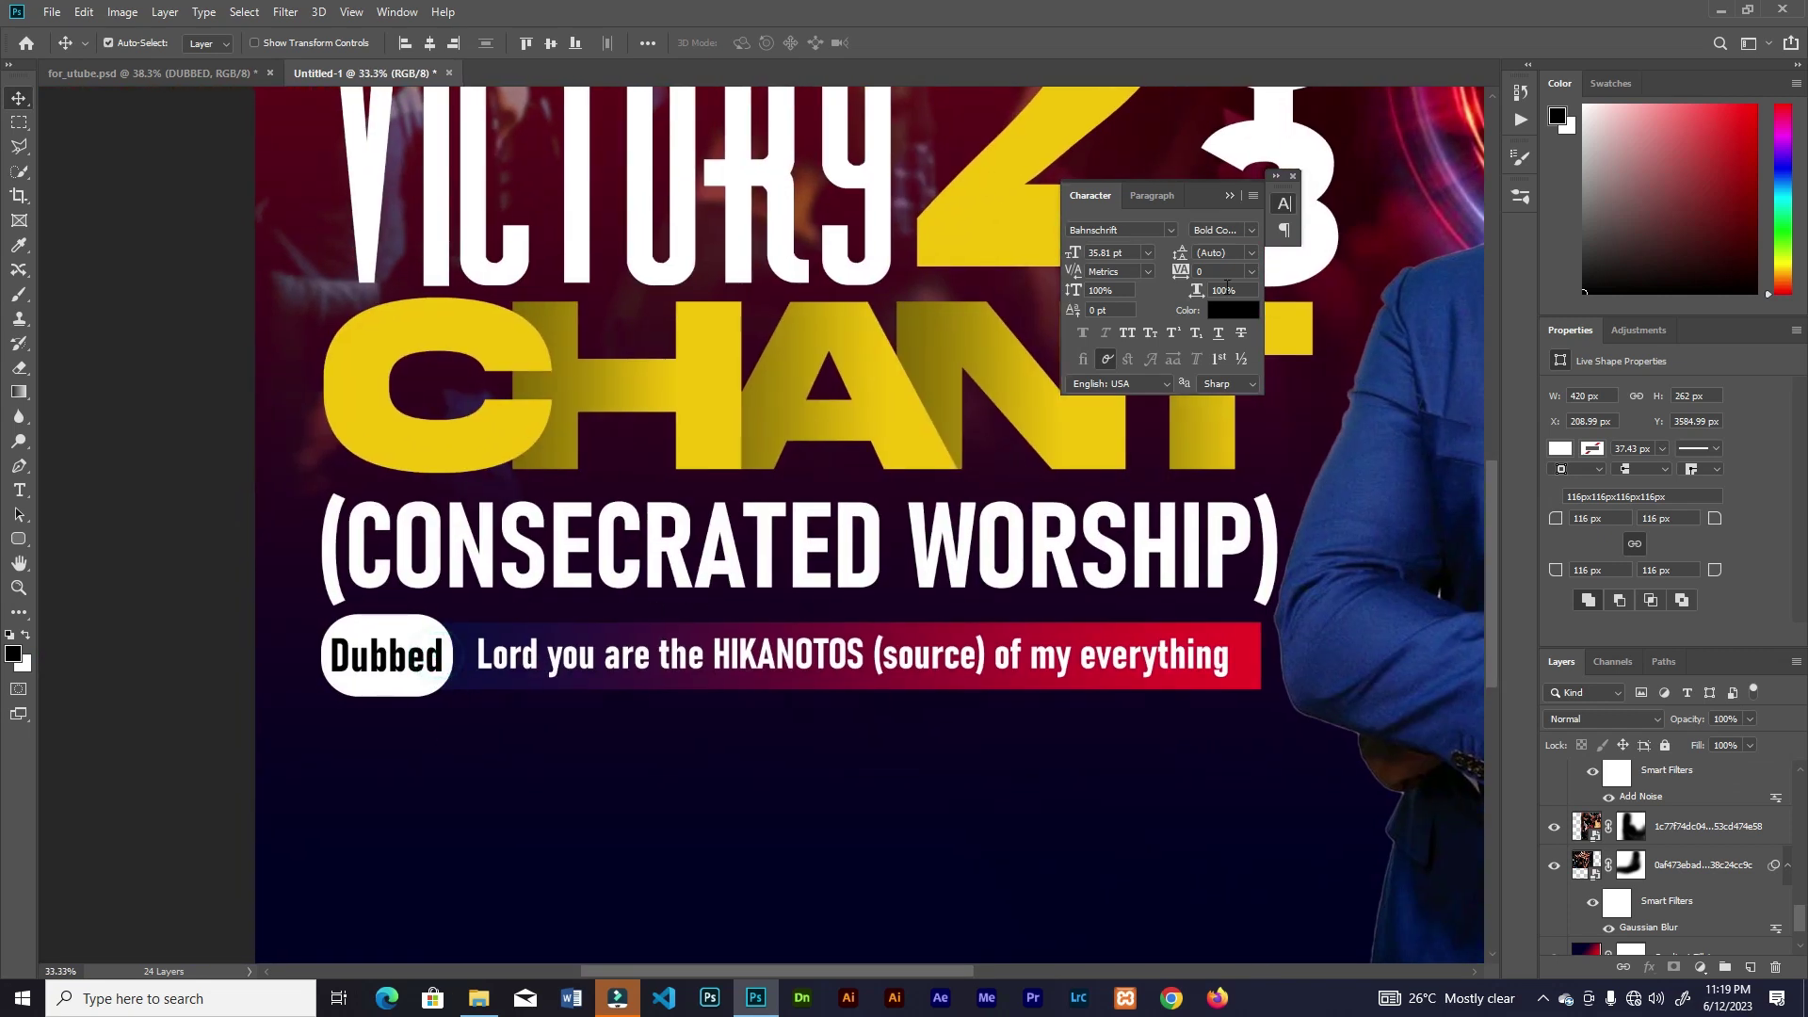
{"action": "left_click", "coordinate": [1252, 233]}
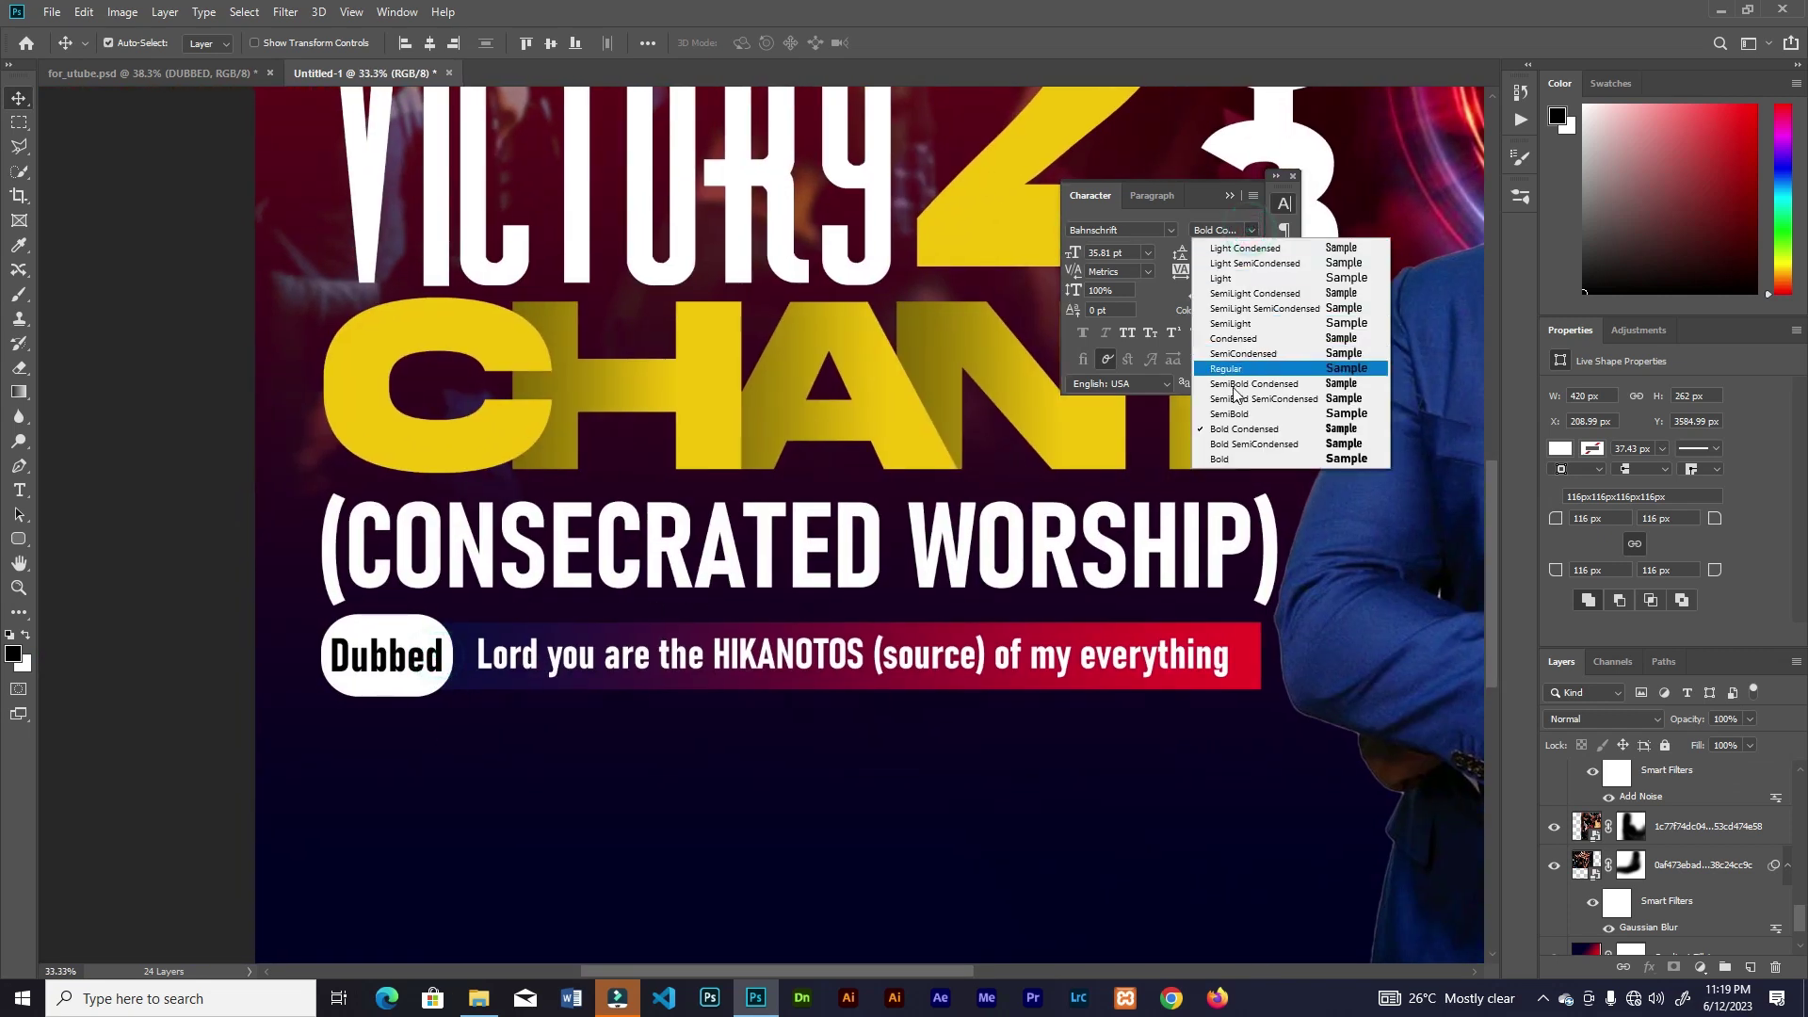
{"action": "left_click", "coordinate": [1236, 453]}
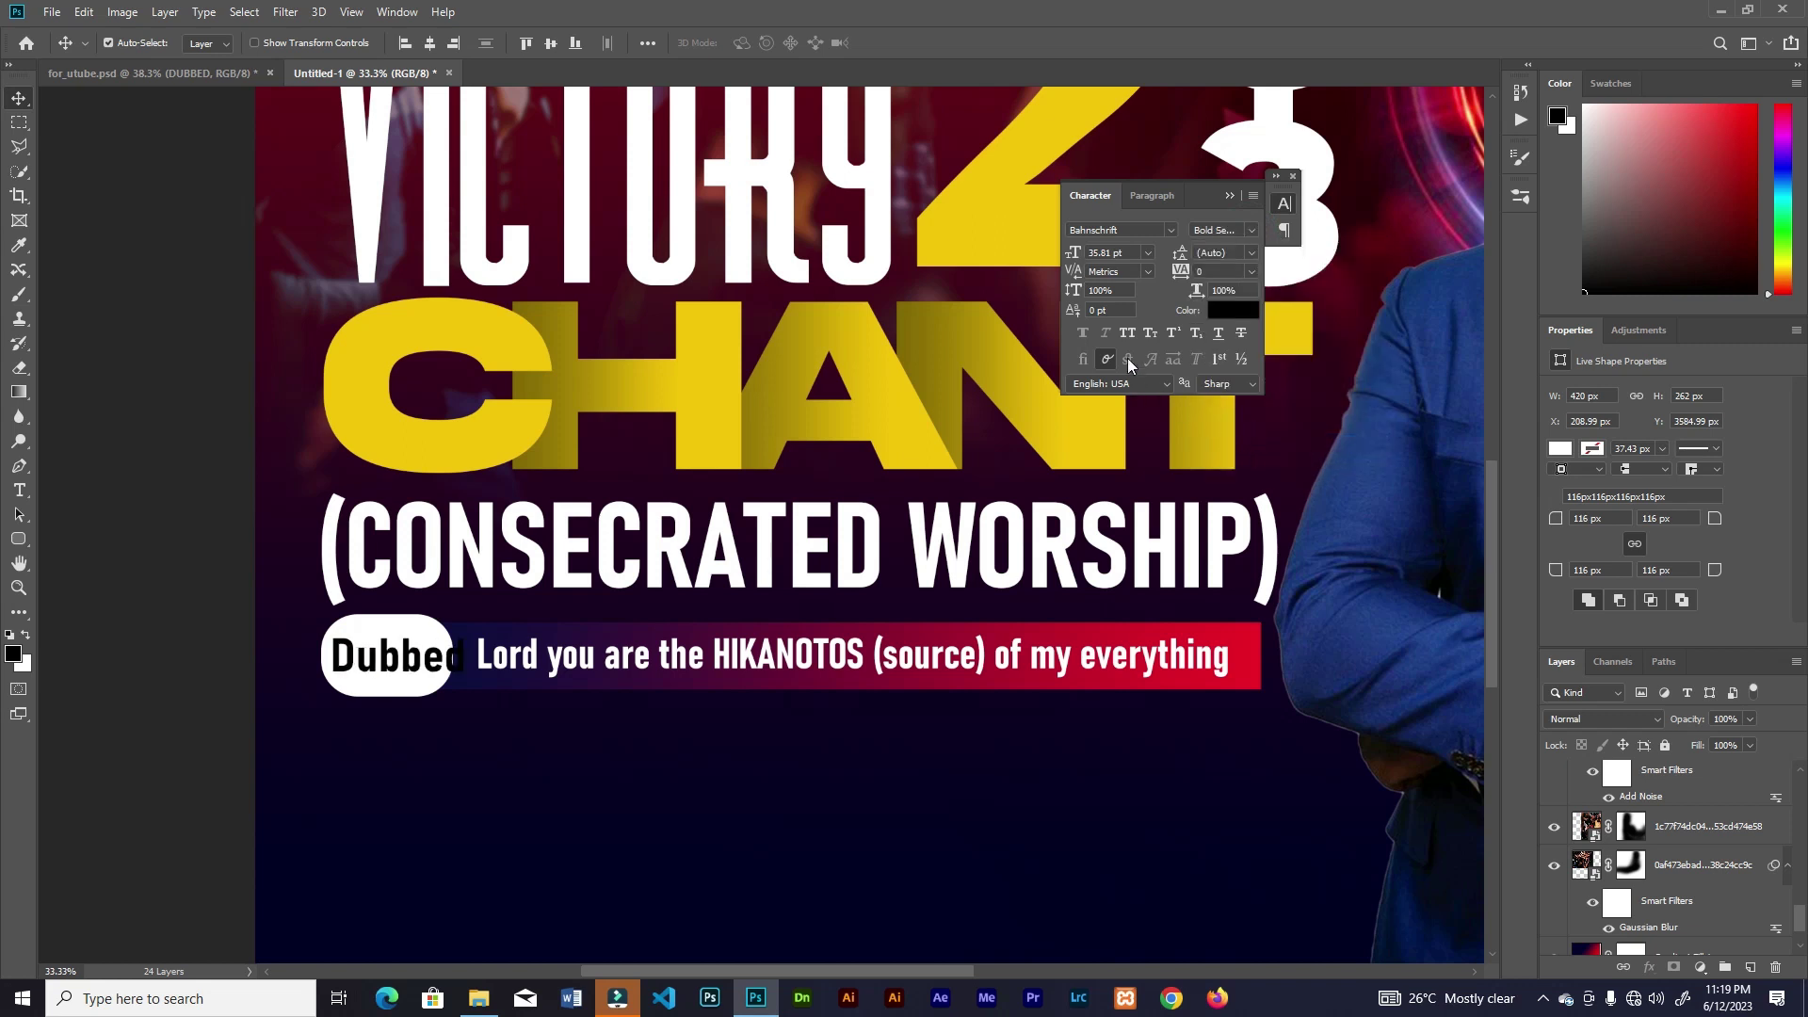
{"action": "left_click", "coordinate": [1127, 333]}
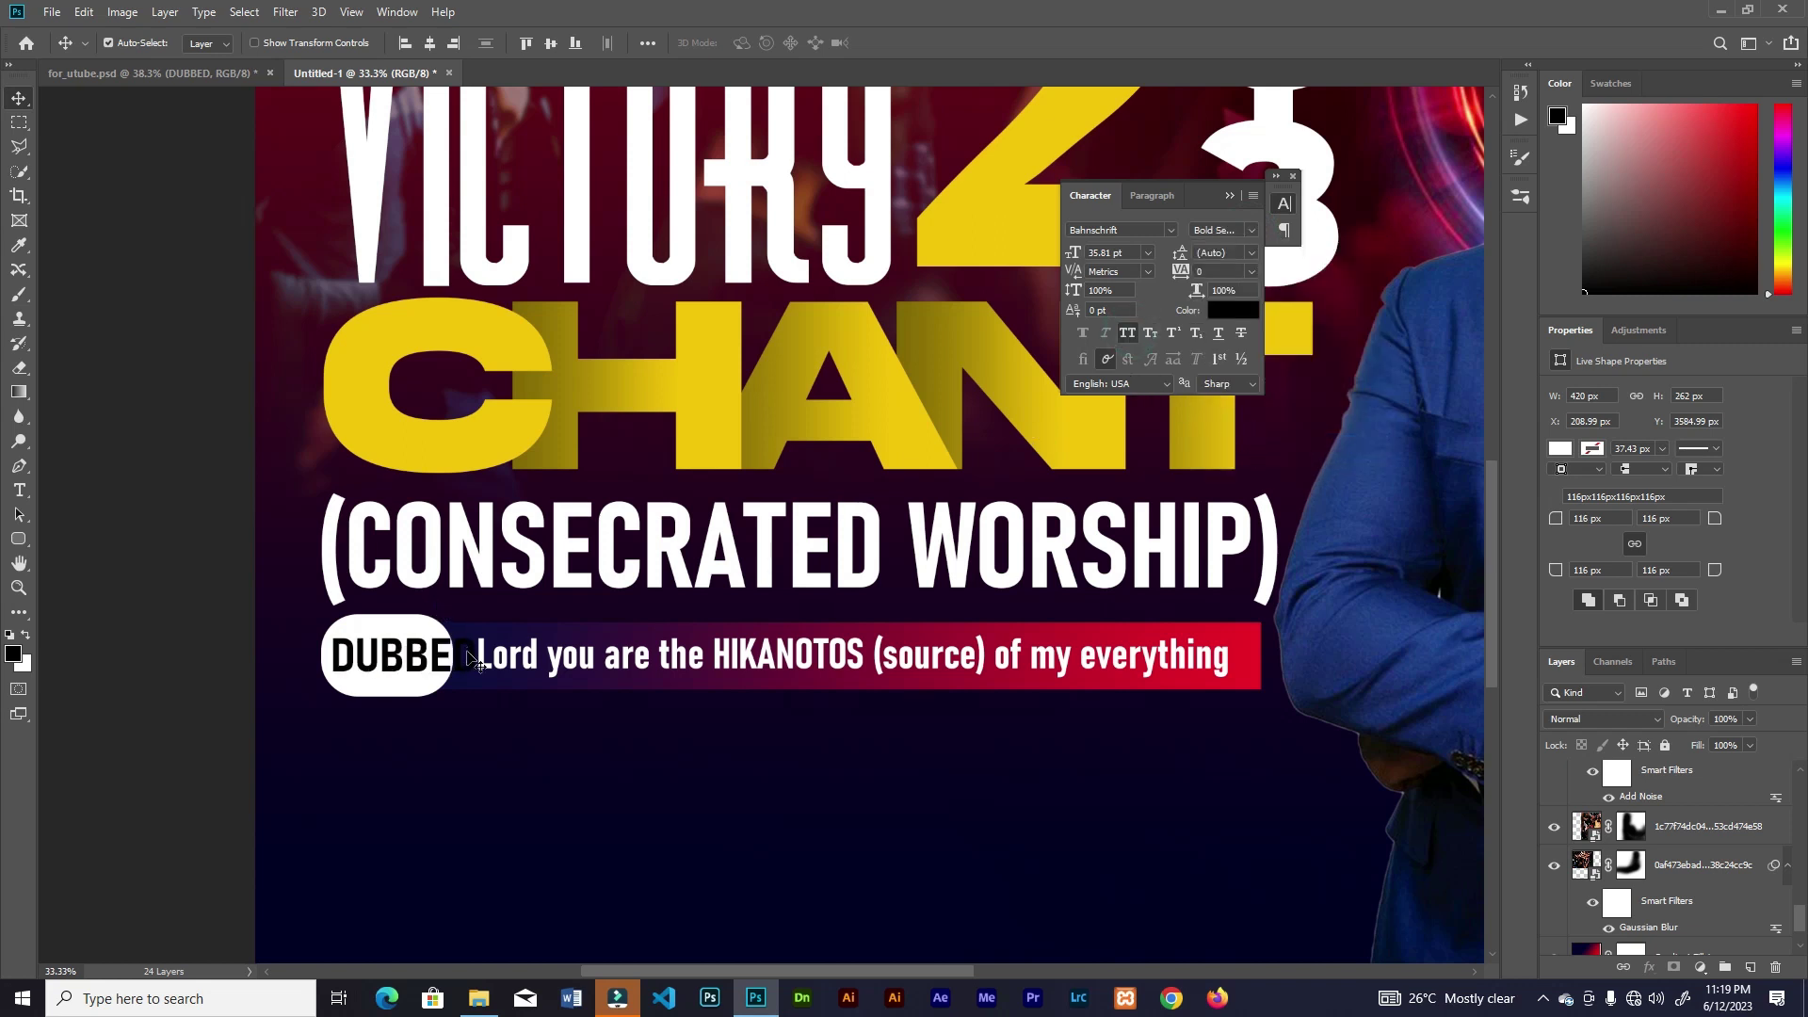
- Reduce the "DUBBED" text to 24 pt and the white pill's height to about 208 px so the label fits inside
{"action": "mouse_move", "coordinate": [469, 648]}
{"action": "left_mouse_down"}
{"action": "mouse_move", "coordinate": [451, 629]}
{"action": "mouse_move", "coordinate": [389, 657]}
{"action": "mouse_move", "coordinate": [389, 624]}
{"action": "mouse_move", "coordinate": [450, 645]}
{"action": "left_mouse_up"}
{"action": "key", "text": "ctrl+z"}
{"action": "left_click", "coordinate": [429, 649]}
{"action": "key", "text": "ctrl+t"}
{"action": "left_click", "coordinate": [903, 47]}
{"action": "left_click", "coordinate": [444, 652]}
{"action": "key", "text": "ctrl+t"}
{"action": "left_click", "coordinate": [903, 43]}
- Shorten the gradient bar slightly at its red end and nudge the white pill toward the tagline
{"action": "key", "text": "ctrl+t"}
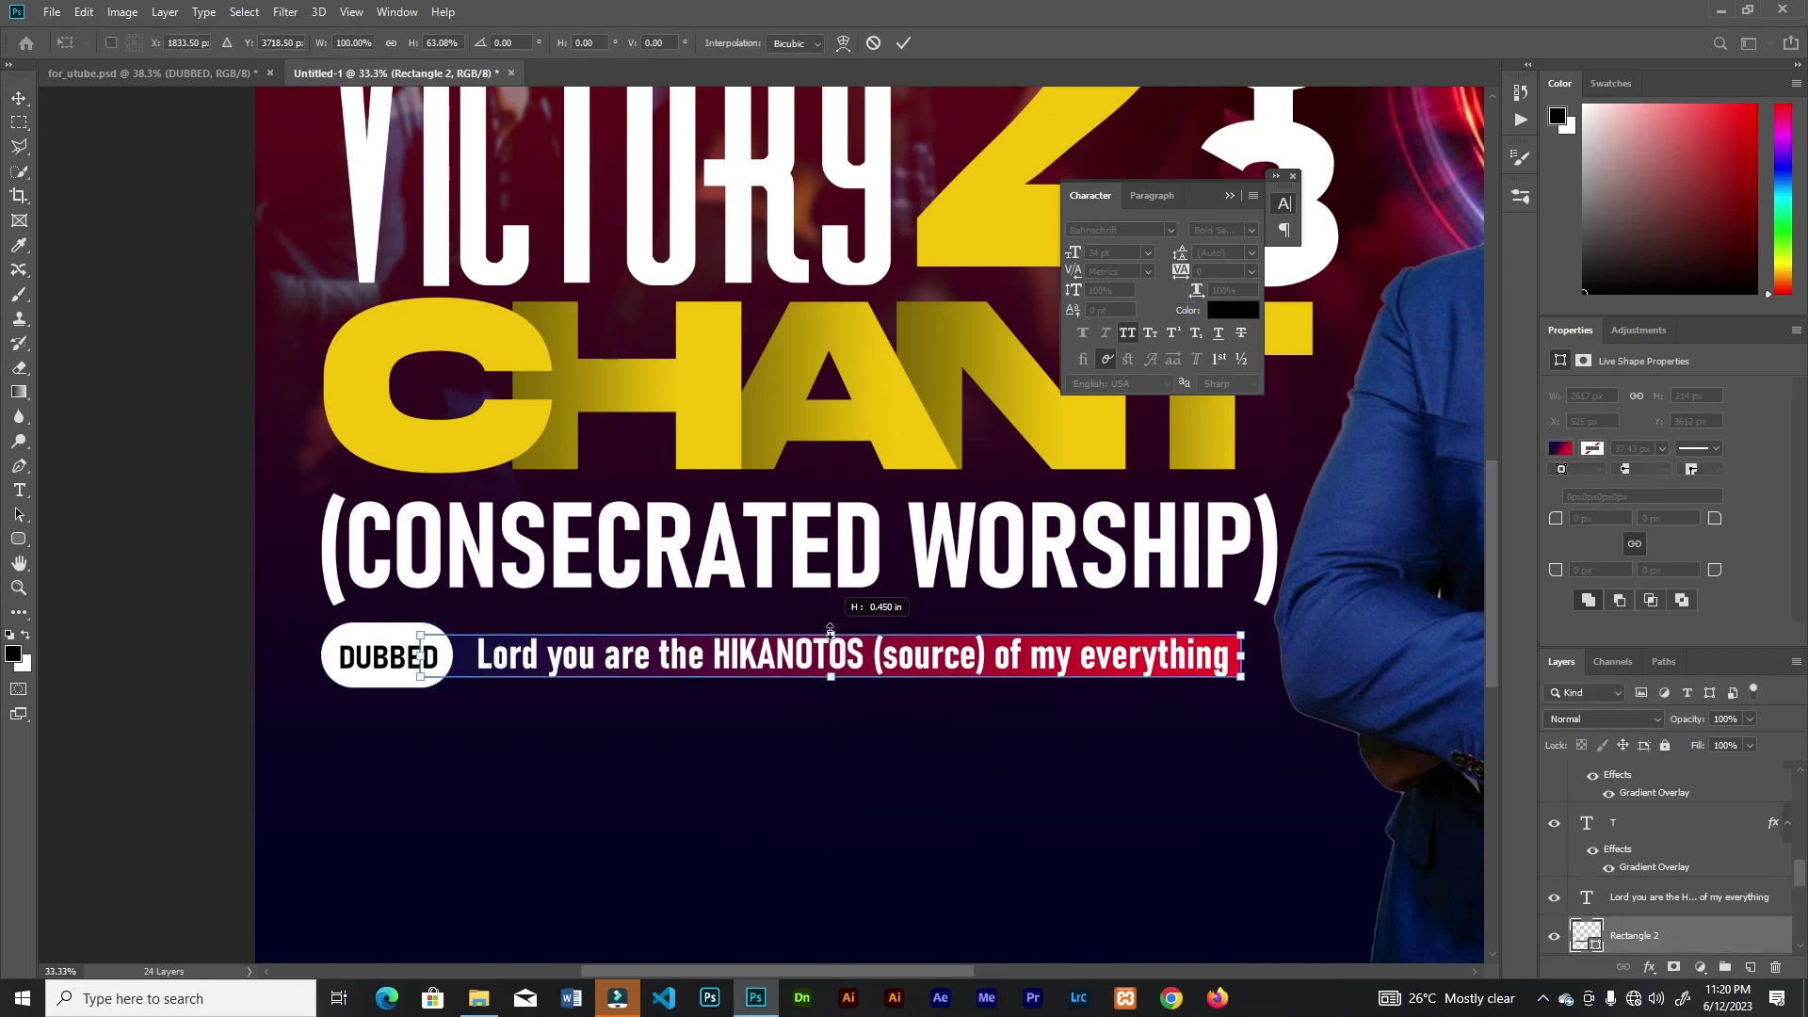
{"action": "left_click", "coordinate": [903, 43]}
{"action": "left_click", "coordinate": [450, 664]}
{"action": "left_click_drag", "start_coordinate": [451, 664], "coordinate": [453, 664]}
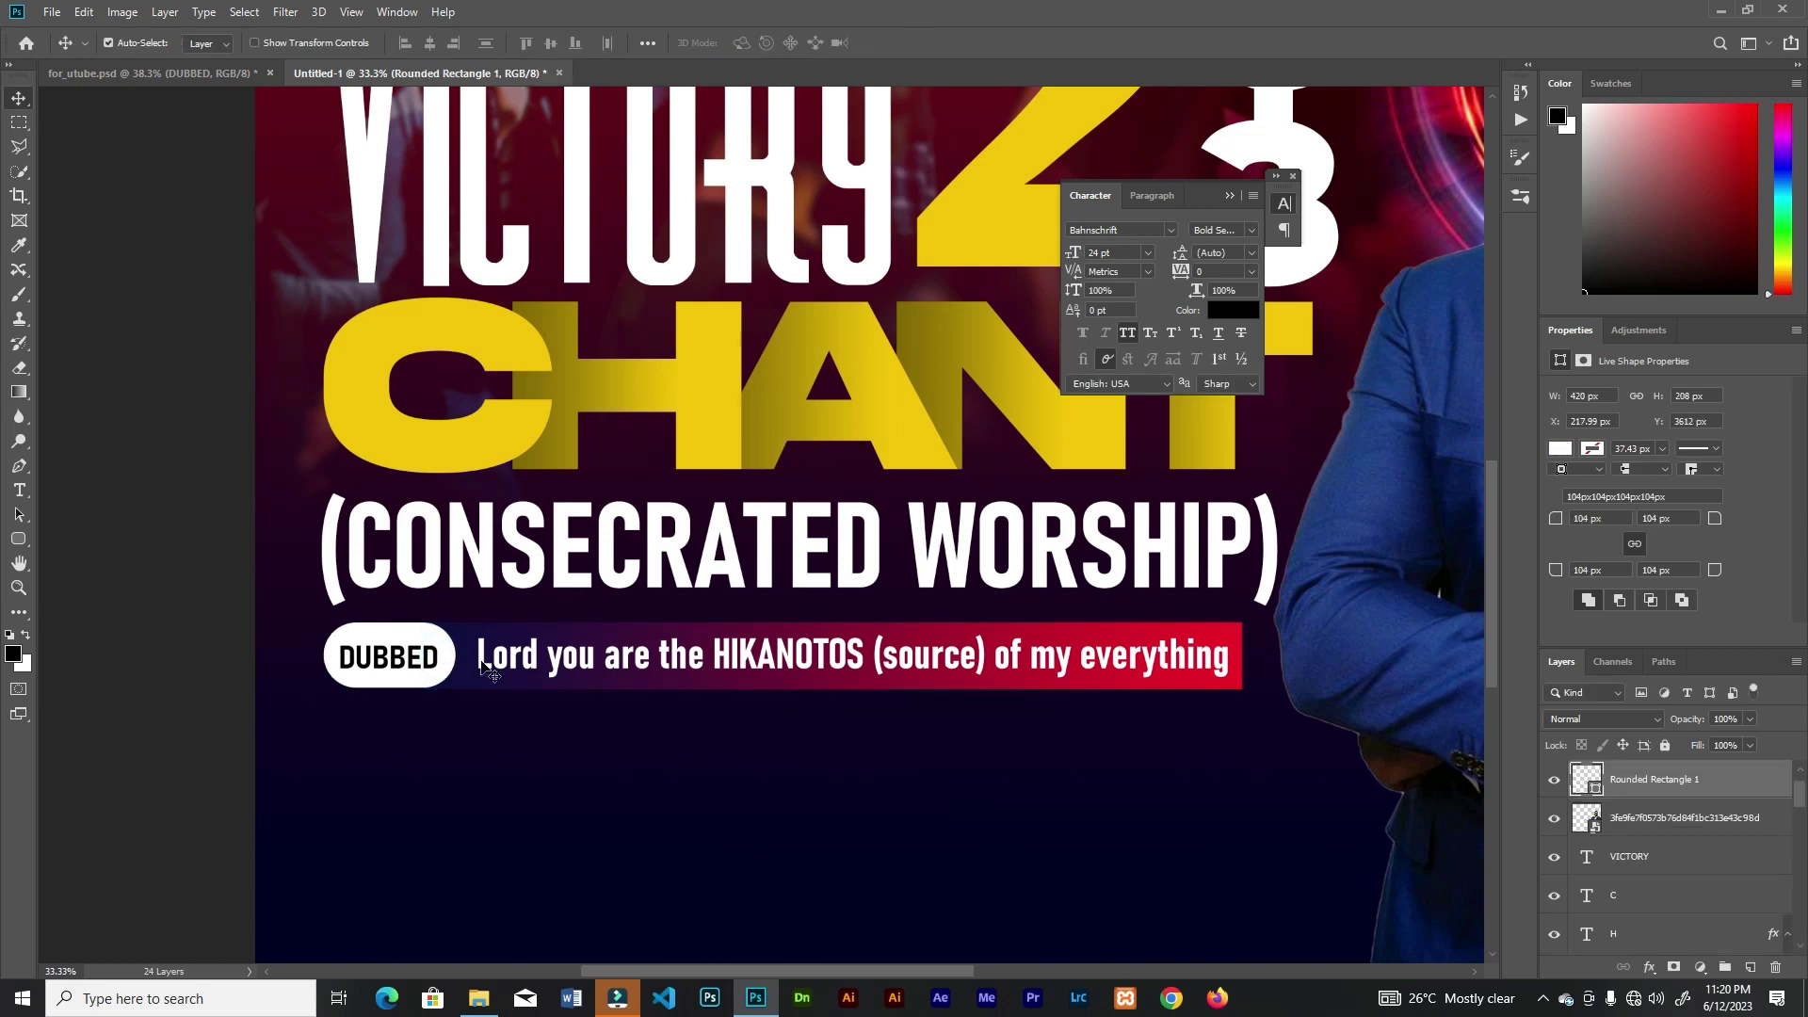
- End the tagline with a period and add the text "THIS NOVEMBER" below the gradient bar
{"action": "key", "text": "ctrl+0"}
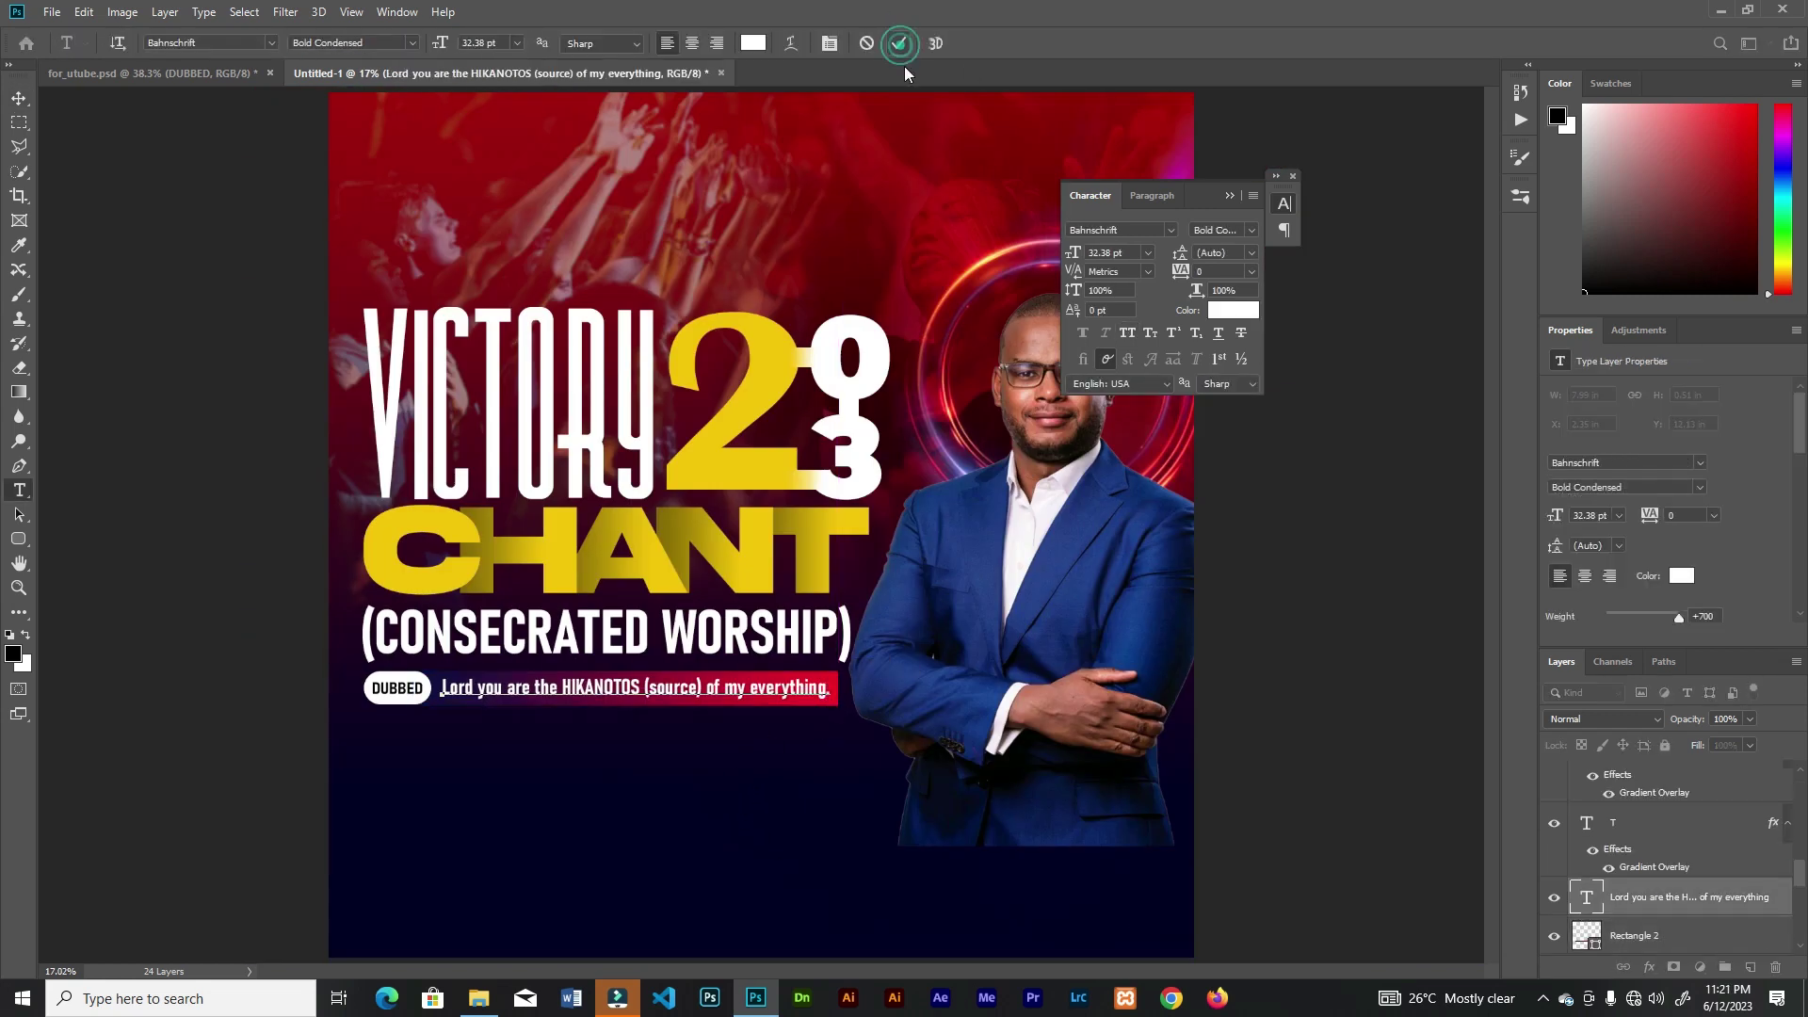
{"action": "left_click", "coordinate": [903, 42]}
{"action": "left_click", "coordinate": [524, 746]}
{"action": "type", "text": "THIS NOVEMBER"}
{"action": "key", "text": "ctrl+Return"}
- Set "THIS NOVEMBER" in Astronova Regular, enlarge it to about 35 pt and centre it beneath the tagline bar
{"action": "left_click", "coordinate": [1170, 230]}
{"action": "type", "text": "astro"}
{"action": "left_click", "coordinate": [1151, 290]}
{"action": "key", "text": "ctrl+t"}
{"action": "left_click_drag", "start_coordinate": [656, 731], "coordinate": [685, 703]}
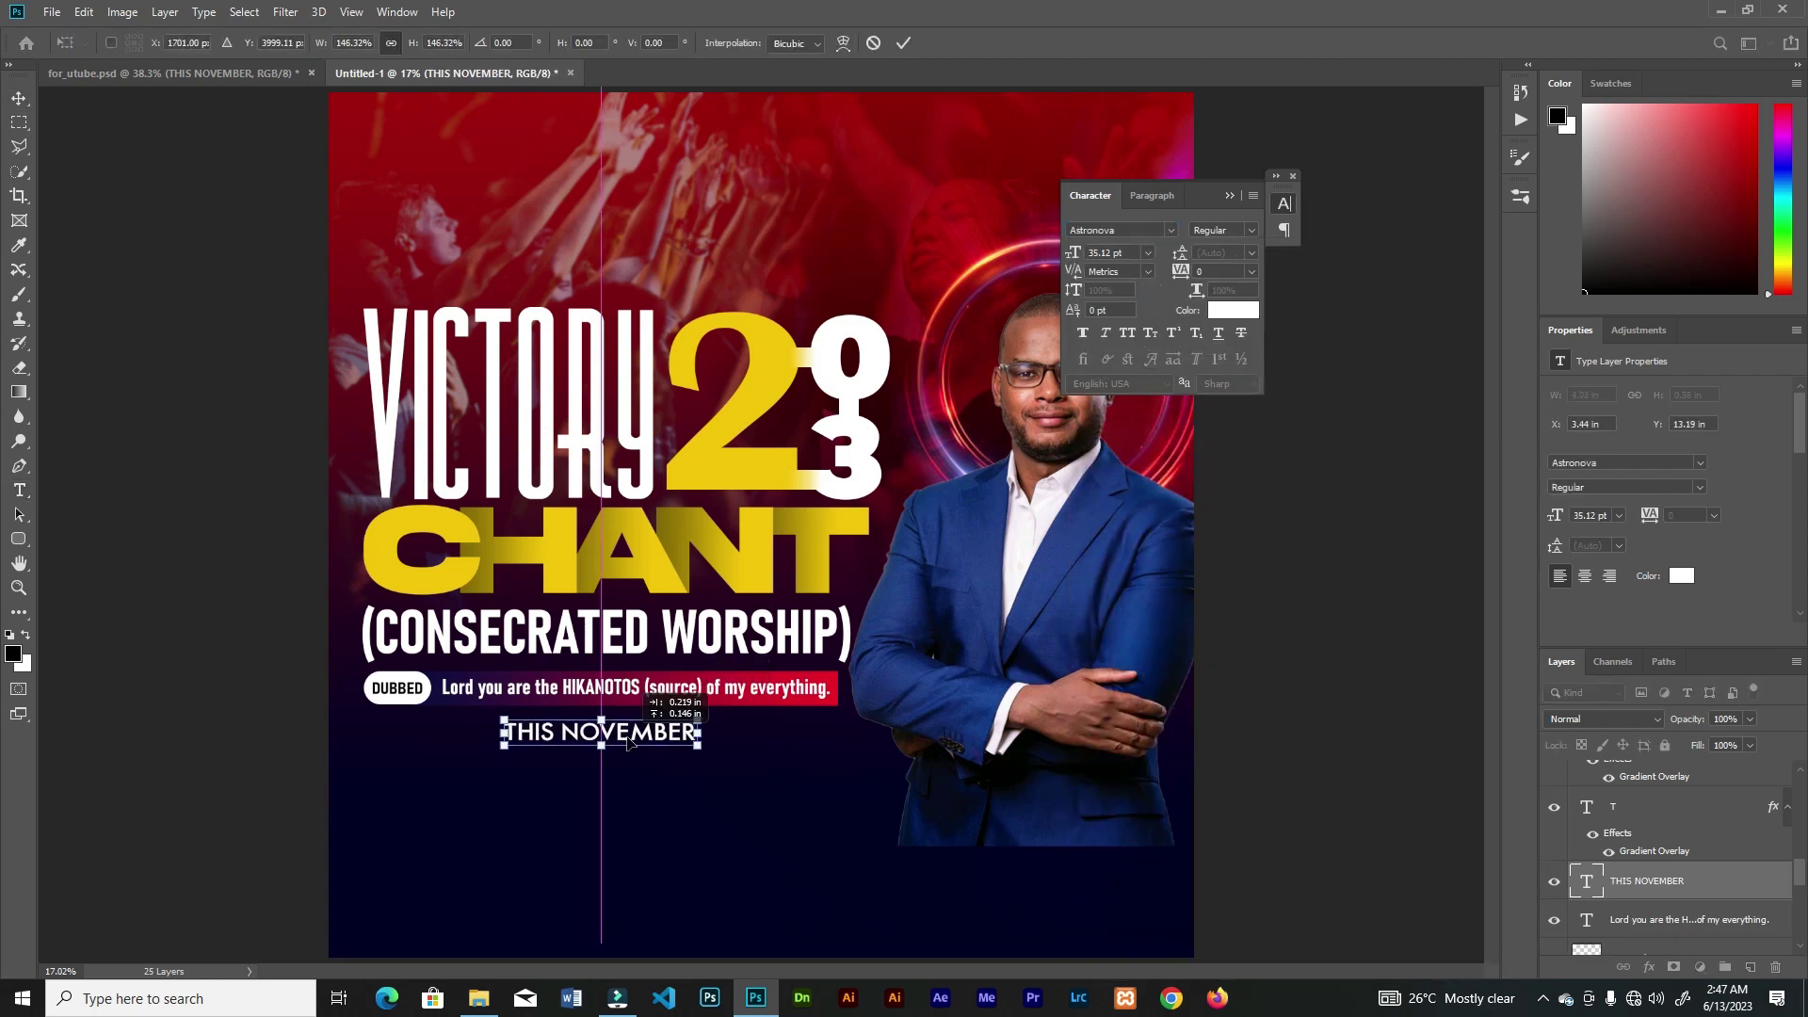
{"action": "key", "text": "Return"}
{"action": "key", "text": "v"}
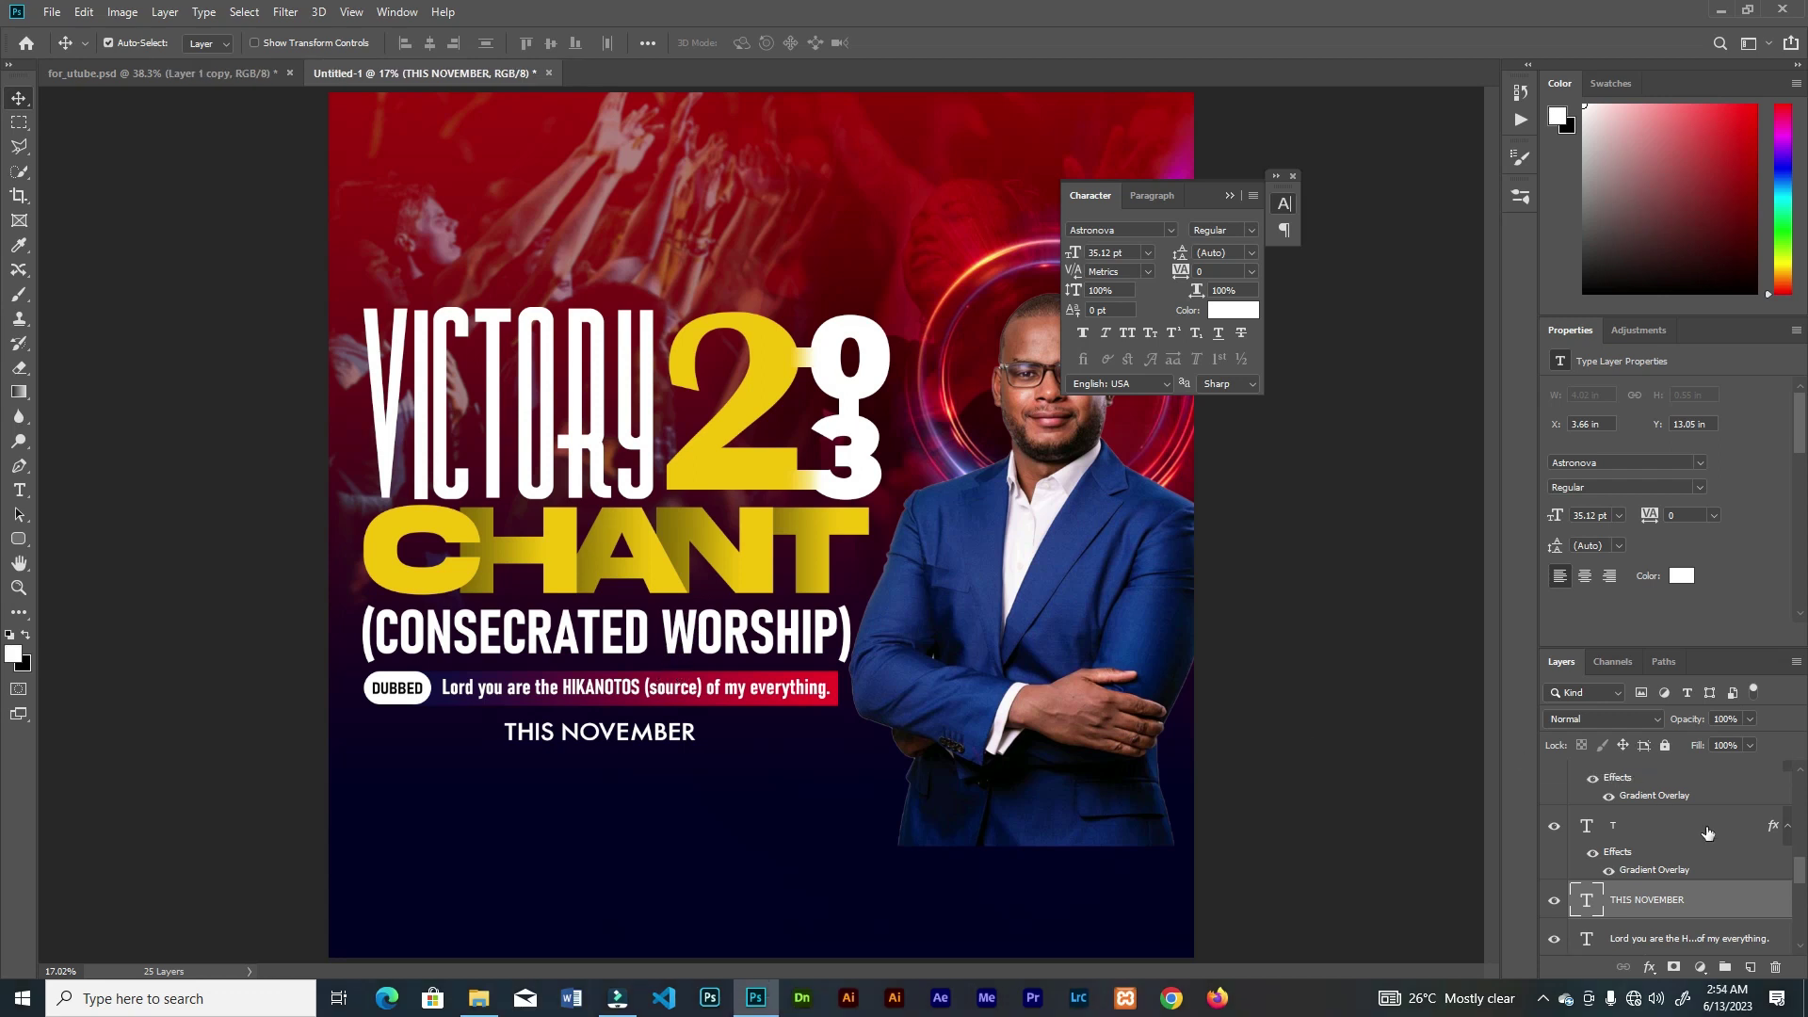
- Create a new layer above all others and choose the first brush from the Torn Paper Brushes set
{"action": "left_click_drag", "start_coordinate": [1800, 870], "coordinate": [1802, 793]}
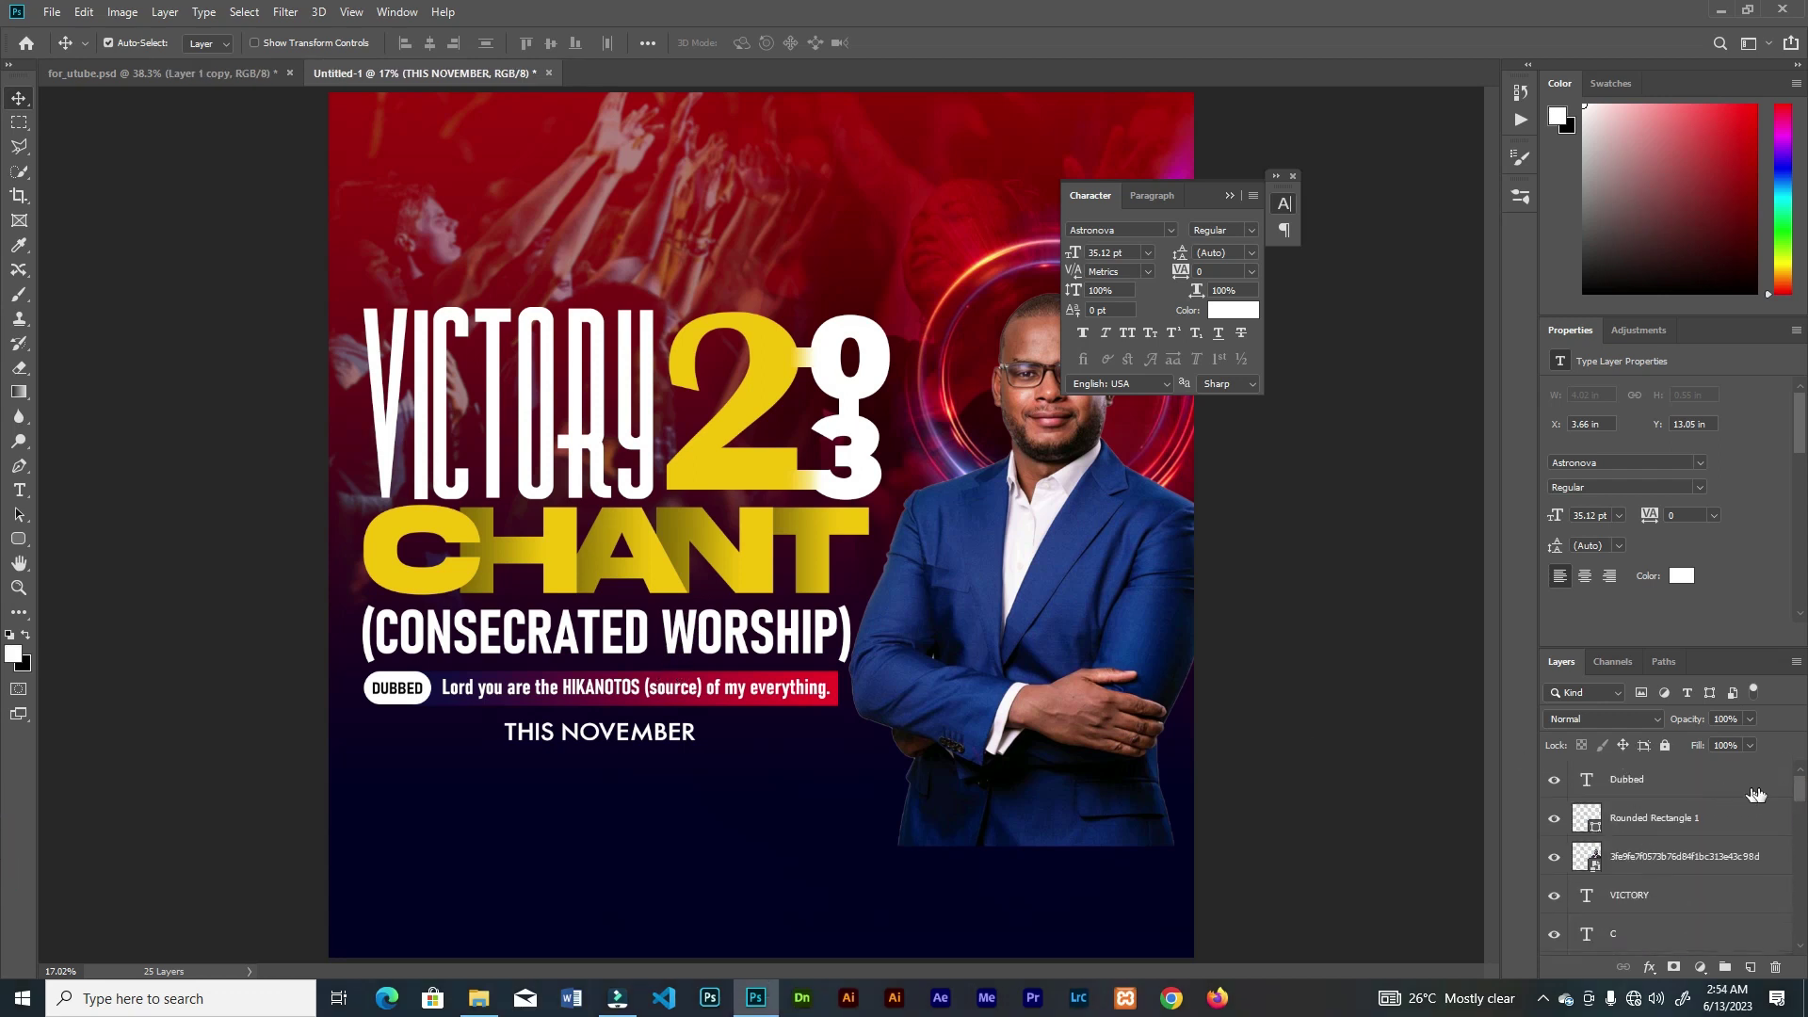
{"action": "left_click", "coordinate": [1754, 790]}
{"action": "left_click", "coordinate": [1750, 968]}
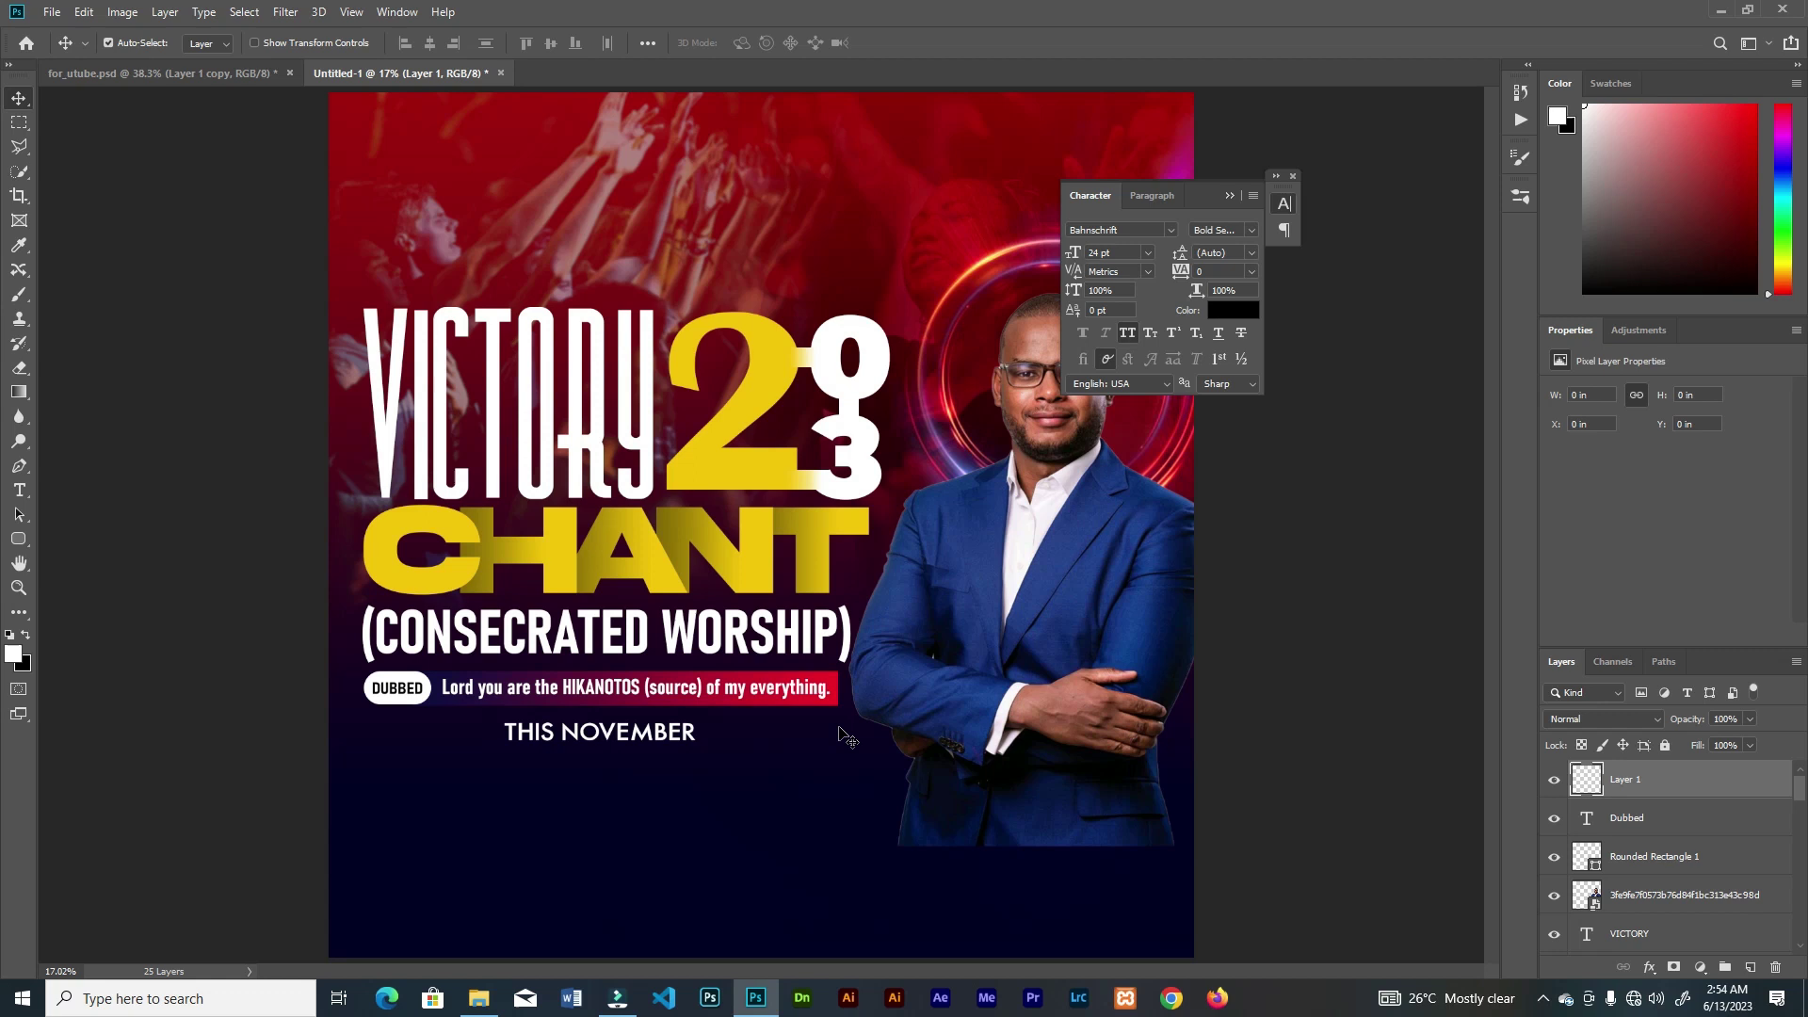
{"action": "left_click", "coordinate": [1522, 195]}
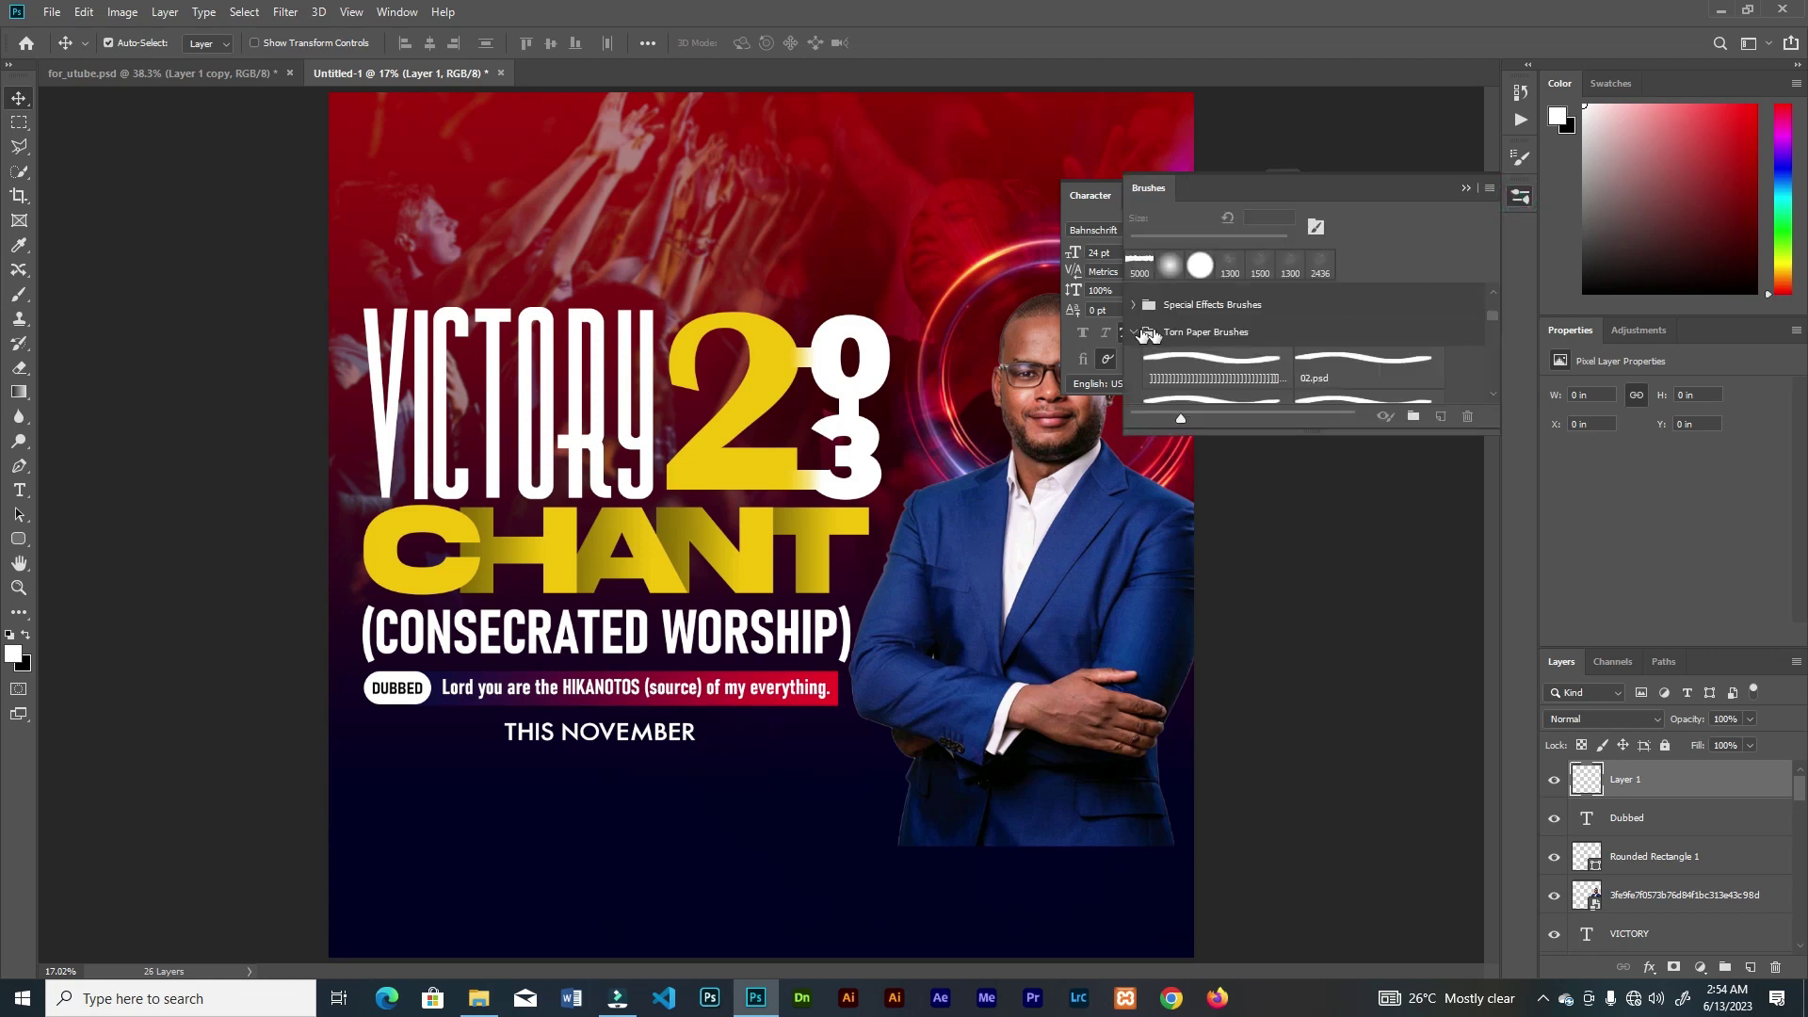
{"action": "left_click", "coordinate": [1201, 363]}
{"action": "left_click", "coordinate": [1465, 188]}
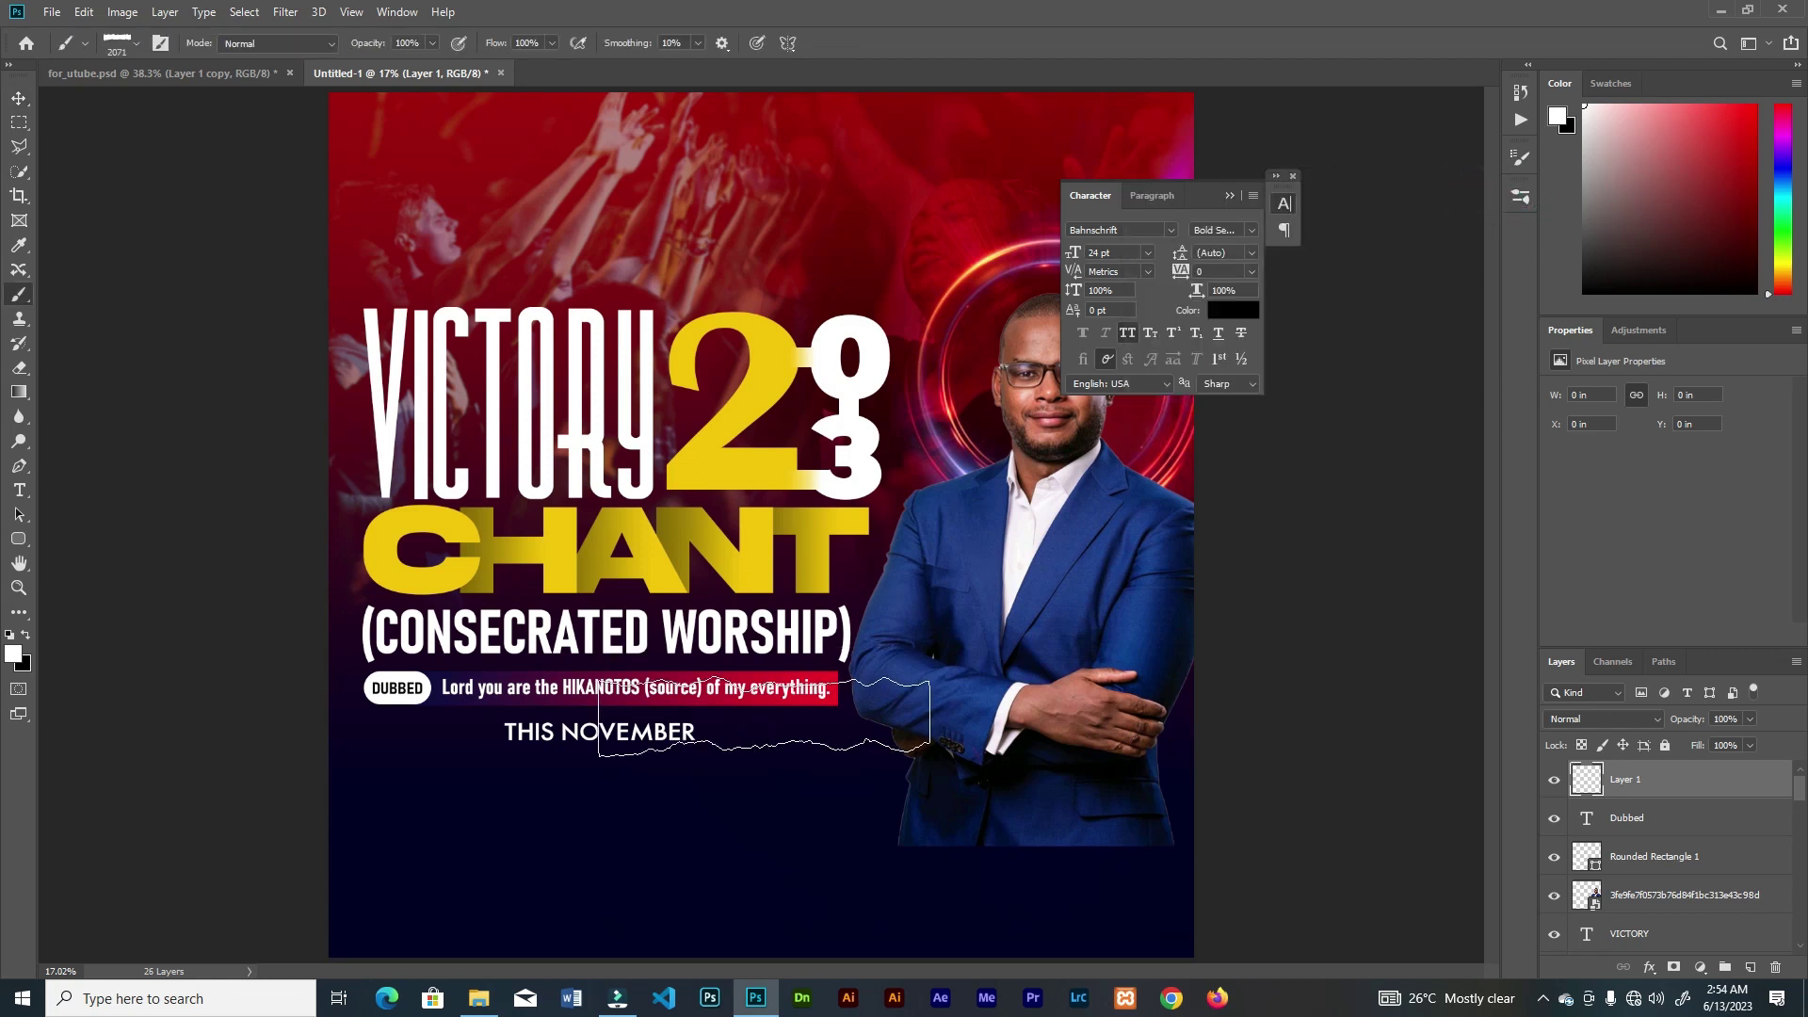
- Enlarge the torn paper brush to 5000 px and stamp it once in white across the flyer's lower edge
{"action": "key", "text": "bracketright"}
{"action": "key", "text": "bracketright"}
{"action": "key", "text": "bracketright"}
{"action": "key", "text": "bracketright"}
{"action": "key", "text": "bracketright"}
{"action": "key", "text": "bracketright"}
{"action": "key", "text": "bracketright"}
{"action": "key", "text": "bracketright"}
{"action": "key", "text": "bracketright"}
{"action": "key", "text": "bracketright"}
{"action": "key", "text": "bracketright"}
{"action": "key", "text": "bracketright"}
{"action": "key", "text": "bracketright"}
{"action": "key", "text": "bracketright"}
{"action": "key", "text": "bracketright"}
{"action": "key", "text": "bracketright"}
{"action": "key", "text": "bracketright"}
{"action": "key", "text": "bracketright"}
{"action": "key", "text": "bracketright"}
{"action": "key", "text": "bracketright"}
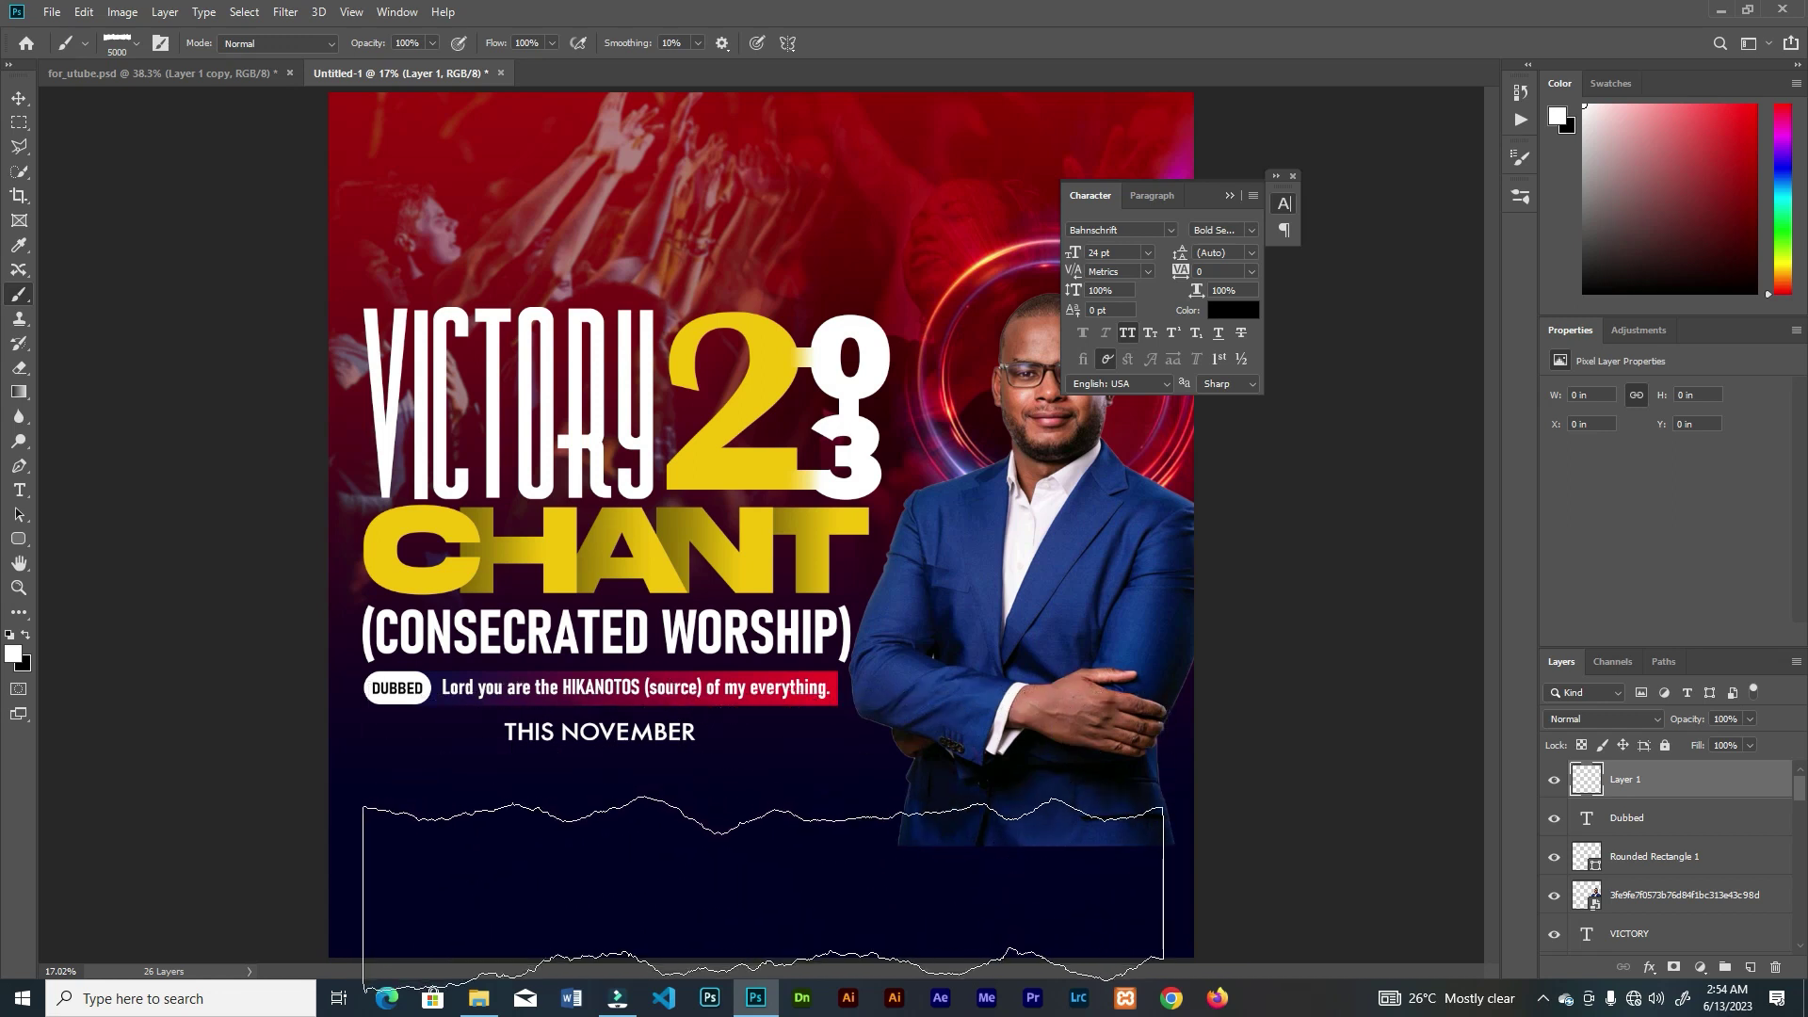
{"action": "left_click", "coordinate": [768, 887]}
{"action": "key", "text": "v"}
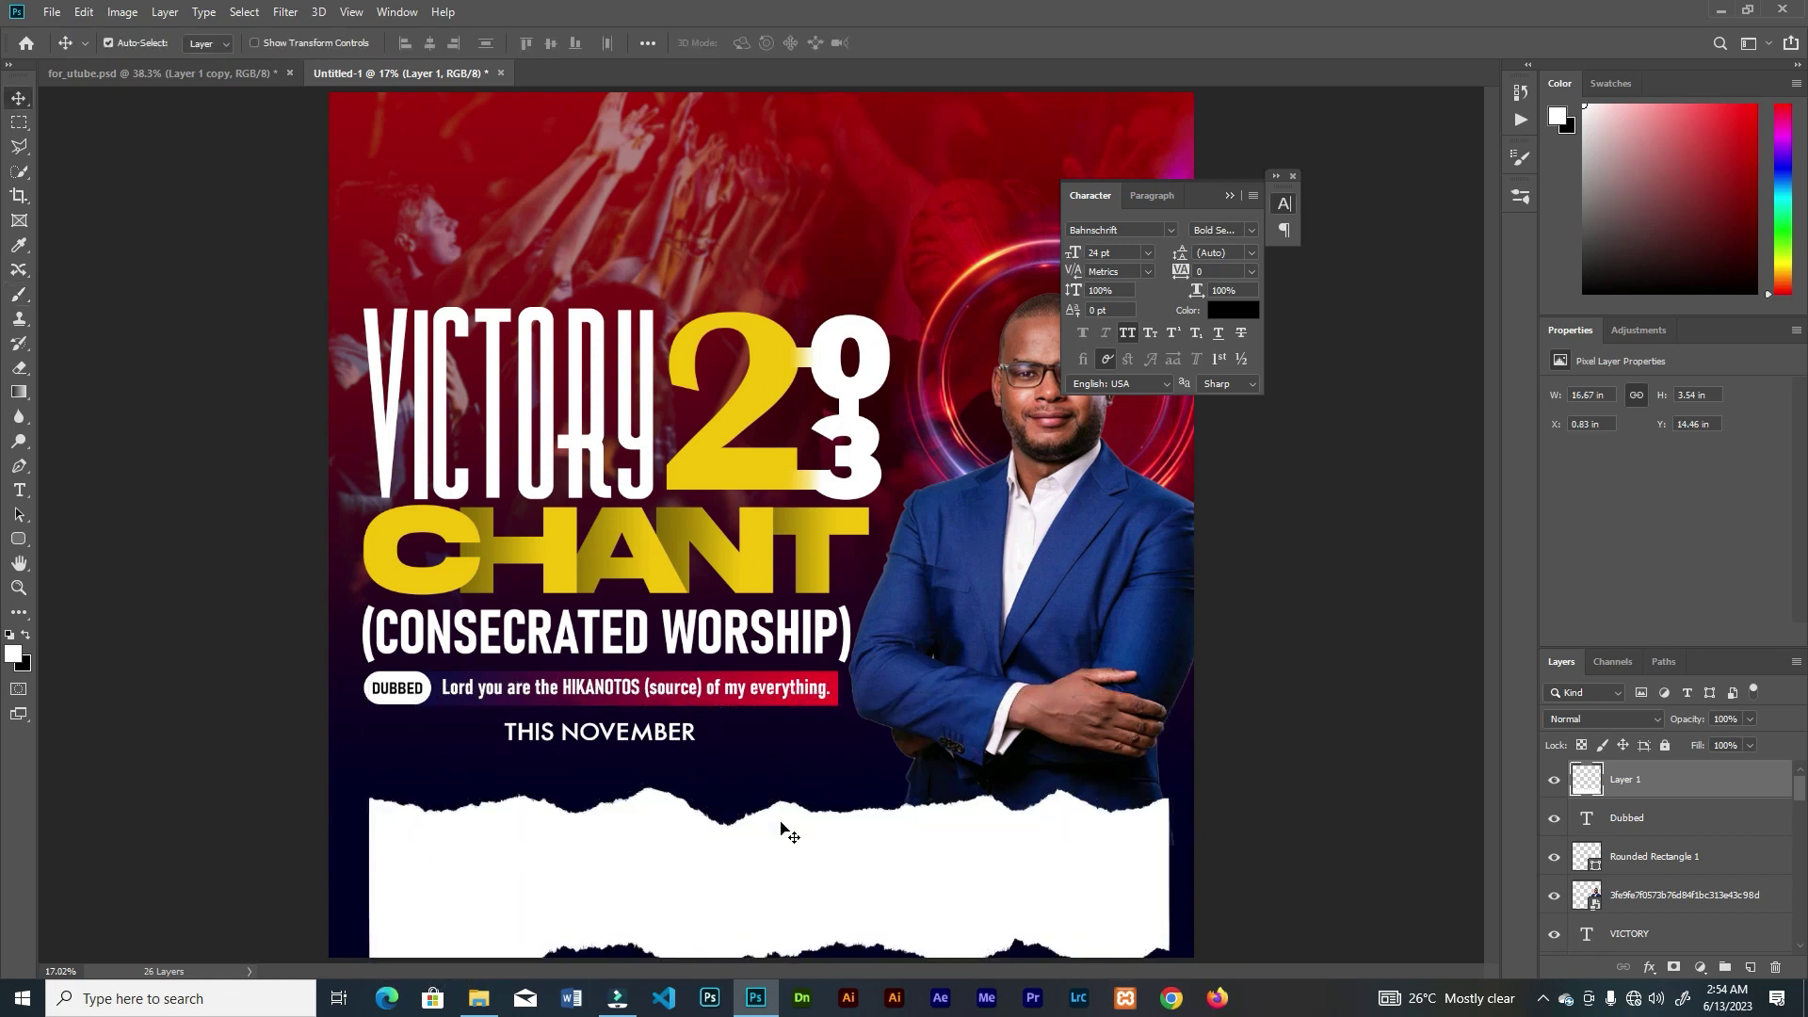
- Scale the torn paper shape to about 159% so it covers the full width of the flyer's lower edge
{"action": "key", "text": "ctrl+minus"}
{"action": "key", "text": "ctrl+minus"}
{"action": "key", "text": "ctrl+t"}
{"action": "left_click_drag", "start_coordinate": [1061, 717], "coordinate": [1228, 641]}
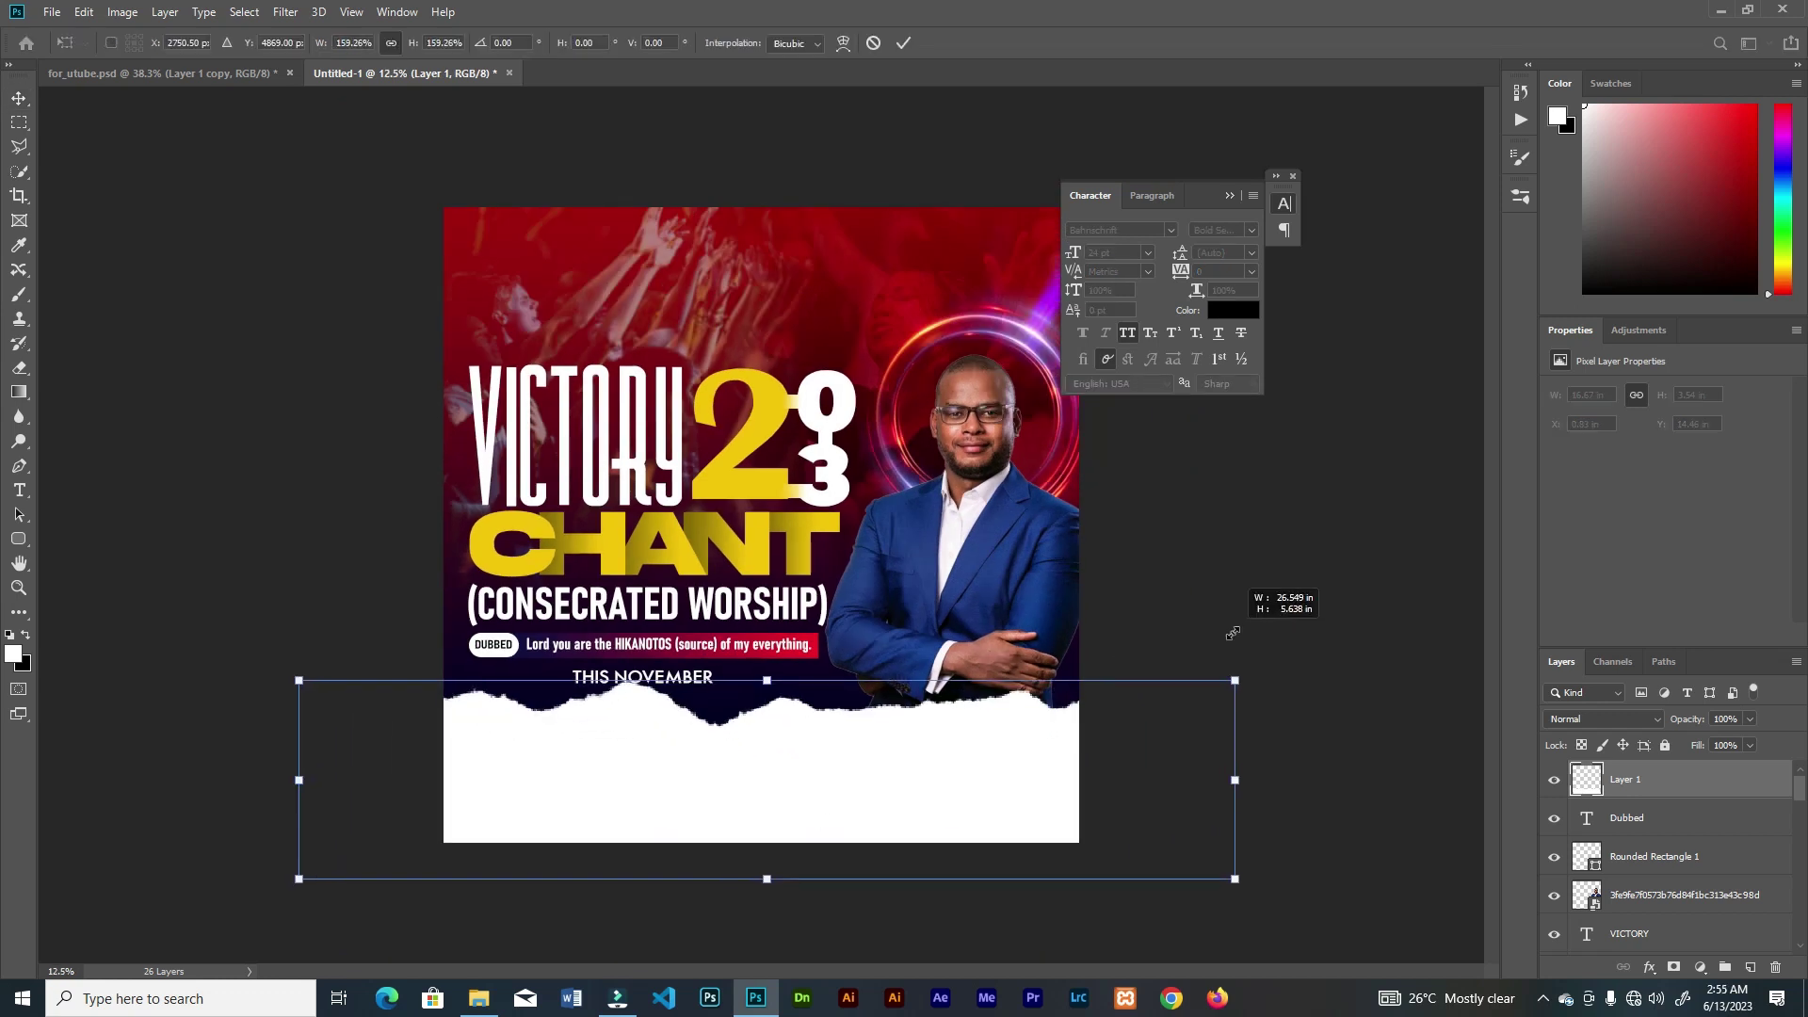
{"action": "left_click", "coordinate": [903, 42]}
{"action": "key", "text": "ctrl+0"}
{"action": "left_click_drag", "start_coordinate": [777, 789], "coordinate": [820, 826]}
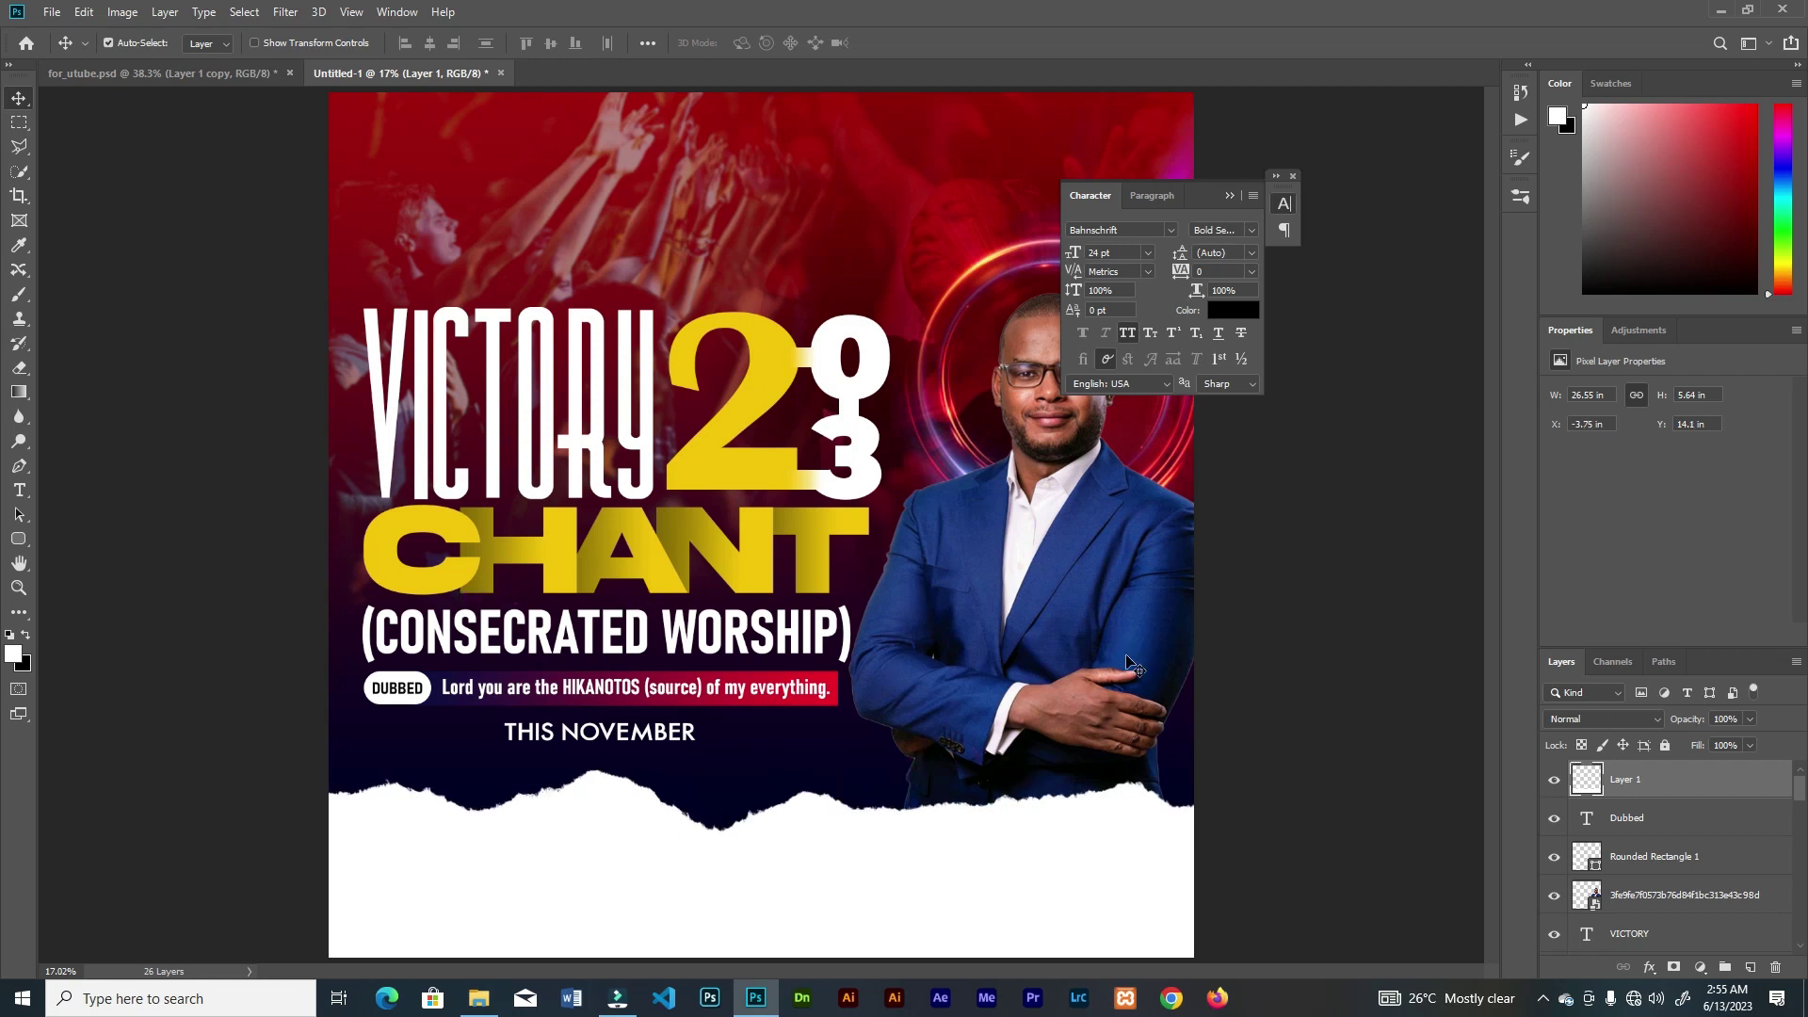
- Duplicate the torn paper layer and move the copy down about 0.6 in
{"action": "left_click_drag", "start_coordinate": [1697, 771], "coordinate": [1748, 967]}
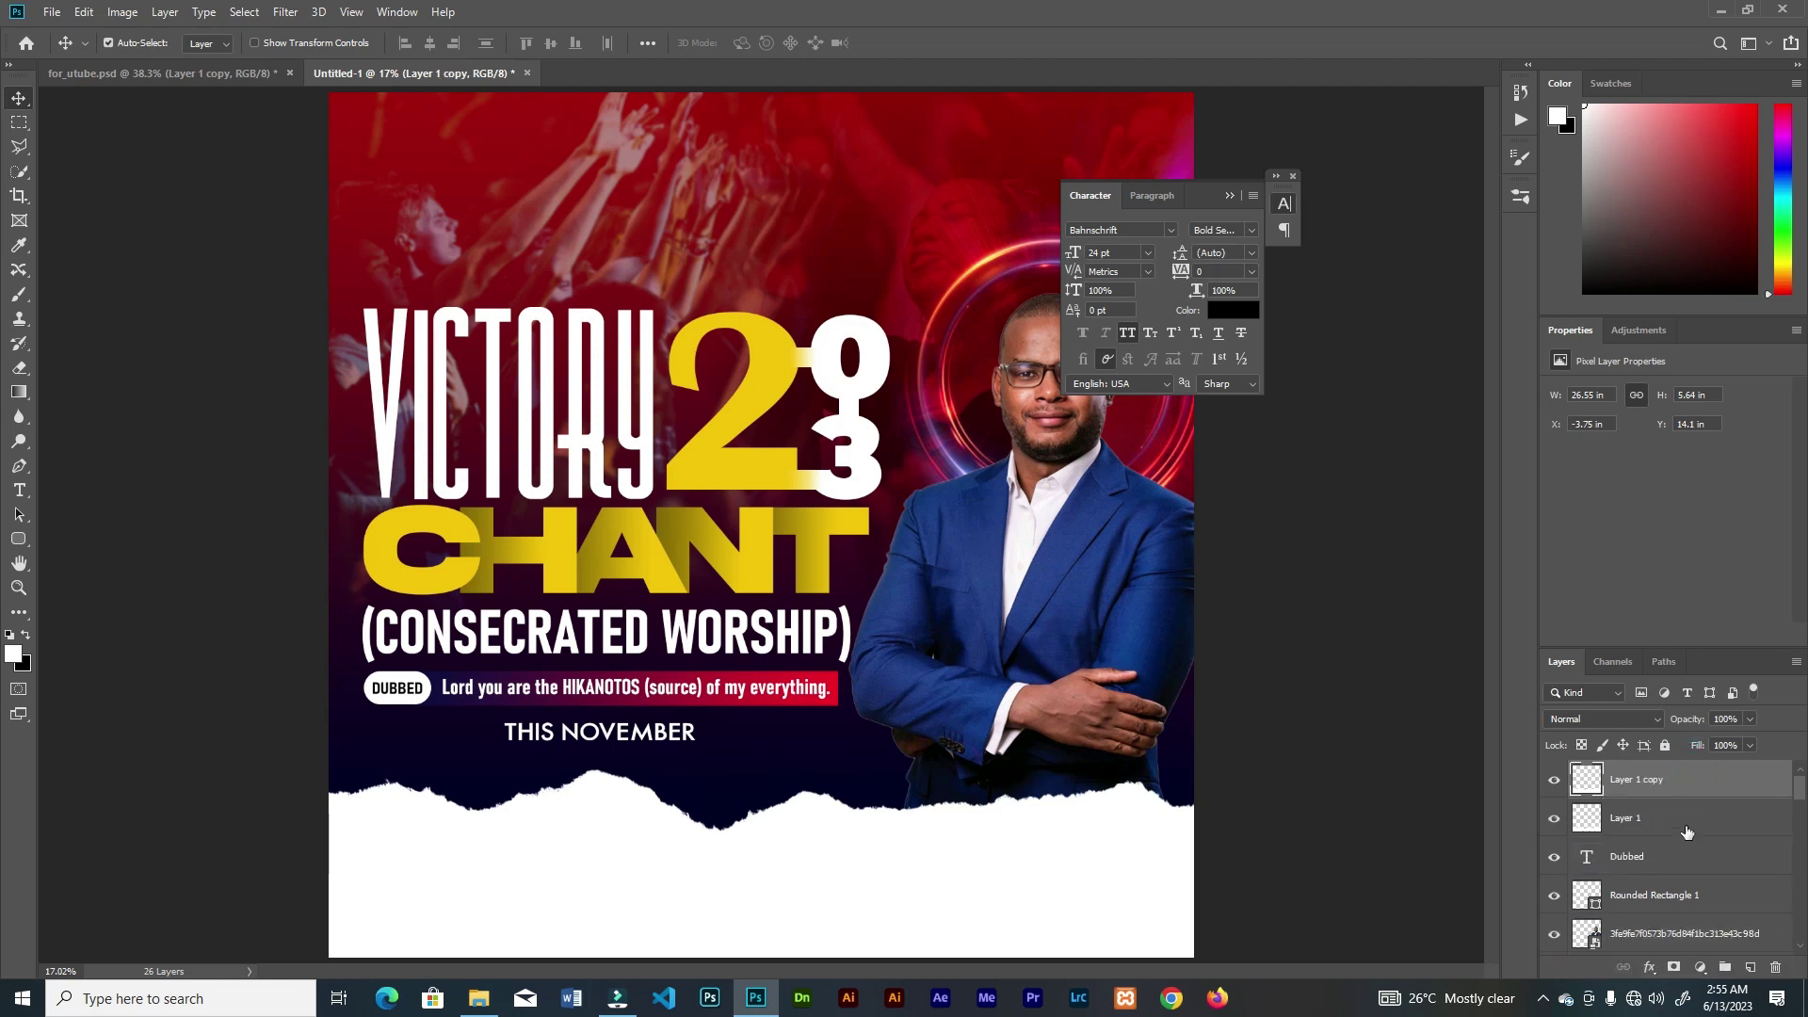
{"action": "key", "text": "ctrl+t"}
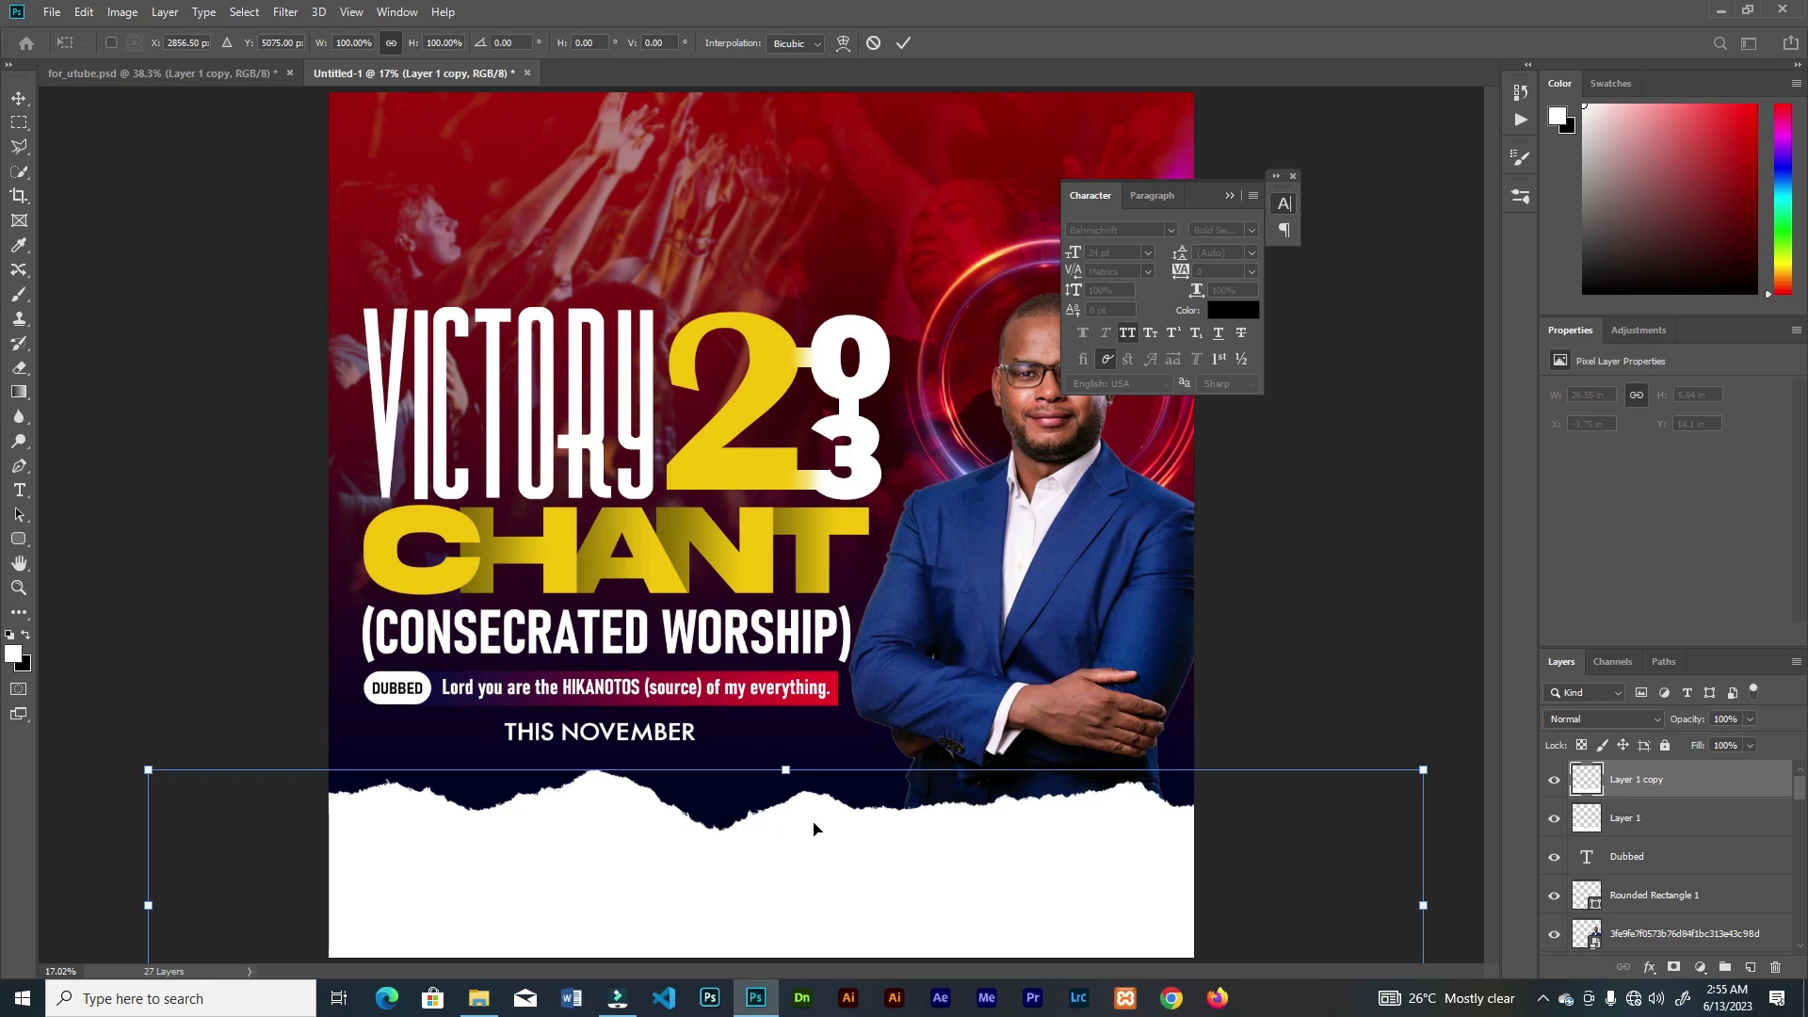
{"action": "left_click_drag", "start_coordinate": [812, 822], "coordinate": [816, 857]}
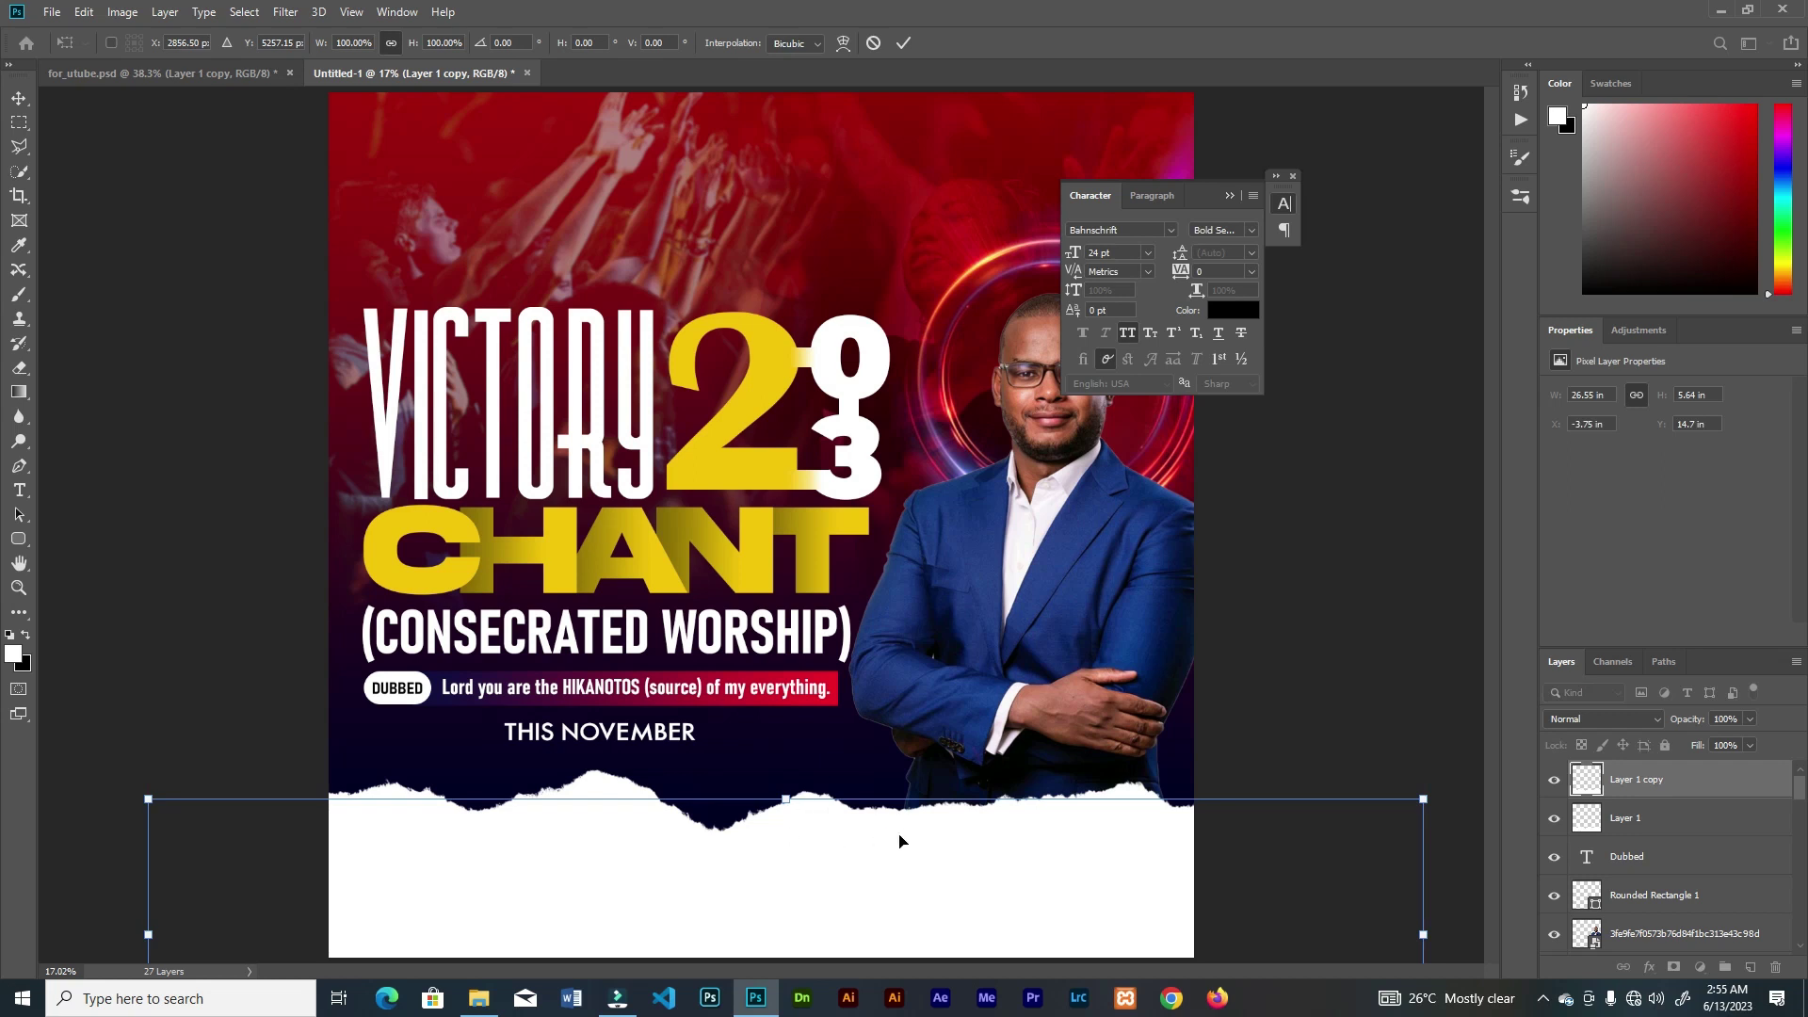
{"action": "key", "text": "Return"}
- Give the torn paper copy a Normal inner shadow with opacity 48%, distance 11 px and size 16 px, and nudge it up slightly
{"action": "double_click", "coordinate": [1706, 781]}
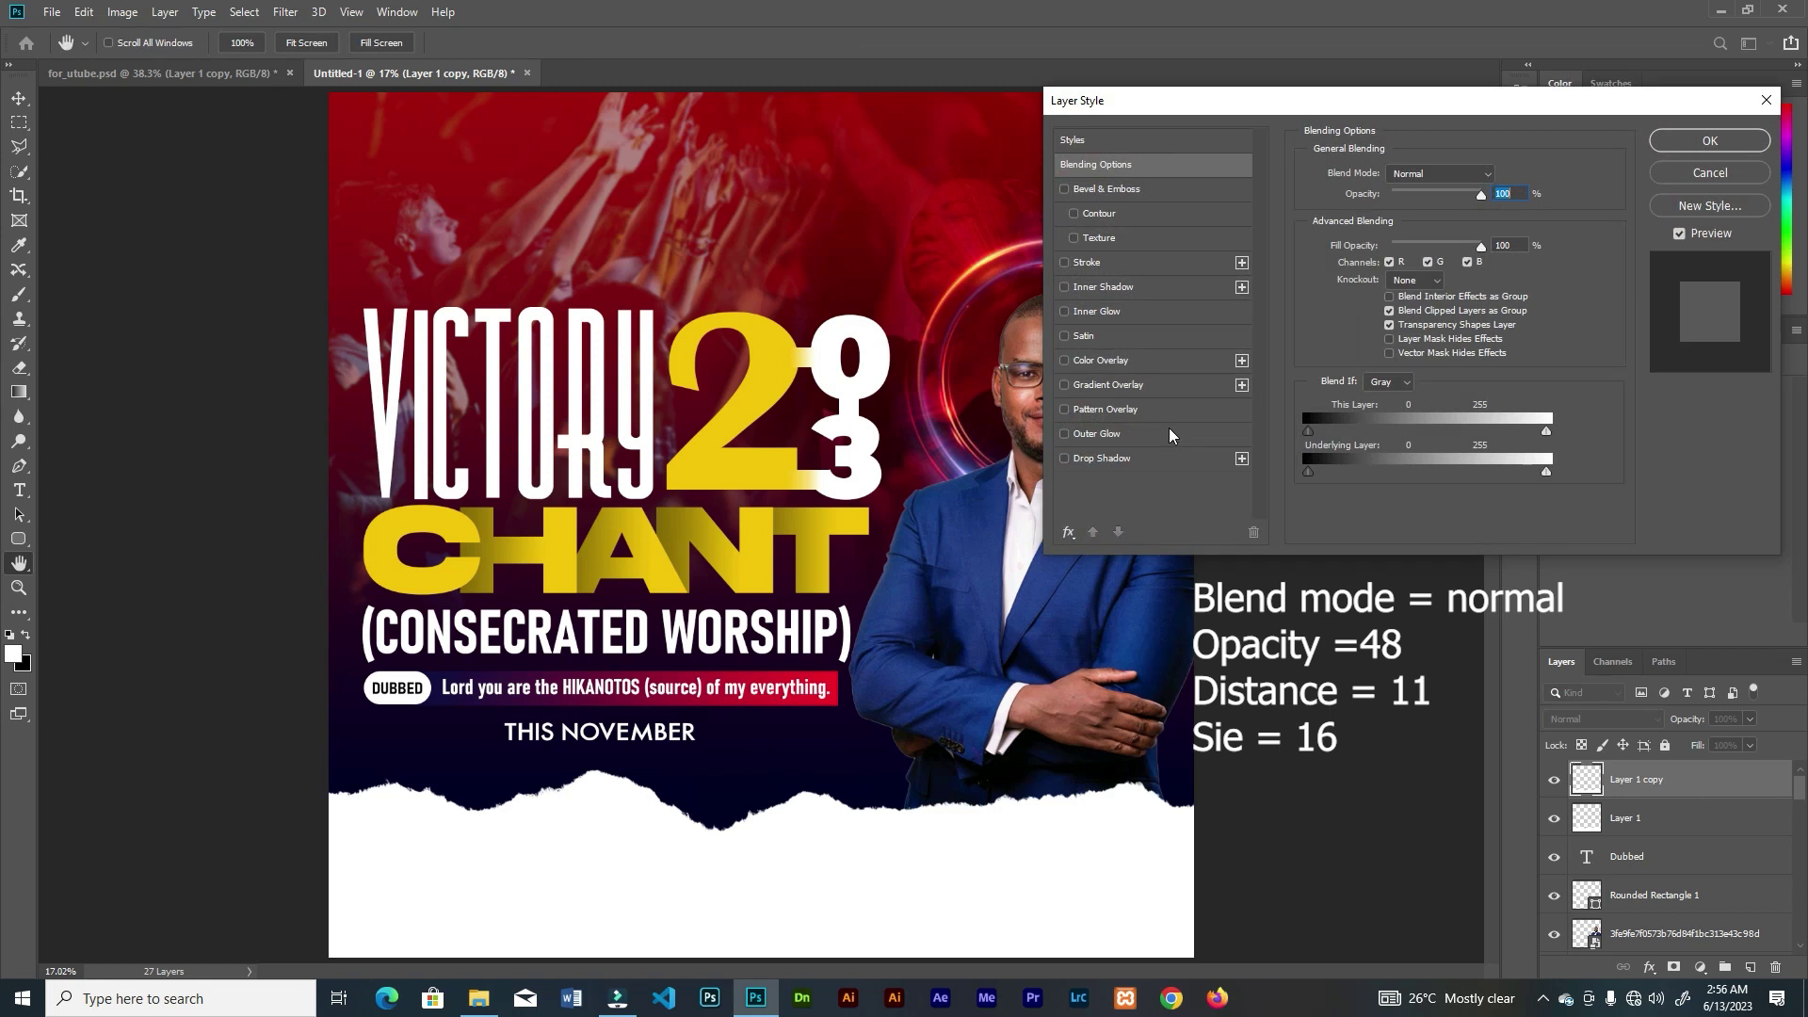
{"action": "left_click", "coordinate": [1103, 287]}
{"action": "left_click", "coordinate": [1422, 176]}
{"action": "left_click", "coordinate": [1413, 167]}
{"action": "type", "text": "48"}
{"action": "type", "text": "11"}
{"action": "key", "text": "Tab"}
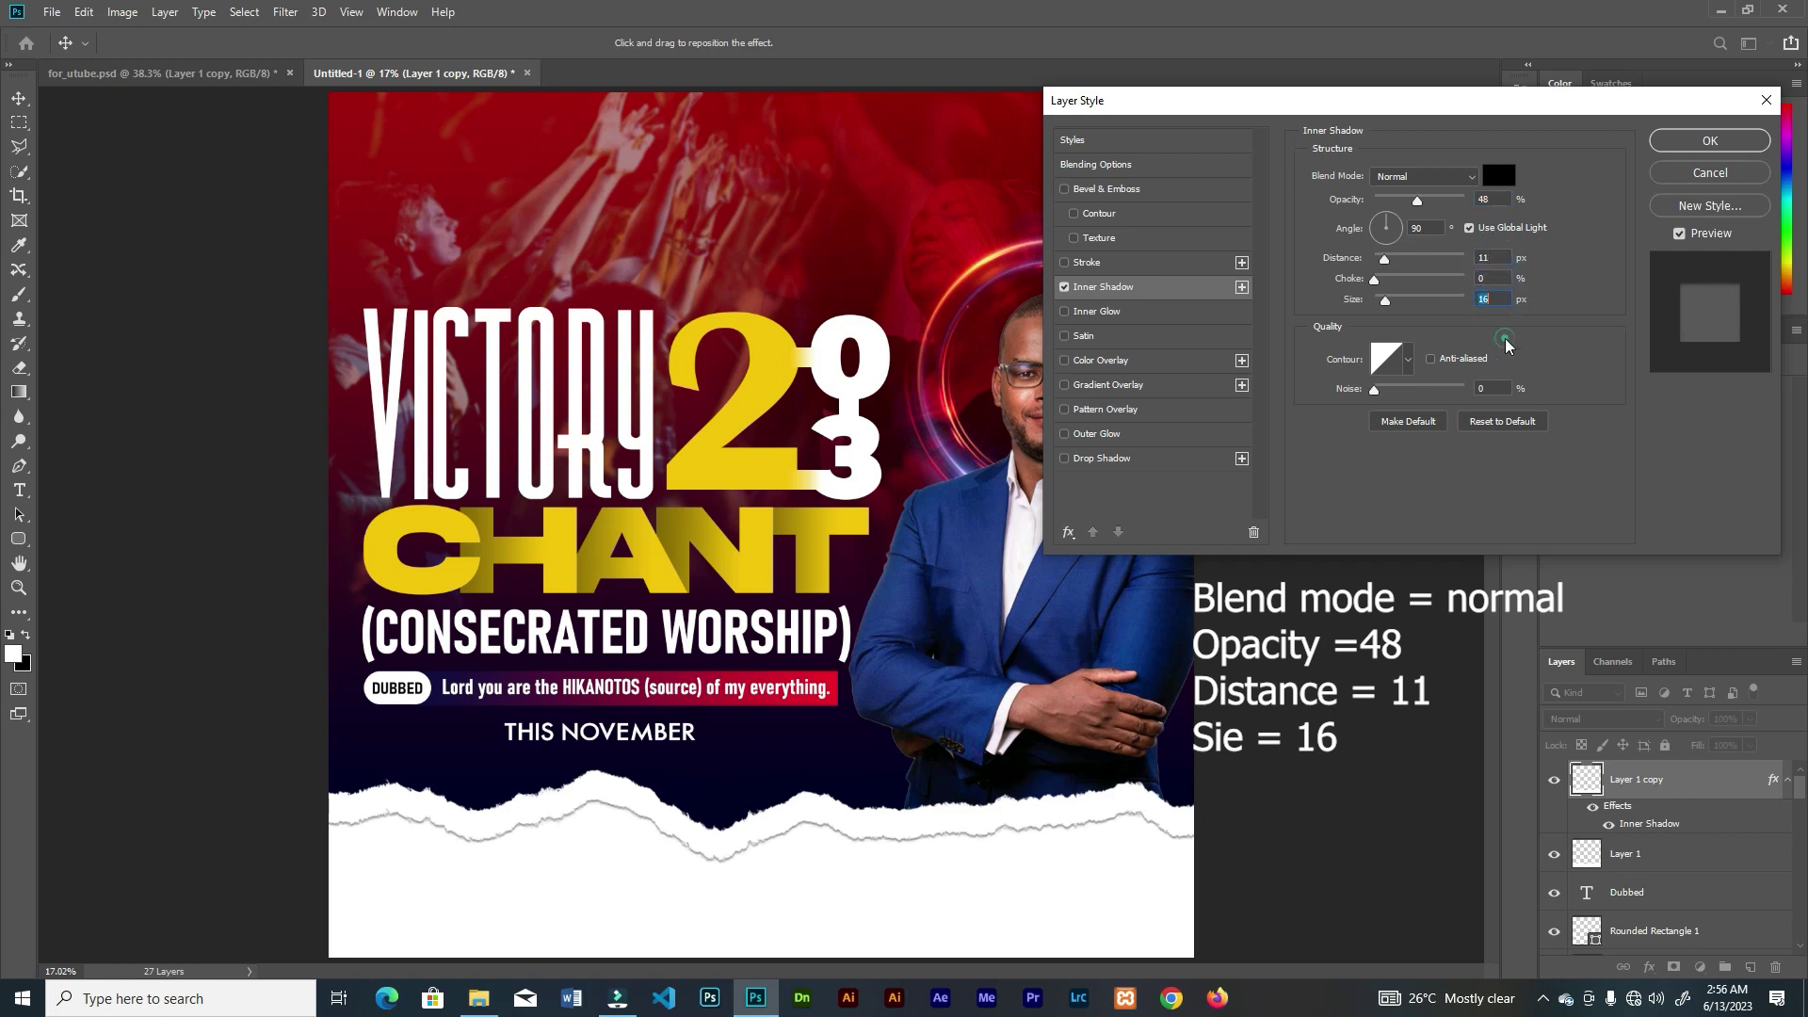
{"action": "left_click", "coordinate": [1709, 141]}
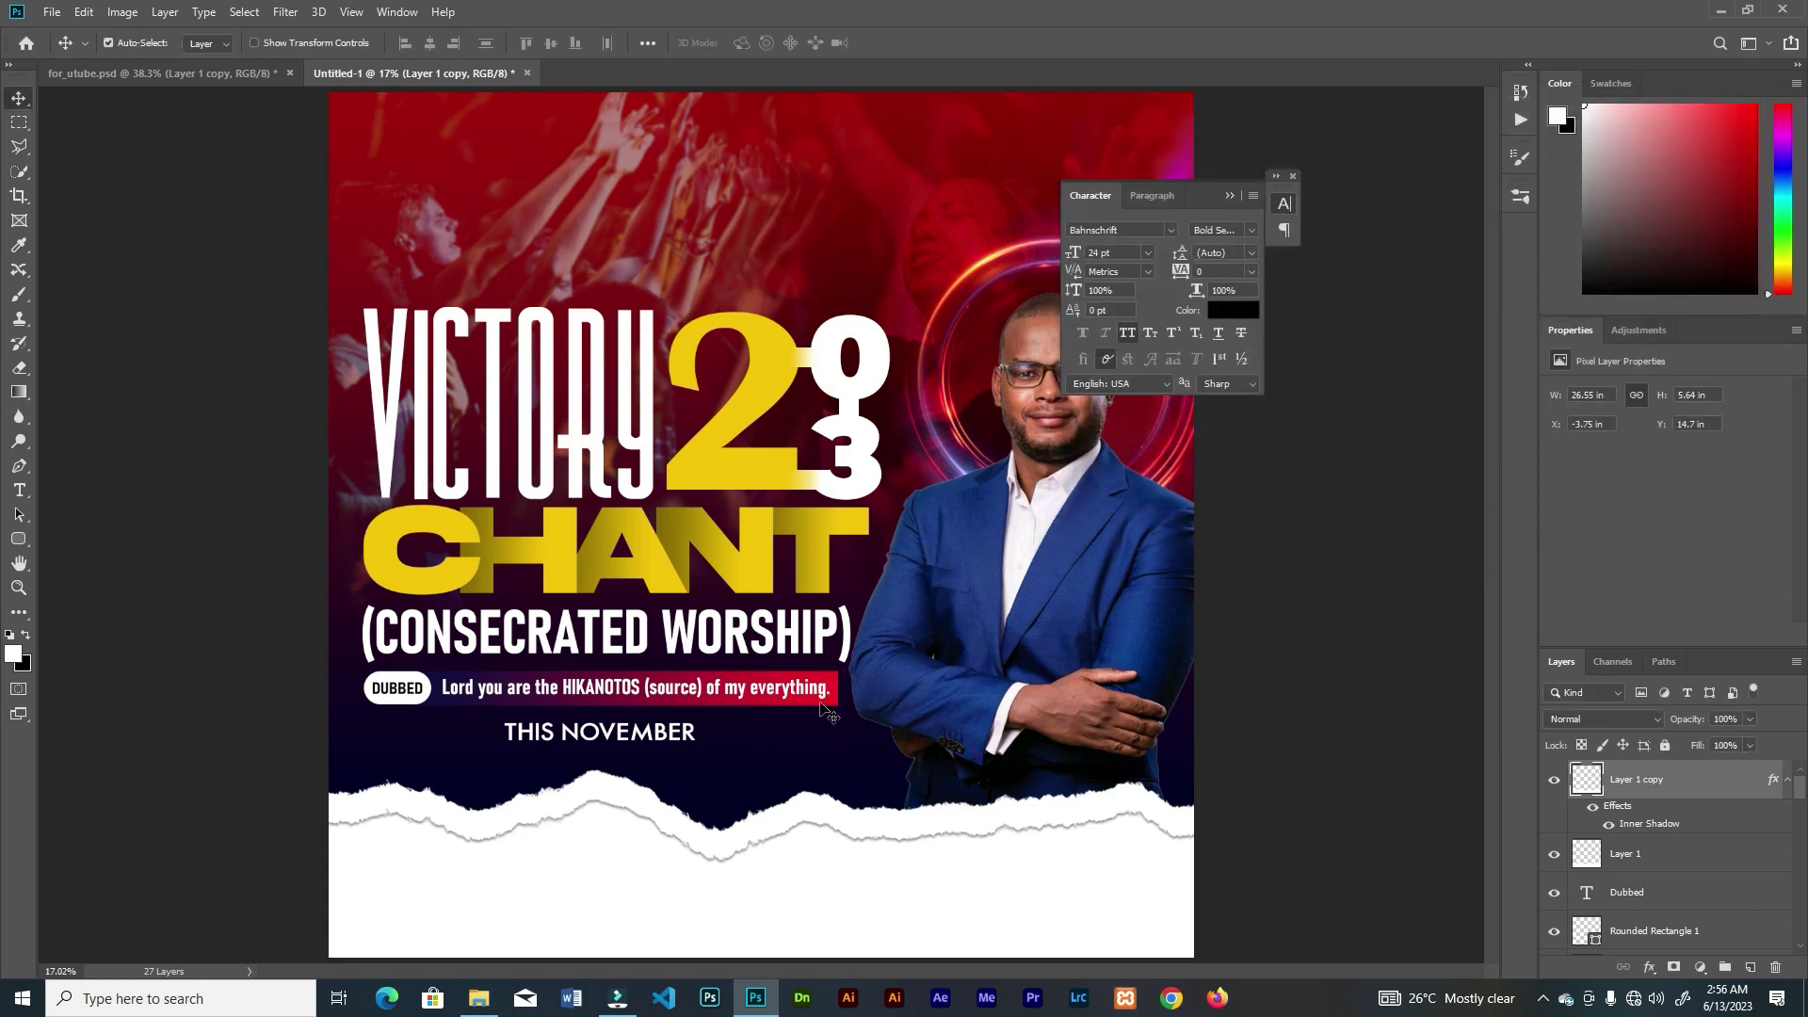
{"action": "left_click_drag", "start_coordinate": [833, 859], "coordinate": [839, 843]}
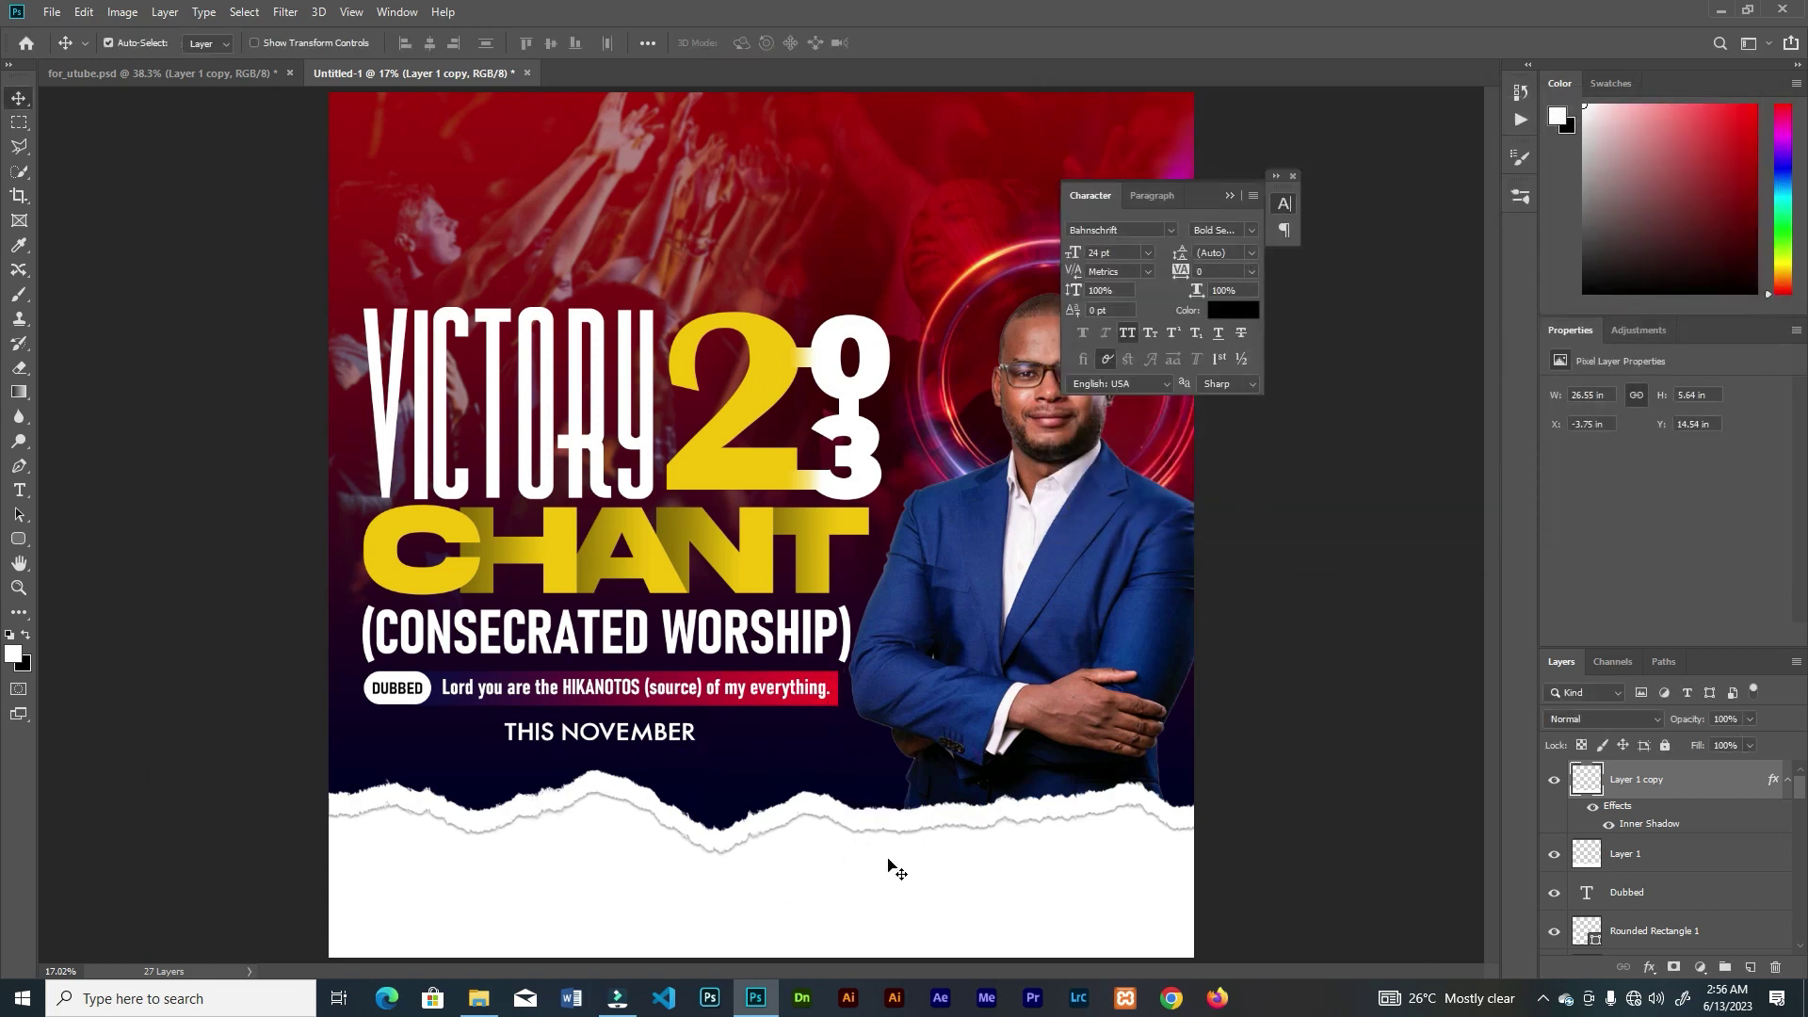
- Add the text "27th" in dark navy Highman Trial Regular, 75 pt, on the left of the torn paper area
{"action": "left_click", "coordinate": [1283, 203]}
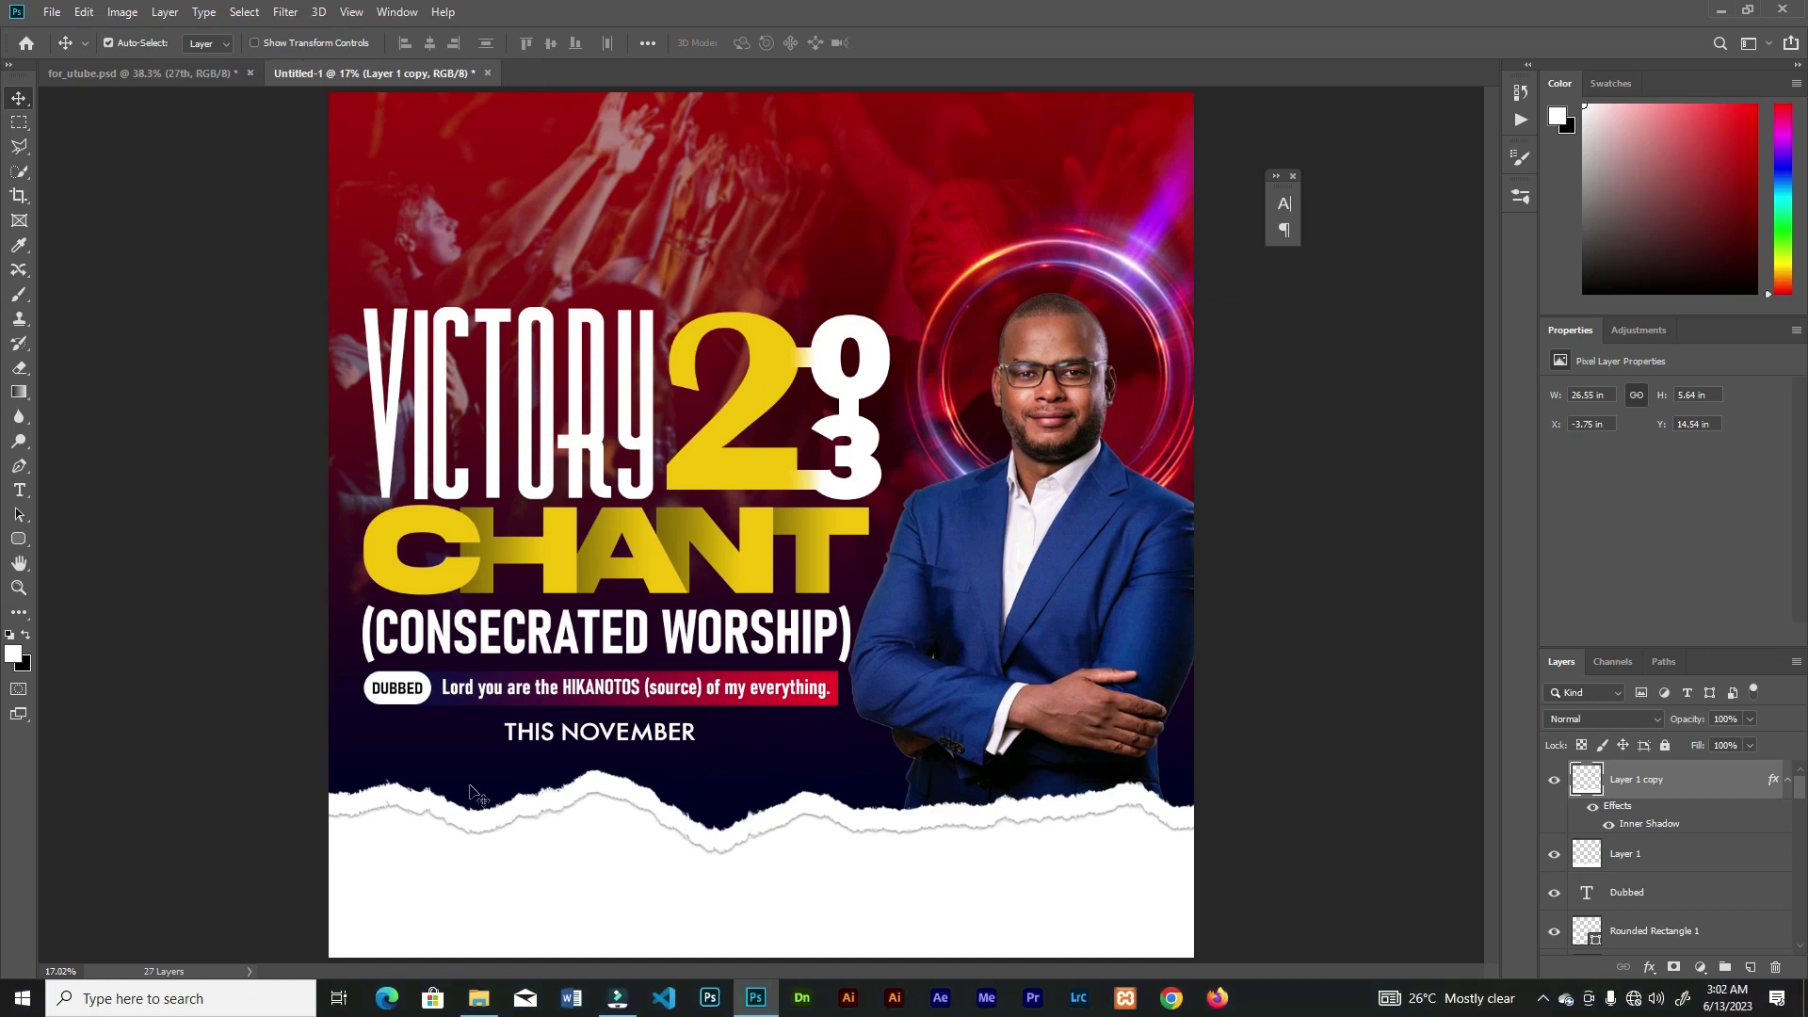
{"action": "key", "text": "t"}
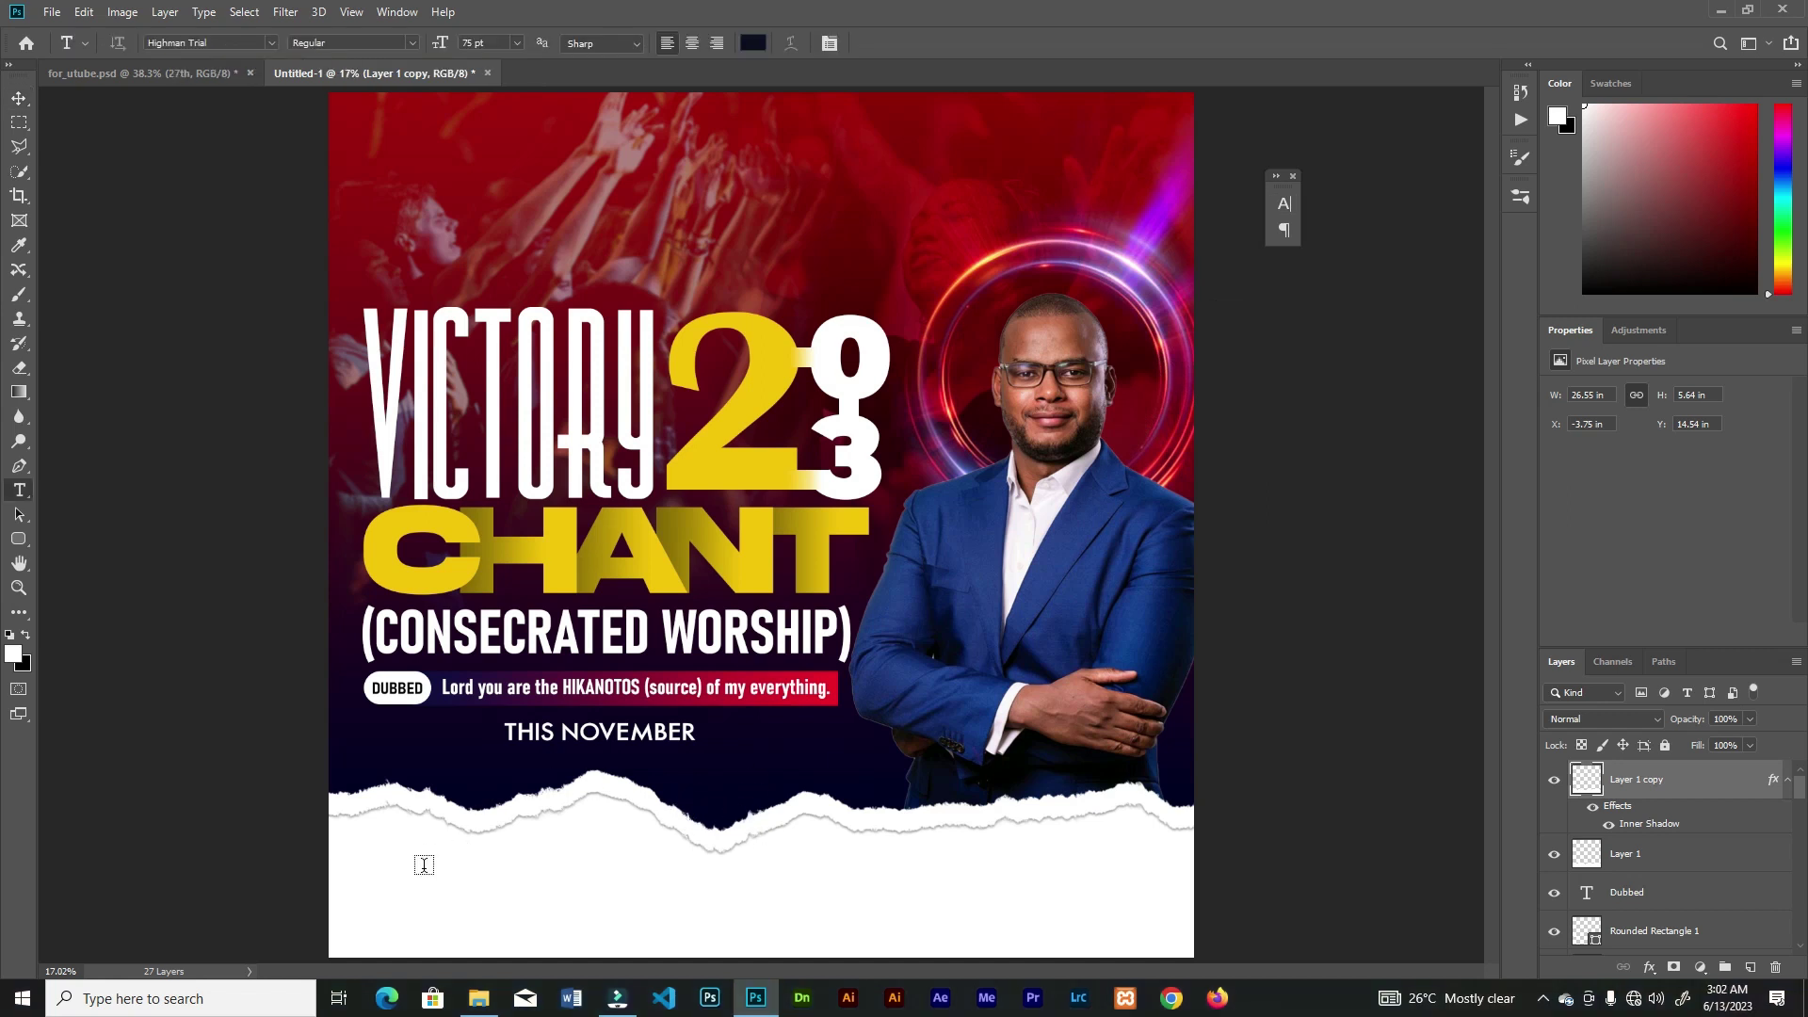
{"action": "left_click", "coordinate": [410, 892]}
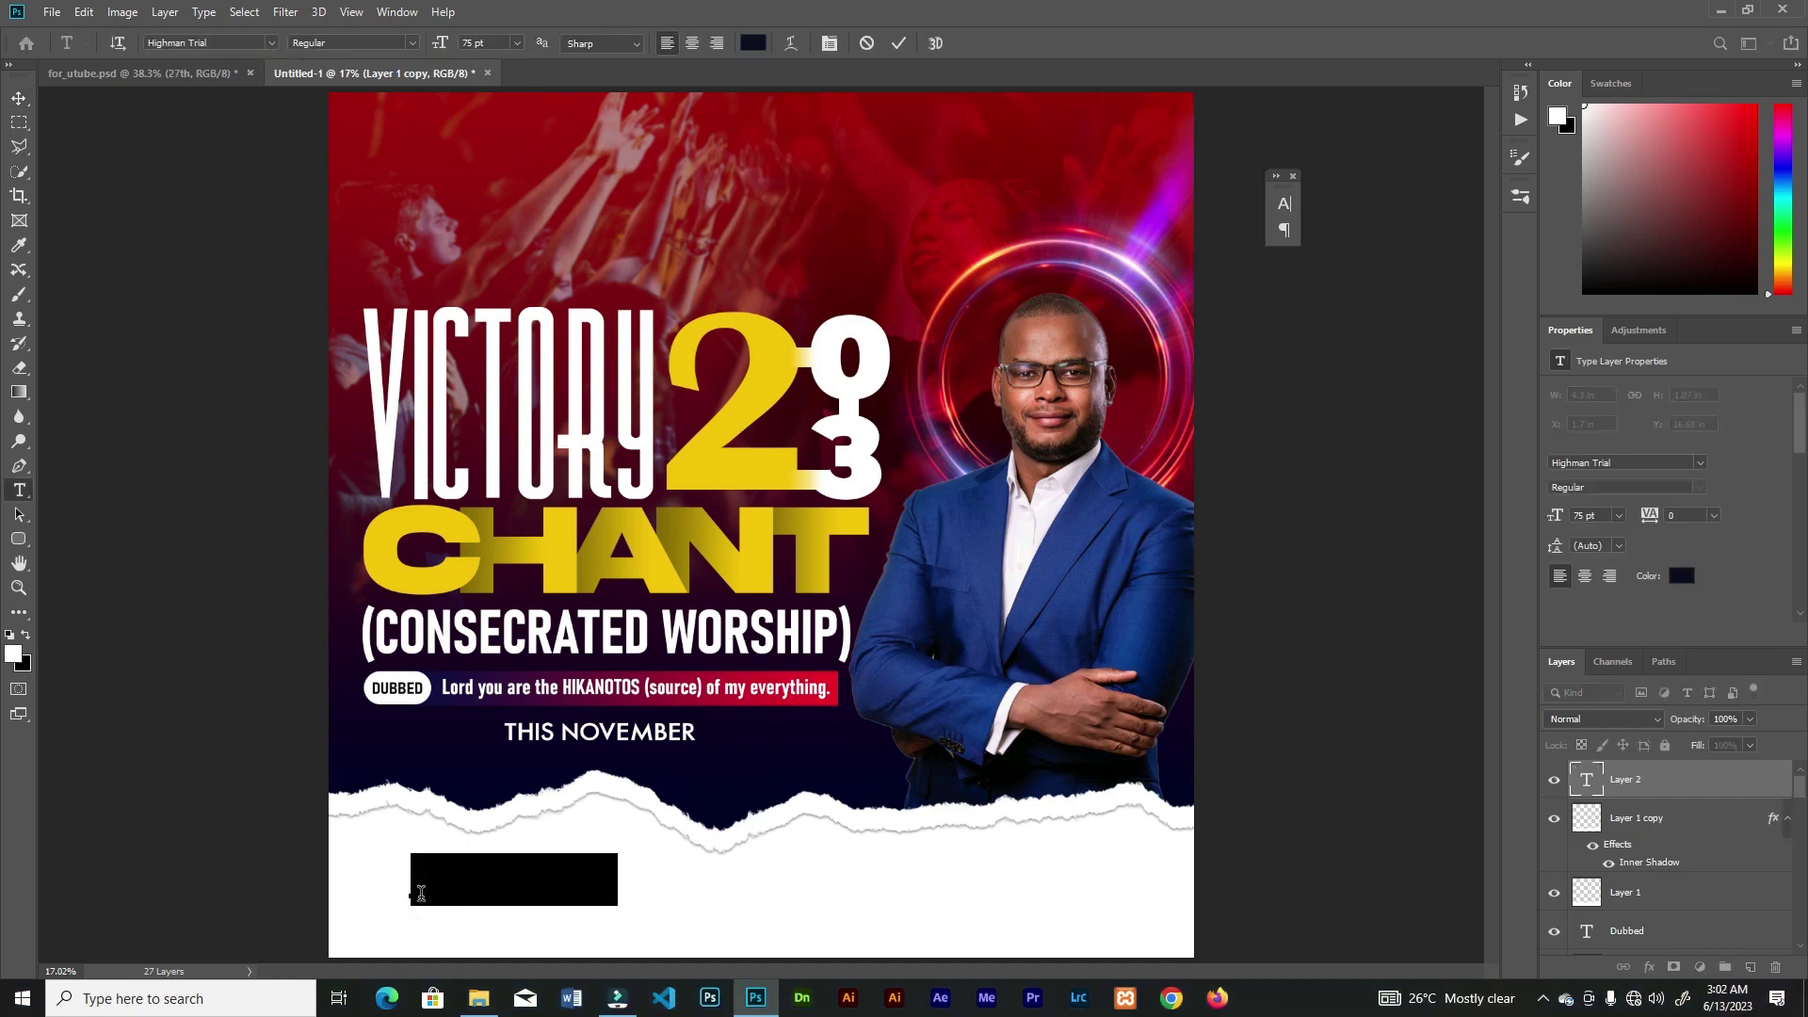
{"action": "type", "text": "27th"}
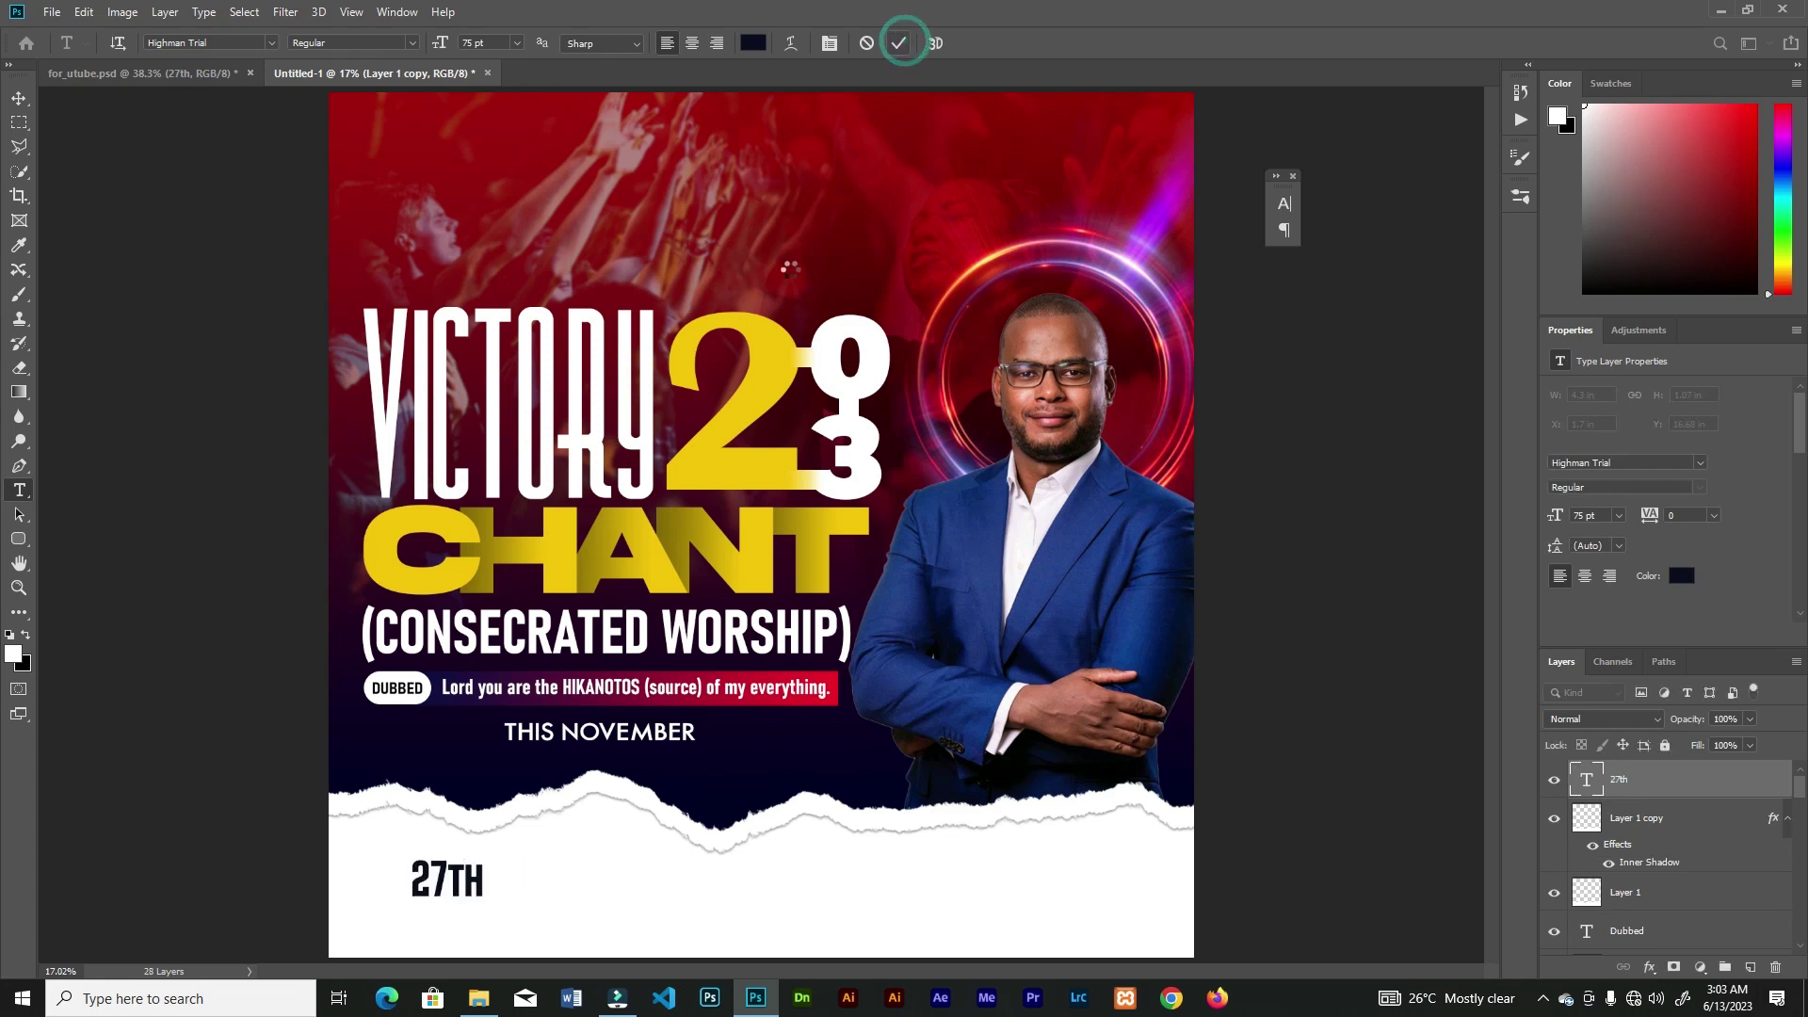
{"action": "left_click", "coordinate": [899, 43]}
- Enlarge the "27th" text to about 125 pt on the torn paper
{"action": "key", "text": "ctrl+t"}
{"action": "left_click_drag", "start_coordinate": [485, 880], "coordinate": [527, 908]}
{"action": "key", "text": "Return"}
- Format the "th" in the "27th" date as superscript
{"action": "key", "text": "t"}
{"action": "left_click", "coordinate": [1283, 204]}
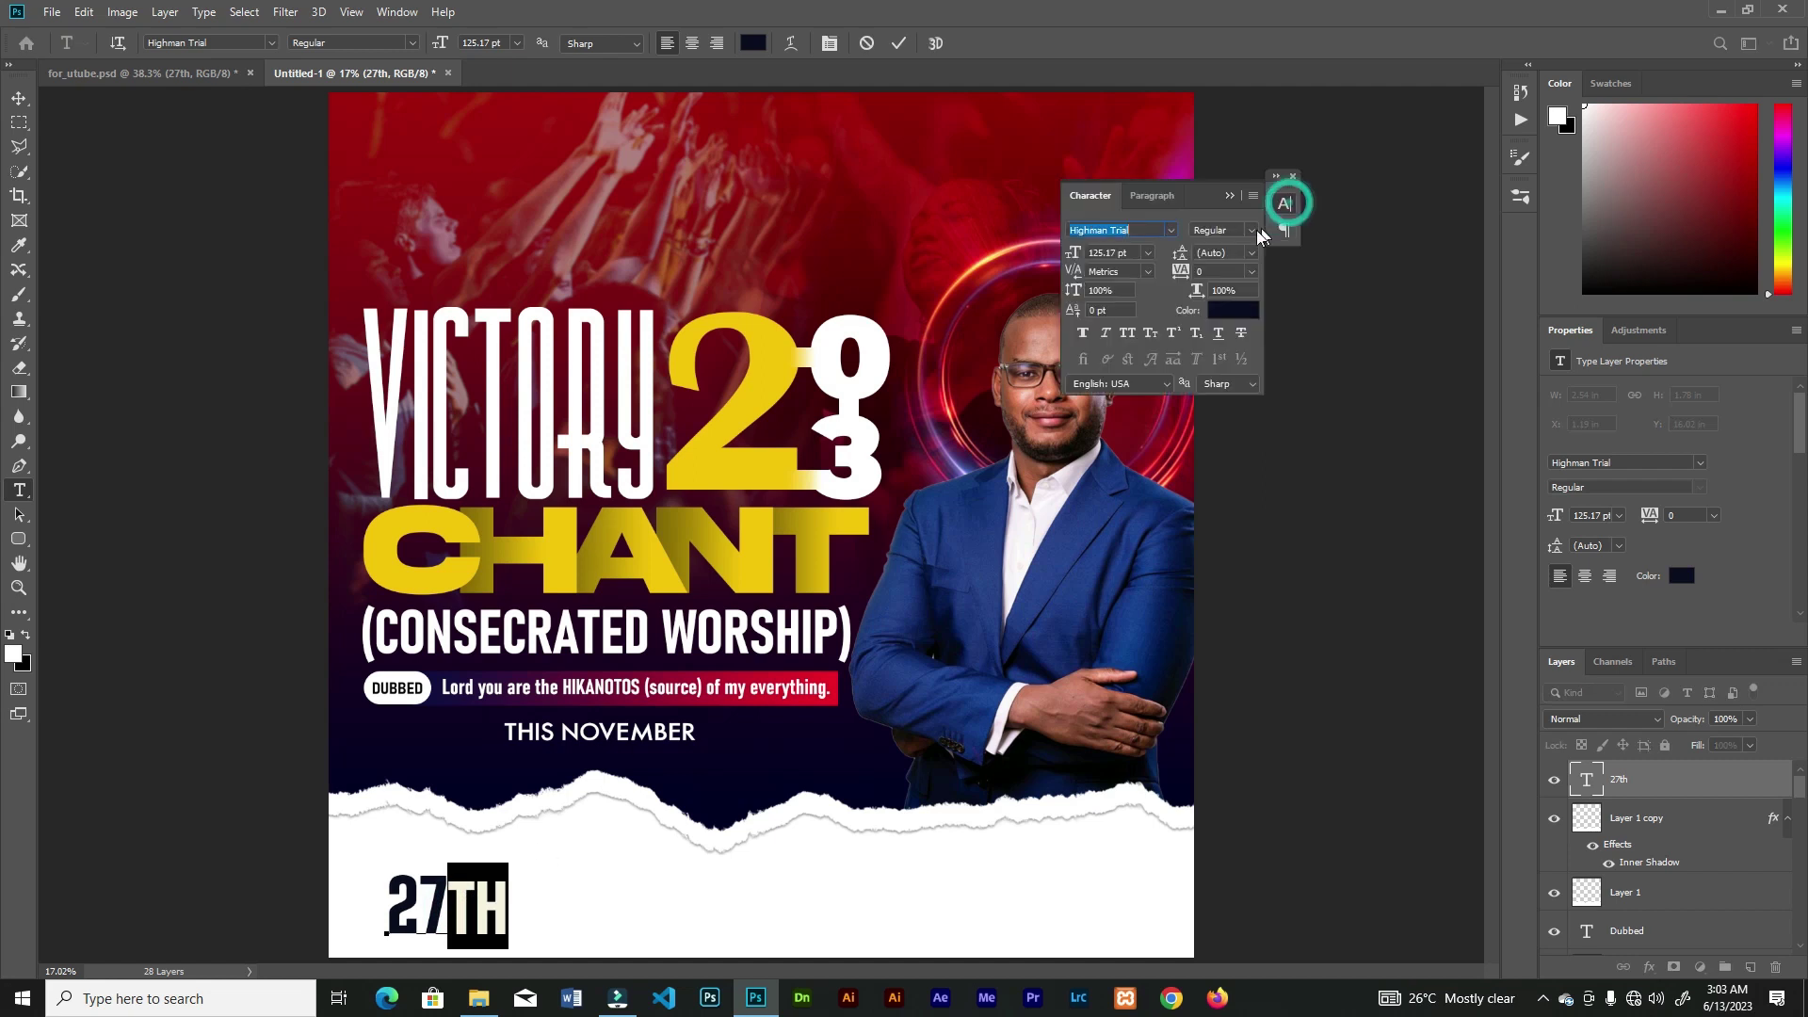
{"action": "left_click", "coordinate": [1172, 333]}
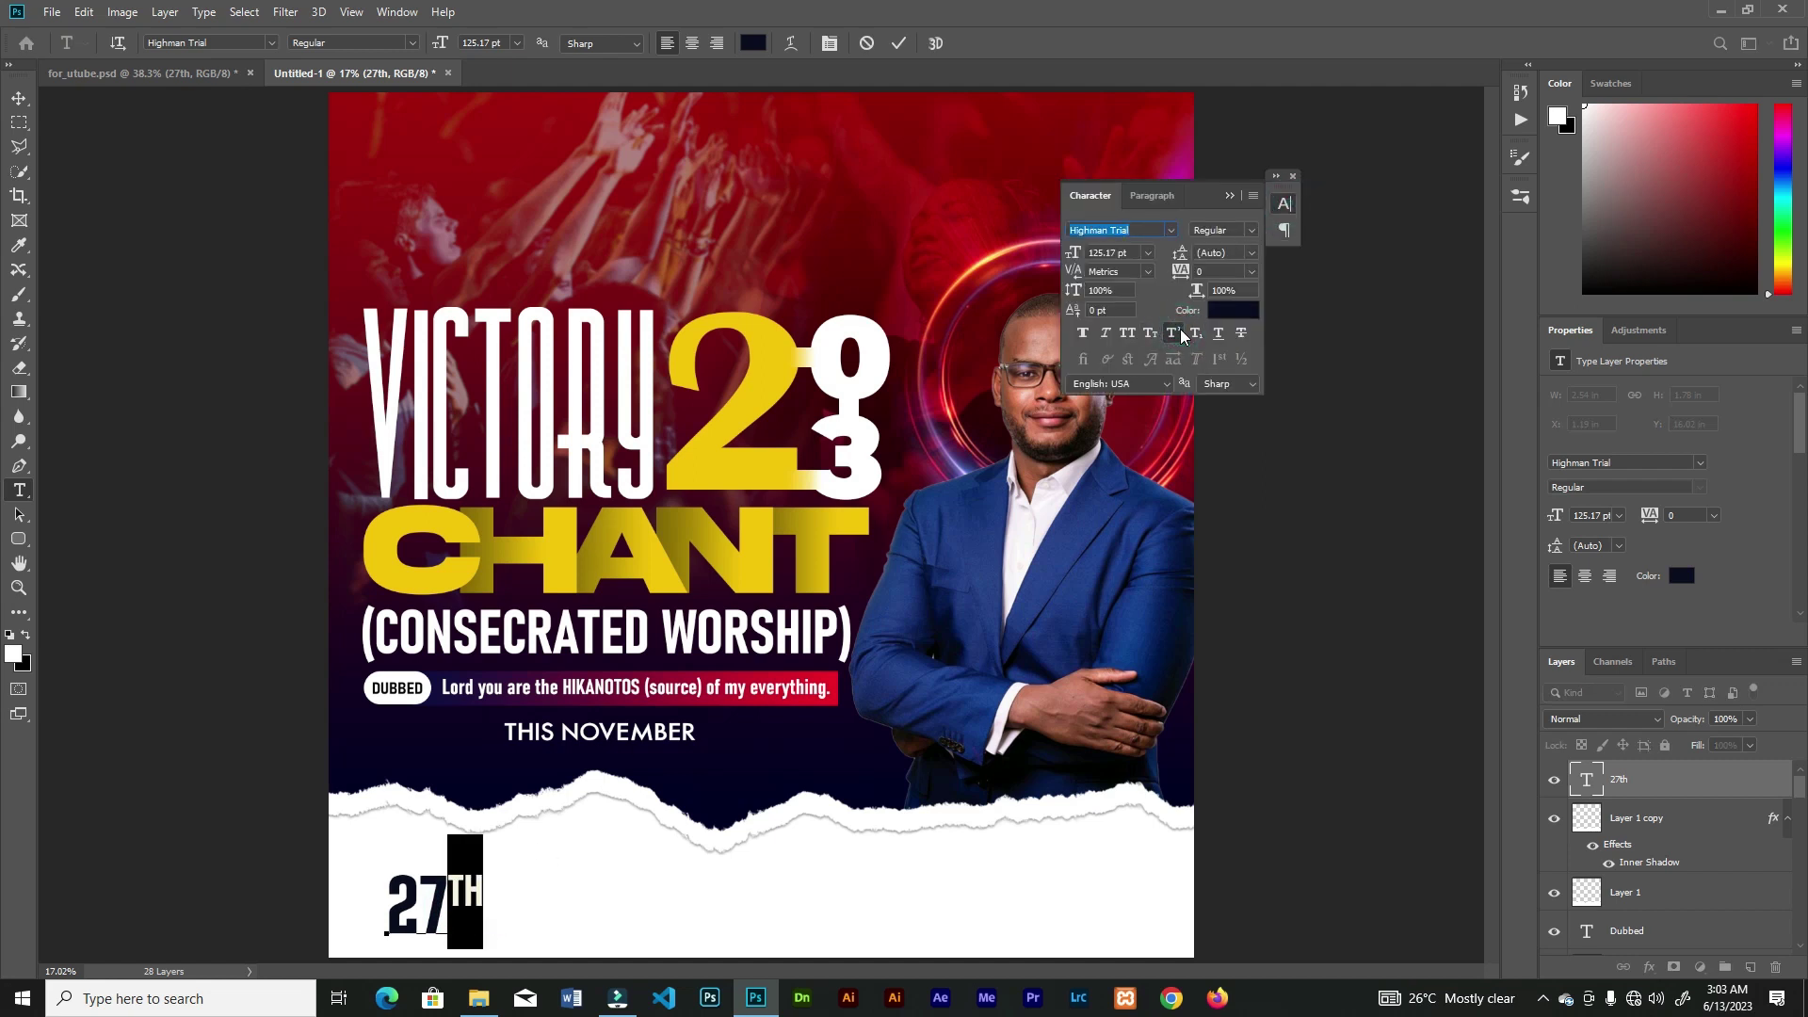
{"action": "left_click", "coordinate": [899, 44]}
- Enlarge the "27th" date to about 148 pt and adjust its position on the torn paper
{"action": "key", "text": "v"}
{"action": "left_click_drag", "start_coordinate": [446, 894], "coordinate": [455, 890]}
{"action": "key", "text": "ctrl+t"}
{"action": "left_click_drag", "start_coordinate": [491, 832], "coordinate": [501, 822]}
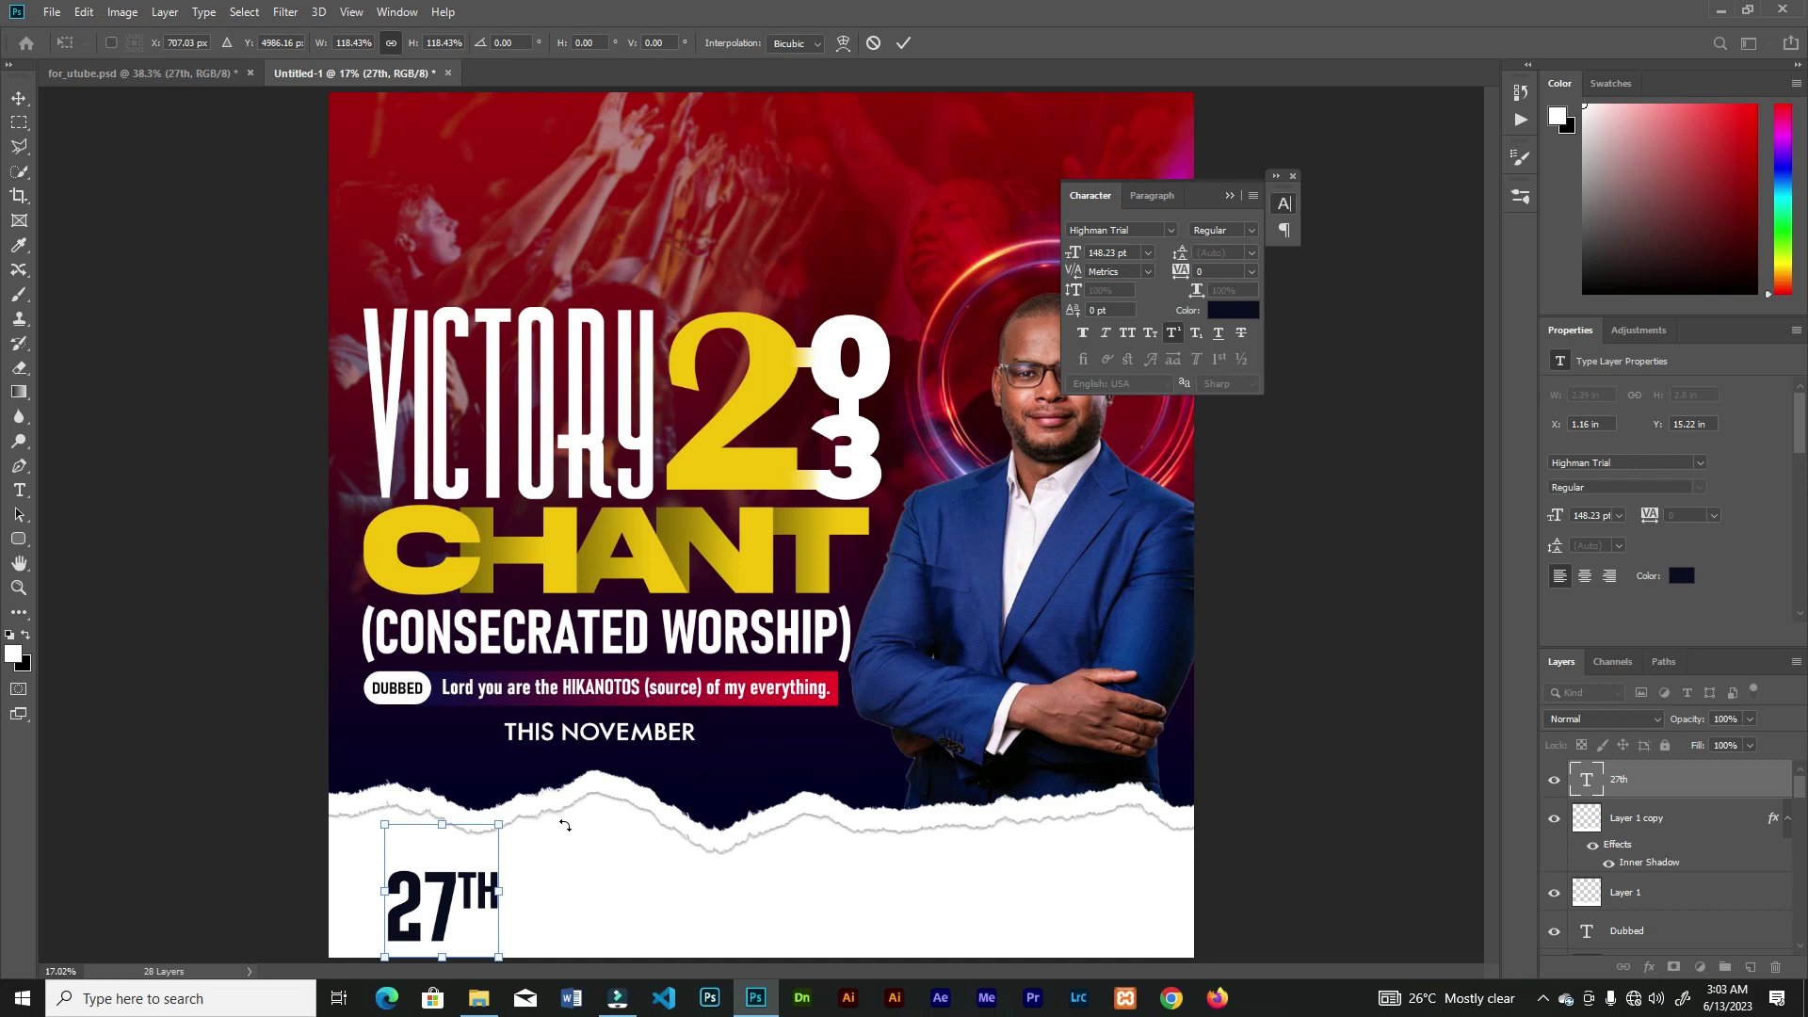
{"action": "key", "text": "Up"}
{"action": "key", "text": "Return"}
- Add the text "NOV" in dark navy Highman Trial, 75 pt, and place it directly under the superscript "TH"
{"action": "key", "text": "t"}
{"action": "left_click", "coordinate": [557, 908]}
{"action": "type", "text": "NOV"}
{"action": "key", "text": "ctrl+Return"}
{"action": "key", "text": "v"}
{"action": "left_click_drag", "start_coordinate": [581, 882], "coordinate": [483, 929]}
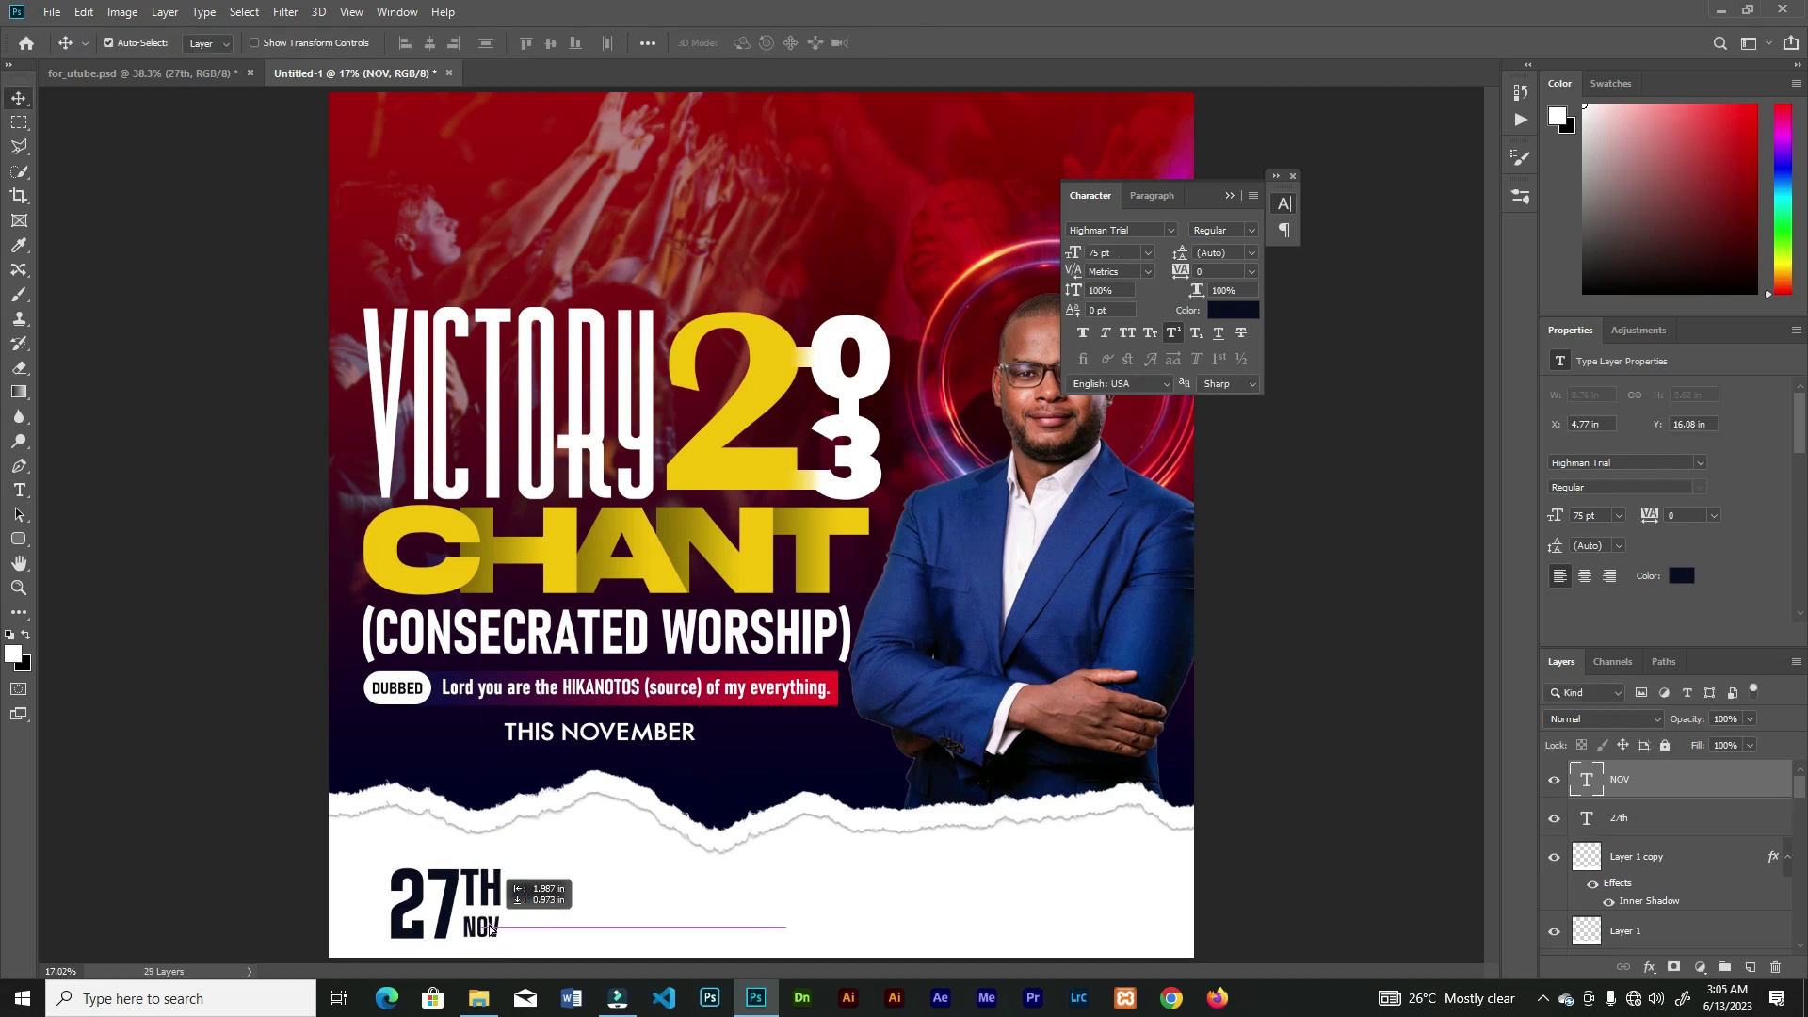
- Enlarge "NOV" to about 85 pt so it matches the width of the "TH" above it
{"action": "key", "text": "ctrl+plus"}
{"action": "key", "text": "ctrl+t"}
{"action": "left_click_drag", "start_coordinate": [497, 661], "coordinate": [478, 670]}
{"action": "left_click", "coordinate": [900, 44]}
{"action": "key", "text": "ctrl+0"}
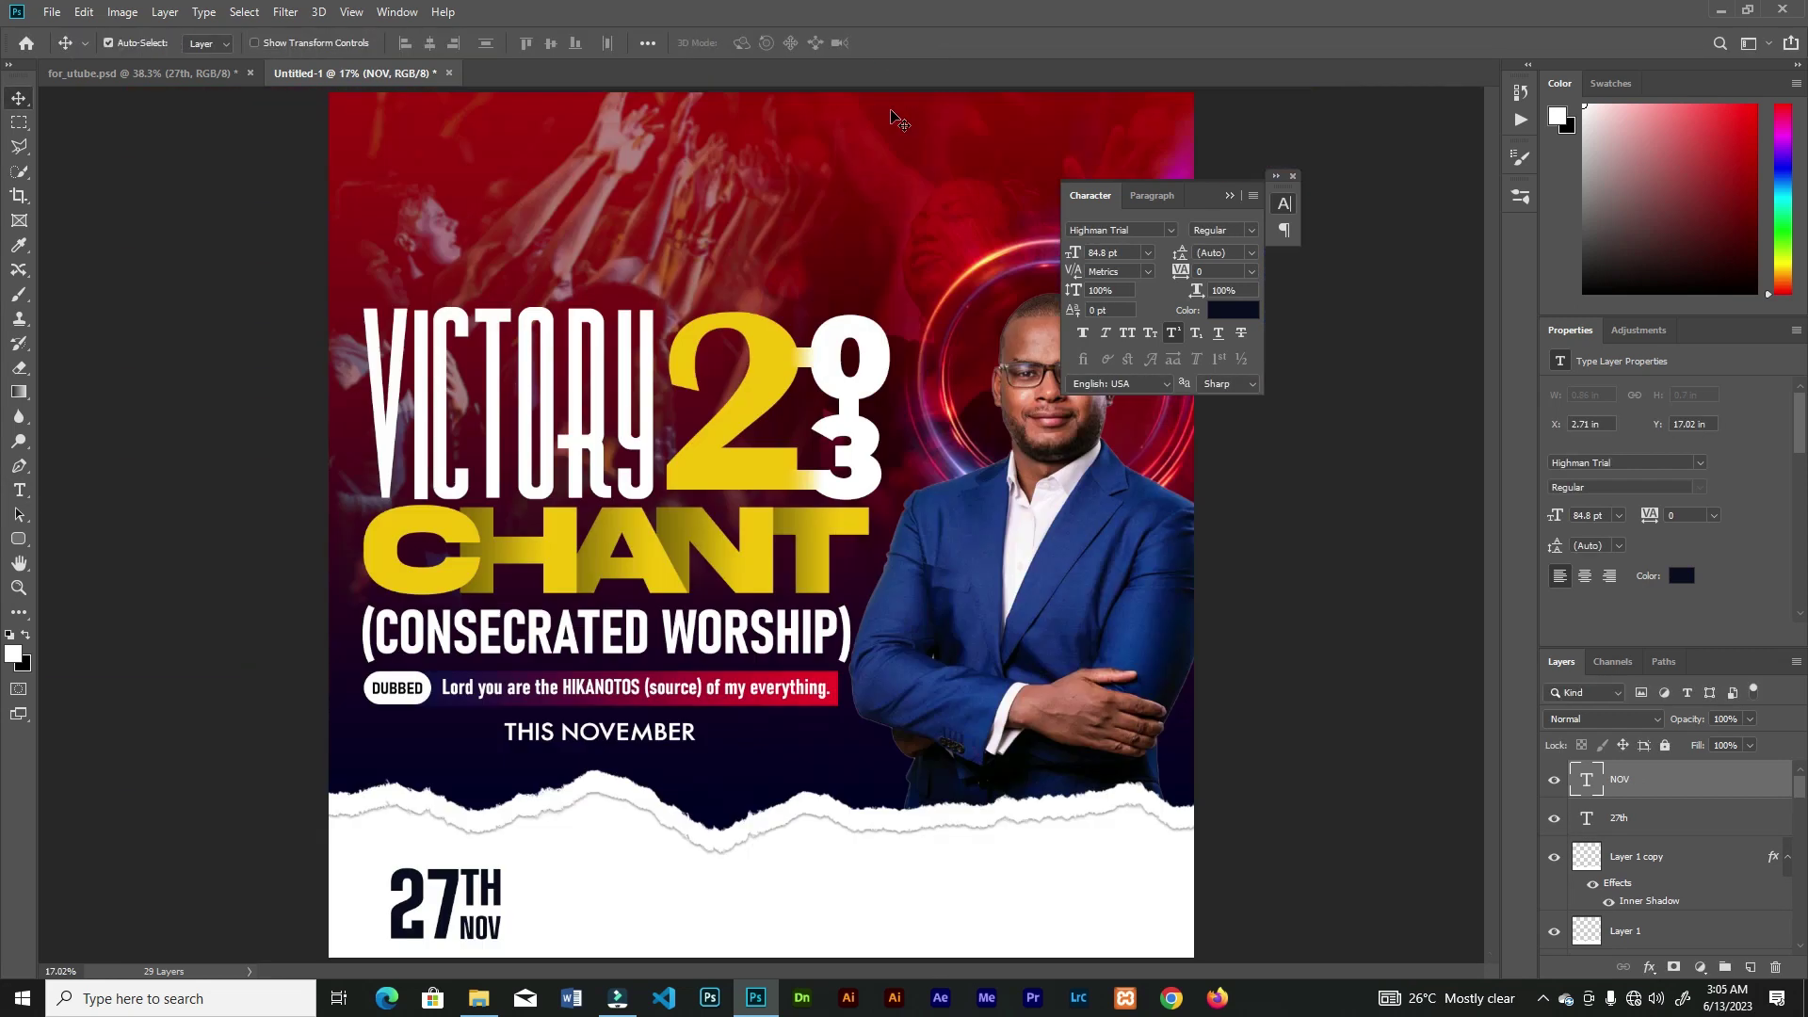
- Add the text "04:30PM" to the right of the date and enlarge it to about 93 pt
{"action": "key", "text": "t"}
{"action": "left_click", "coordinate": [575, 874]}
{"action": "type", "text": "04"}
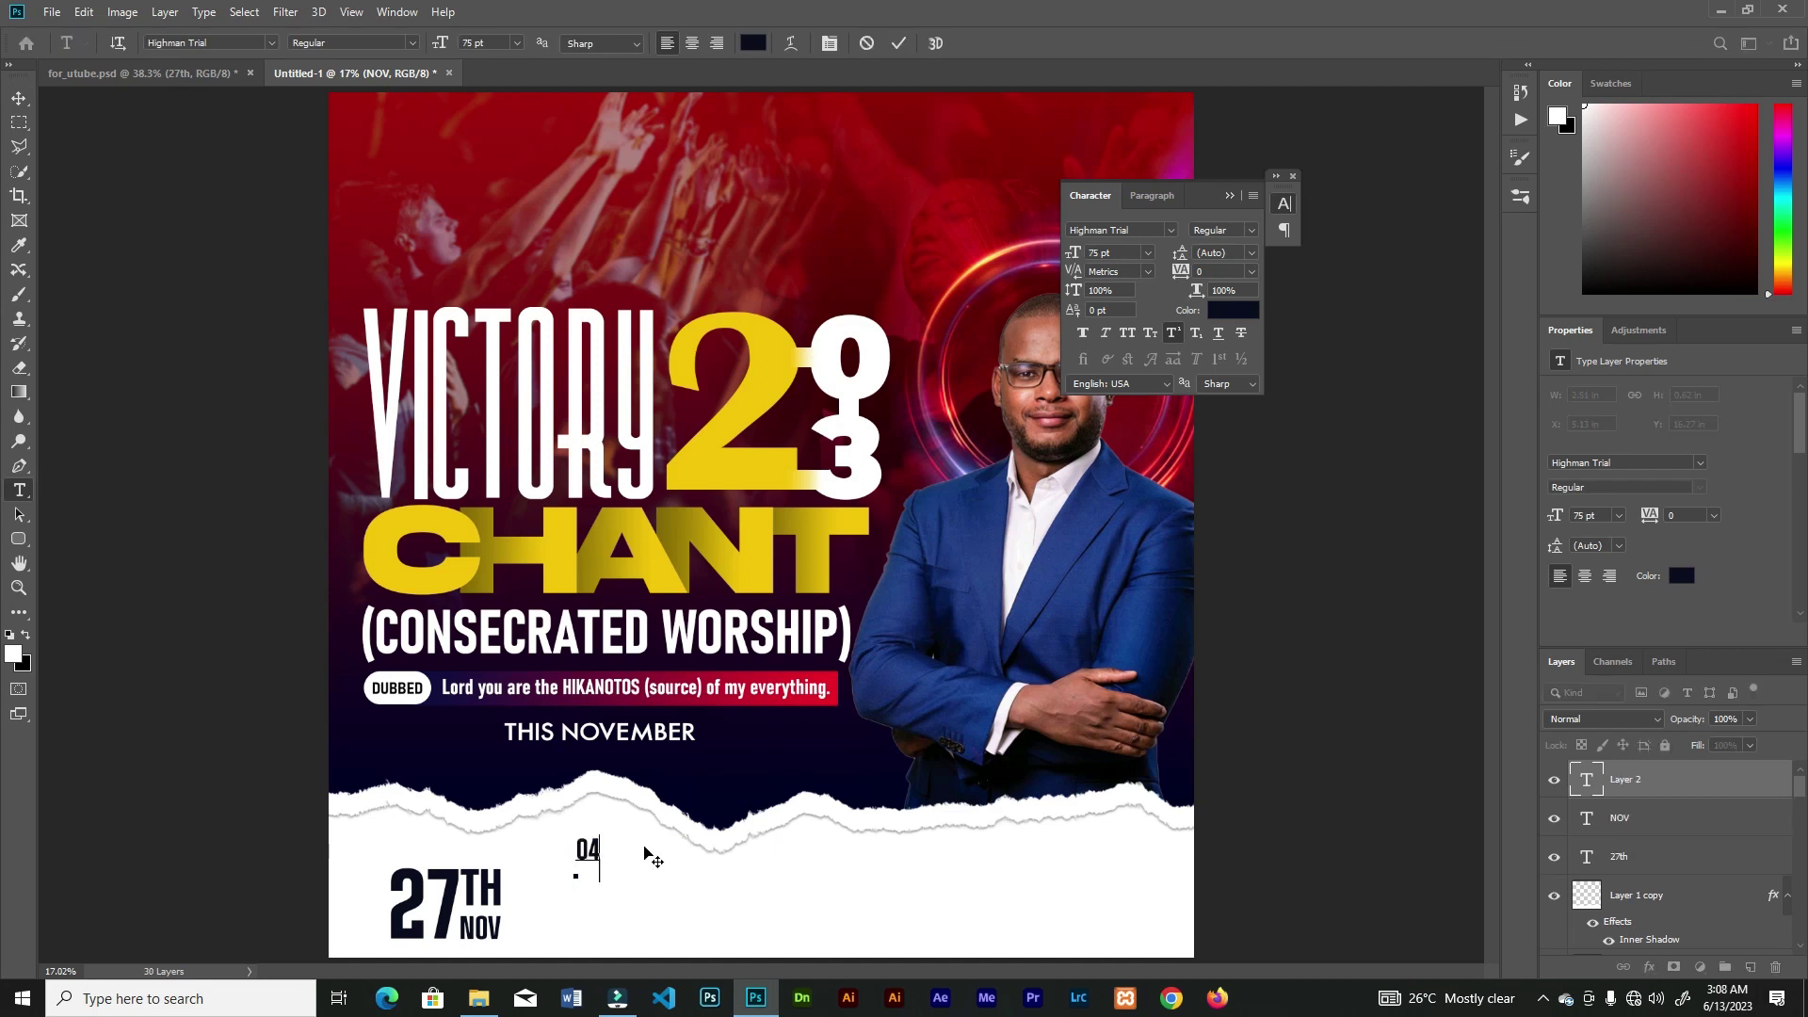
{"action": "left_click", "coordinate": [899, 43]}
{"action": "key", "text": "v"}
{"action": "mouse_move", "coordinate": [644, 855]}
{"action": "left_mouse_down"}
{"action": "mouse_move", "coordinate": [637, 874]}
{"action": "mouse_move", "coordinate": [662, 844]}
{"action": "left_mouse_up"}
{"action": "key", "text": "ctrl+t"}
{"action": "left_click_drag", "start_coordinate": [662, 844], "coordinate": [664, 848]}
- Duplicate the "04:30PM" text directly beneath the original, align the two lines beside the date, and change the copy to "06:30PM"
{"action": "left_click_drag", "start_coordinate": [623, 857], "coordinate": [618, 922]}
{"action": "key", "text": "shift+Up"}
{"action": "key", "text": "shift+Up"}
{"action": "key", "text": "shift+Up"}
{"action": "key", "text": "Return"}
{"action": "key", "text": "t"}
{"action": "left_click", "coordinate": [590, 927]}
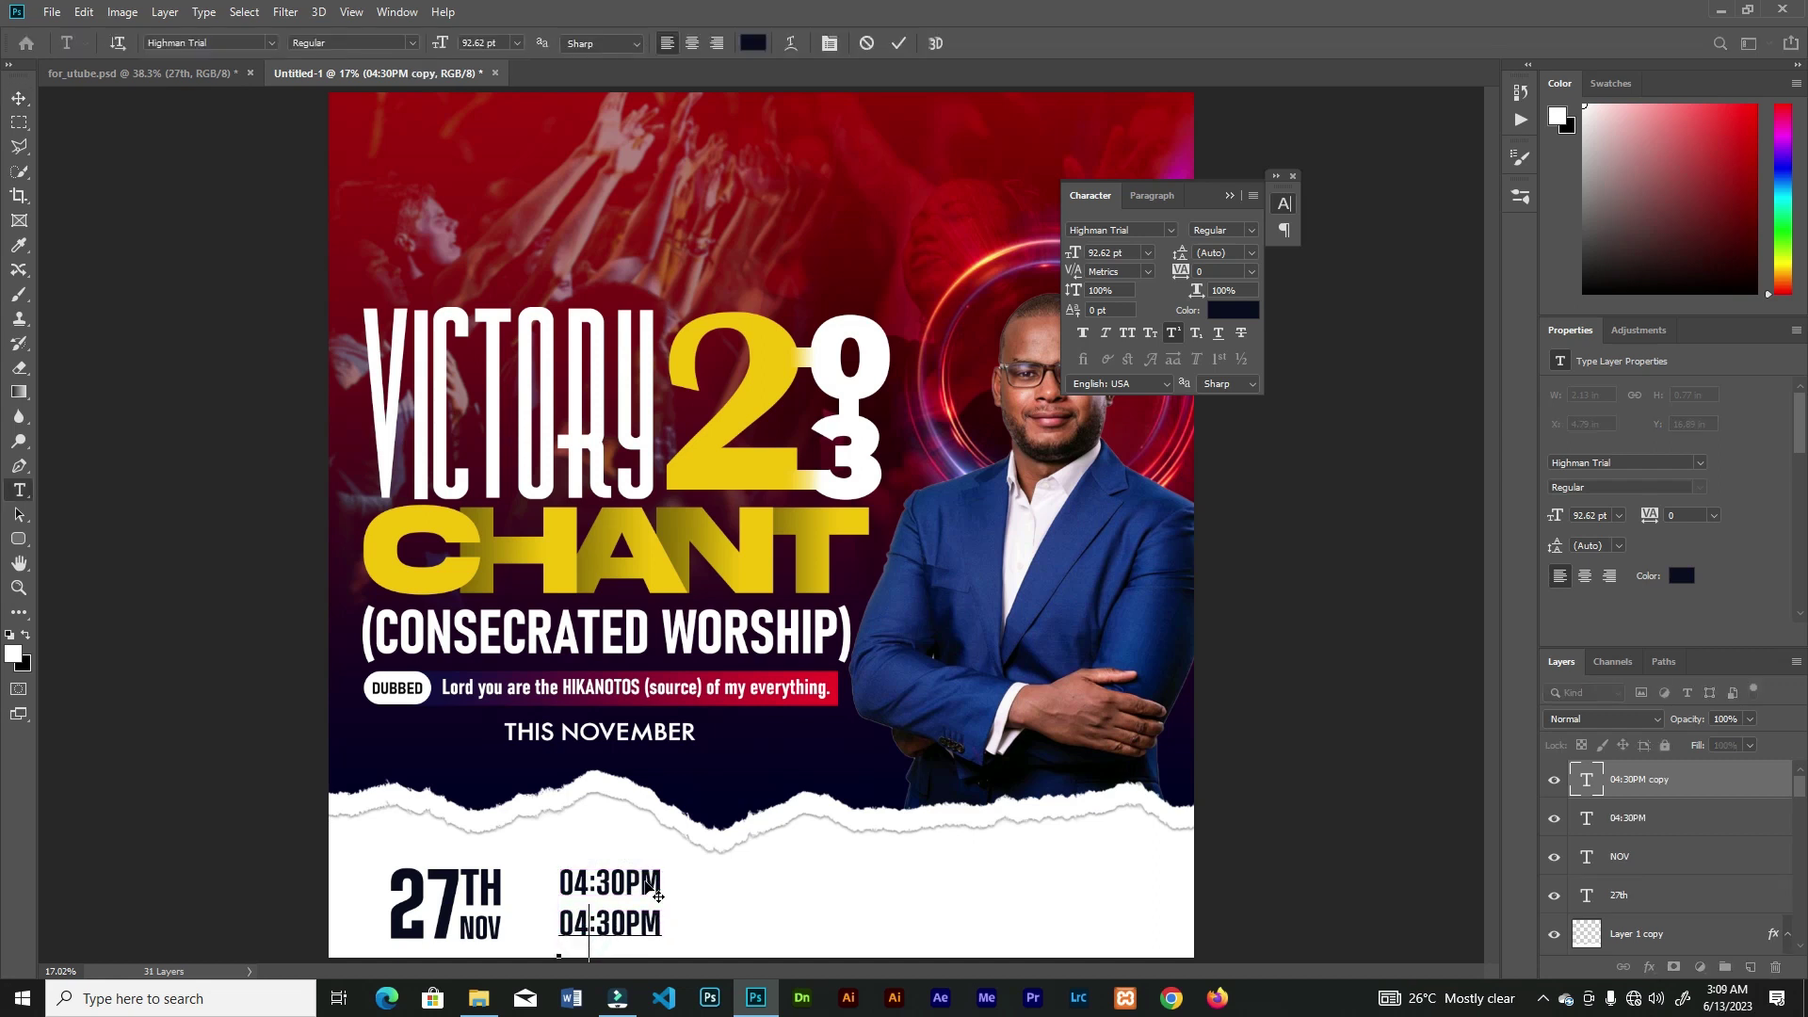
{"action": "left_click", "coordinate": [898, 43]}
- Draw a small rectangle of about 60 × 35 px at the start of "04:30PM" and fill it with the date text's dark navy
{"action": "key", "text": "ctrl+plus"}
{"action": "key", "text": "ctrl+plus"}
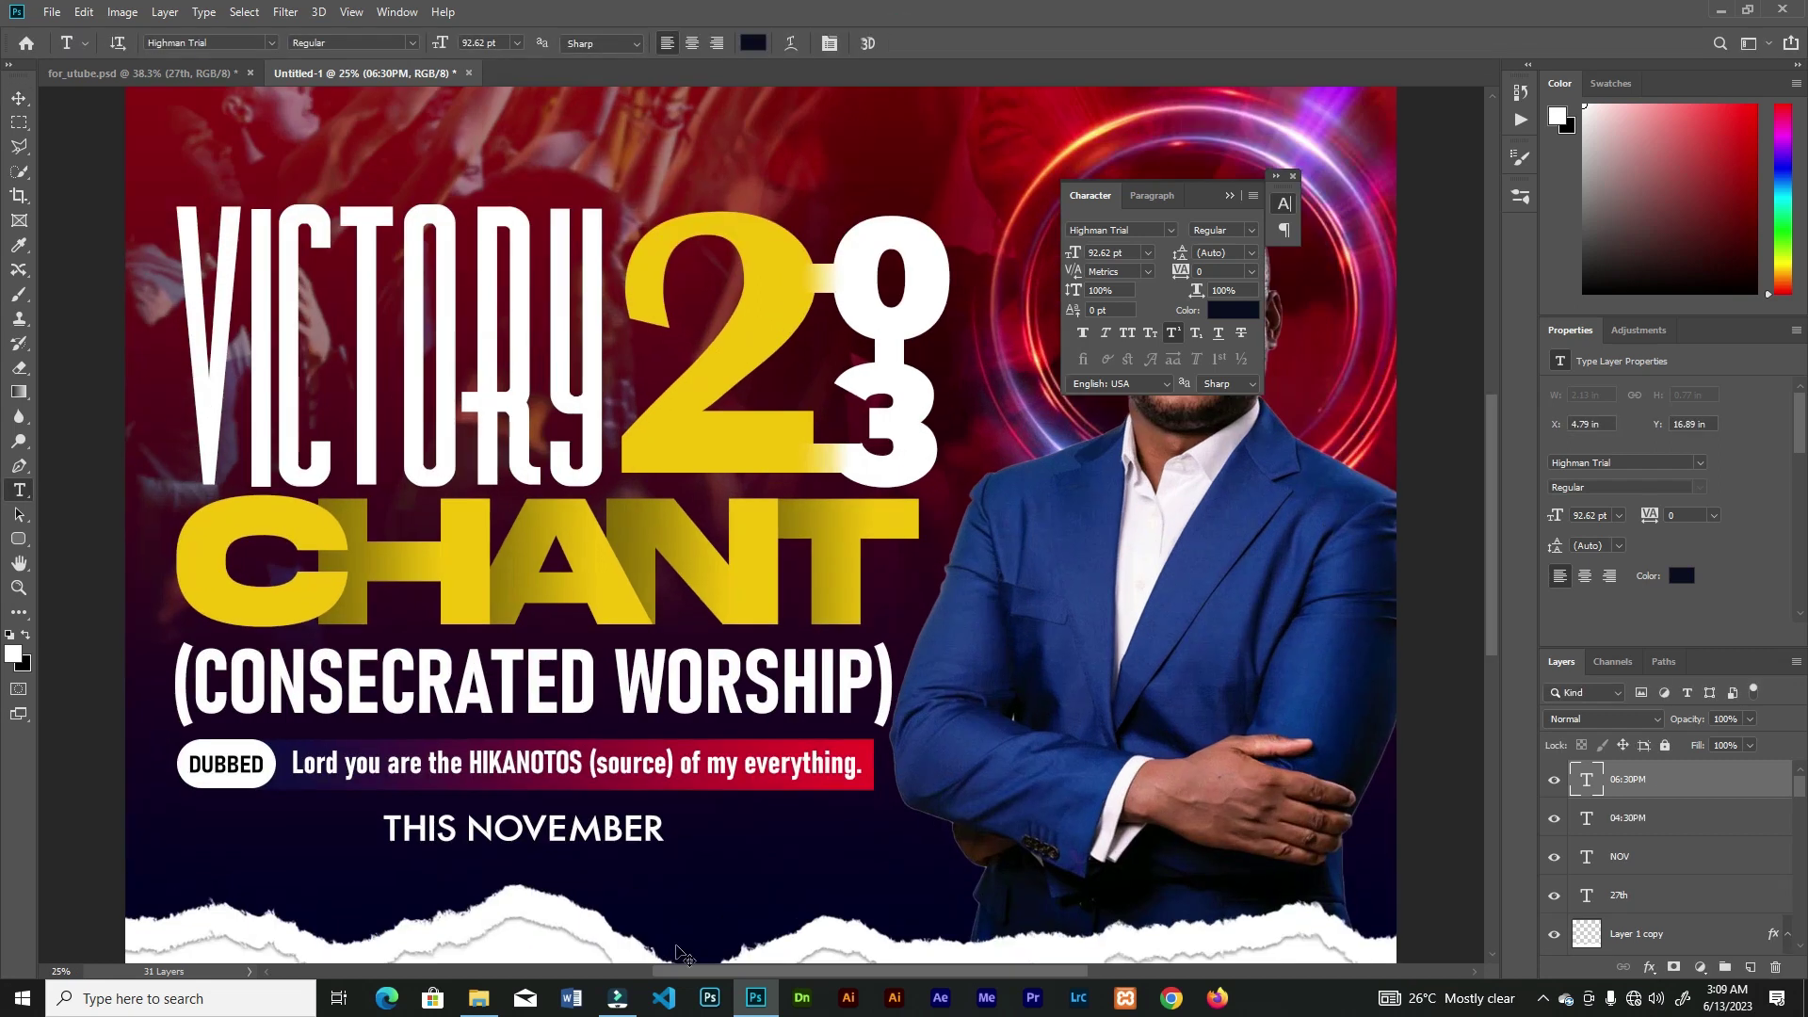
{"action": "left_click_drag", "start_coordinate": [676, 927], "coordinate": [738, 565]}
{"action": "right_click", "coordinate": [19, 538]}
{"action": "left_click", "coordinate": [94, 527]}
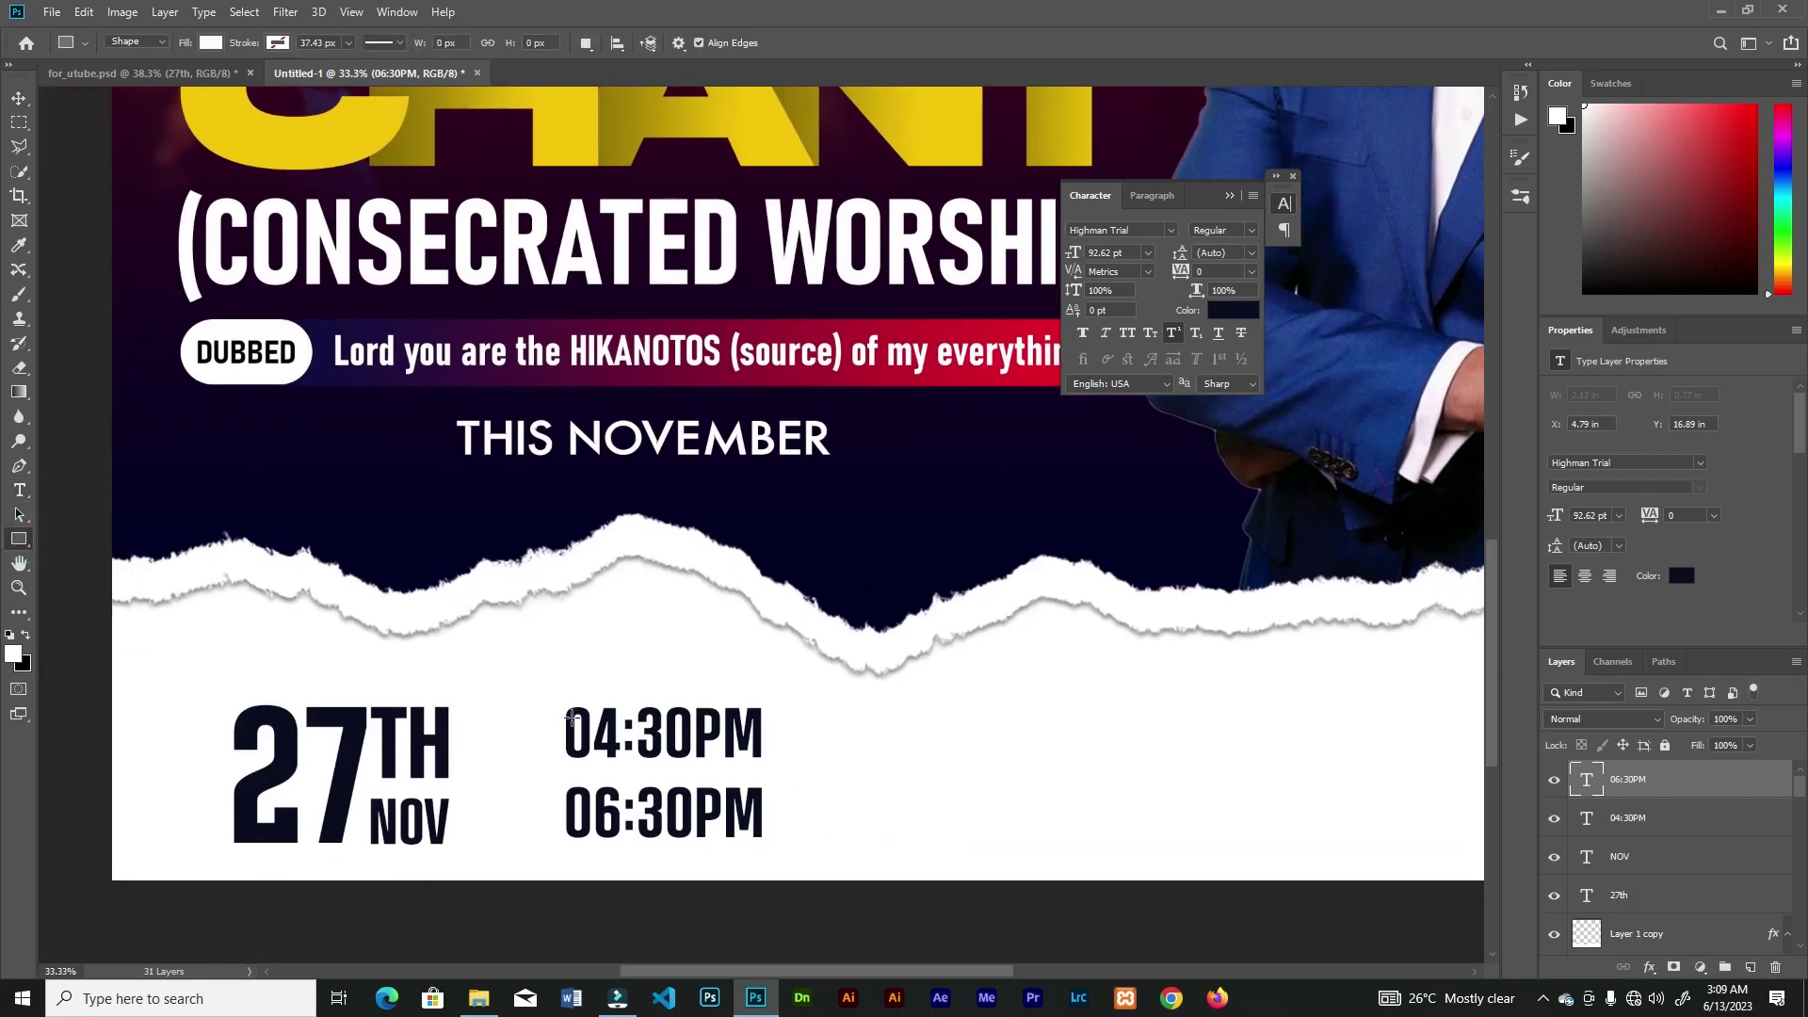
{"action": "left_click_drag", "start_coordinate": [553, 724], "coordinate": [570, 734]}
{"action": "left_click", "coordinate": [1562, 451]}
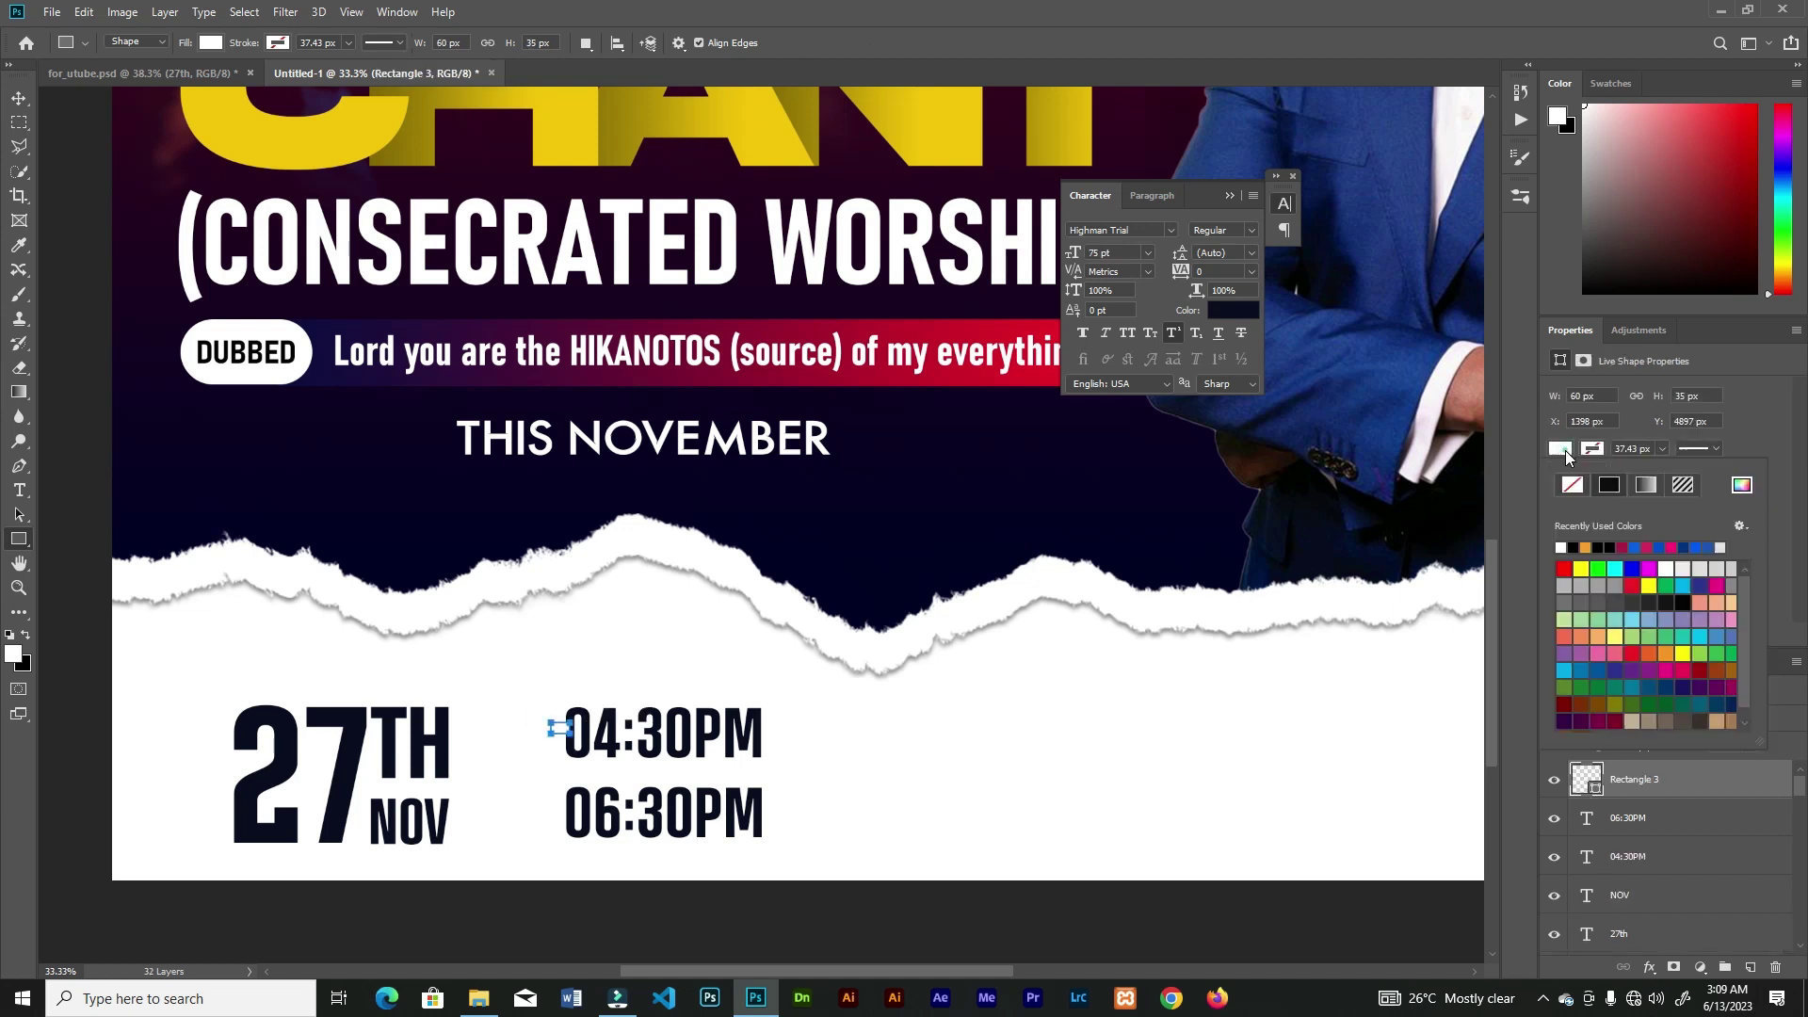
{"action": "left_click", "coordinate": [1741, 484]}
{"action": "left_click", "coordinate": [351, 758]}
{"action": "left_click", "coordinate": [1667, 377]}
- Resize and duplicate the navy rectangle into two short arms and a vertical bar, forming a square bracket before the two times
{"action": "key", "text": "ctrl+plus"}
{"action": "left_click_drag", "start_coordinate": [645, 713], "coordinate": [772, 473]}
{"action": "key", "text": "v"}
{"action": "key", "text": "ctrl+t"}
{"action": "left_click_drag", "start_coordinate": [571, 590], "coordinate": [576, 723]}
{"action": "left_click", "coordinate": [903, 43]}
{"action": "key", "text": "ctrl+t"}
{"action": "left_click_drag", "start_coordinate": [547, 635], "coordinate": [547, 586]}
{"action": "left_click_drag", "start_coordinate": [547, 696], "coordinate": [548, 725]}
{"action": "left_click", "coordinate": [786, 43]}
{"action": "left_click_drag", "start_coordinate": [581, 598], "coordinate": [581, 726]}
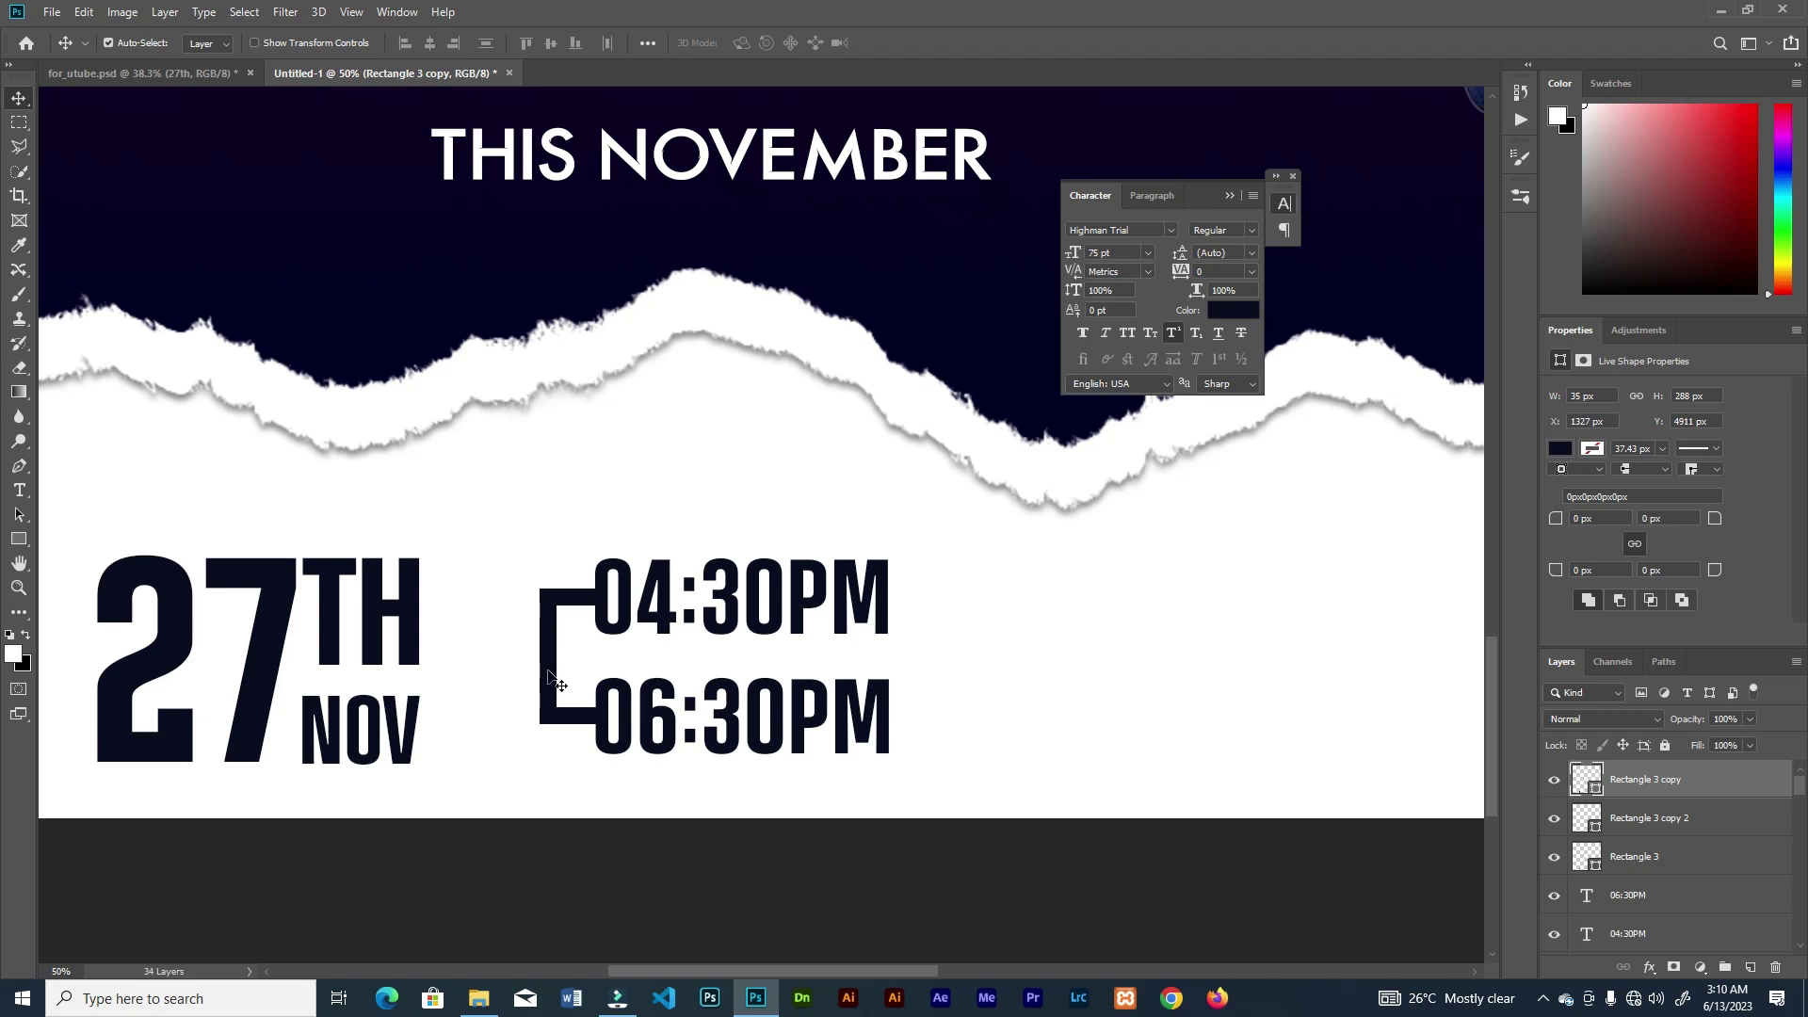
- Duplicate the three bracket pieces, flip the copy horizontally and place it after the two times to close the bracket
{"action": "left_click", "coordinate": [575, 598]}
{"action": "left_click", "coordinate": [548, 659], "text": "shift"}
{"action": "left_click", "coordinate": [575, 715], "text": "shift"}
{"action": "key", "text": "ctrl+j"}
{"action": "right_click", "coordinate": [551, 690]}
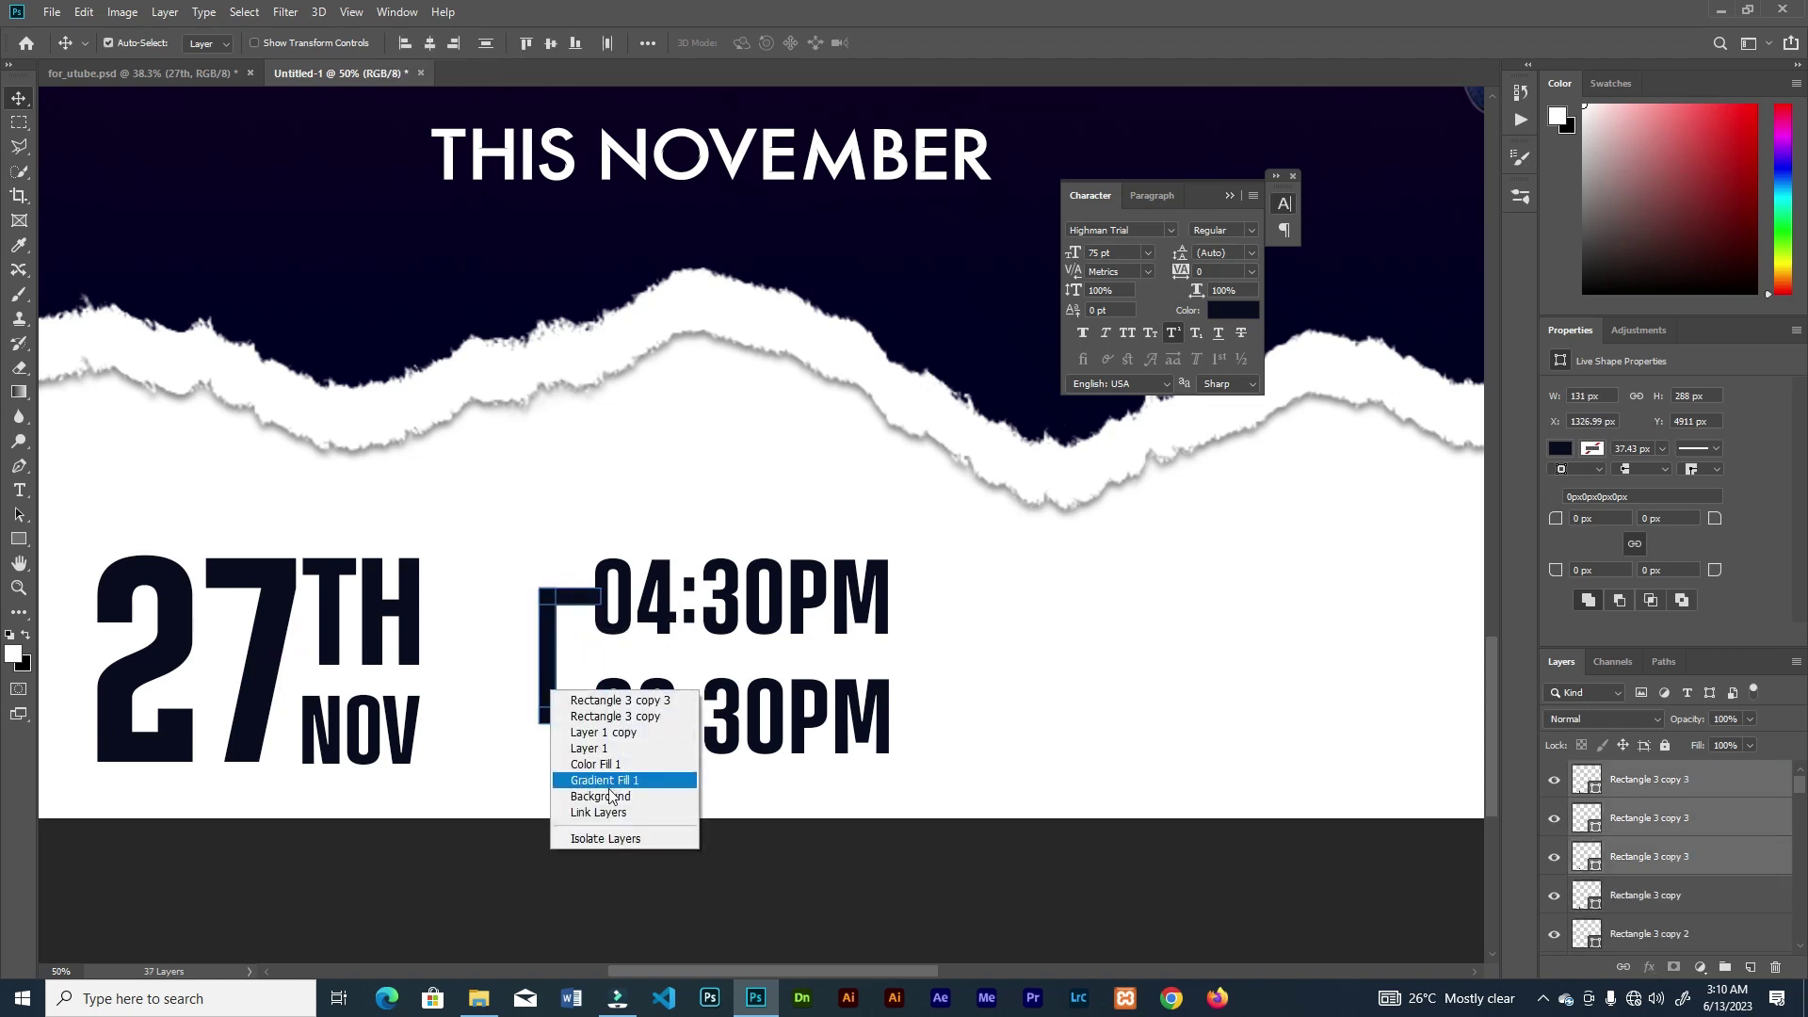
{"action": "left_click", "coordinate": [556, 676]}
{"action": "key", "text": "ctrl+t"}
{"action": "right_click", "coordinate": [553, 682]}
{"action": "left_click", "coordinate": [610, 916]}
{"action": "left_click_drag", "start_coordinate": [593, 651], "coordinate": [939, 666]}
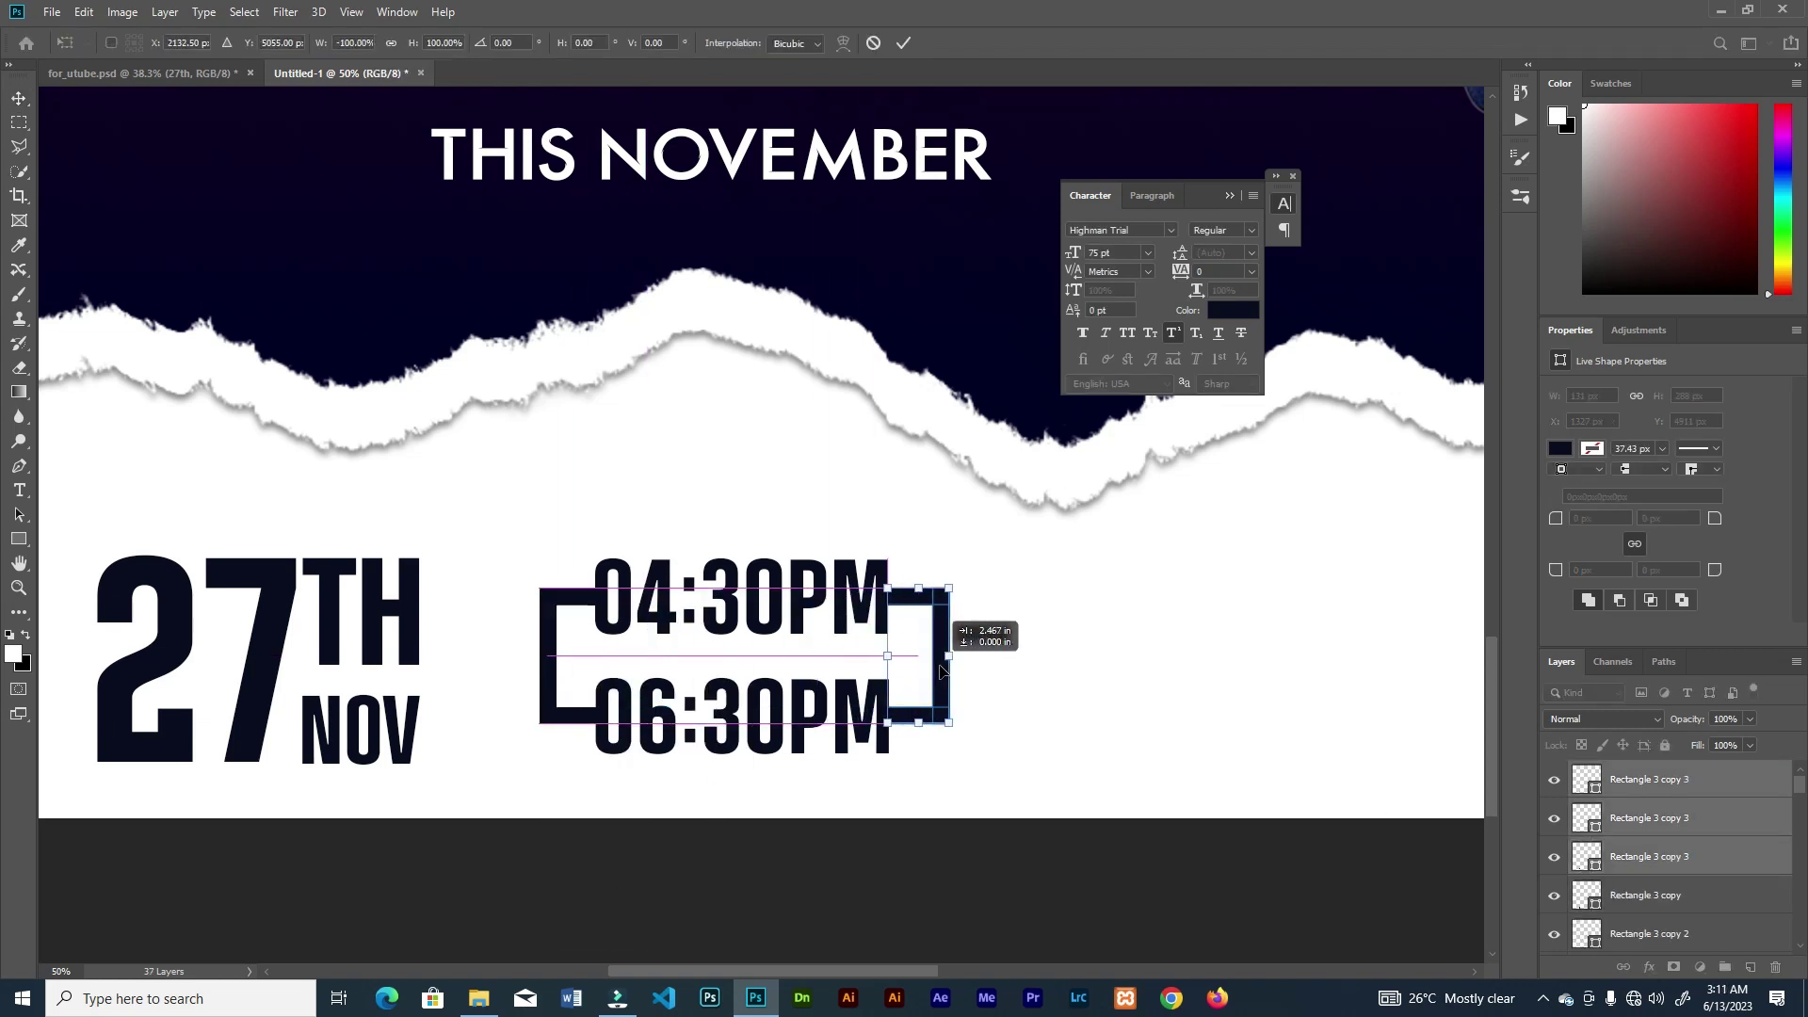
{"action": "key", "text": "Return"}
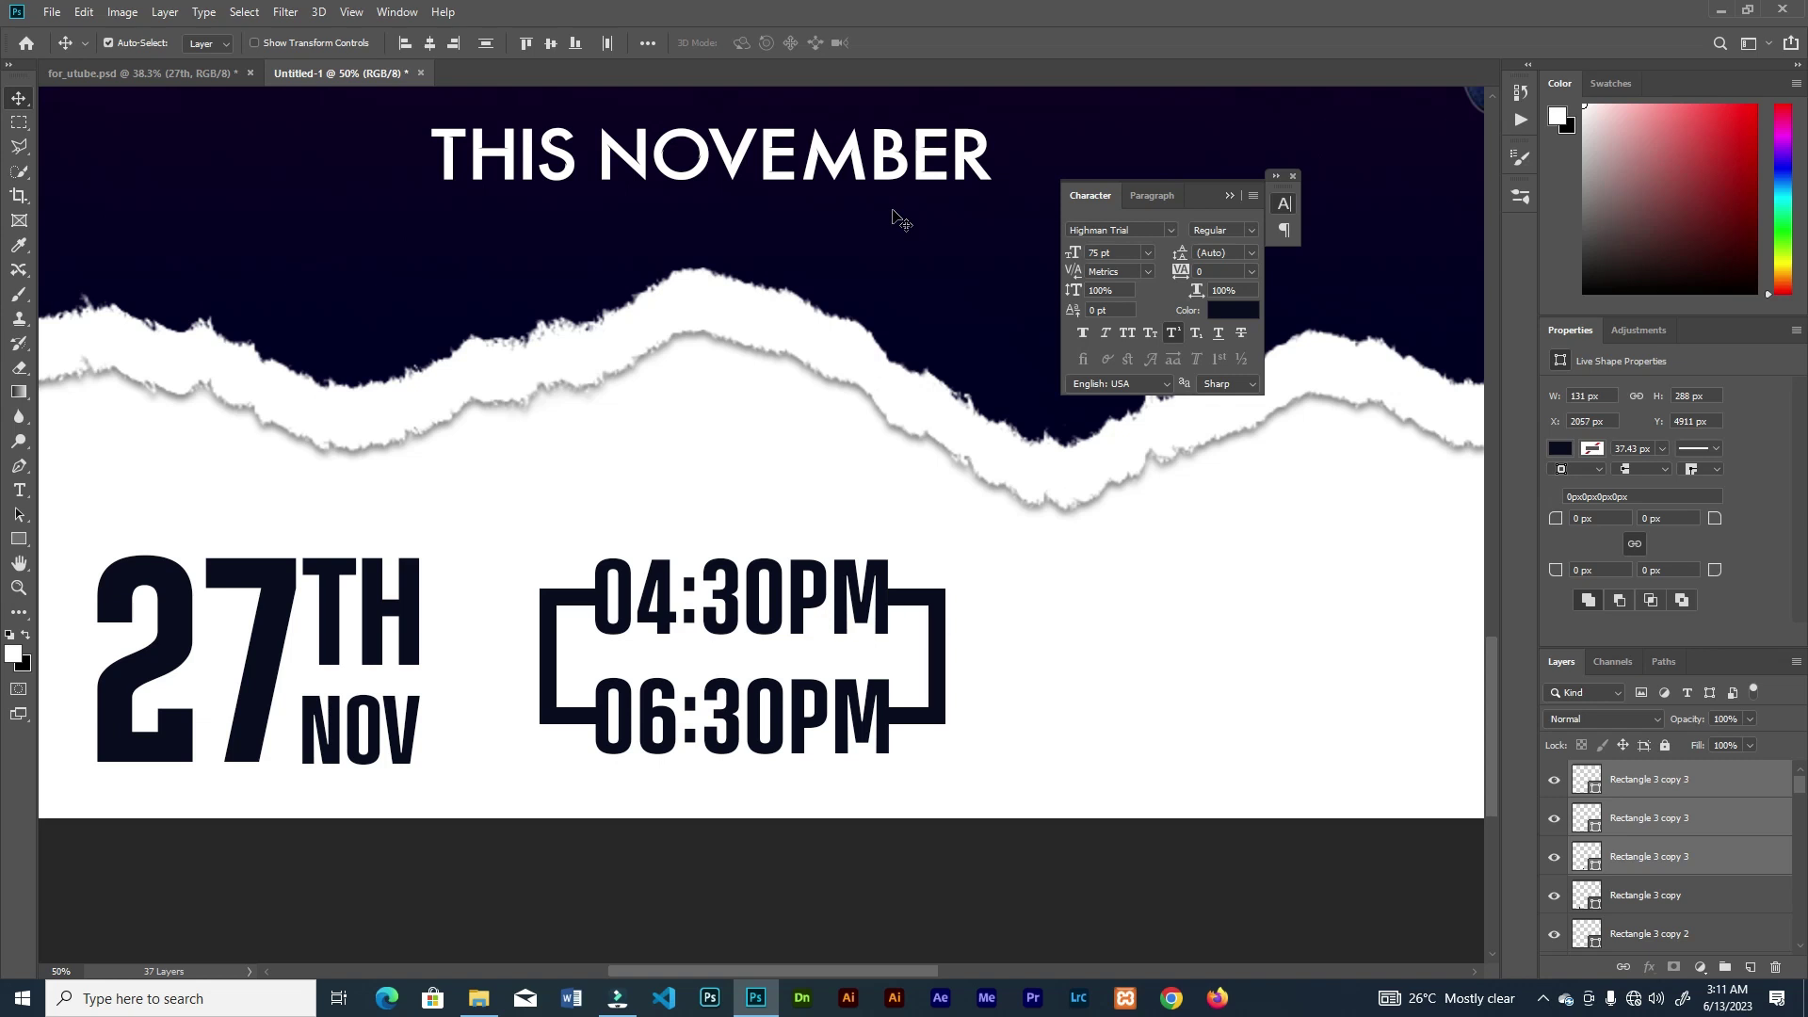
{"action": "key", "text": "Right"}
{"action": "key", "text": "Right"}
{"action": "key", "text": "ctrl+0"}
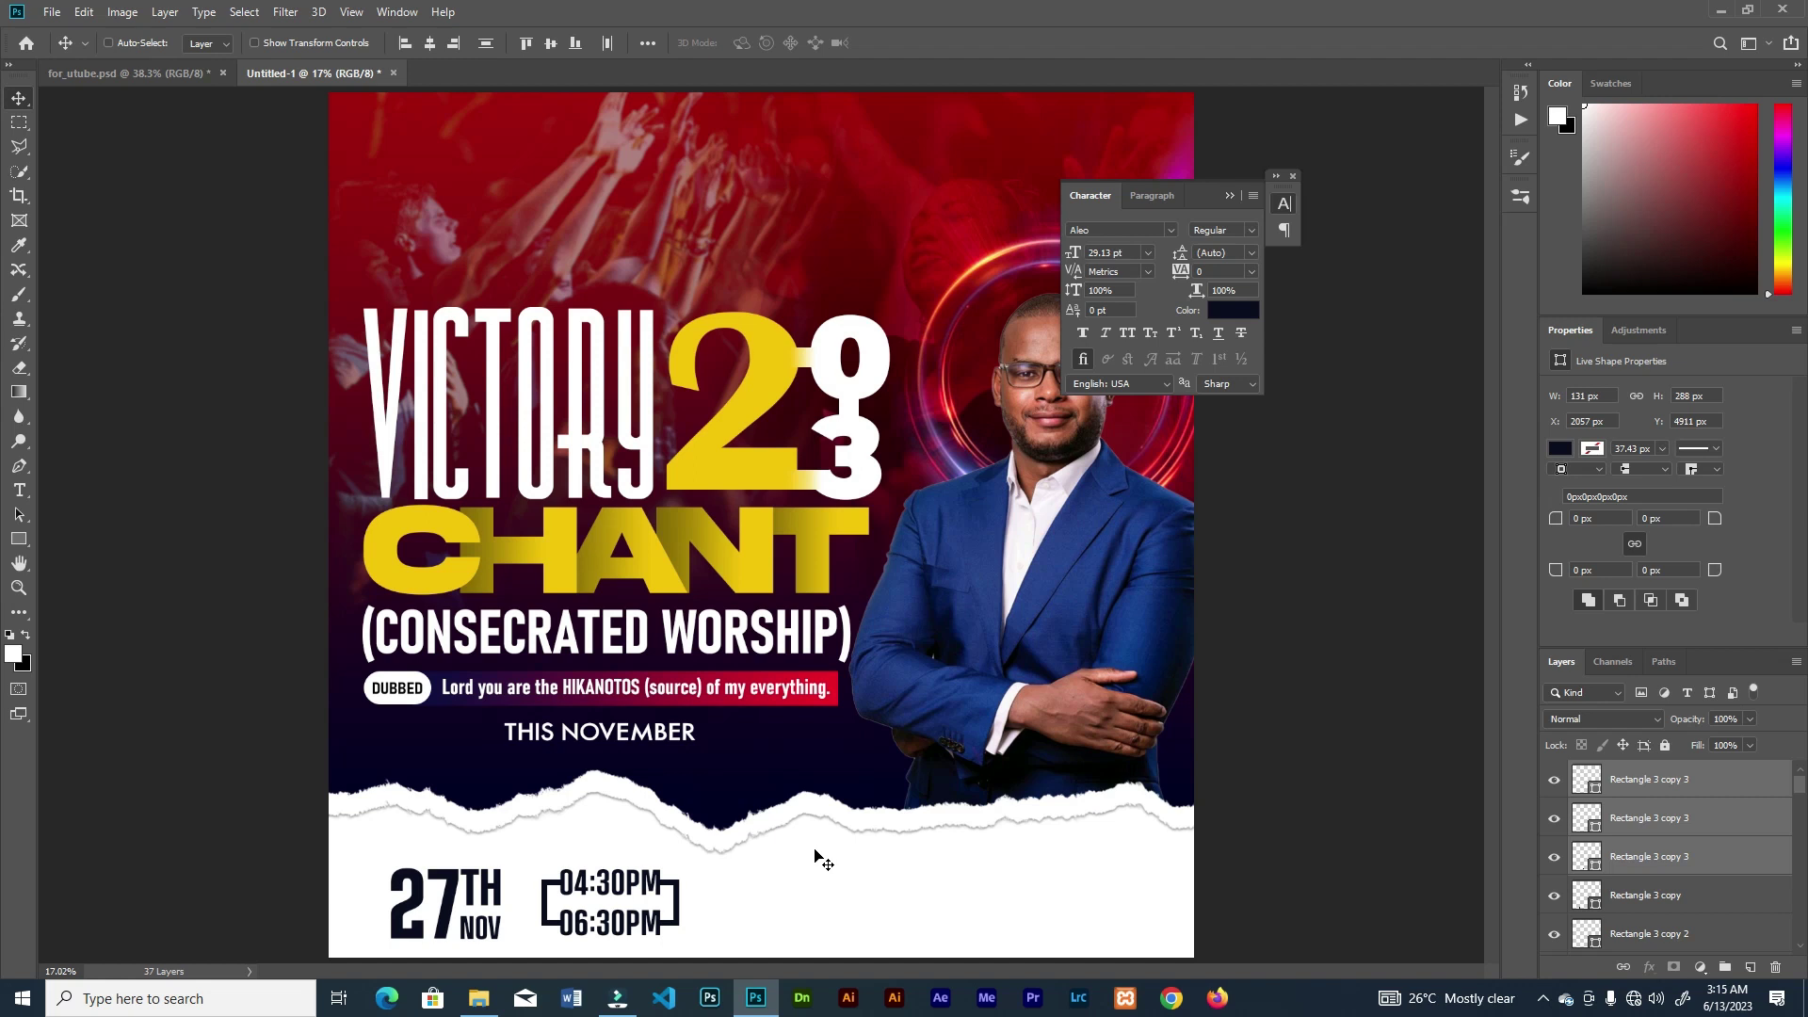
- Paste the "@ CHURCH AUDITORIUM", "QOOK GRAPHIX INTERNATIONAL" and address lines, scale them to about 222%, and place them right of the times
{"action": "key", "text": "ctrl+v"}
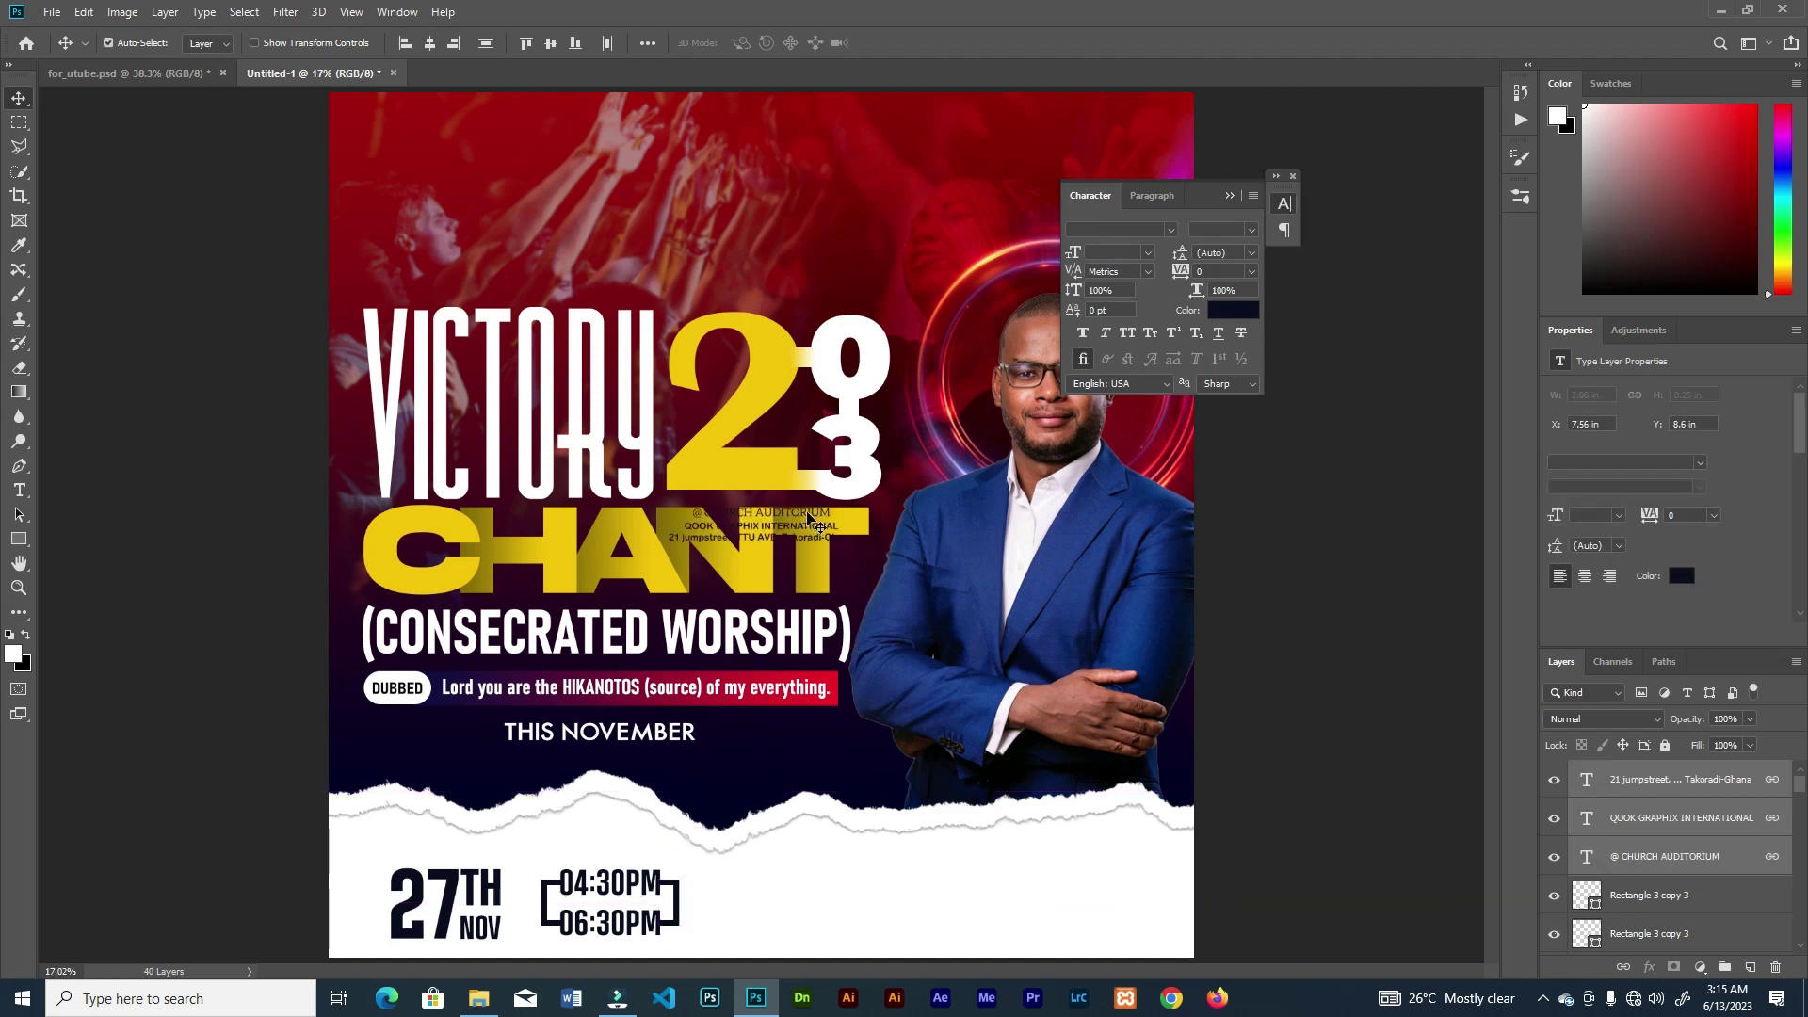
{"action": "left_click_drag", "start_coordinate": [823, 535], "coordinate": [1132, 805]}
{"action": "key", "text": "ctrl+t"}
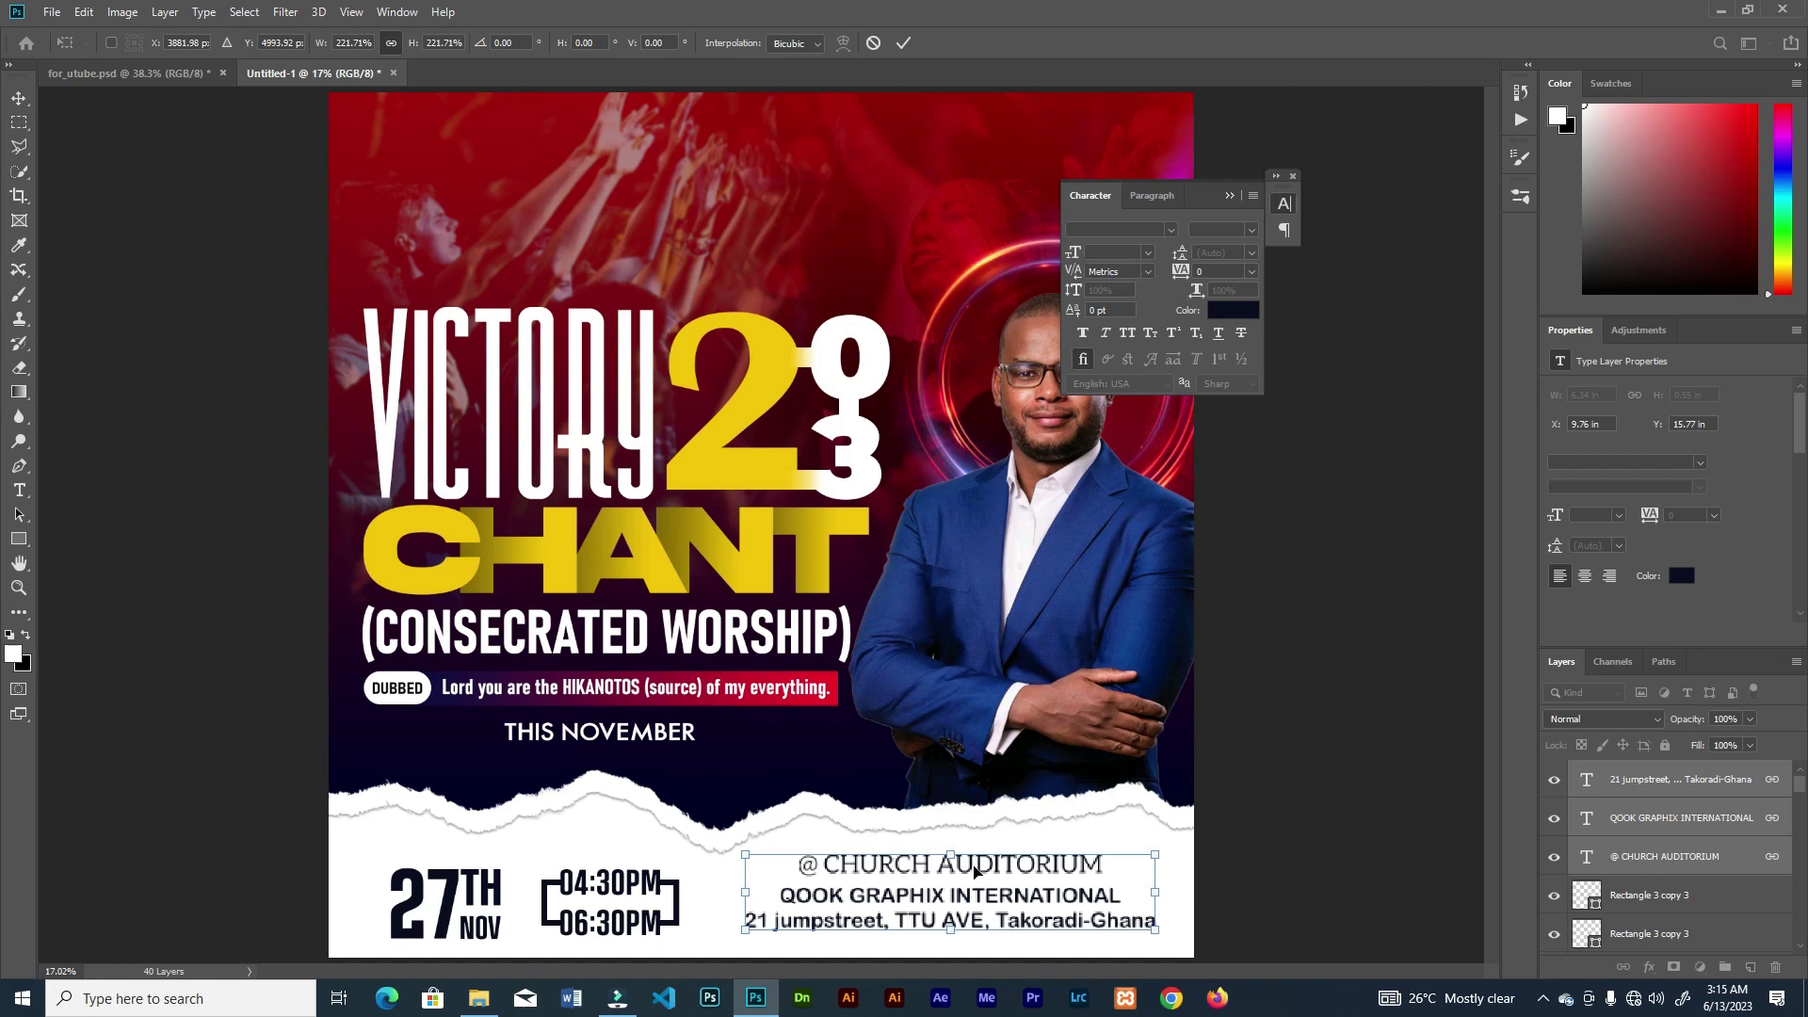
{"action": "left_click_drag", "start_coordinate": [974, 870], "coordinate": [971, 875]}
{"action": "left_click", "coordinate": [903, 42]}
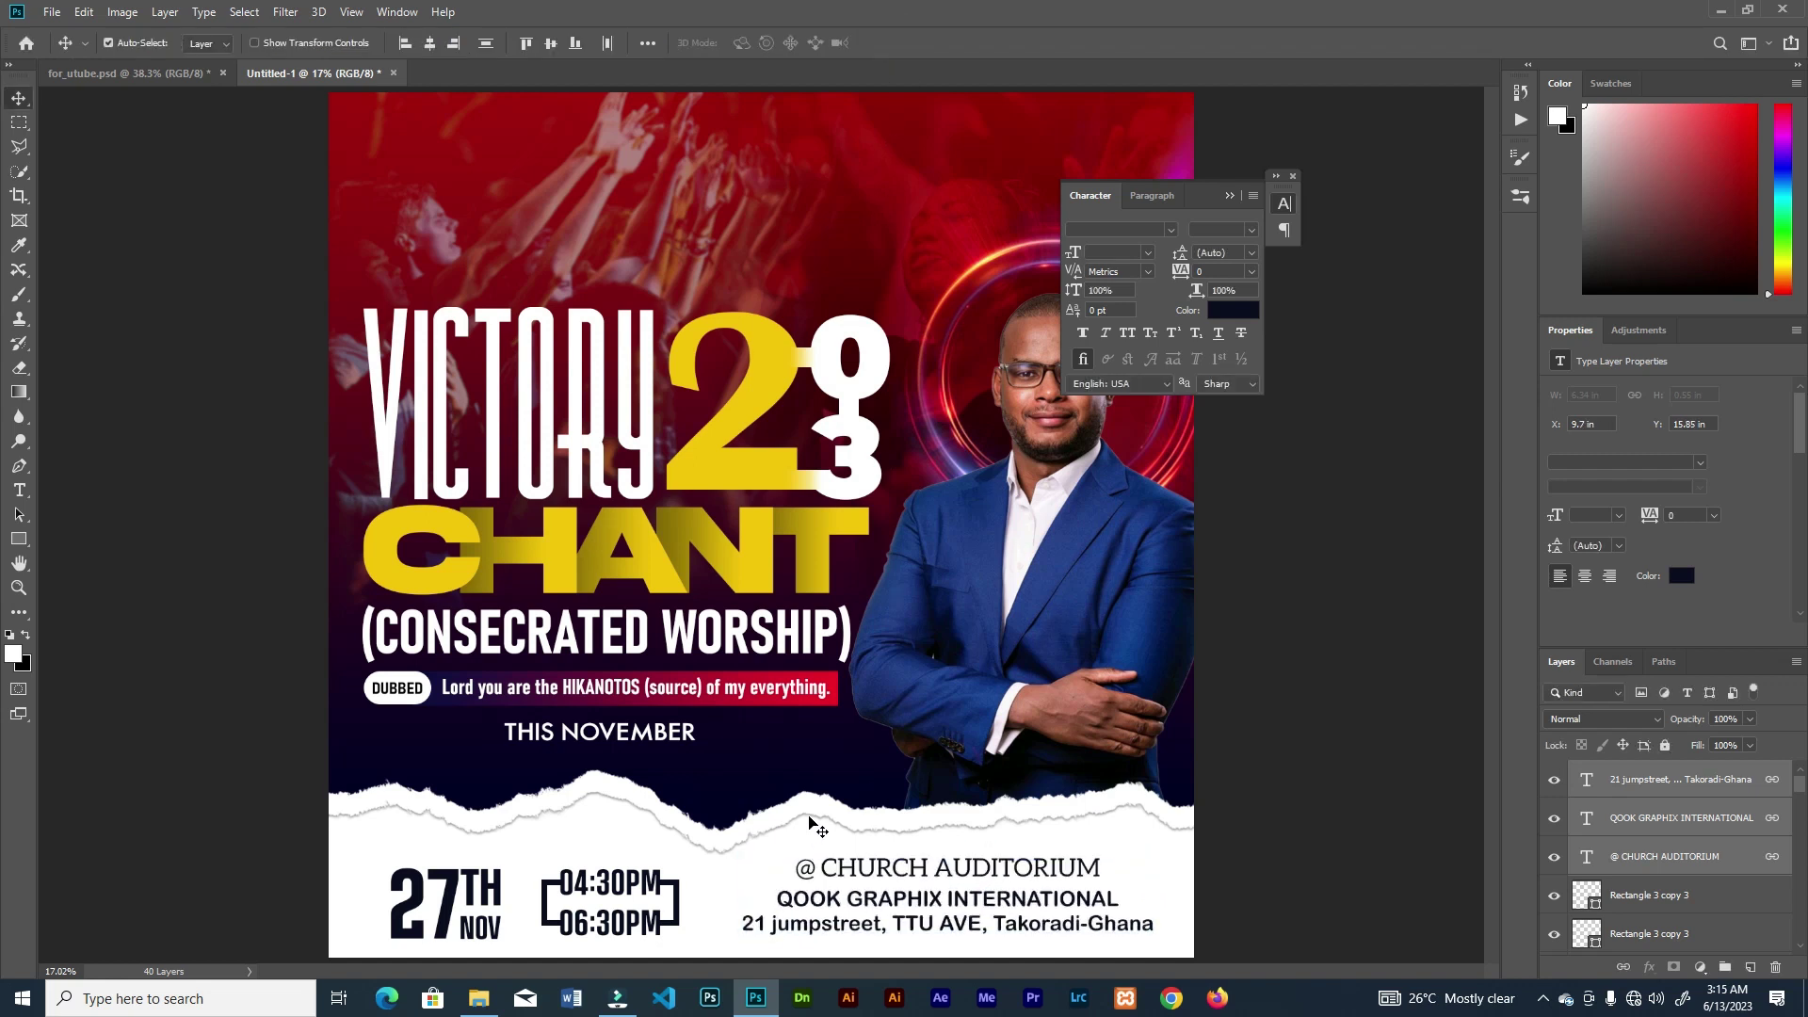
{"action": "left_click", "coordinate": [1230, 195]}
{"action": "left_click", "coordinate": [1349, 699]}
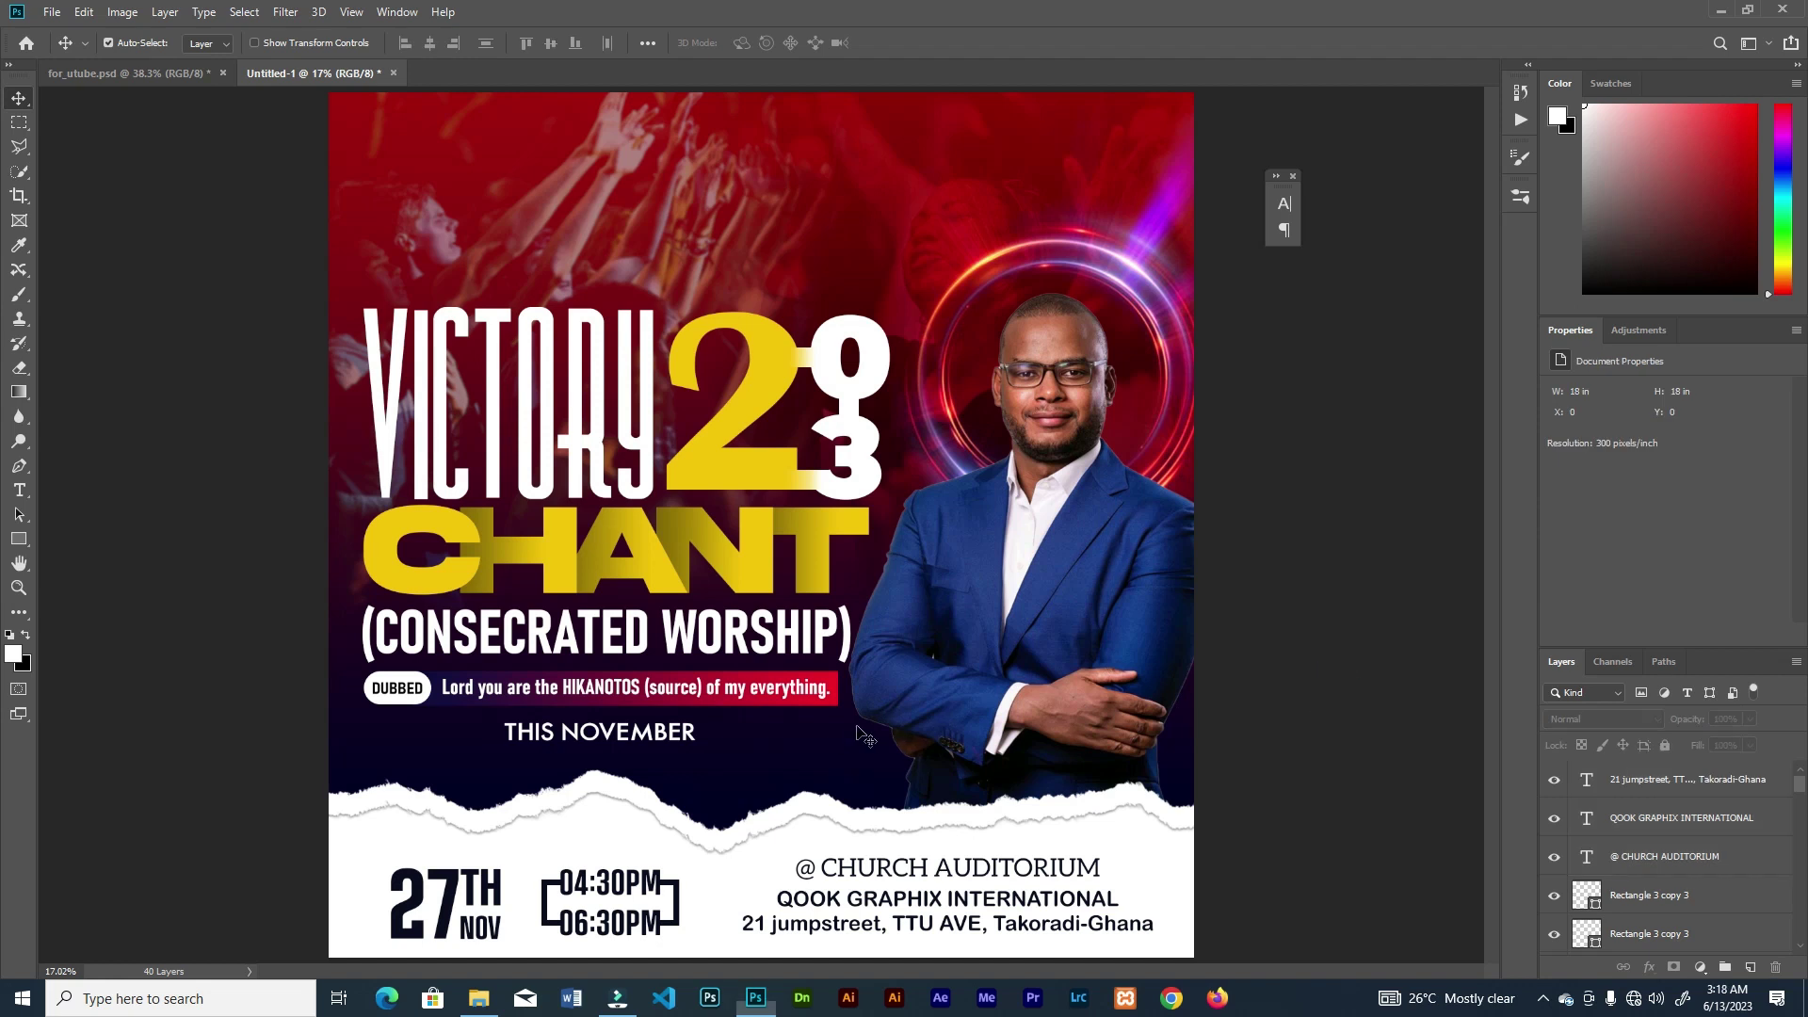
- Place the orange glow image from the file folder over the man's head, scaled to about 76%
{"action": "left_click", "coordinate": [474, 1010]}
{"action": "left_click_drag", "start_coordinate": [623, 207], "coordinate": [1064, 457]}
{"action": "left_click_drag", "start_coordinate": [873, 479], "coordinate": [1061, 356]}
{"action": "left_click_drag", "start_coordinate": [1286, 568], "coordinate": [1232, 492]}
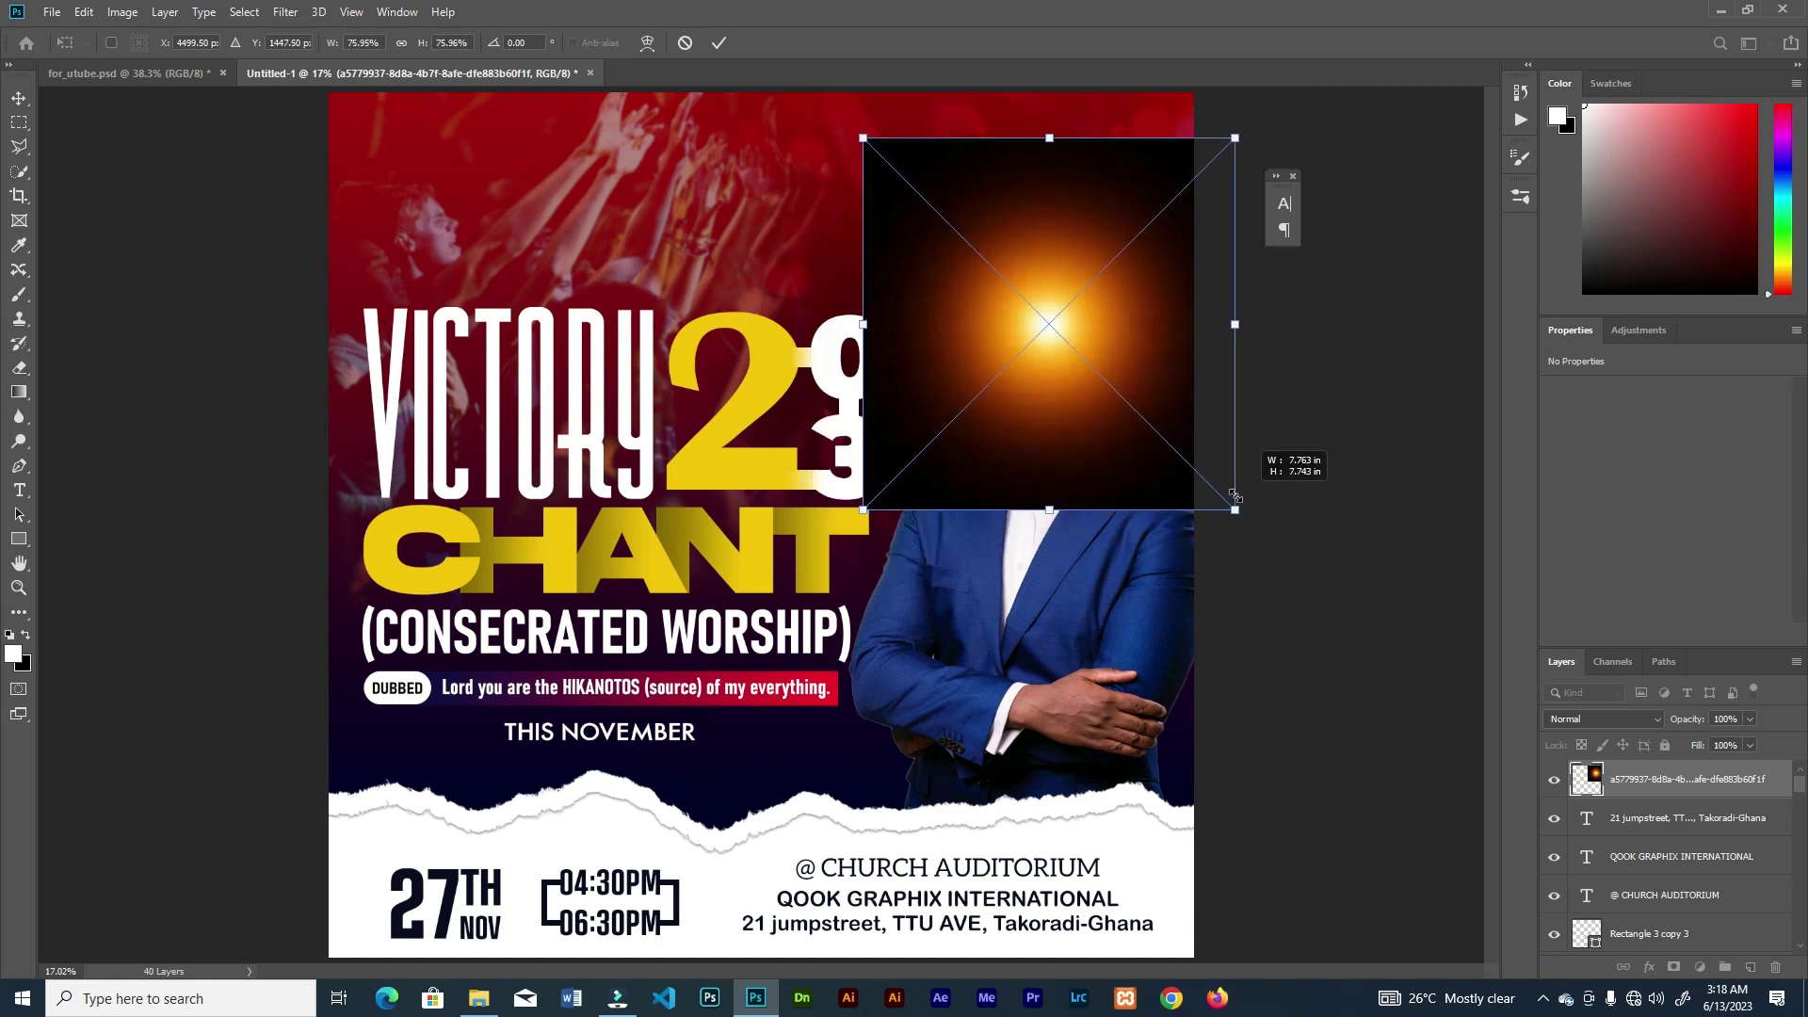
{"action": "left_click", "coordinate": [720, 45]}
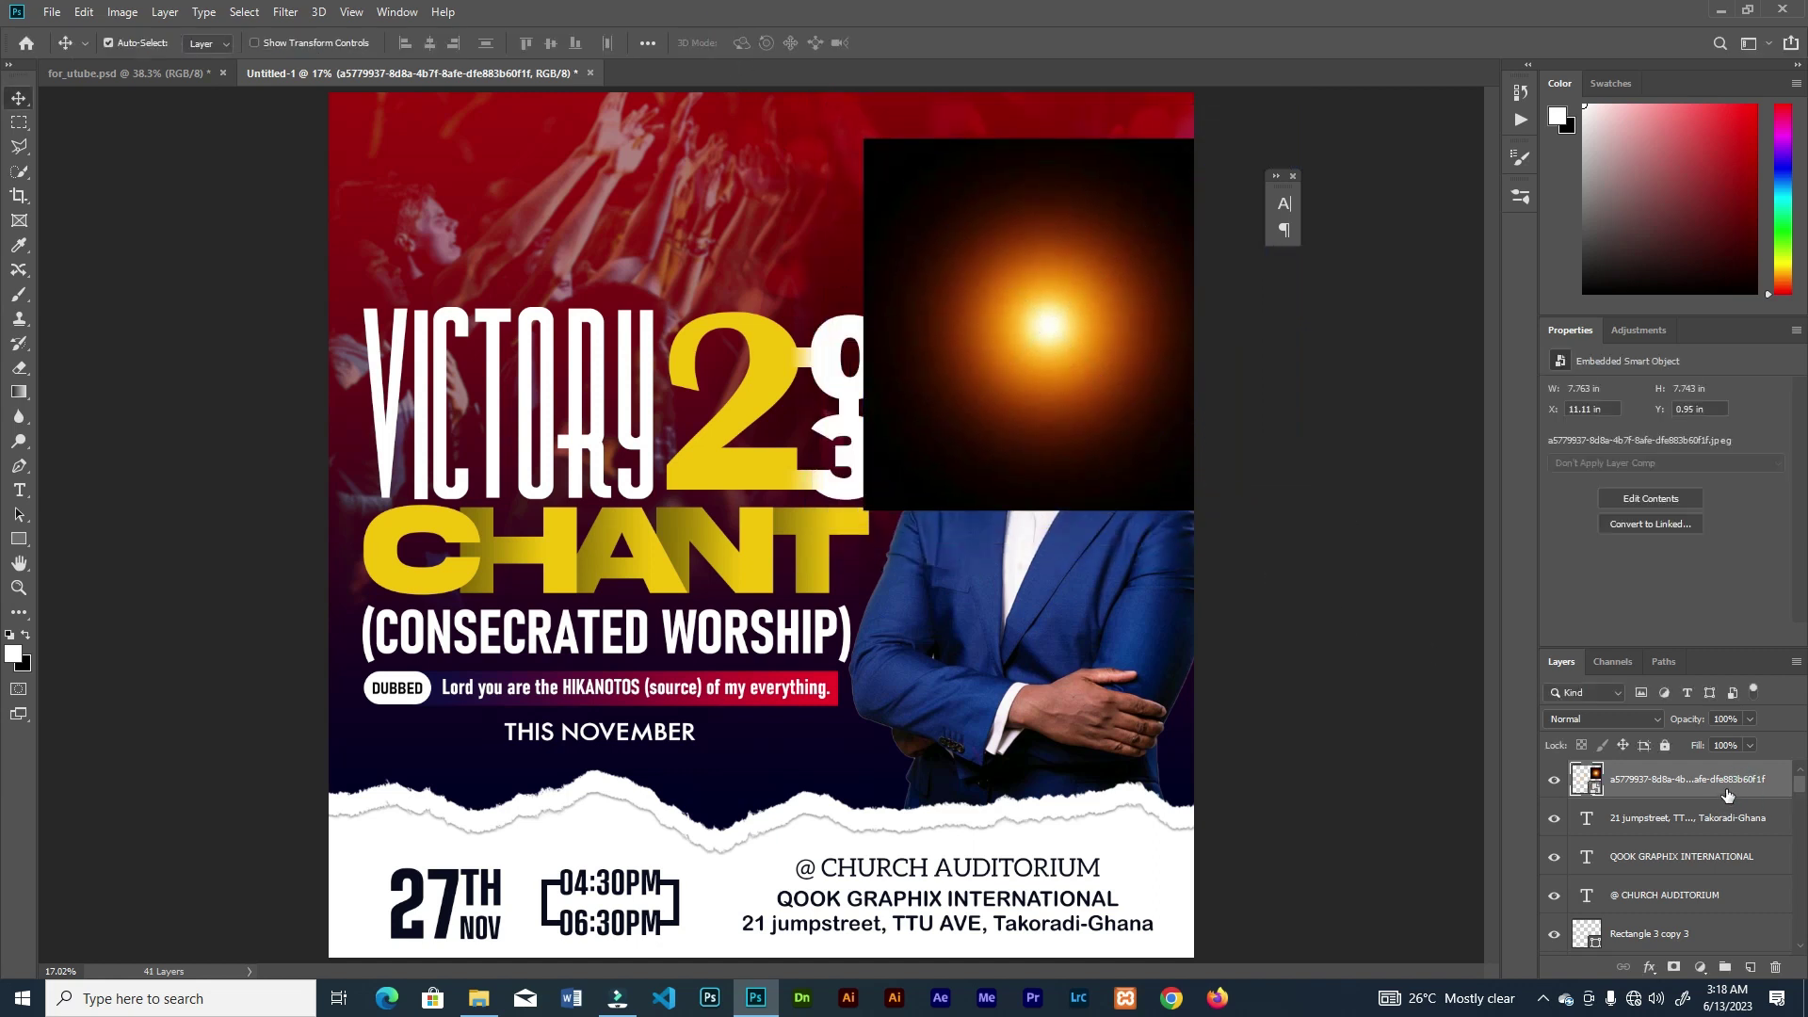
- Move the glow layer behind the man's cutout, blend it with Linear Dodge (Add), and shift it to the ring's upper right edge
{"action": "left_click_drag", "start_coordinate": [1795, 791], "coordinate": [1734, 950]}
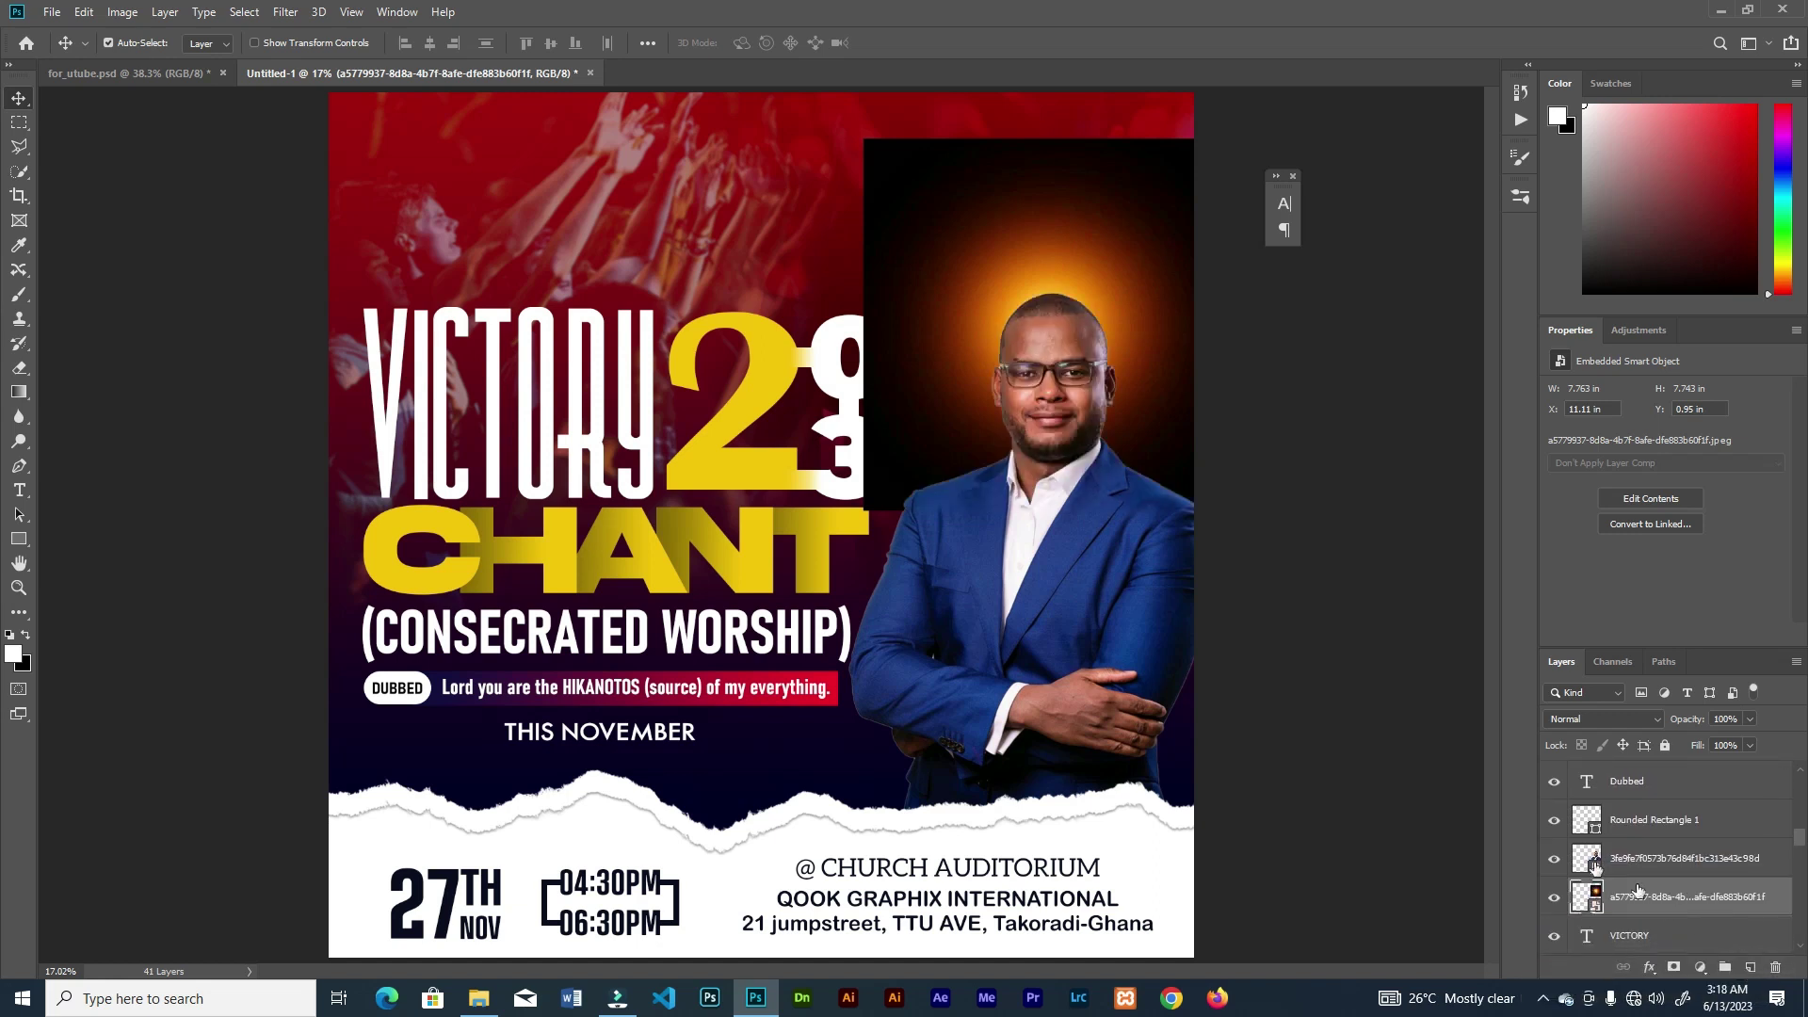
{"action": "left_click", "coordinate": [1624, 720]}
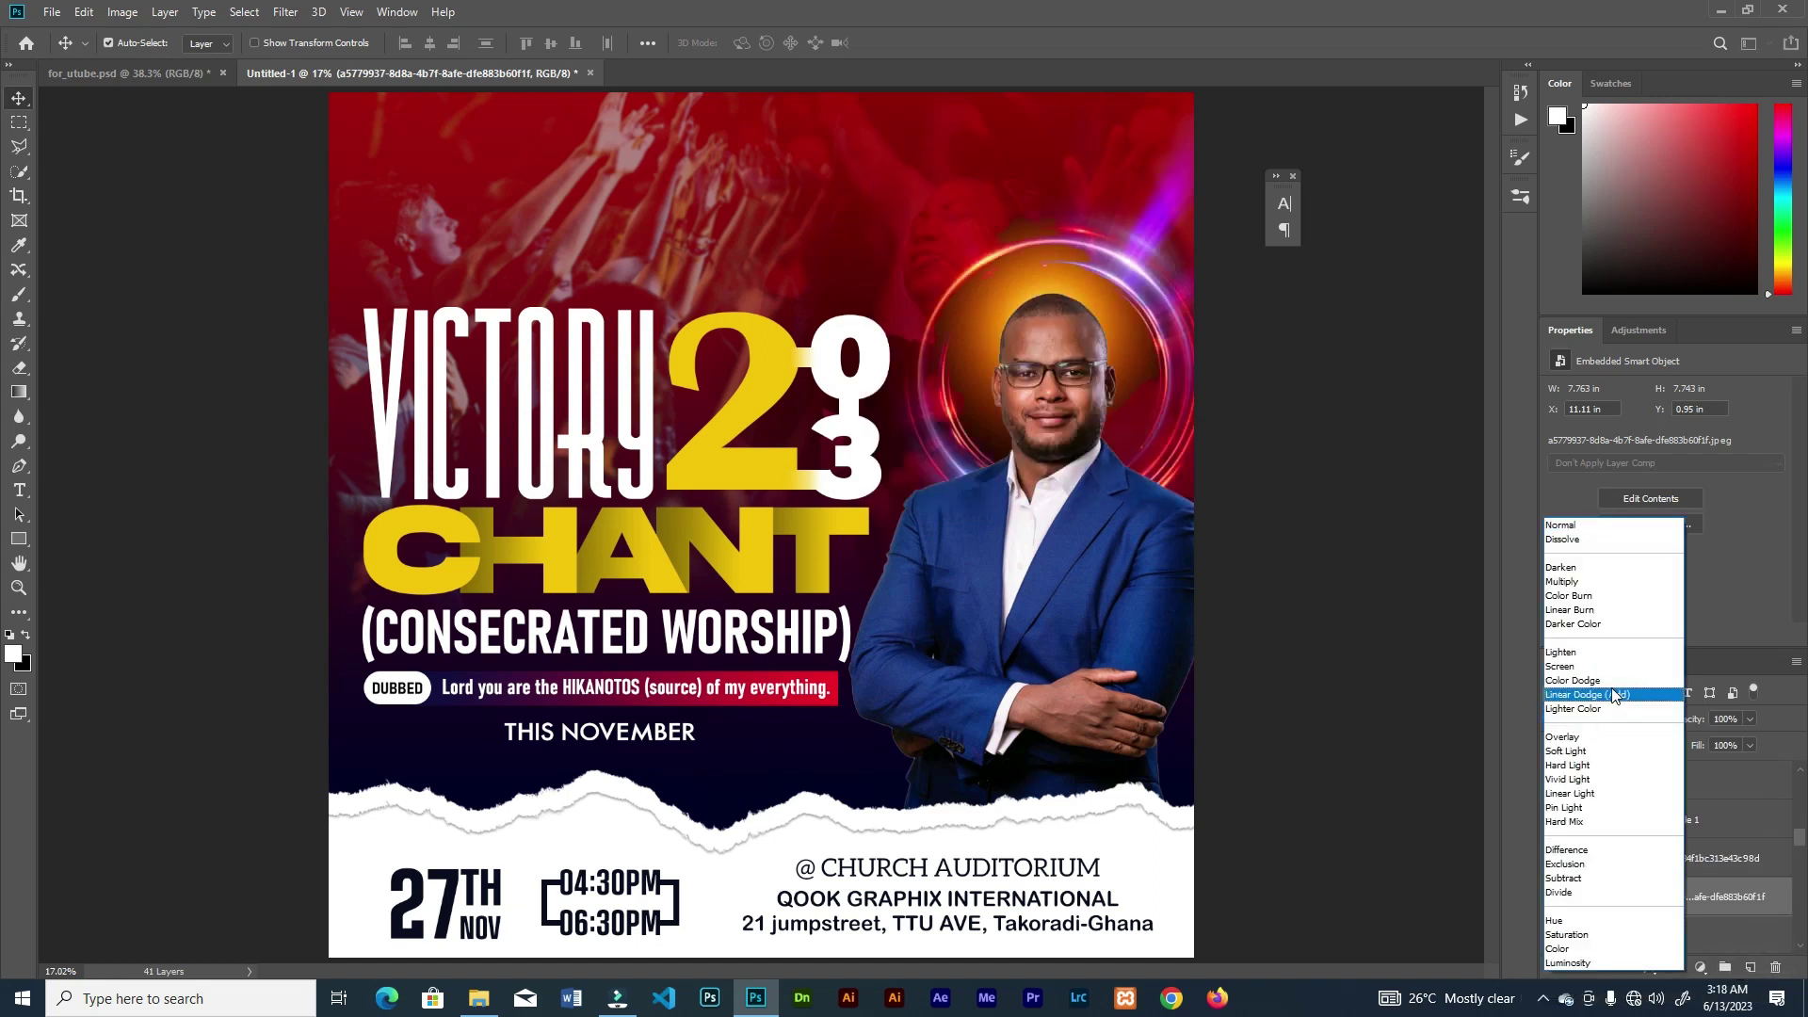
{"action": "left_click", "coordinate": [1610, 693]}
{"action": "left_click_drag", "start_coordinate": [1096, 306], "coordinate": [1162, 270]}
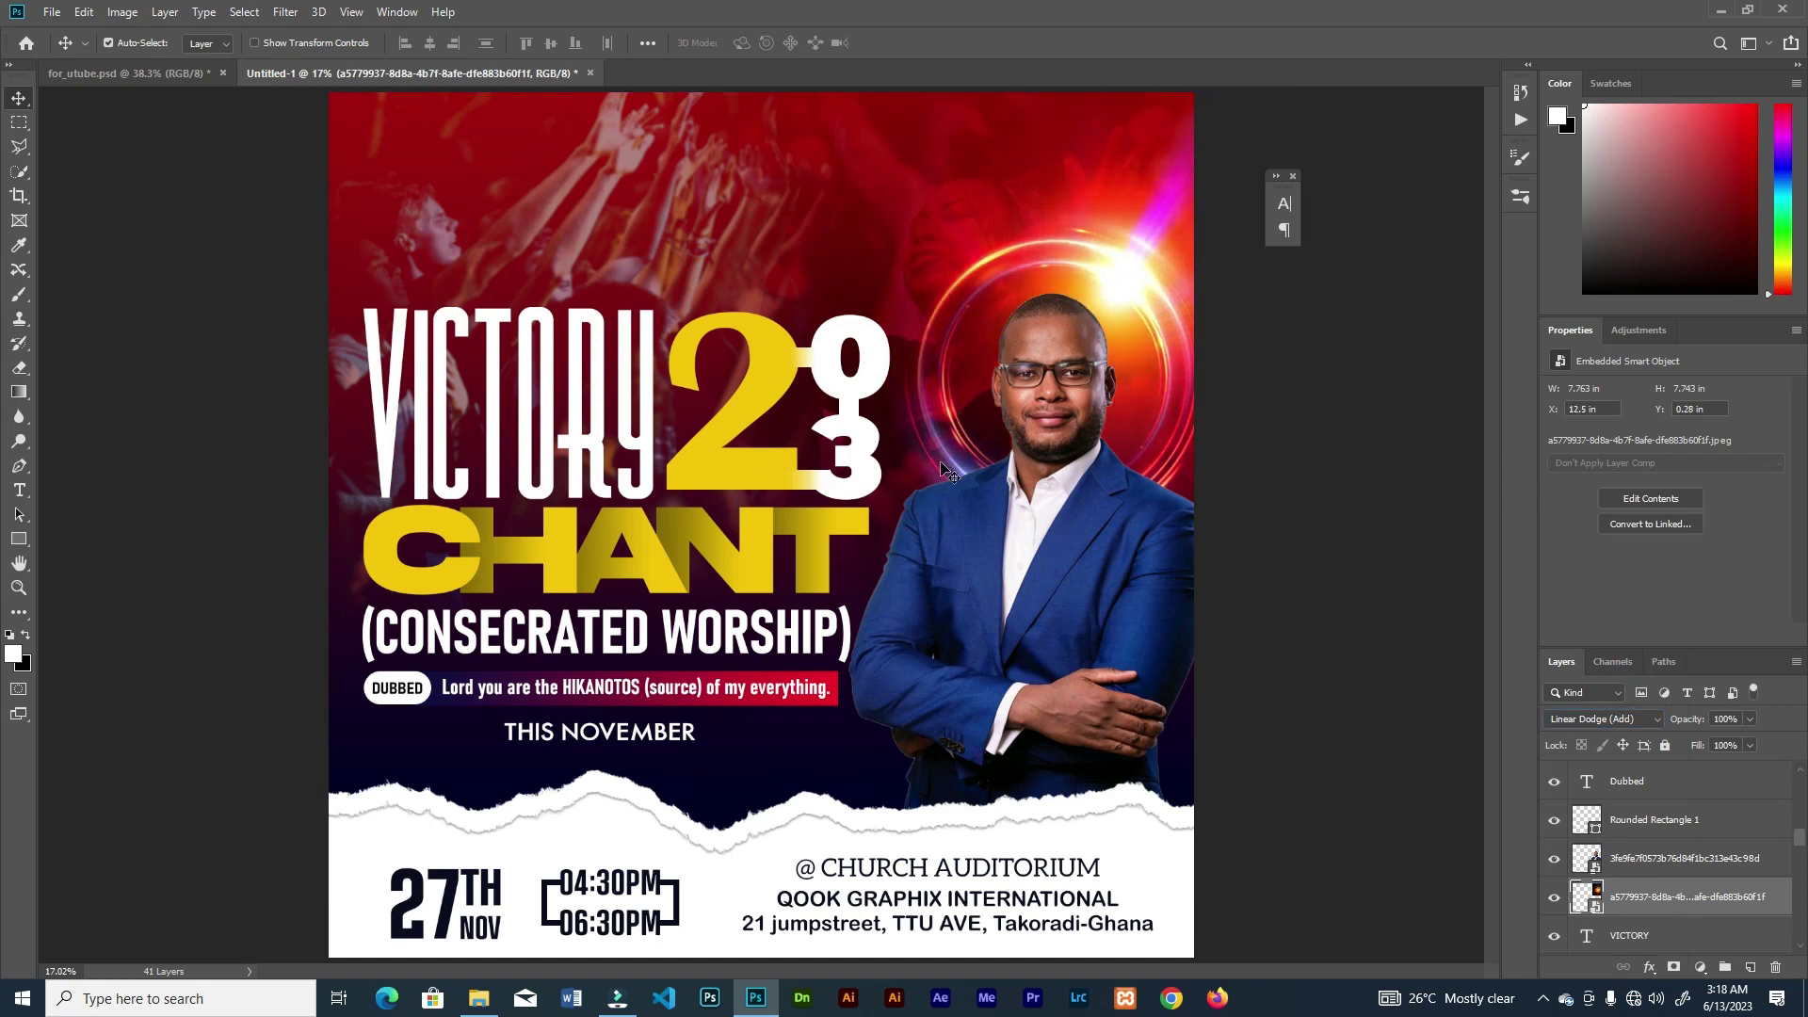
- Enlarge the glow behind the man to about 112% and move its bright centre towards the flyer's right edge
{"action": "key", "text": "ctrl+t"}
{"action": "left_click_drag", "start_coordinate": [923, 483], "coordinate": [865, 543]}
{"action": "left_click_drag", "start_coordinate": [1022, 283], "coordinate": [1104, 284]}
{"action": "left_click_drag", "start_coordinate": [948, 544], "coordinate": [933, 560]}
{"action": "left_click_drag", "start_coordinate": [1070, 366], "coordinate": [1083, 354]}
{"action": "left_click_drag", "start_coordinate": [947, 549], "coordinate": [944, 555]}
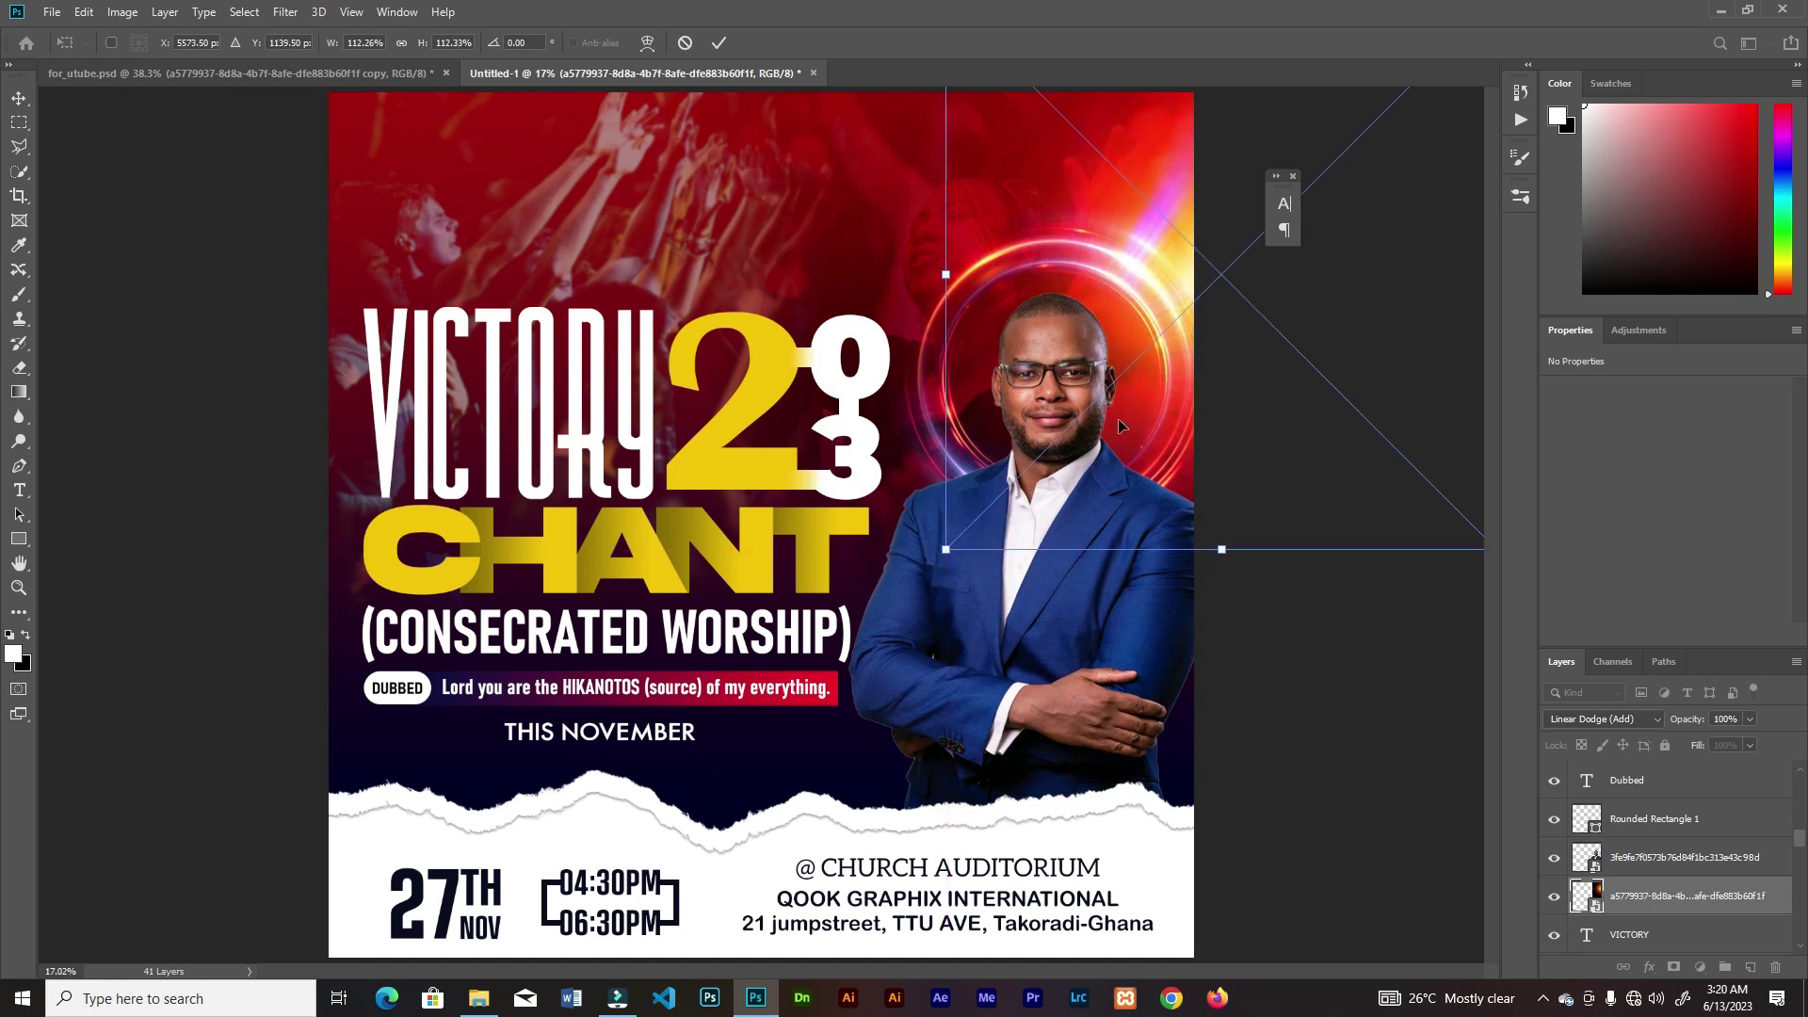
{"action": "key", "text": "Return"}
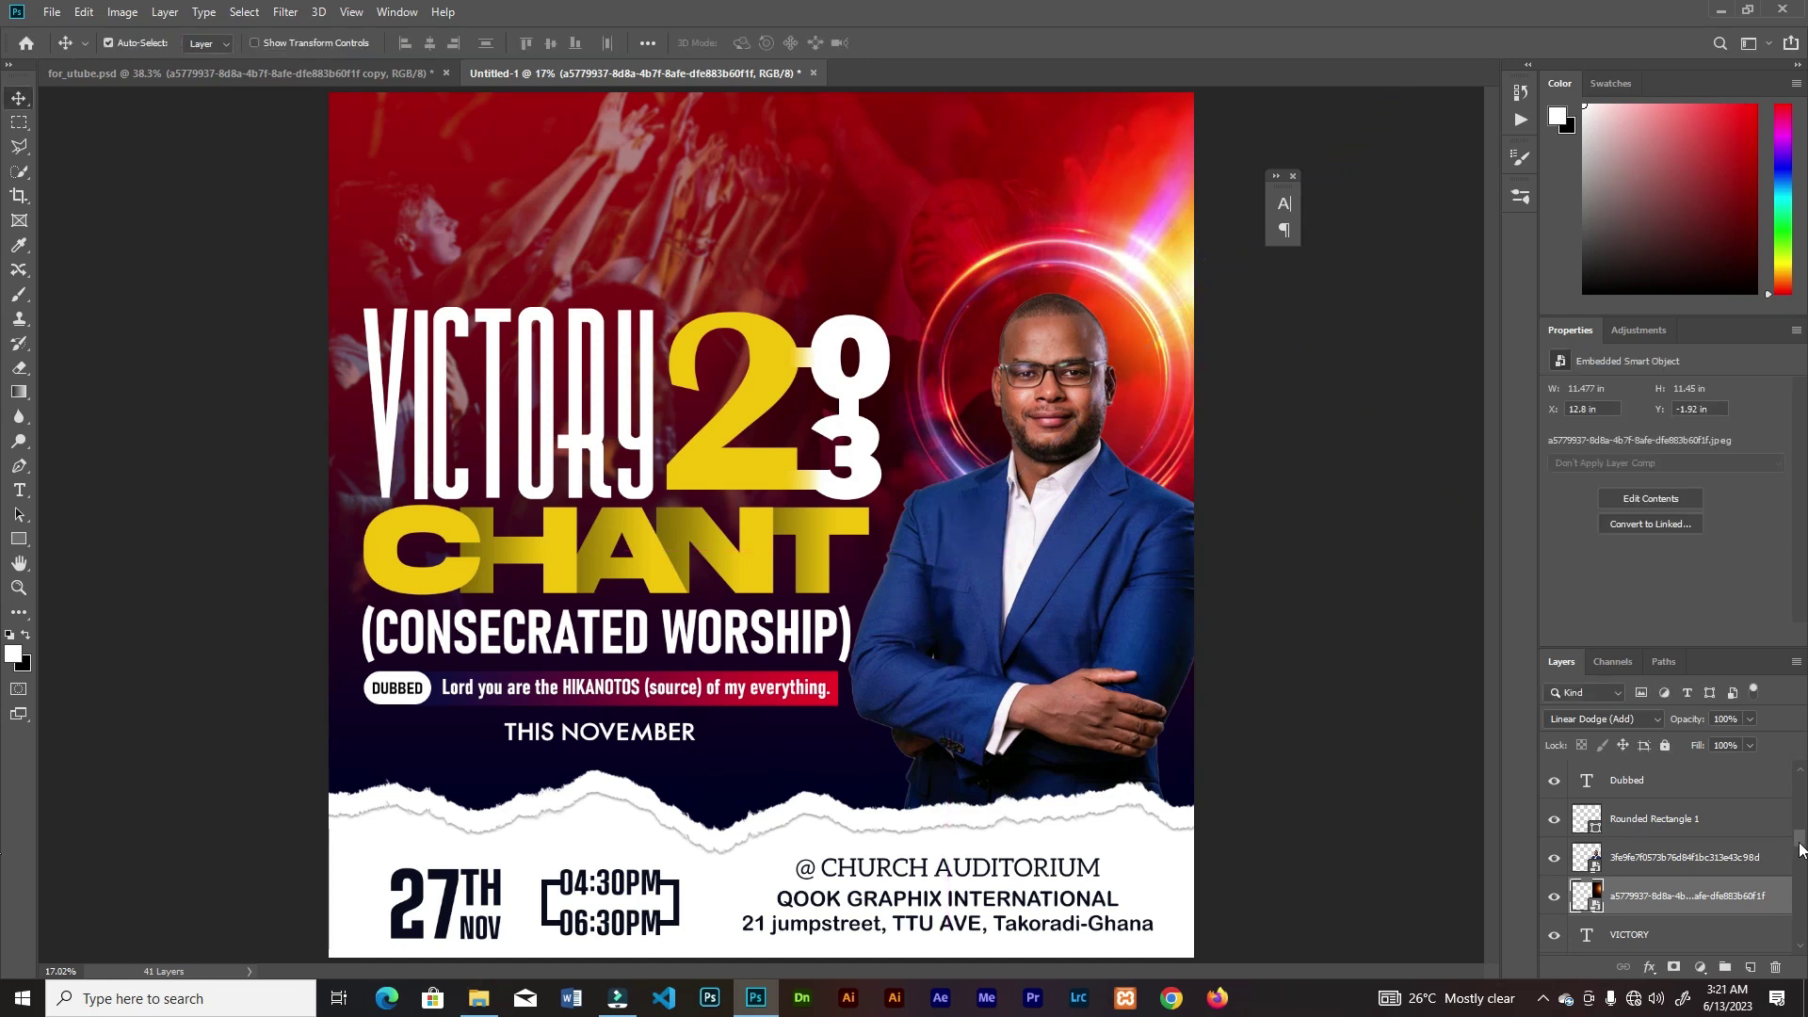
- Place the orange glow image again above the top text layer and set its blend mode to Linear Dodge (Add)
{"action": "left_click_drag", "start_coordinate": [1800, 844], "coordinate": [1794, 781]}
{"action": "left_click", "coordinate": [1776, 781]}
{"action": "left_click", "coordinate": [480, 996]}
{"action": "left_click_drag", "start_coordinate": [615, 140], "coordinate": [875, 401]}
{"action": "left_click", "coordinate": [1589, 723]}
{"action": "left_click", "coordinate": [1598, 698]}
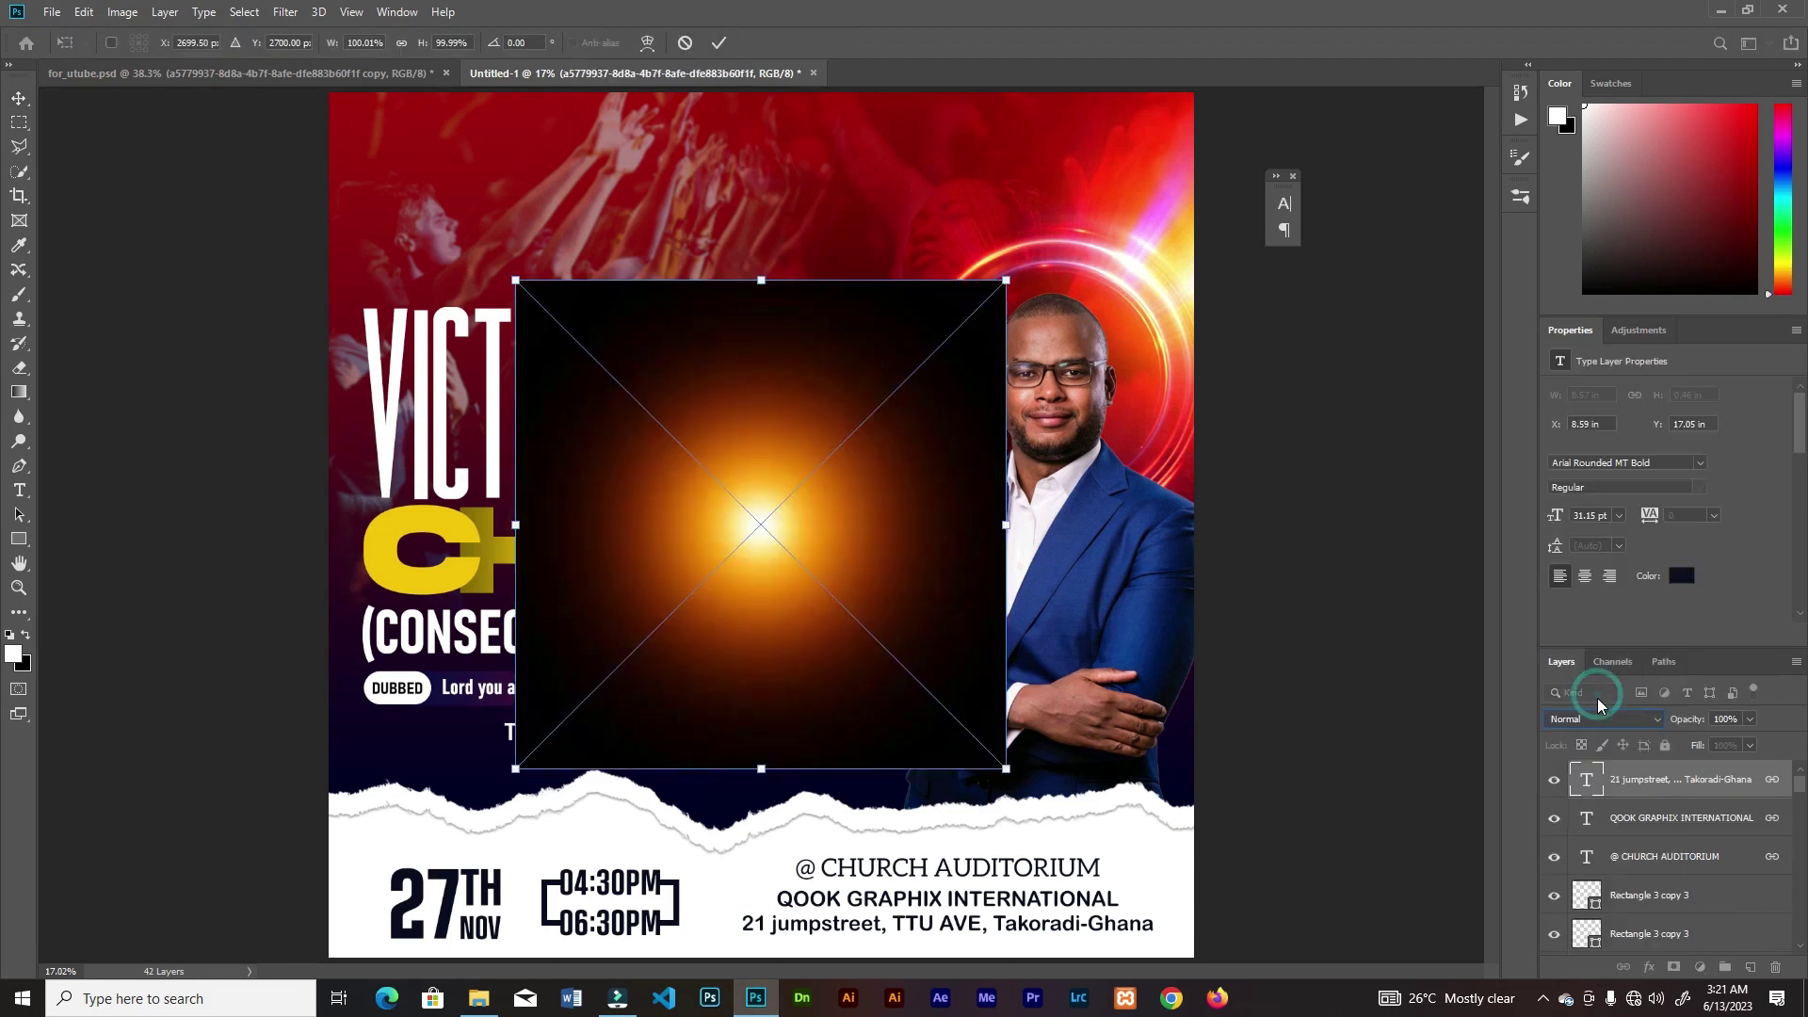
- Flatten the glow into a light streak of about 14.3 × 1 in and position it along the base of "CHANT"
{"action": "mouse_move", "coordinate": [1007, 281]}
{"action": "left_mouse_down"}
{"action": "mouse_move", "coordinate": [1055, 379]}
{"action": "mouse_move", "coordinate": [1064, 495]}
{"action": "mouse_move", "coordinate": [1155, 525]}
{"action": "mouse_move", "coordinate": [1137, 524]}
{"action": "mouse_move", "coordinate": [1136, 497]}
{"action": "left_mouse_up"}
{"action": "left_click_drag", "start_coordinate": [740, 534], "coordinate": [595, 619]}
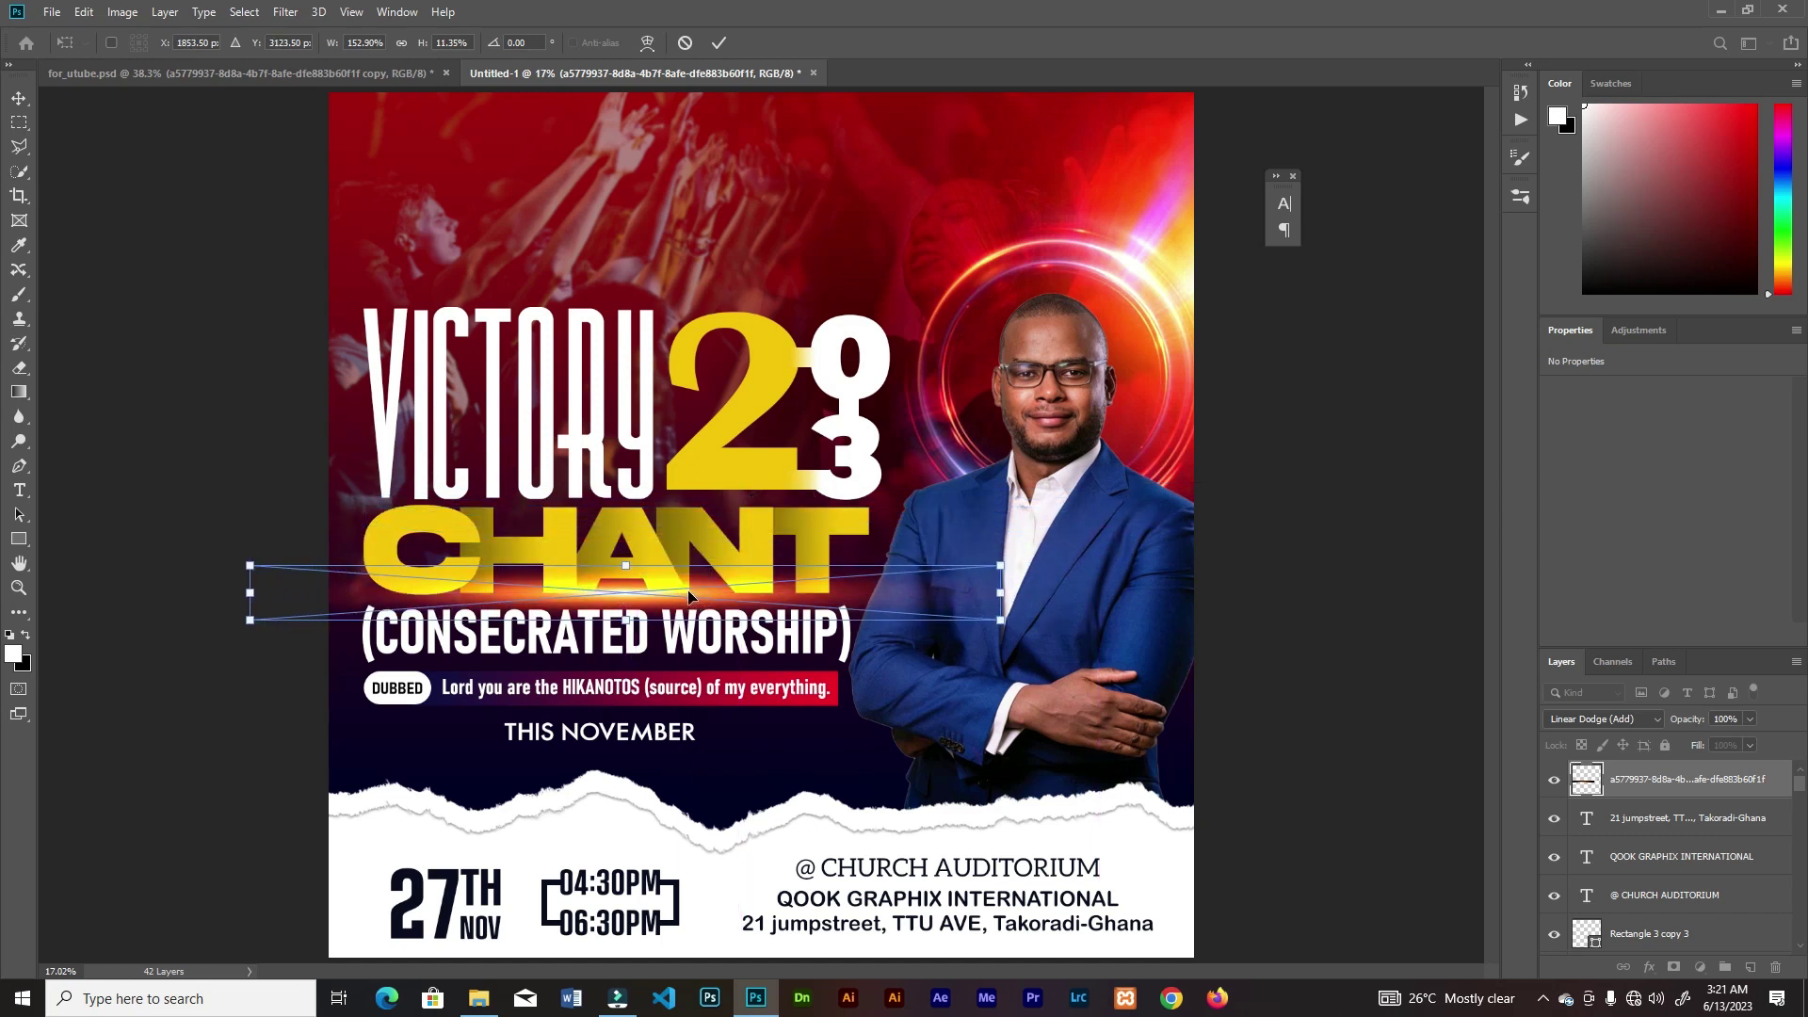
{"action": "left_click_drag", "start_coordinate": [1001, 566], "coordinate": [1004, 572]}
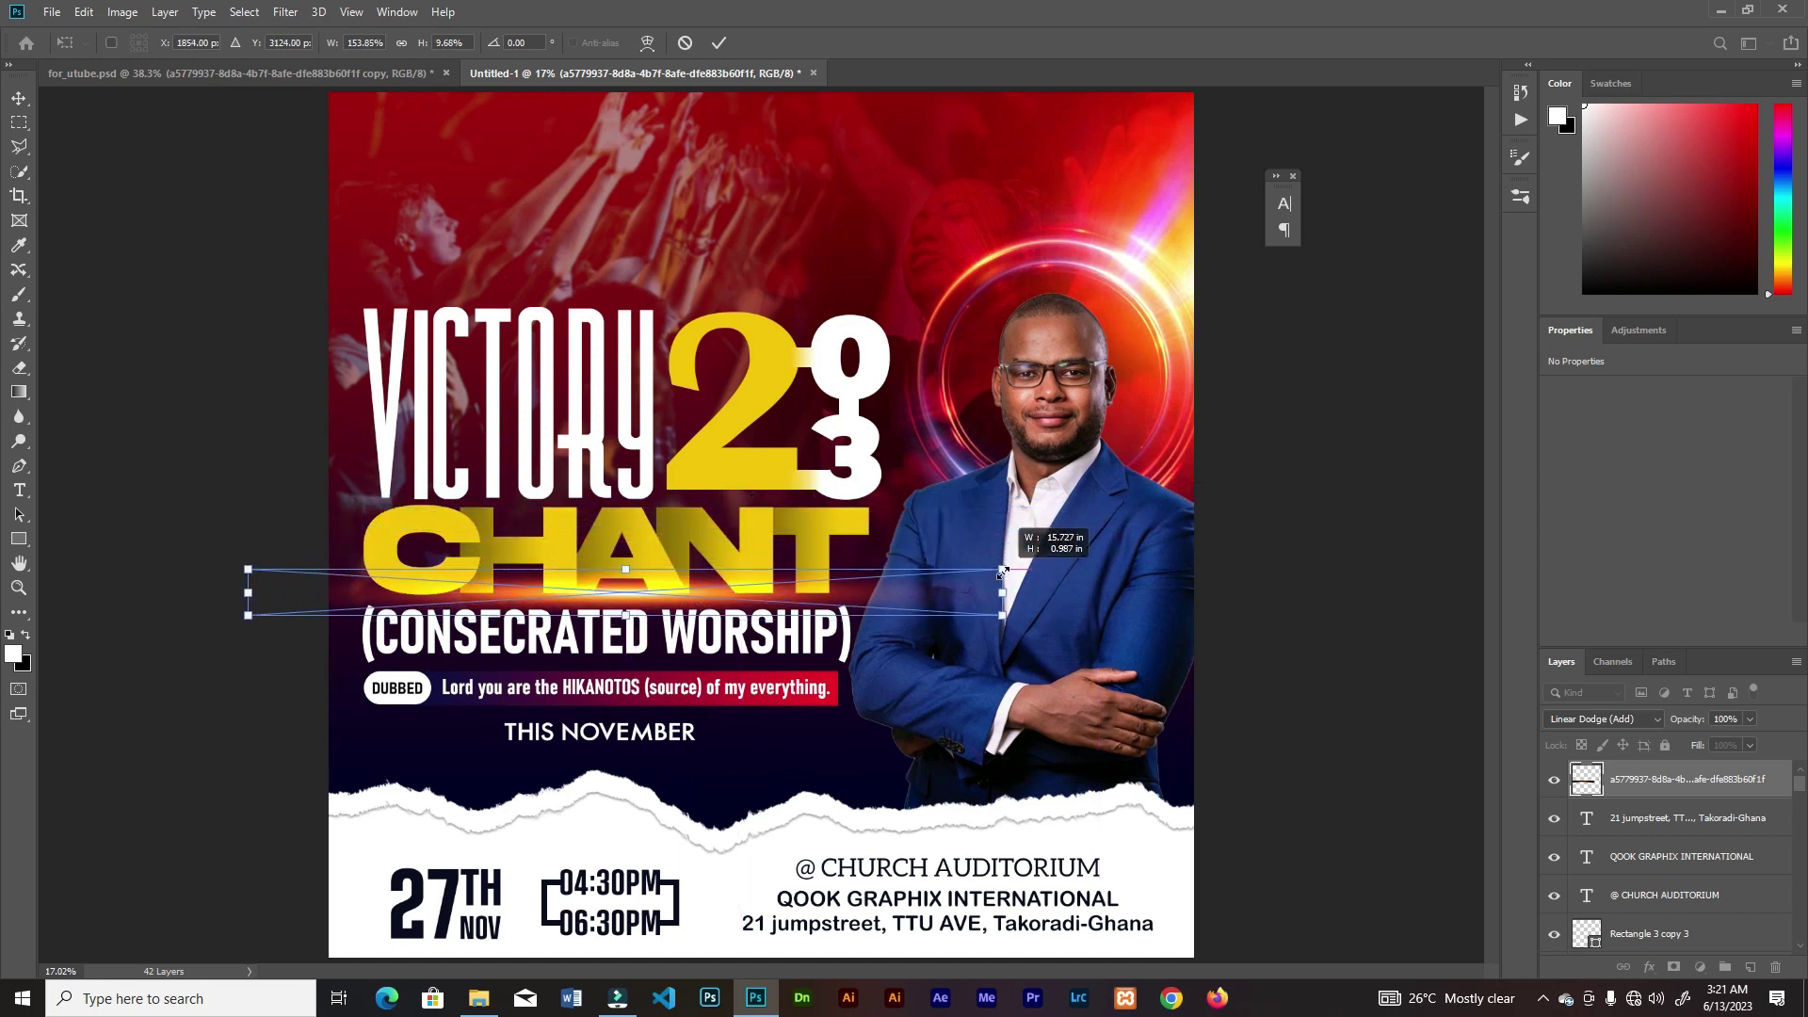
{"action": "left_click_drag", "start_coordinate": [711, 592], "coordinate": [694, 591]}
{"action": "left_click_drag", "start_coordinate": [992, 588], "coordinate": [961, 589]}
{"action": "key", "text": "Return"}
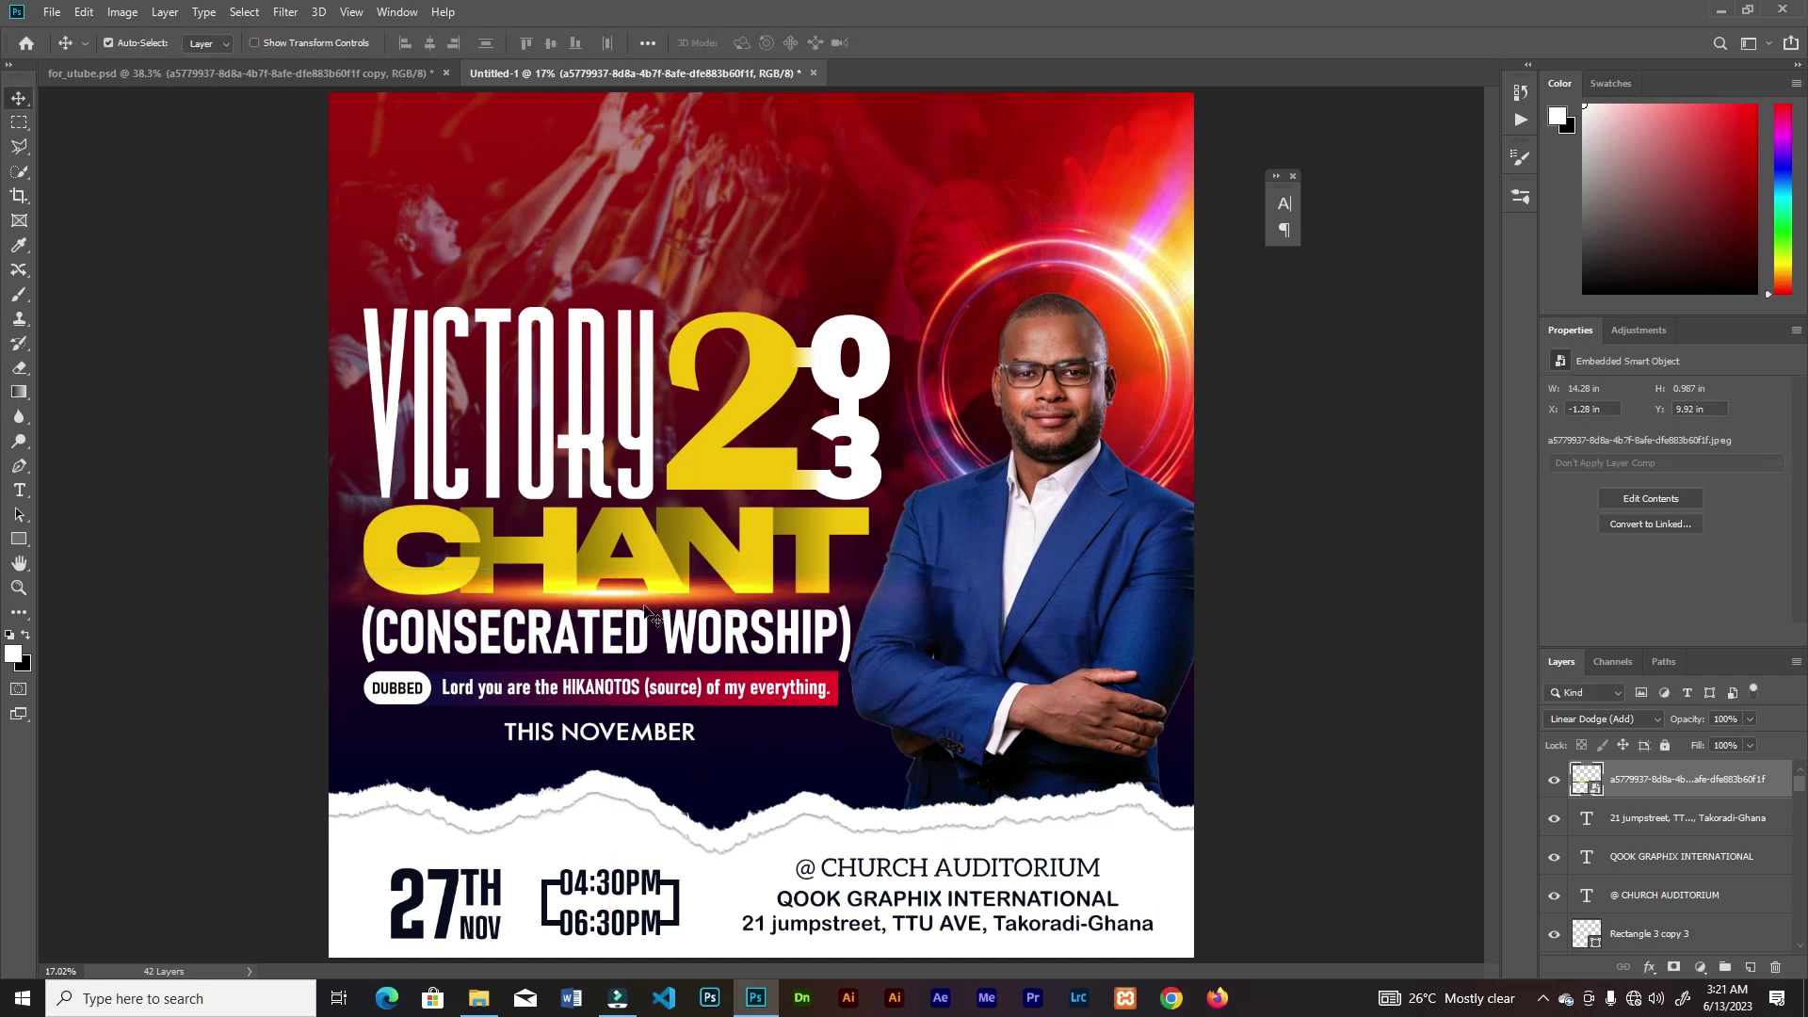
- Place another glow image as a thin streak, about 8 × 0.3 in, below "THIS NOVEMBER" and blend it with Linear Dodge (Add)
{"action": "left_click", "coordinate": [479, 998]}
{"action": "left_click_drag", "start_coordinate": [626, 141], "coordinate": [953, 516]}
{"action": "left_click", "coordinate": [720, 43]}
{"action": "left_click_drag", "start_coordinate": [789, 528], "coordinate": [600, 810]}
{"action": "left_click", "coordinate": [1601, 718]}
{"action": "left_click", "coordinate": [1601, 694]}
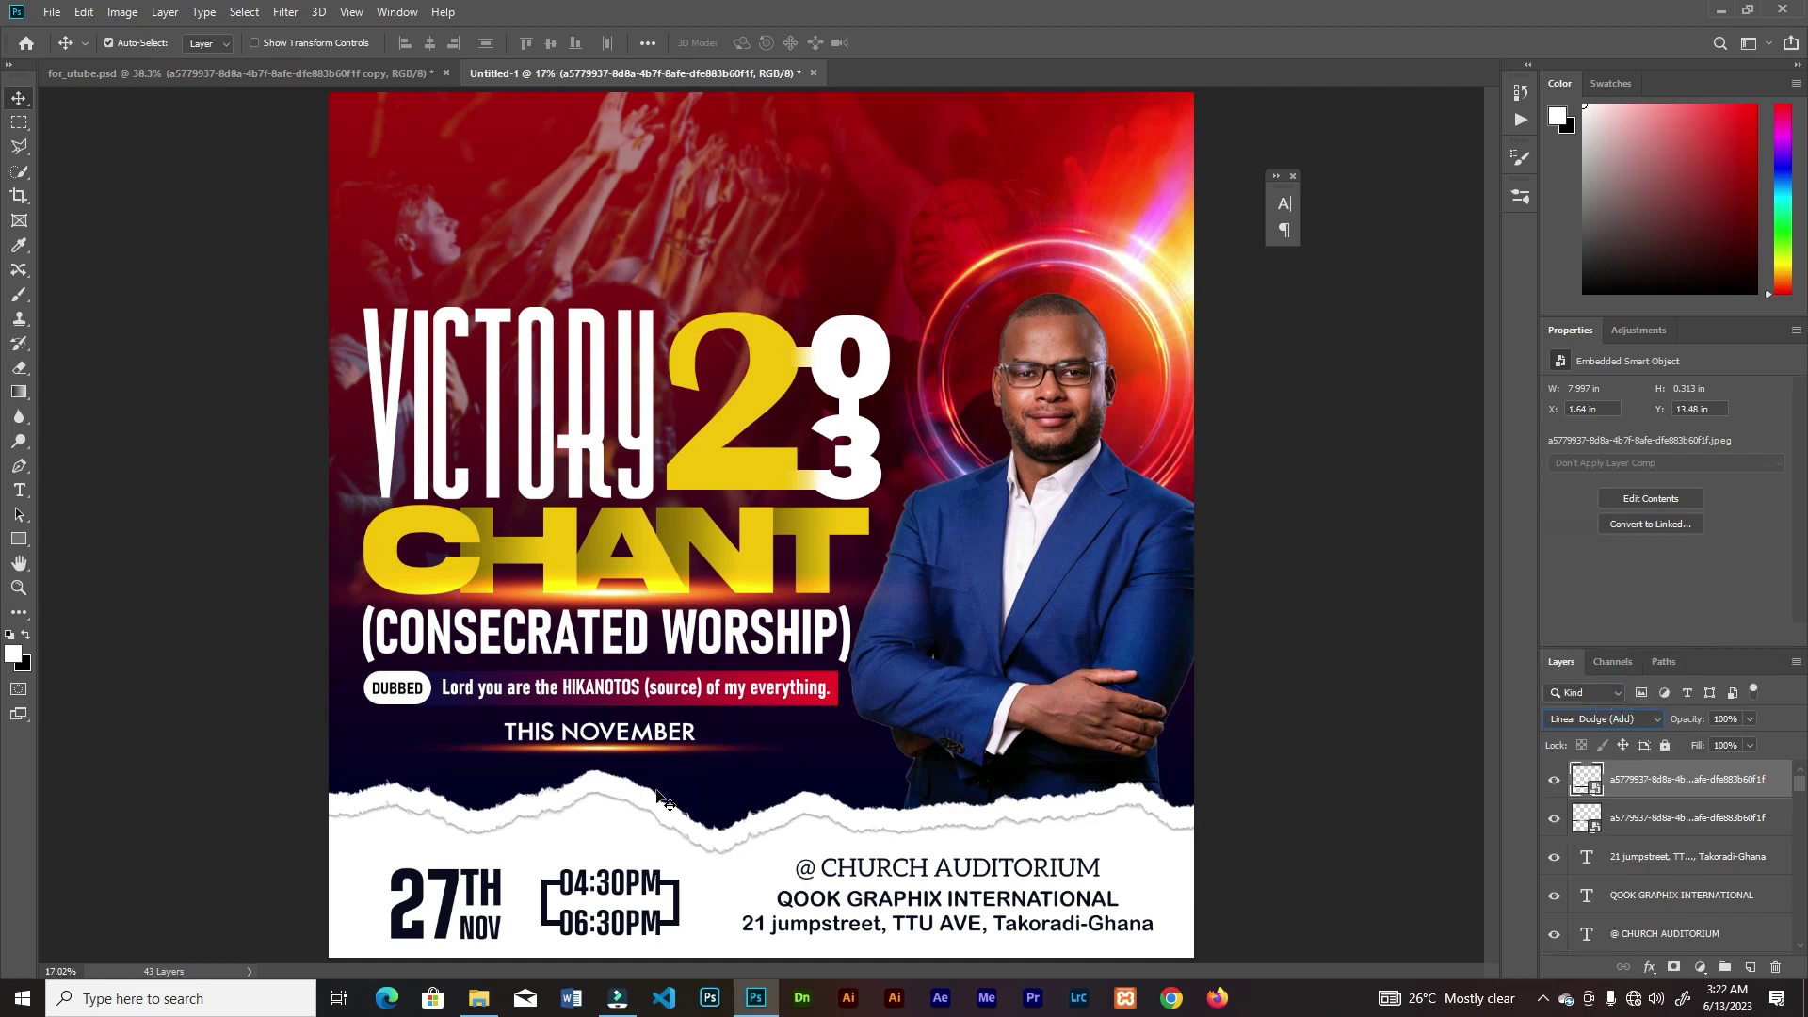
- Shrink the thin streak to about 4.8 × 0.14 in and move it directly under "THIS NOVEMBER" as an underline
{"action": "scroll", "coordinate": [662, 798], "scroll_direction": "up", "scroll_amount": 3}
{"action": "key", "text": "ctrl+t"}
{"action": "left_click_drag", "start_coordinate": [960, 743], "coordinate": [906, 738]}
{"action": "left_click_drag", "start_coordinate": [623, 748], "coordinate": [623, 741]}
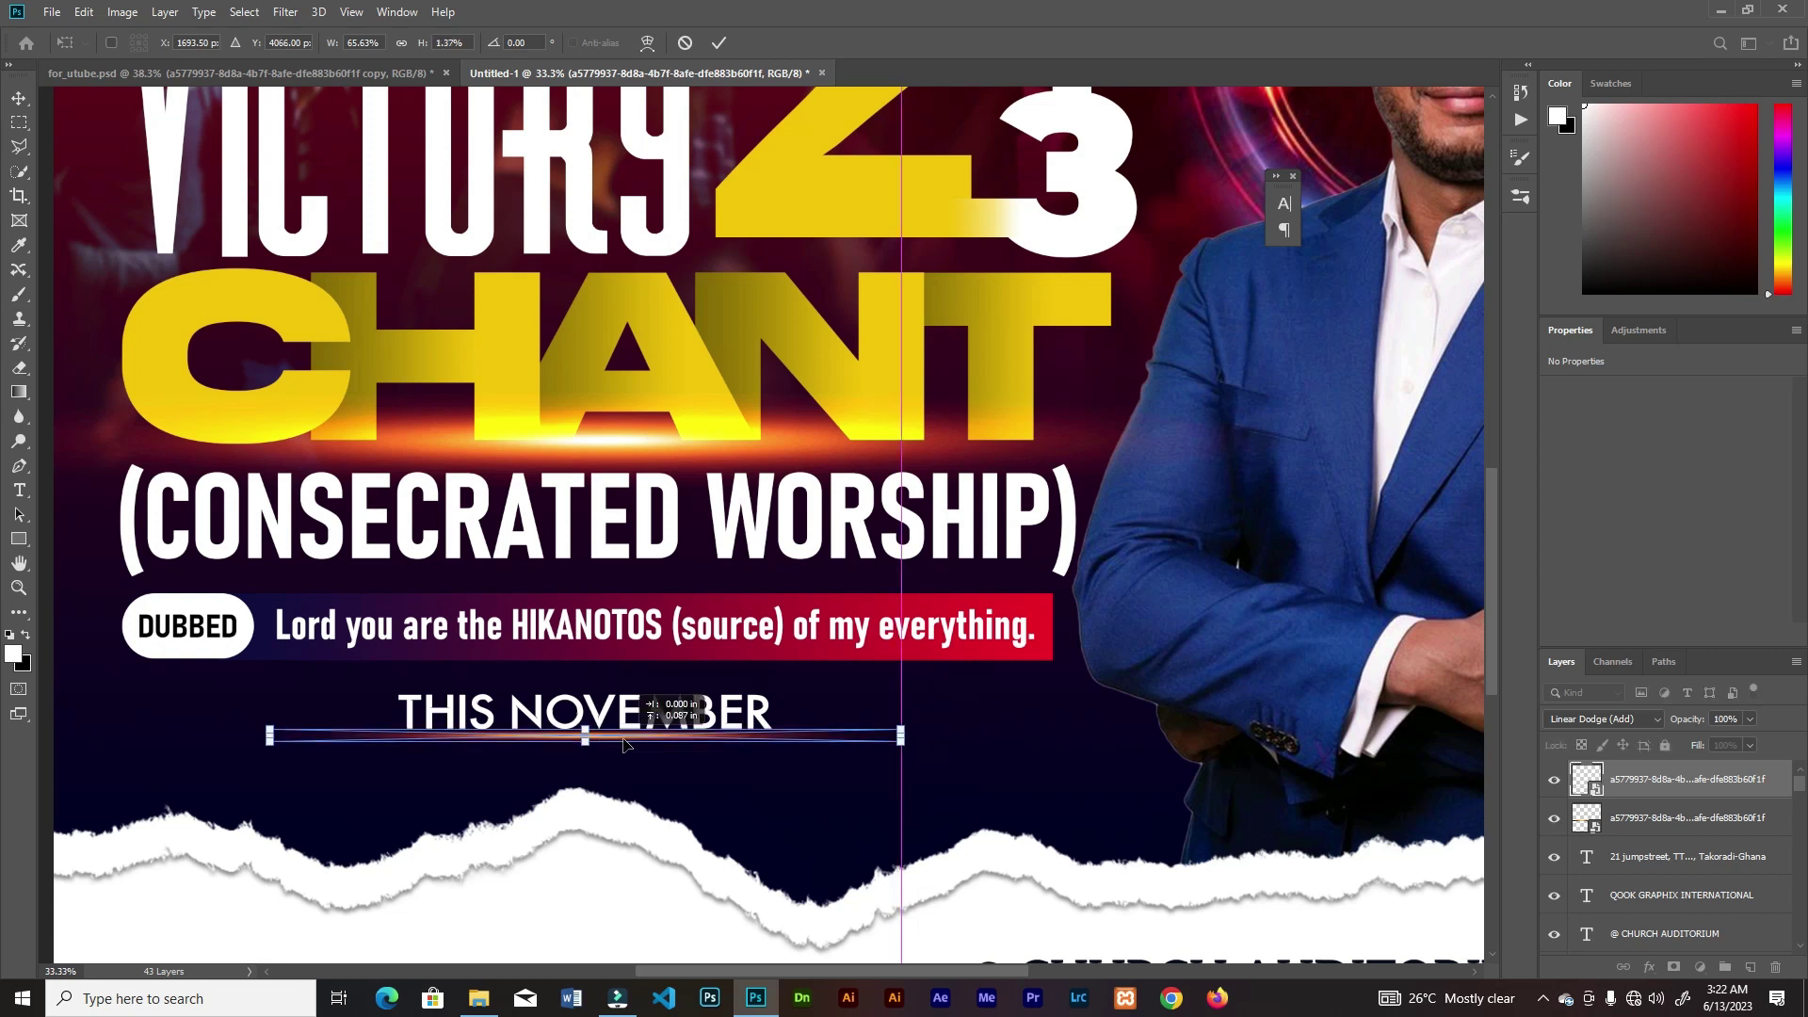
{"action": "left_click_drag", "start_coordinate": [901, 733], "coordinate": [821, 734]}
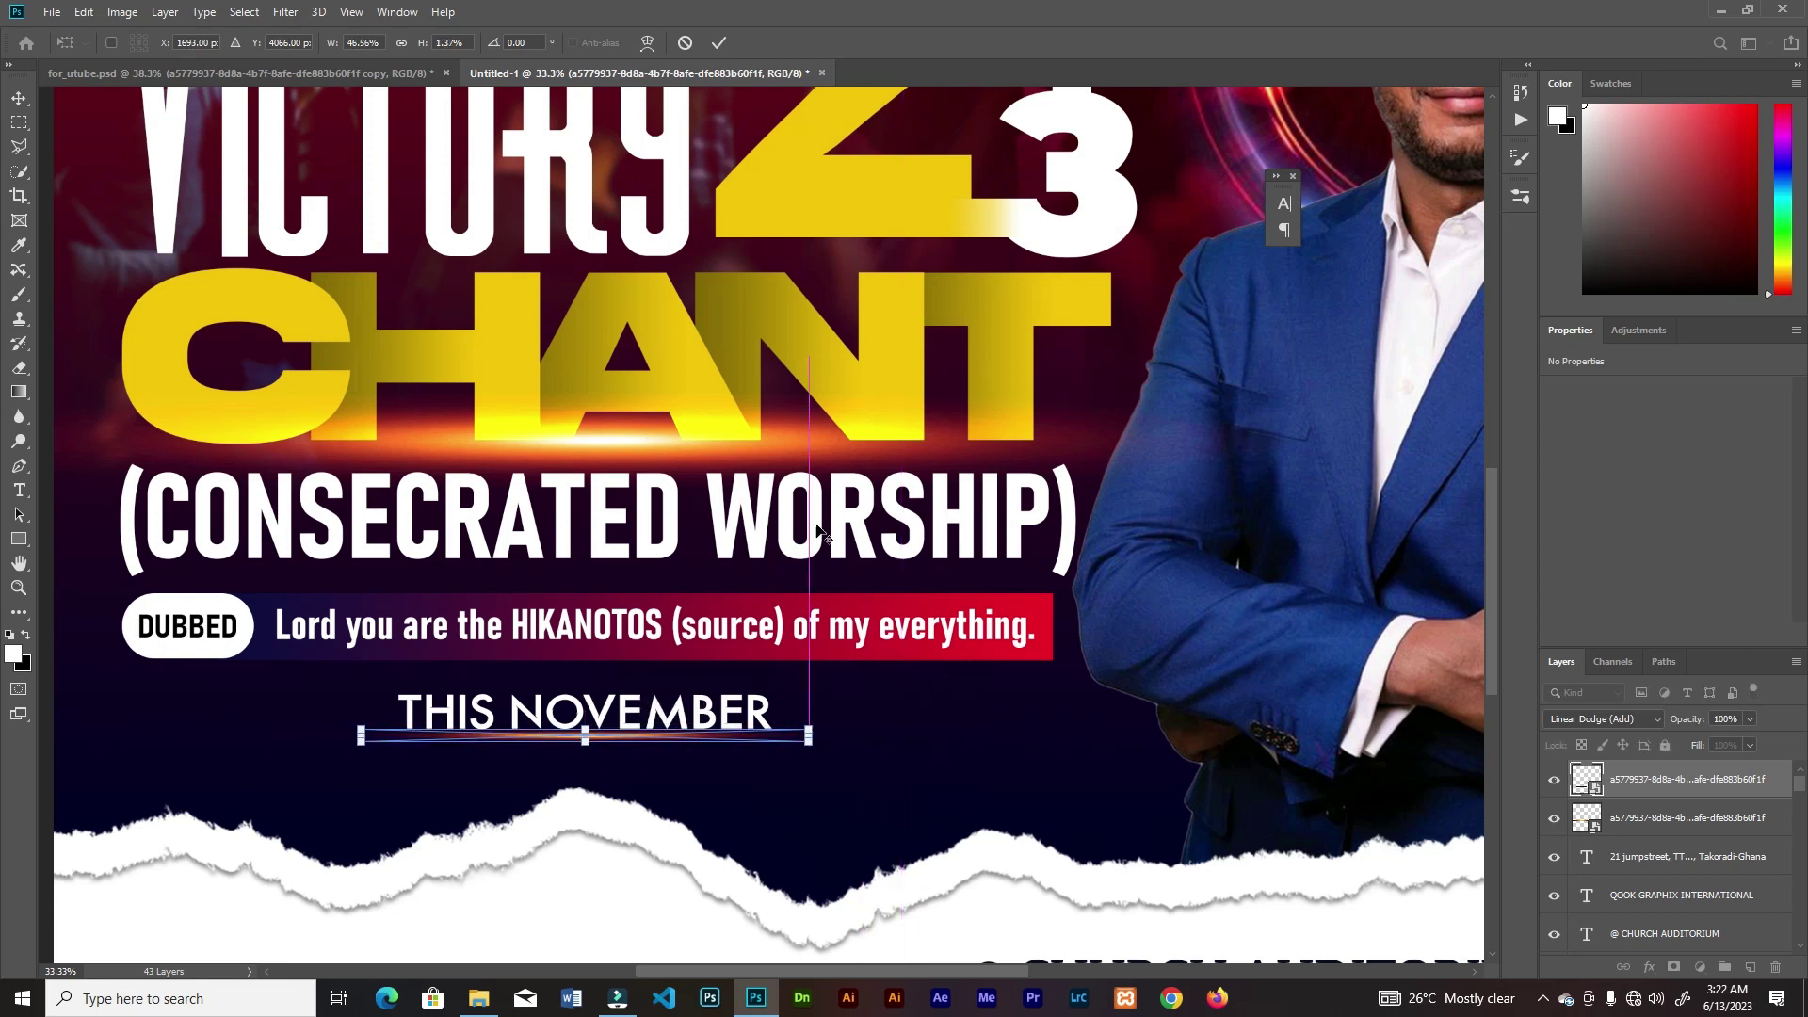
{"action": "key", "text": "Return"}
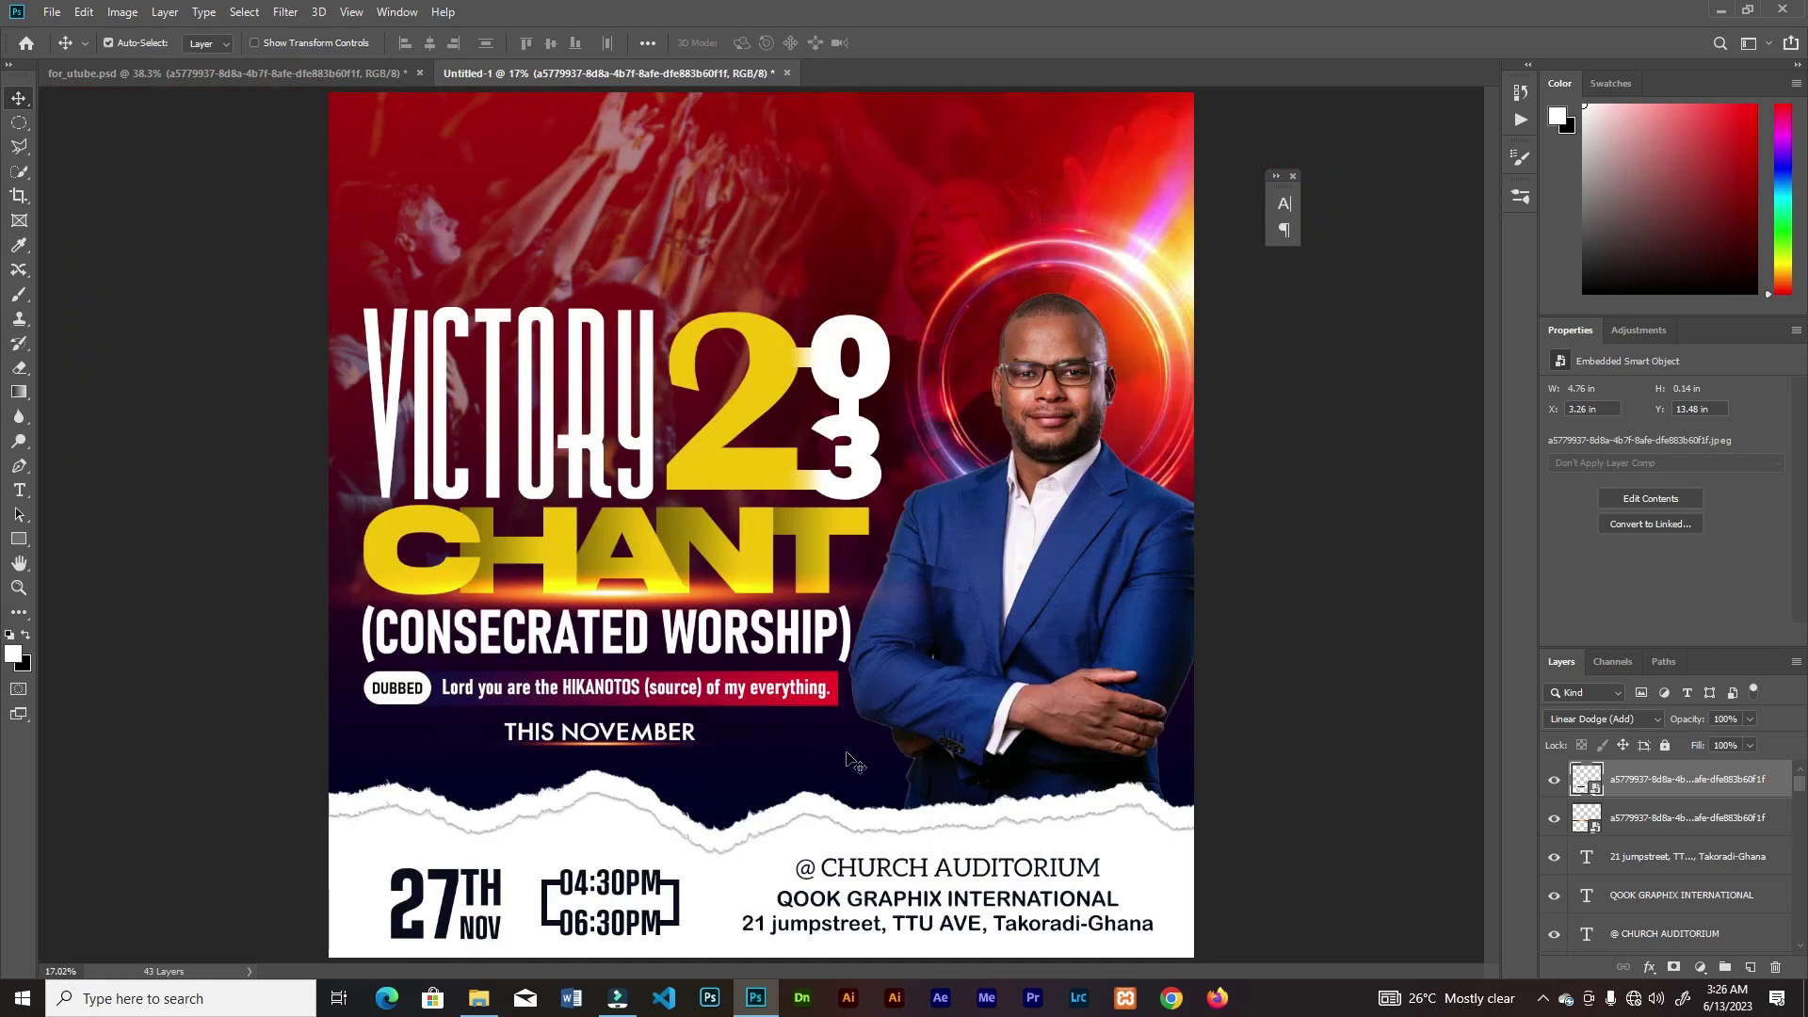
- Compare the flyer with the noise-textured Color Fill 1 layer hidden and shown, and open that layer's smart object contents
{"action": "left_click", "coordinate": [905, 256]}
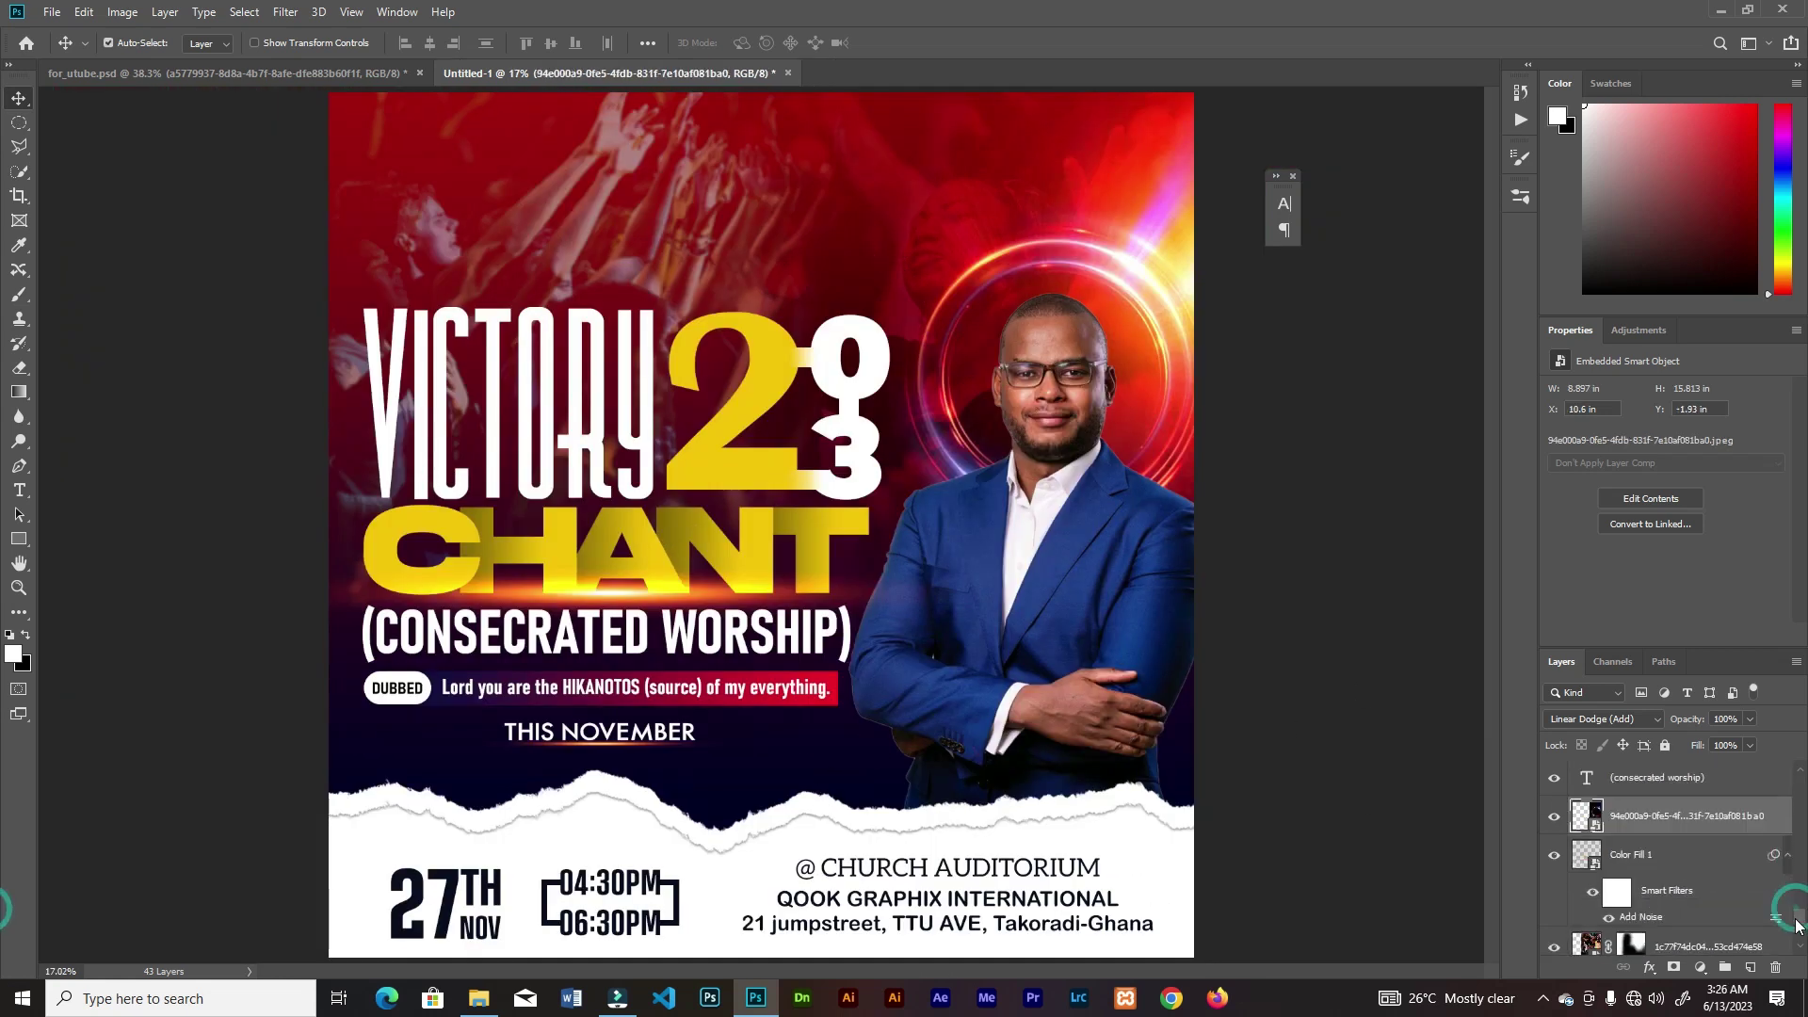
{"action": "scroll", "coordinate": [1798, 913], "scroll_direction": "down", "scroll_amount": 3}
{"action": "left_click", "coordinate": [1638, 845]}
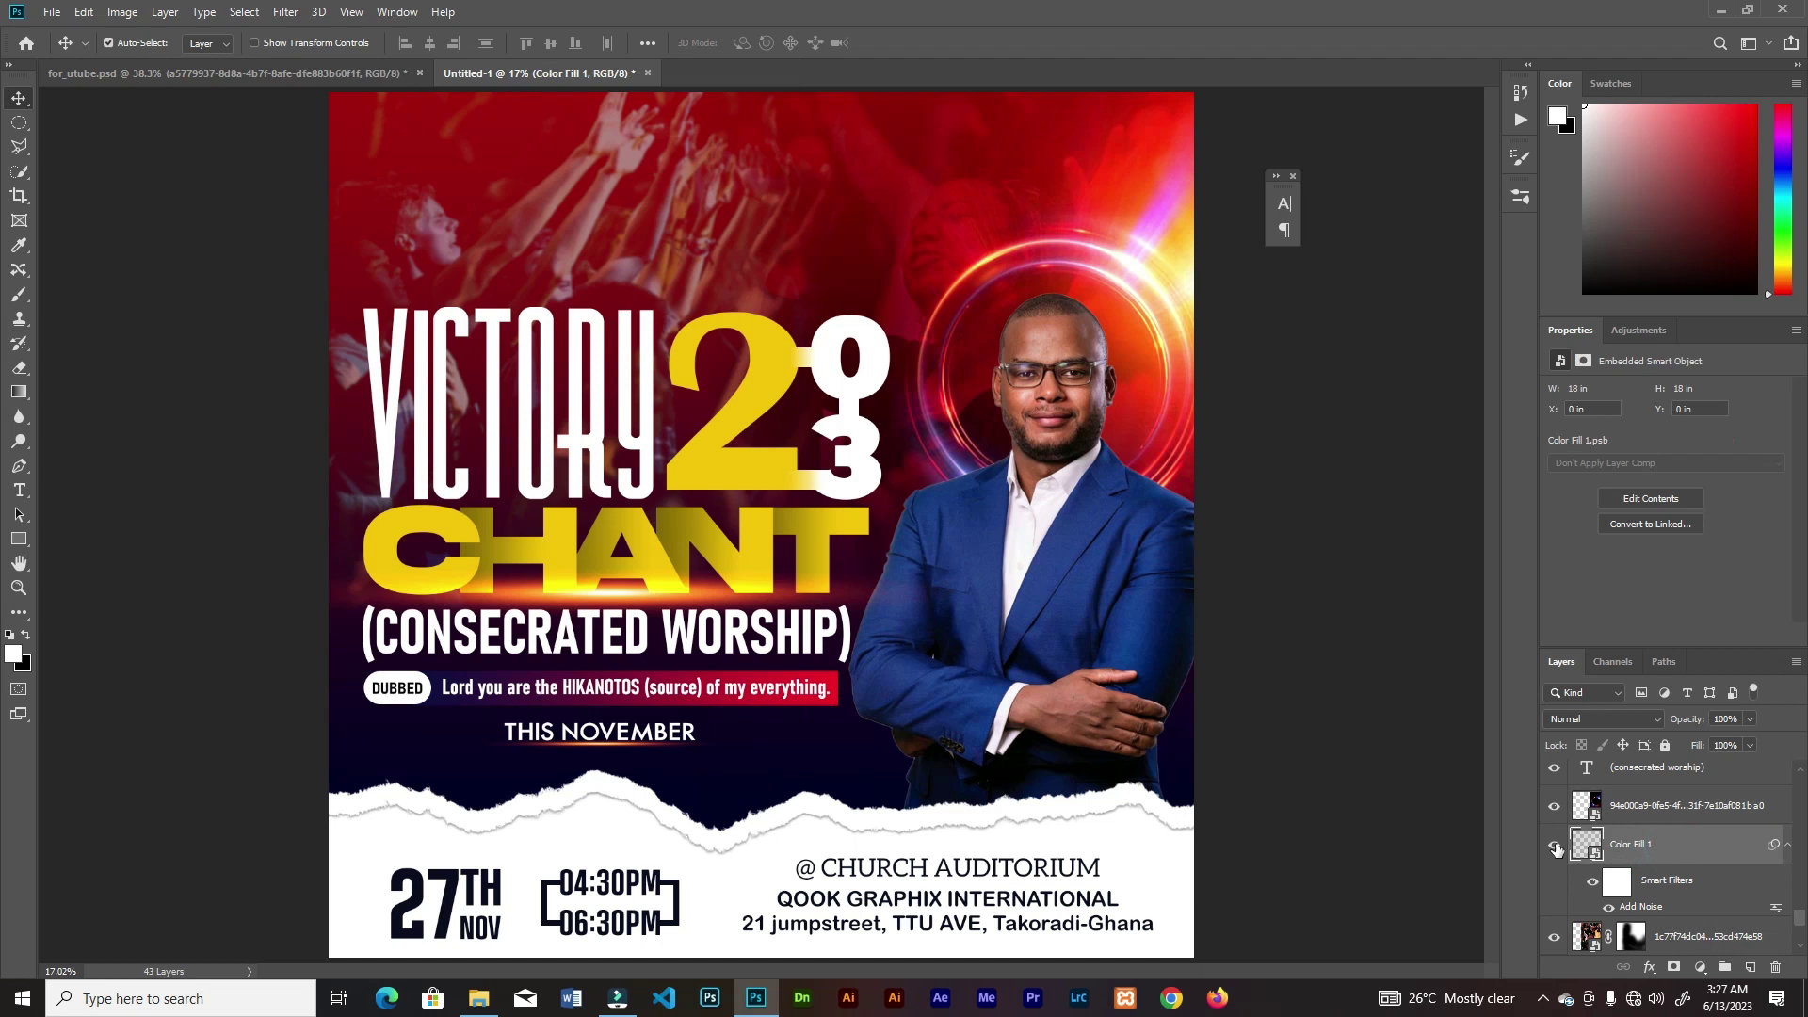
{"action": "left_click", "coordinate": [1554, 844]}
{"action": "left_click", "coordinate": [1554, 846]}
{"action": "left_click", "coordinate": [1554, 847]}
{"action": "left_click", "coordinate": [1555, 847]}
{"action": "double_click", "coordinate": [1585, 842]}
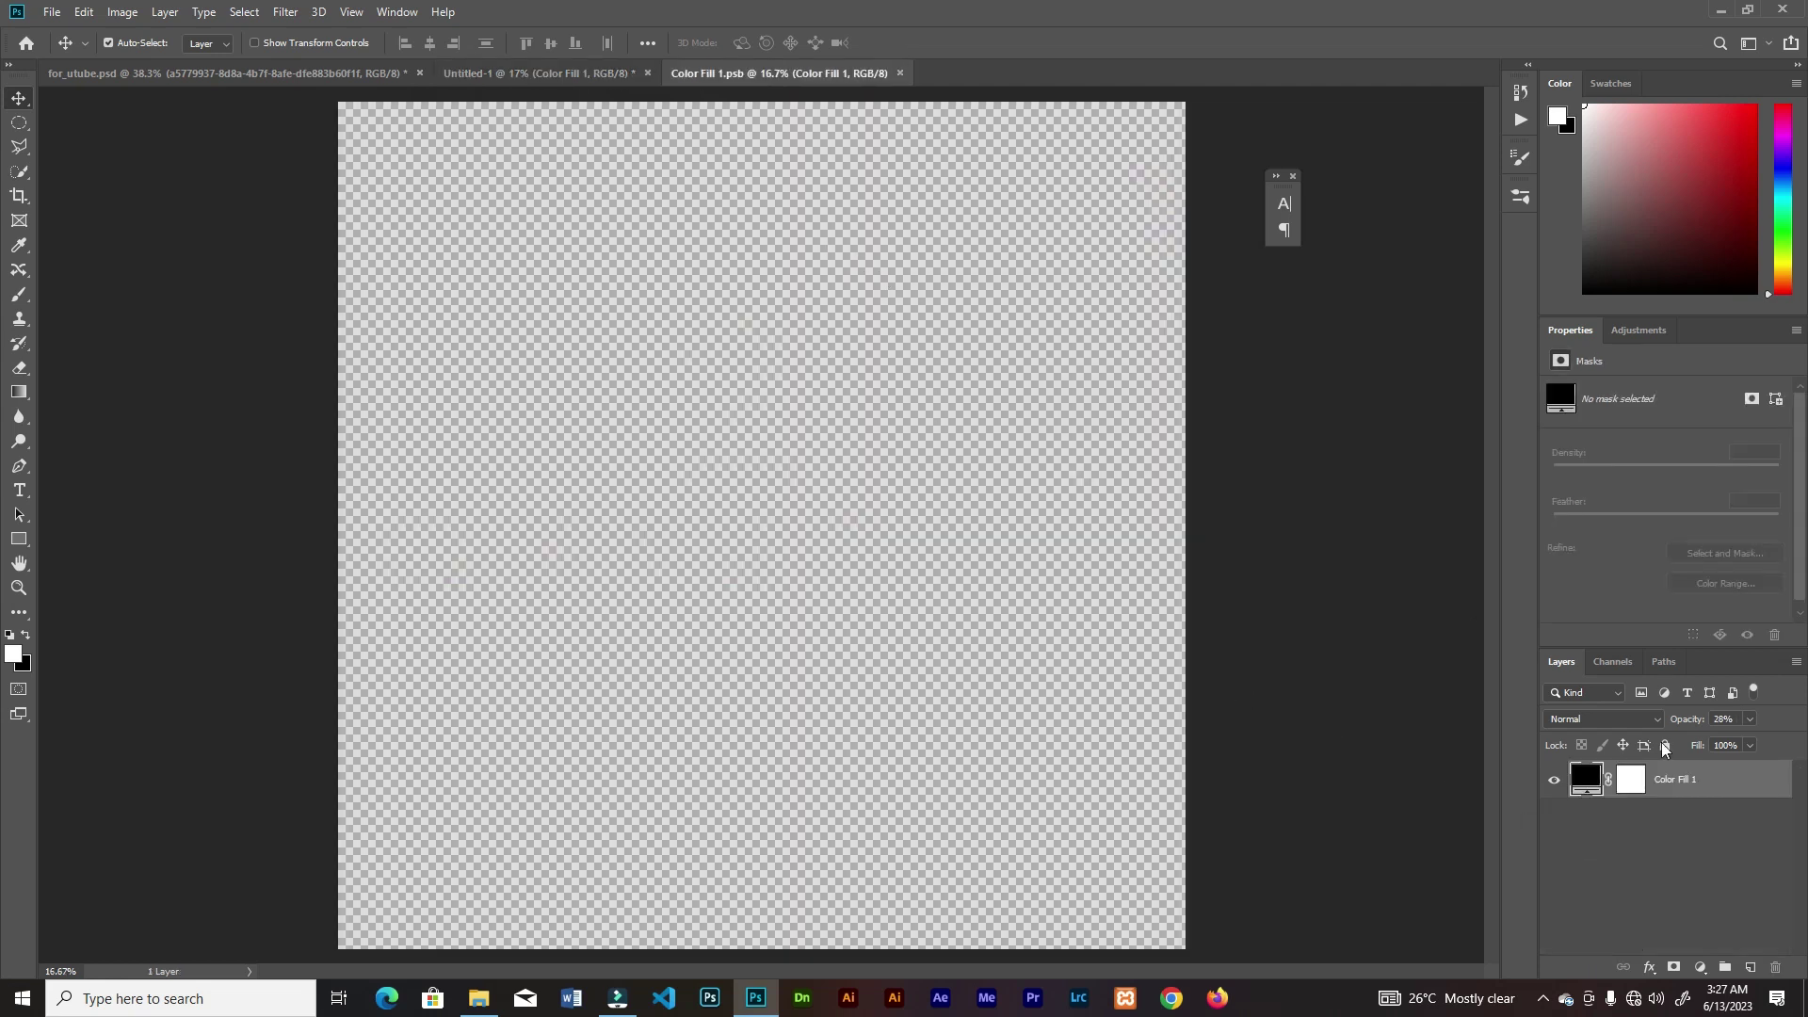
- Set the Color Fill 1 layer's opacity to 36% inside the smart object, then save and close its contents
{"action": "left_click", "coordinate": [1738, 741]}
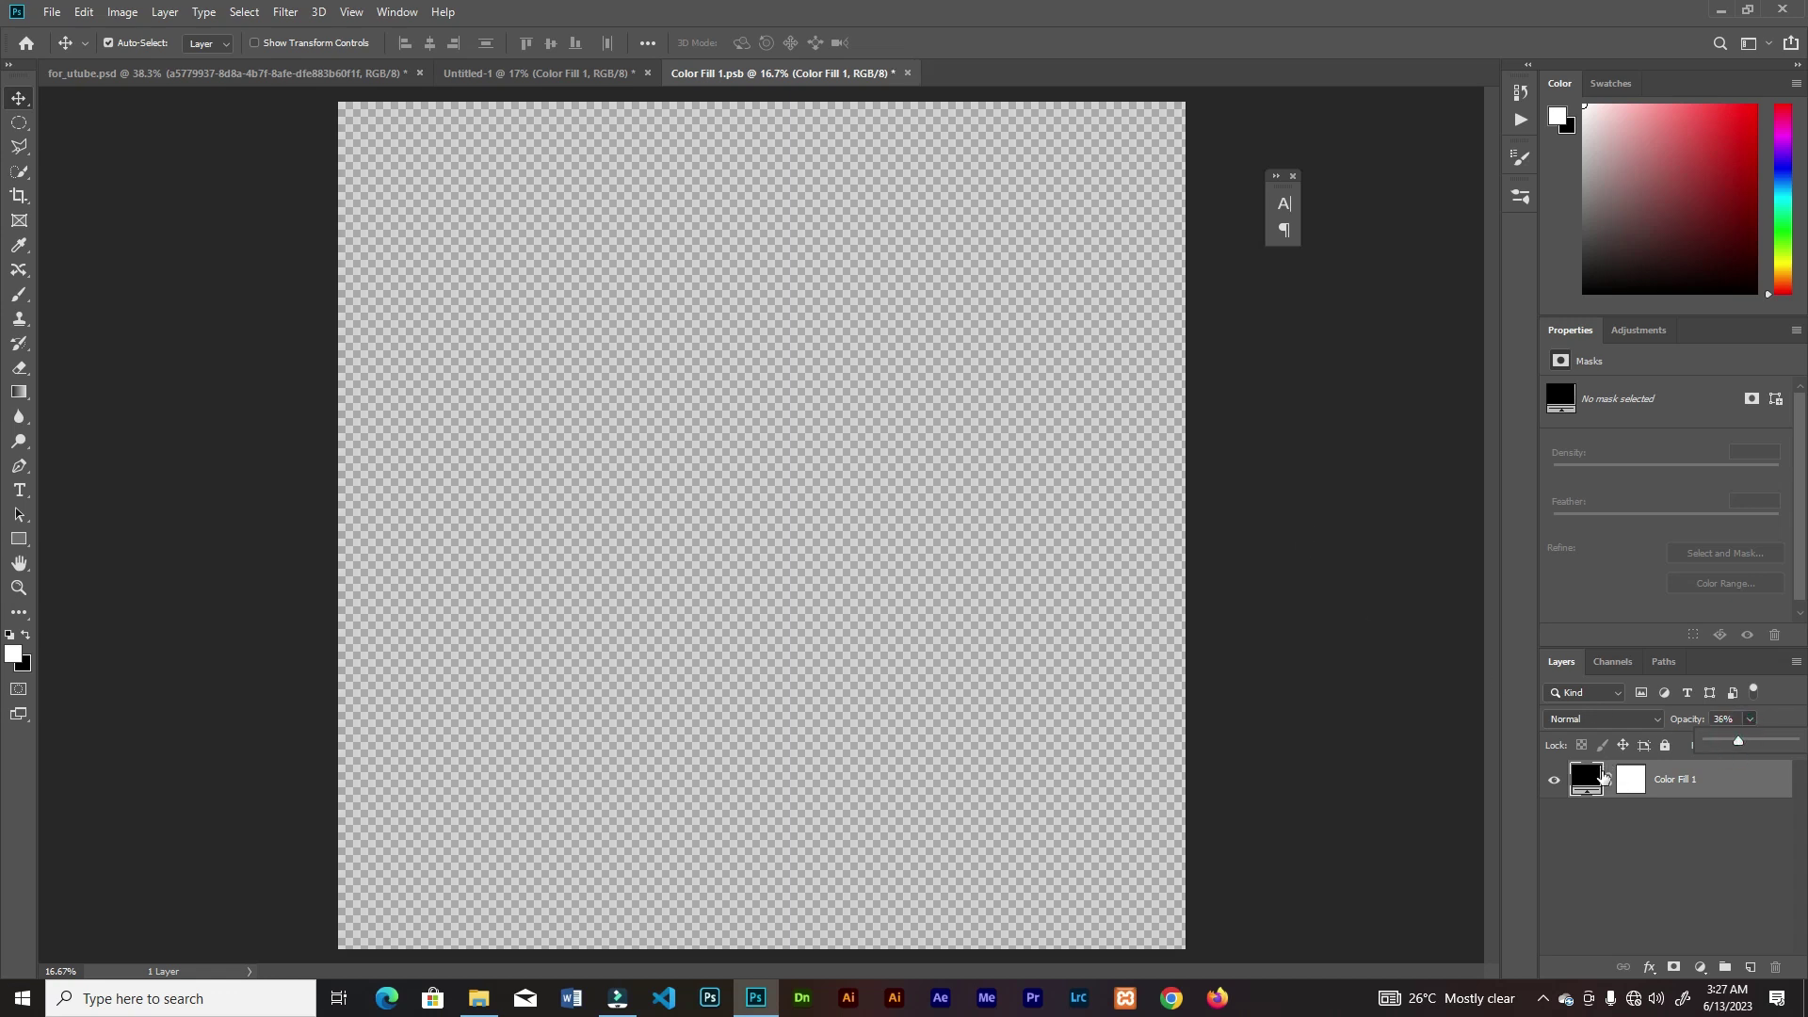
{"action": "left_click", "coordinate": [906, 73]}
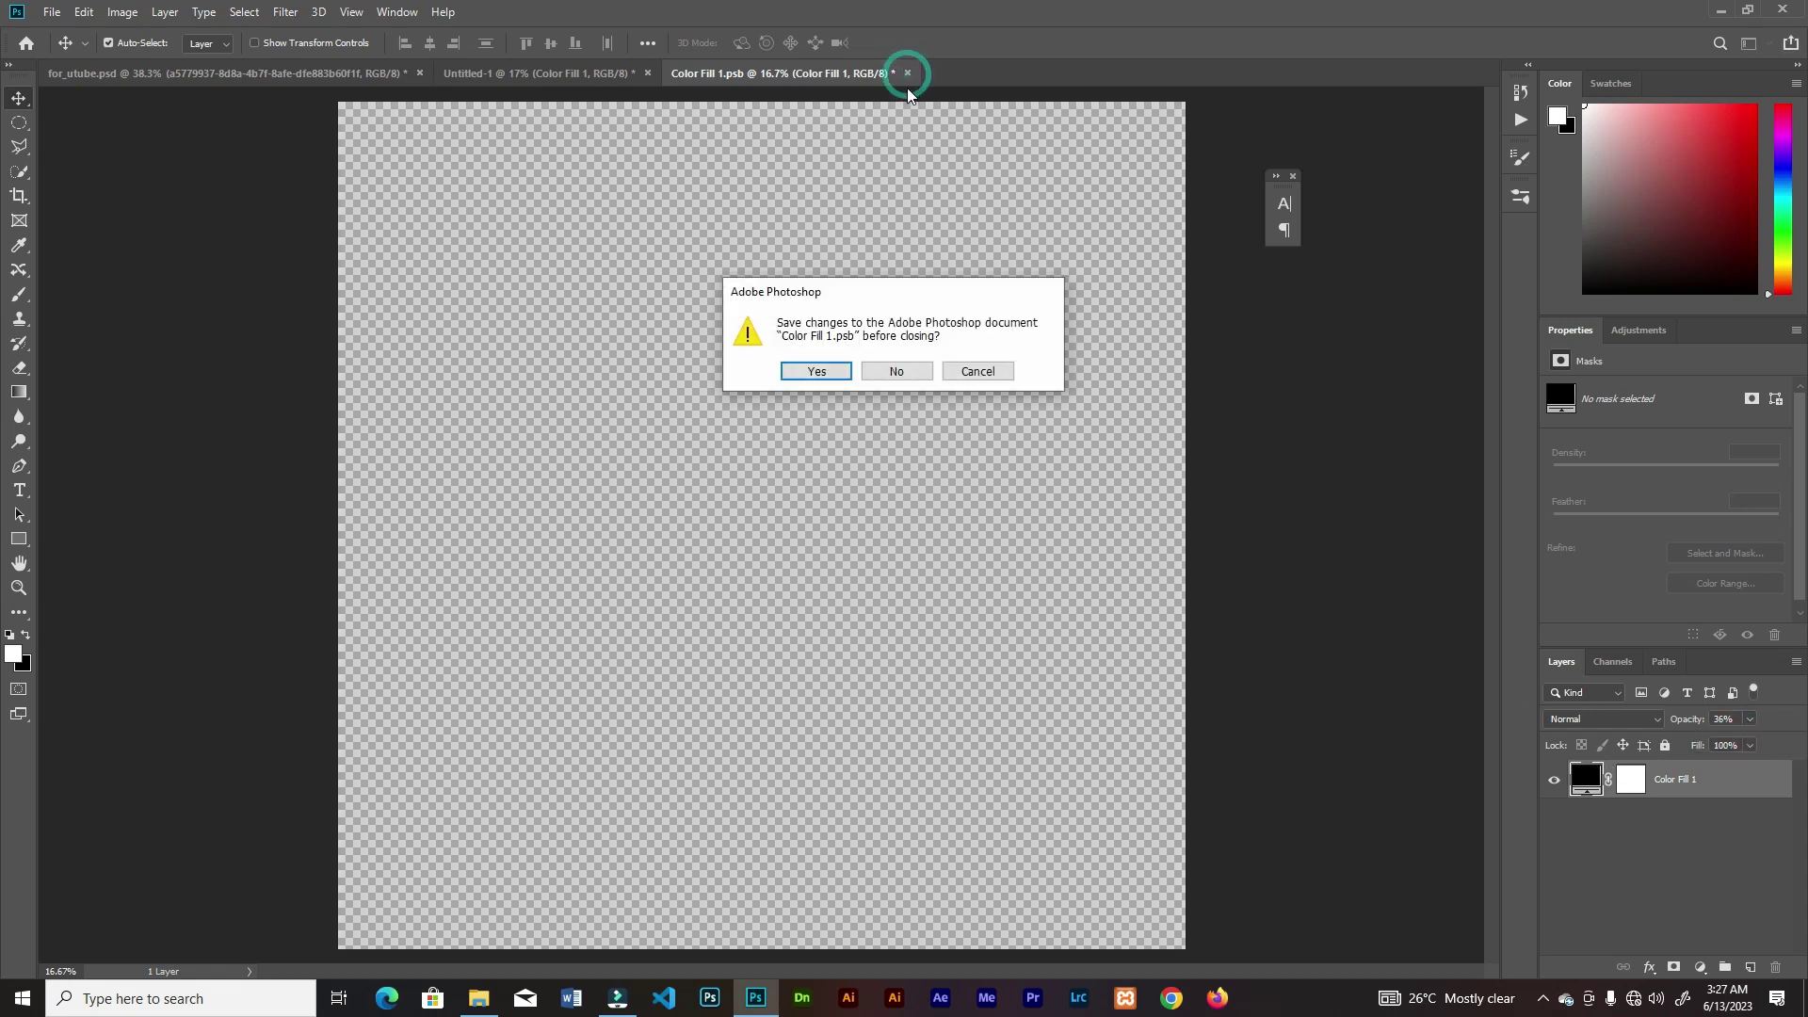
{"action": "left_click", "coordinate": [817, 370]}
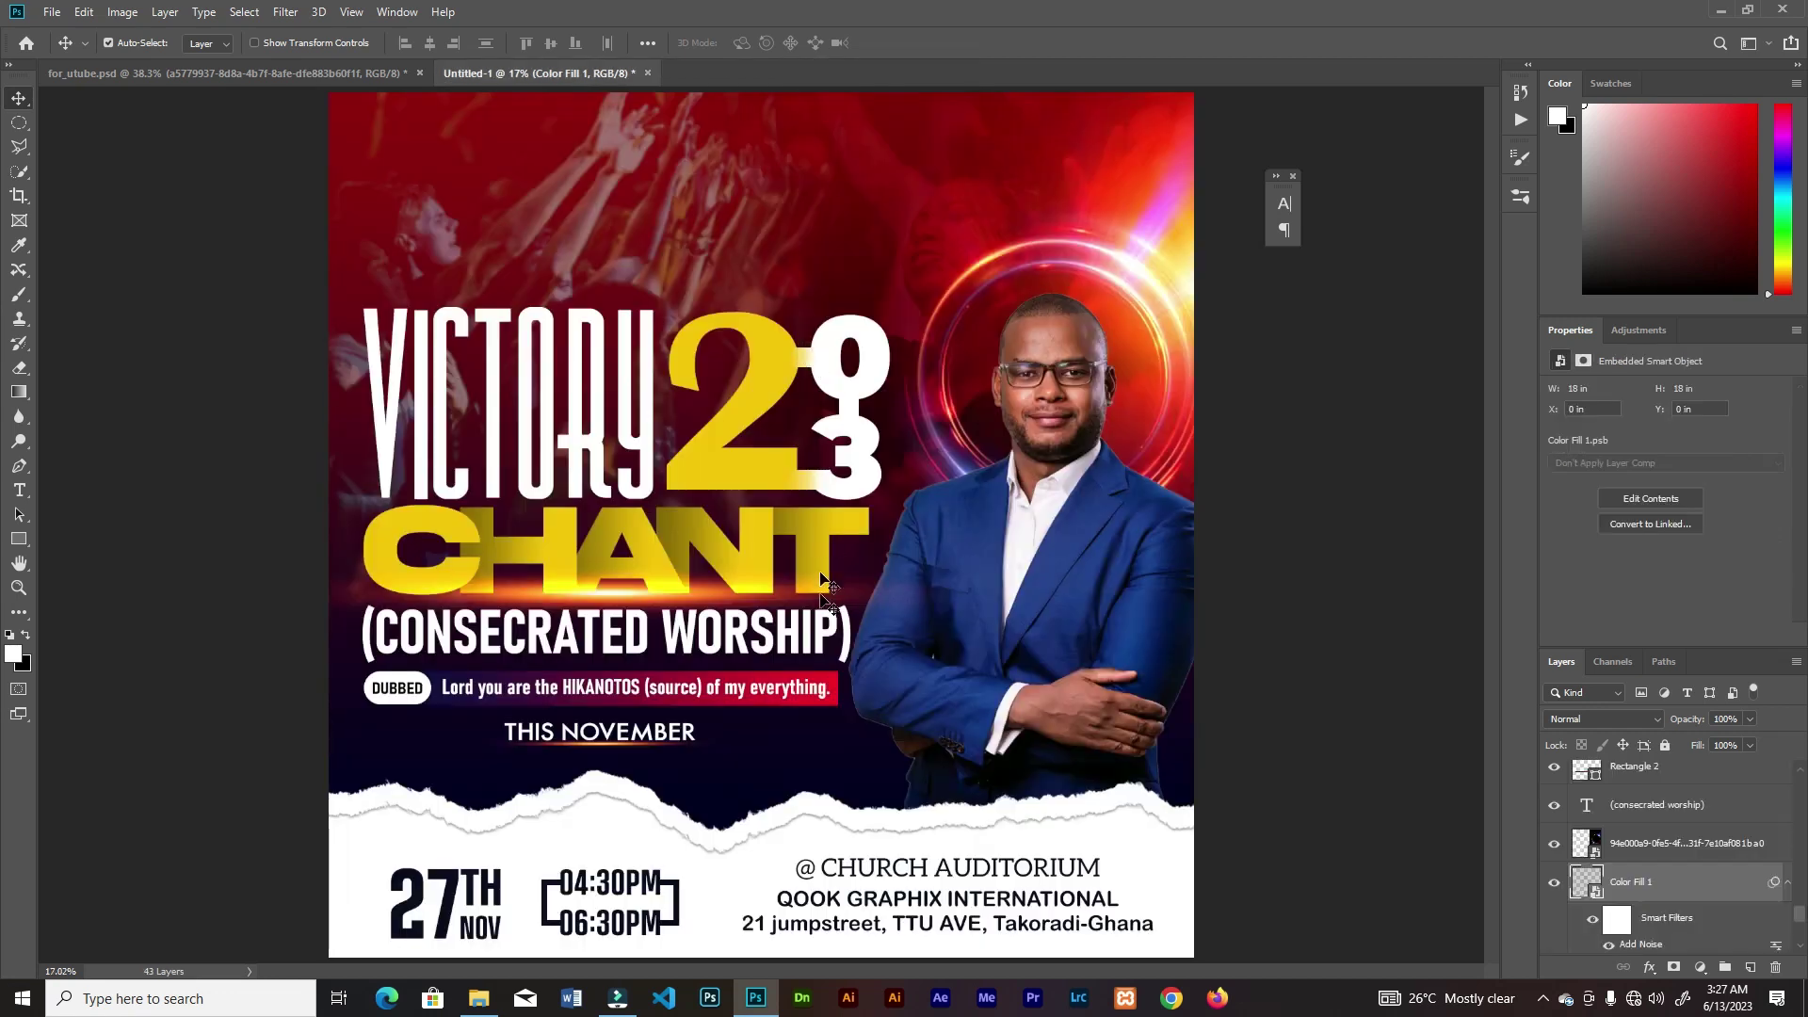
- Add a new layer above Color Fill 1 and draw a black-to-transparent linear gradient down from above the flyer's upper edge
{"action": "left_click", "coordinate": [1750, 967]}
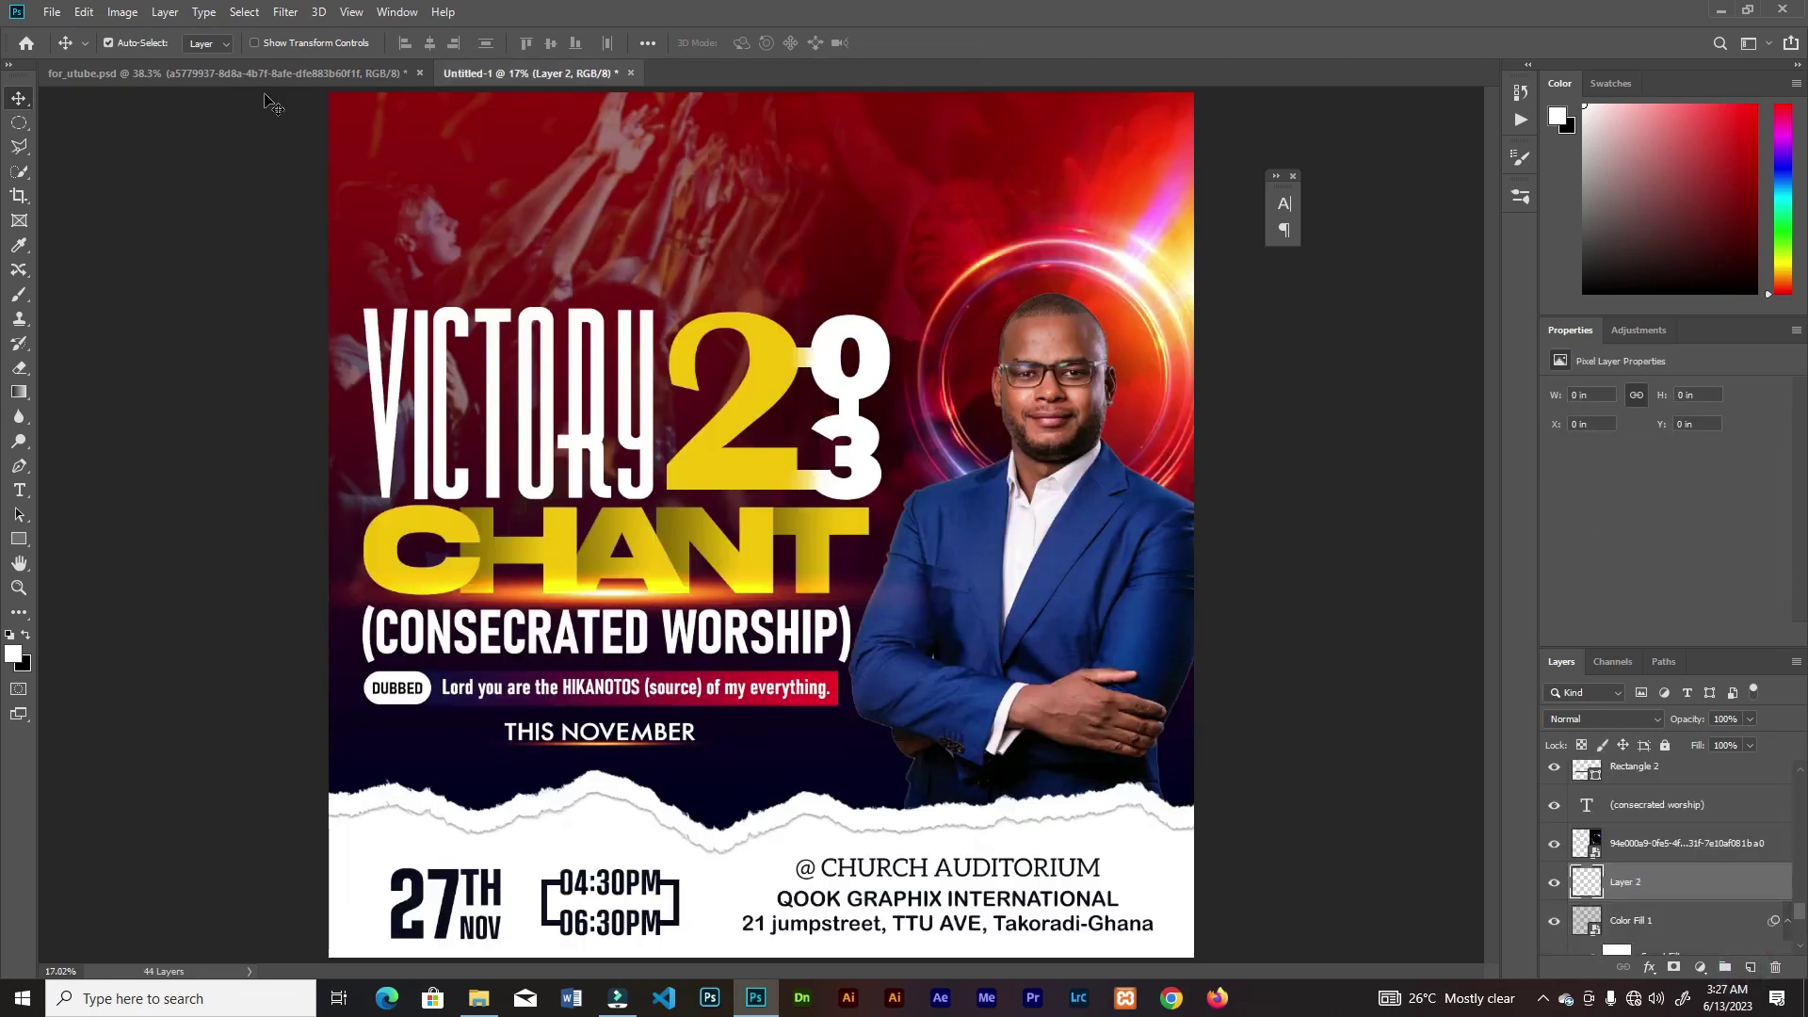
{"action": "left_click", "coordinate": [21, 391]}
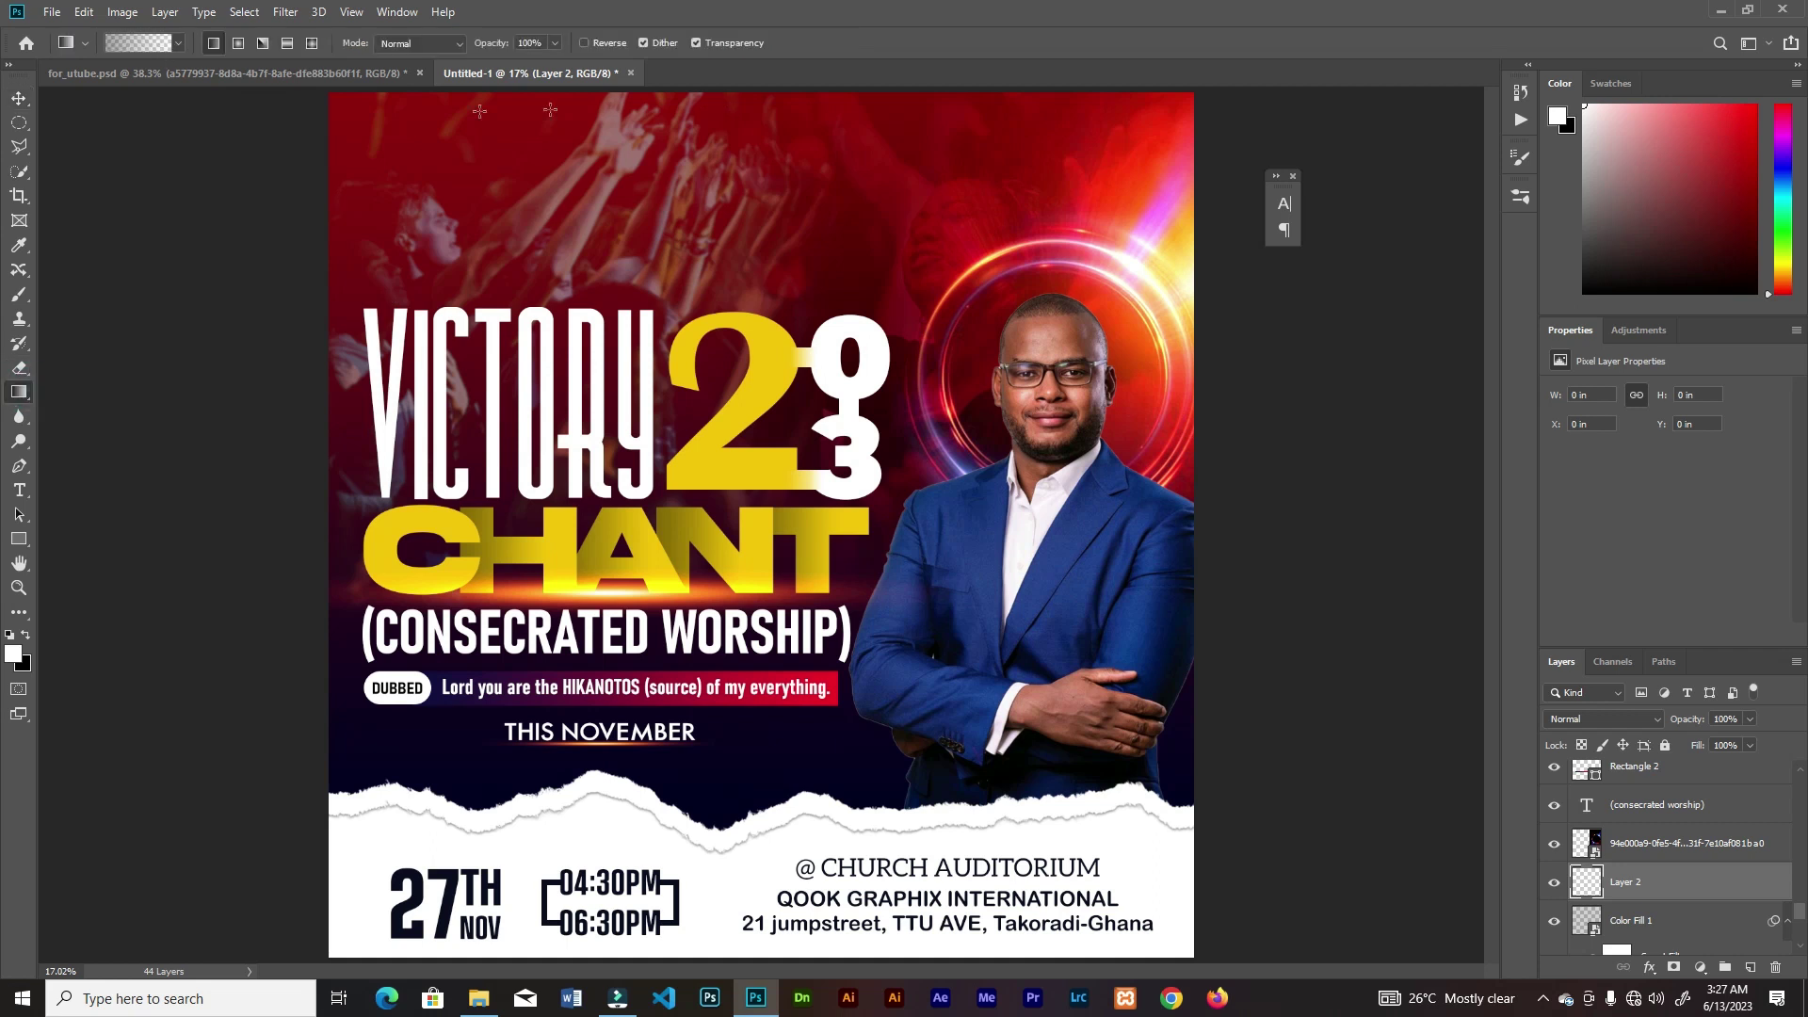
{"action": "left_click", "coordinate": [141, 42]}
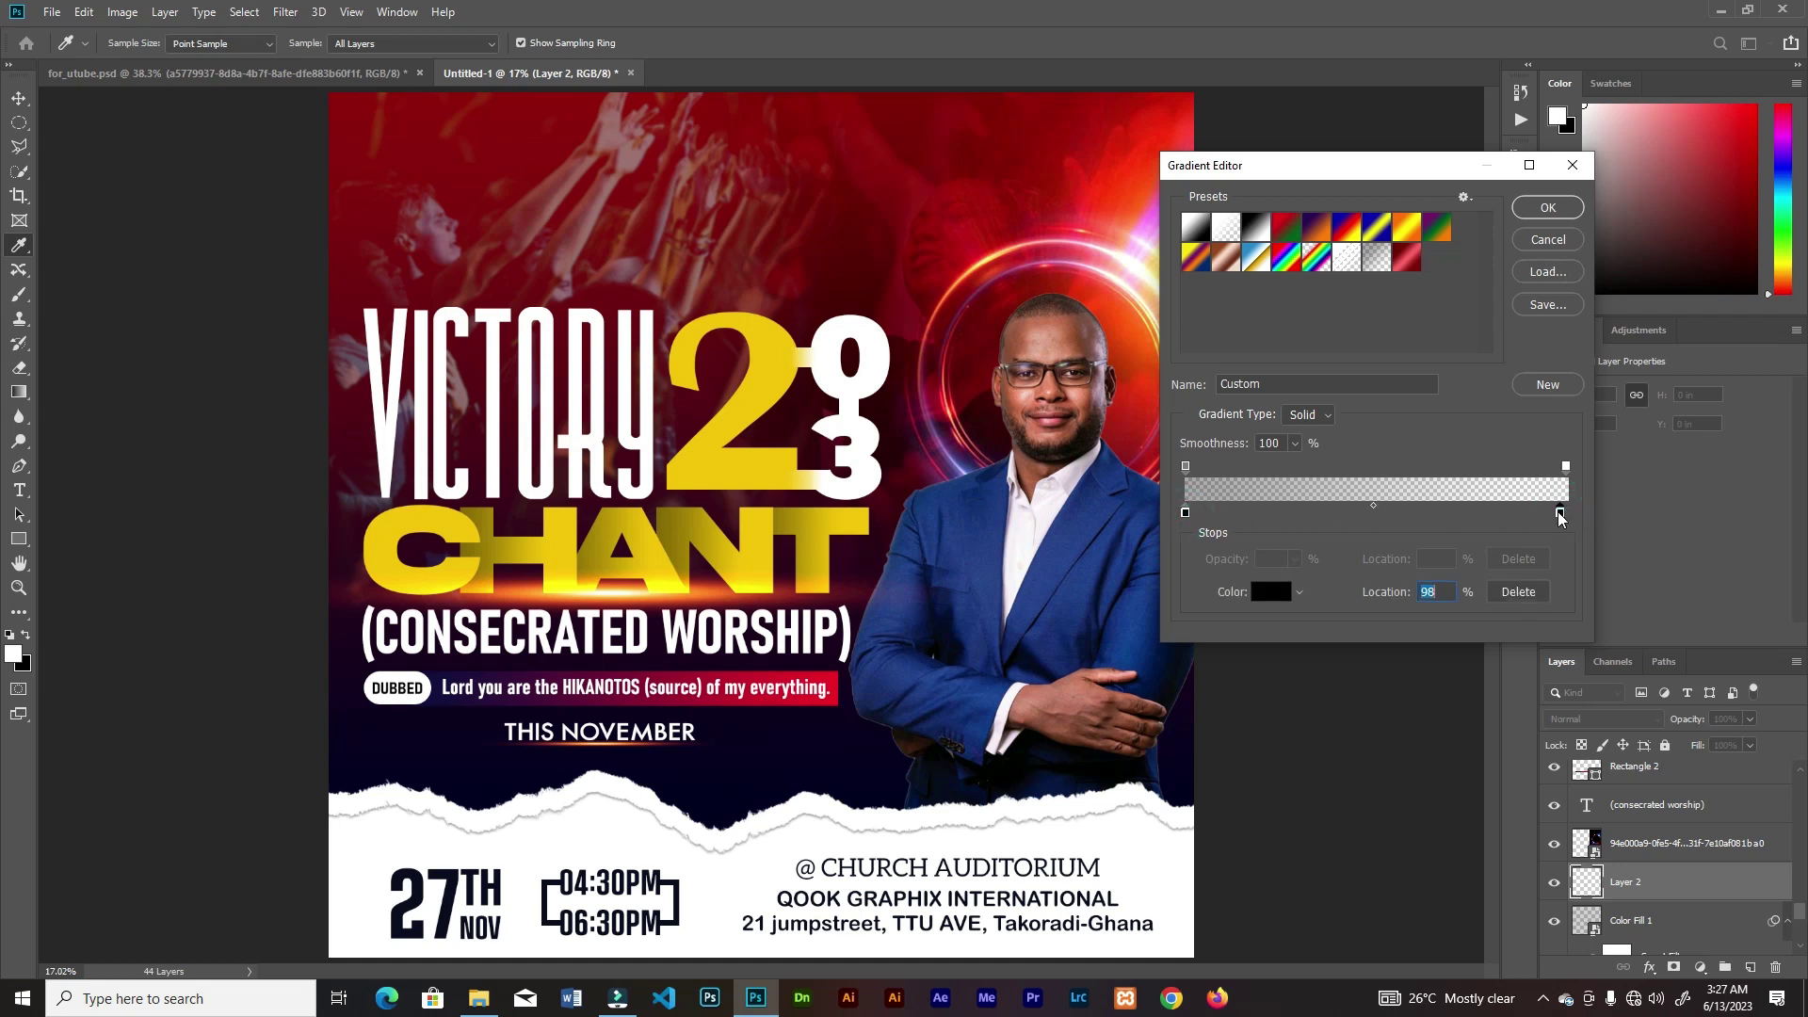
{"action": "left_click", "coordinate": [1548, 207]}
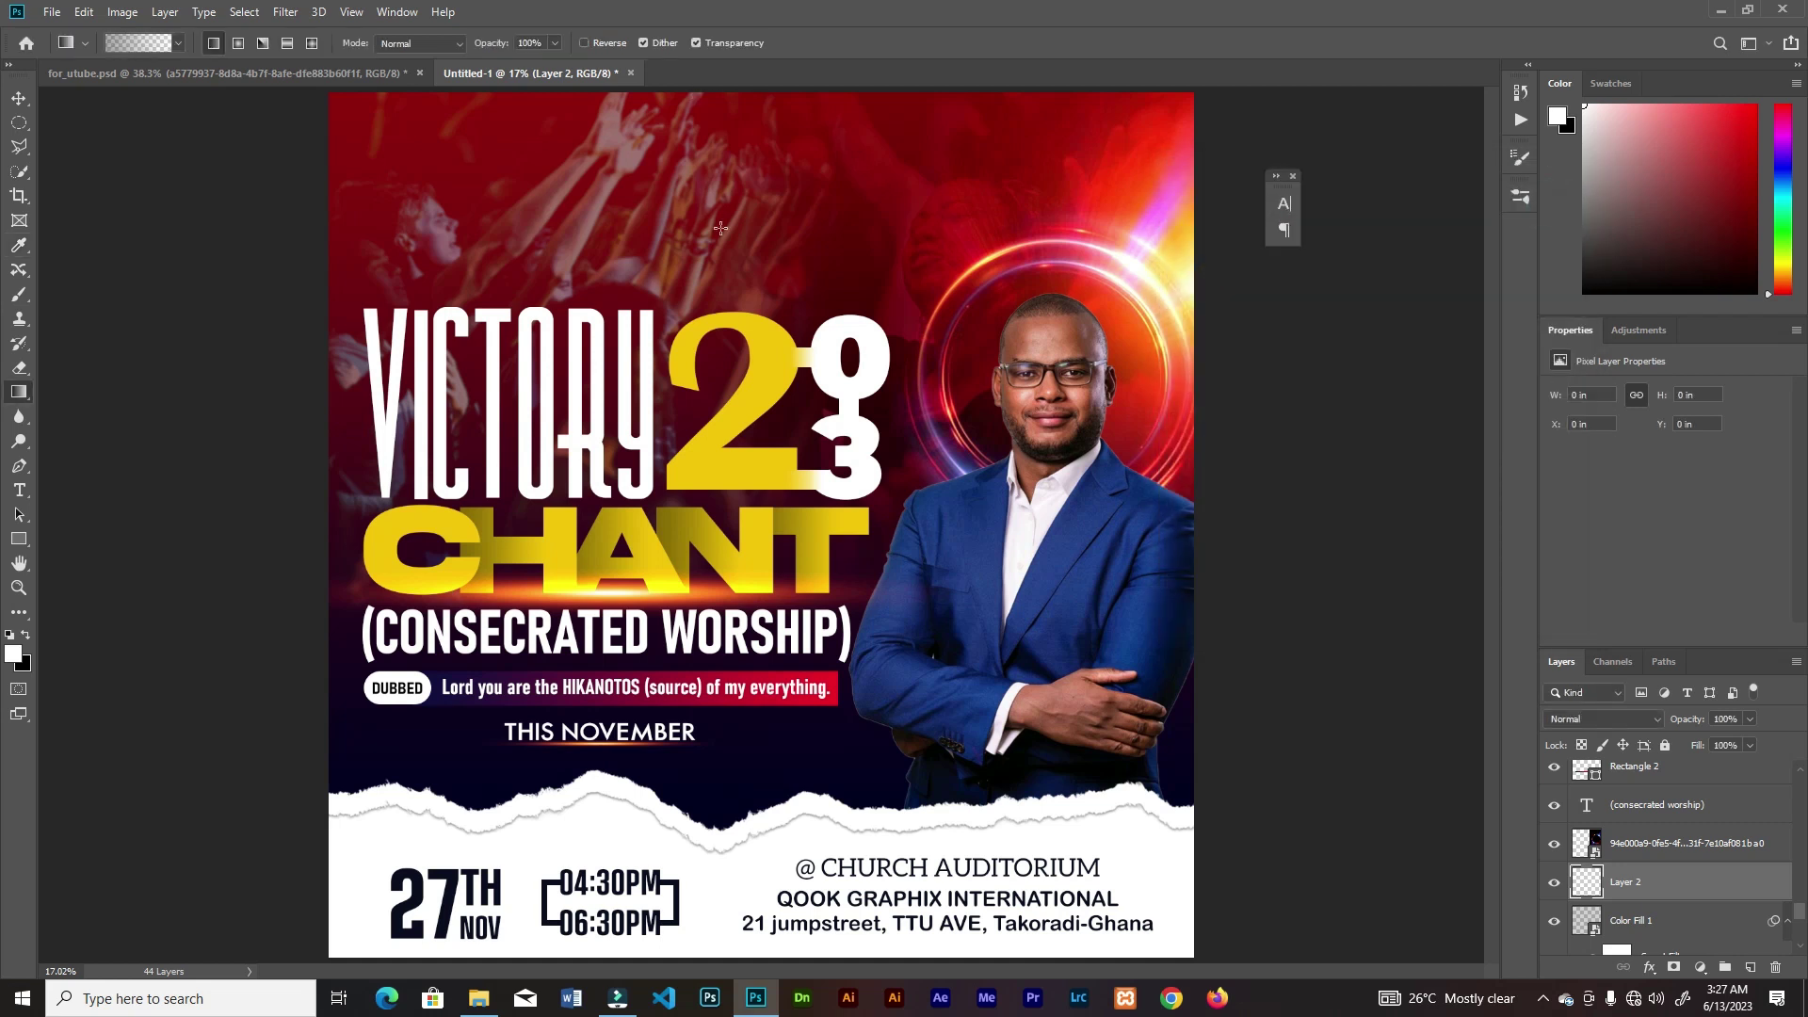
{"action": "key", "text": "ctrl+minus"}
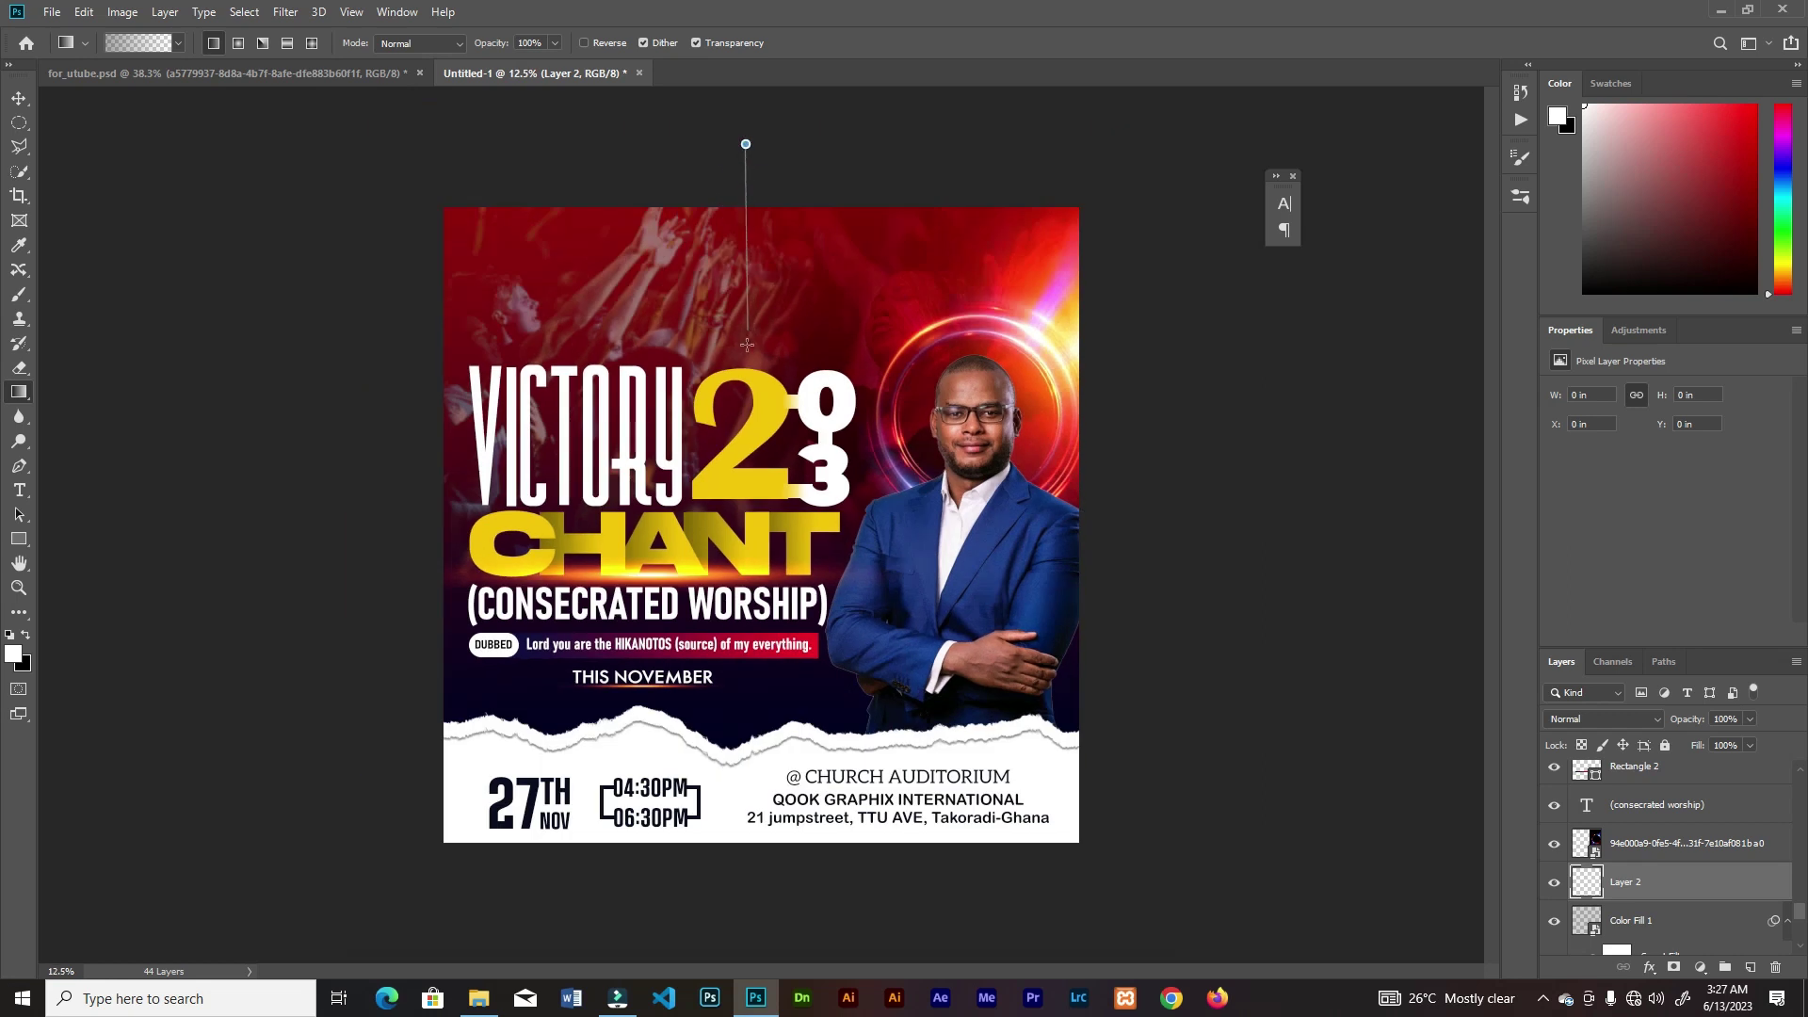
{"action": "left_click_drag", "start_coordinate": [758, 198], "coordinate": [758, 357]}
{"action": "left_click", "coordinate": [19, 98]}
{"action": "key", "text": "ctrl+0"}
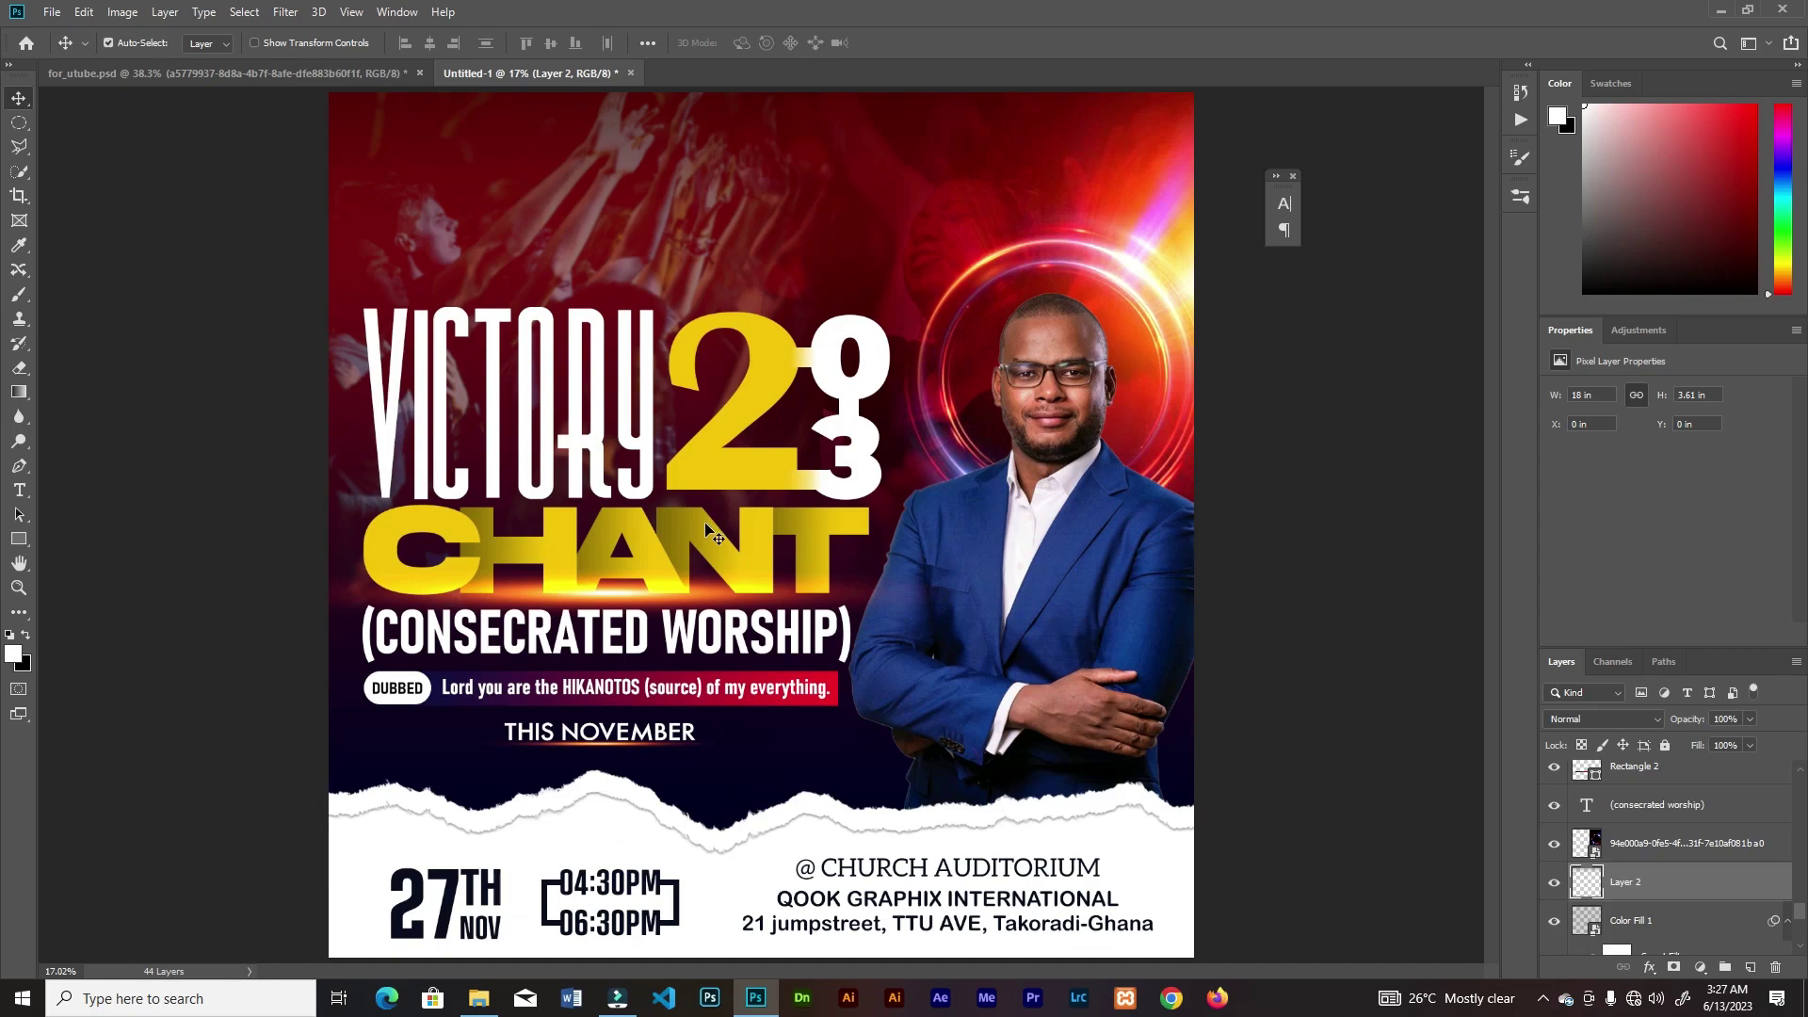
- Place the Dynamic Ministries logo image IMG-20230620-WA0003 above "VICTORY" and scale it to about 1.74 × 1.74 in
{"action": "left_click", "coordinate": [491, 990]}
{"action": "left_click_drag", "start_coordinate": [726, 150], "coordinate": [895, 282]}
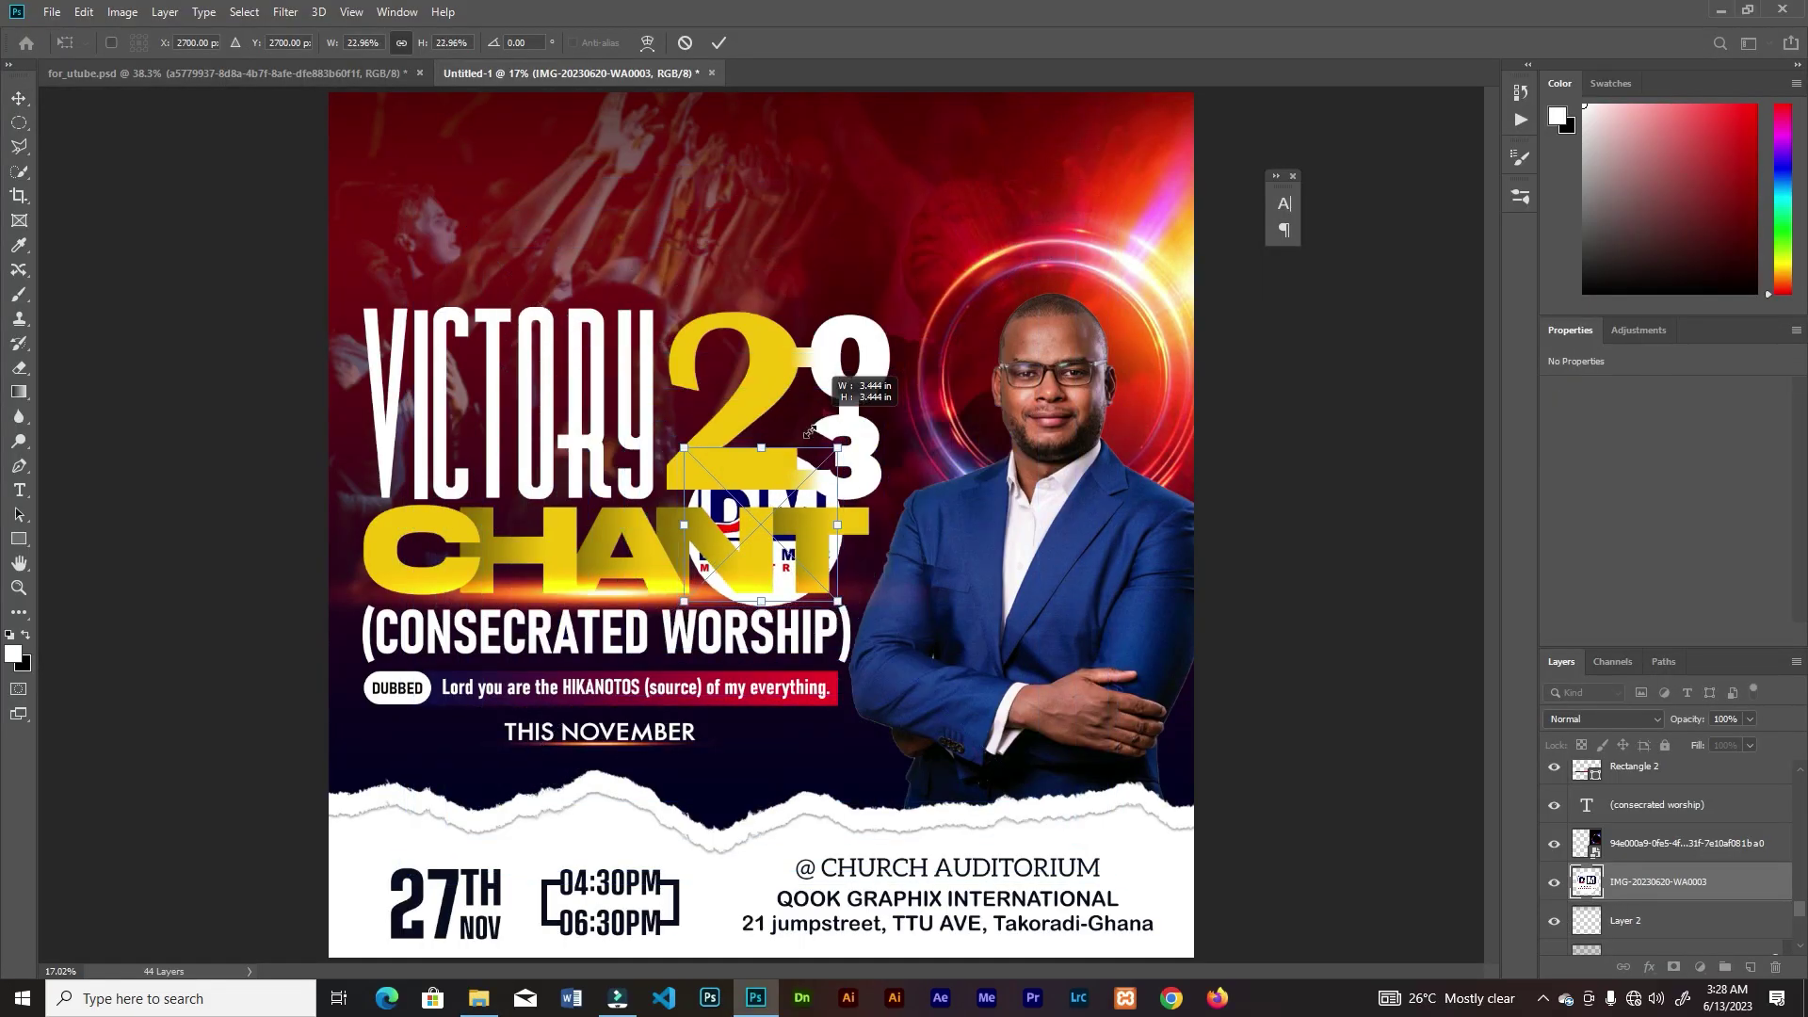
{"action": "left_click_drag", "start_coordinate": [772, 499], "coordinate": [611, 154]}
{"action": "left_click_drag", "start_coordinate": [653, 125], "coordinate": [644, 134]}
{"action": "left_click", "coordinate": [719, 43]}
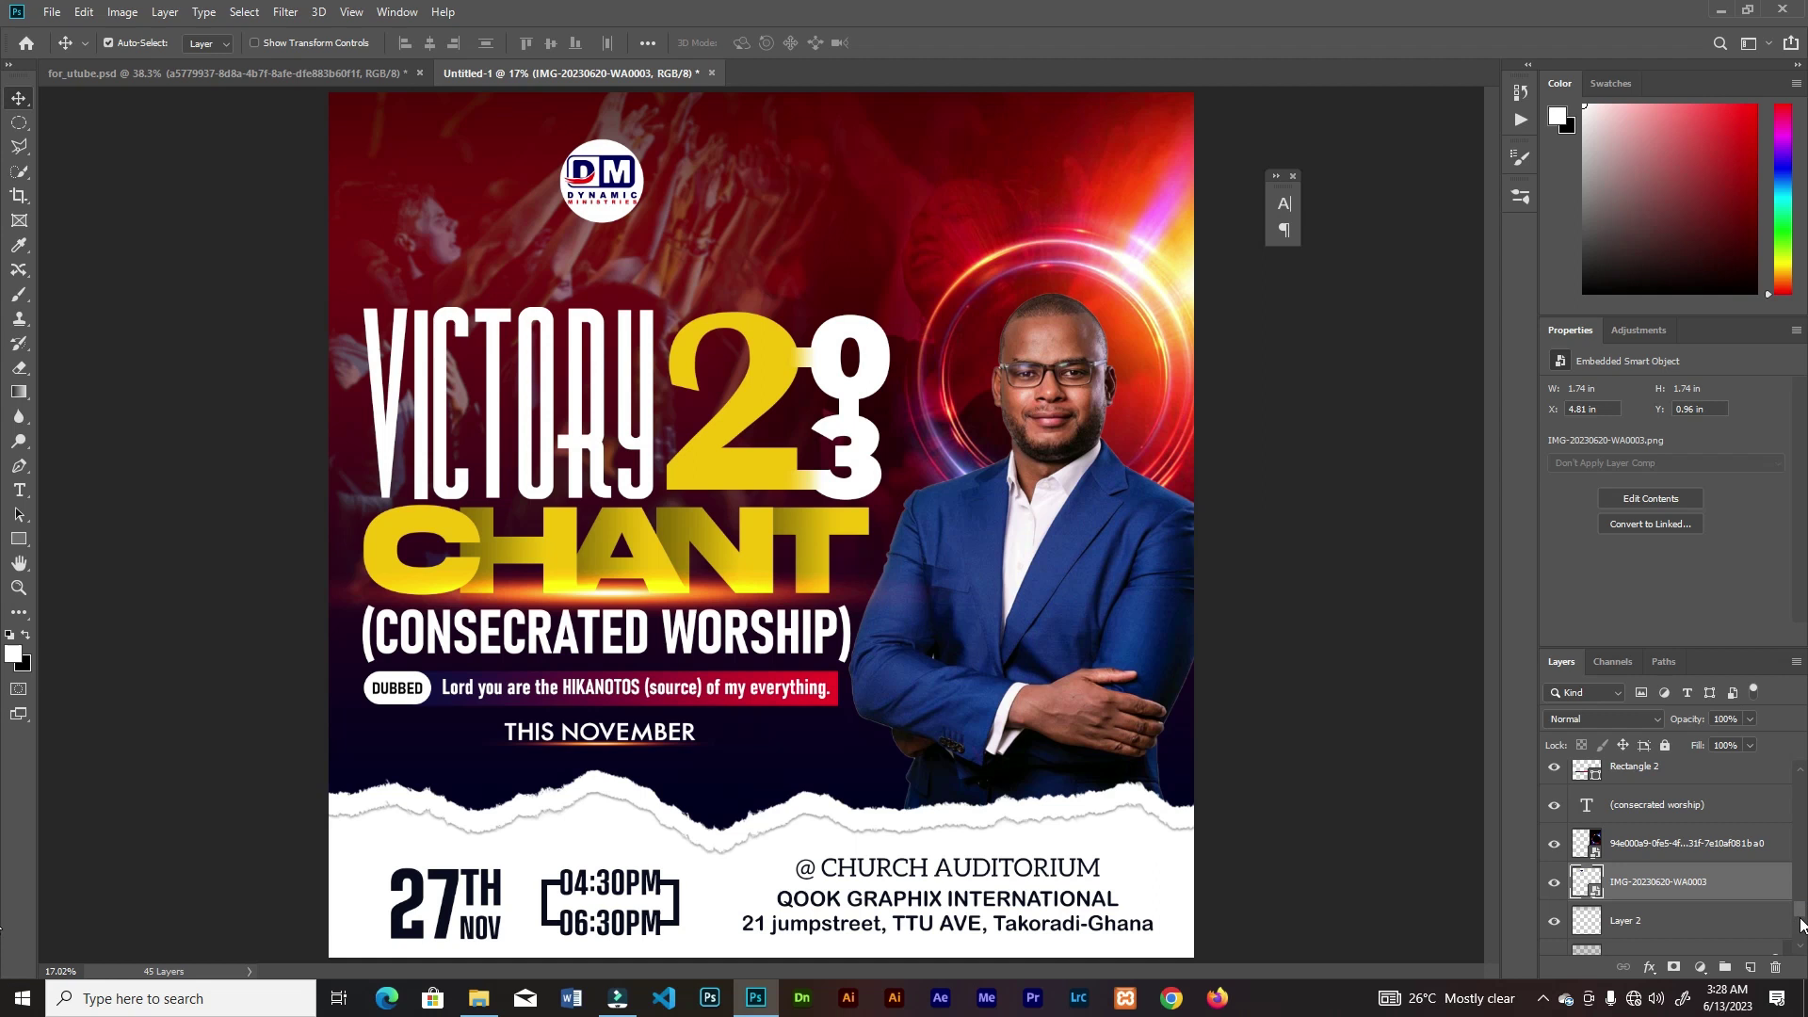
- Place the orange glow image below Color Fill 1, centred behind the logo at about 8.2 × 8.2 in, blended with Linear Dodge (Add)
{"action": "left_click_drag", "start_coordinate": [1799, 921], "coordinate": [1794, 929]}
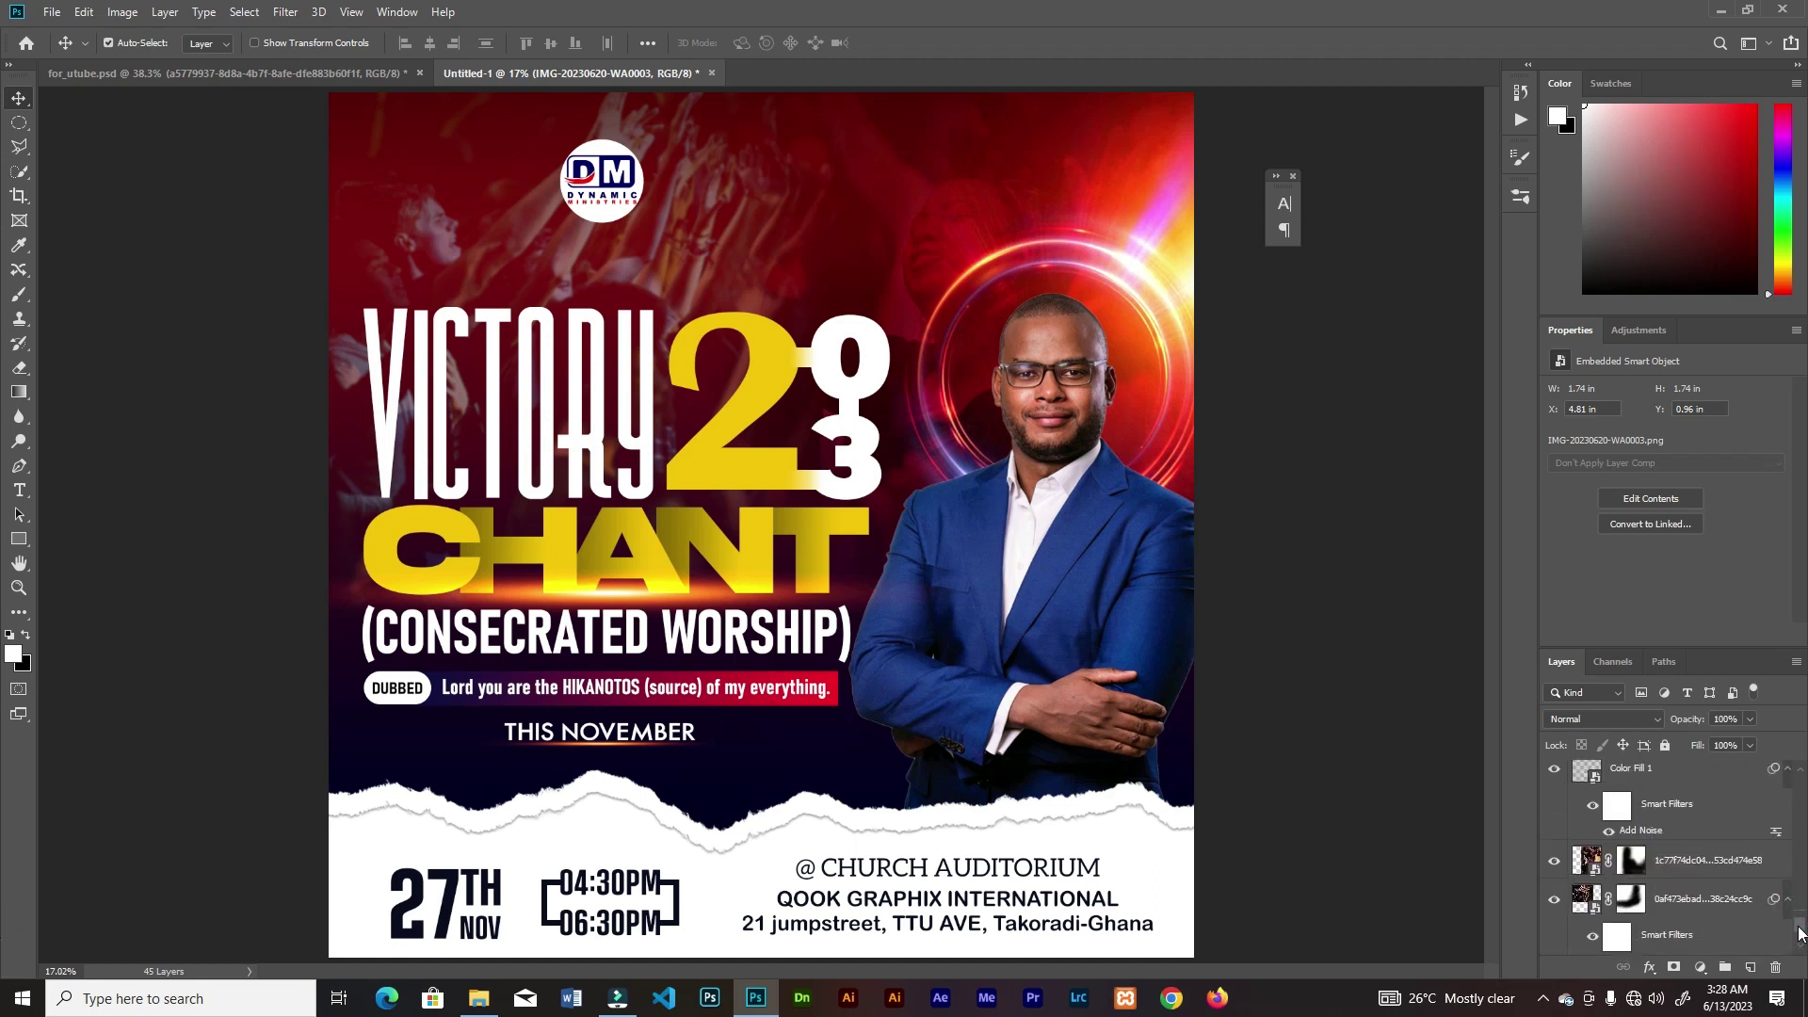
{"action": "left_click", "coordinate": [1739, 877]}
{"action": "left_click", "coordinate": [478, 997]}
{"action": "left_click_drag", "start_coordinate": [630, 129], "coordinate": [828, 564]}
{"action": "left_click_drag", "start_coordinate": [1006, 282], "coordinate": [828, 412]}
{"action": "left_click_drag", "start_coordinate": [783, 501], "coordinate": [626, 133]}
{"action": "left_click_drag", "start_coordinate": [712, 264], "coordinate": [799, 360]}
{"action": "left_click", "coordinate": [718, 42]}
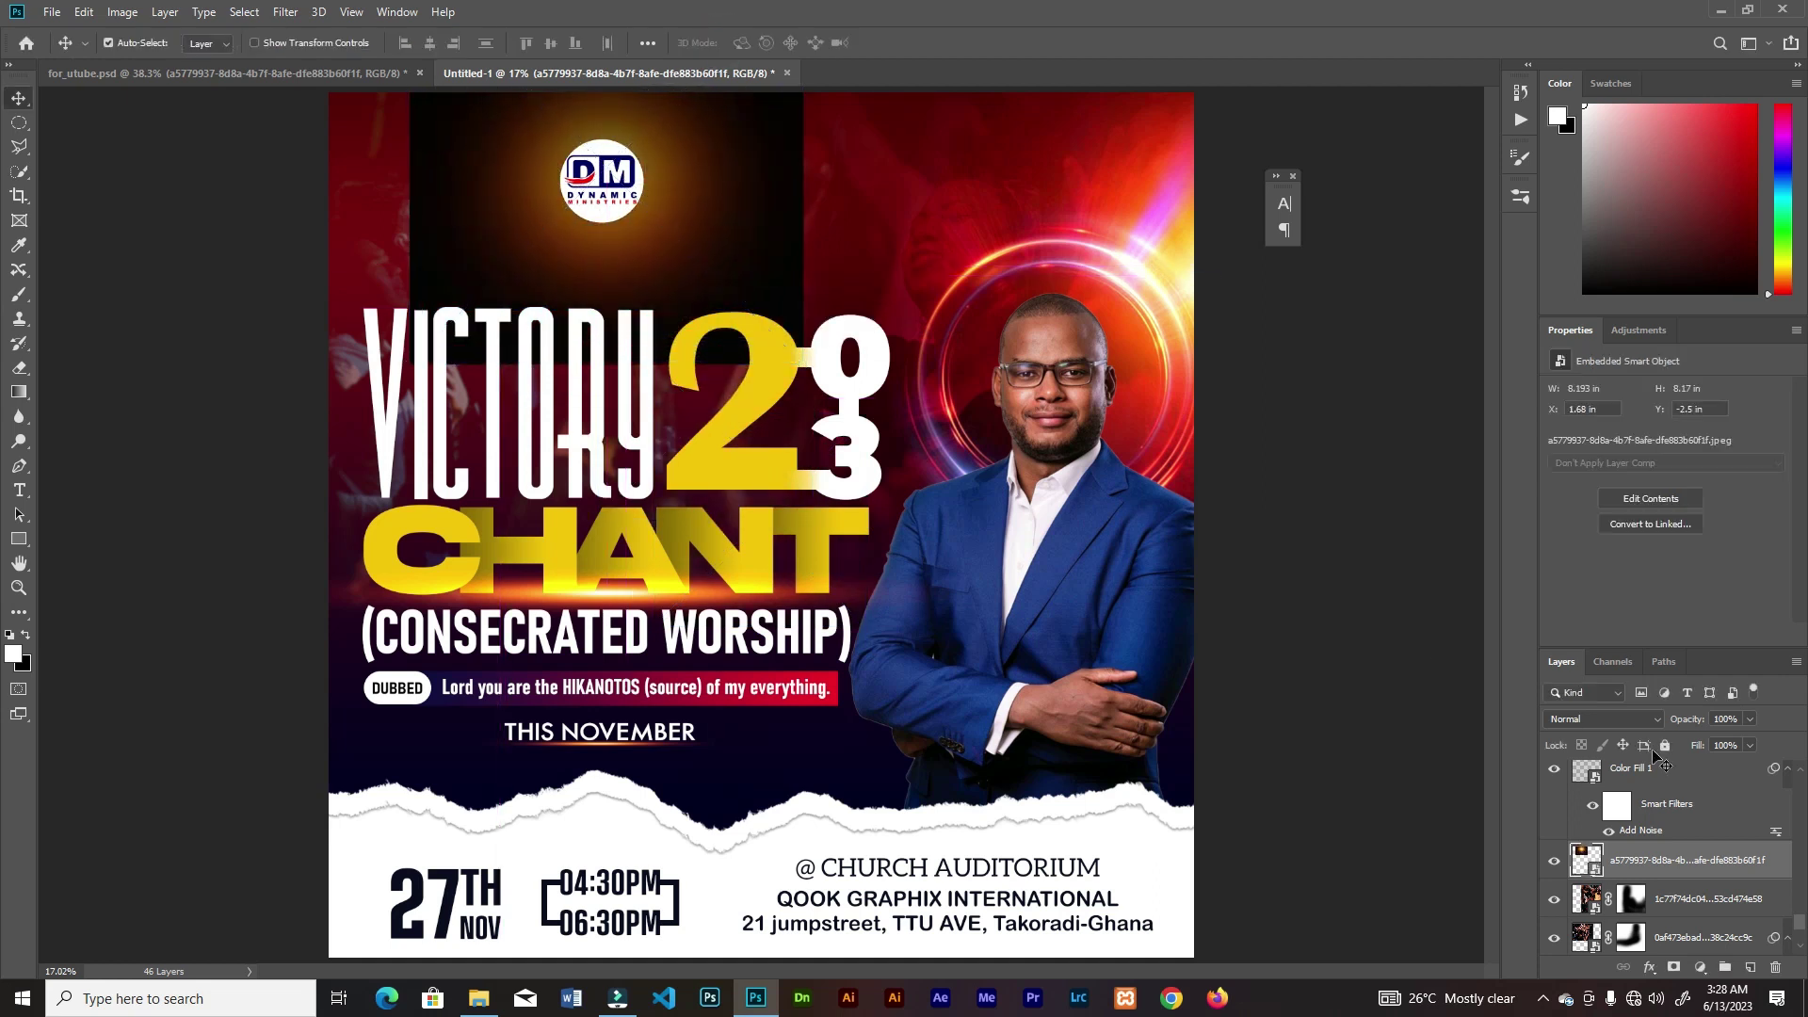
{"action": "left_click", "coordinate": [1600, 718]}
{"action": "left_click", "coordinate": [1622, 701]}
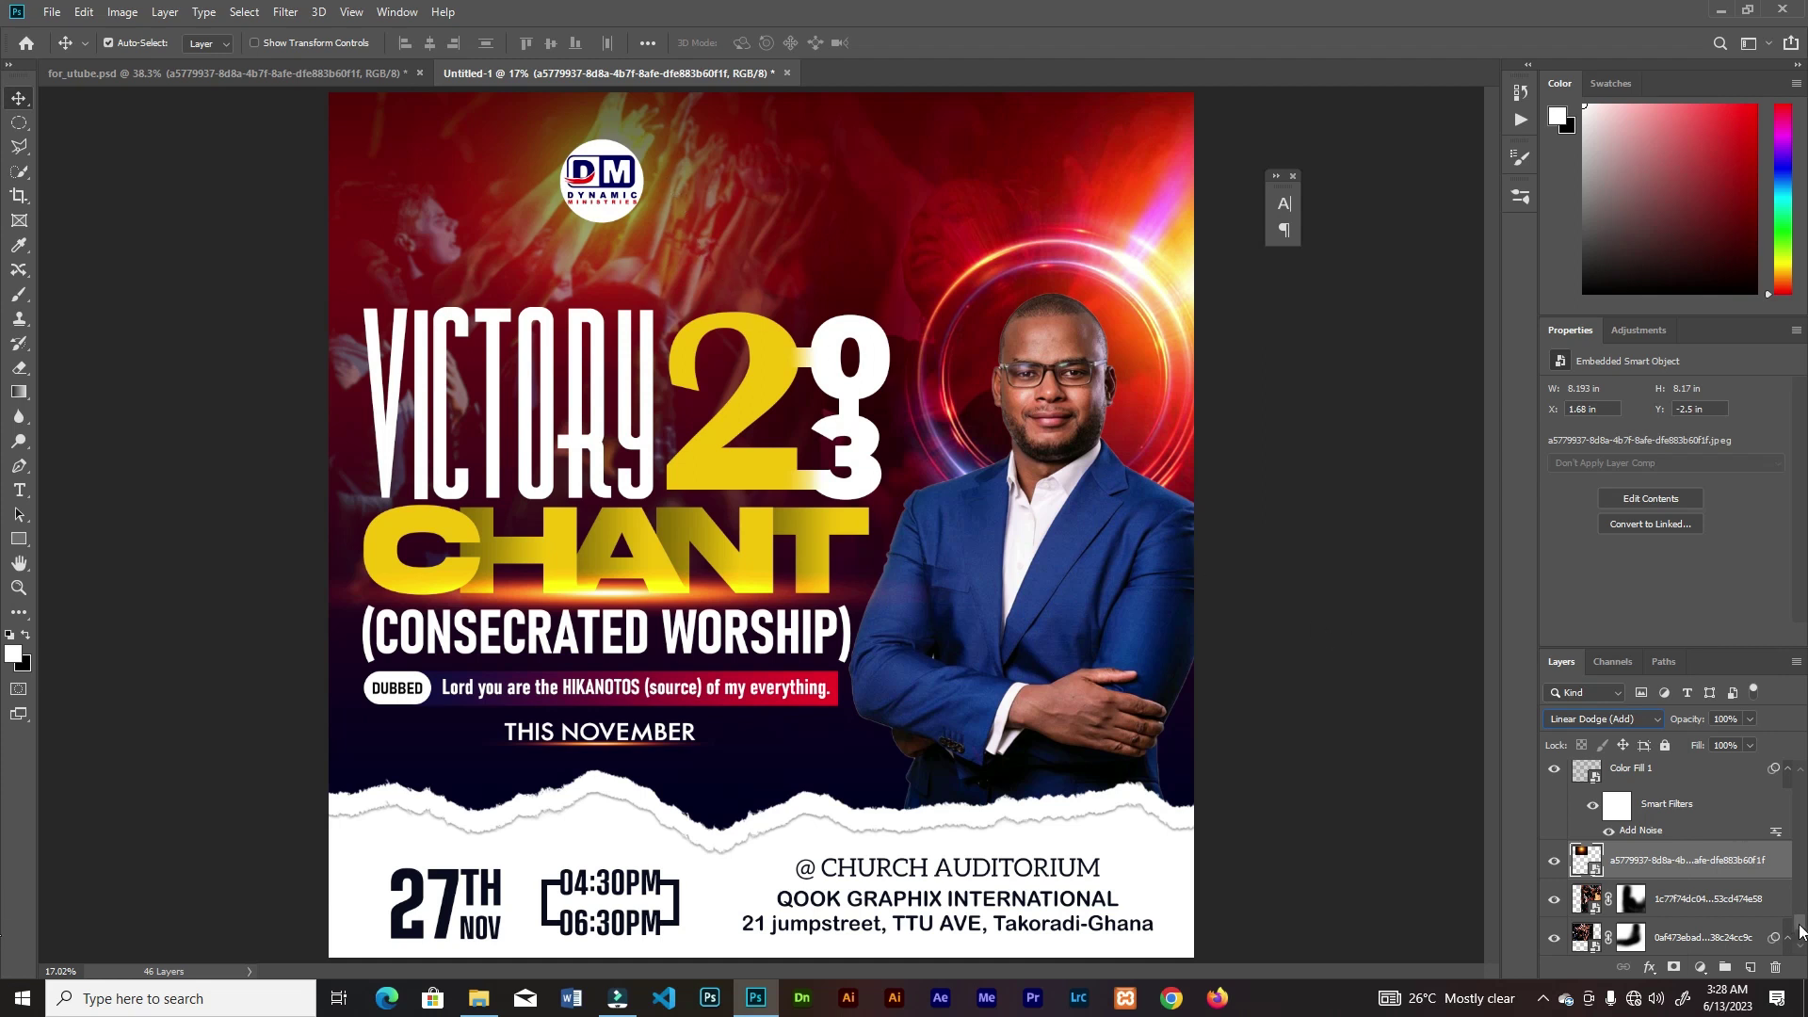
- Paste the "DYNAMIC MINISTRIES" and "Presents" text above all layers, enlarge it beside the logo, and nudge the logo to line up with it
{"action": "left_click_drag", "start_coordinate": [1800, 932], "coordinate": [1796, 774]}
{"action": "left_click", "coordinate": [1672, 783]}
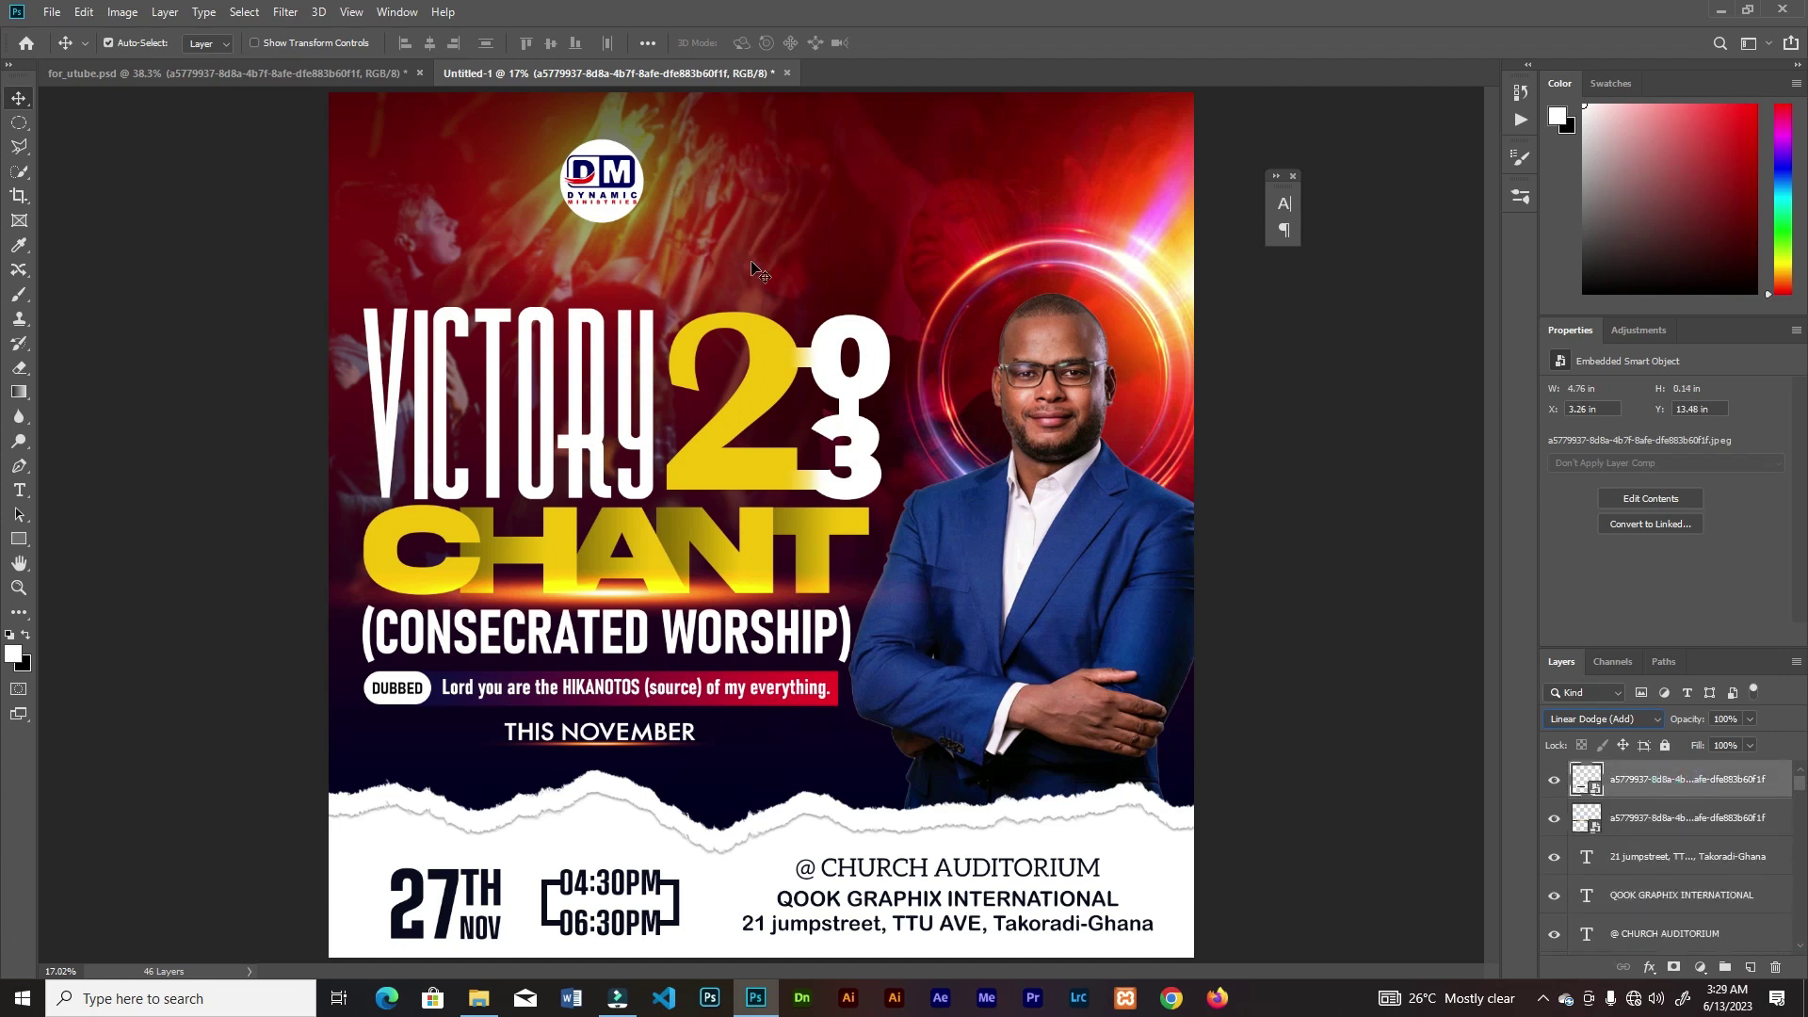
{"action": "key", "text": "ctrl+v"}
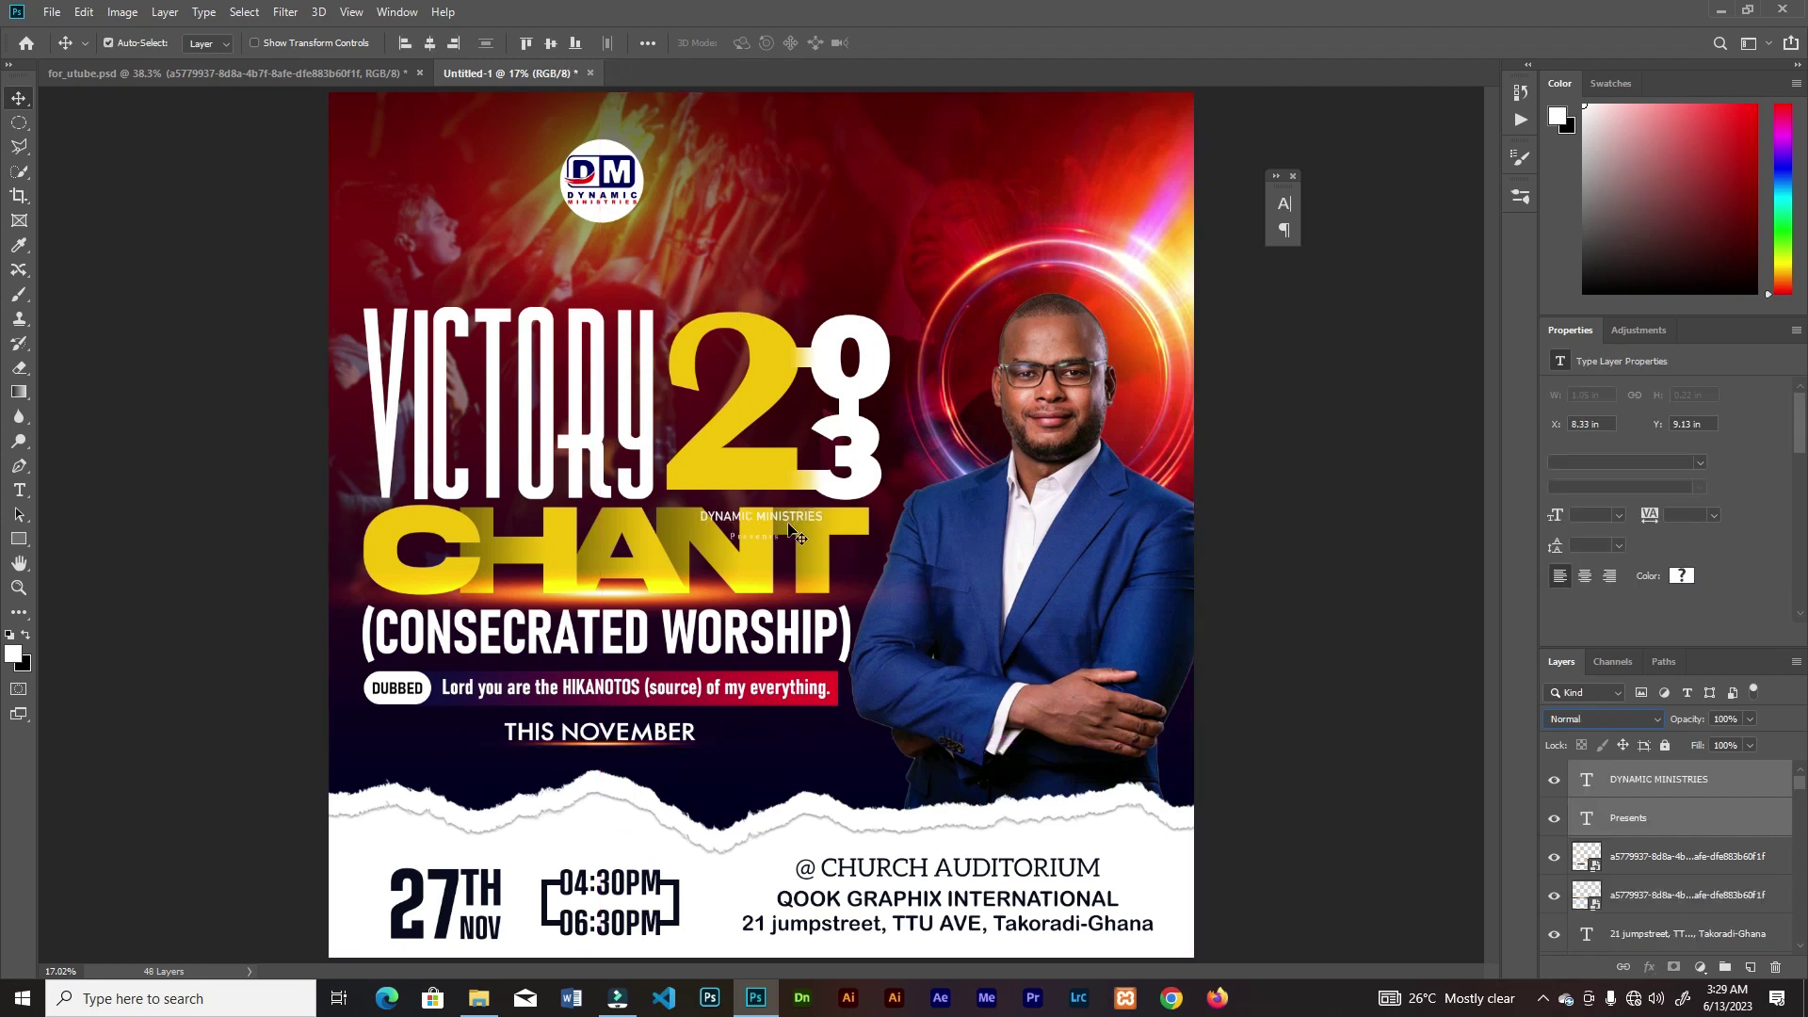
{"action": "left_click_drag", "start_coordinate": [800, 483], "coordinate": [885, 144]}
{"action": "key", "text": "ctrl+t"}
{"action": "left_click_drag", "start_coordinate": [785, 229], "coordinate": [759, 191]}
{"action": "key", "text": "Return"}
{"action": "left_click_drag", "start_coordinate": [617, 190], "coordinate": [604, 196]}
- Enlarge the glow behind the logo to about 9.4 × 9.4 in and recentre it on the logo
{"action": "left_click", "coordinate": [697, 263]}
{"action": "key", "text": "ctrl+t"}
{"action": "left_click_drag", "start_coordinate": [623, 259], "coordinate": [612, 263]}
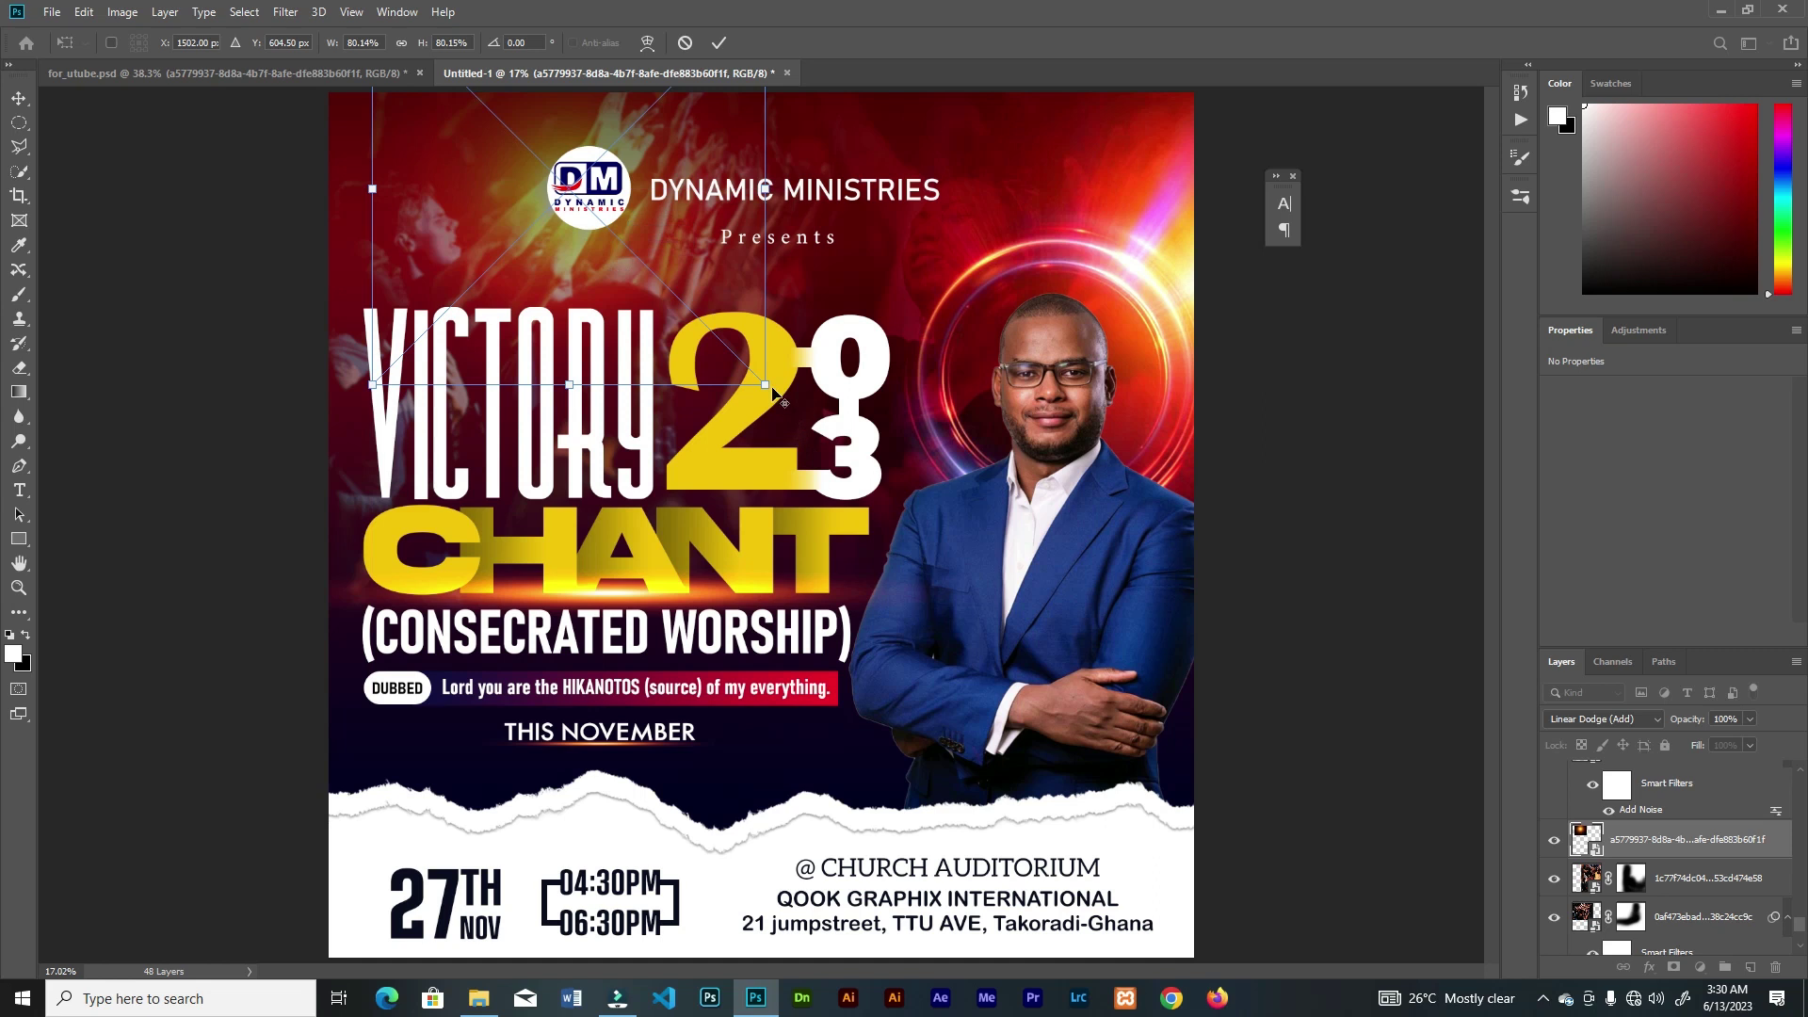
{"action": "left_click_drag", "start_coordinate": [765, 383], "coordinate": [797, 409]}
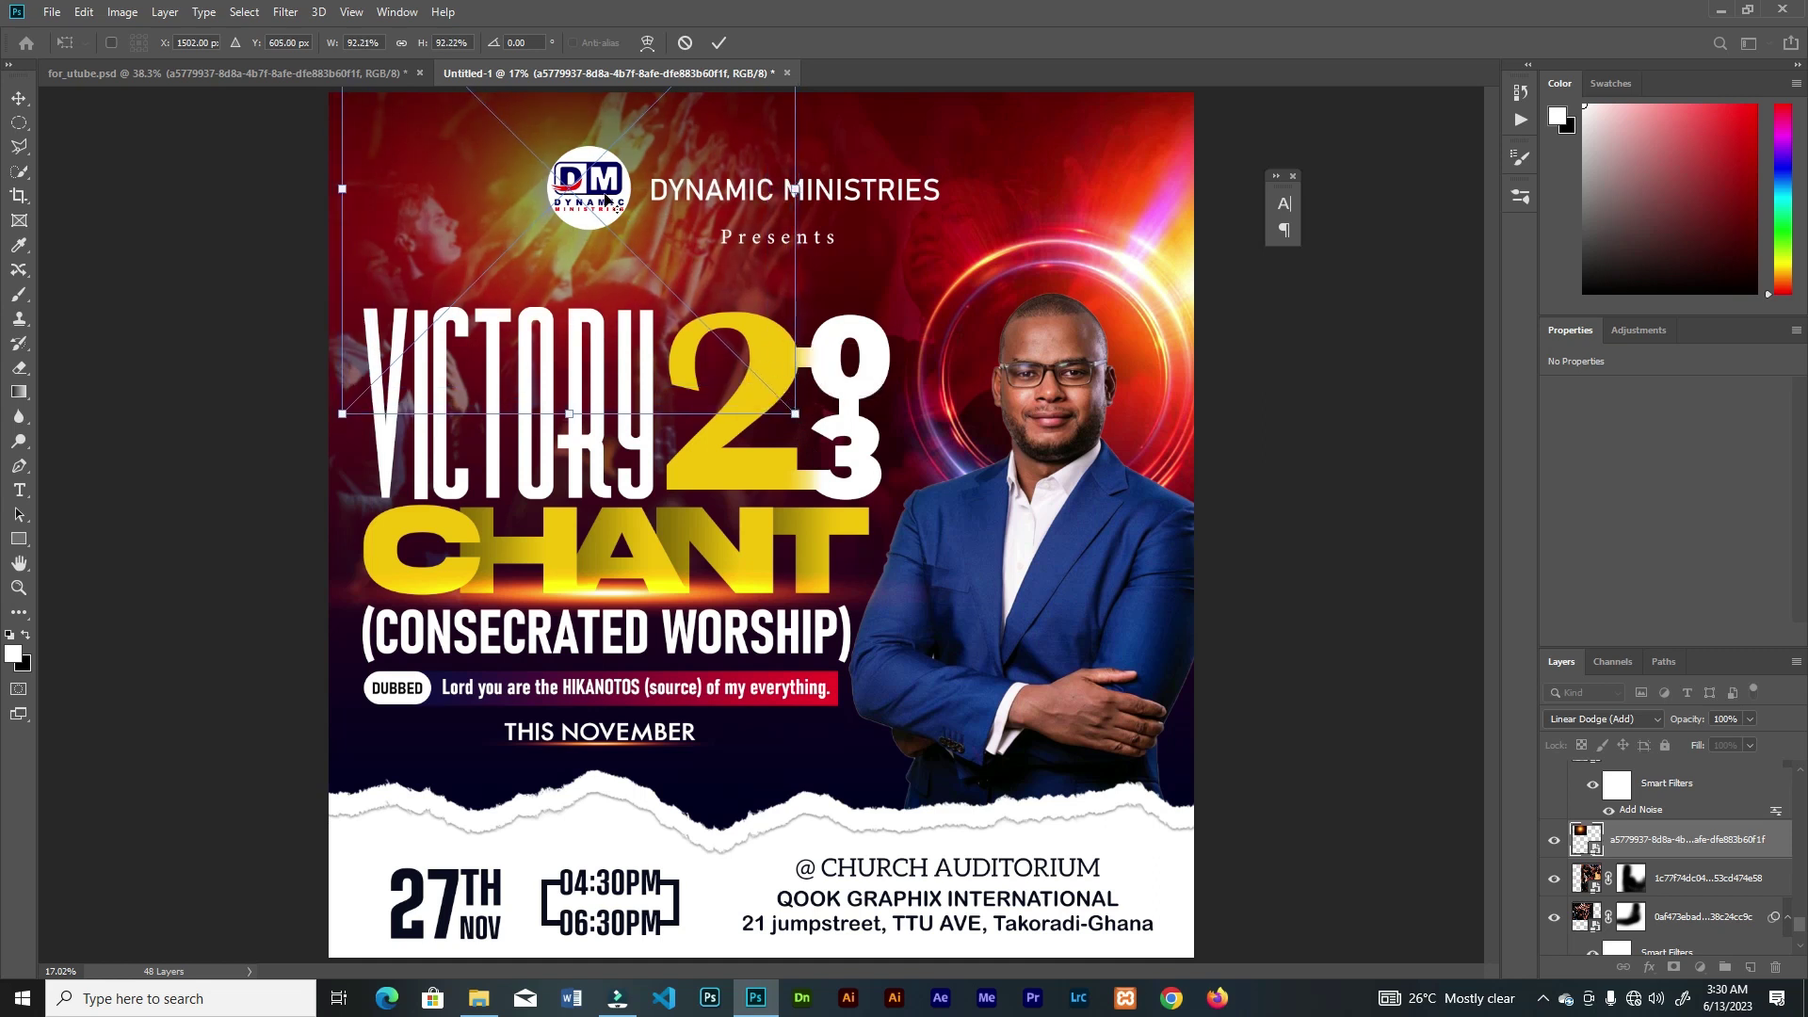
{"action": "left_click_drag", "start_coordinate": [612, 194], "coordinate": [612, 193]}
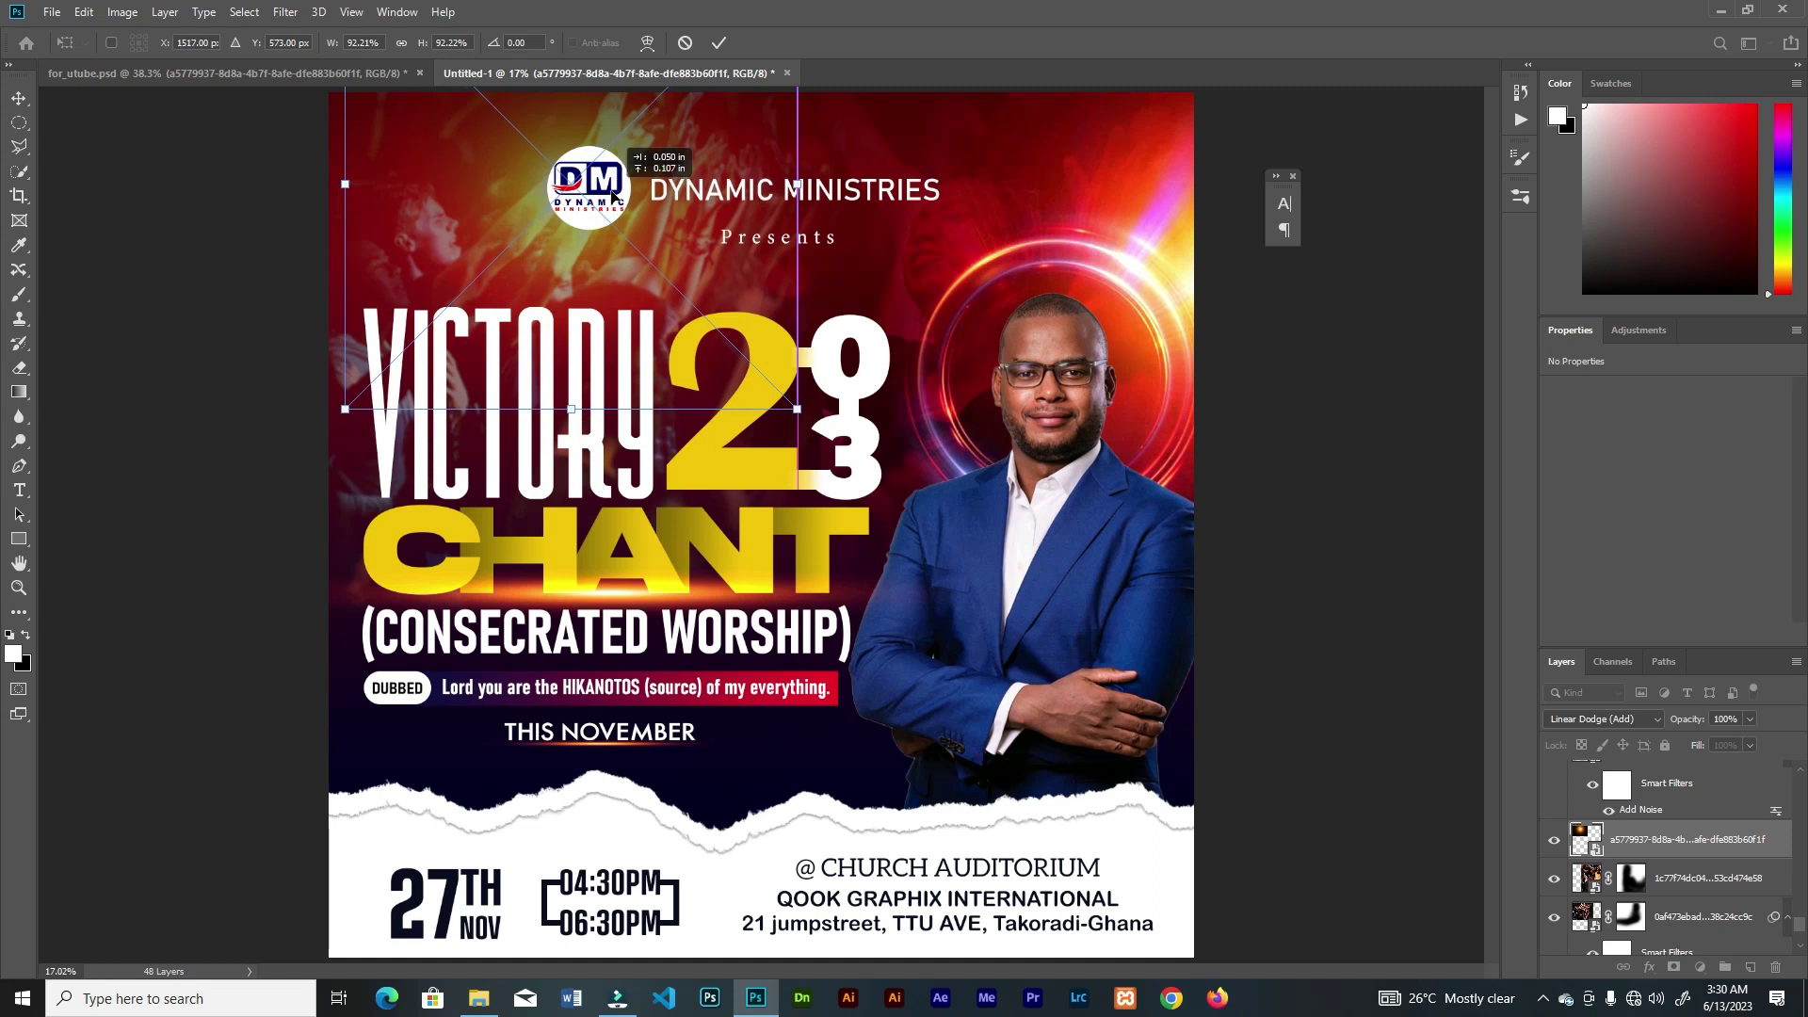
{"action": "left_click", "coordinate": [718, 43]}
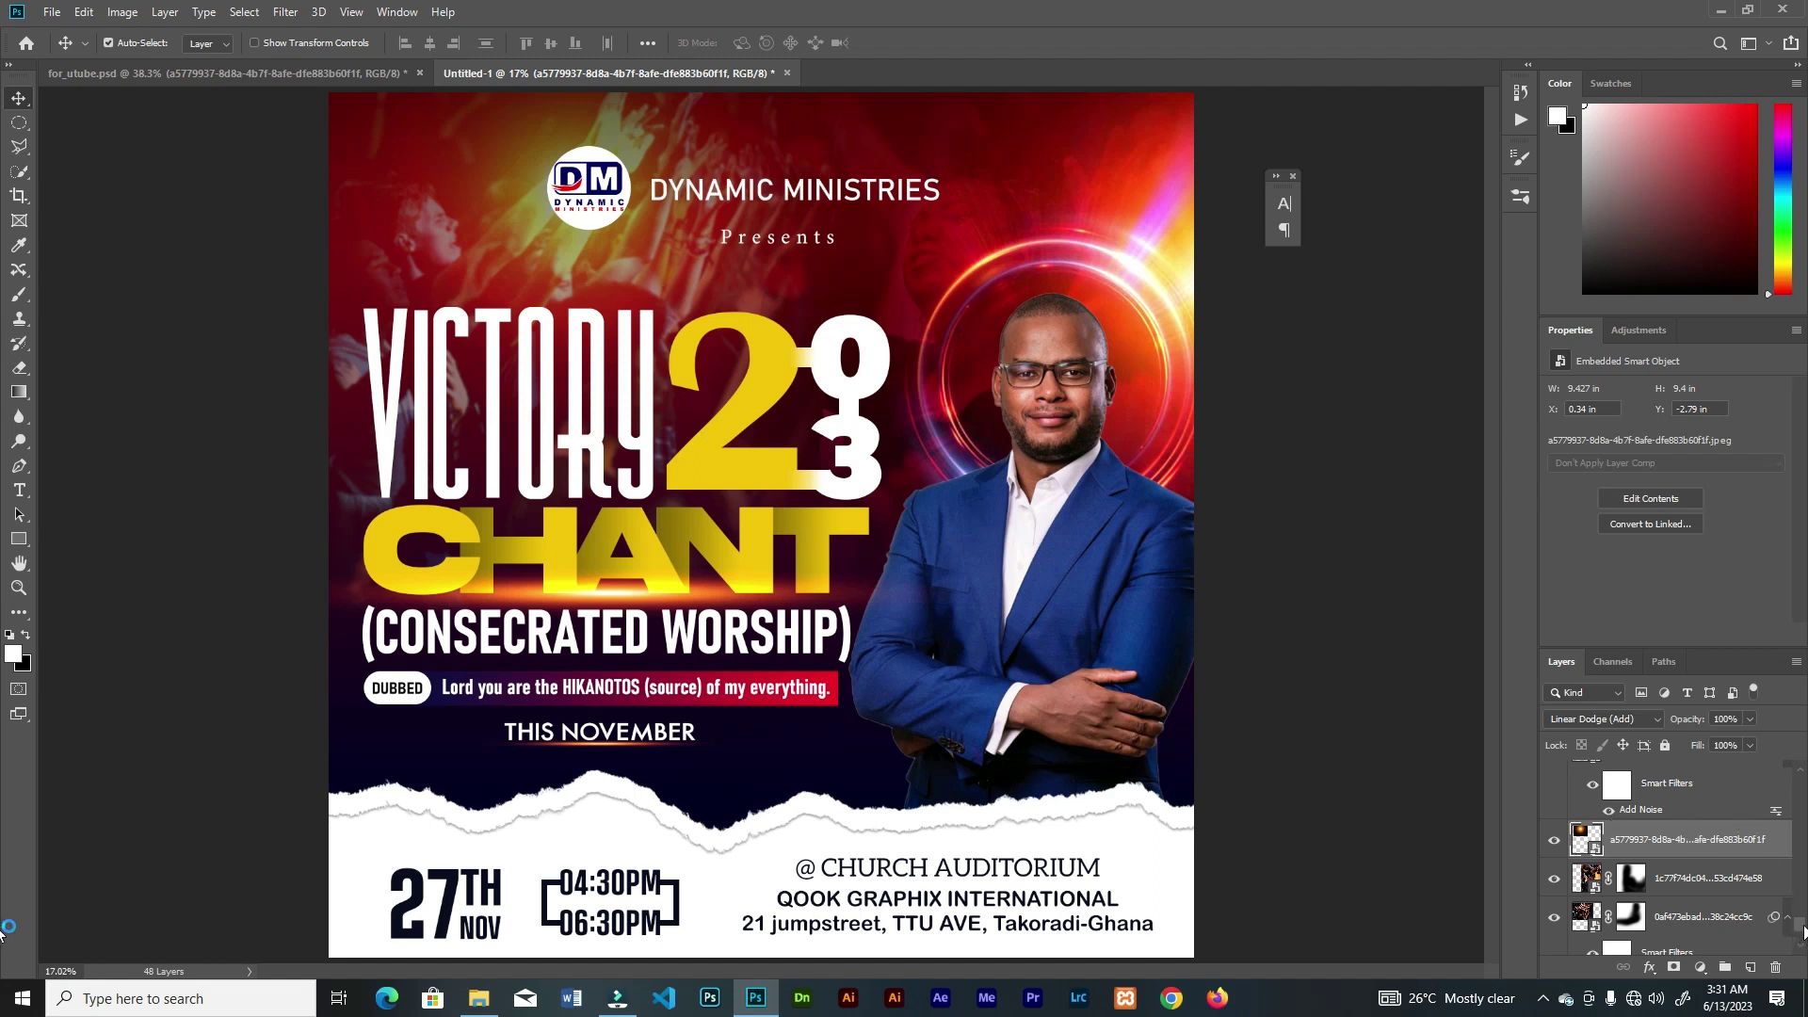
- Draw another black-to-transparent gradient on Layer 2 from above the flyer down to the title to darken the upper area
{"action": "scroll", "coordinate": [1770, 908], "scroll_direction": "up", "scroll_amount": 3}
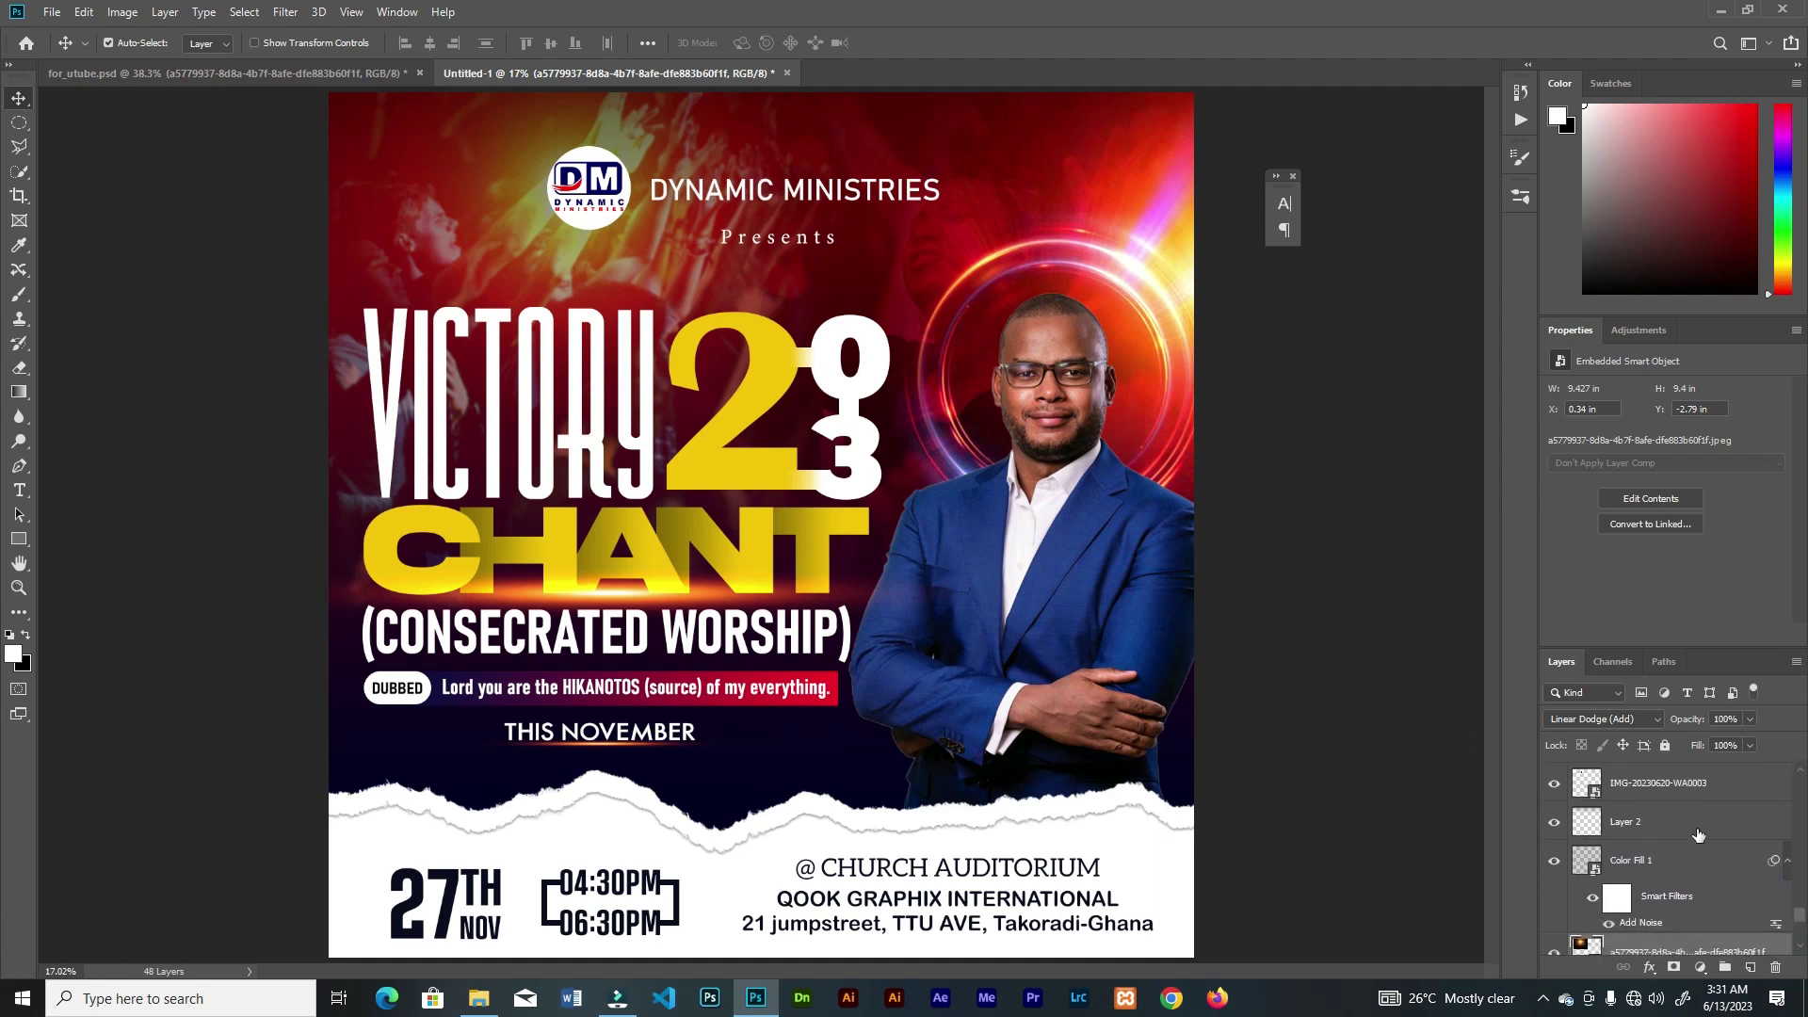
{"action": "left_click", "coordinate": [1686, 827]}
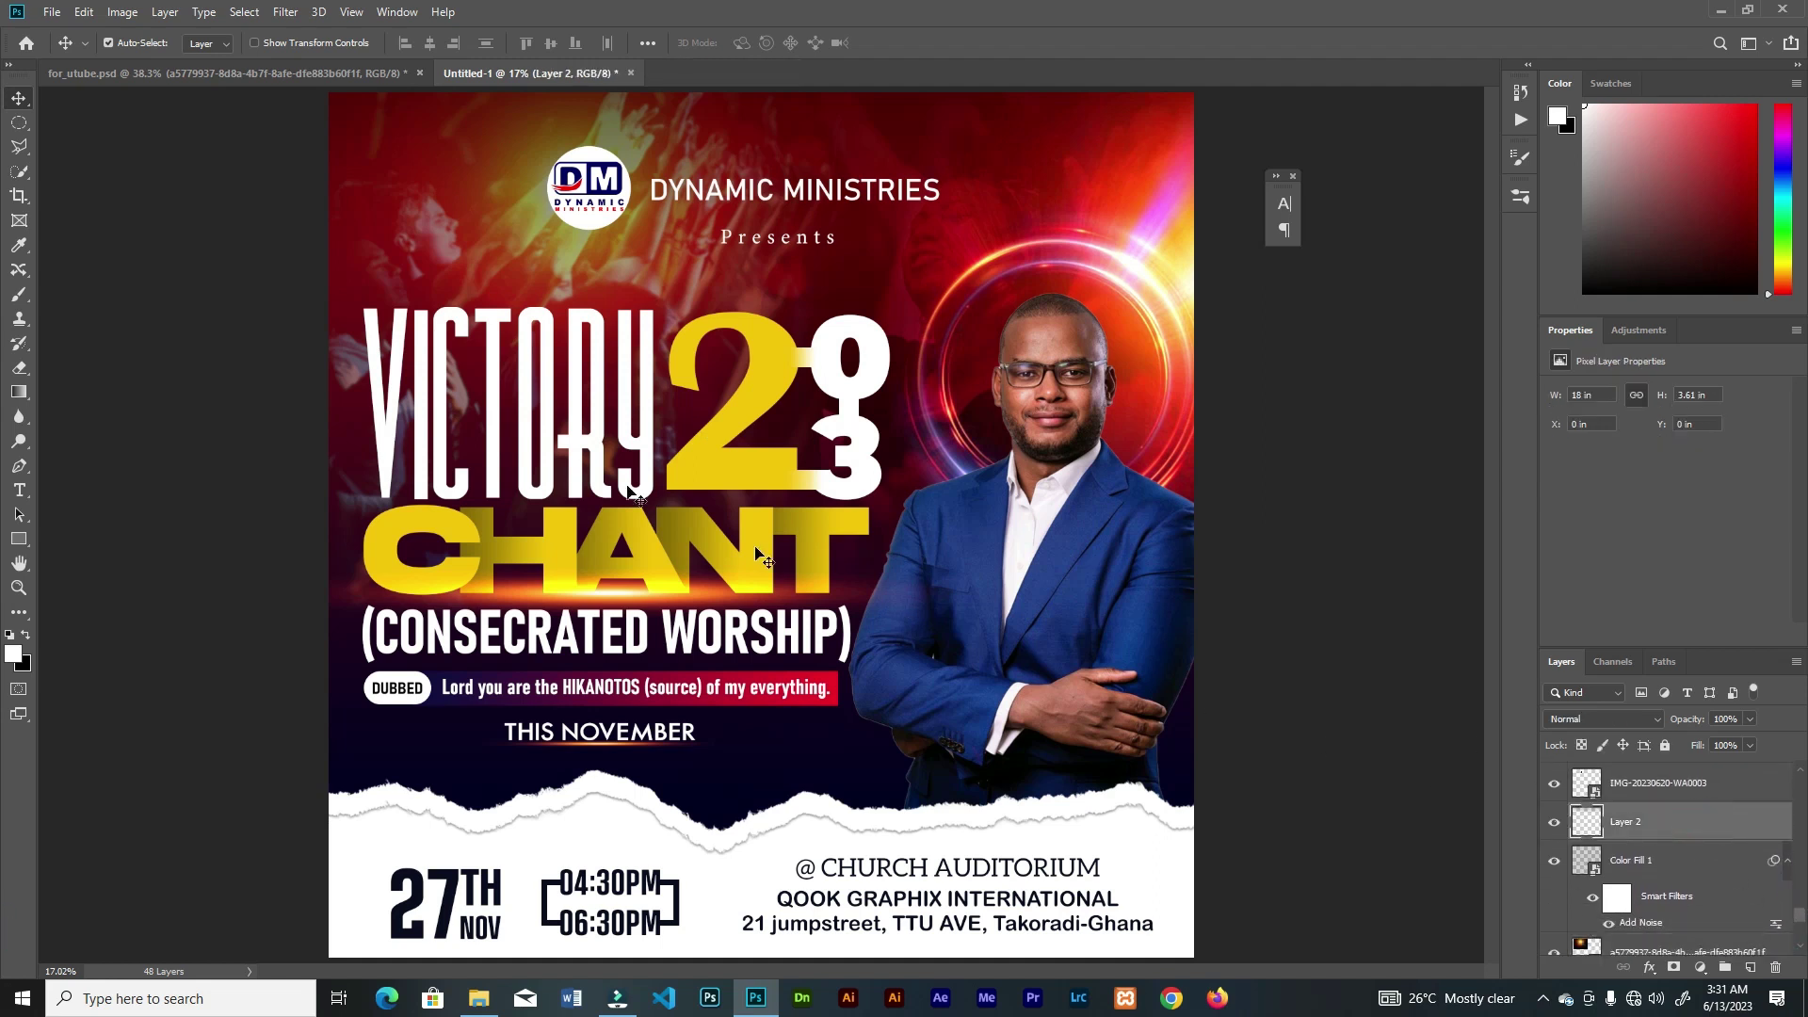
{"action": "left_click", "coordinate": [20, 394]}
{"action": "key", "text": "ctrl+minus"}
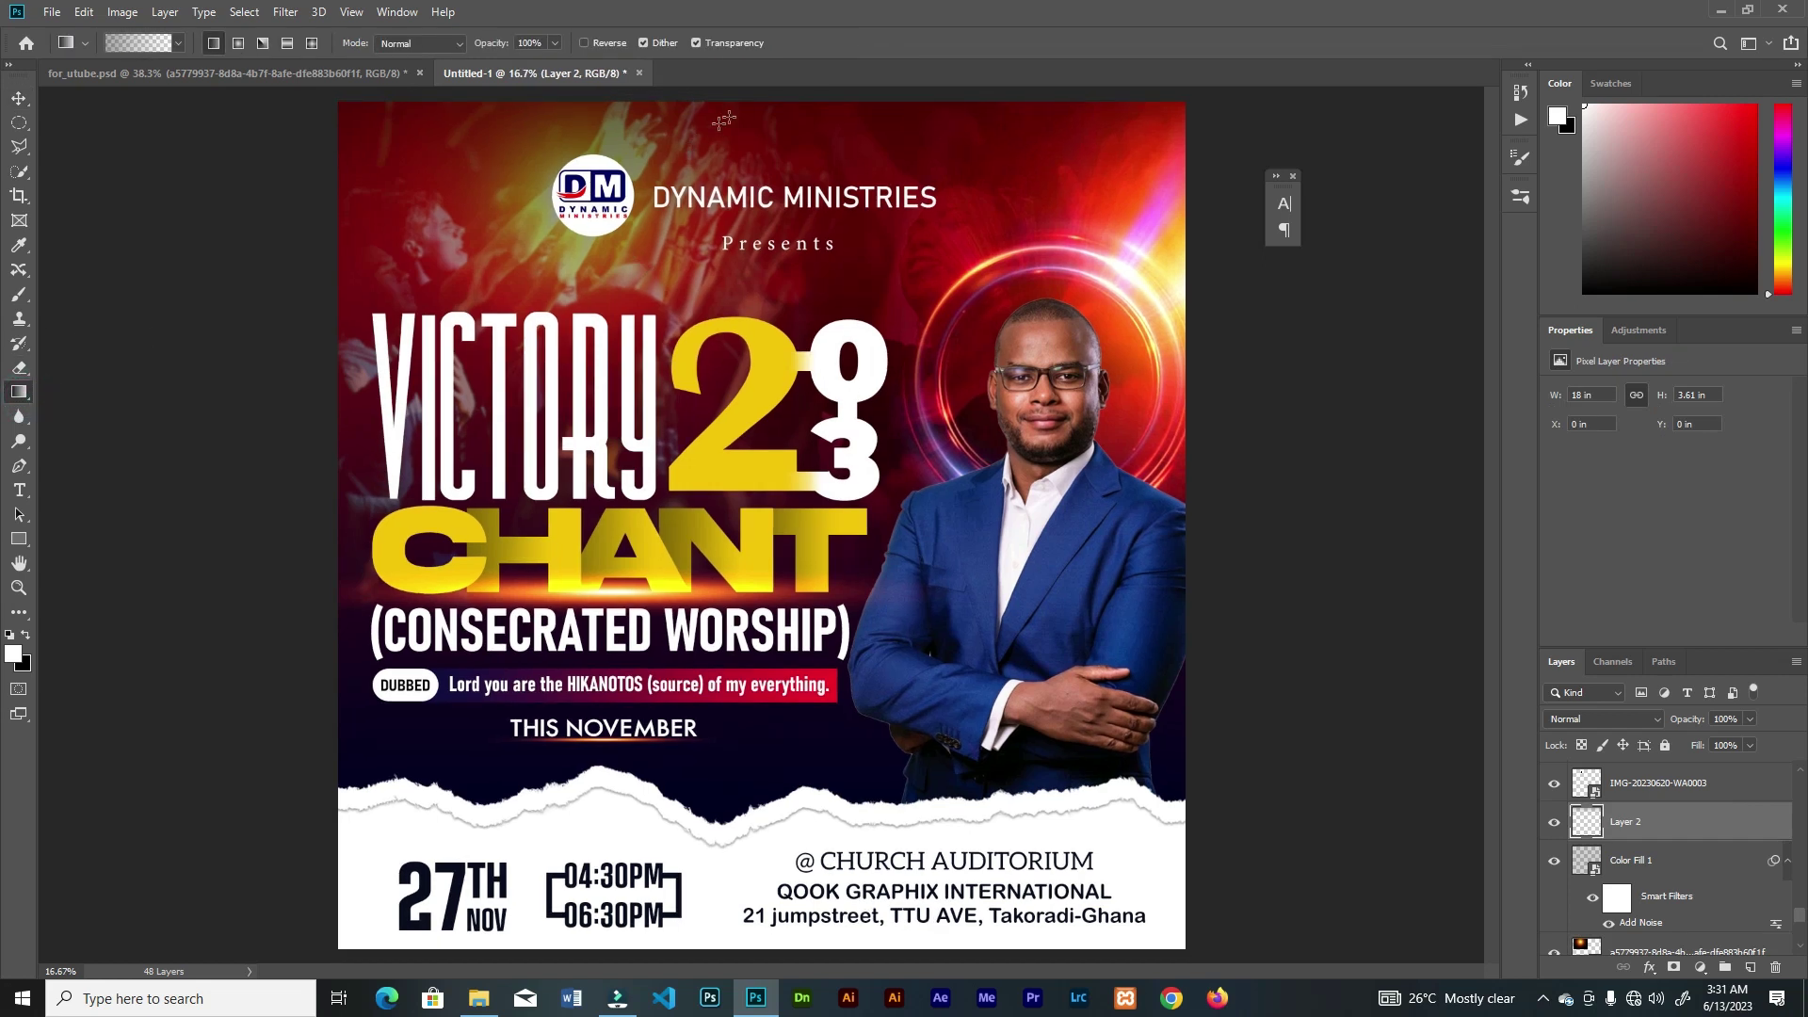
{"action": "key", "text": "ctrl+minus"}
{"action": "left_click_drag", "start_coordinate": [765, 164], "coordinate": [761, 370]}
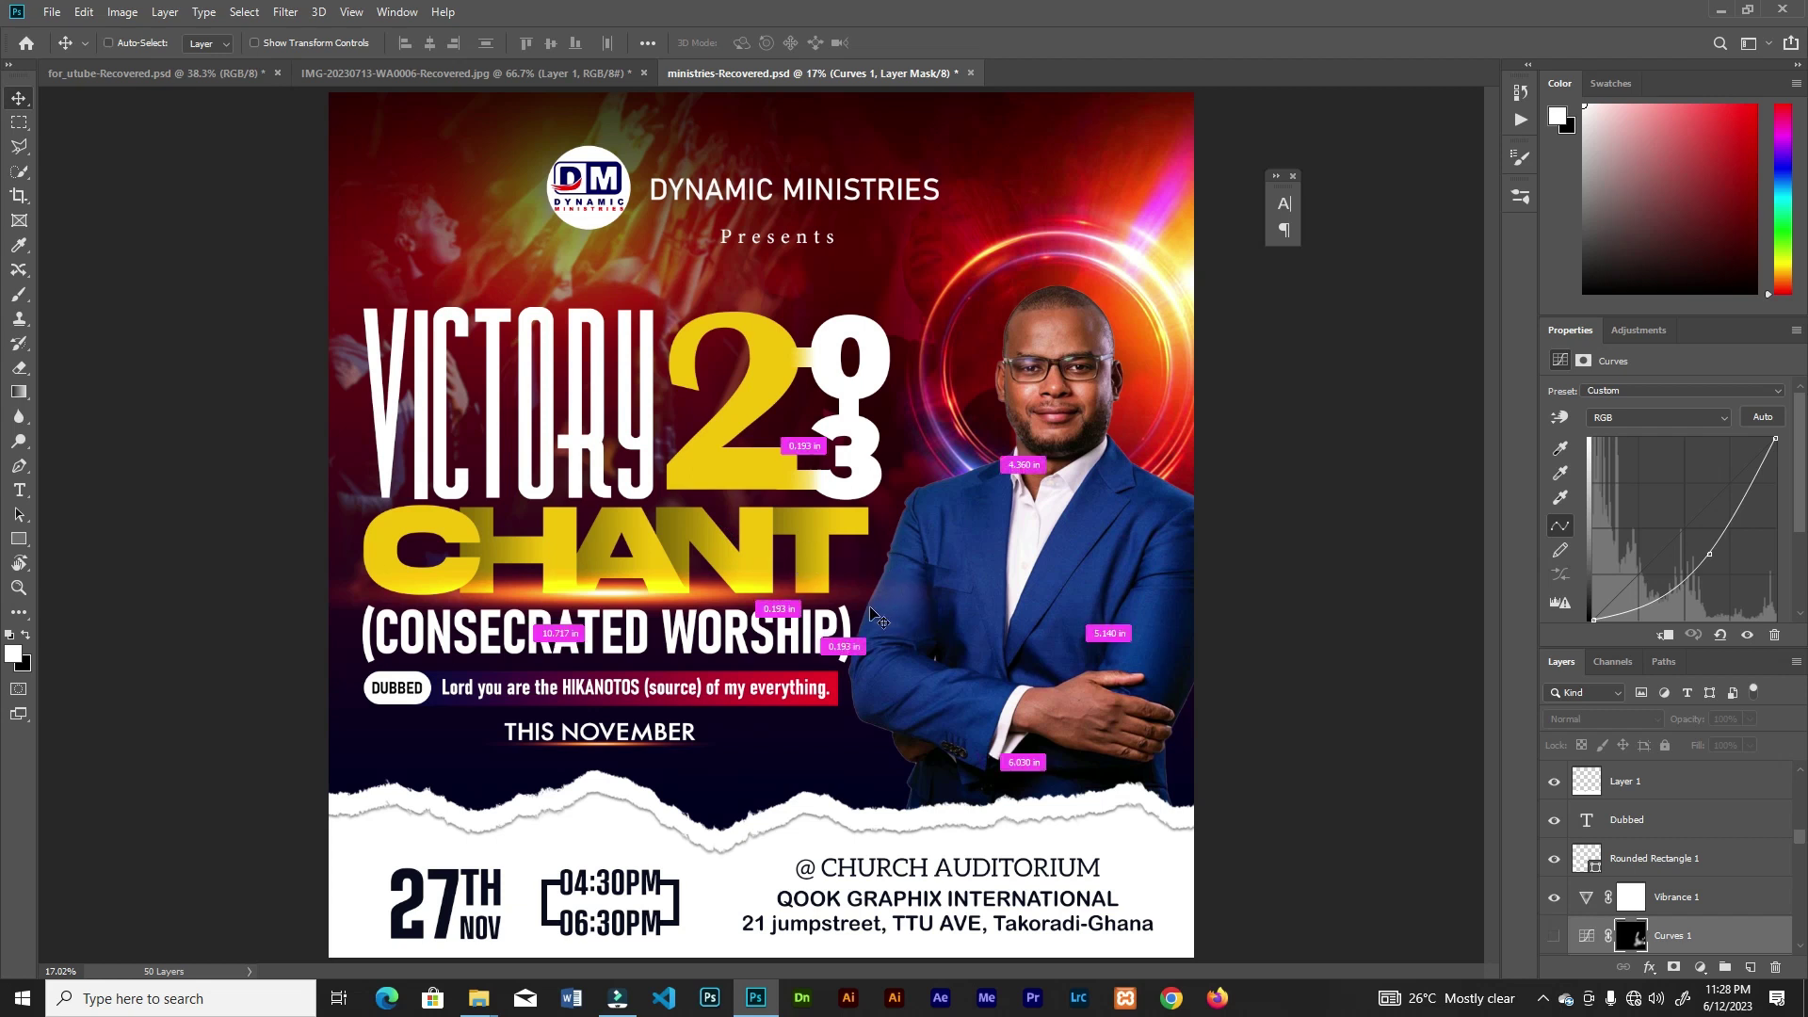
- Bring in the "Host", "REV" and host's name text, position it on the man's jacket chest, and scale it to about 250%
{"action": "left_click", "coordinate": [764, 529]}
{"action": "left_click_drag", "start_coordinate": [764, 529], "coordinate": [1117, 602]}
{"action": "key", "text": "ctrl"}
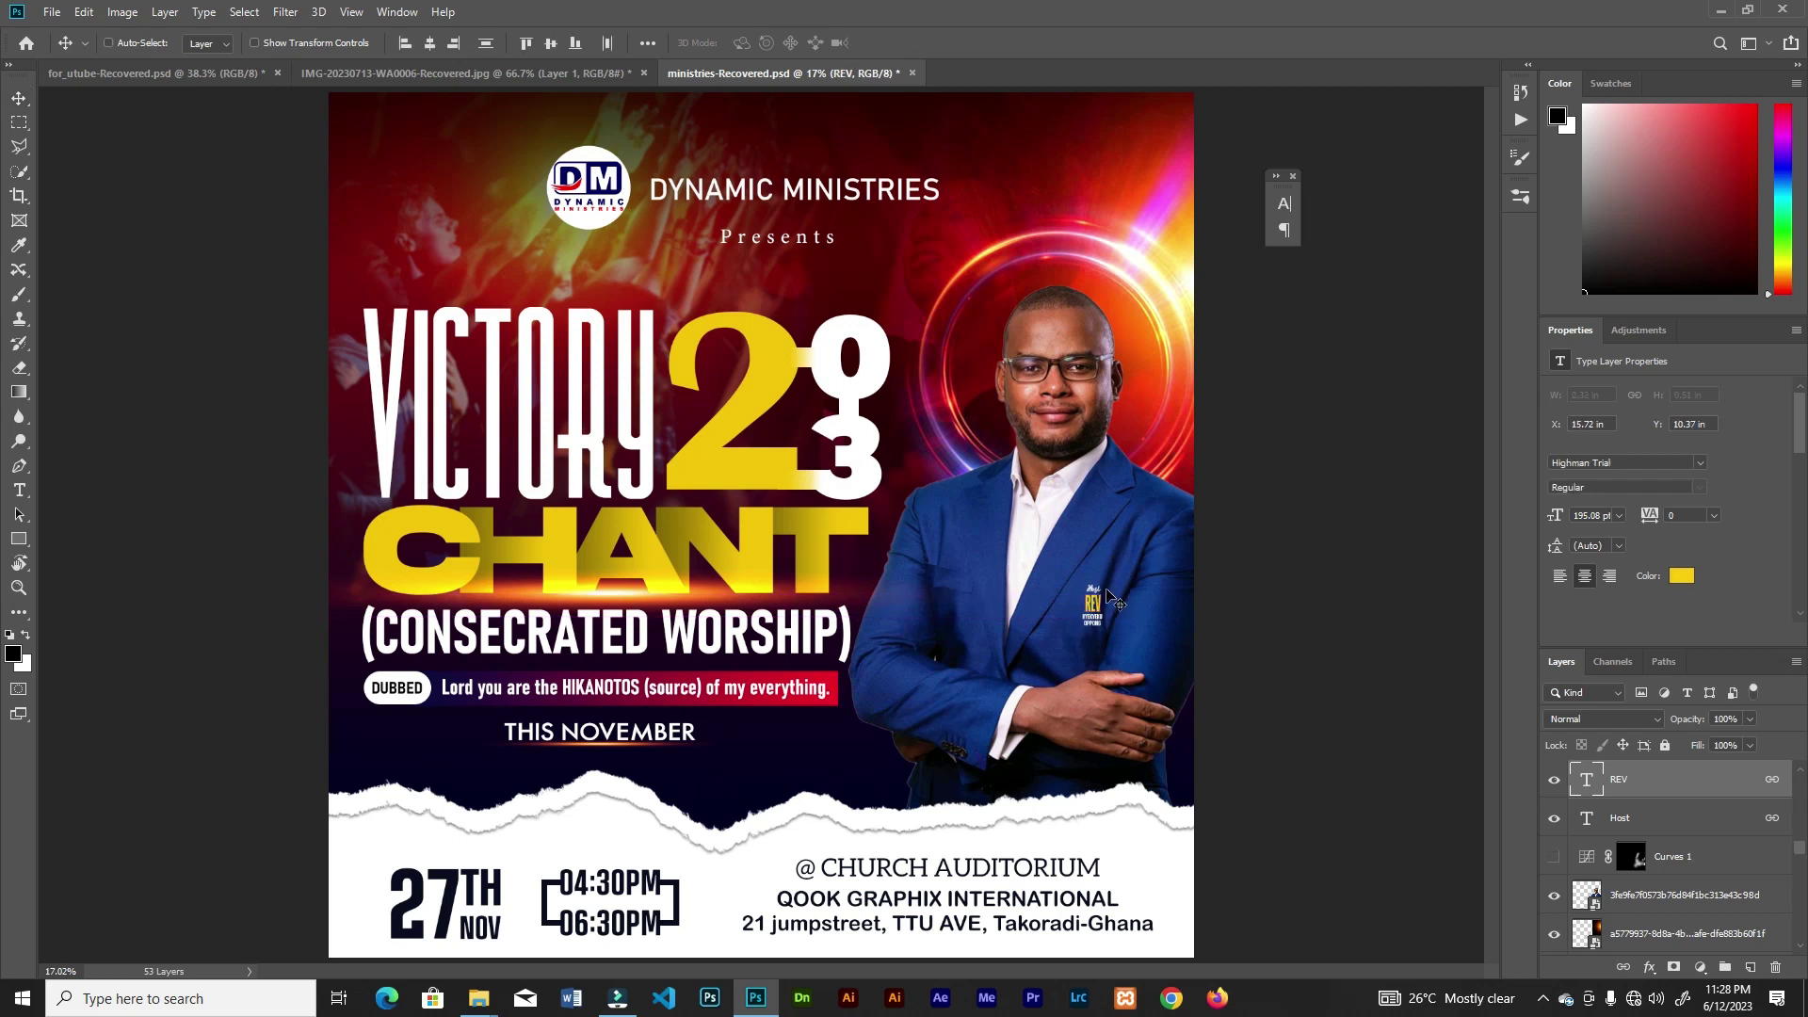
{"action": "key", "text": "ctrl+t"}
{"action": "left_click_drag", "start_coordinate": [1119, 574], "coordinate": [1077, 596]}
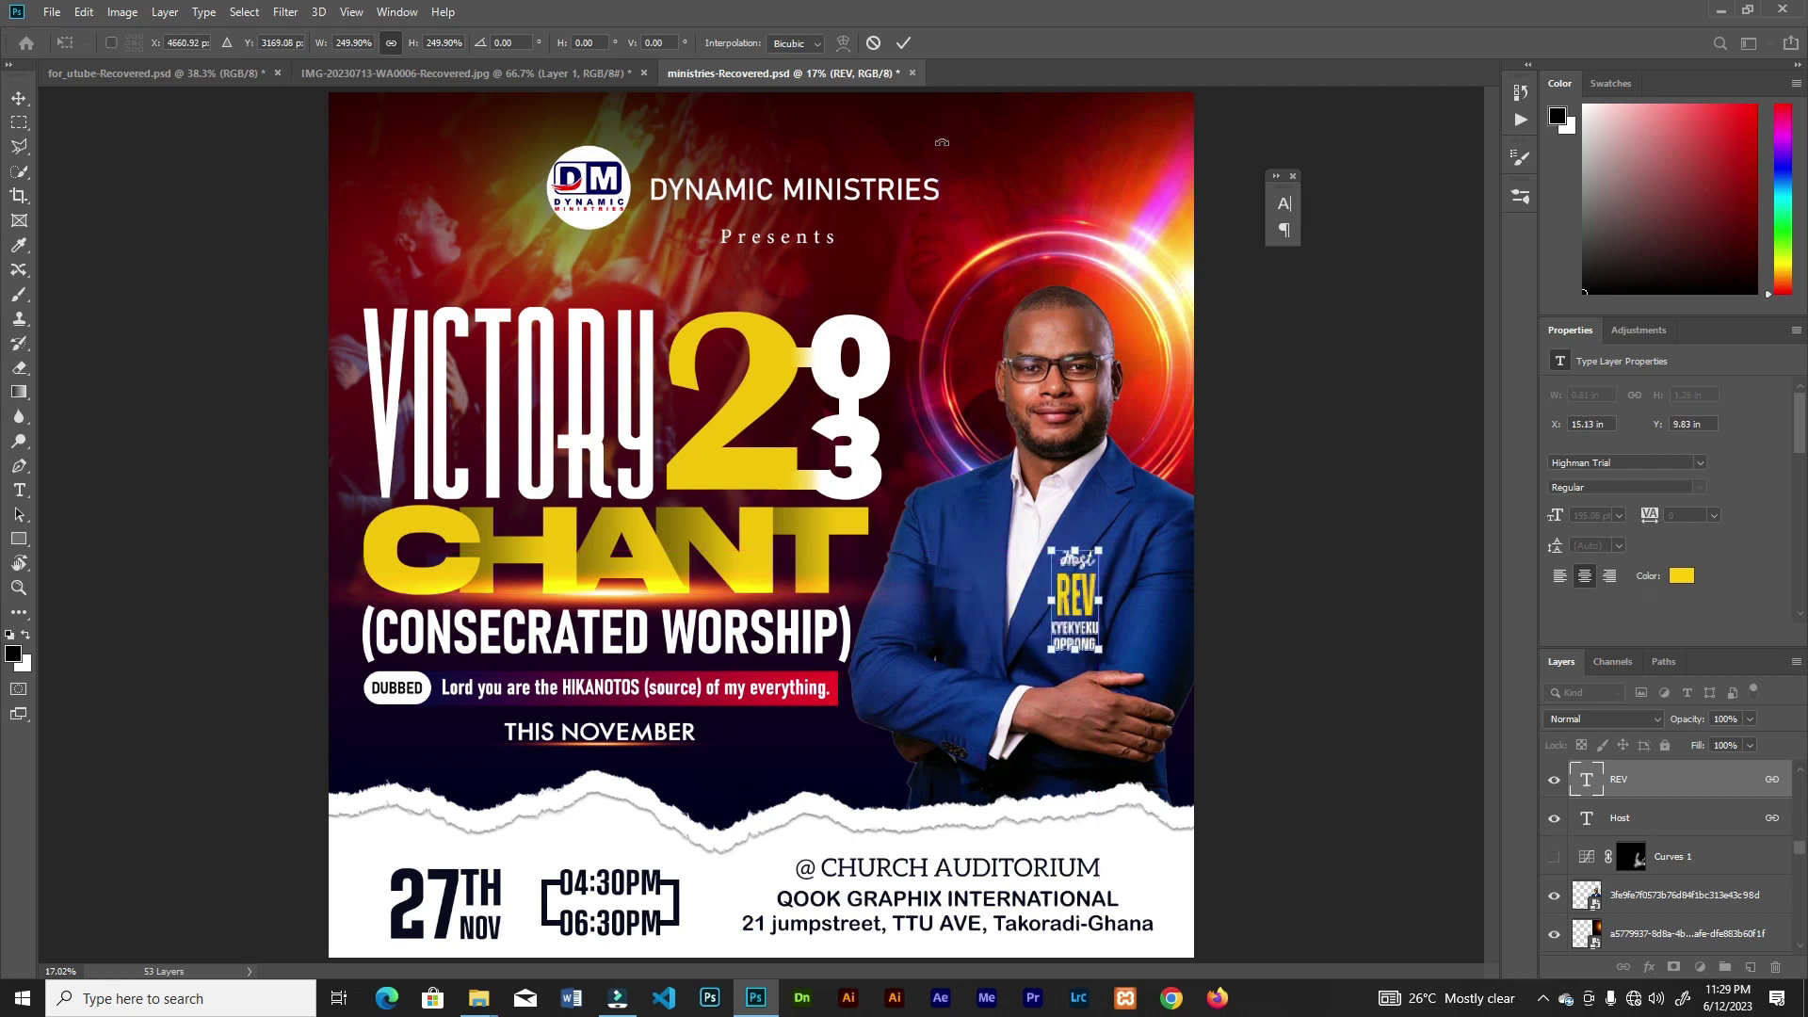
{"action": "left_click", "coordinate": [903, 43]}
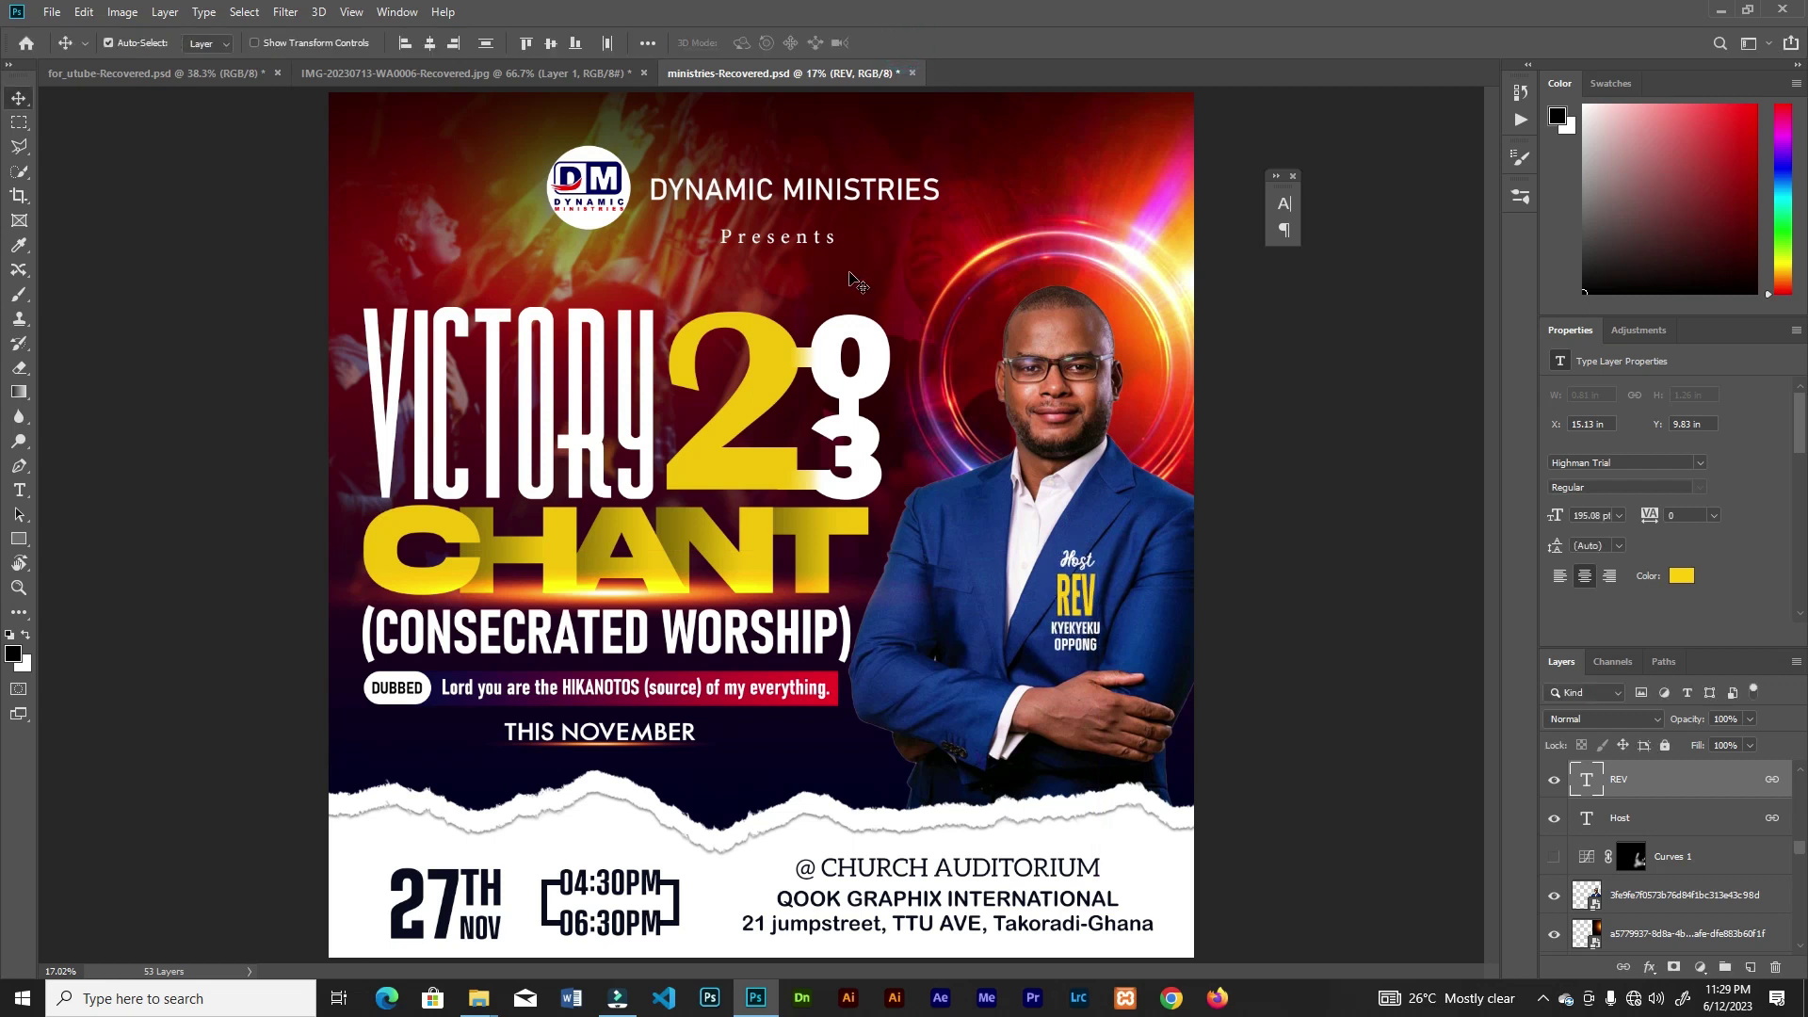